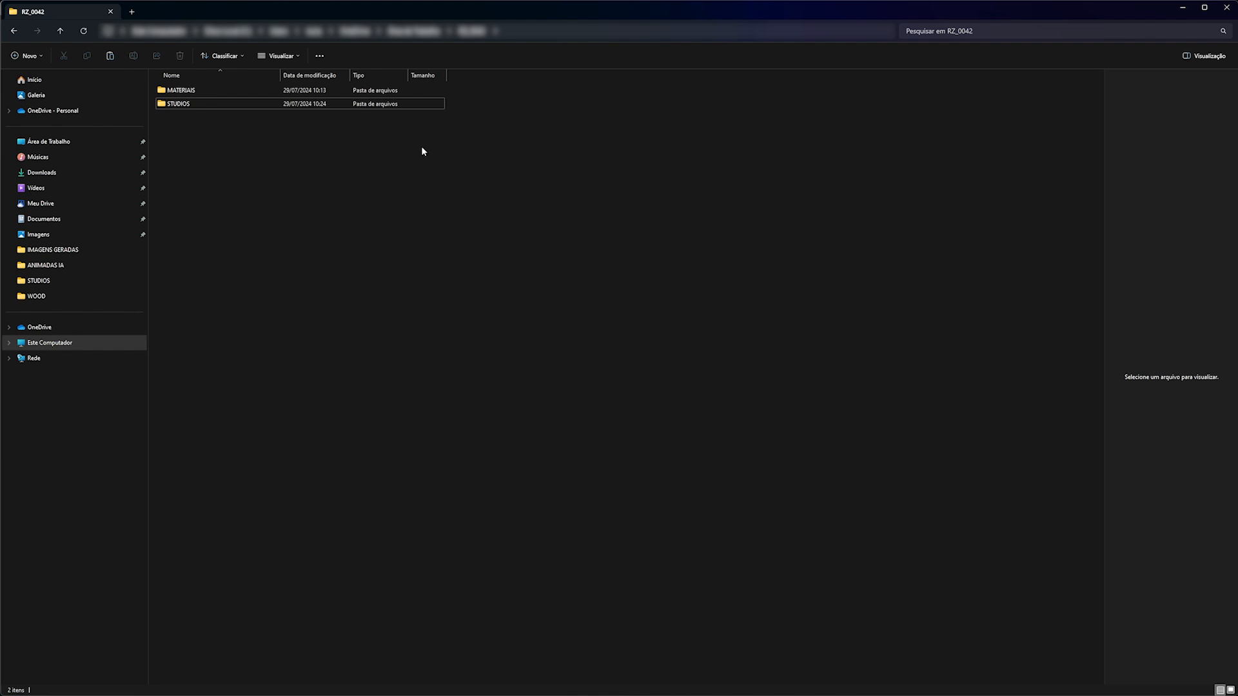
- Open the MATERIAIS folder of RZ_0042 and look over its FABRIC and WOOD subfolders
double_click(181, 91)
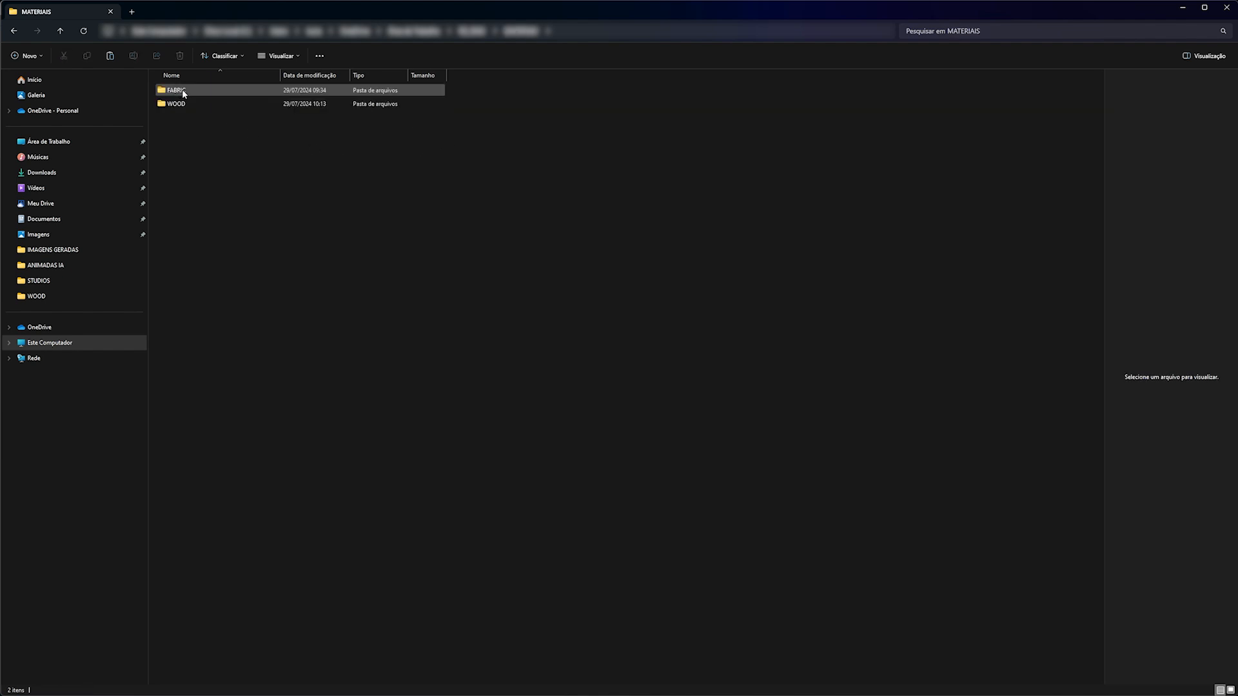
left_click(193, 104)
key("ctrl+a")
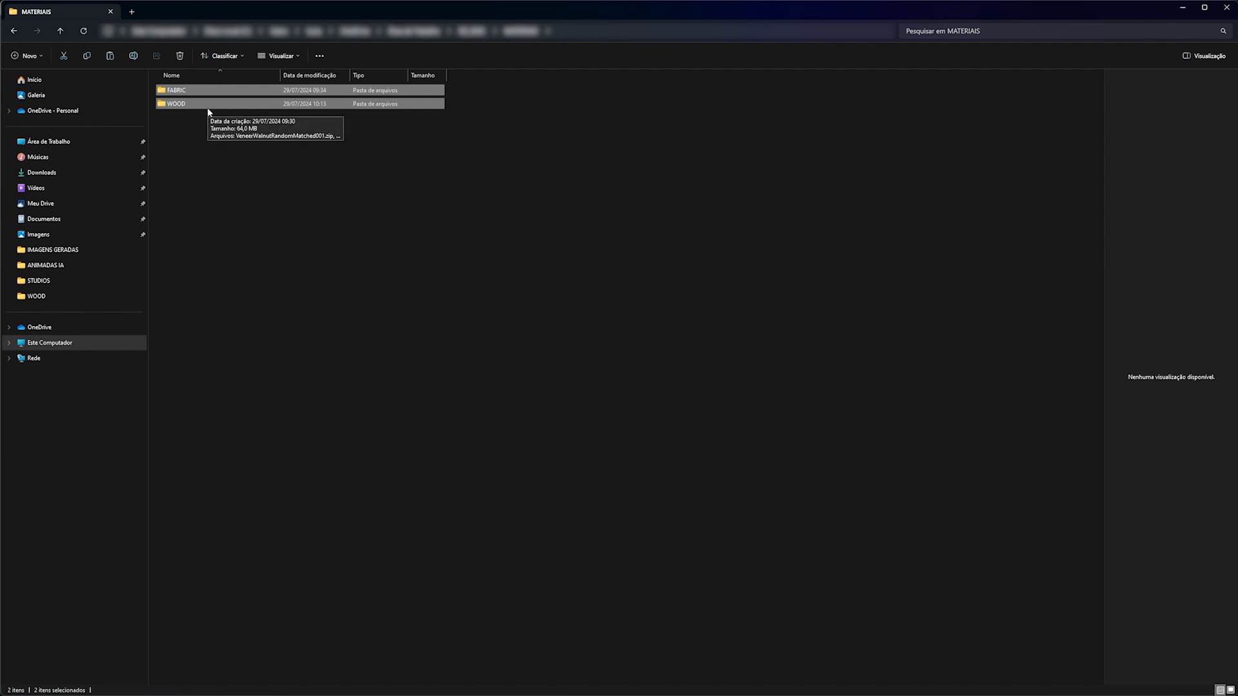
left_click(187, 107)
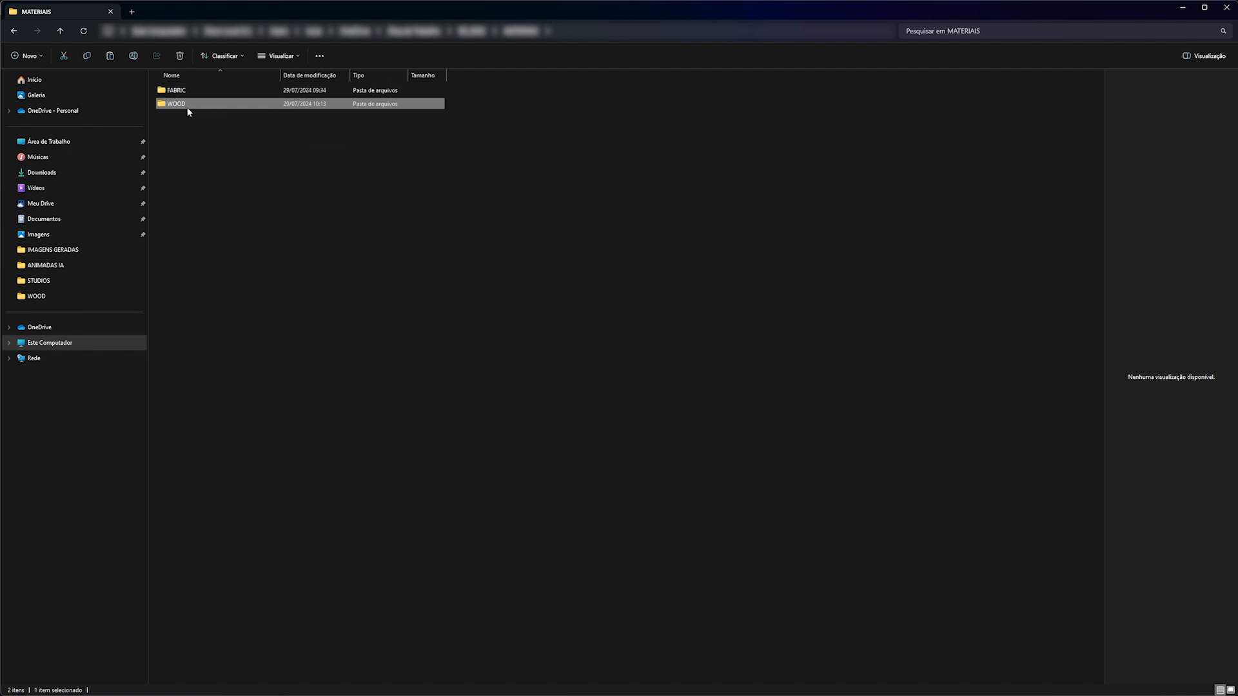
left_click(179, 96)
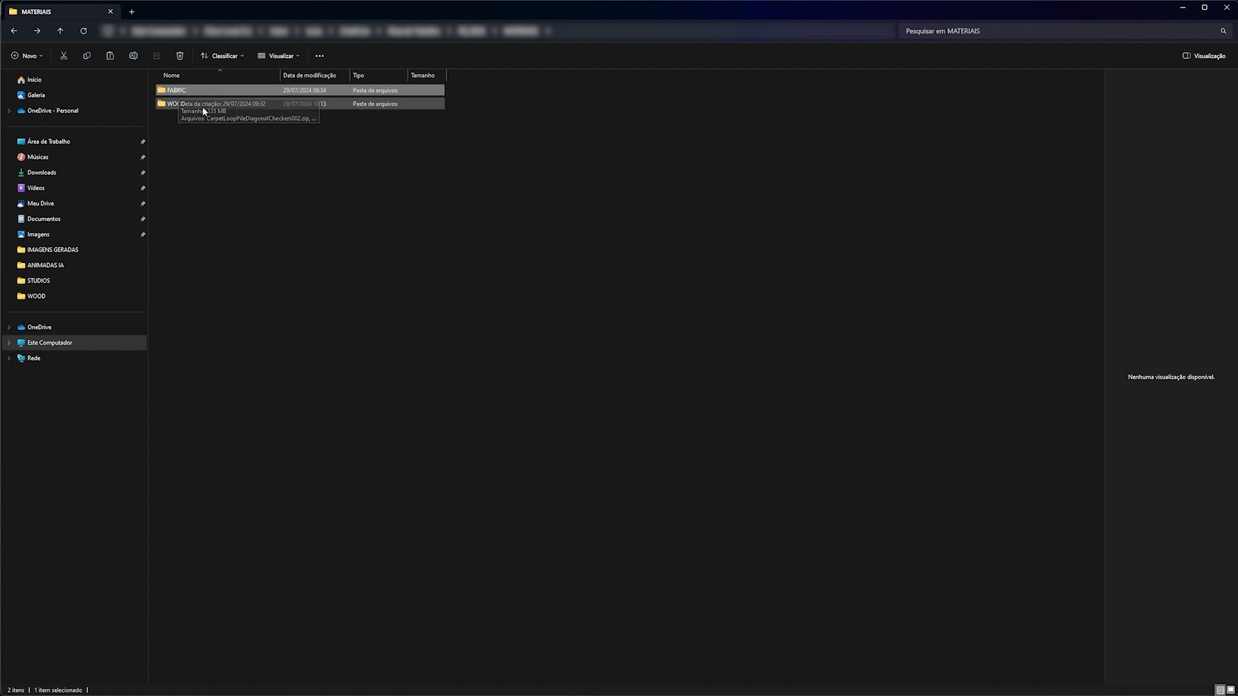
left_click(261, 136)
- Review the category folders in the full MATERIAIS library, from ASPHALT to WOOD_FLOOR
left_click_drag(479, 102, 451, 570)
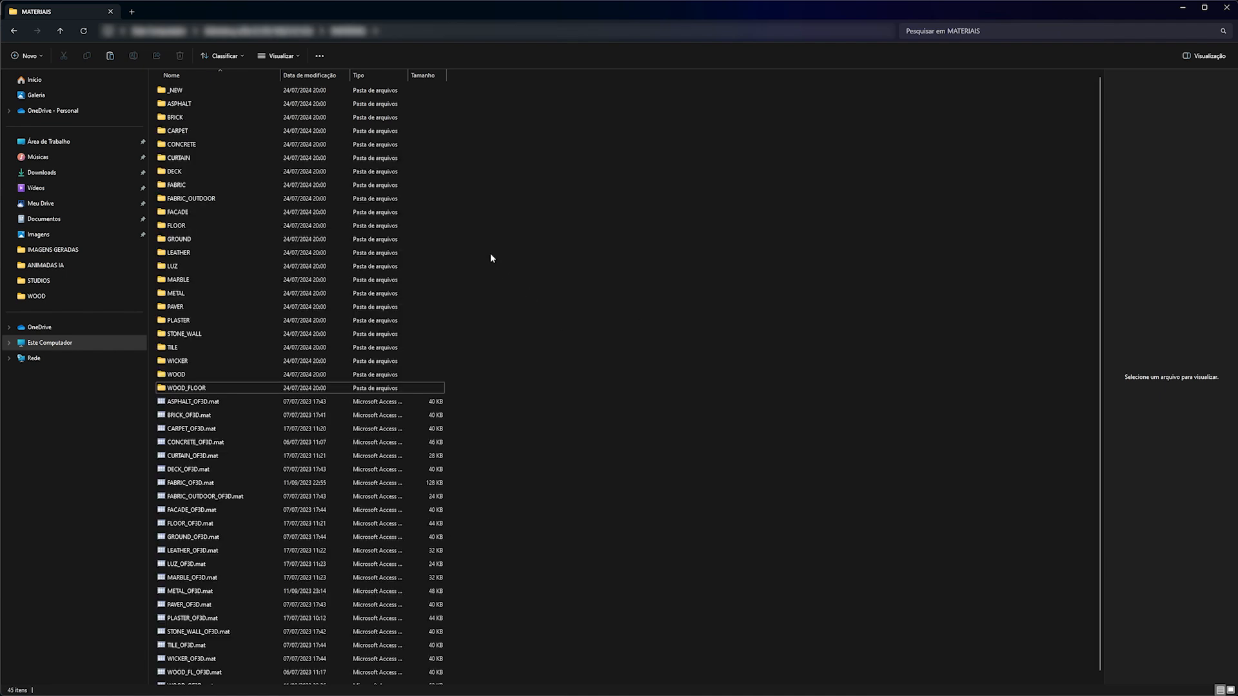
left_click_drag(470, 104, 265, 396)
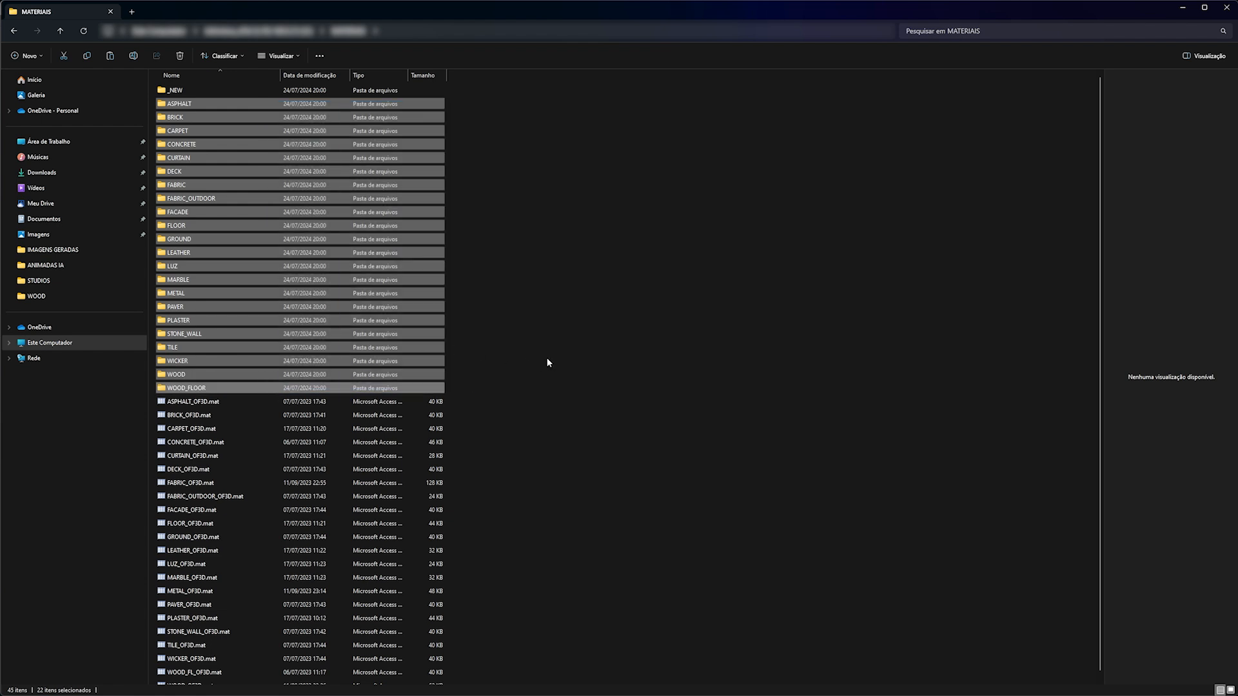
left_click(525, 293)
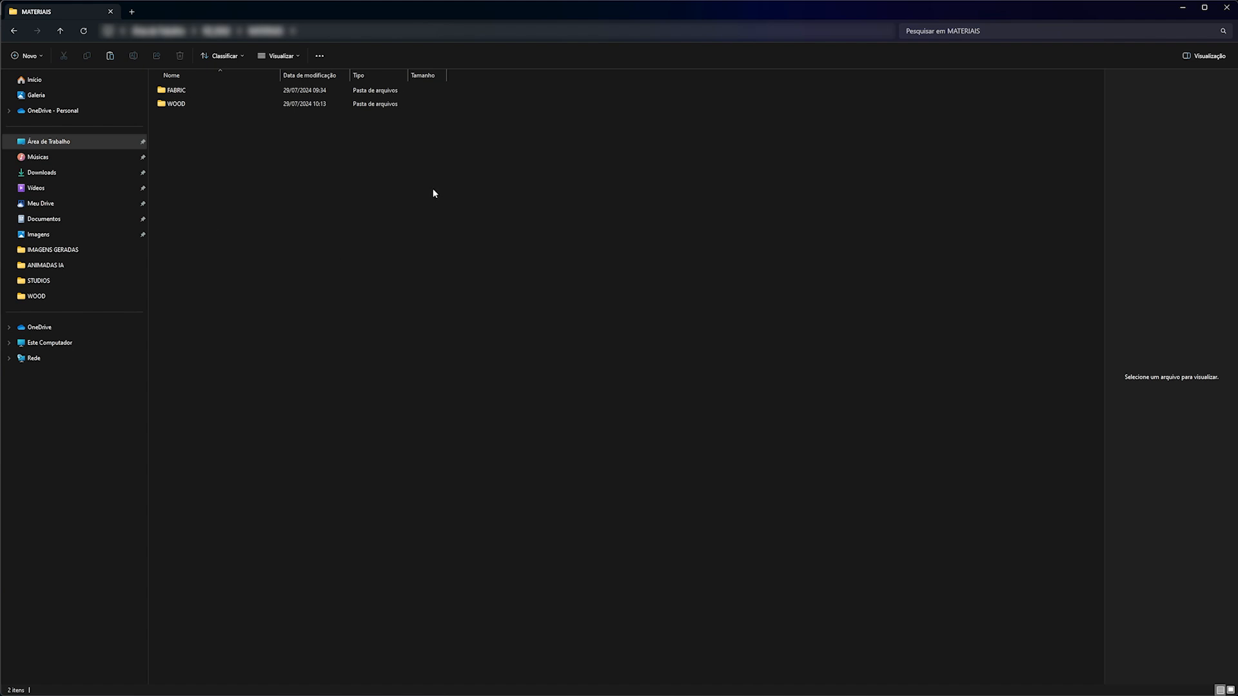
- Open the WOOD subfolder of RZ_0042's MATERIAIS folder and review its zipped wood materials
left_click_drag(273, 186, 200, 86)
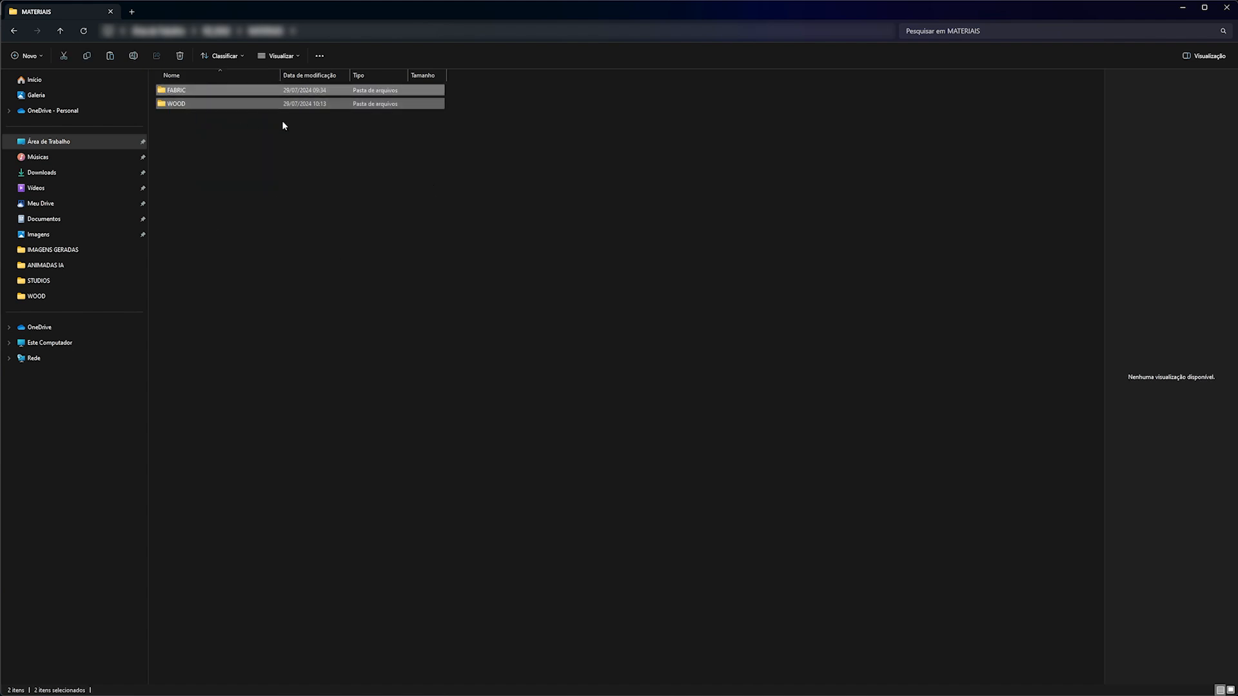
left_click(283, 130)
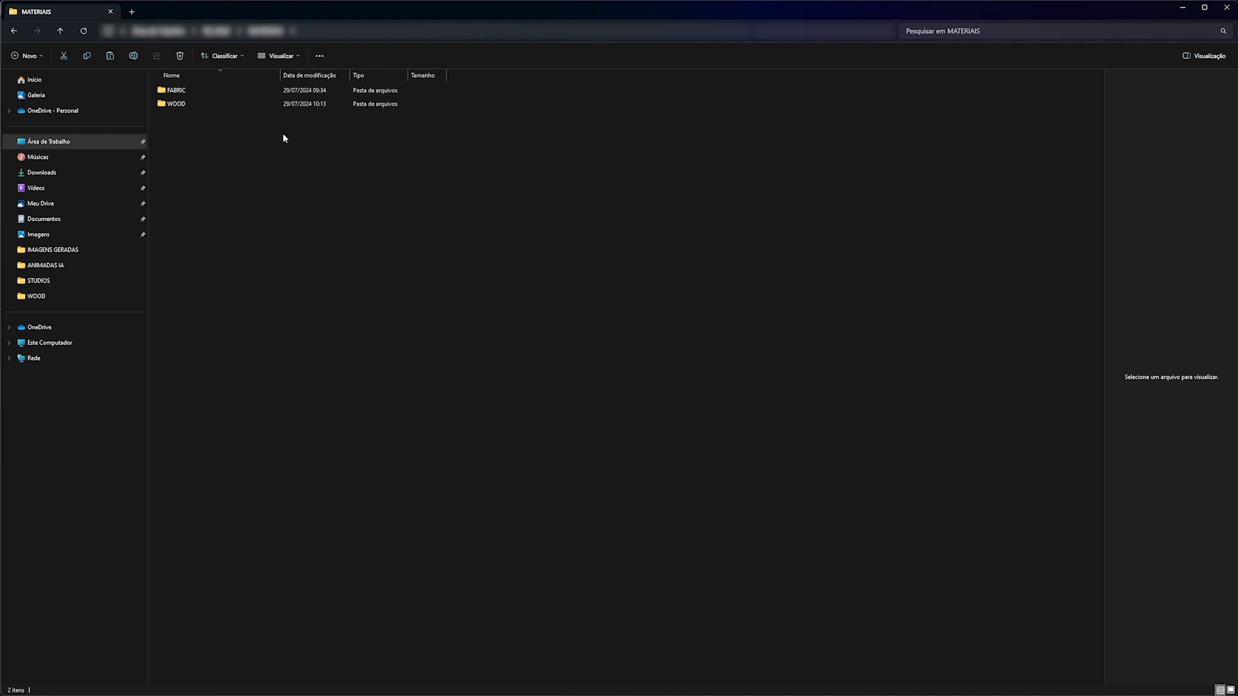
double_click(218, 104)
left_click_drag(309, 160, 238, 69)
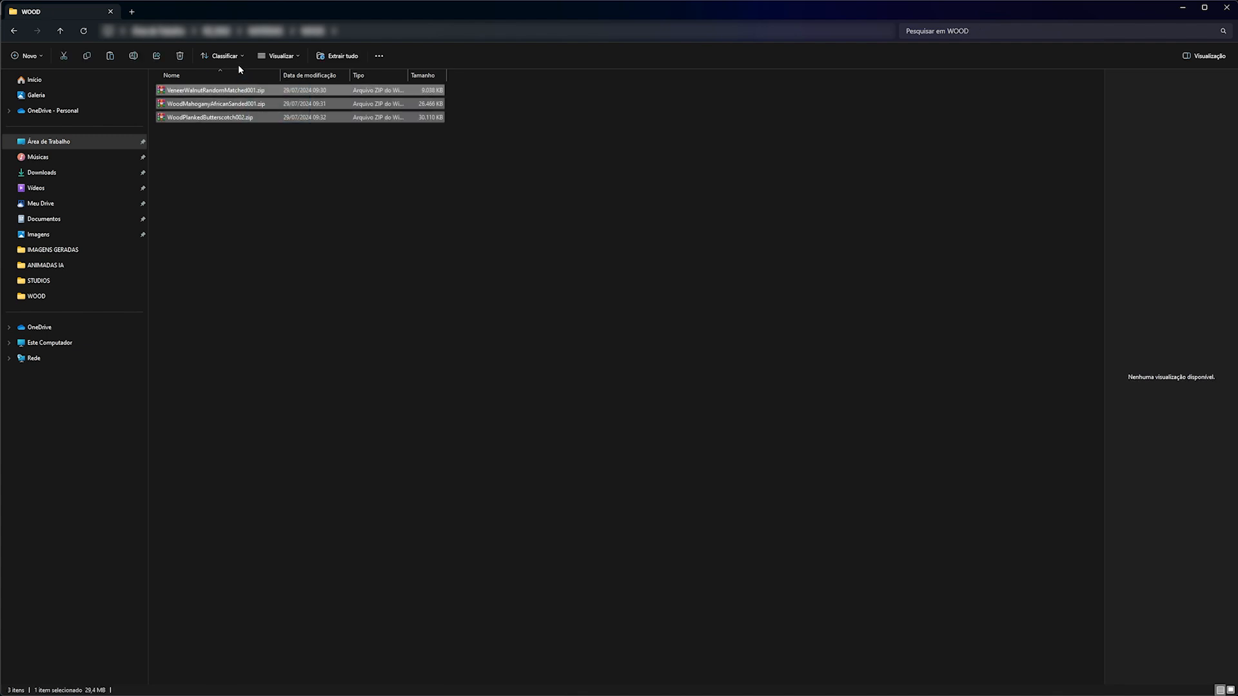
left_click(280, 182)
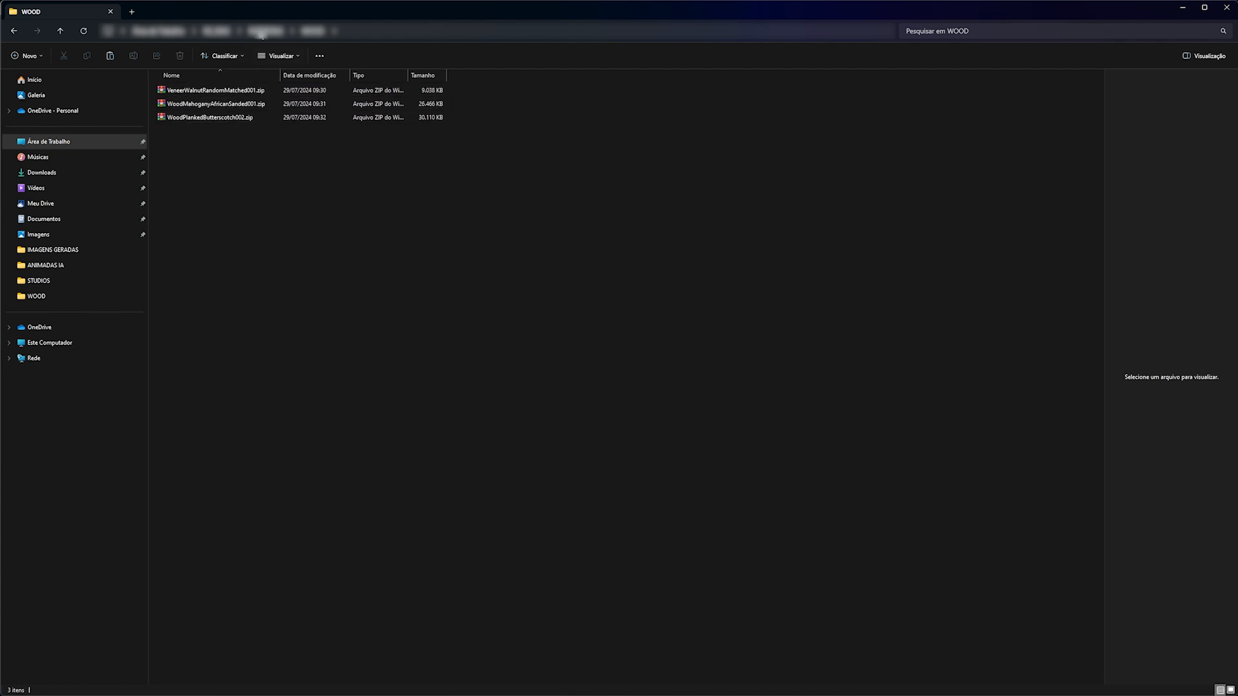
- Go back to MATERIAIS, open the FABRIC subfolder and review its zipped fabric materials
left_click(261, 31)
left_click(211, 91)
double_click(210, 91)
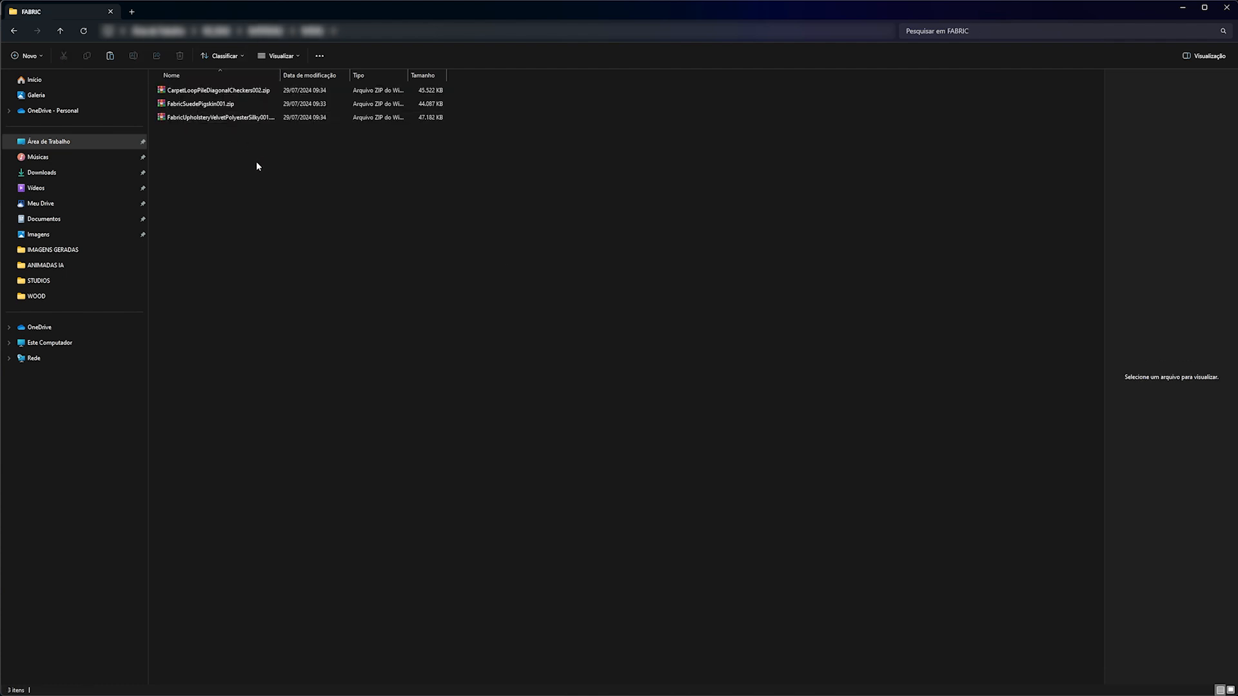
key("ctrl+a")
double_click(293, 141)
left_click(306, 174)
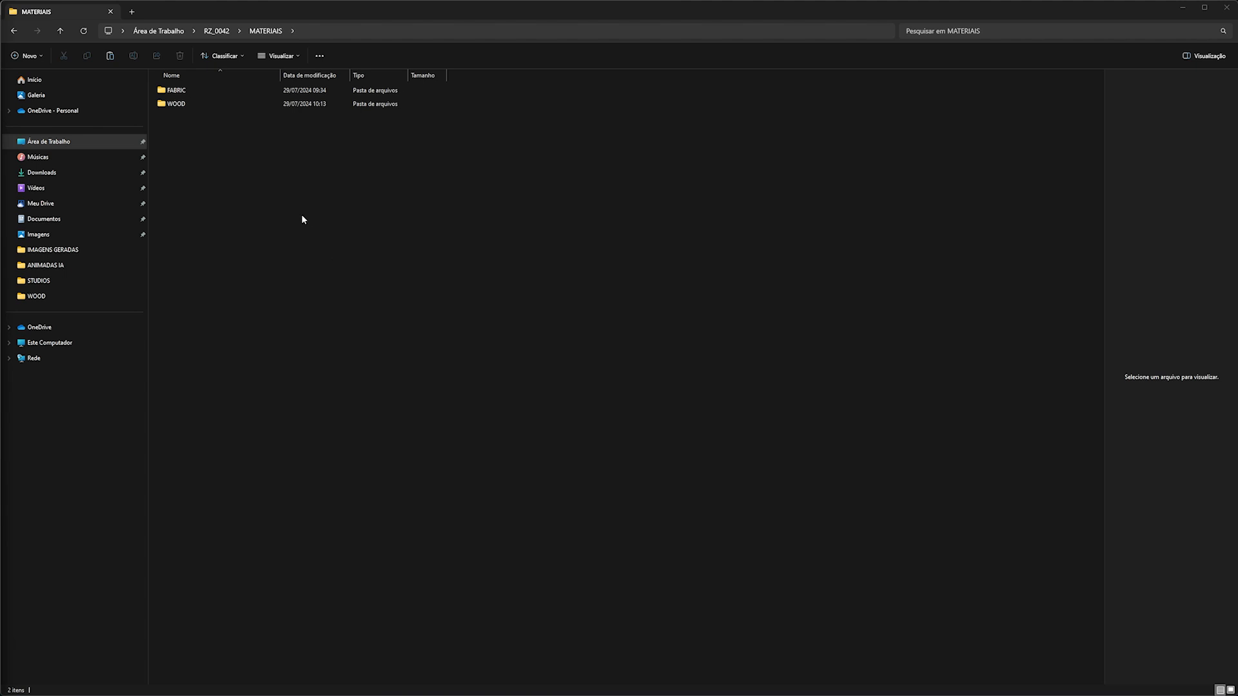
double_click(207, 90)
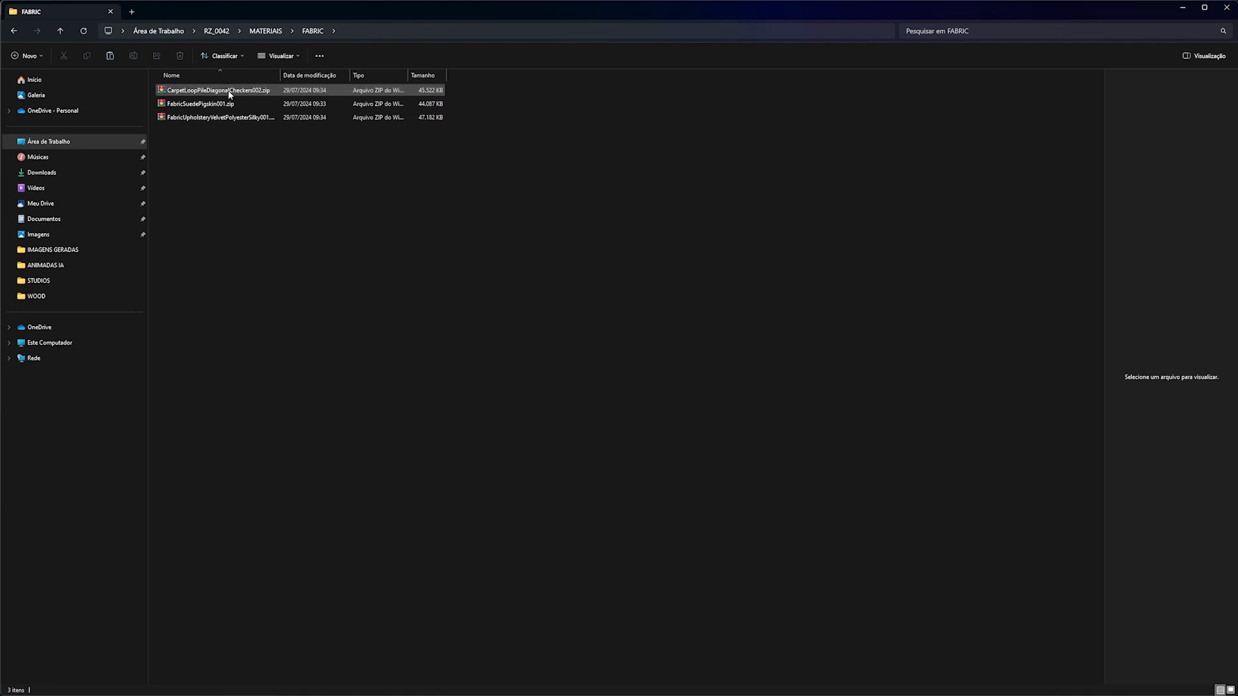
left_click_drag(245, 138, 237, 92)
left_click(241, 136)
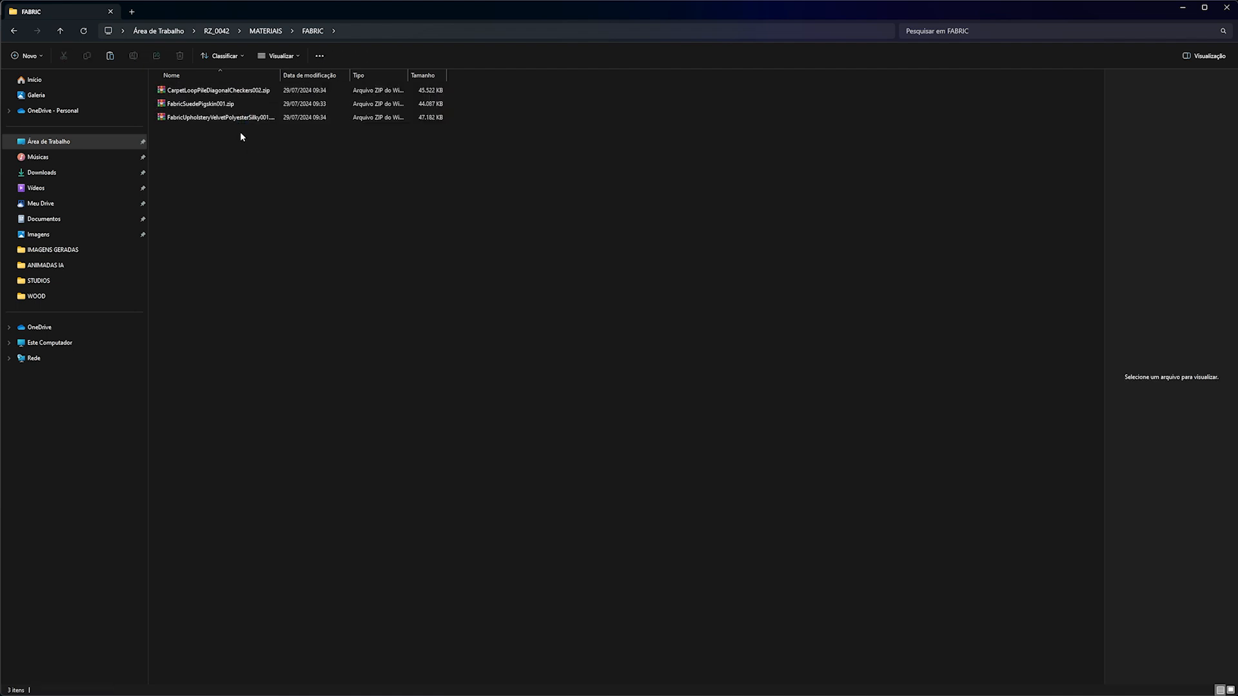
left_click(222, 90)
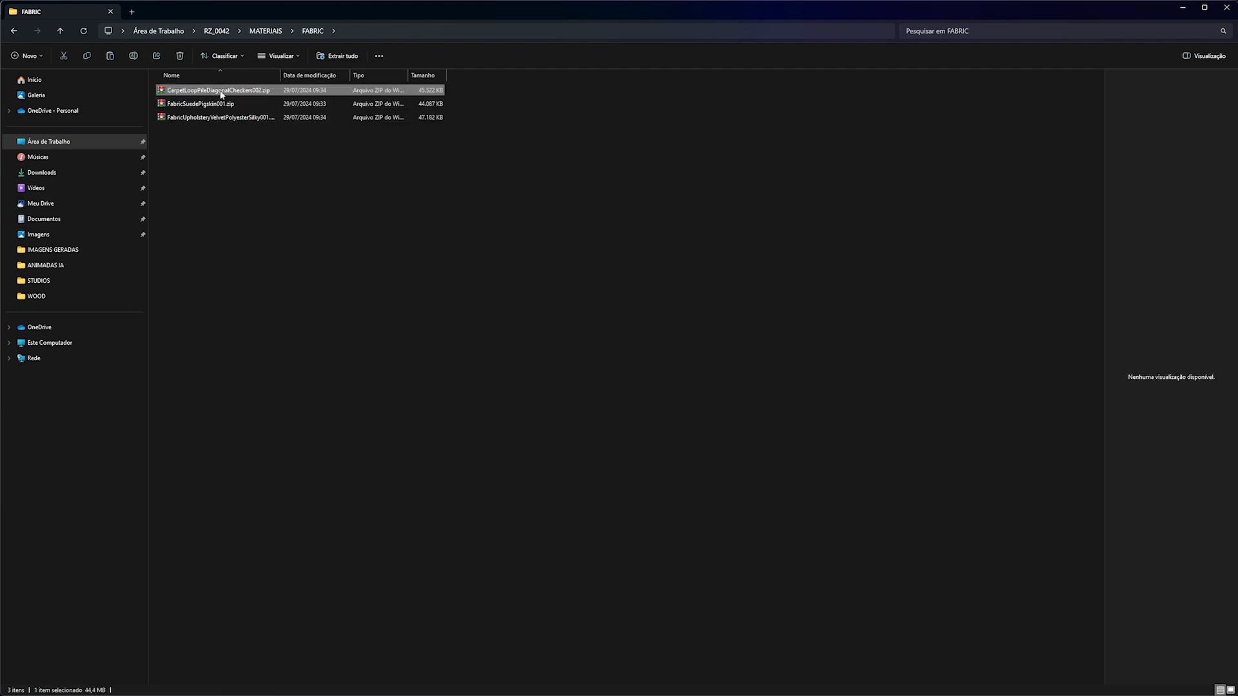
key("F2")
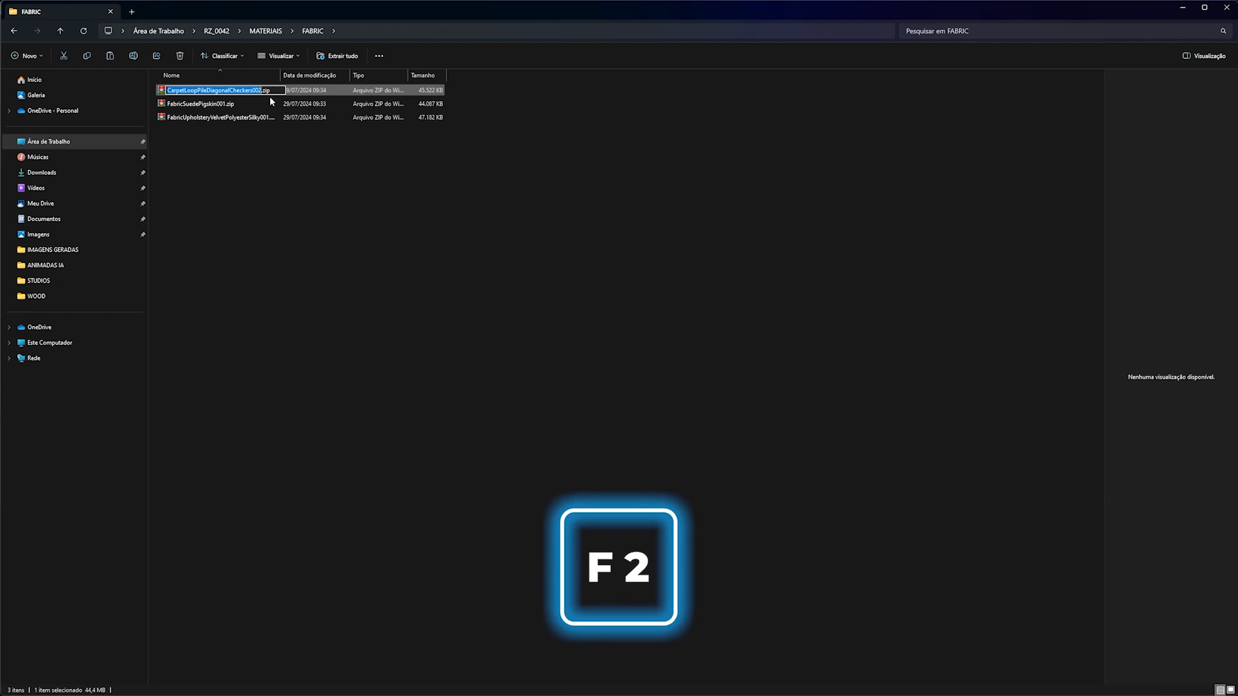
left_click(299, 165)
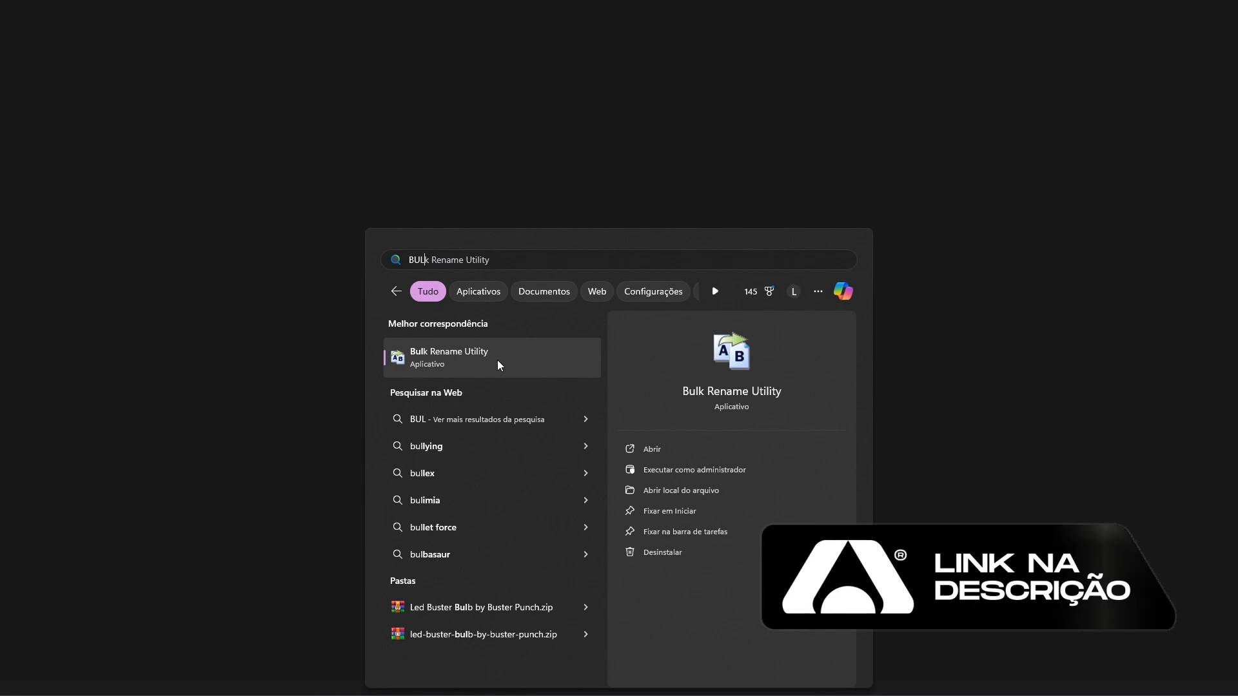
- Open Bulk Rename Utility and load the desktop folder RZ_0042\MATERIAIS\WOOD
left_click(497, 361)
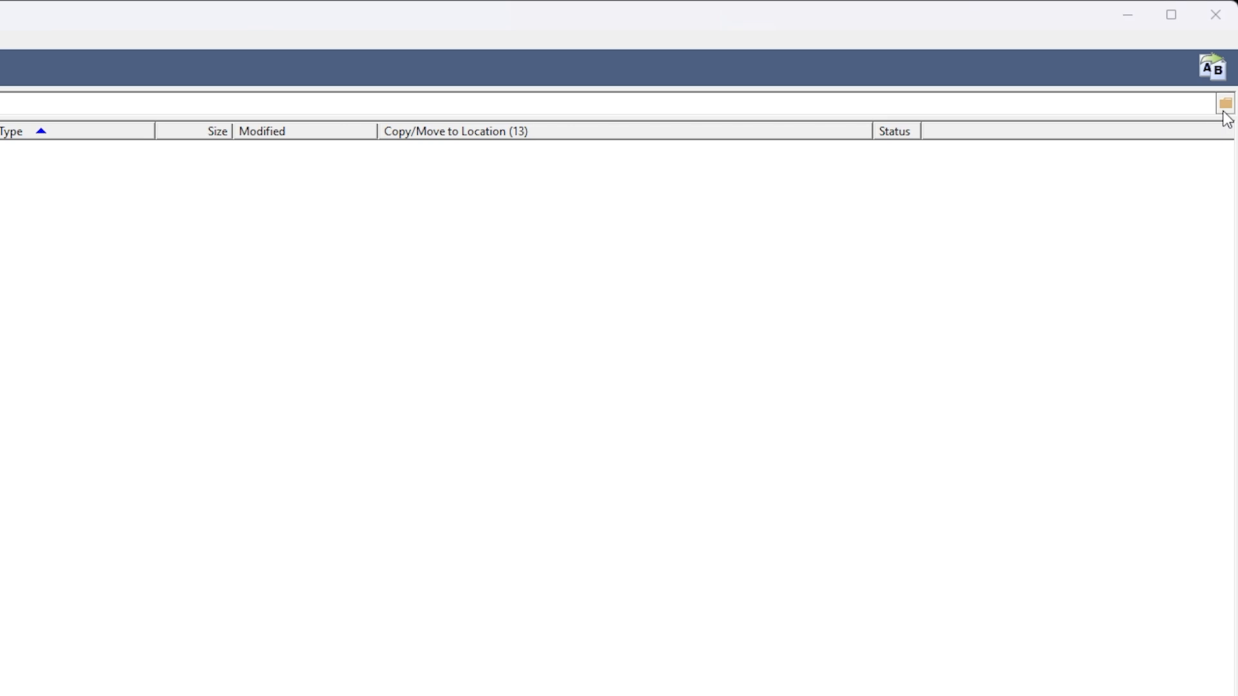
left_click(1225, 111)
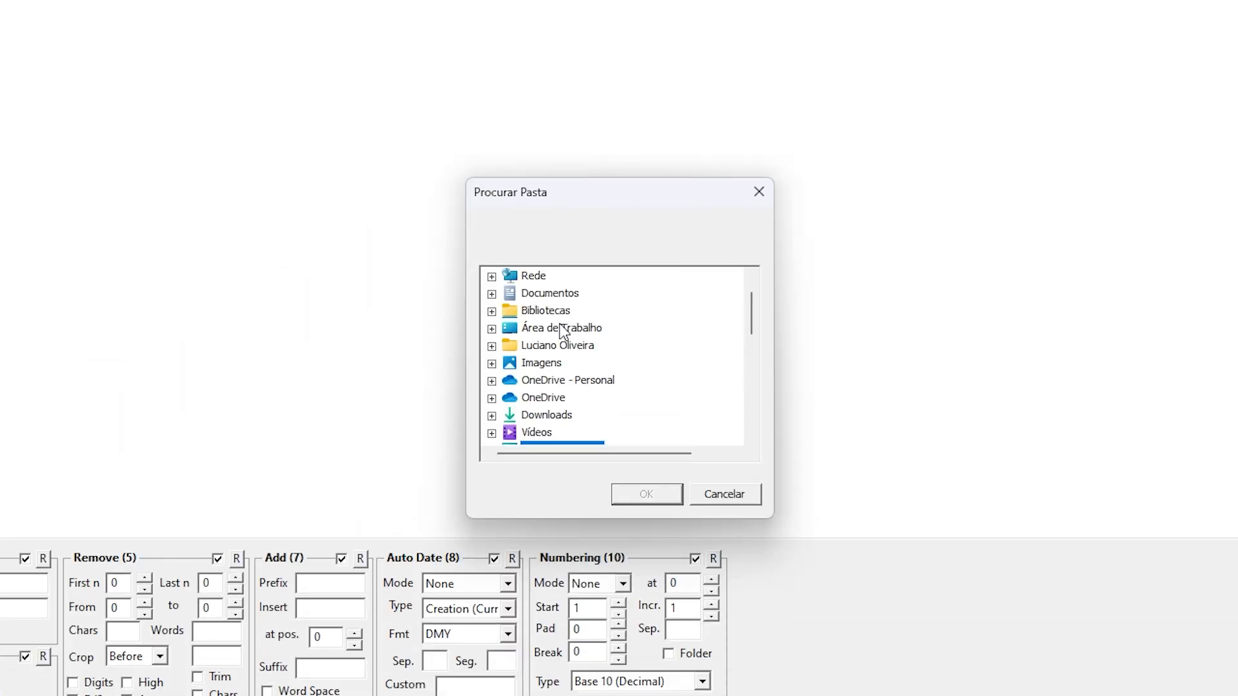
left_click(492, 328)
left_click(530, 385)
left_click(510, 381)
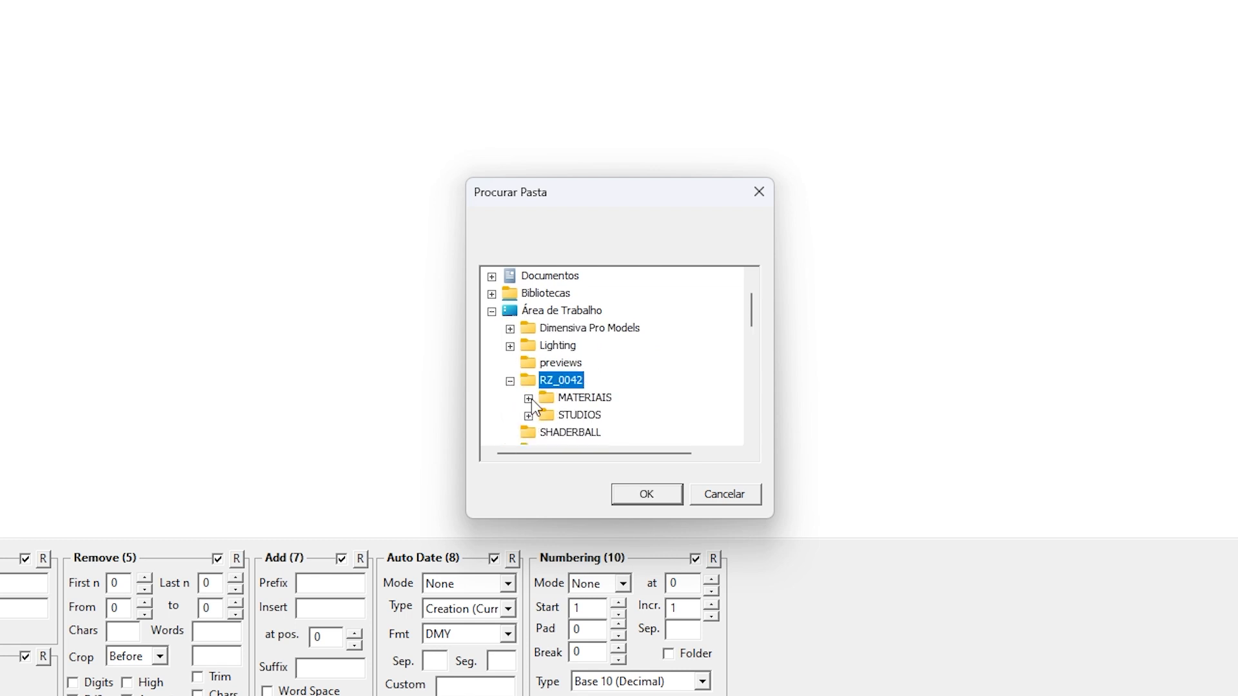
double_click(568, 399)
scroll(581, 399, "down", 1)
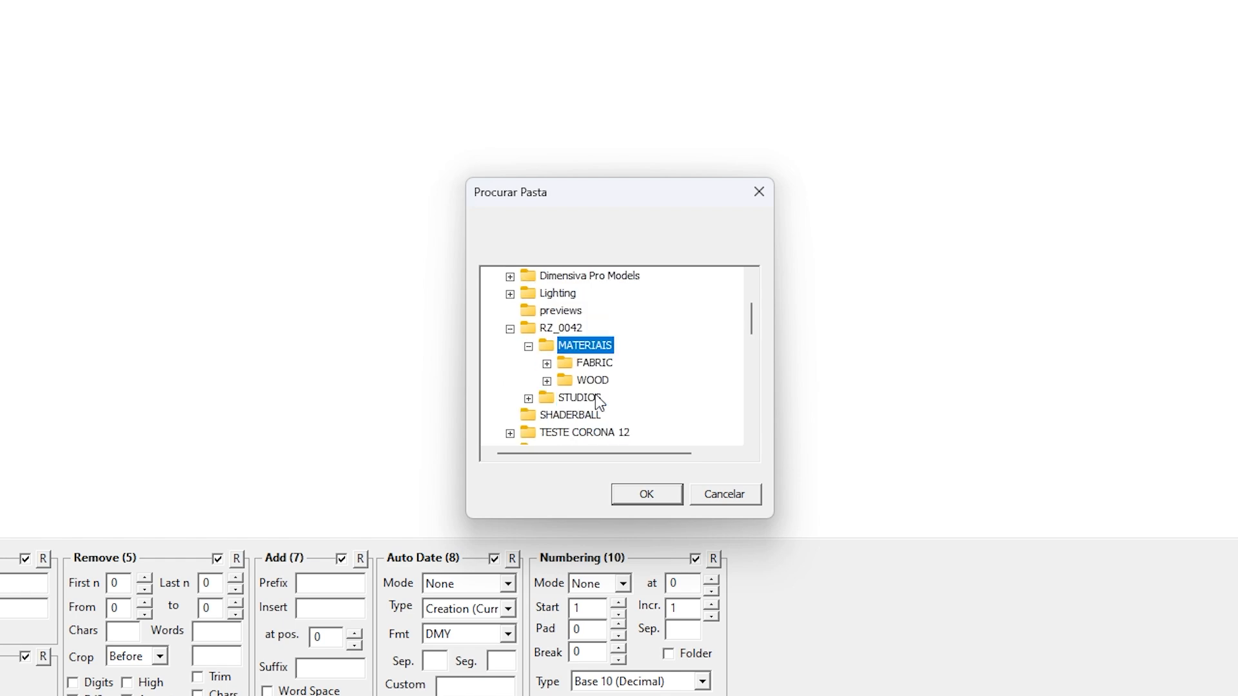
left_click(583, 382)
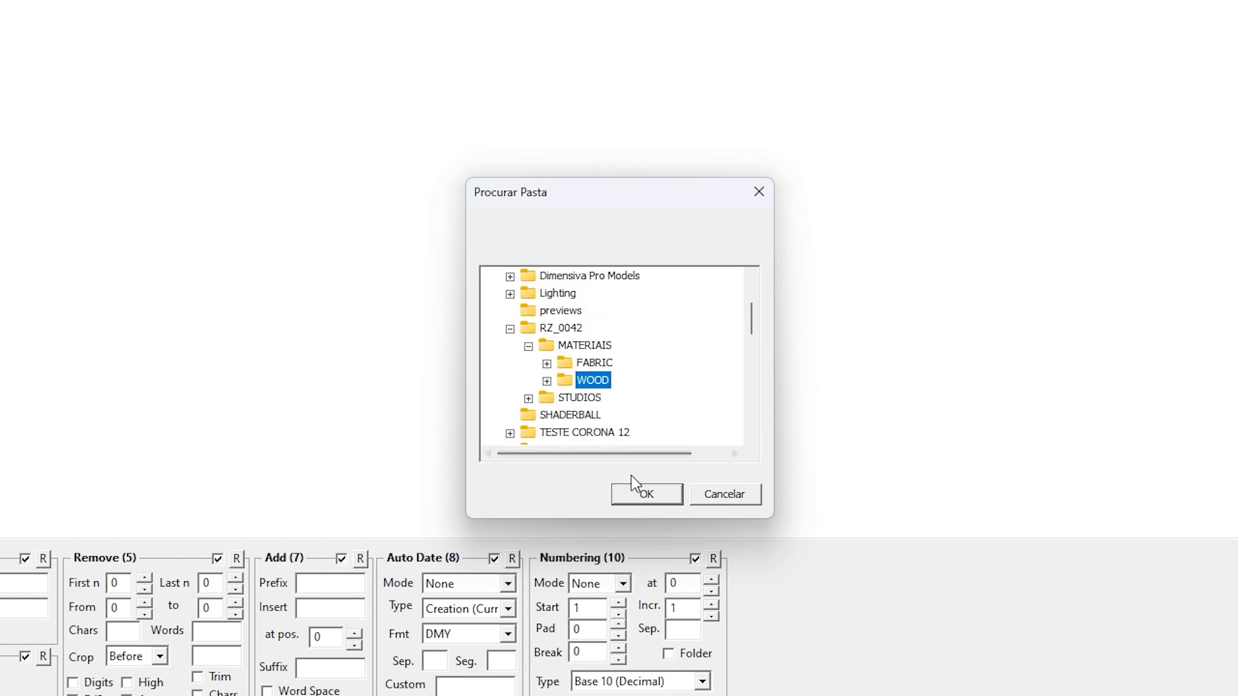
left_click(645, 497)
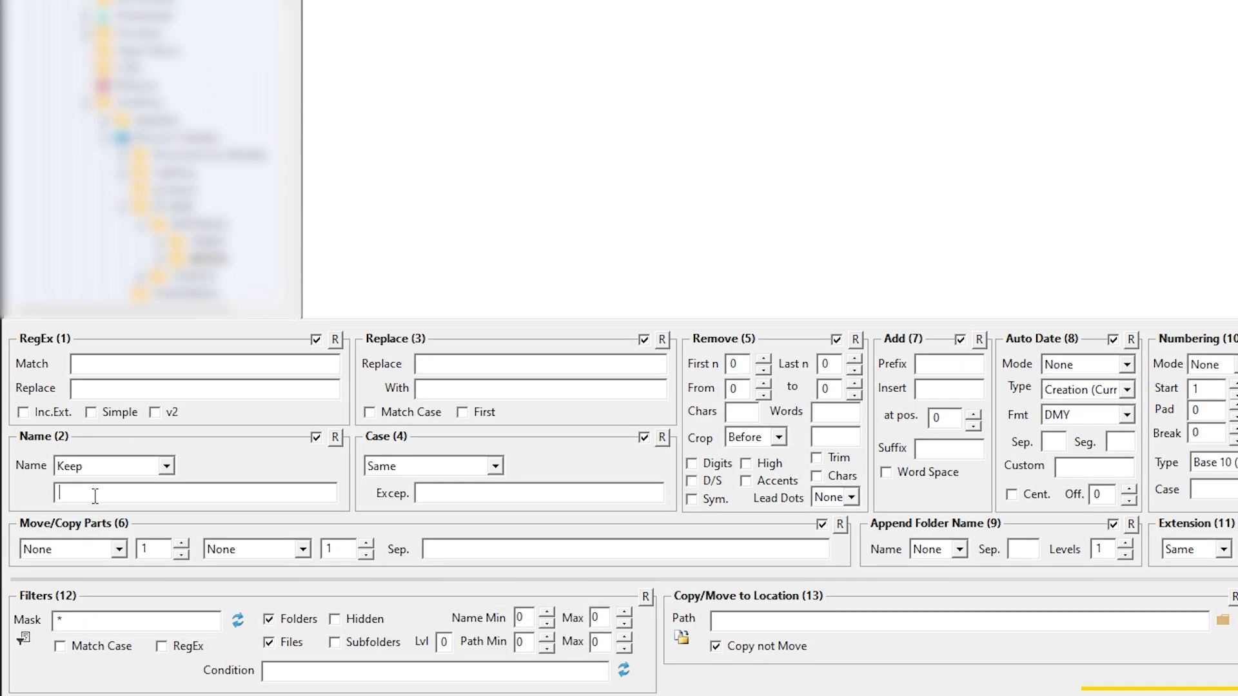
- Set the fixed base name for the renamed files to WOOD_OF3D_
left_click(102, 495)
type("WOOD_")
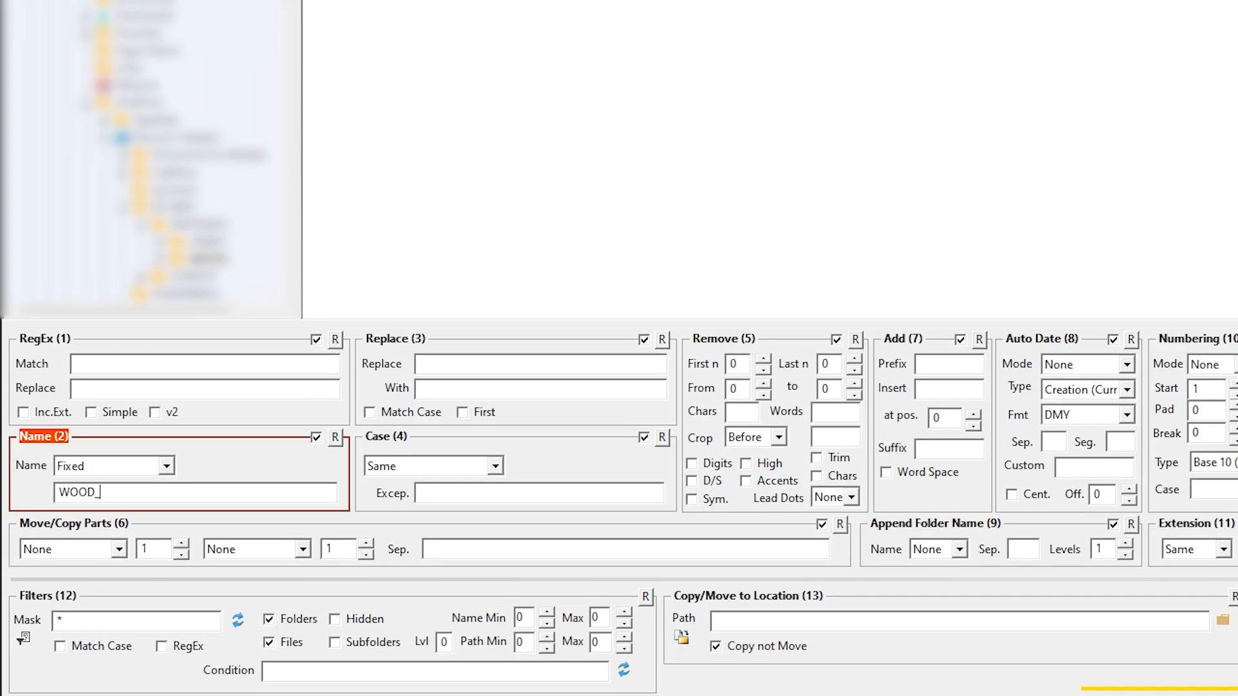
type("OF3D")
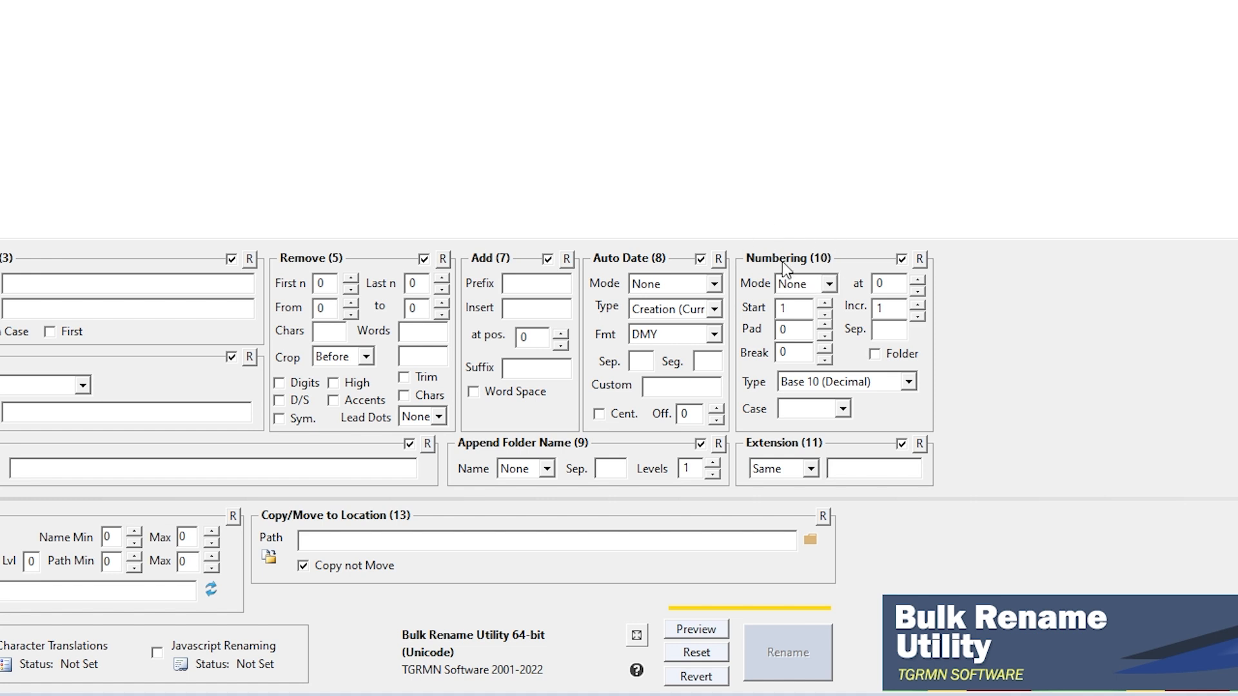
- Configure the numbering as a suffix with a padding of 3 digits
left_click(830, 282)
left_click(802, 331)
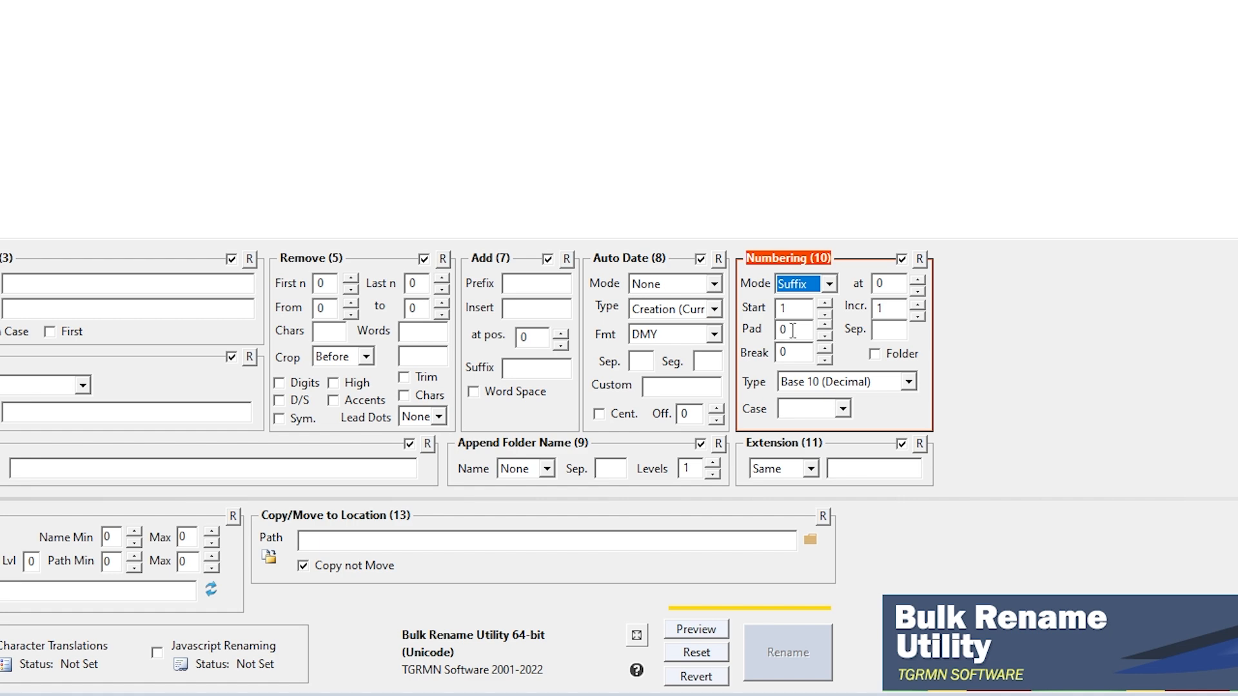
left_click(825, 325)
left_click(824, 325)
left_click(825, 325)
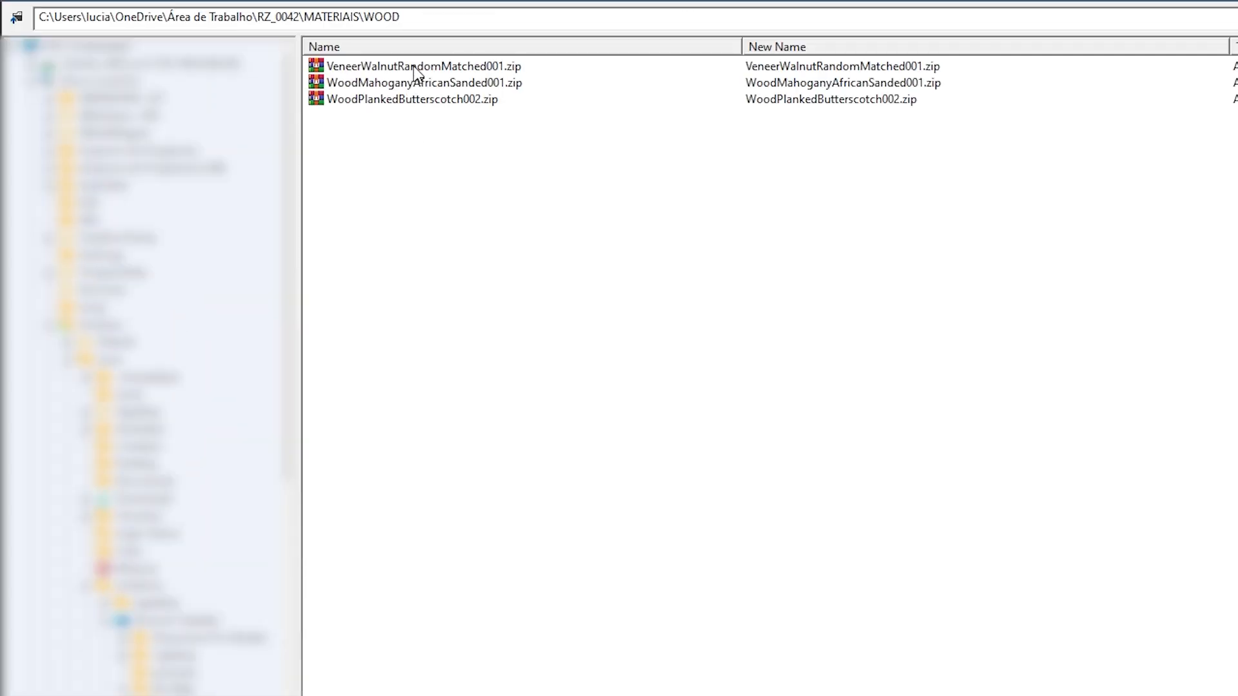
- Select all three zip files in the WOOD folder and rename them with the configured name and numbering
left_click(412, 65)
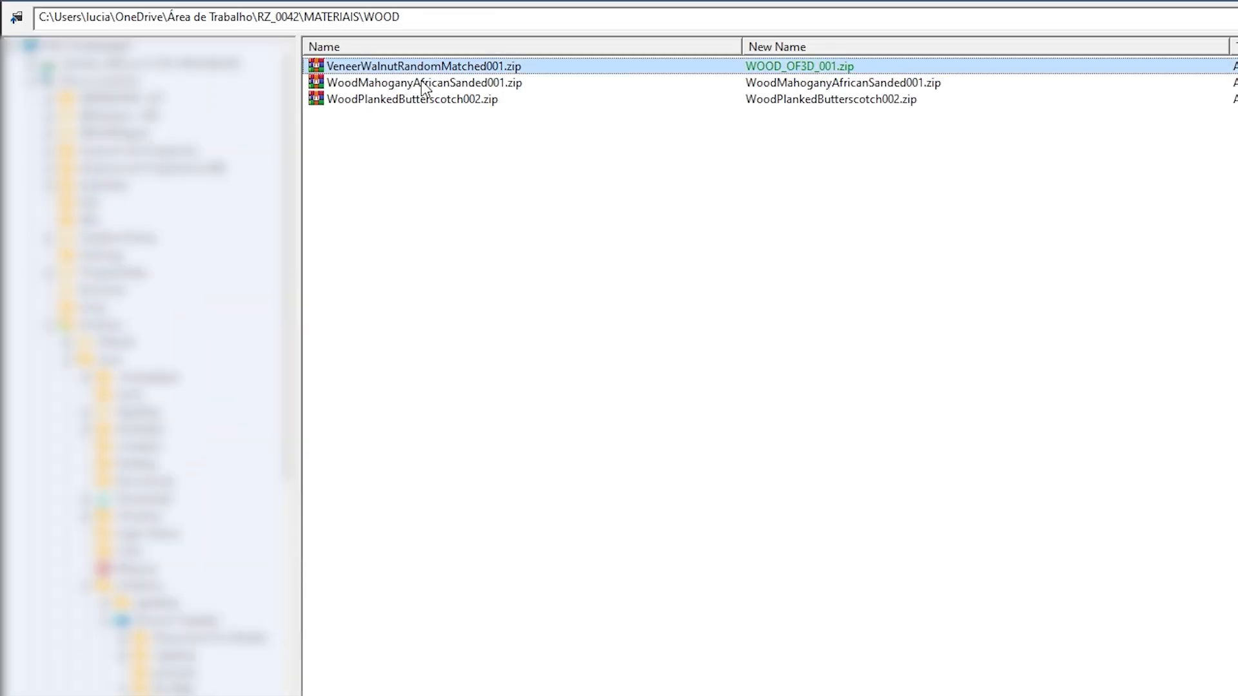
left_click(437, 107, "shift")
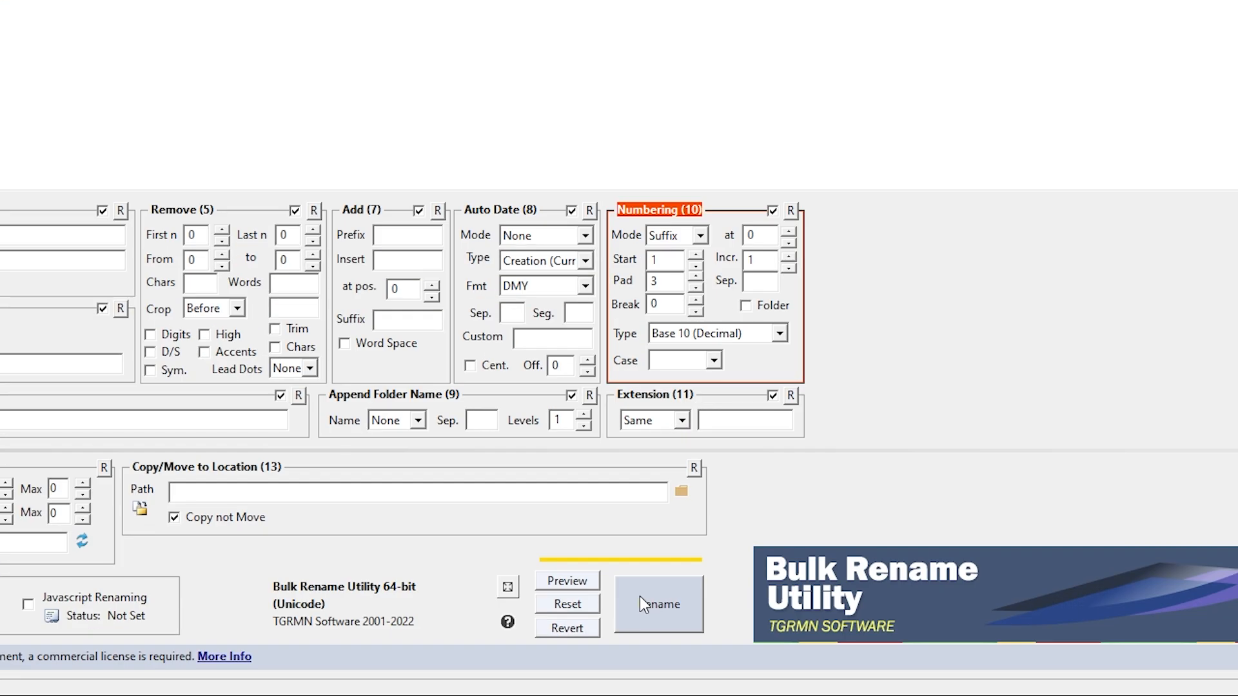
left_click(640, 597)
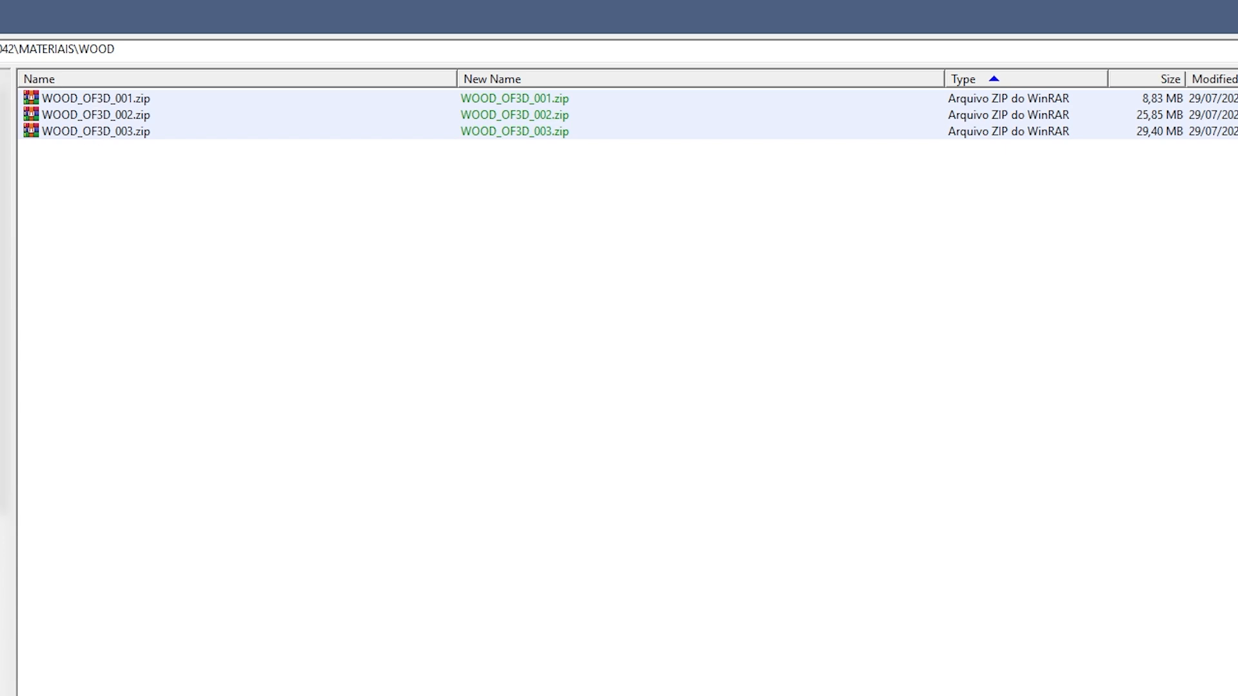
- Load the neighbouring FABRIC folder and replace WOOD with FABRIC in the fixed base name
left_click(9, 42)
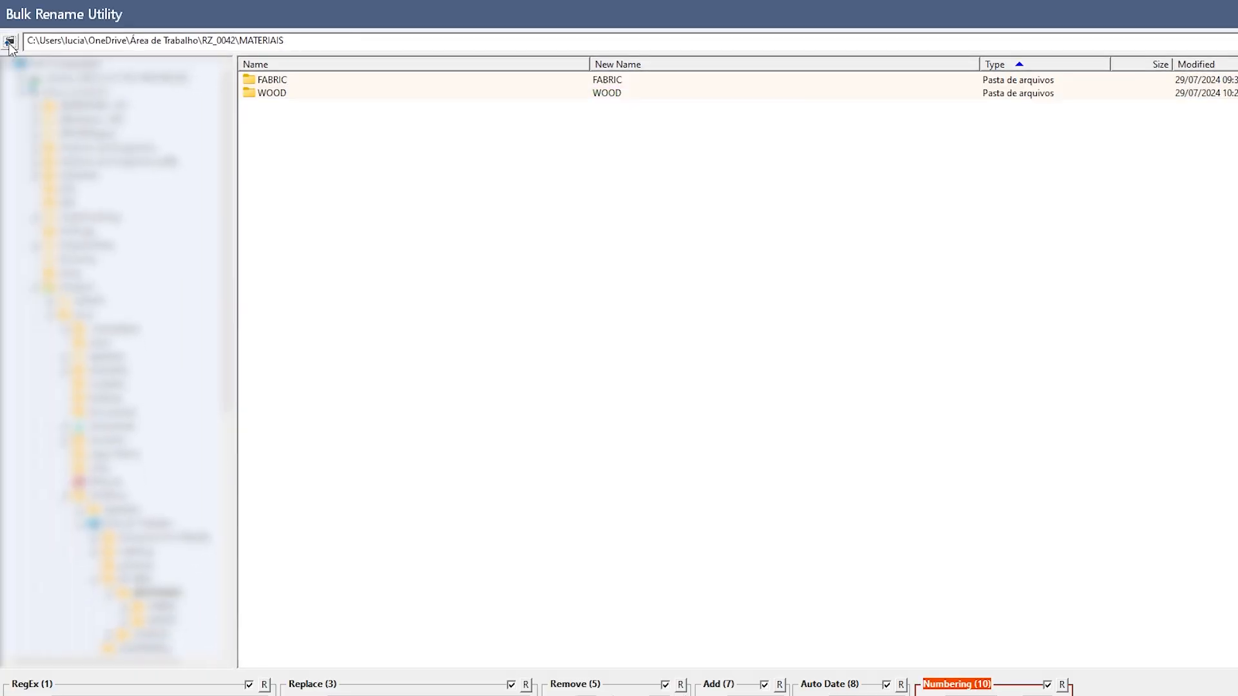
double_click(311, 80)
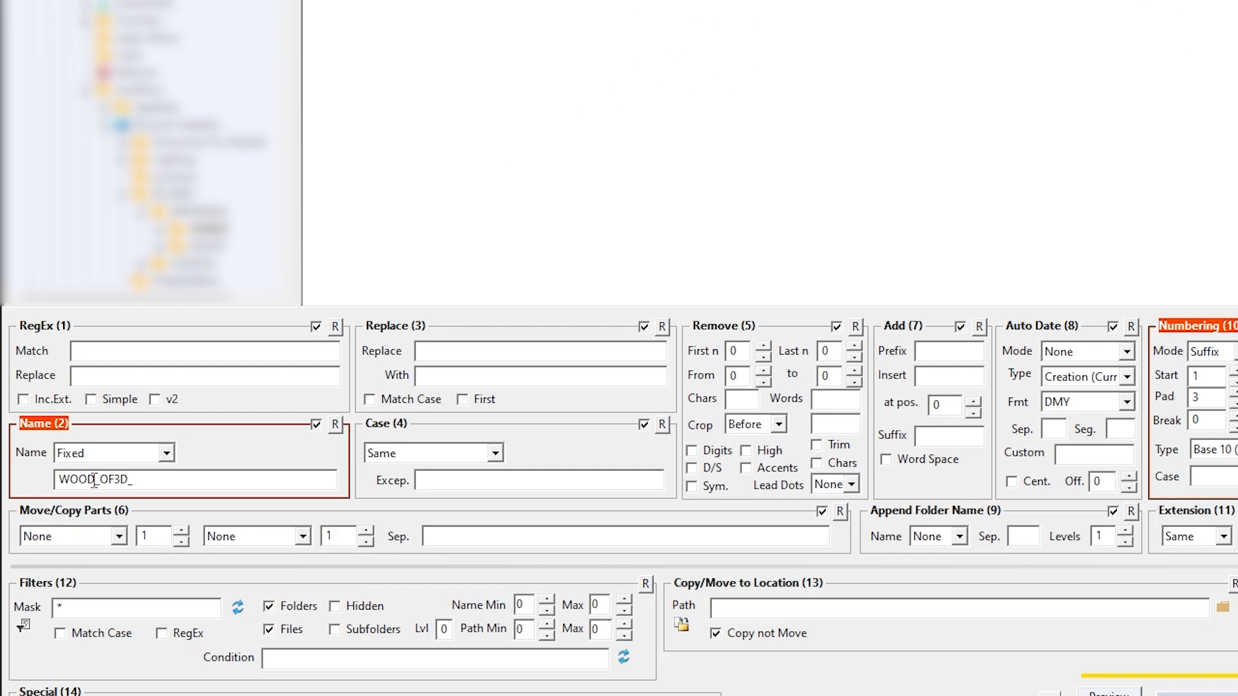
left_click_drag(95, 481, 57, 481)
type("FABRIC")
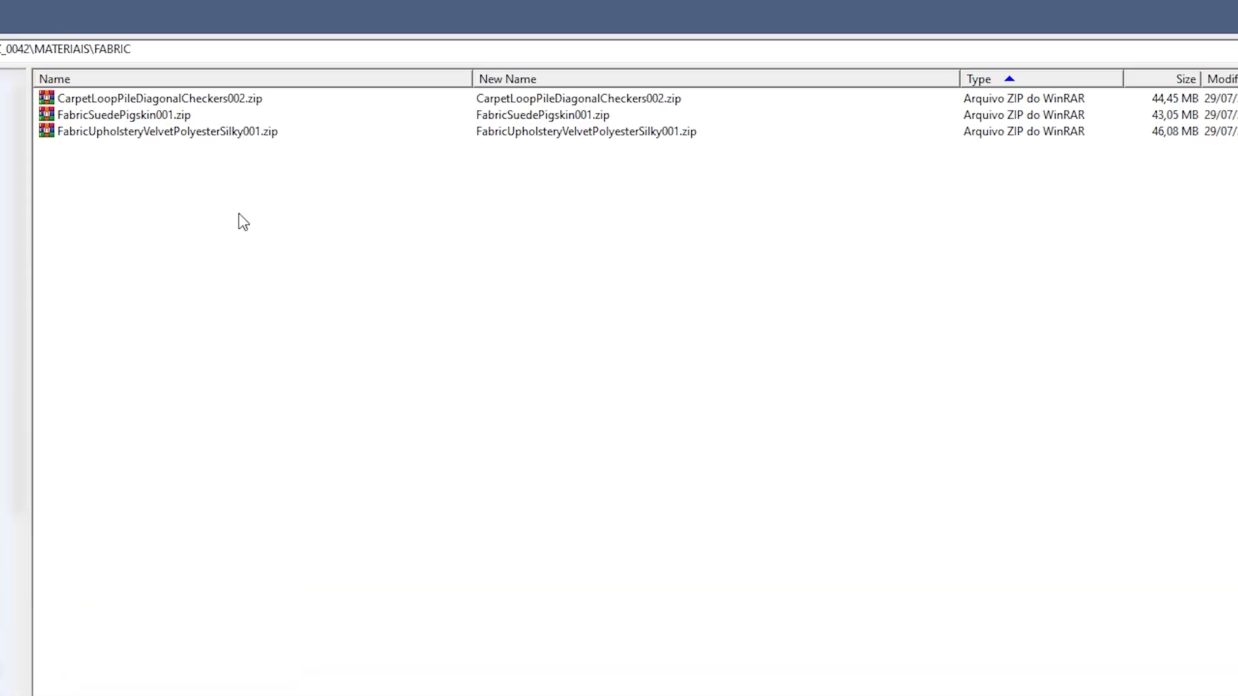
- Select all three zip files in the FABRIC folder and batch rename them as FABRIC_OF3D_ with three-digit numbering
left_click_drag(238, 215, 163, 57)
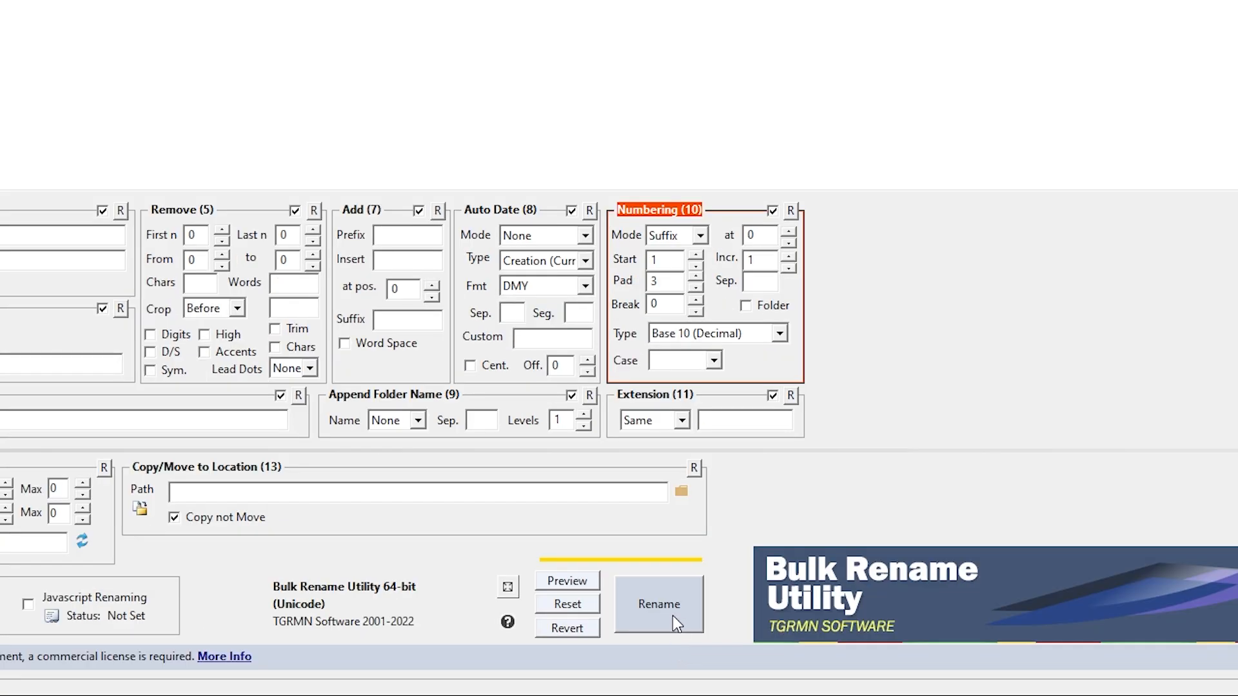
left_click(672, 617)
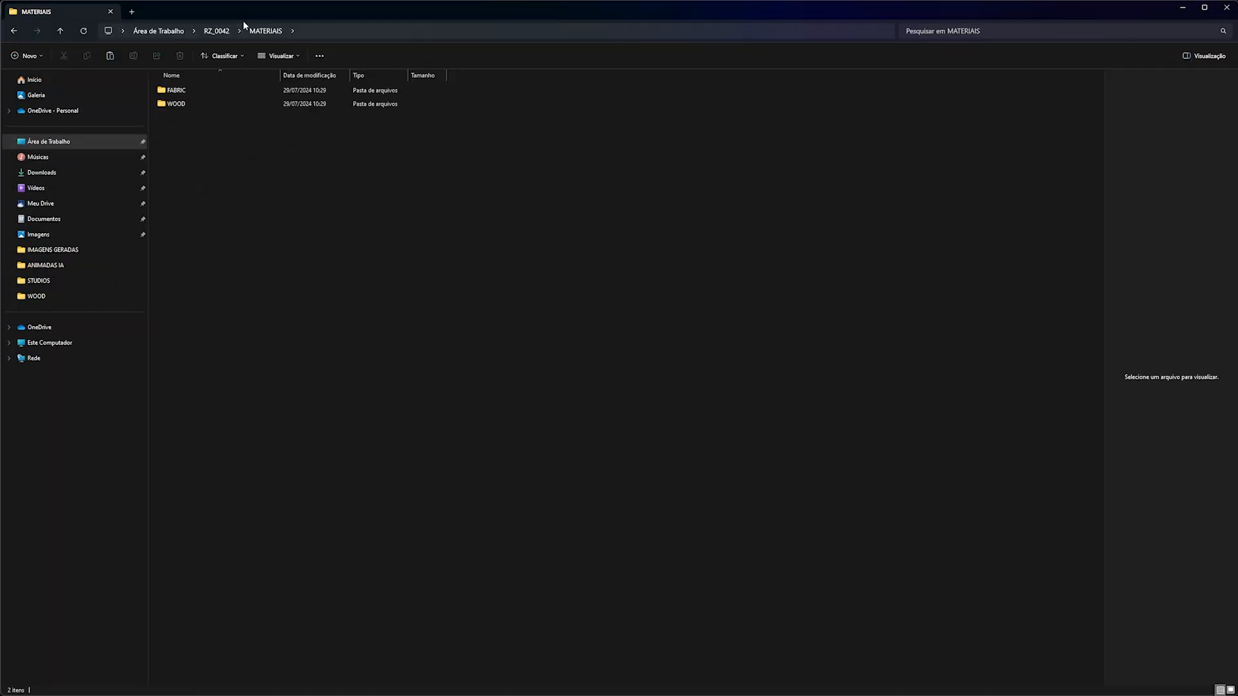
- In File Explorer, extract each of the three renamed zip files in the FABRIC folder to its own separate folder with WinRAR
double_click(199, 91)
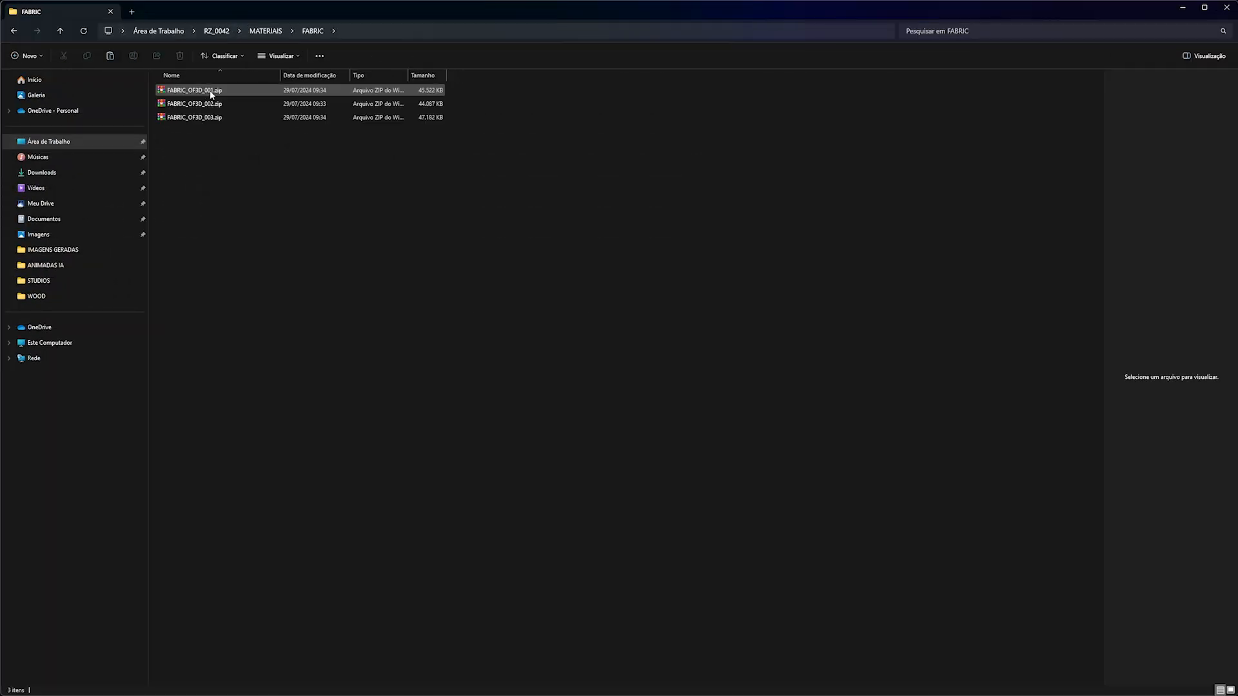
left_click_drag(251, 175, 191, 81)
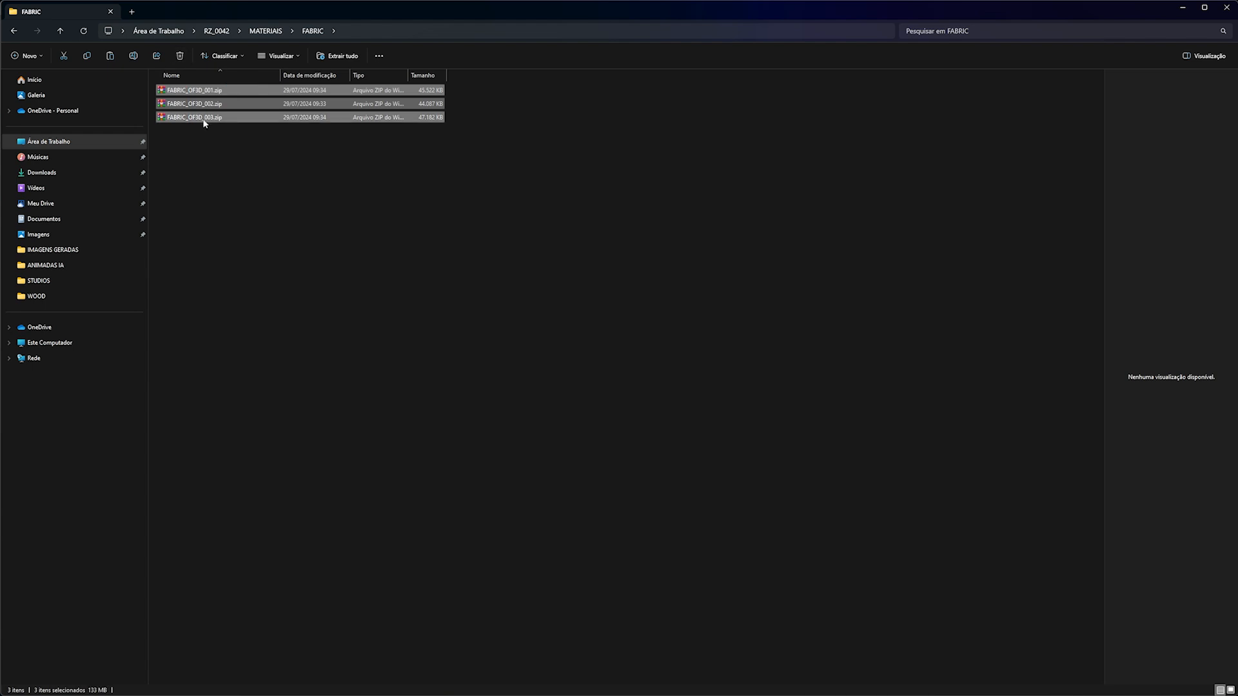
right_click(217, 107)
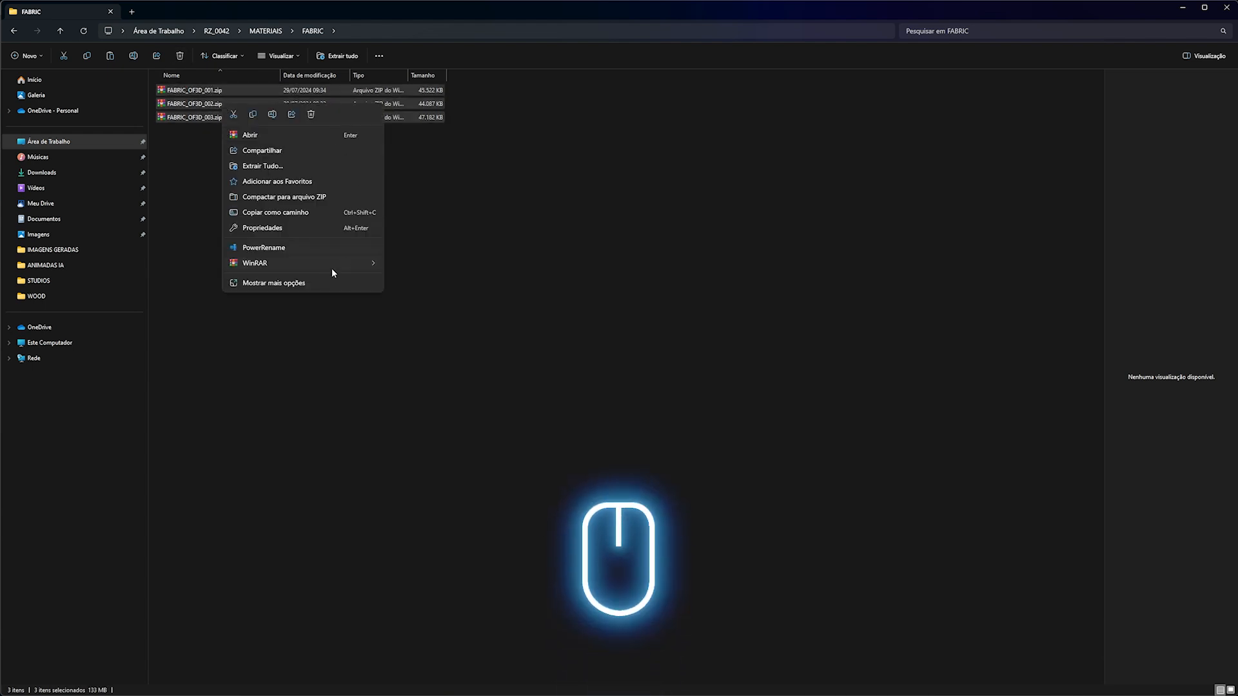
mouse_move(271, 262)
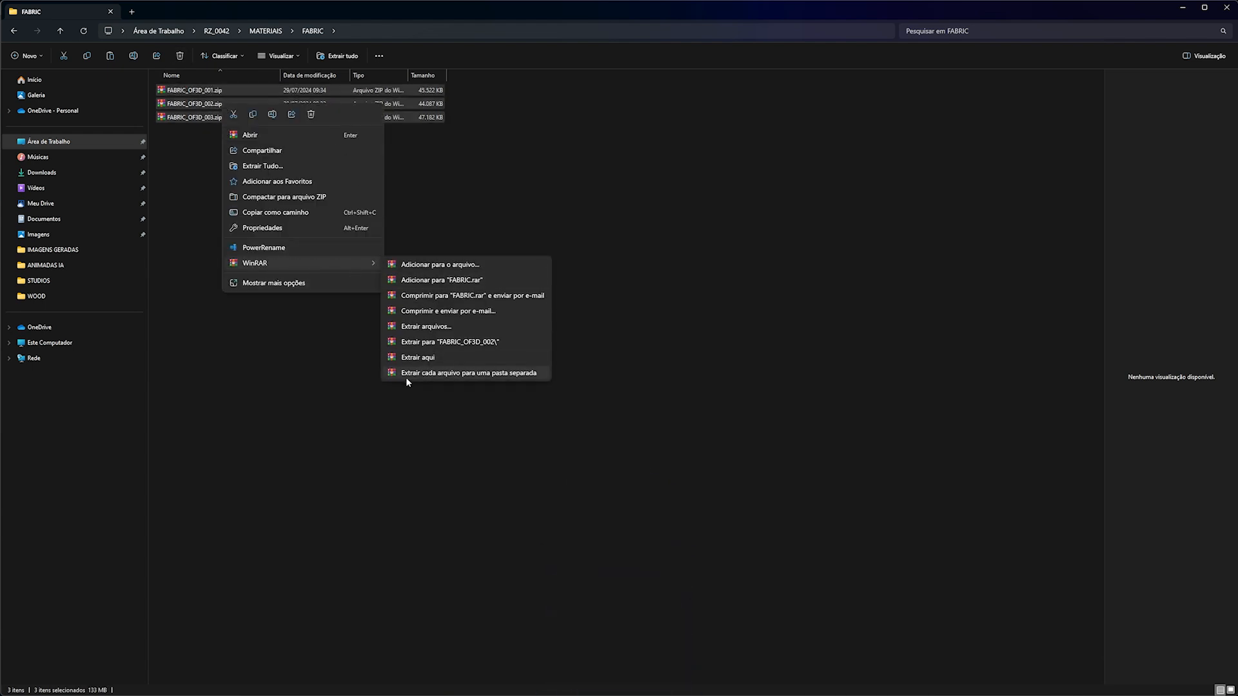
left_click(496, 374)
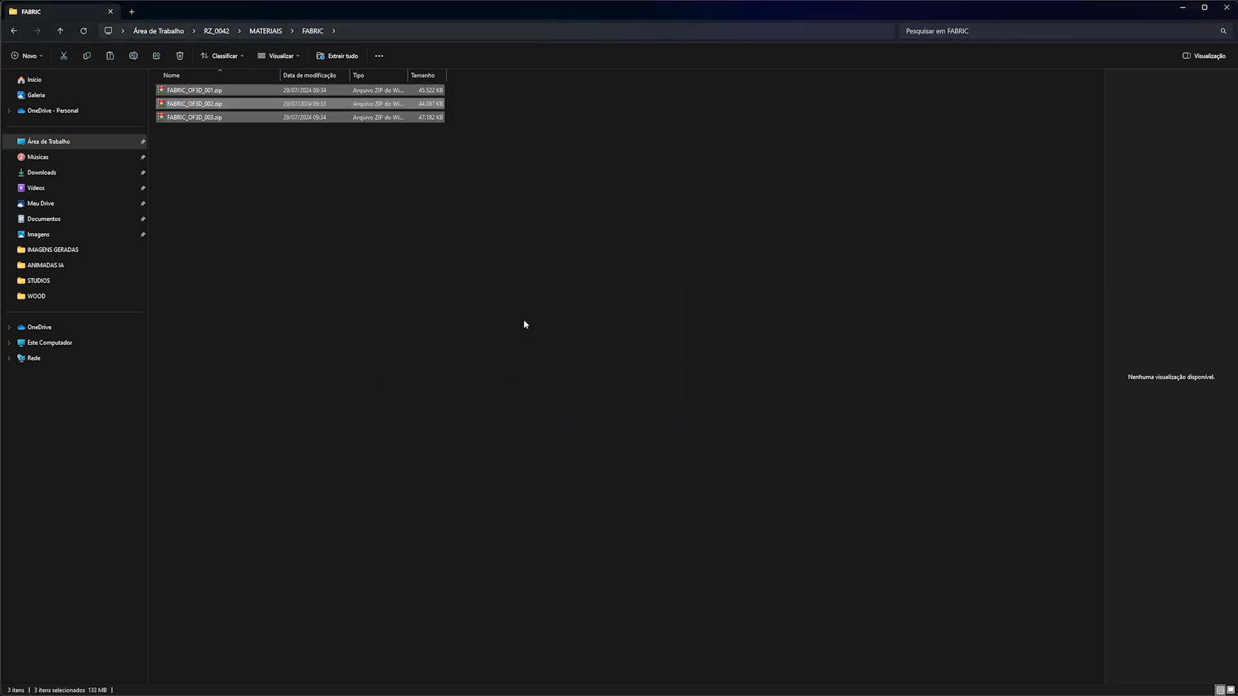
left_click(288, 214)
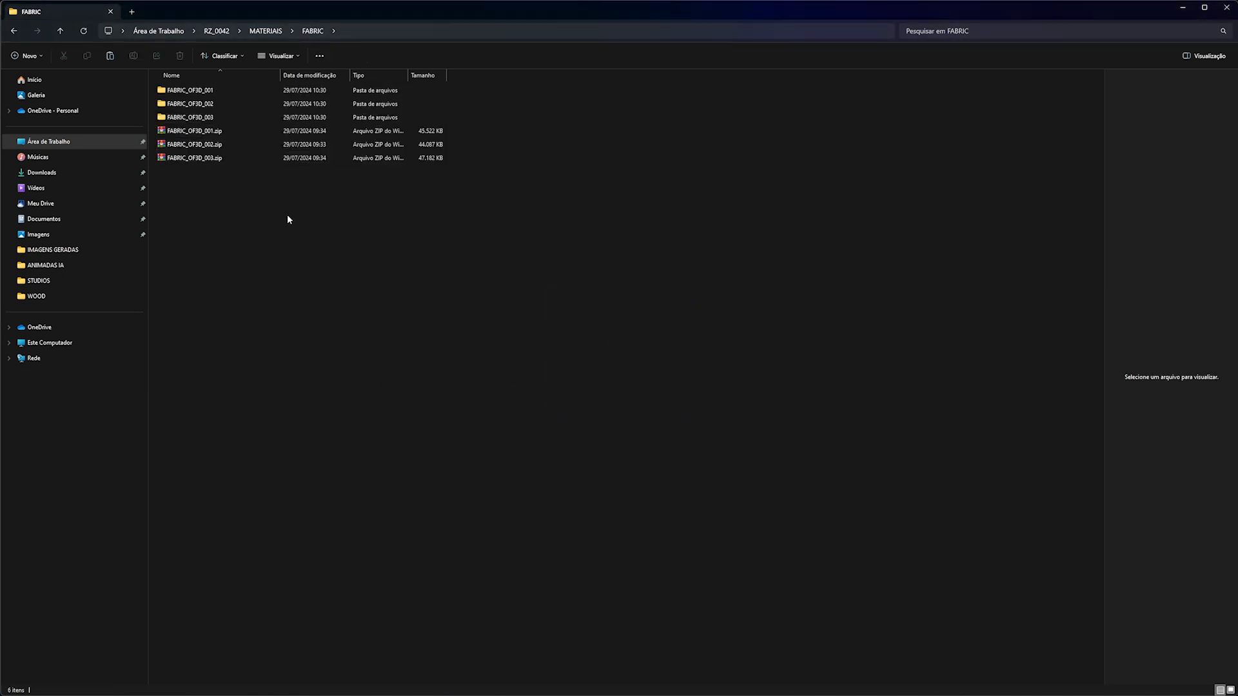
- Check the extracted texture images in FABRIC_OF3D_001, and delete the three zip archives from the FABRIC folder
double_click(193, 90)
left_click_drag(179, 168, 771, 116)
left_click(529, 167)
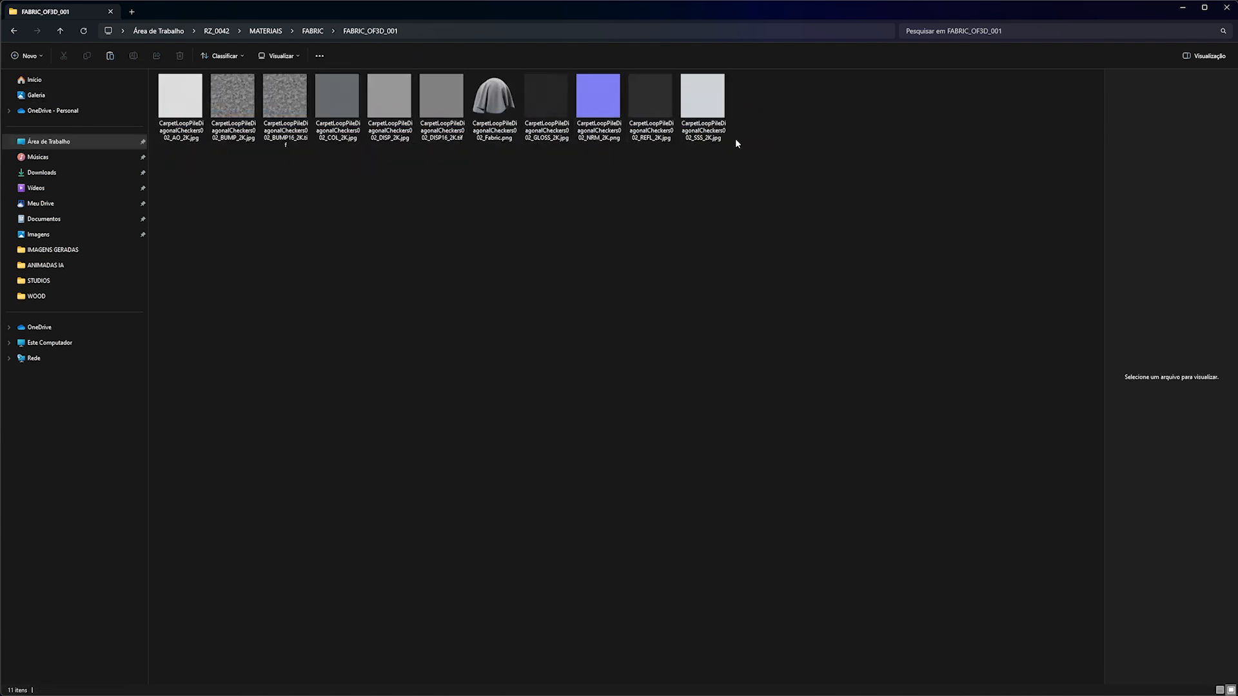
left_click(489, 113)
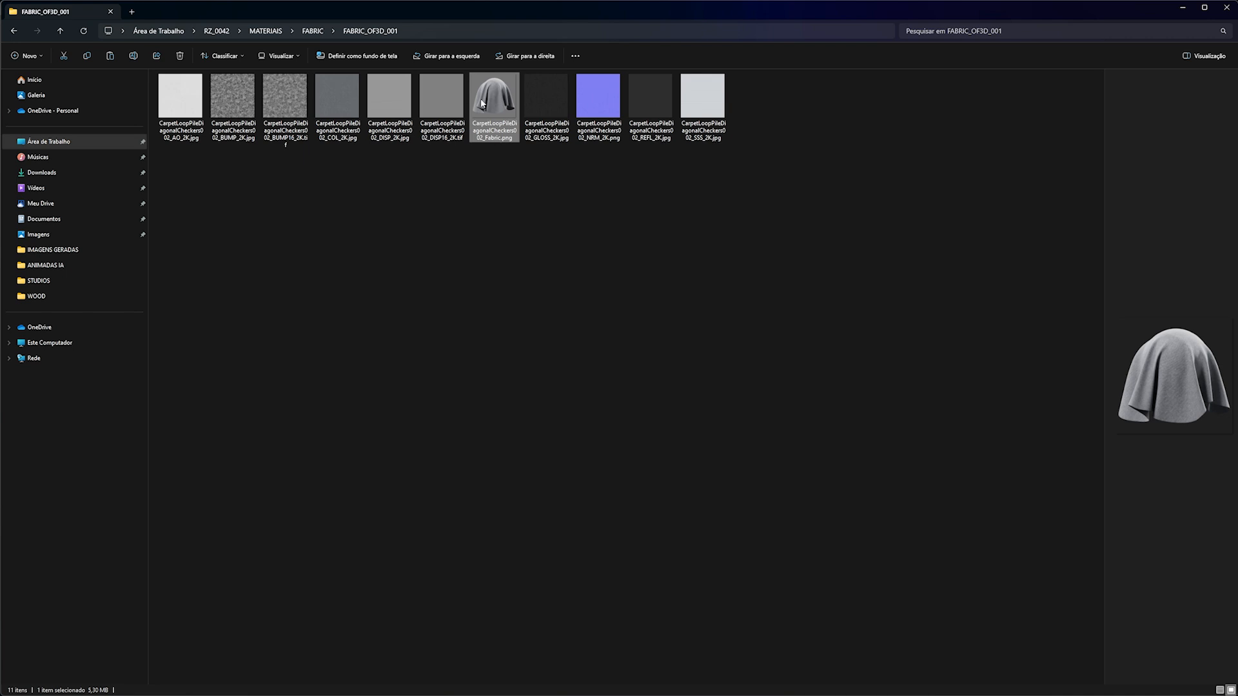
left_click(511, 229)
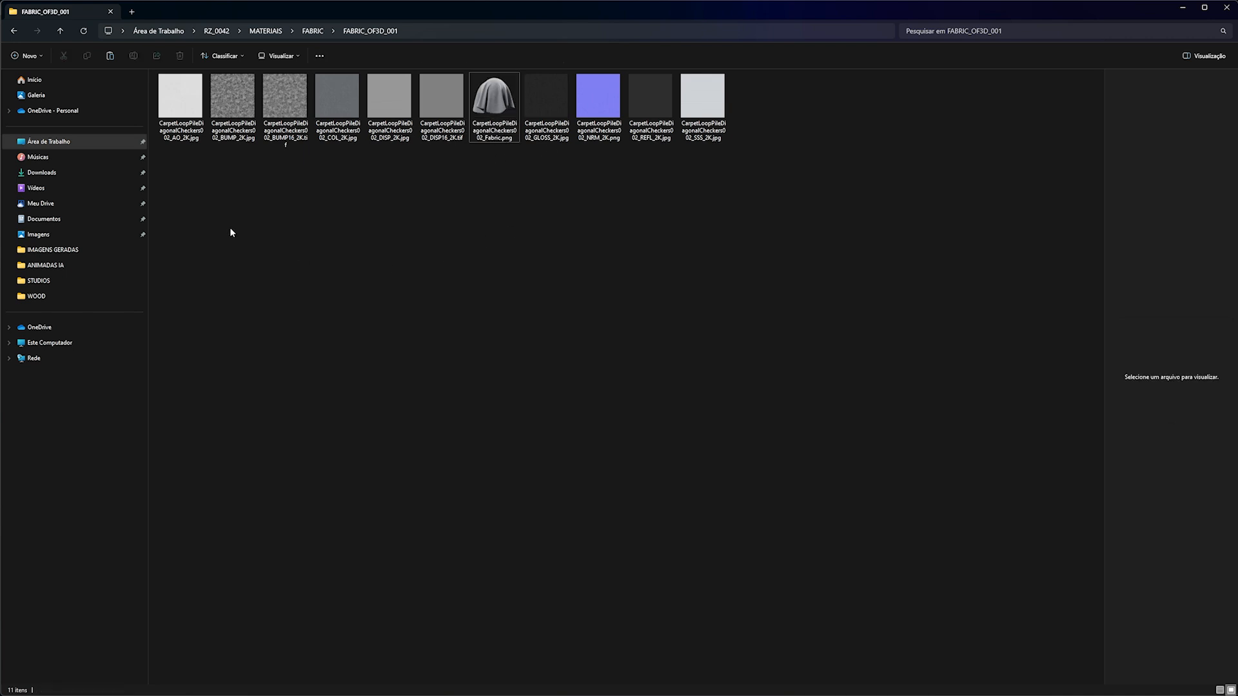
left_click(61, 31)
left_click_drag(203, 178, 188, 131)
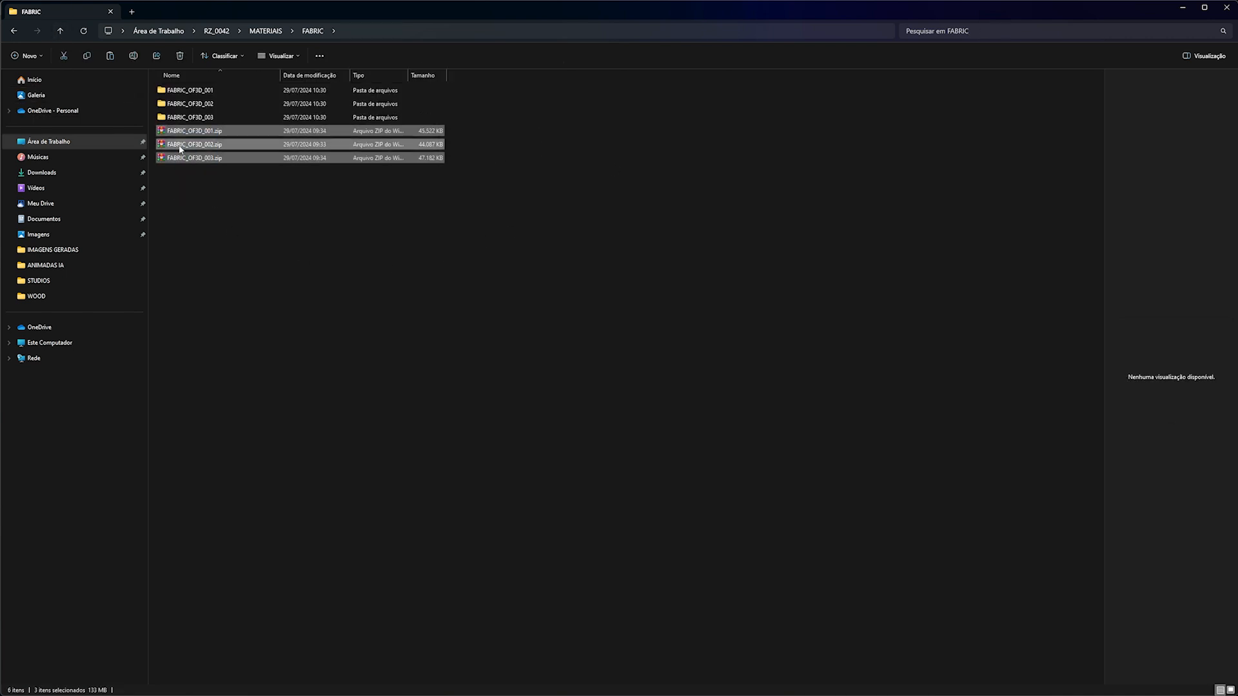
key("Delete")
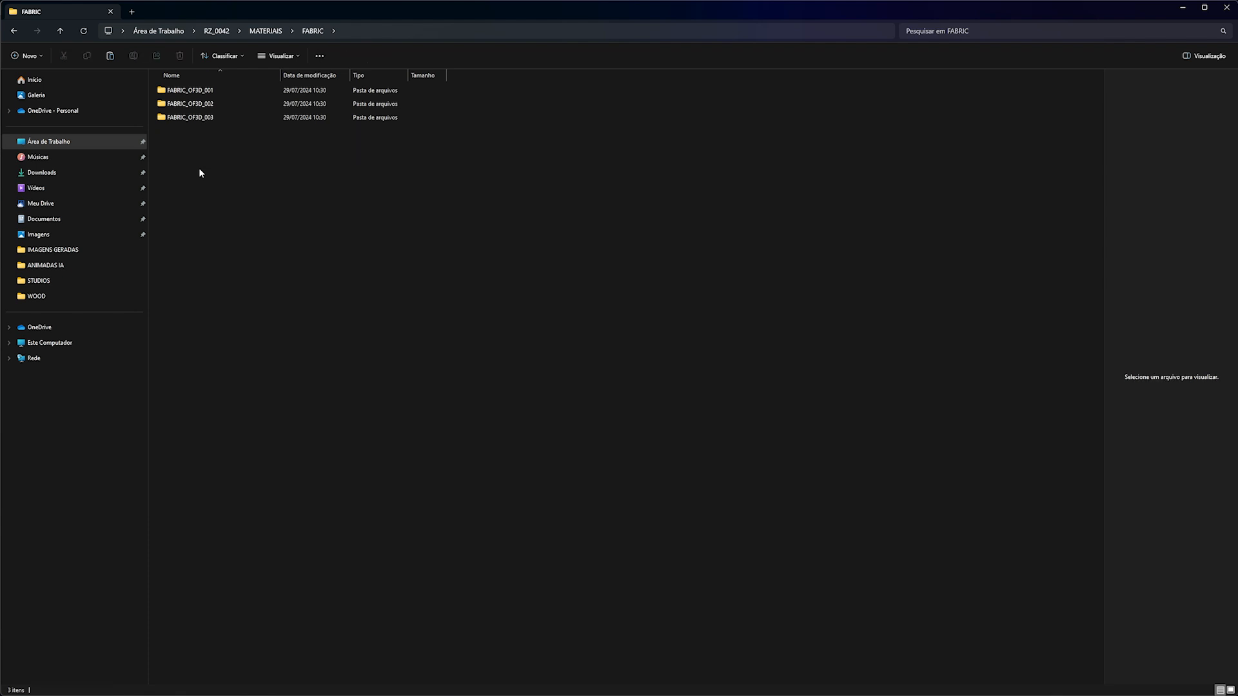
- Extract each zip file in the WOOD folder to its own separate folder with WinRAR, and delete the three zip archives
left_click(60, 31)
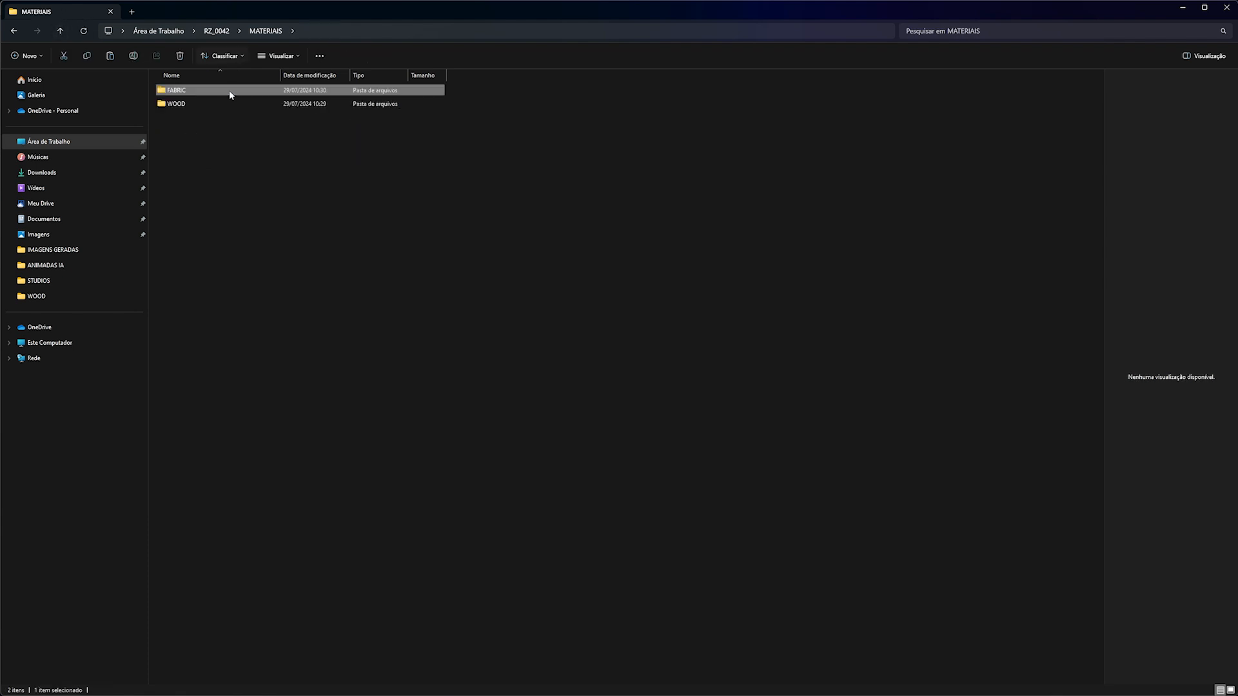
double_click(183, 104)
left_click_drag(249, 169, 191, 84)
right_click(203, 94)
mouse_move(301, 250)
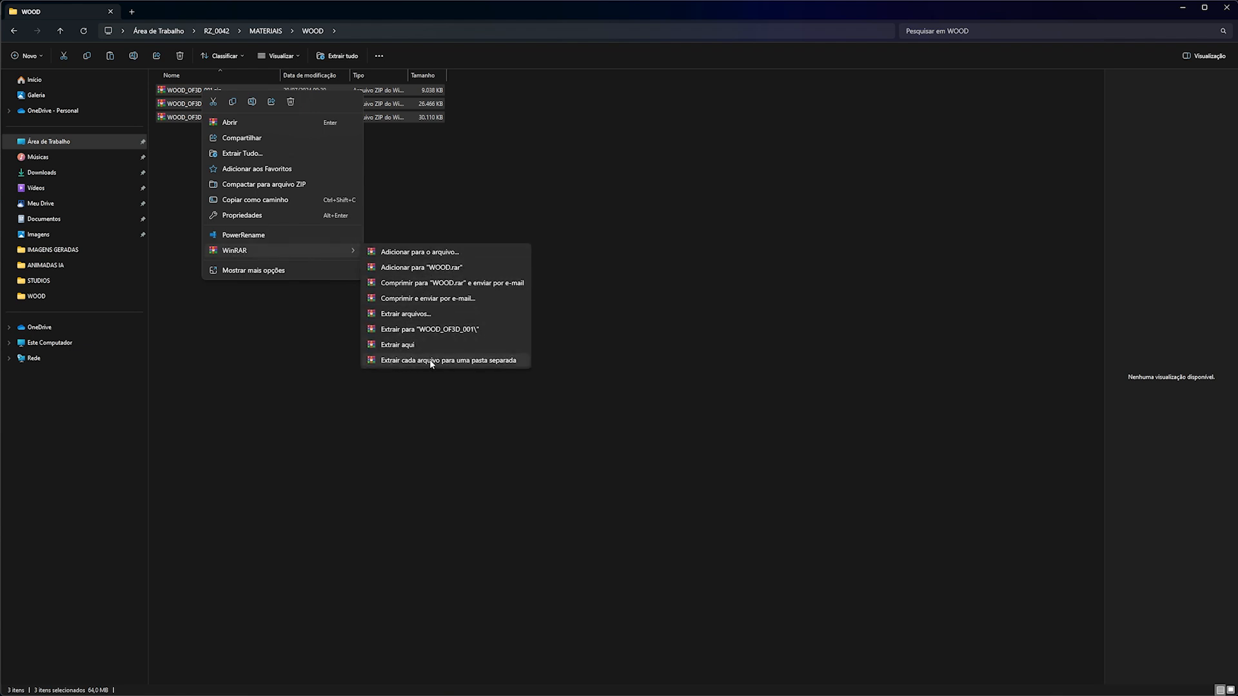
left_click(431, 361)
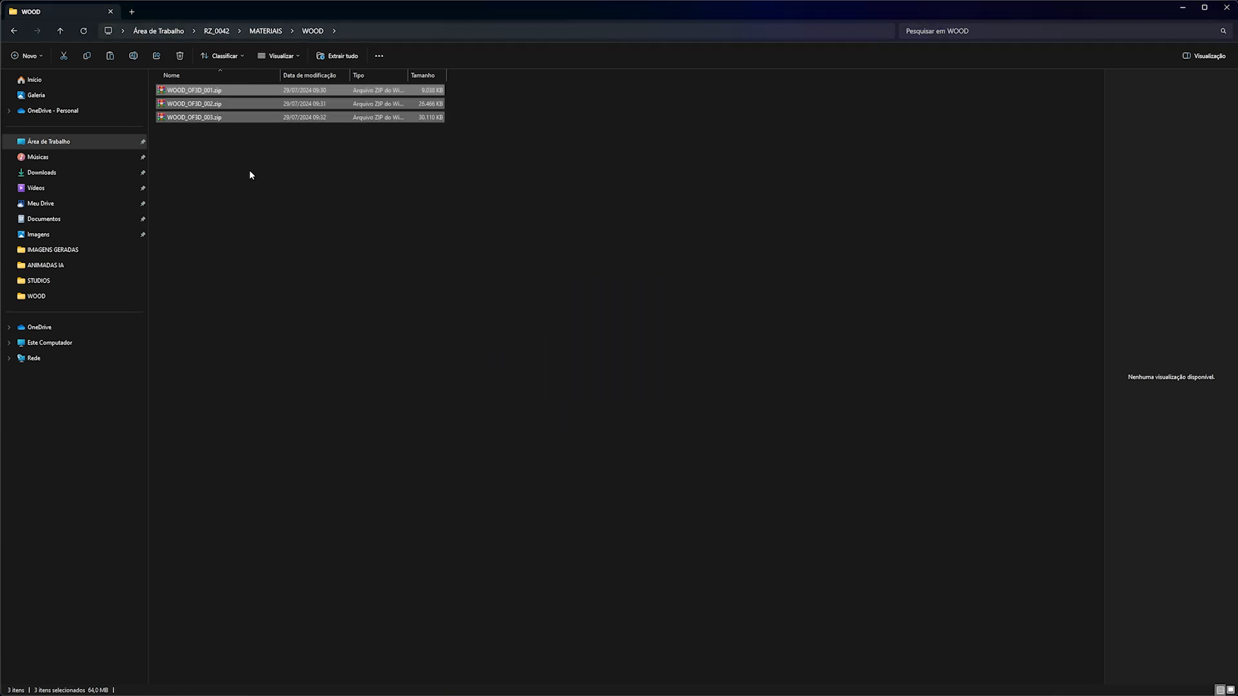
left_click_drag(222, 192, 189, 131)
key("Delete")
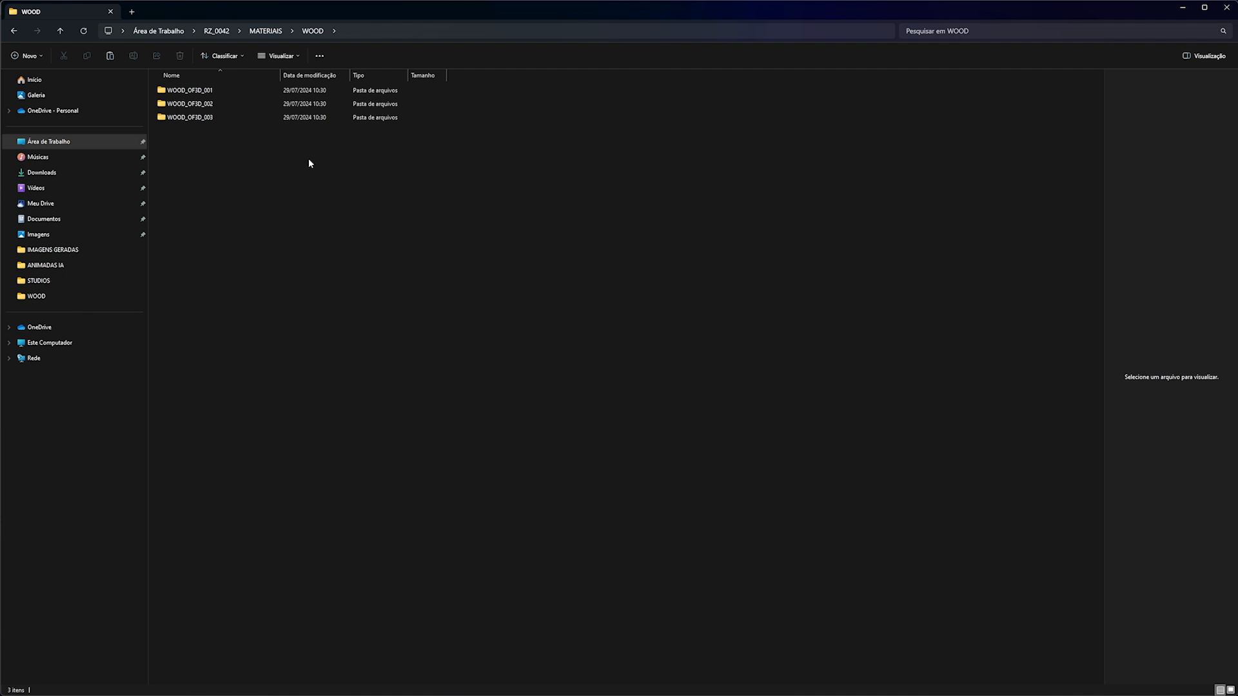
- Delete the AO, DISP, DISP16, METALNESS and Sphere images from WOOD_OF3D_001, keeping only the COL, NRM and ROUGHNESS maps
double_click(216, 91)
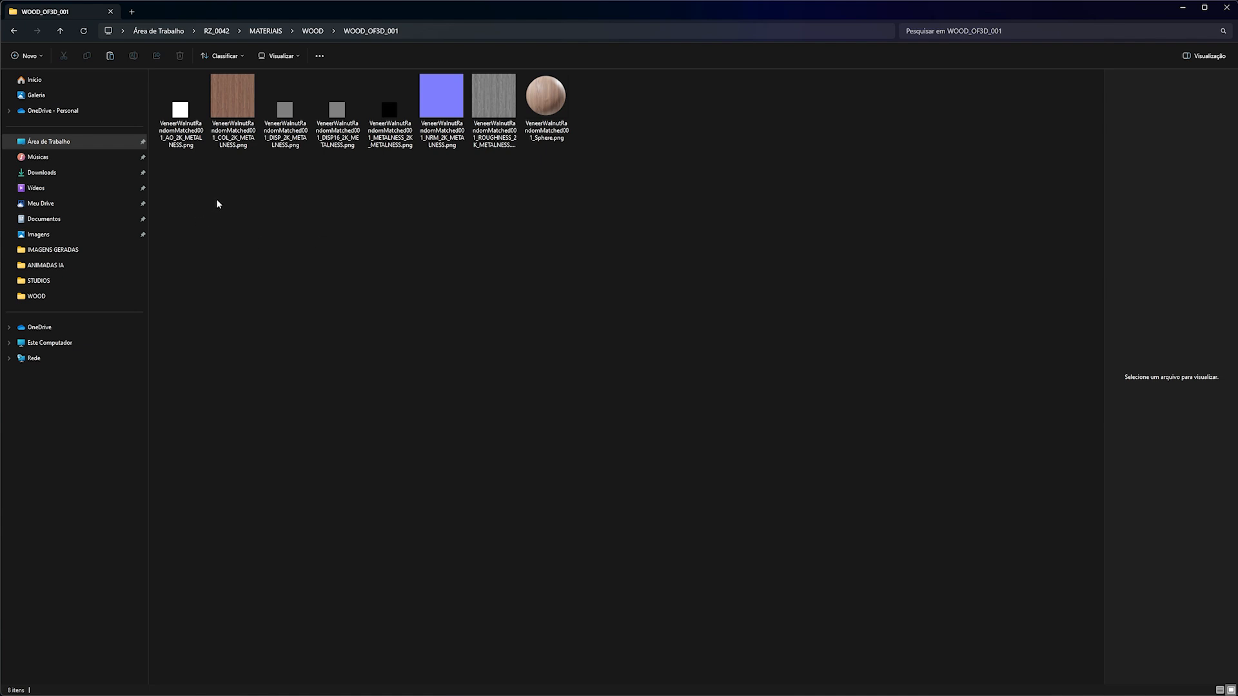
left_click(234, 76)
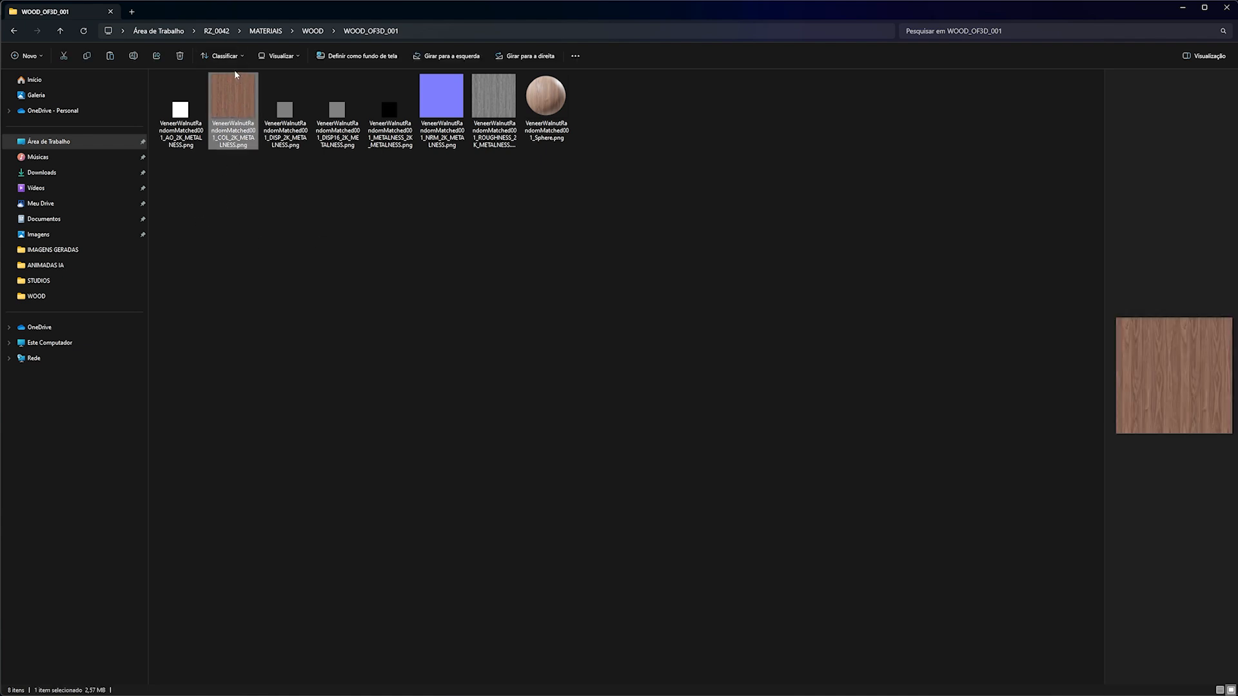
left_click(425, 107)
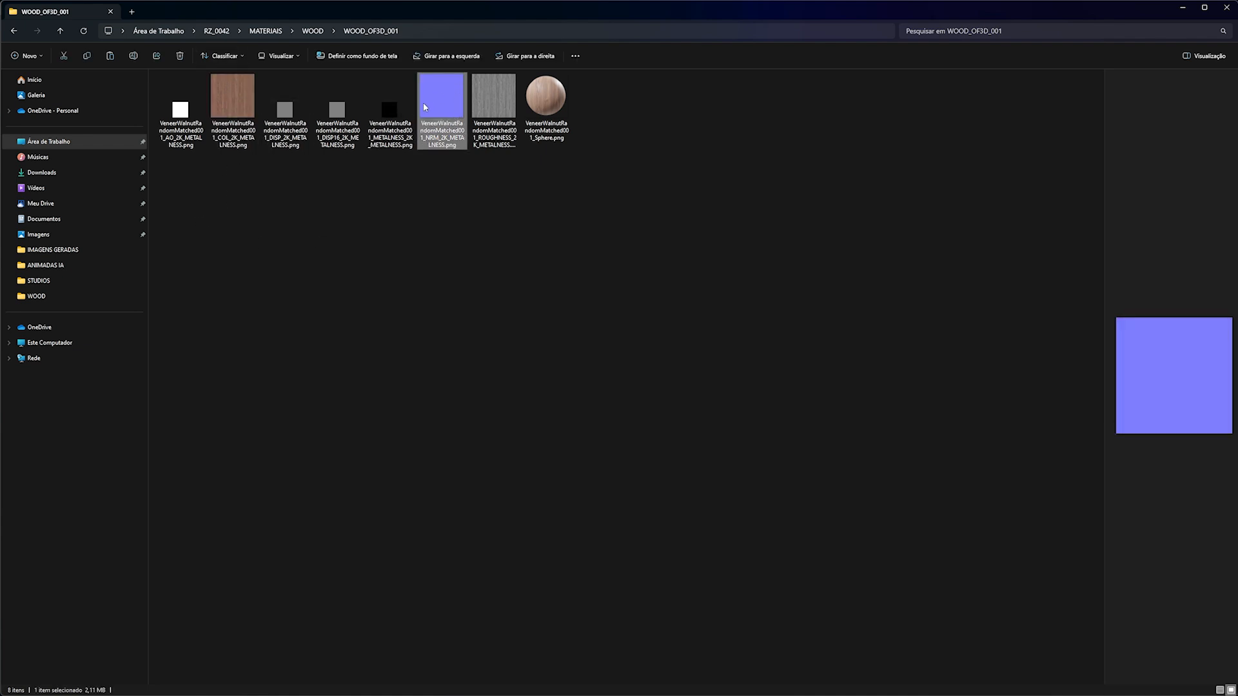
left_click(489, 100)
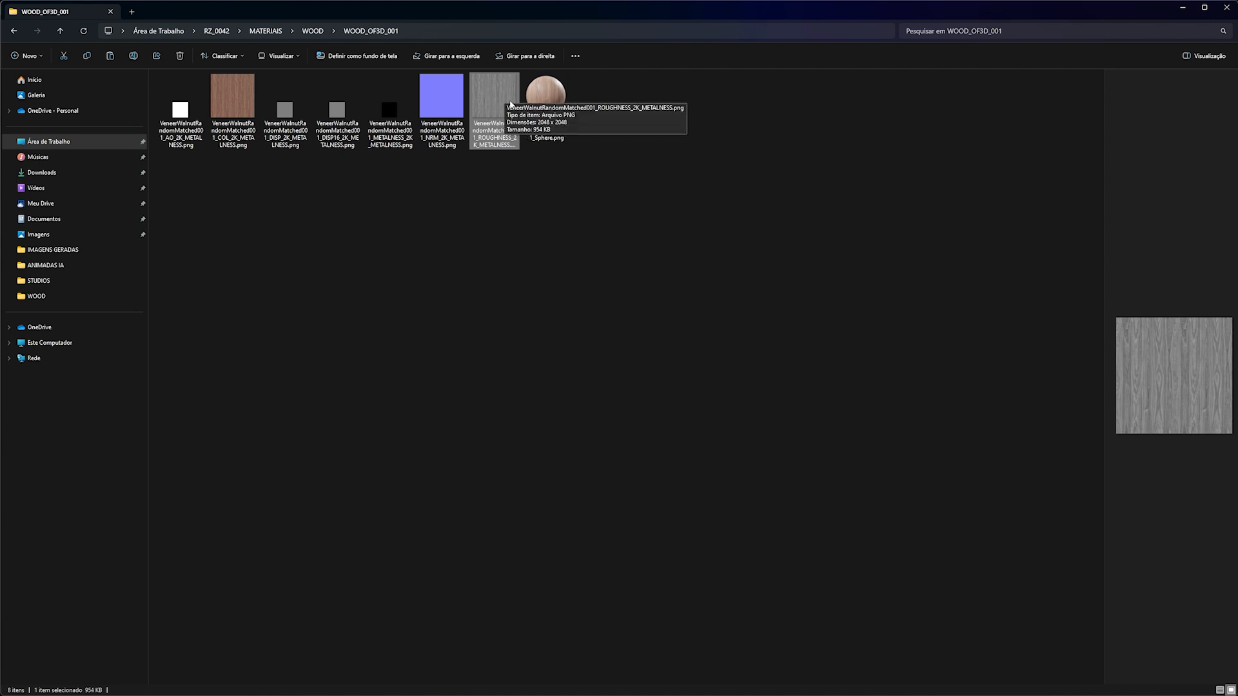
left_click_drag(394, 196, 187, 143)
left_click(534, 97, "ctrl")
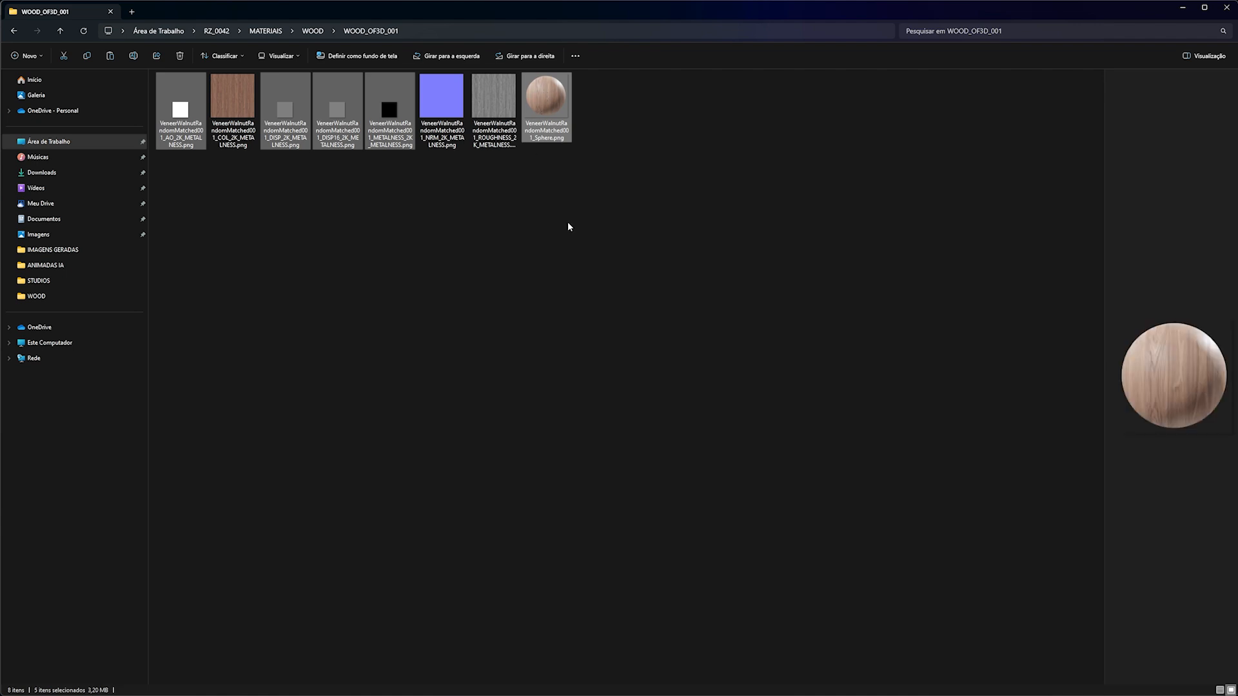
key("Delete")
left_click_drag(361, 243, 185, 60)
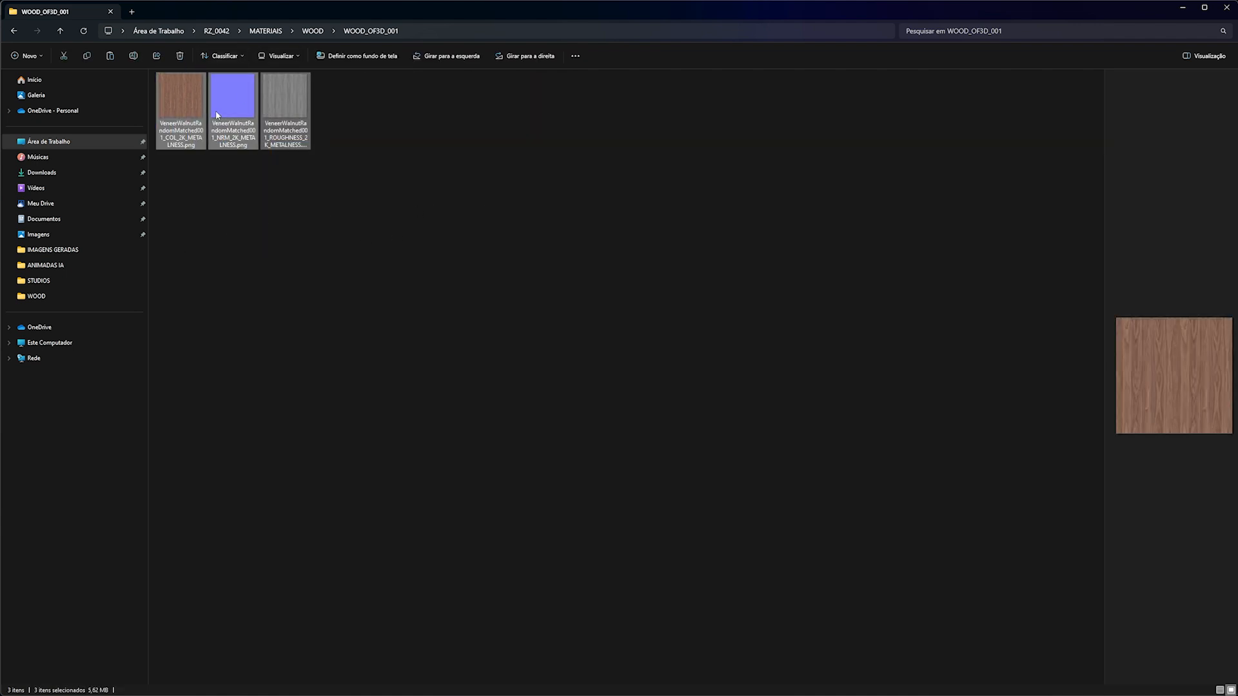
left_click(271, 202)
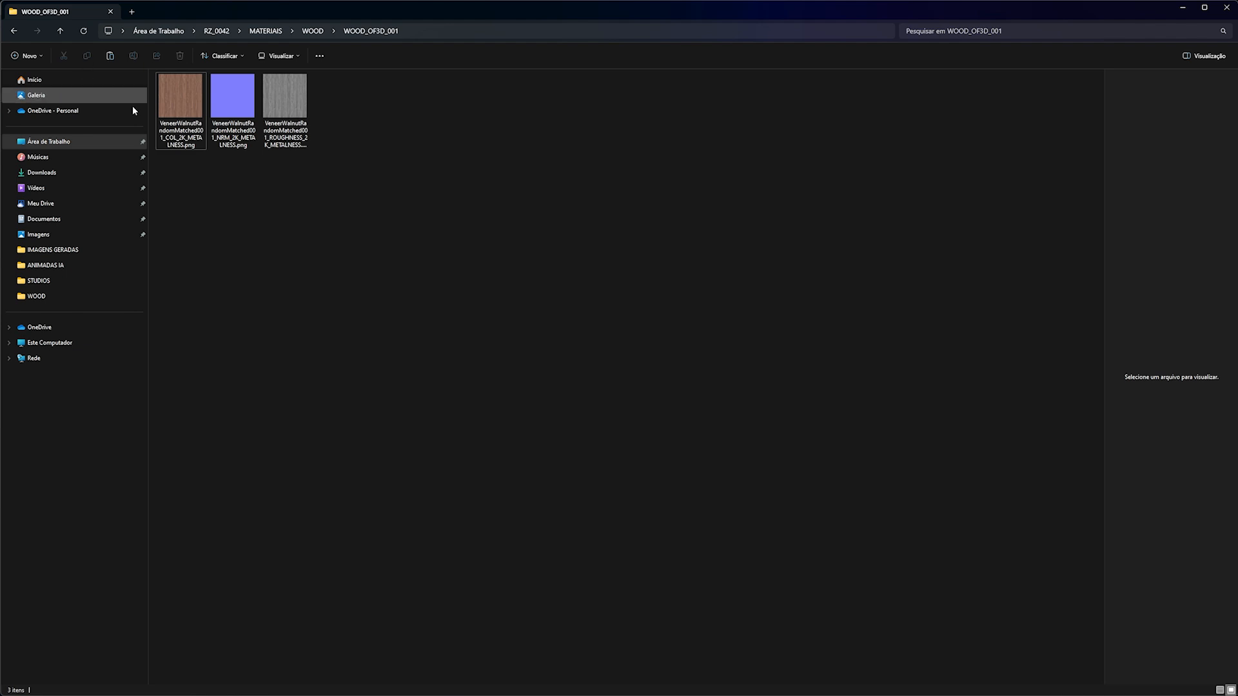
- Compare the two normal maps in WOOD_OF3D_002, and delete the NRM16, REFL and Sphere images from that folder
left_click(60, 31)
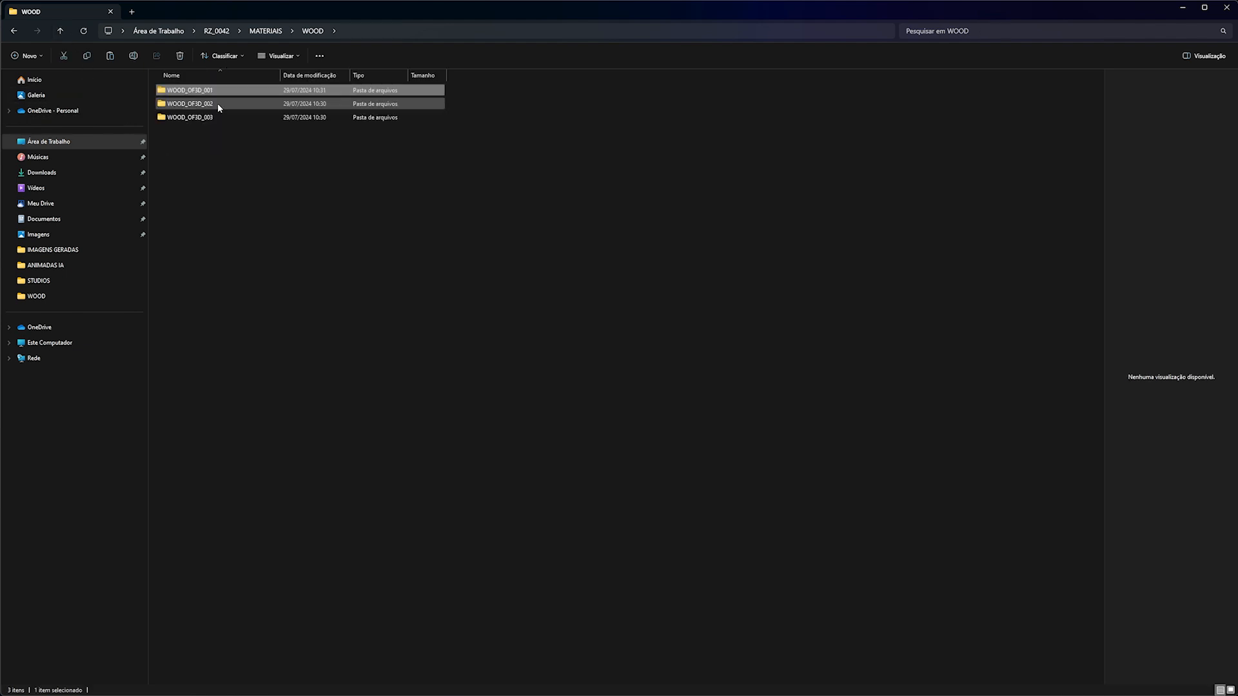
double_click(215, 104)
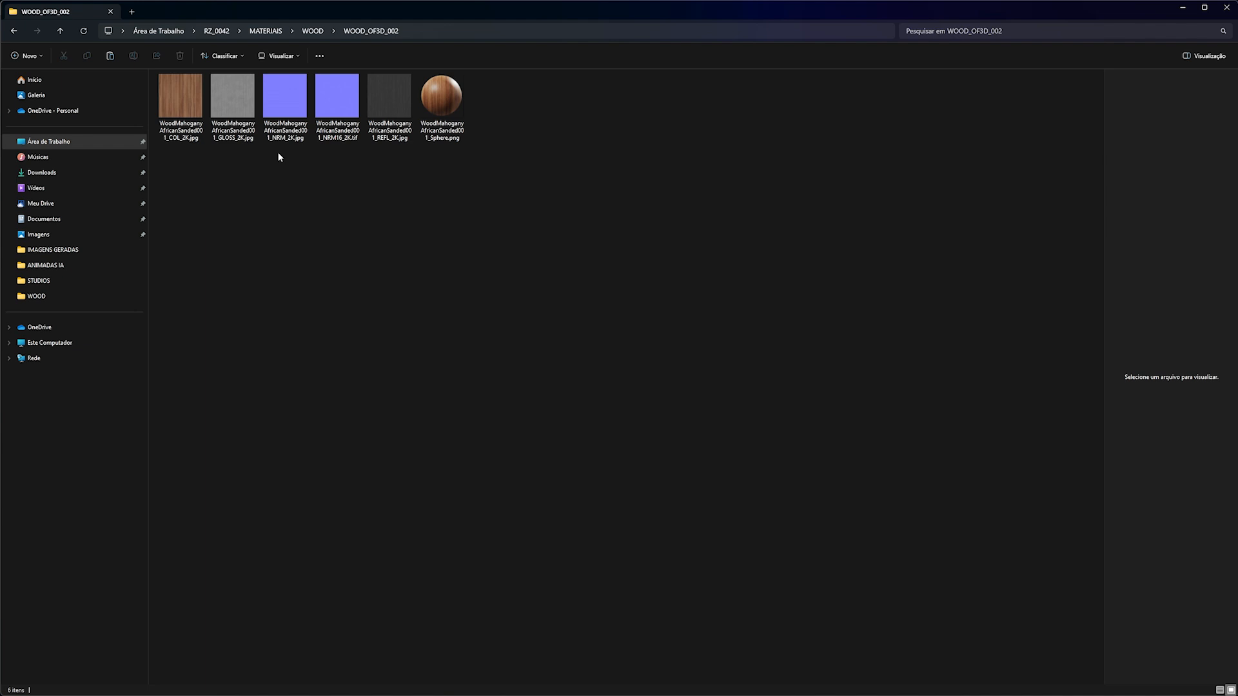
left_click(333, 146)
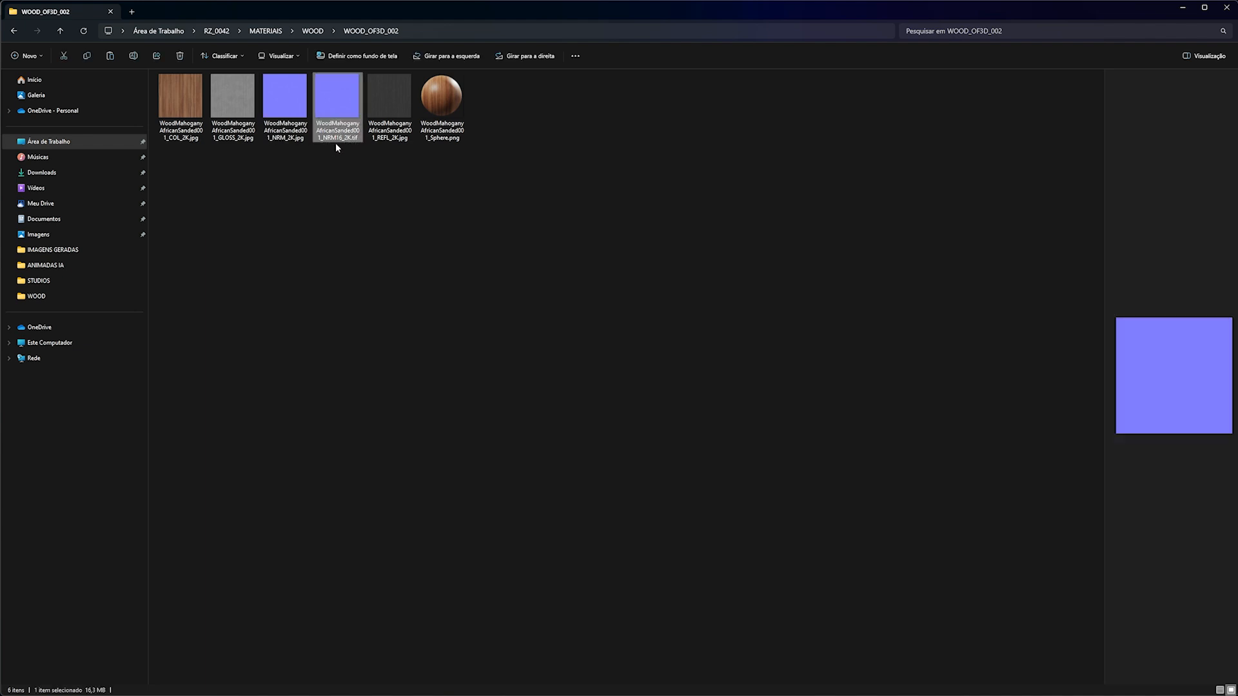
left_click(286, 146)
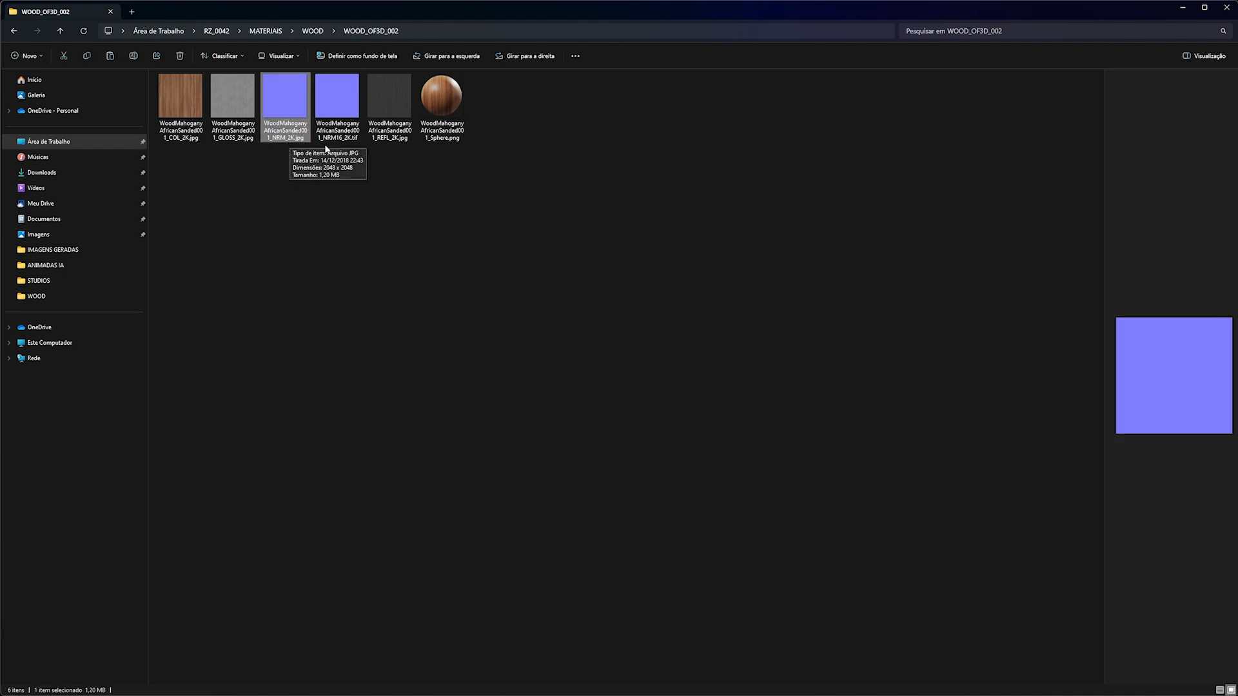
left_click(351, 146)
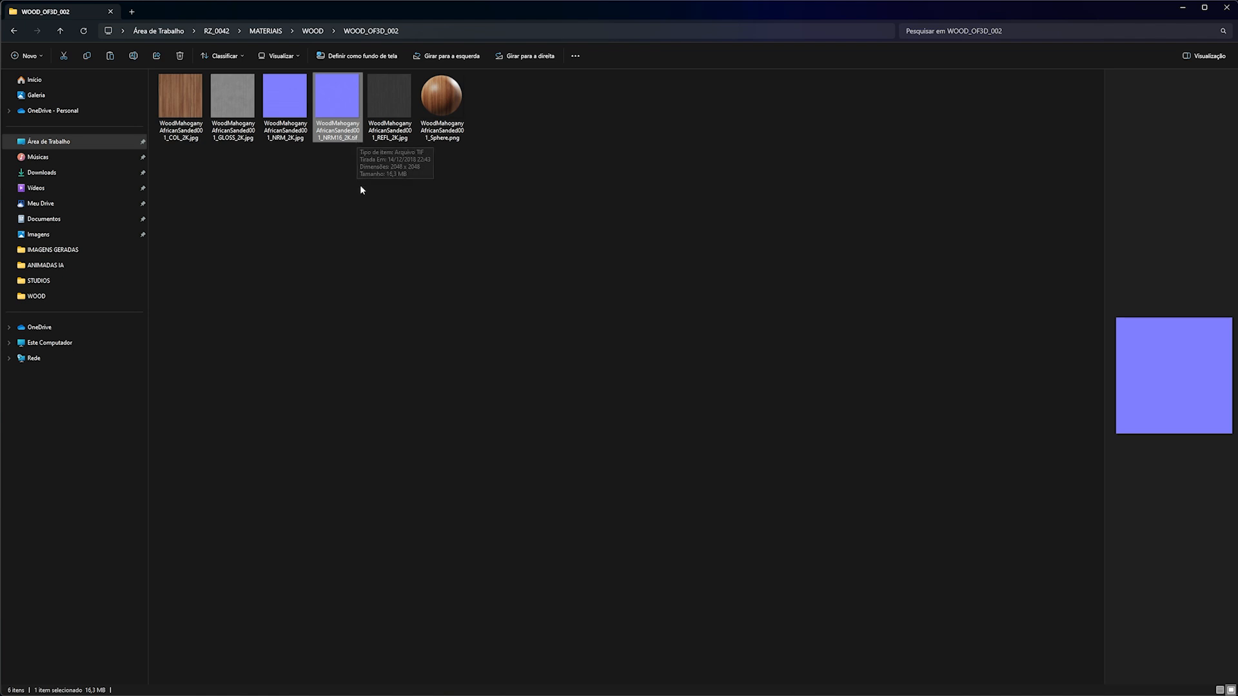
mouse_move(330, 133)
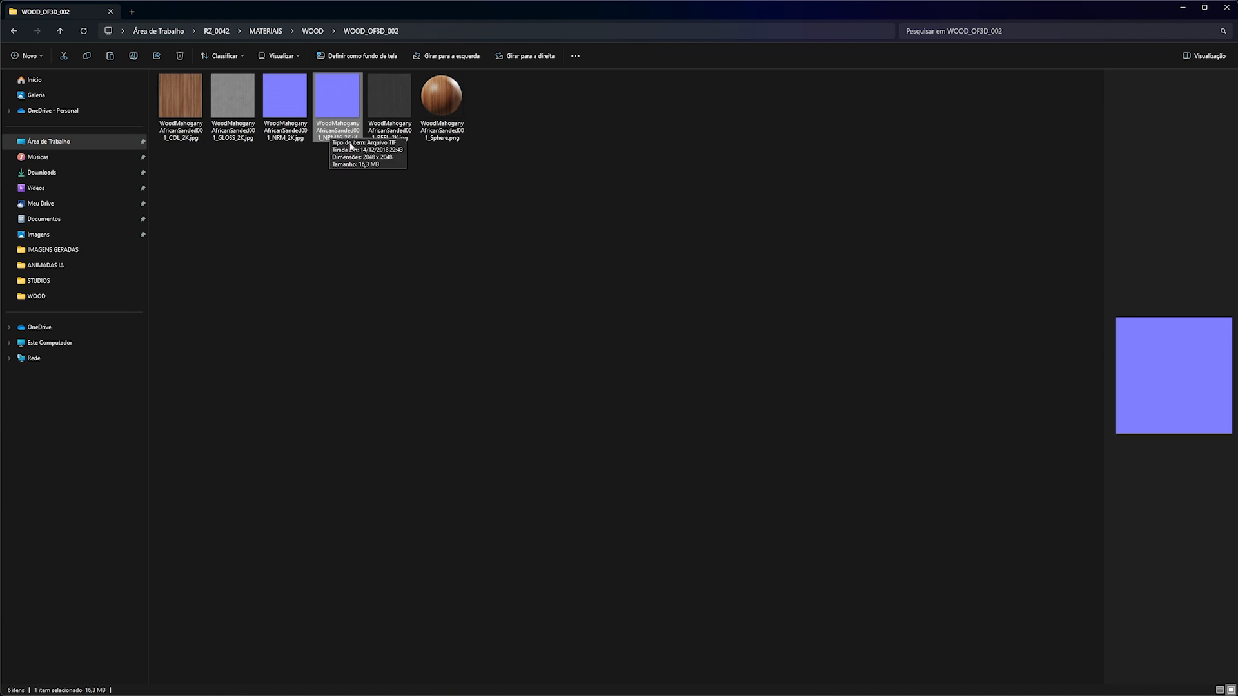
left_click(389, 96, "ctrl")
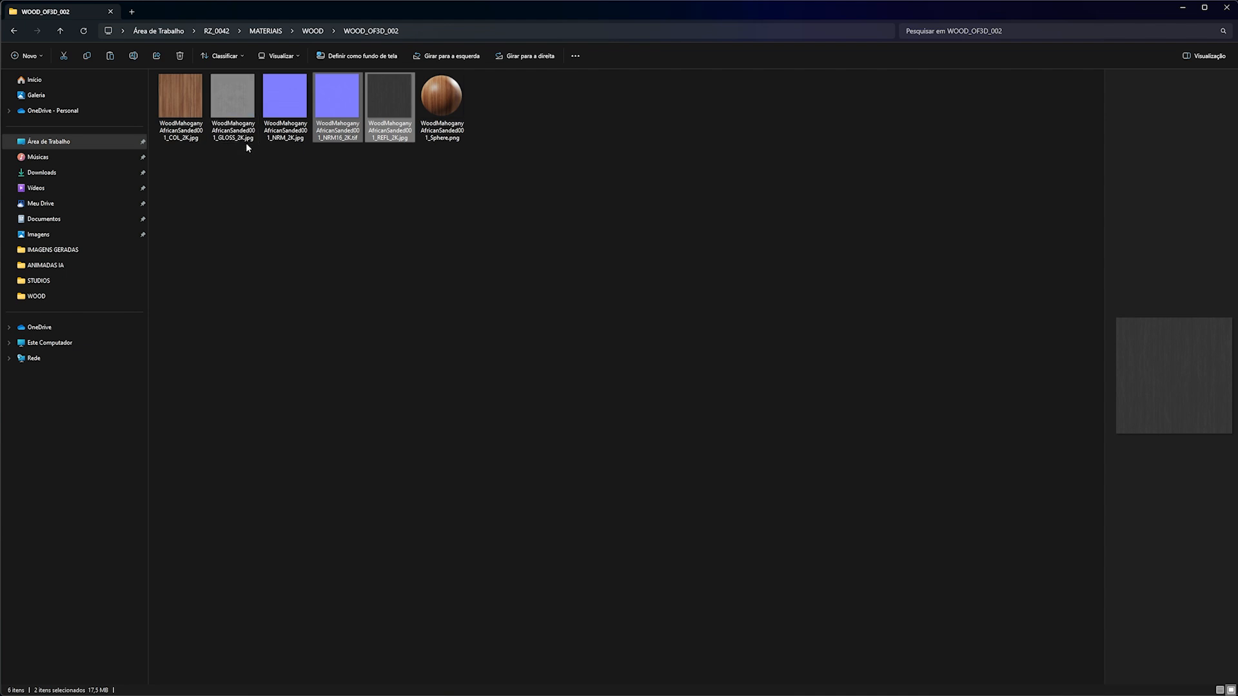
left_click_drag(470, 176, 341, 95)
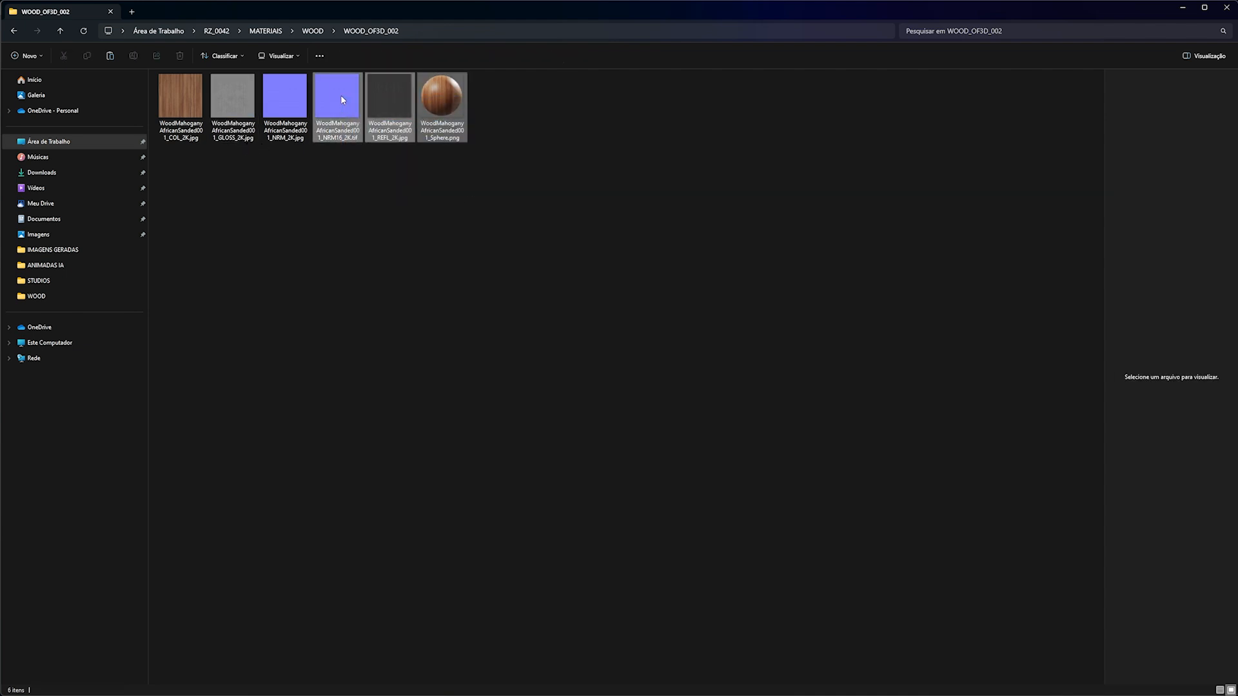
key("Delete")
left_click_drag(309, 213, 192, 127)
left_click(199, 165)
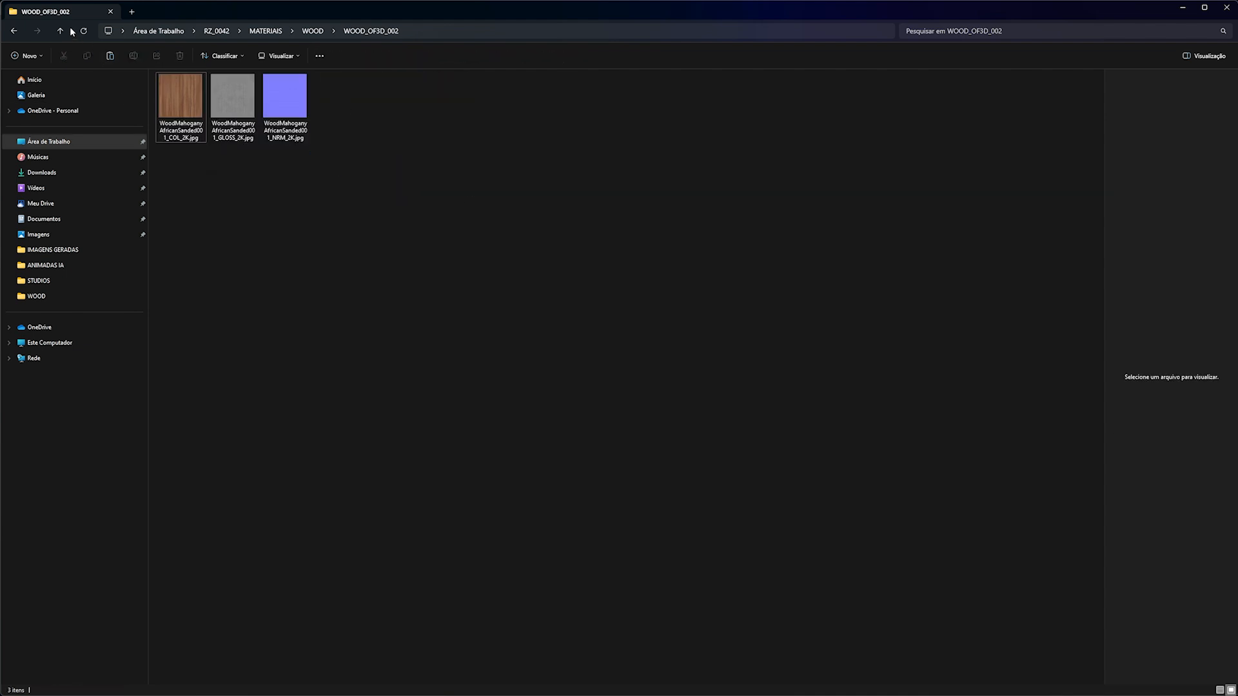
- Delete the NRM16, REFL and Sphere images from WOOD_OF3D_003, keeping the COL, GLOSS and NRM maps
left_click(60, 32)
double_click(173, 118)
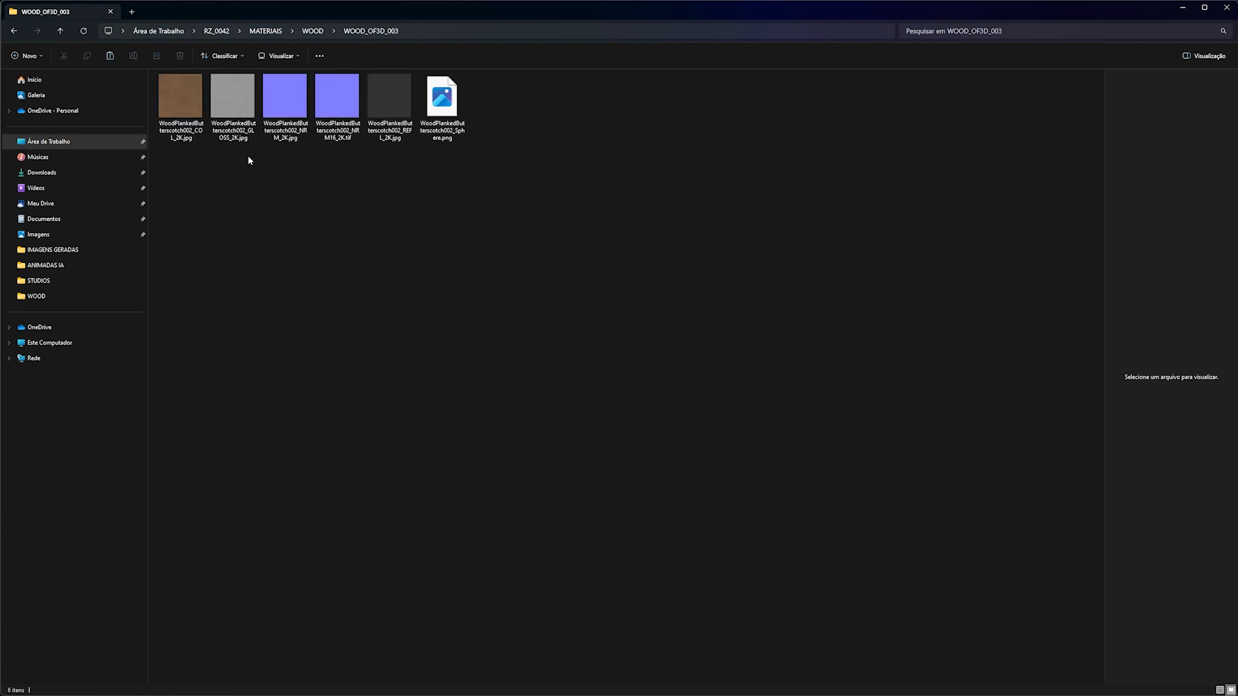
left_click_drag(323, 166, 452, 96)
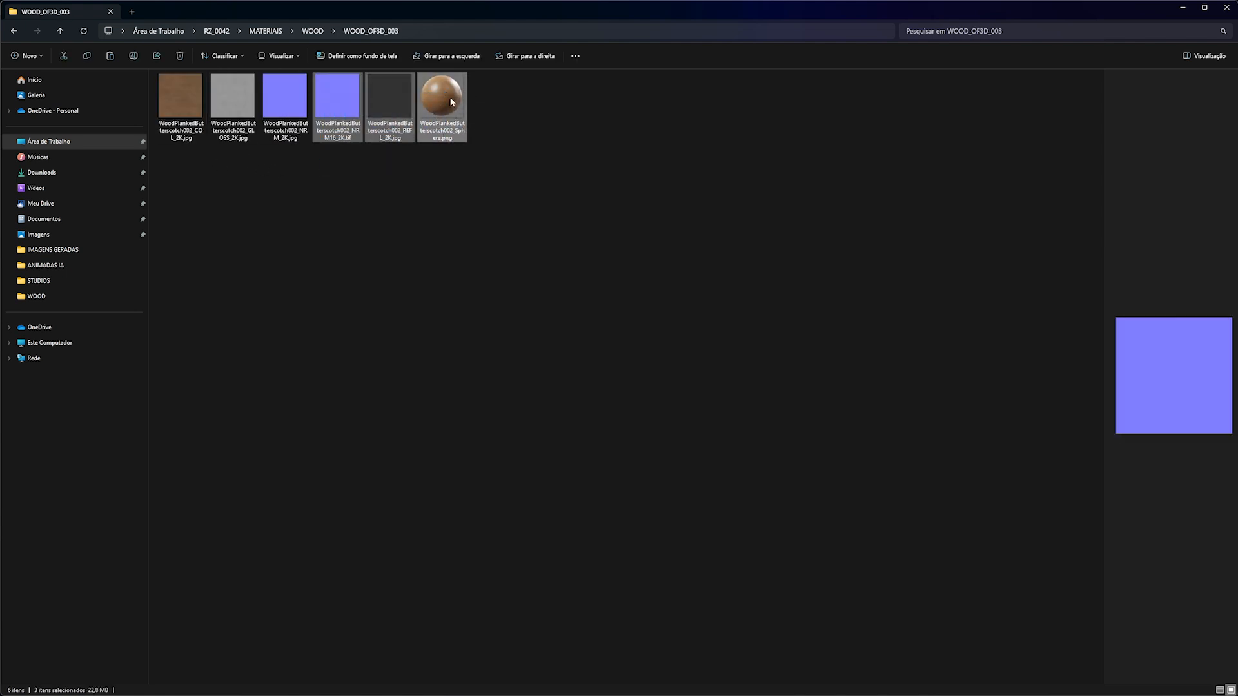
key("Delete")
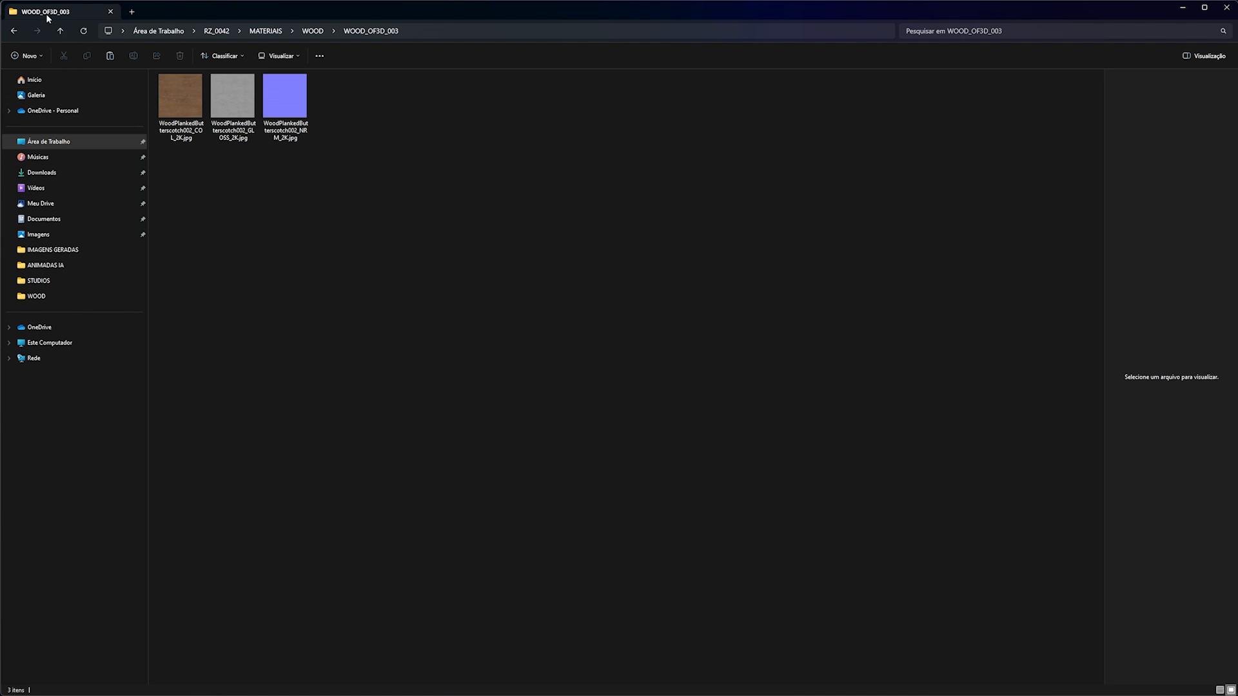
- In the FABRIC folder, delete the AO, BUMP, BUMP16, DISP, DISP16, Fabric and REFL images from FABRIC_OF3D_001
left_click(60, 31)
left_click(61, 30)
double_click(184, 91)
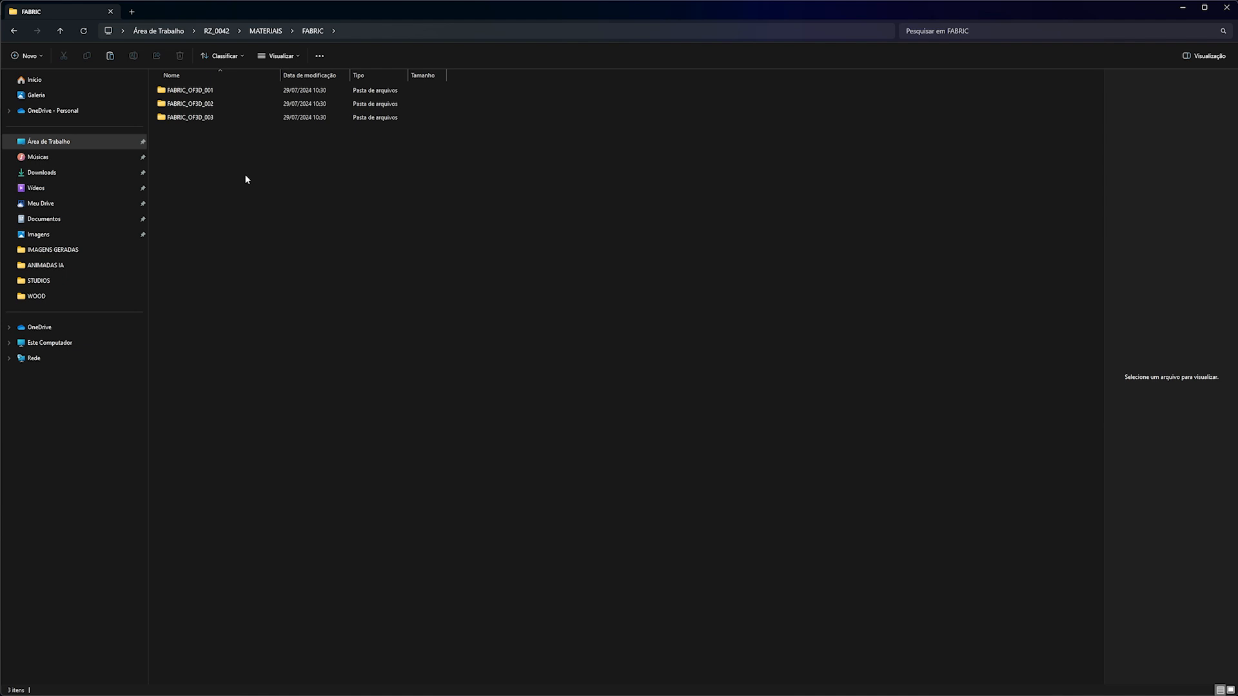
double_click(205, 90)
left_click(184, 106)
left_click(233, 113, "ctrl")
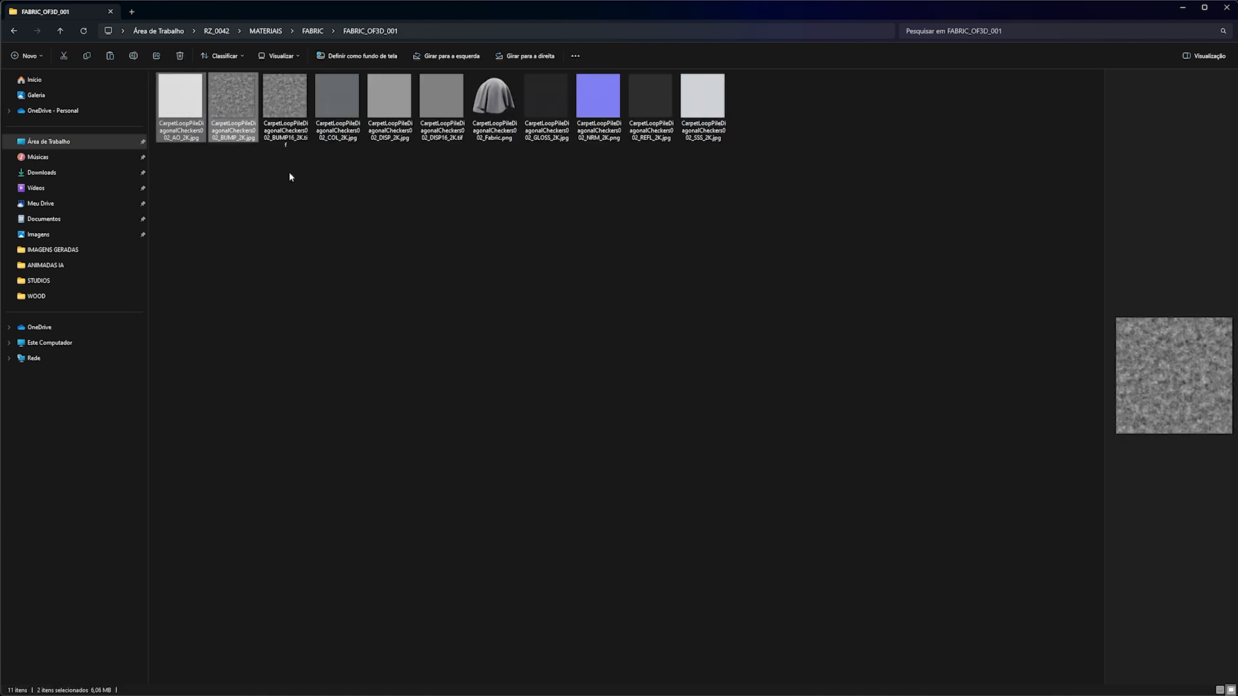
left_click(286, 120, "ctrl")
left_click(390, 116, "ctrl")
left_click(443, 116, "ctrl")
left_click(494, 119, "ctrl")
left_click(651, 119, "ctrl")
- Delete the AO, BUMP, BUMP16, DISP, Fabric and METALNESS images from FABRIC_OF3D_002
left_click(181, 110)
left_click(234, 111, "ctrl")
left_click(288, 111, "ctrl")
left_click(390, 113, "ctrl")
left_click(494, 113, "ctrl")
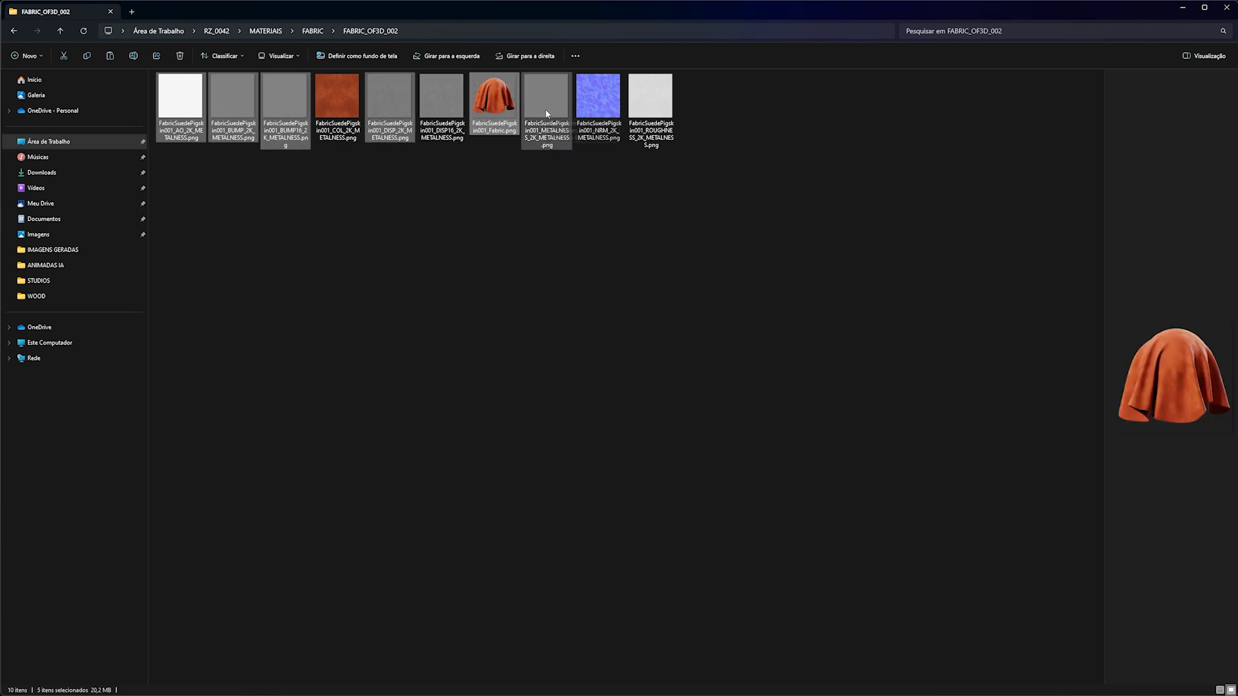
left_click(547, 113, "ctrl")
- Delete the surplus images from FABRIC_OF3D_003, including DISP and Fabric, keeping only the COL, NRM and ROUGHNESS maps
left_click(182, 112)
left_click(234, 116, "ctrl")
left_click(390, 116, "ctrl")
left_click(443, 116, "ctrl")
left_click(546, 120, "ctrl")
key("Delete")
left_click(349, 124)
left_click(494, 119, "shift")
key("Delete")
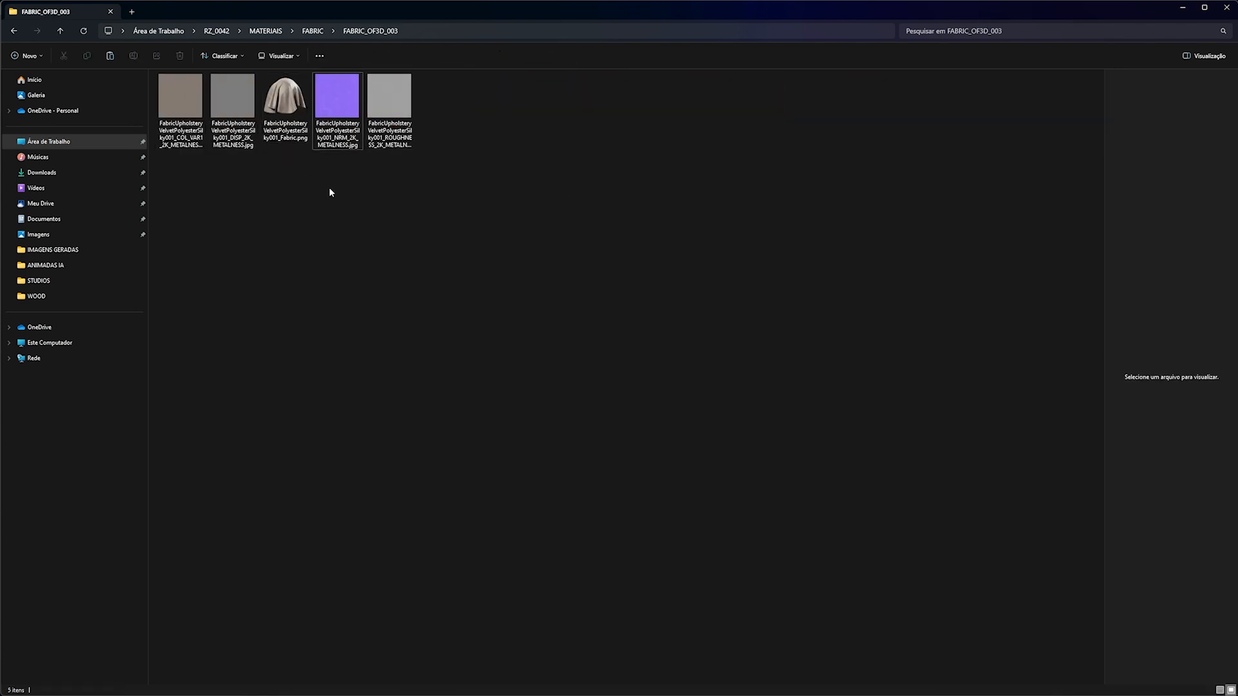
double_click(193, 103)
left_click_drag(208, 163, 315, 116)
- Display the WOOD_OF3D_001 images as a detailed list and check the full name of the COL file
left_click(377, 191)
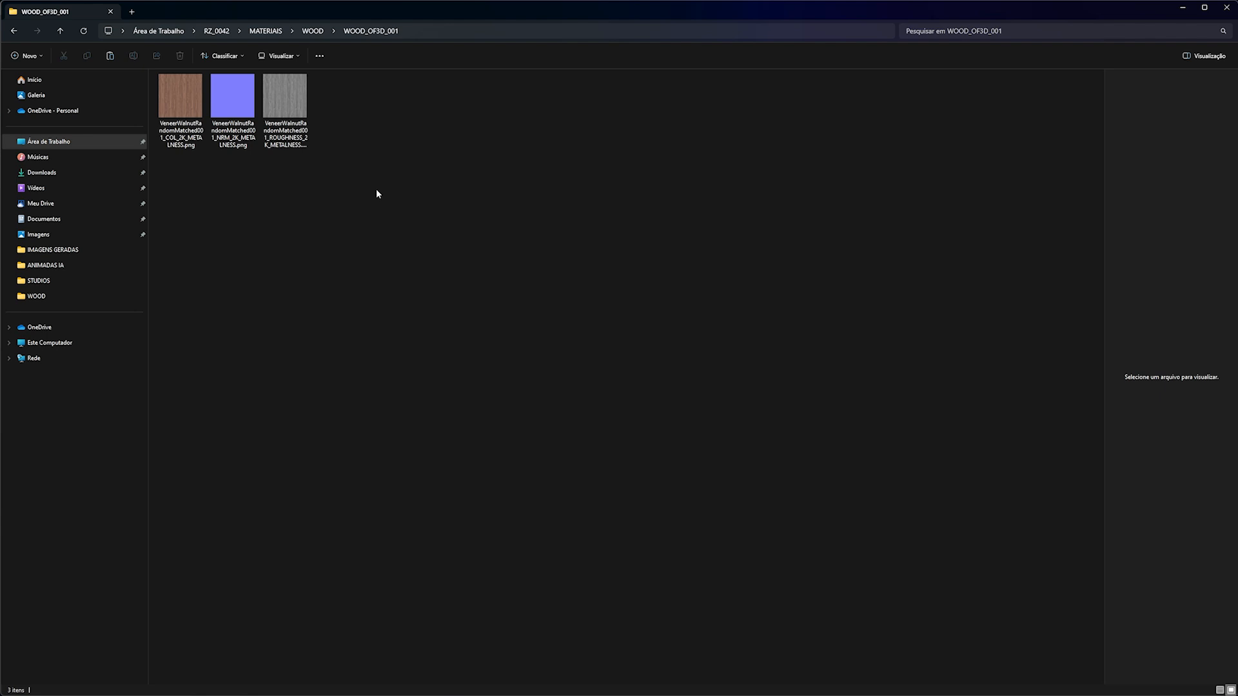
left_click(183, 127)
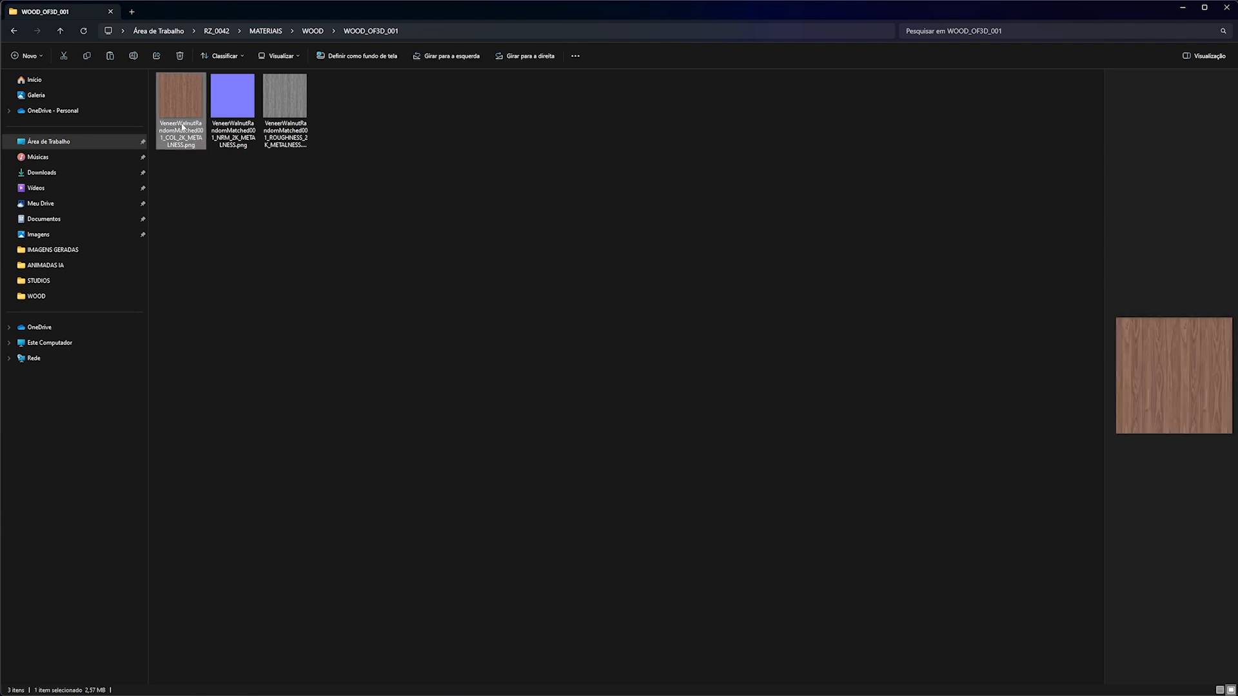
right_click(257, 191)
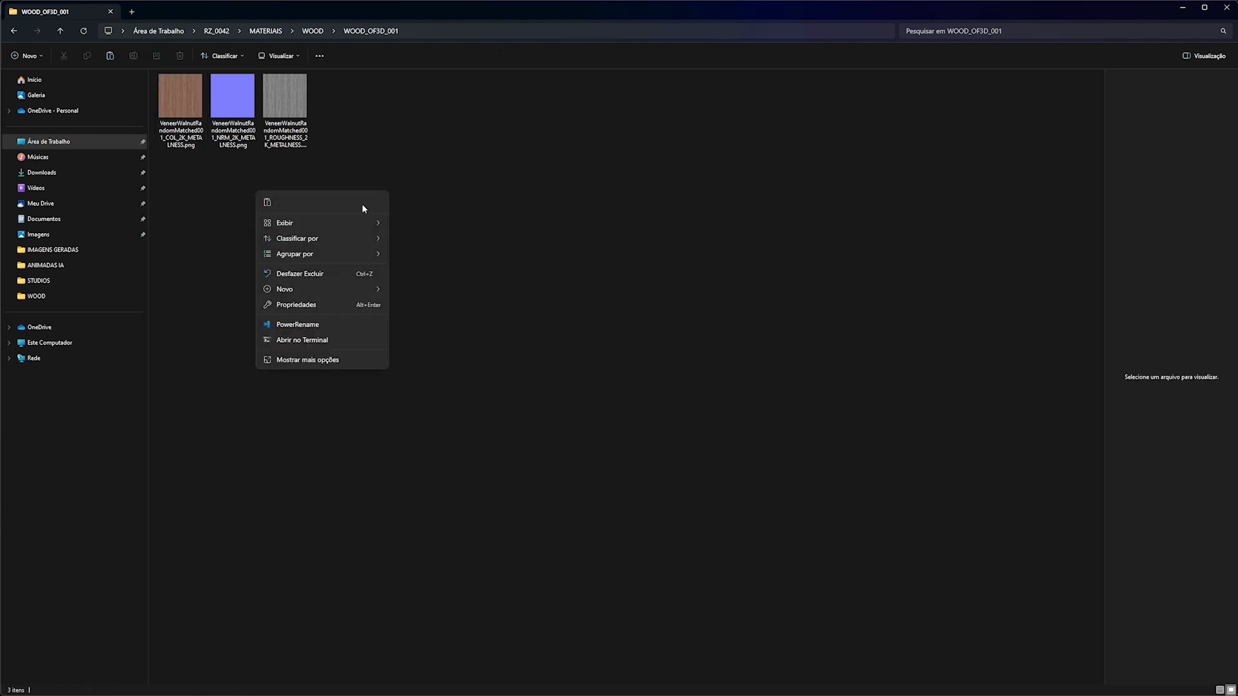
mouse_move(361, 223)
left_click(442, 306)
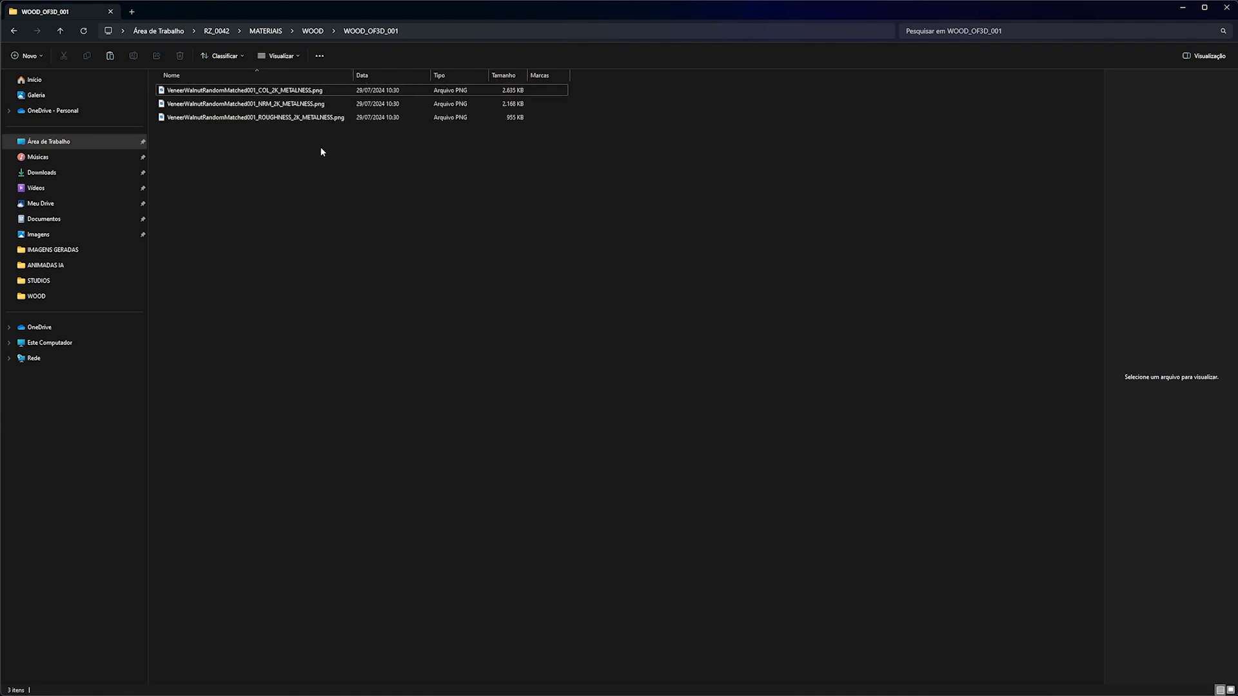
left_click(209, 94)
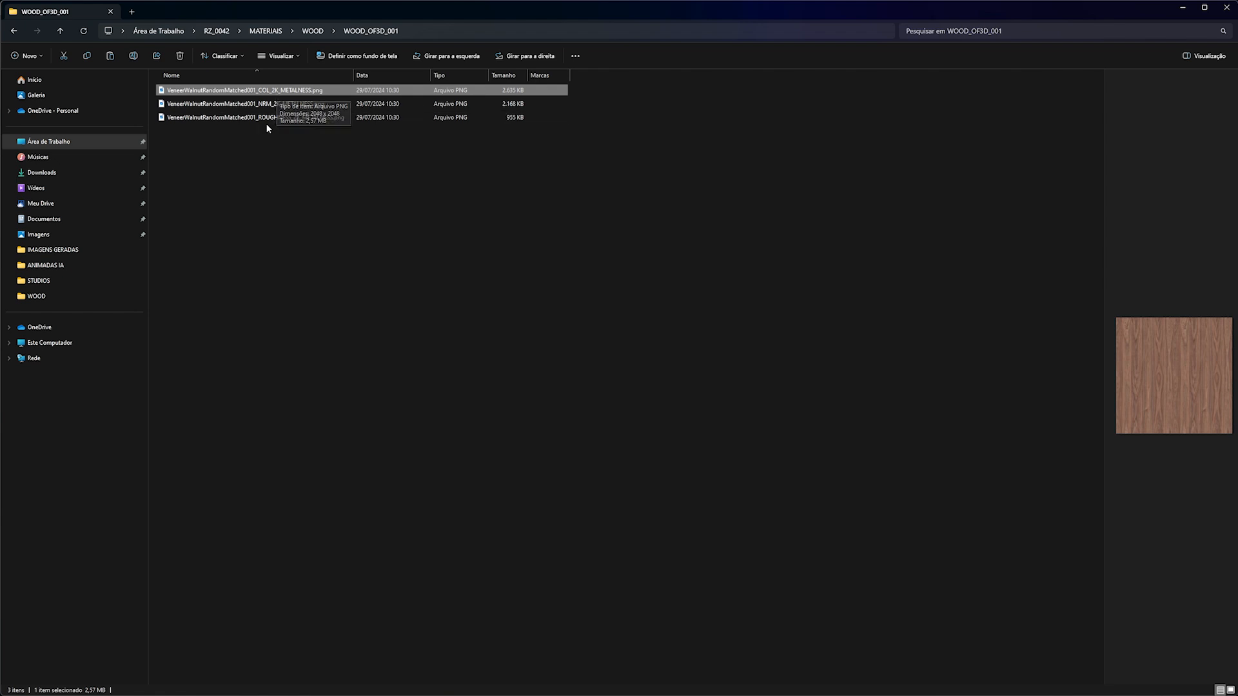
left_click(355, 175)
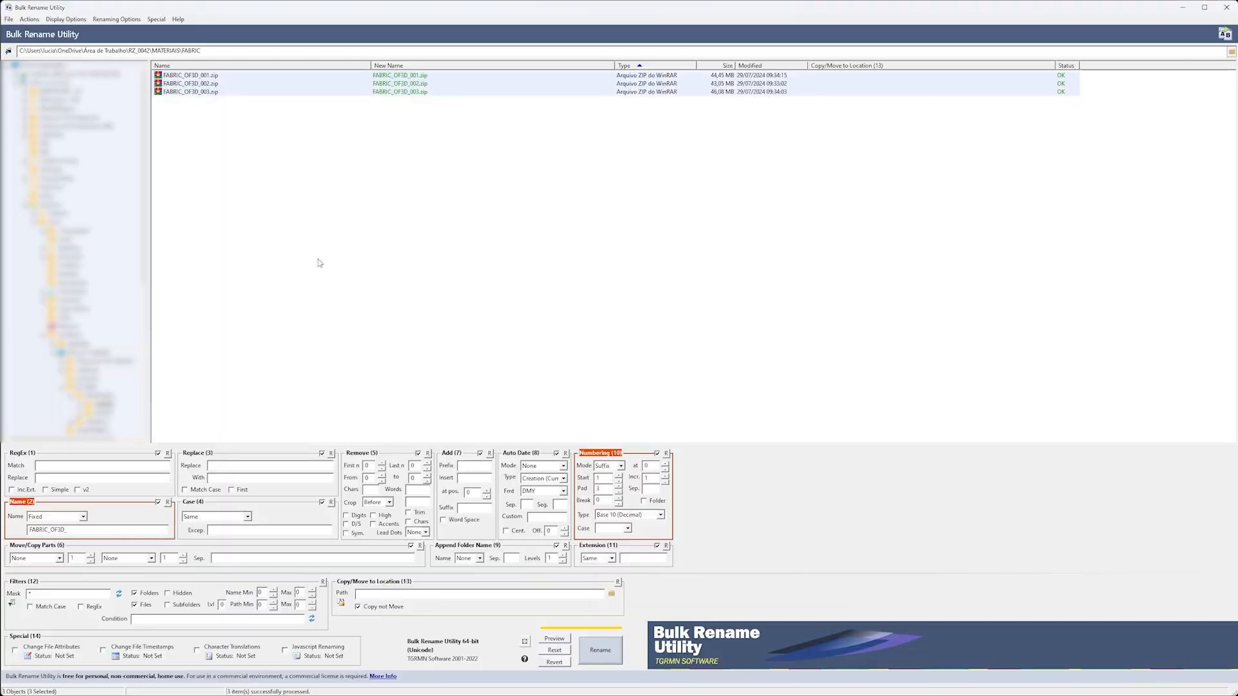
- Switch to Bulk Rename Utility, open MATERIAIS\WOOD\WOOD_OF3D_001 and select its three PNG files
left_click(185, 187)
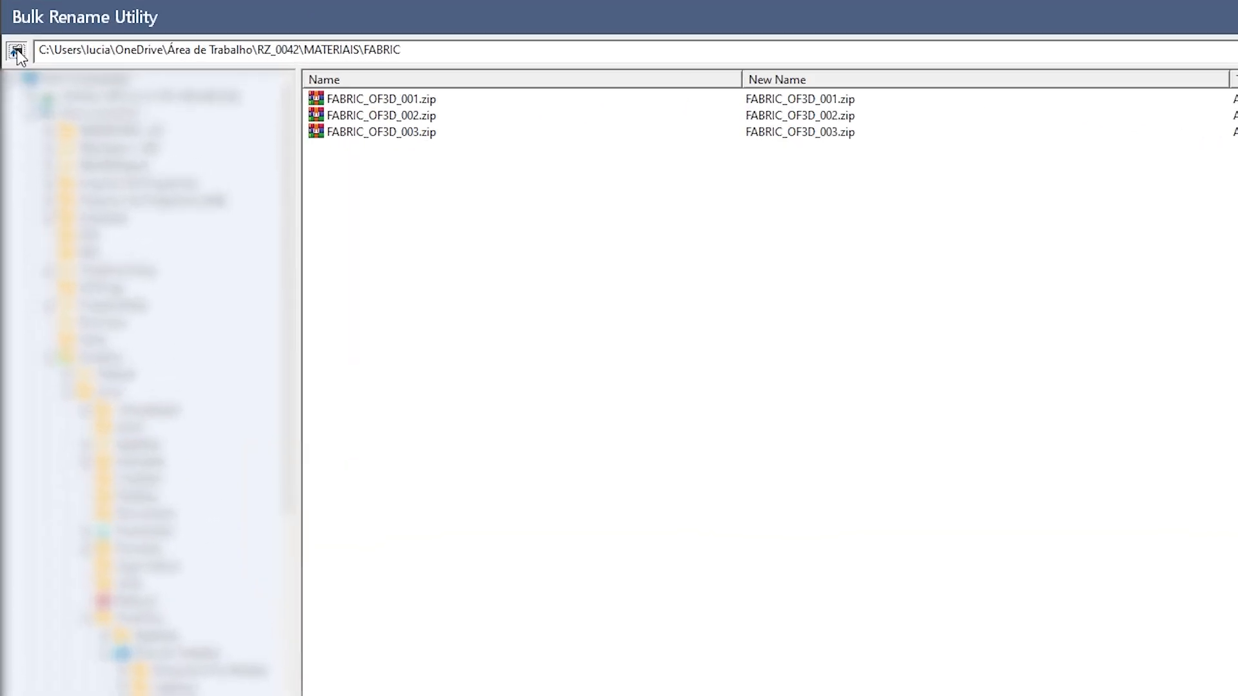
left_click(11, 51)
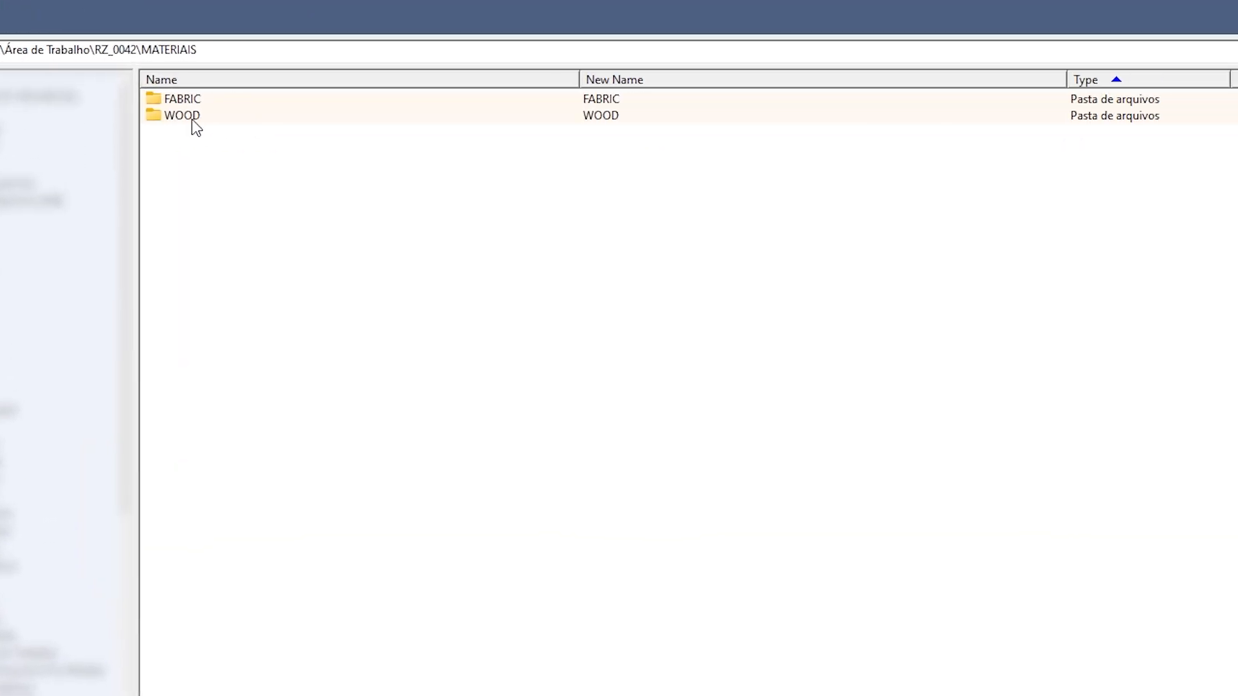
double_click(225, 93)
double_click(80, 99)
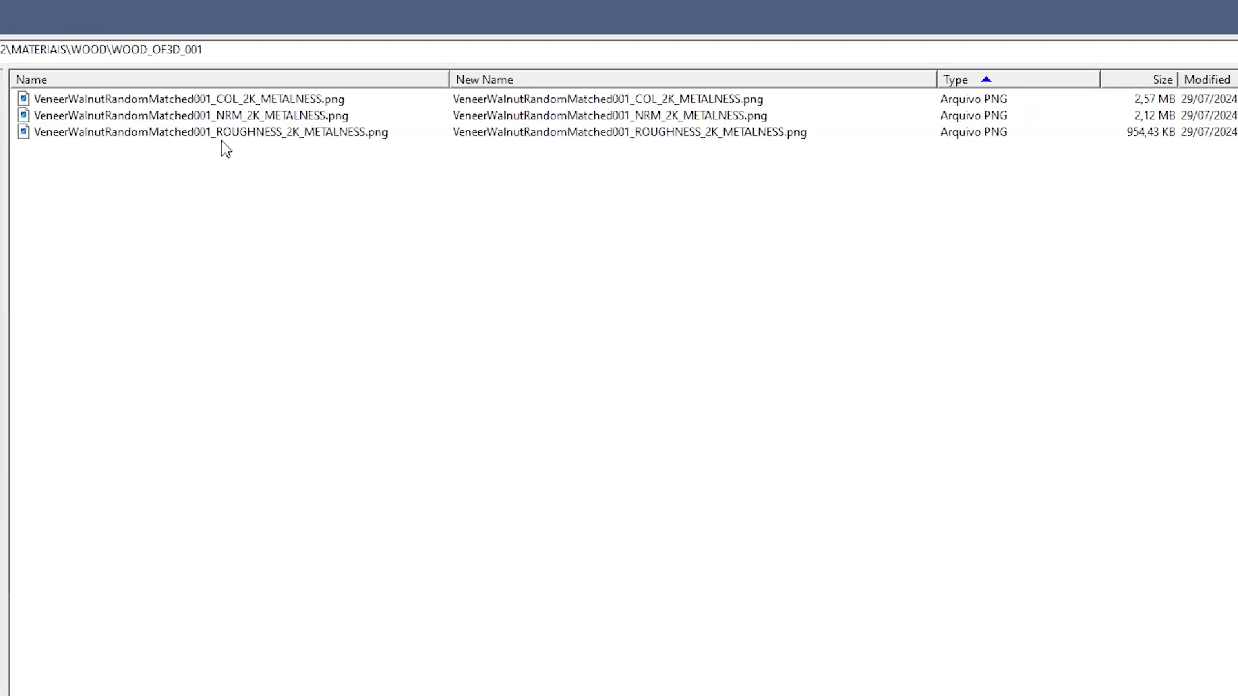
left_click_drag(253, 213, 173, 82)
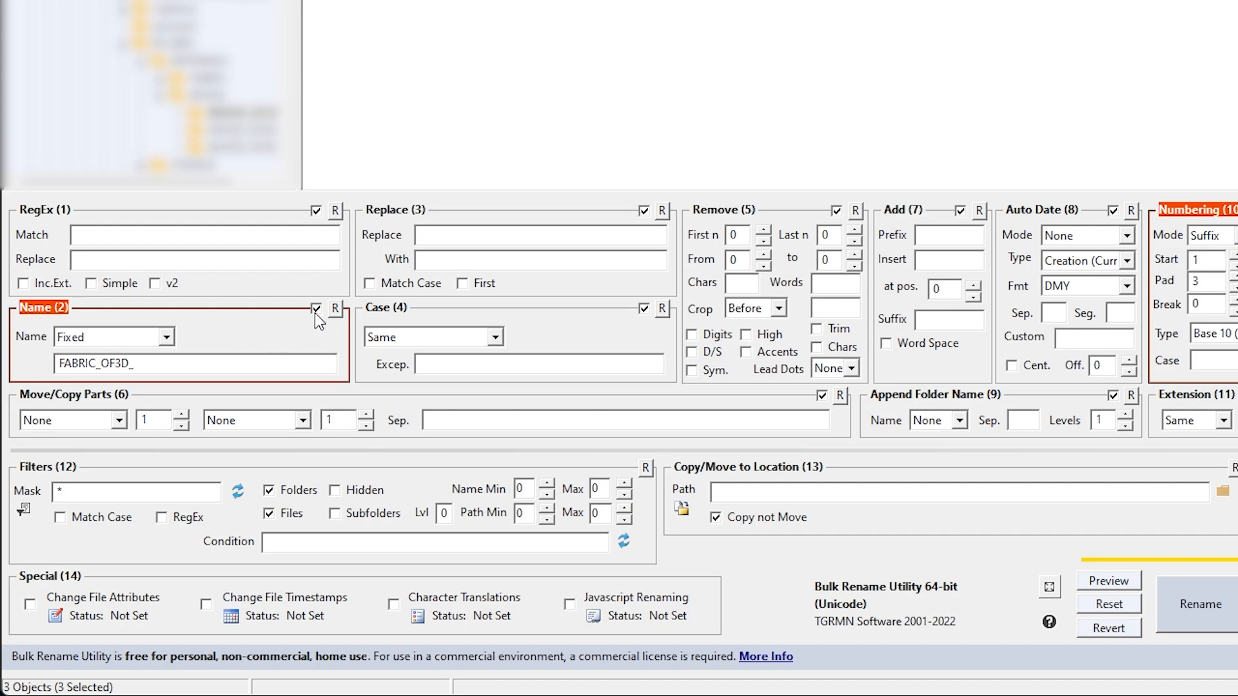
- Reset the Name and Numbering rules, and remove the last 10 characters from the three selected file names
left_click(335, 308)
left_click(767, 211)
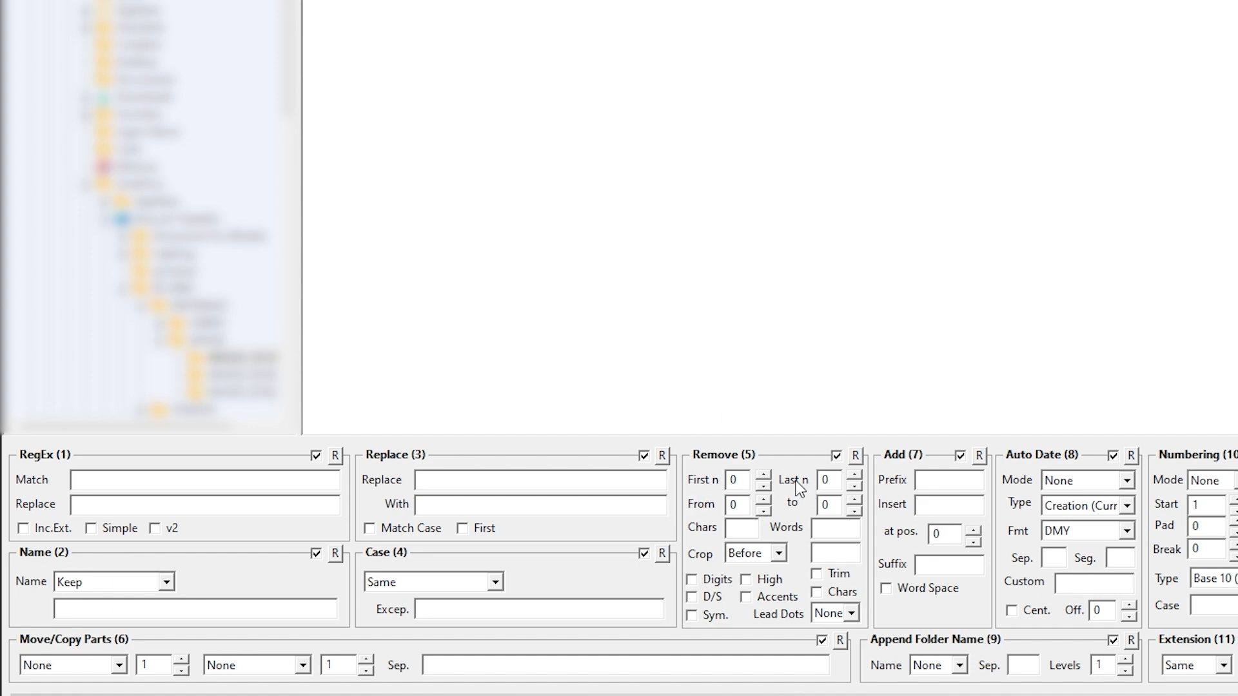
left_click(855, 478)
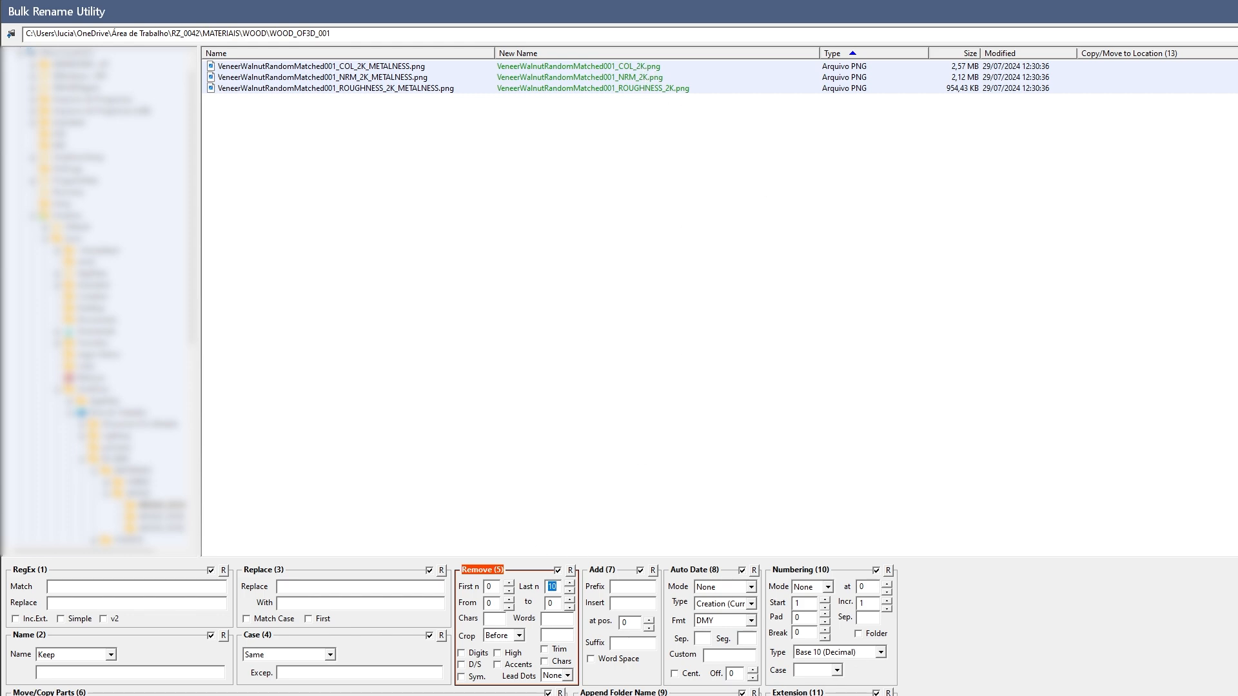
left_click(796, 638)
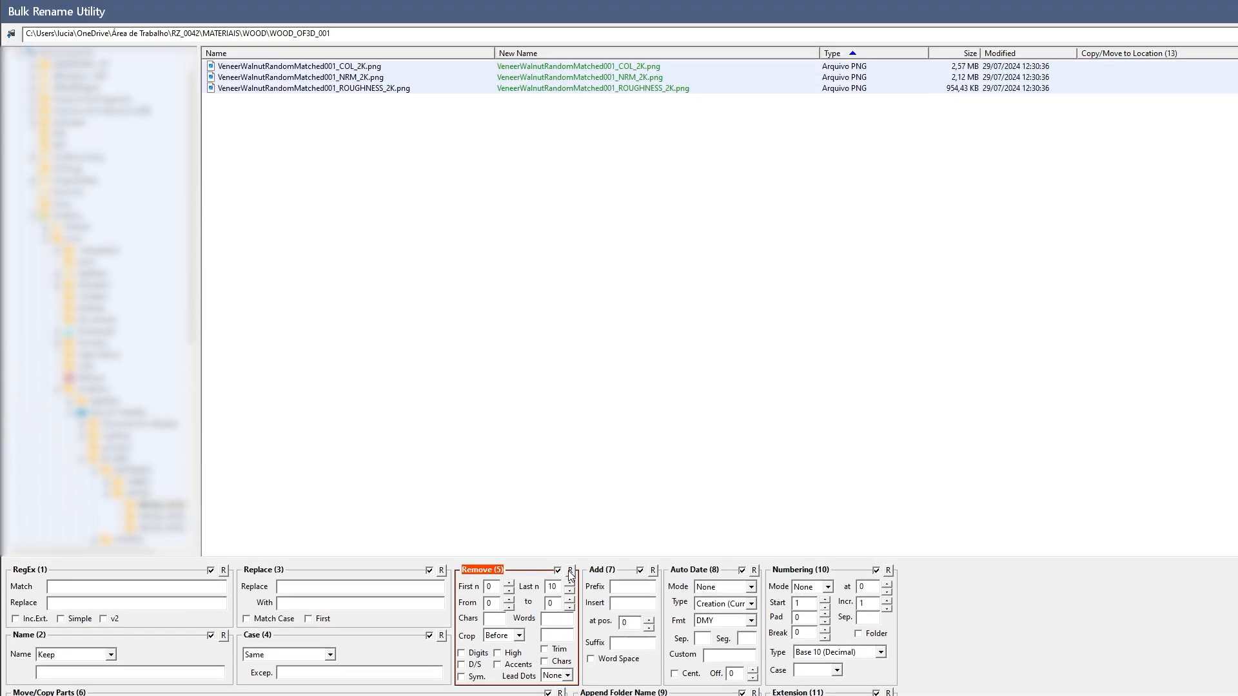
- Reset the Remove rule, and strip the first 28 characters from the three selected file names
left_click(571, 573)
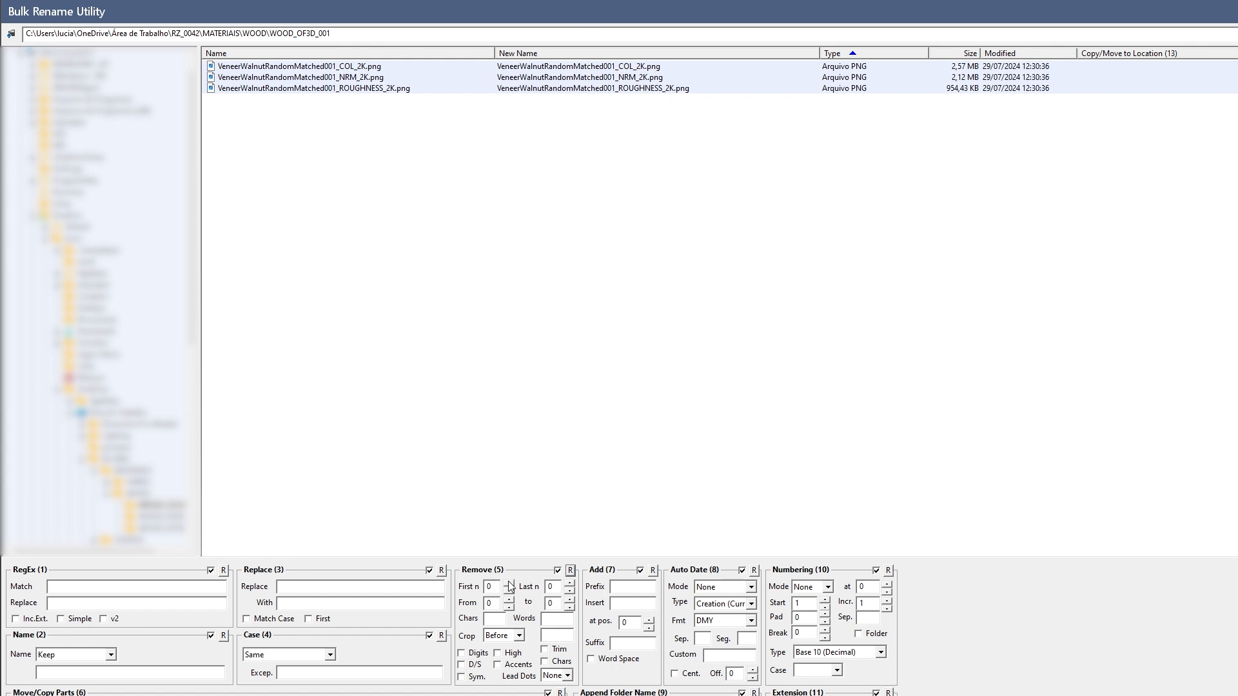
left_click_drag(509, 582, 510, 587)
left_click(800, 634)
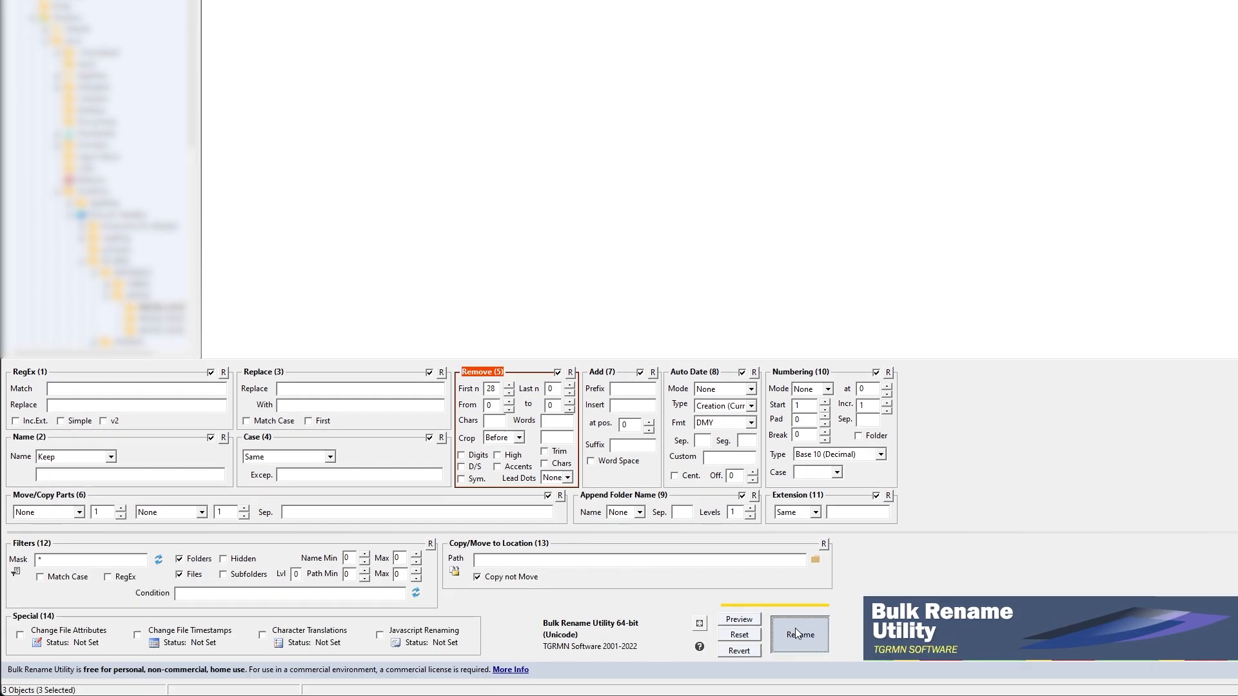
- Reset the Remove rule, and add the prefix WOOD_OF3D_001 to the COL, NRM and ROUGHNESS file names
left_click(570, 573)
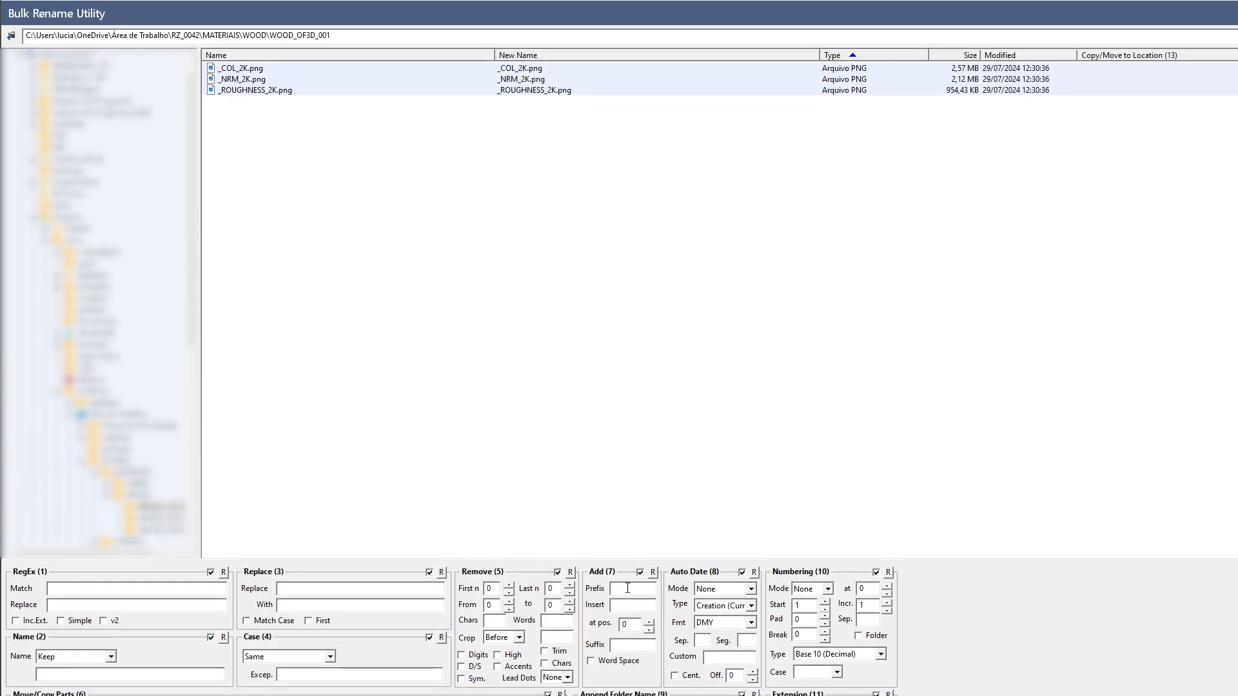
left_click(627, 588)
type("WOOD_")
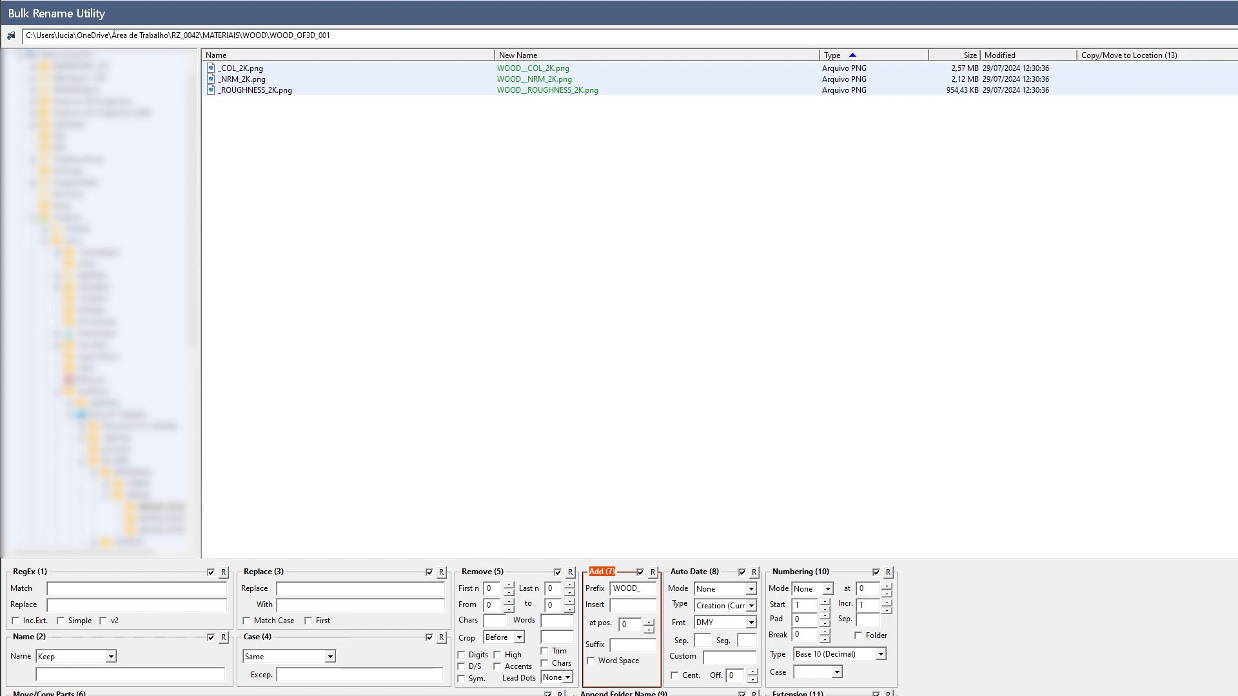
type("OF3D_001")
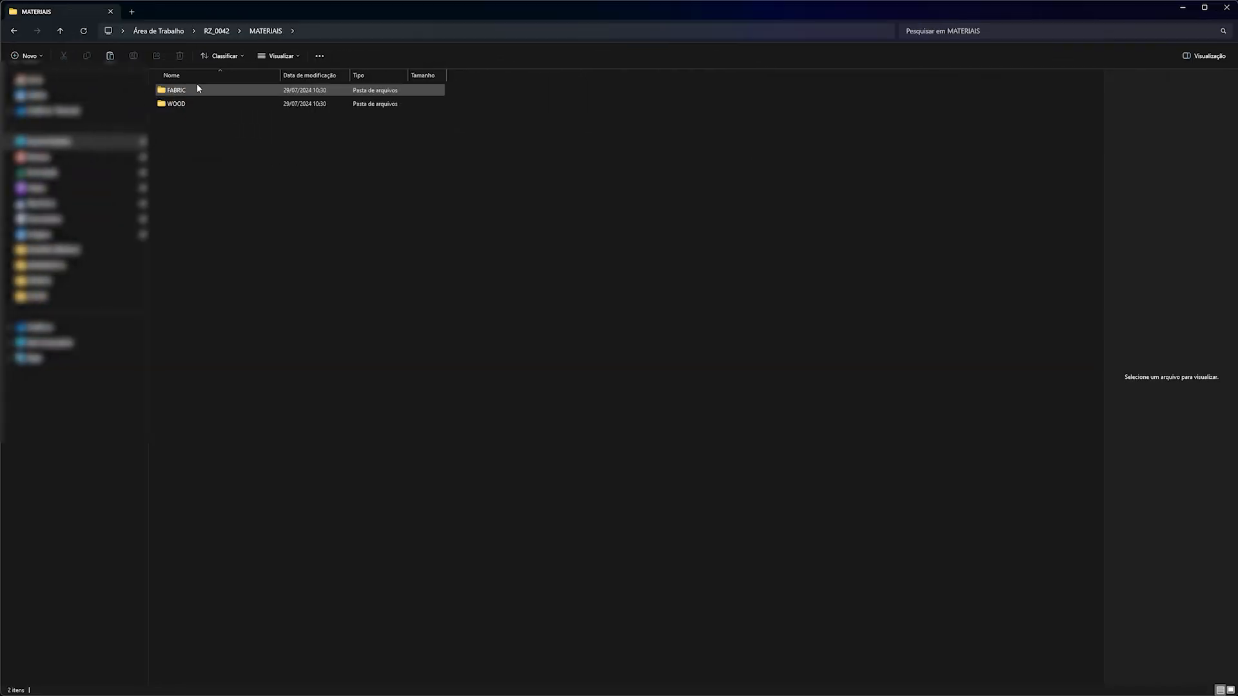
- In File Explorer, open WOOD_OF3D_001 inside the WOOD folder and review the three renamed textures as large thumbnails
double_click(176, 104)
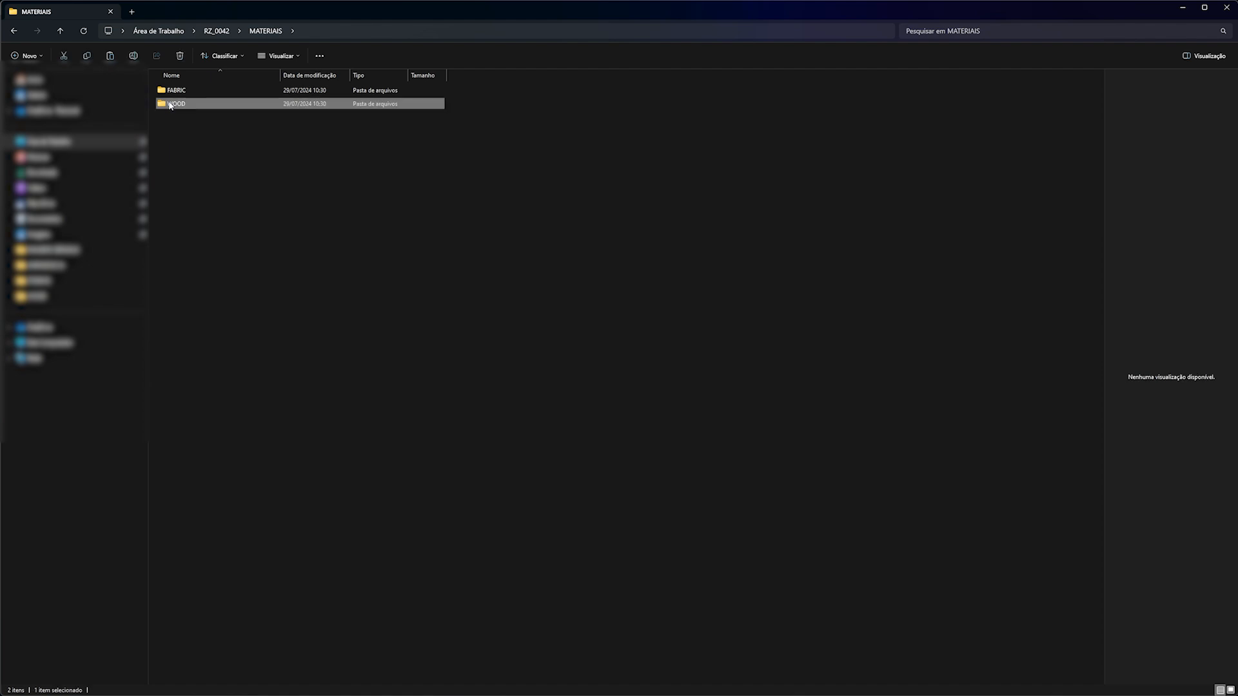
left_click_drag(239, 180, 187, 56)
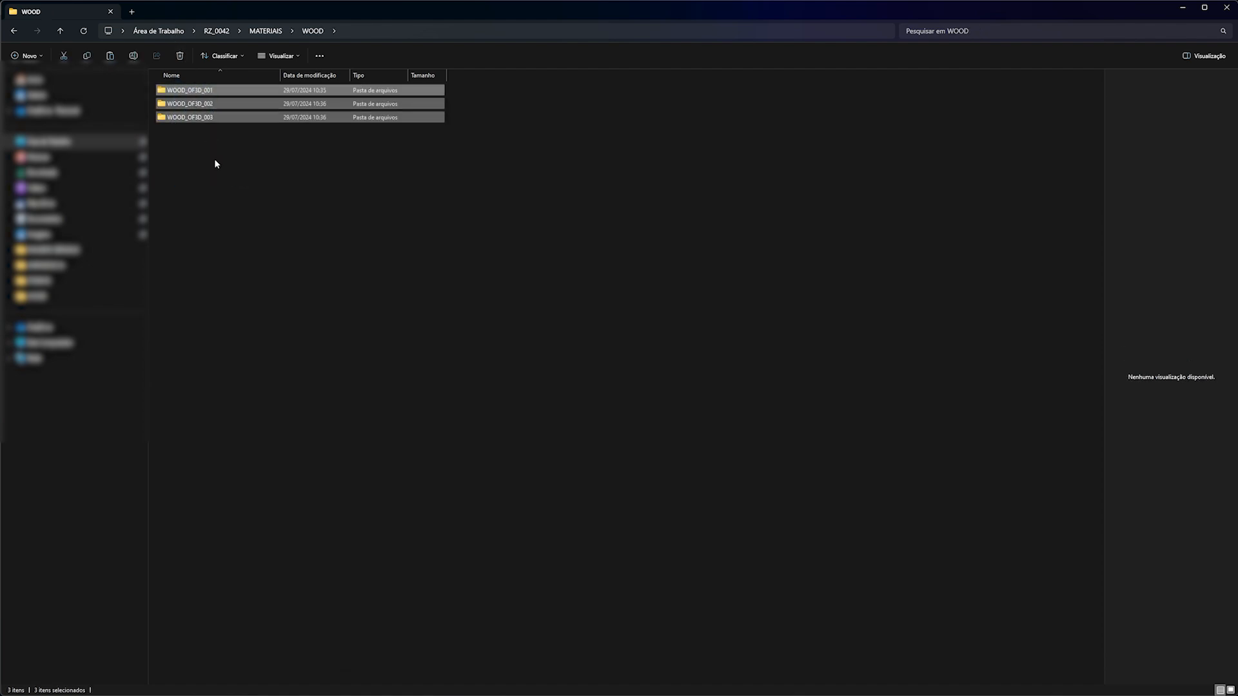
left_click(224, 234)
double_click(190, 90)
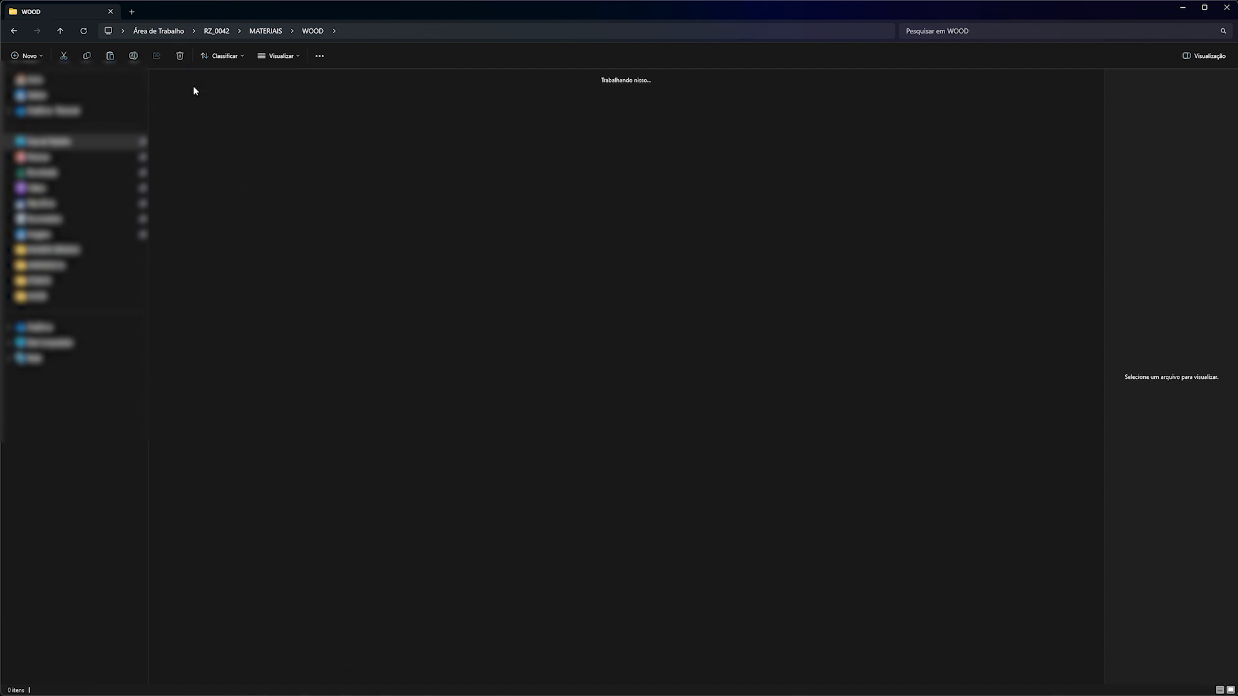
left_click_drag(226, 276, 506, 130)
left_click(604, 174)
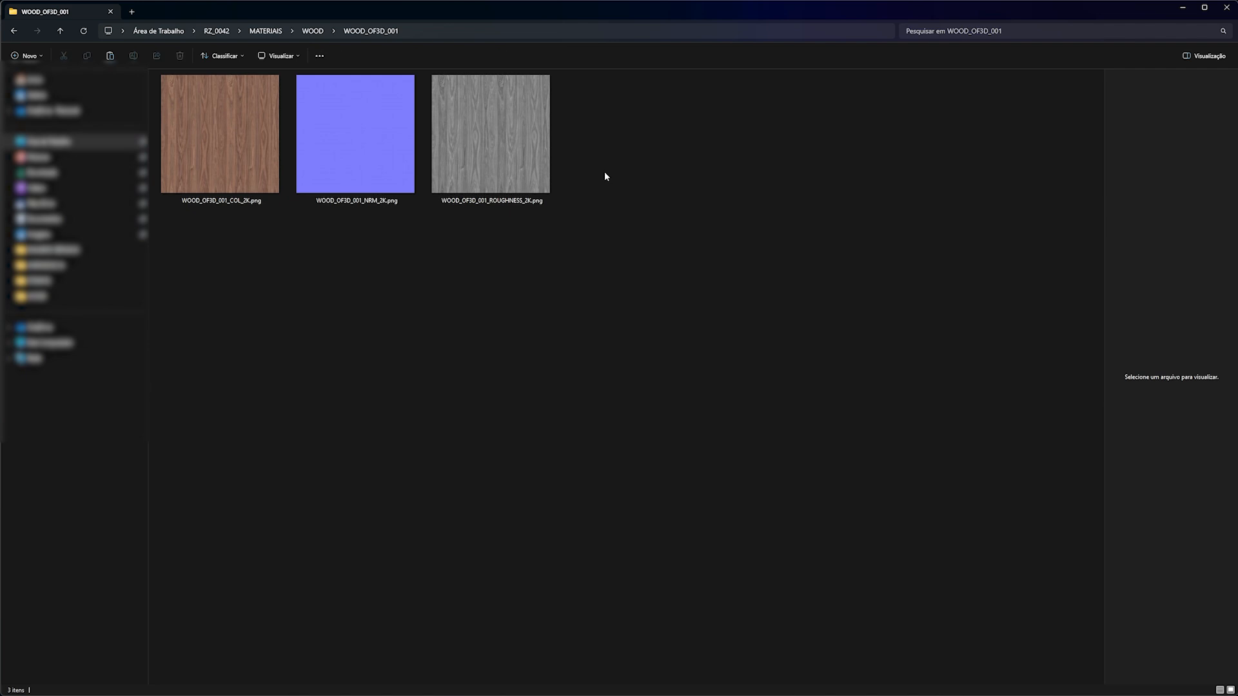
left_click_drag(270, 326, 797, 132)
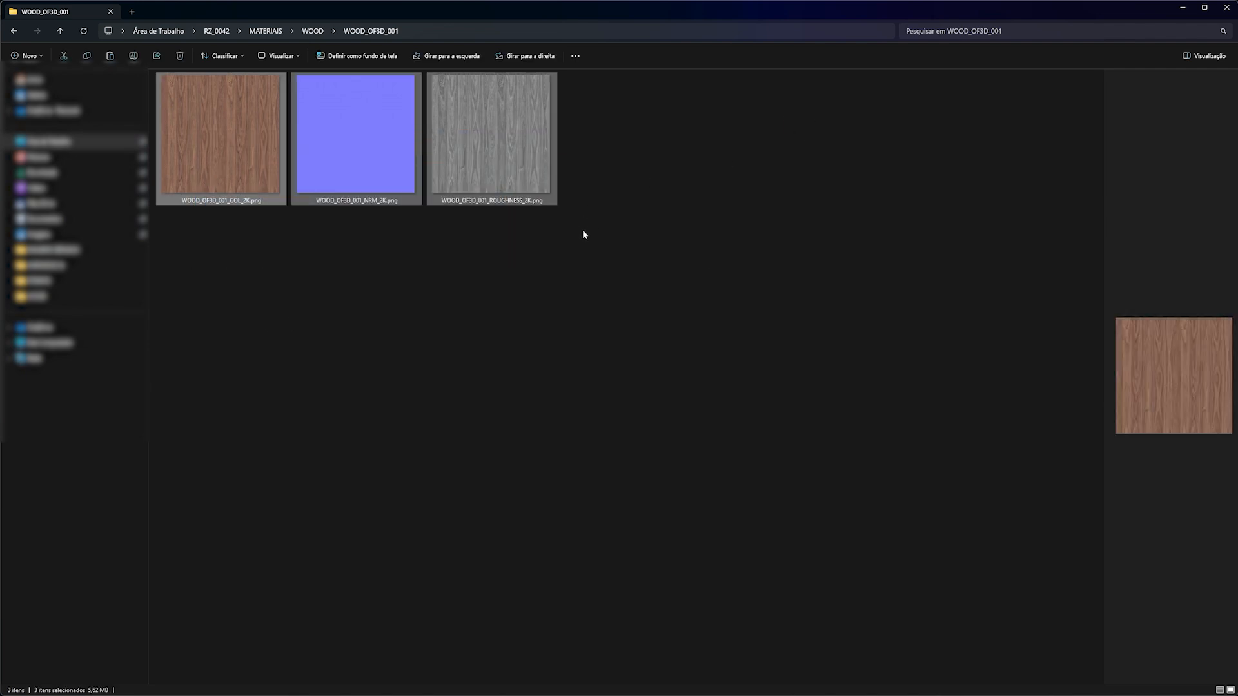
left_click(455, 332)
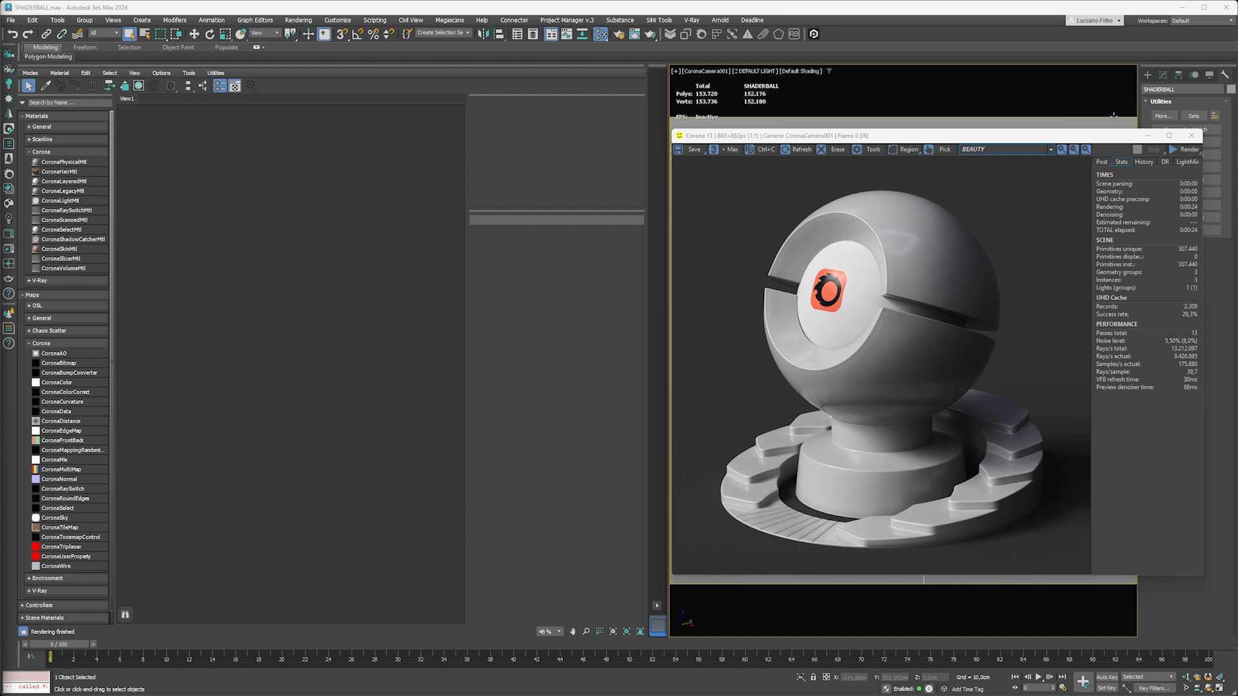
- Switch to 3ds Max and show the Tone Mapping post settings of the shader ball render in the Corona frame buffer
left_click(1102, 163)
left_click(1126, 195)
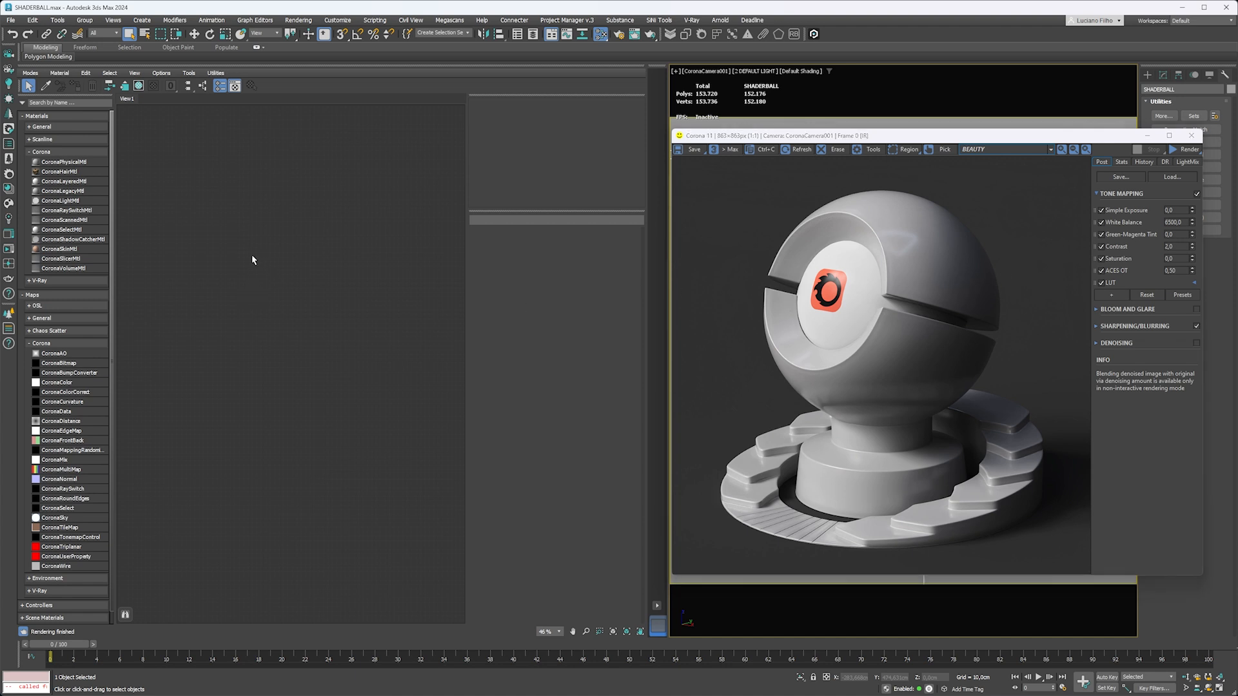
- Bring WOOD_OF3D_001_COL_2K.png from File Explorer into the empty 3ds Max material editor view as a Bitmap map
key("alt+Tab")
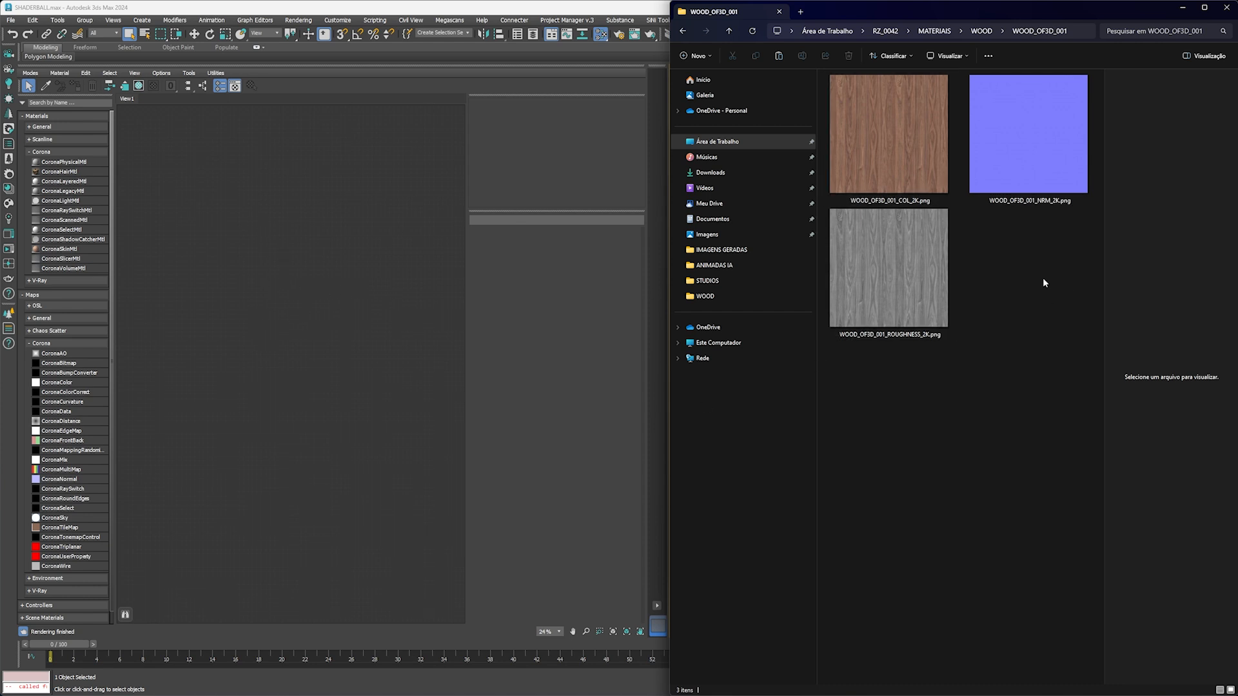
left_click_drag(892, 420, 1008, 147)
left_click(1050, 411)
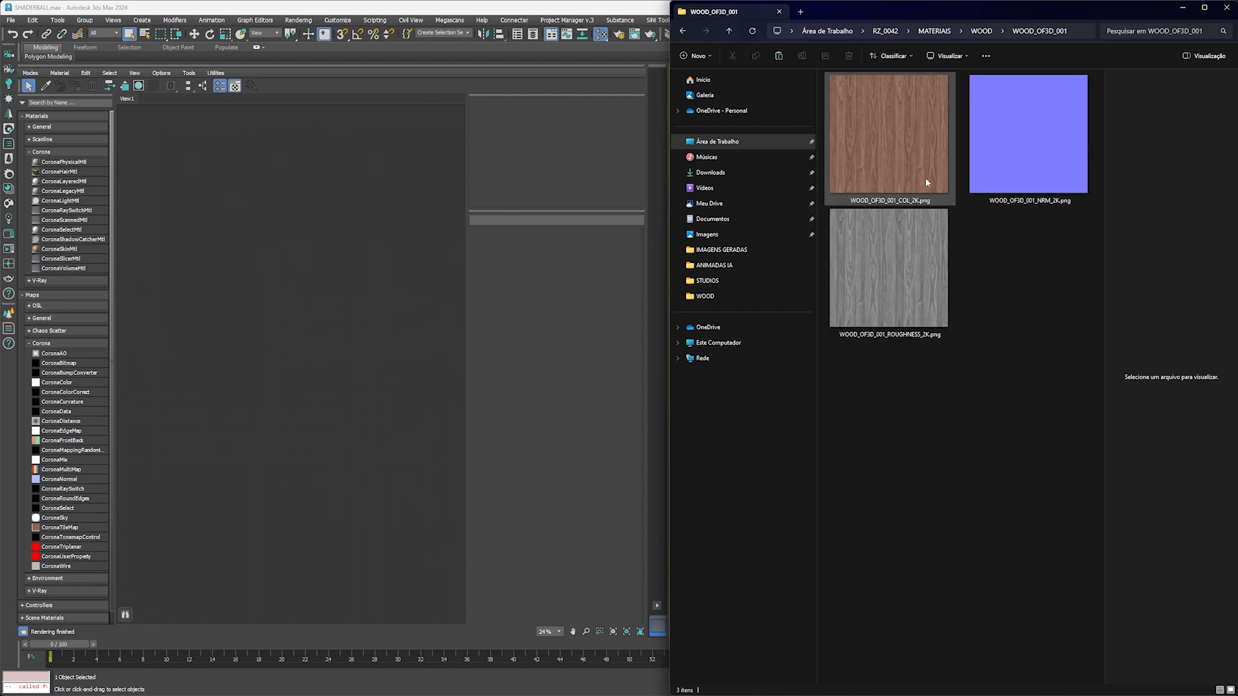
left_click_drag(926, 182, 167, 213)
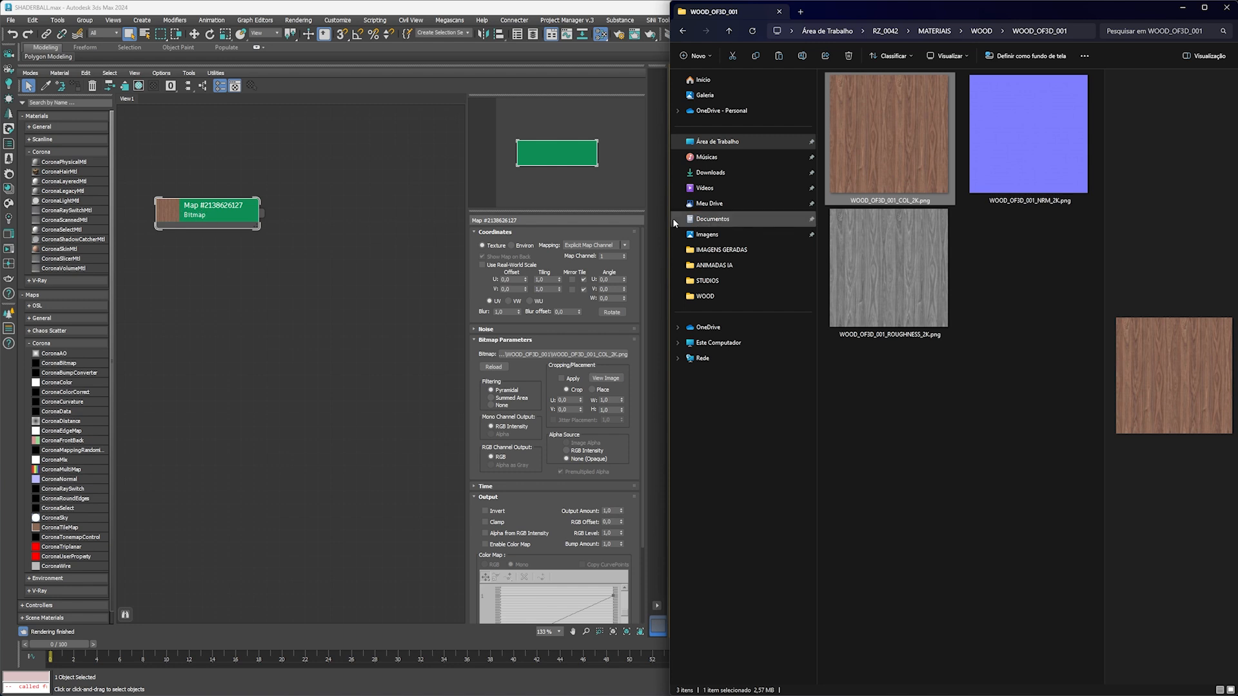
- Bring WOOD_OF3D_001_ROUGHNESS_2K.png and WOOD_OF3D_001_NRM_2K.png into the material editor view as Bitmap maps below the colour map
left_click_drag(890, 271, 191, 279)
left_click_drag(1076, 164, 188, 336)
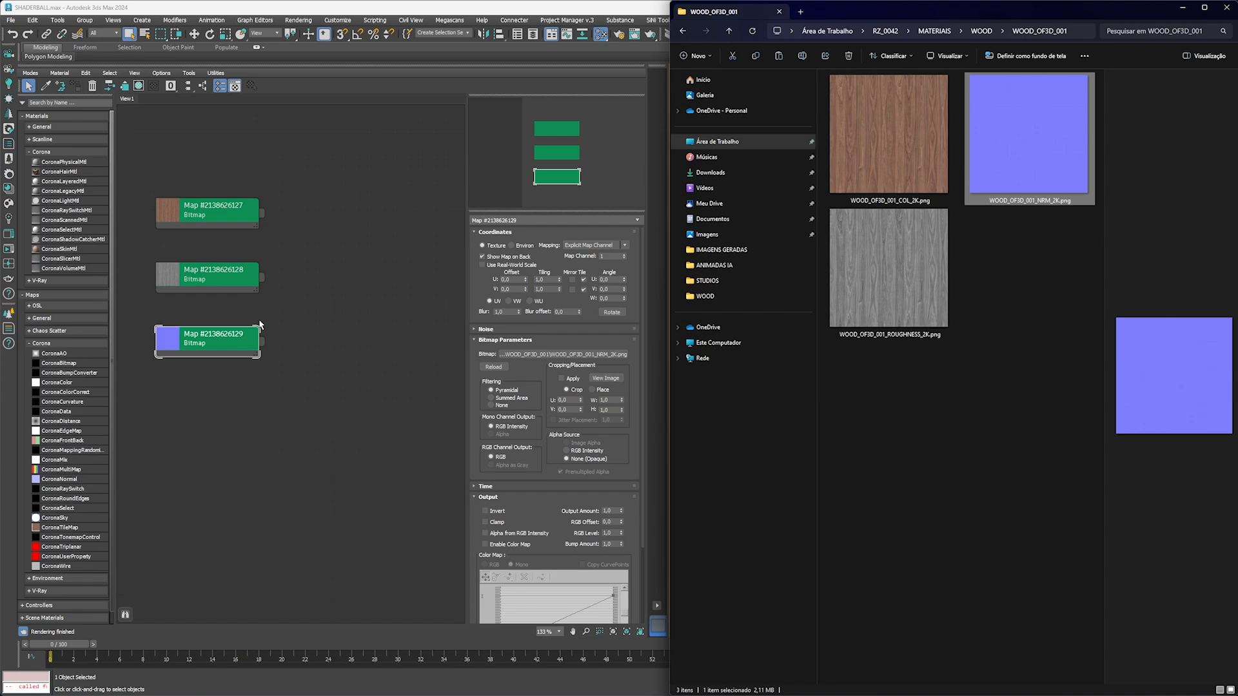
left_click(303, 263)
- Add a CoronaPhysicalMtl beside the three bitmaps and name it WOOD_OF3D_001
scroll(384, 296, "down", 1)
middle_click_drag(395, 307, 294, 281)
scroll(287, 293, "down", 2)
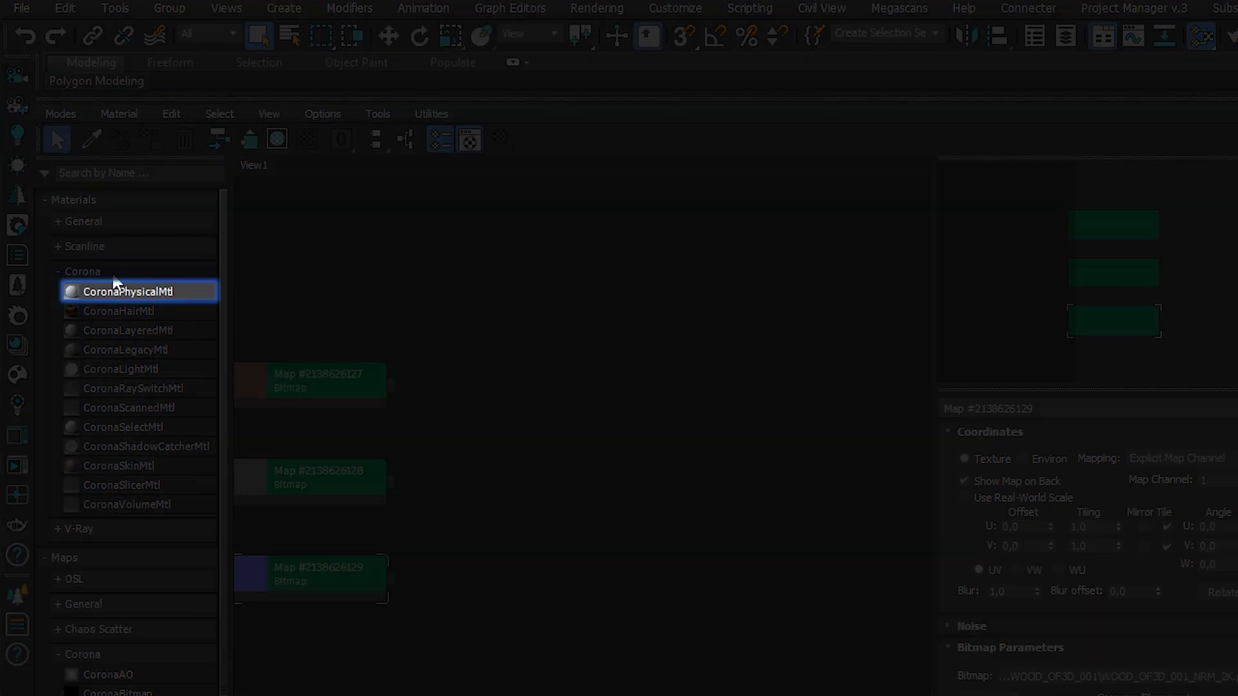
left_click_drag(113, 283, 639, 313)
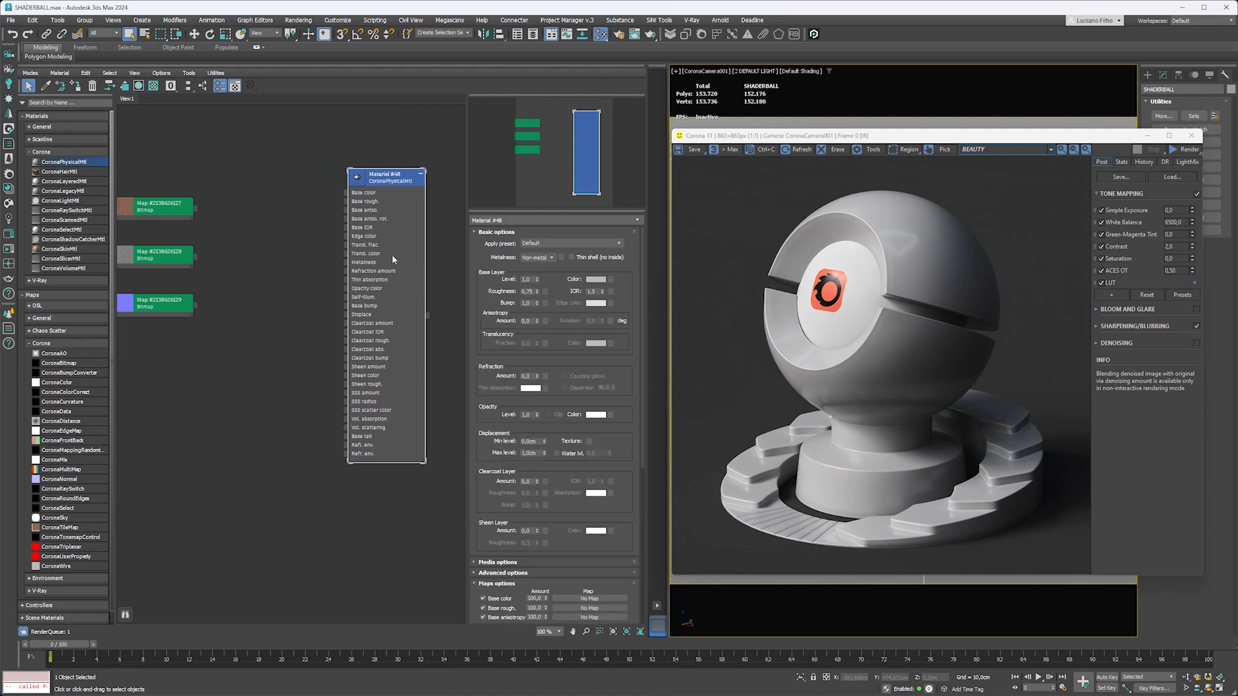
left_click_drag(393, 256, 386, 232)
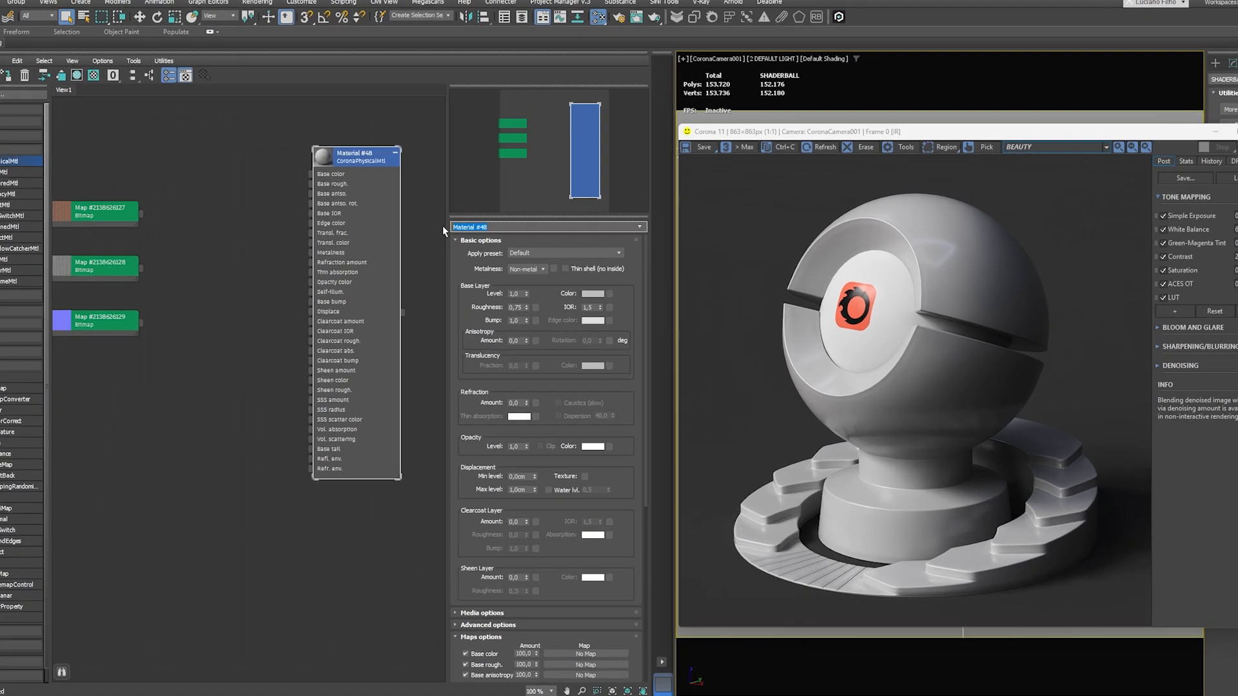
type("WOOD")
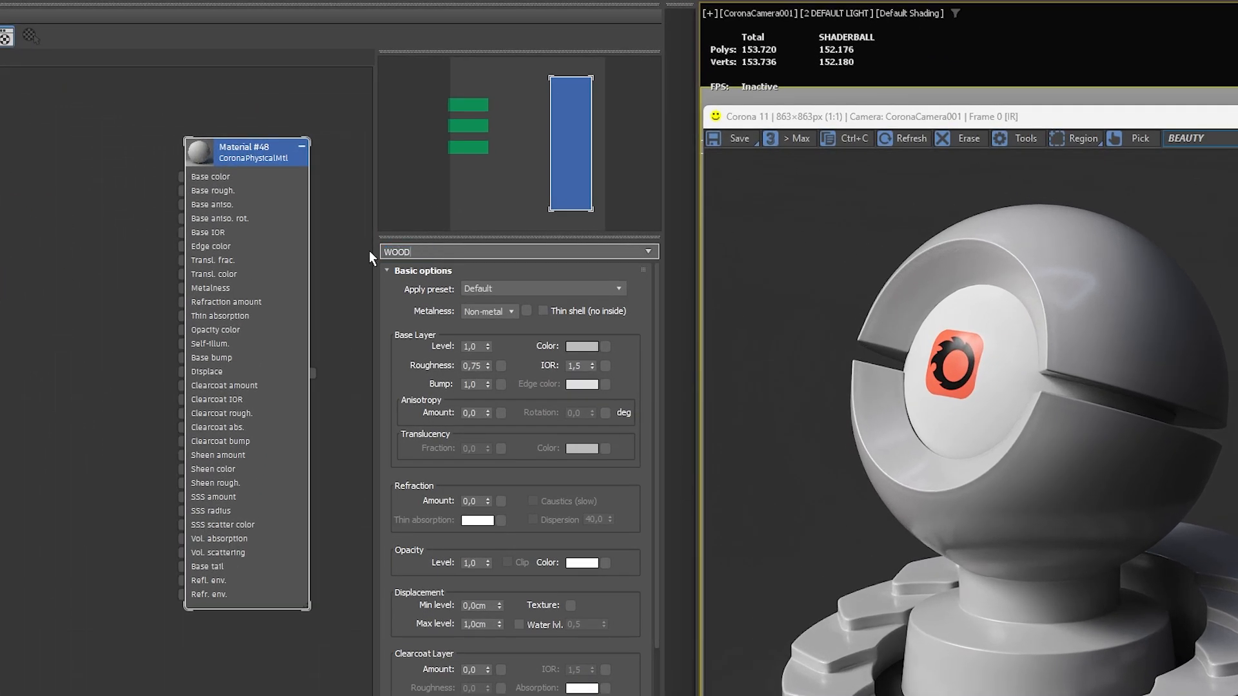
type("_OF3D_001")
key("Return")
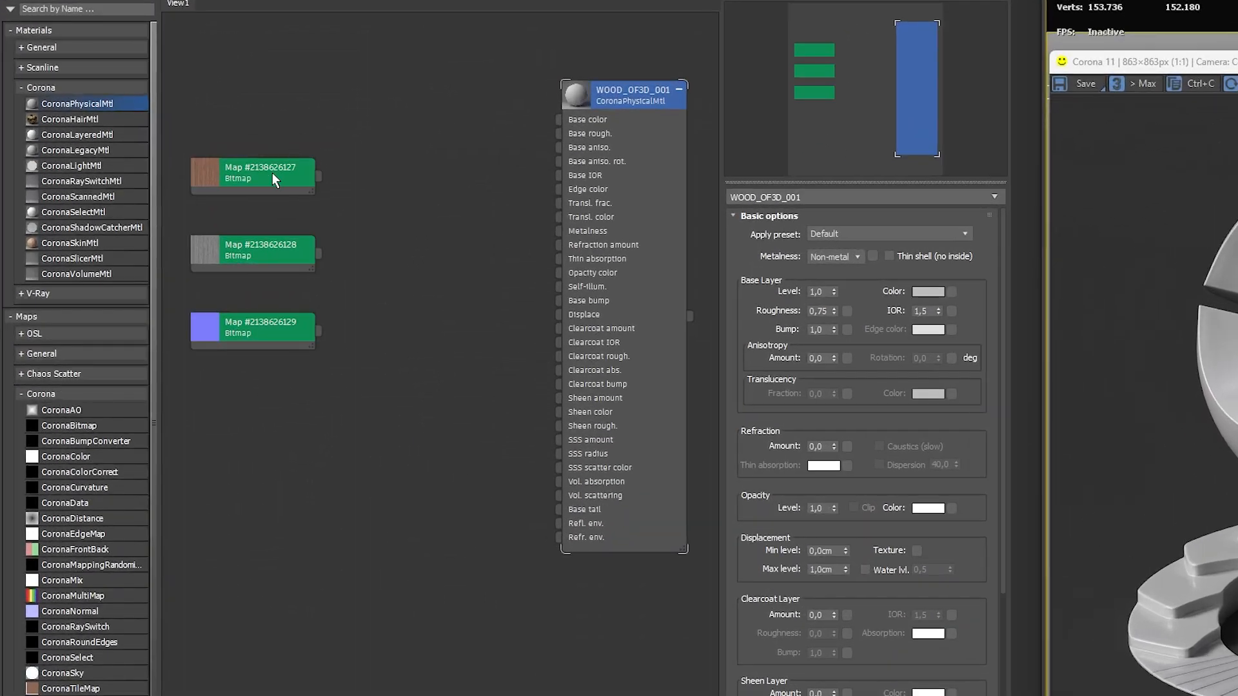
- Rename the wood colour bitmap as BASE COLOR
double_click(268, 177)
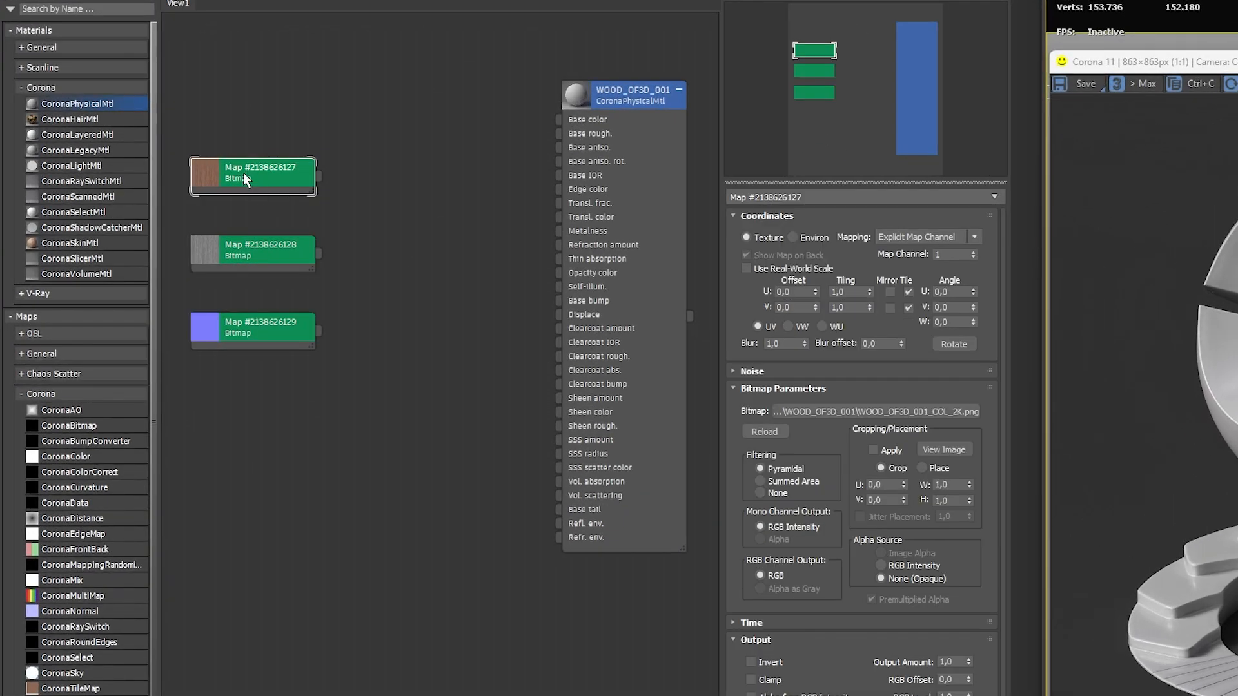
left_click(820, 193)
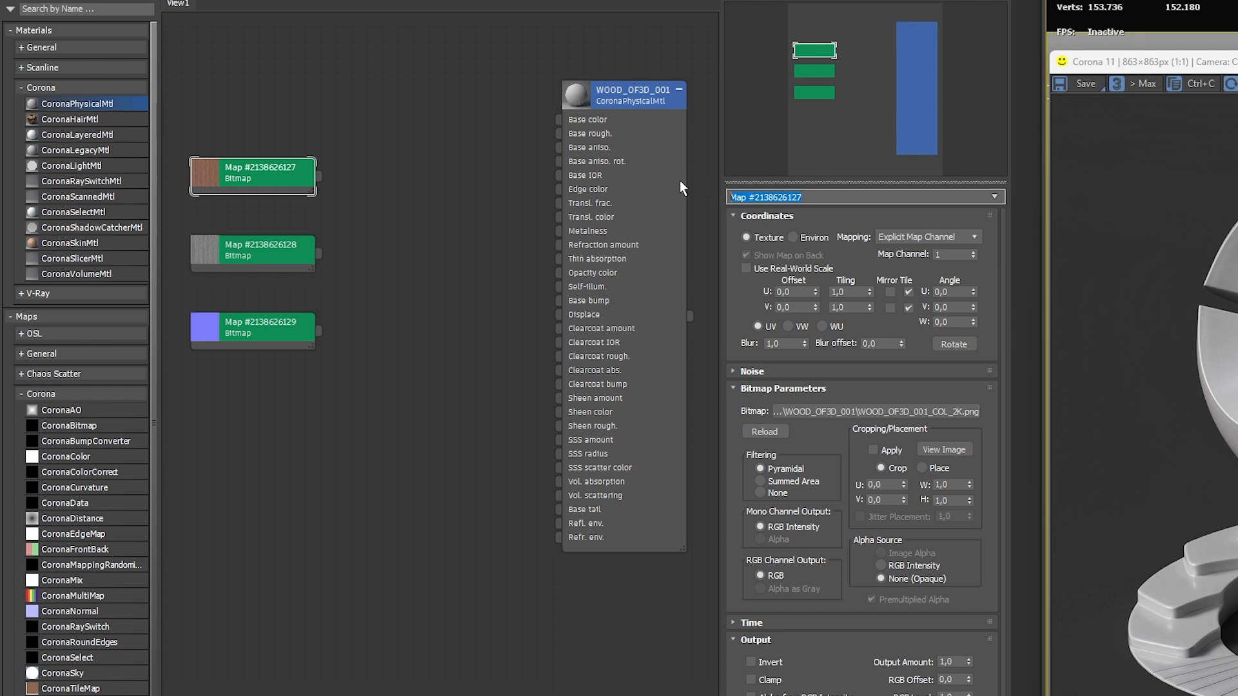
type("BASE COLOR")
key("Return")
- Rename the grey roughness bitmap as ROUGHNESS
double_click(228, 271)
left_click(760, 198)
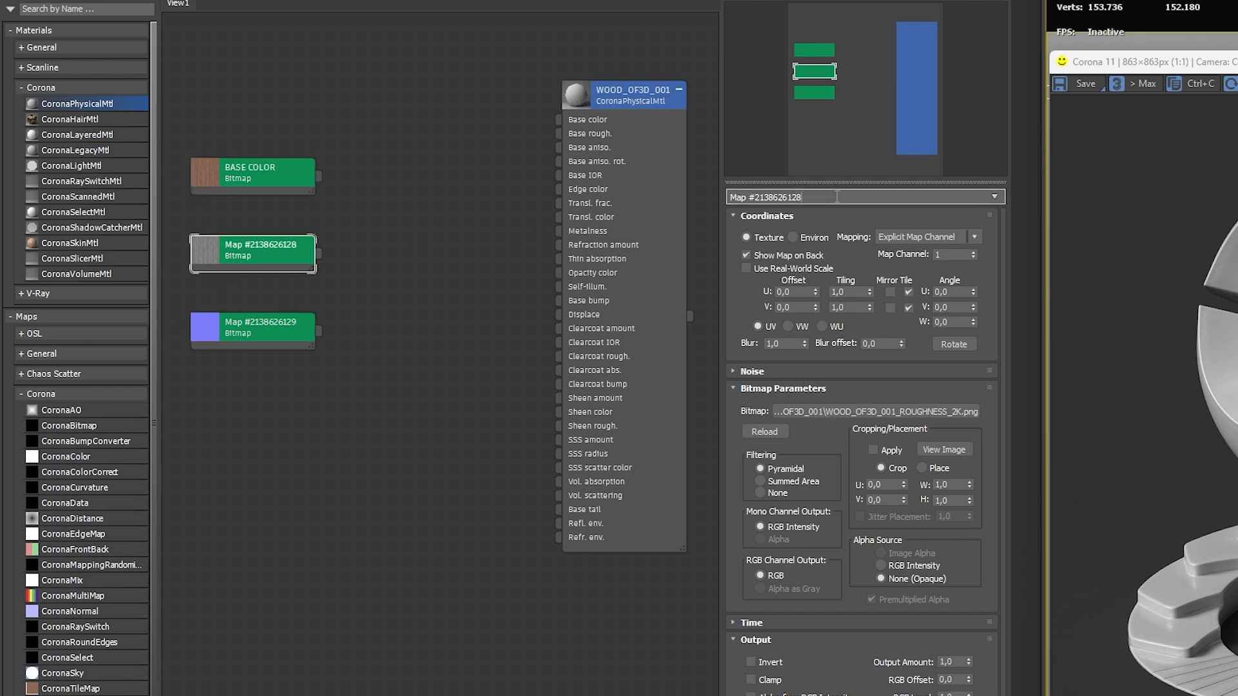
type("ROUGHNESS")
key("Return")
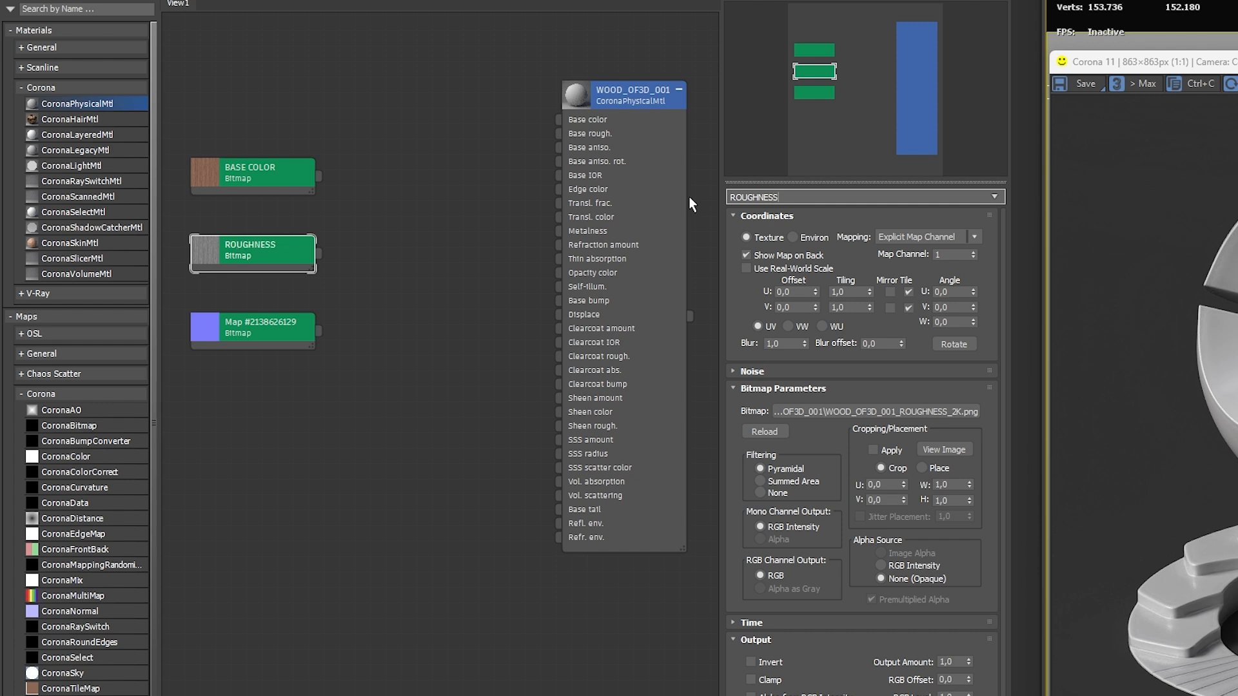
- Rename the blue normal bitmap as NORMAL
double_click(249, 342)
left_click(857, 192)
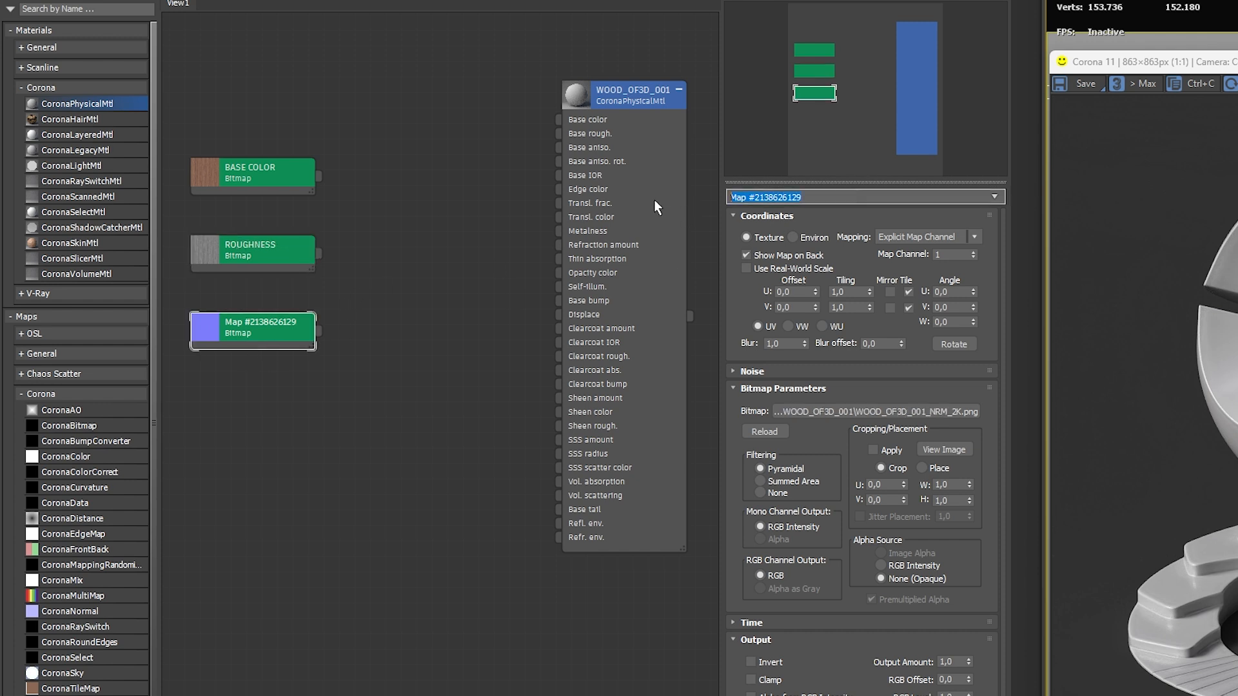
type("NORMAL")
key("Return")
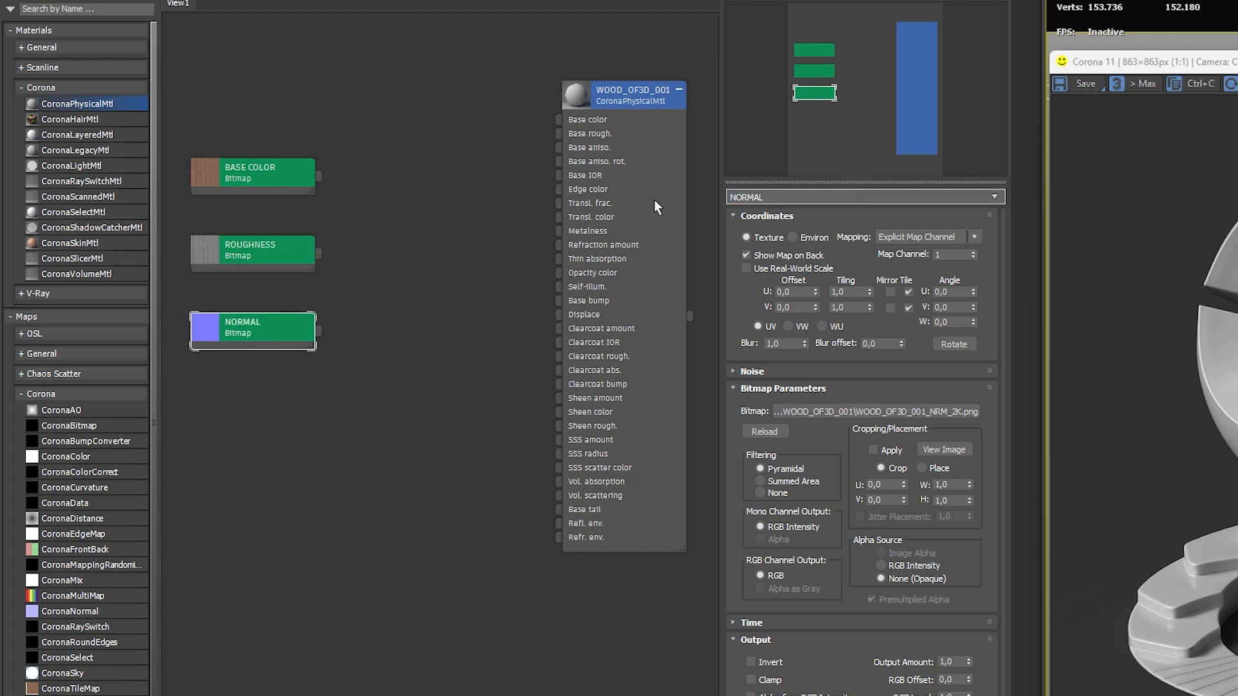
left_click(359, 306)
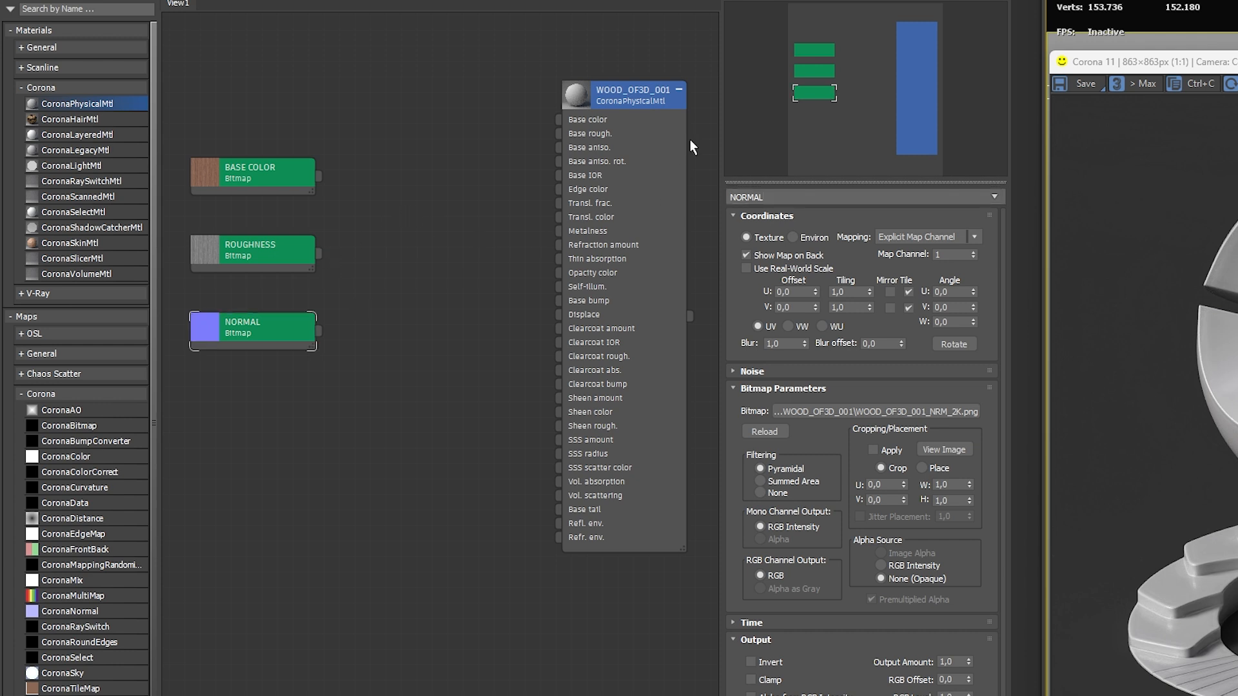
- Show the WOOD_OF3D_001 material's parameters and move the bitmap nodes farther from the material to make room between them
left_click(633, 165)
double_click(600, 160)
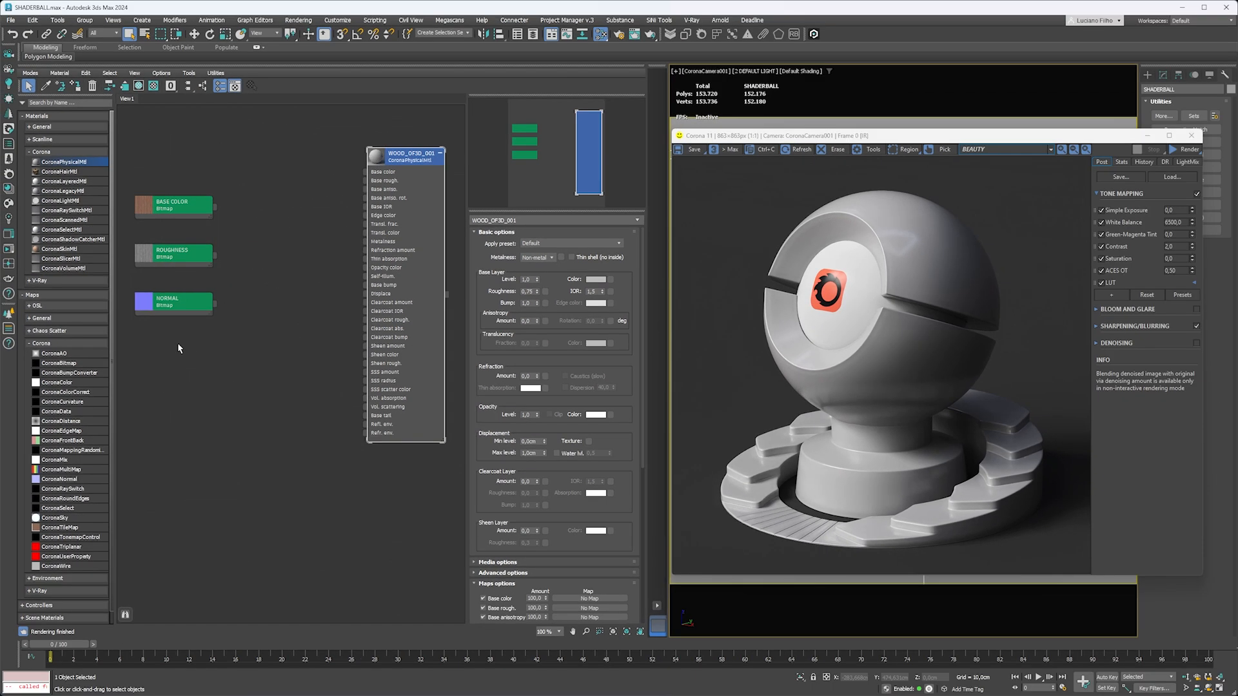
left_click(252, 177)
left_click_drag(173, 208, 134, 198)
scroll(265, 223, "down", 1)
middle_click_drag(214, 230, 229, 260)
left_click_drag(179, 205, 162, 205)
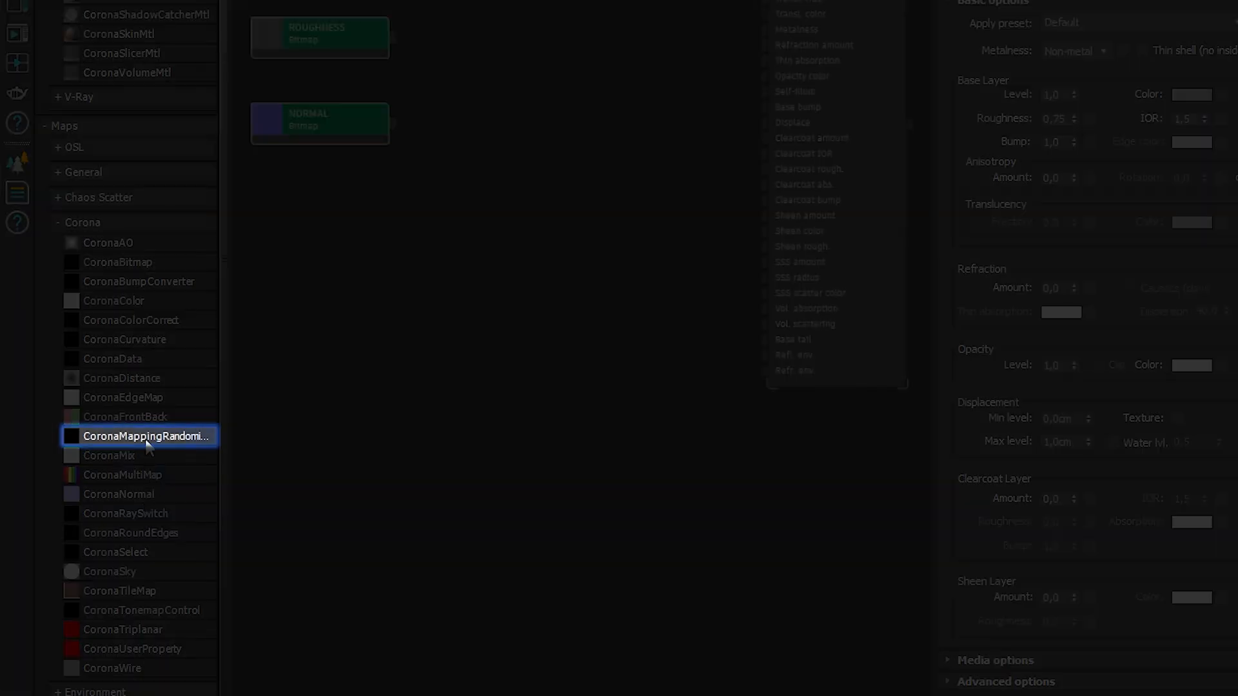
- Add a CoronaMappingRandomizer map between the bitmaps and the material, and set its additional outputs to 2
left_click_drag(146, 439, 566, 14)
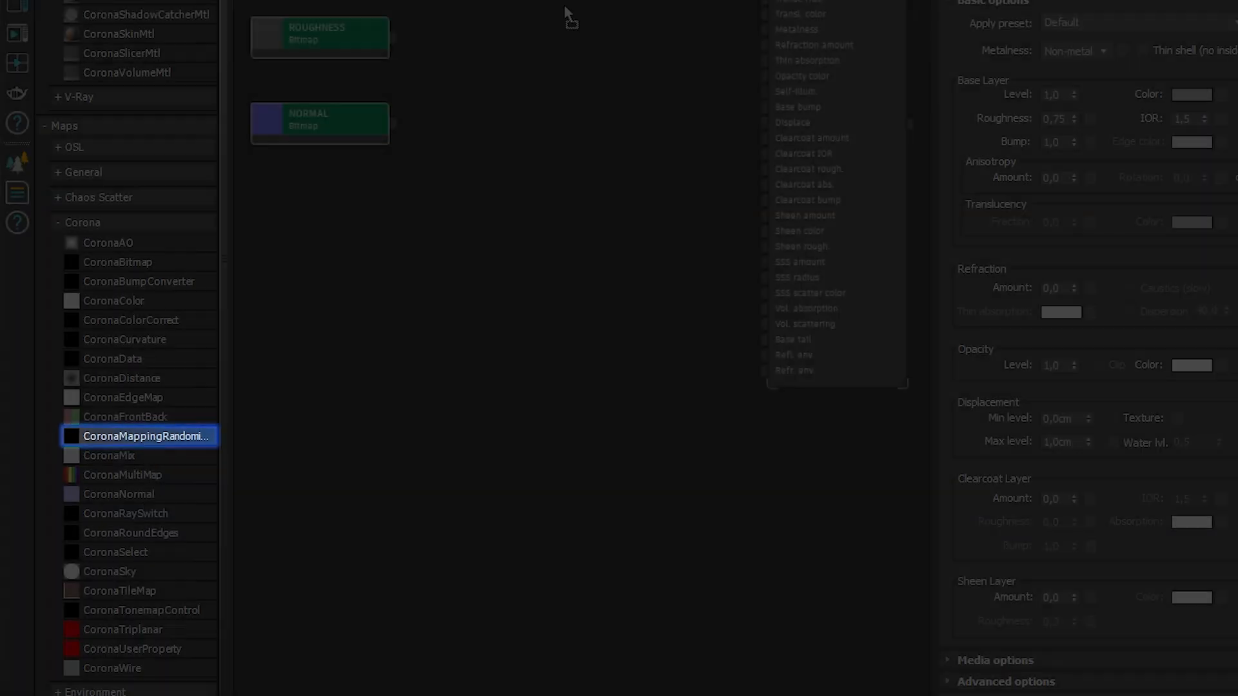
double_click(581, 223)
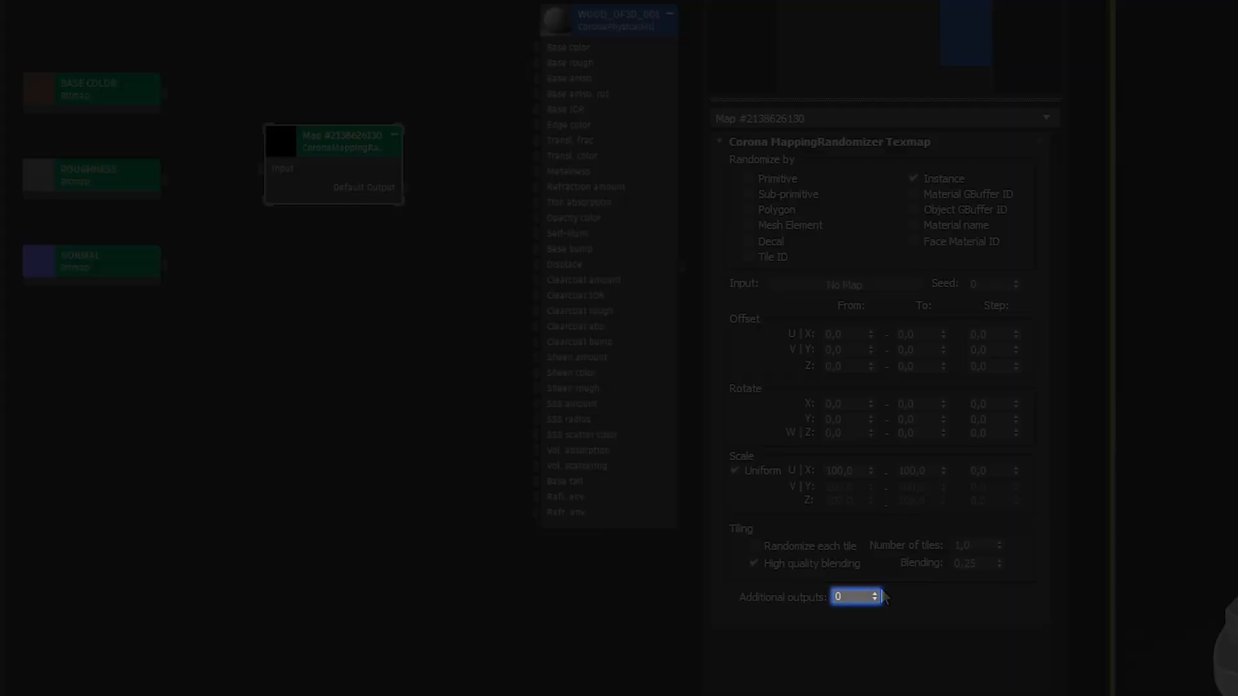
left_click(874, 593)
left_click(874, 593)
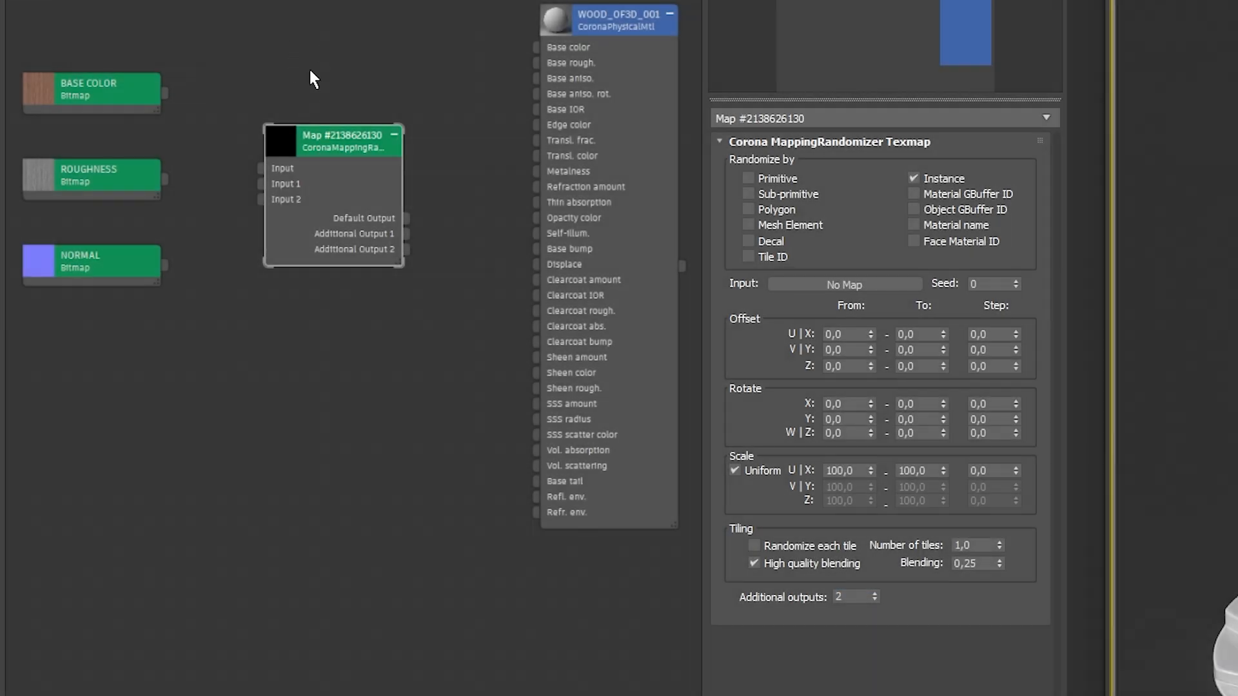
- Enable randomizing by Mesh Element, and set the upper offset limits for U|X and V|Y to 1.0
left_click(770, 225)
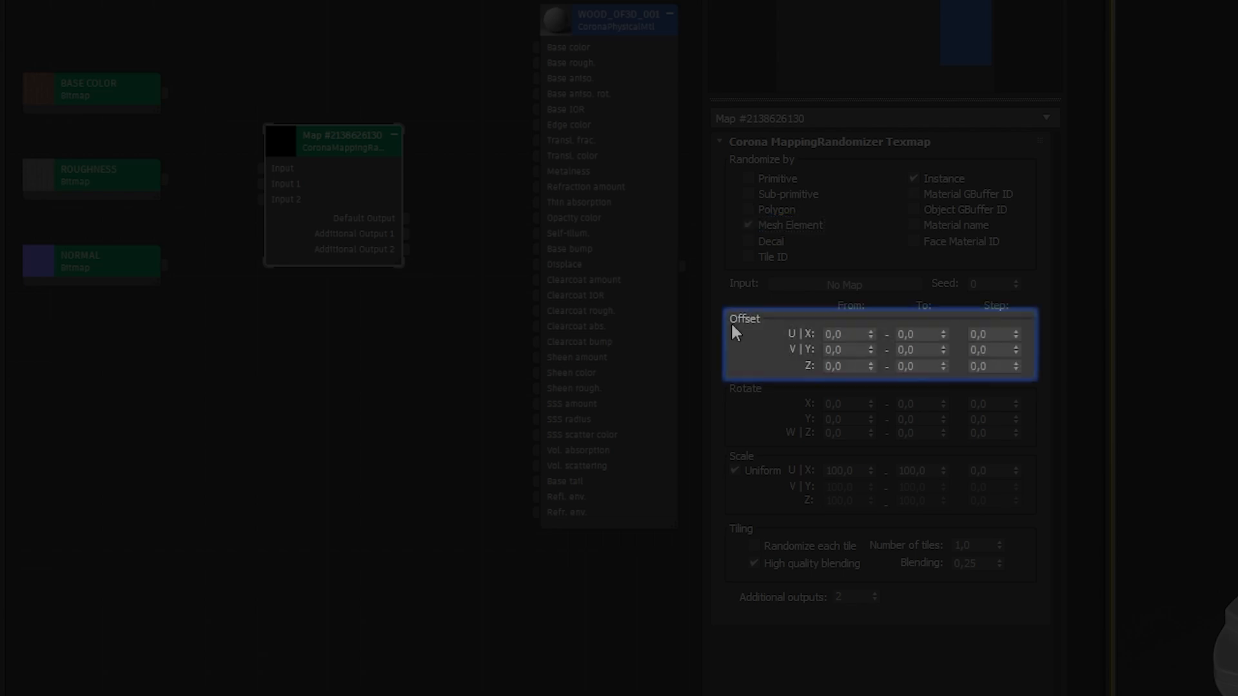
left_click(920, 334)
double_click(920, 334)
type("1")
key("Tab")
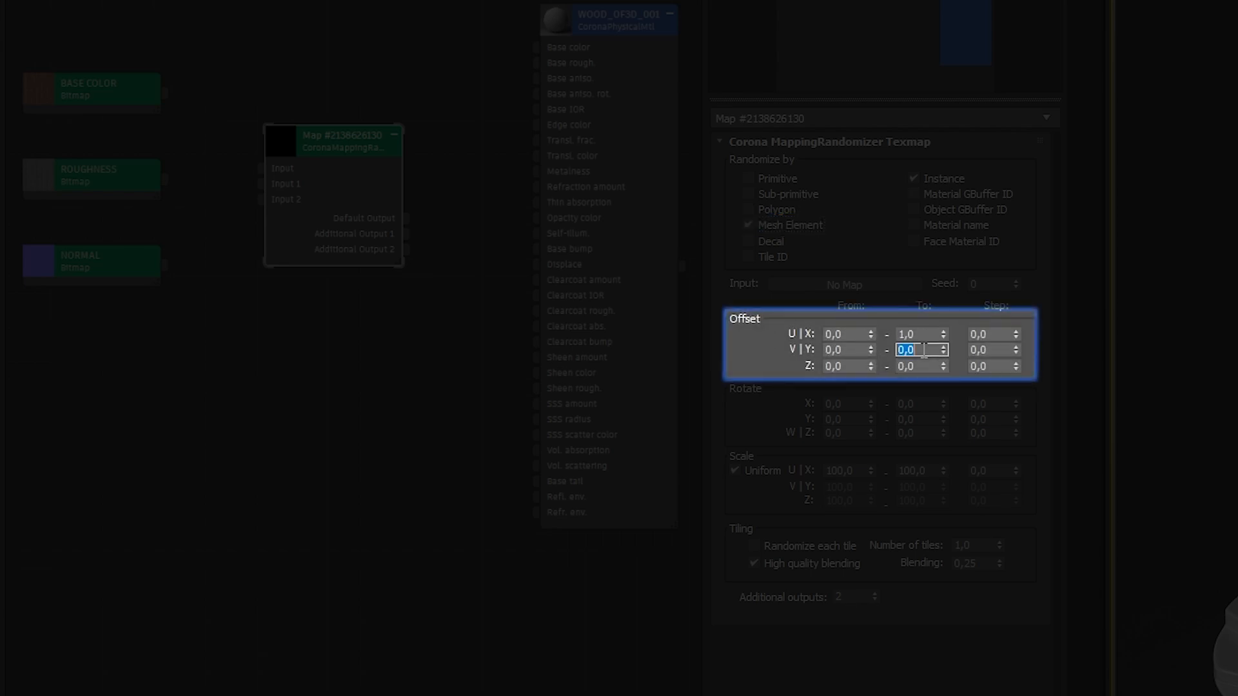
type("1")
- Set the randomizer's upper W|Z rotation limit to 360 with a step of 180
double_click(906, 433)
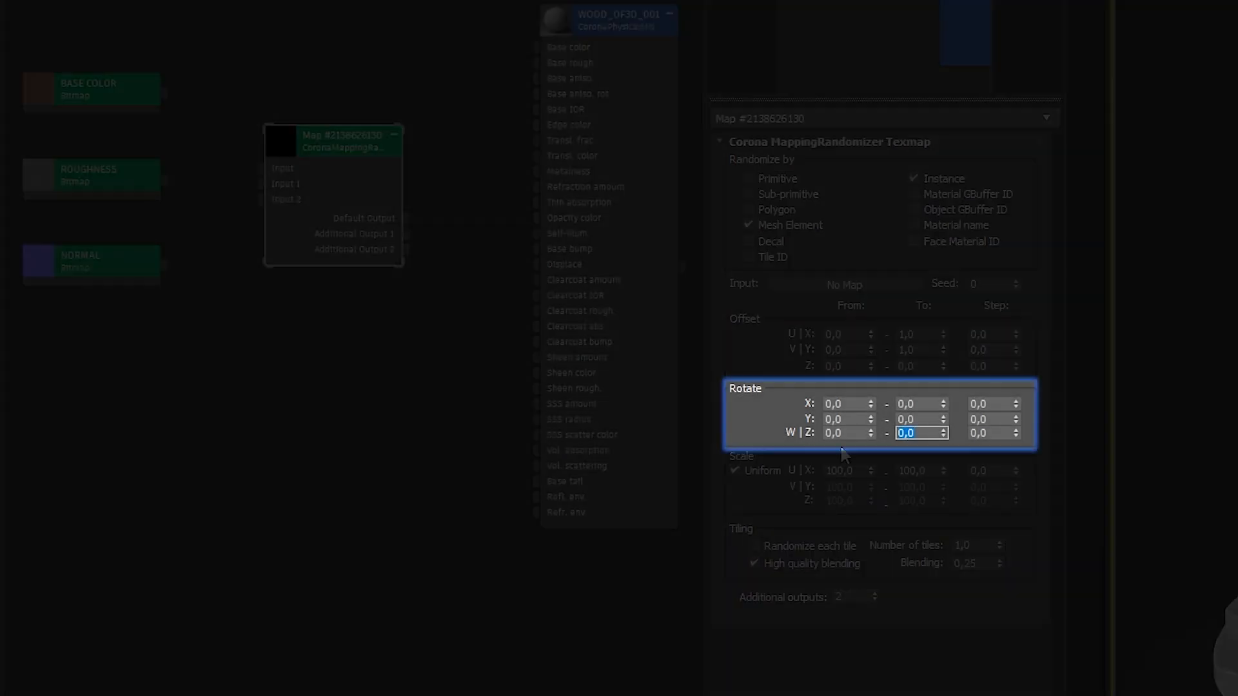
type("360")
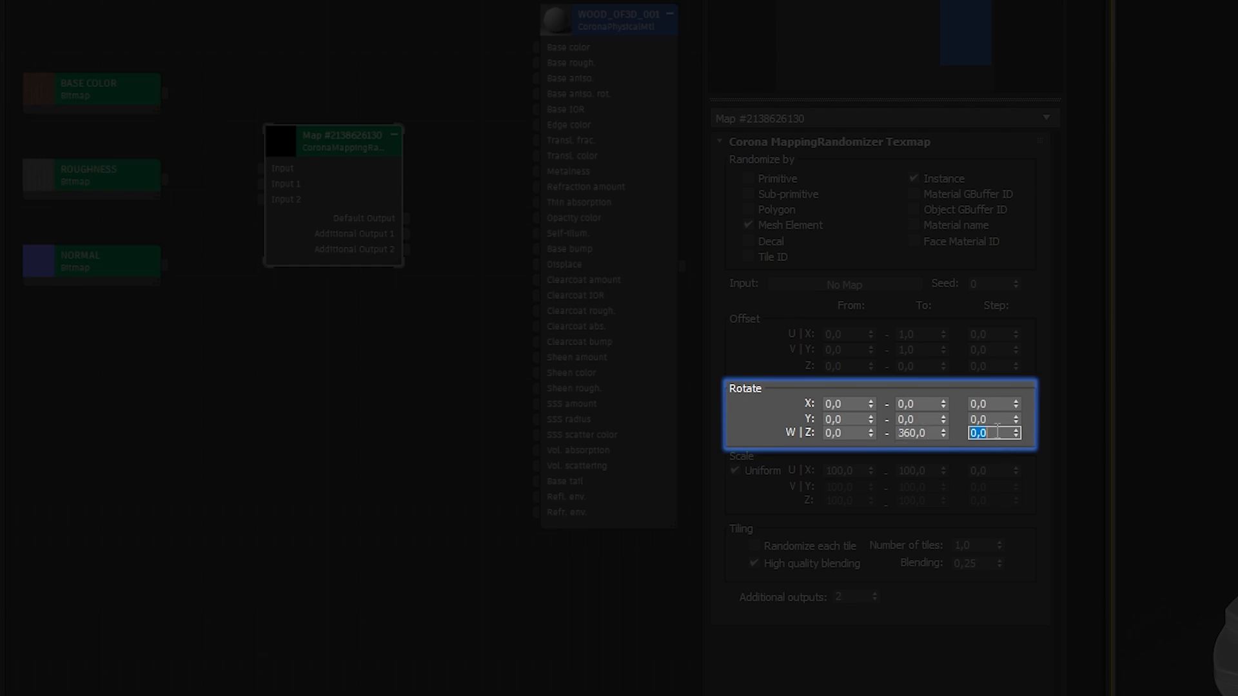
double_click(998, 430)
type("180")
key("Return")
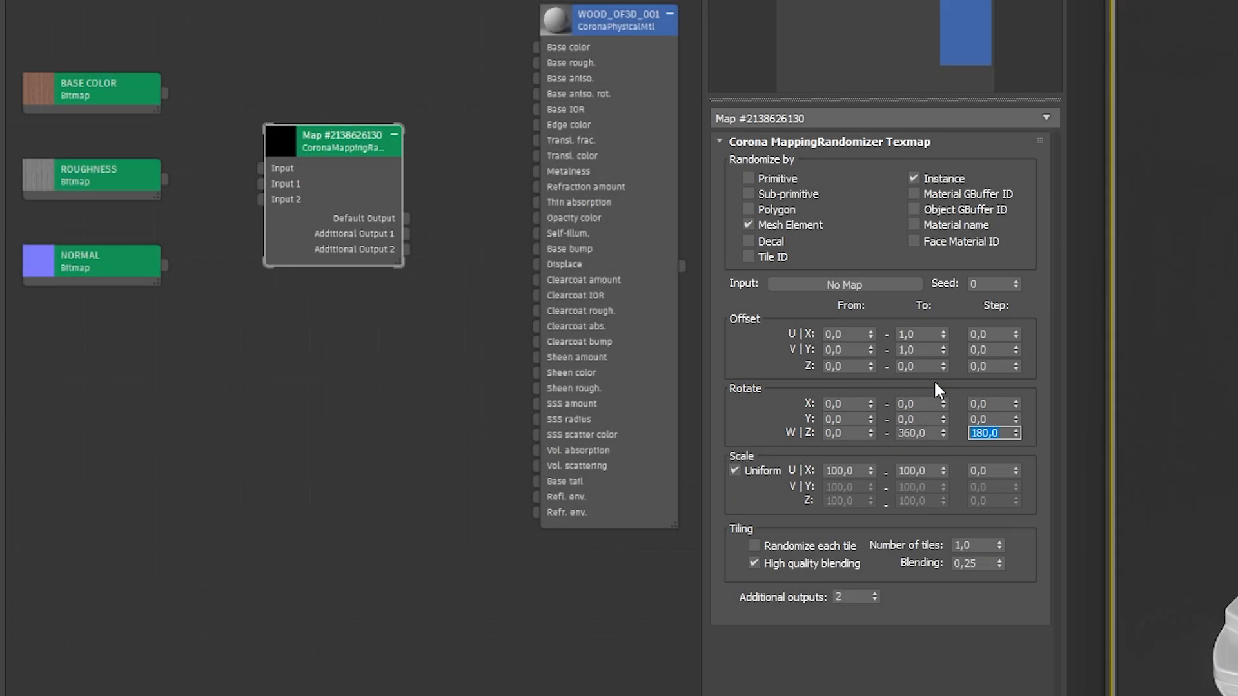
- Connect BASE COLOR to the randomizer's Input and ROUGHNESS to Input 1
left_click_drag(164, 93, 260, 168)
left_click_drag(166, 180, 259, 184)
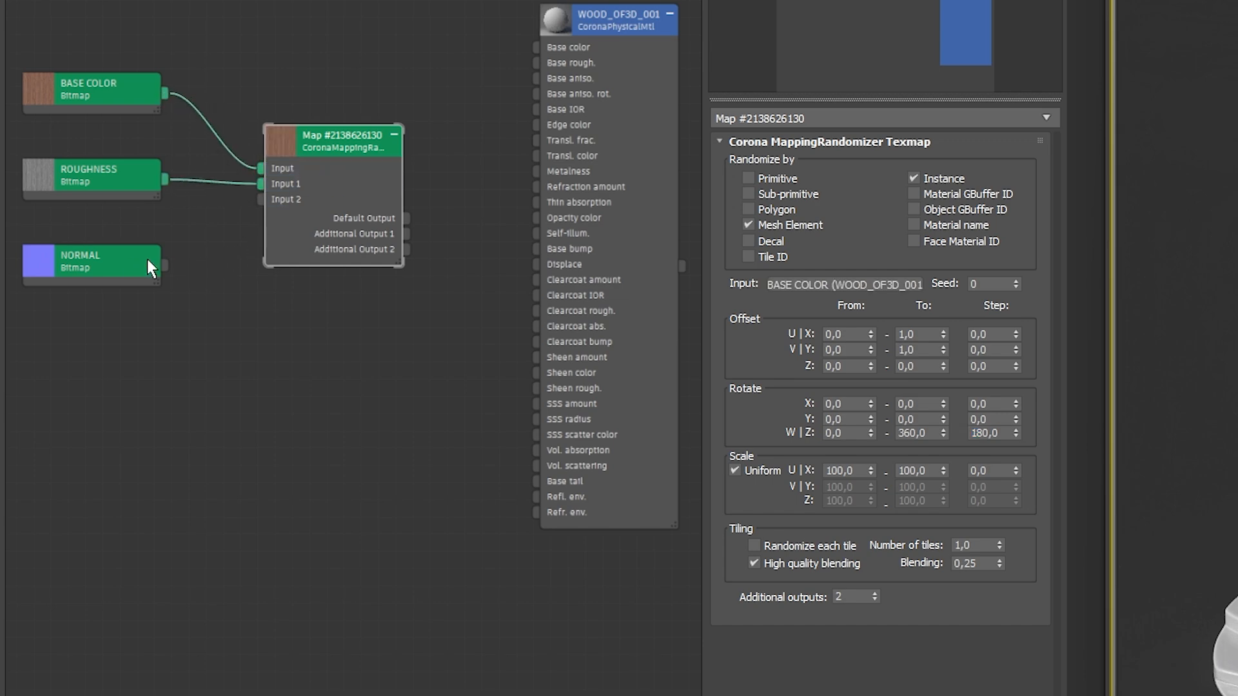
- Move the NORMAL bitmap aside, add a CoronaNormal map next to it, and connect NORMAL to its Normal input
middle_click_drag(223, 254, 360, 231)
left_click_drag(228, 239, 57, 255)
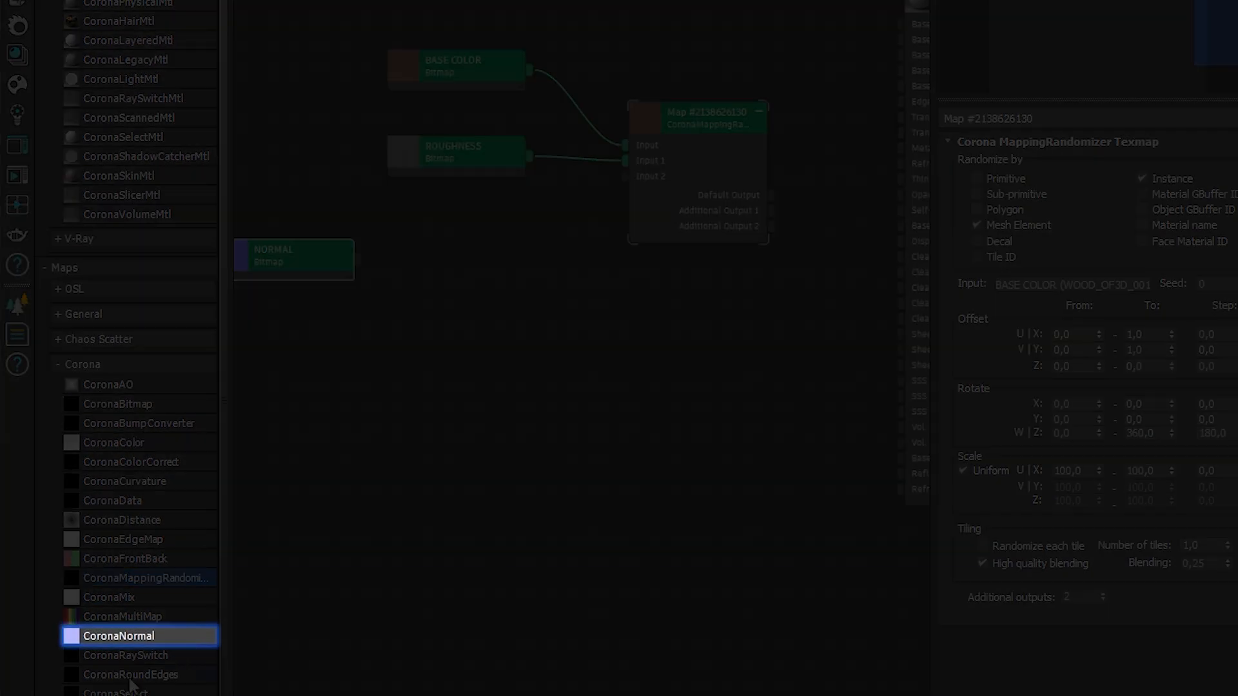
left_click_drag(119, 636, 469, 272)
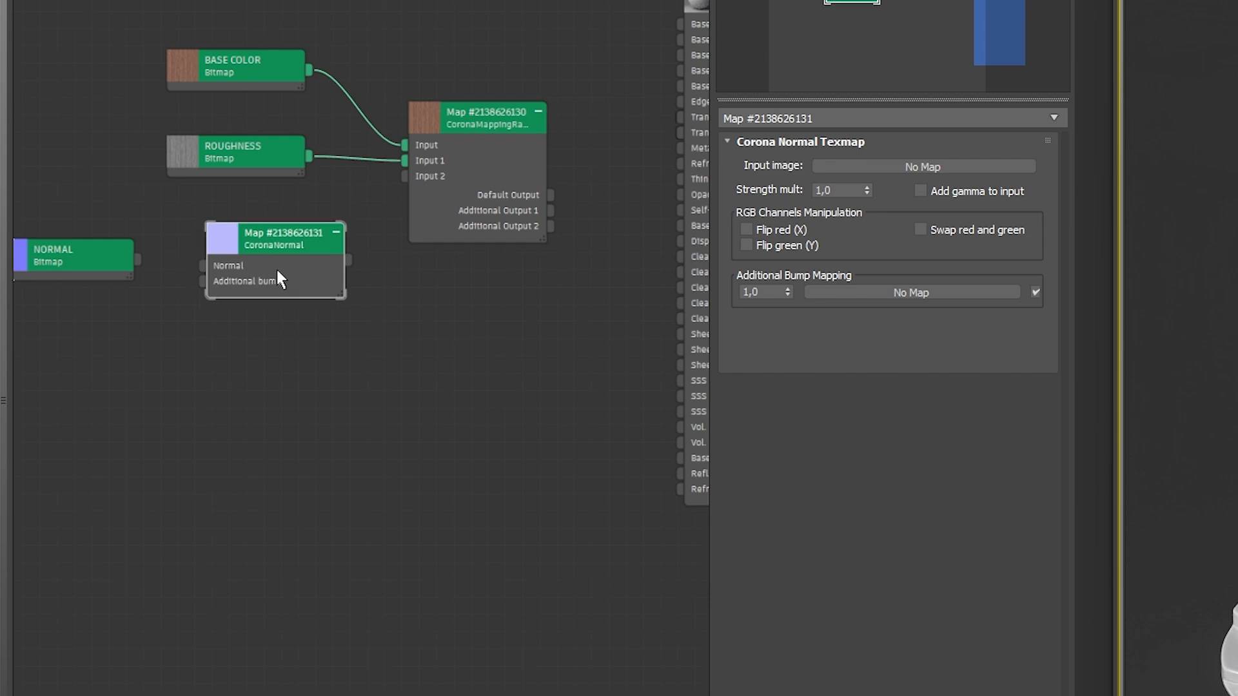
left_click_drag(279, 278, 273, 277)
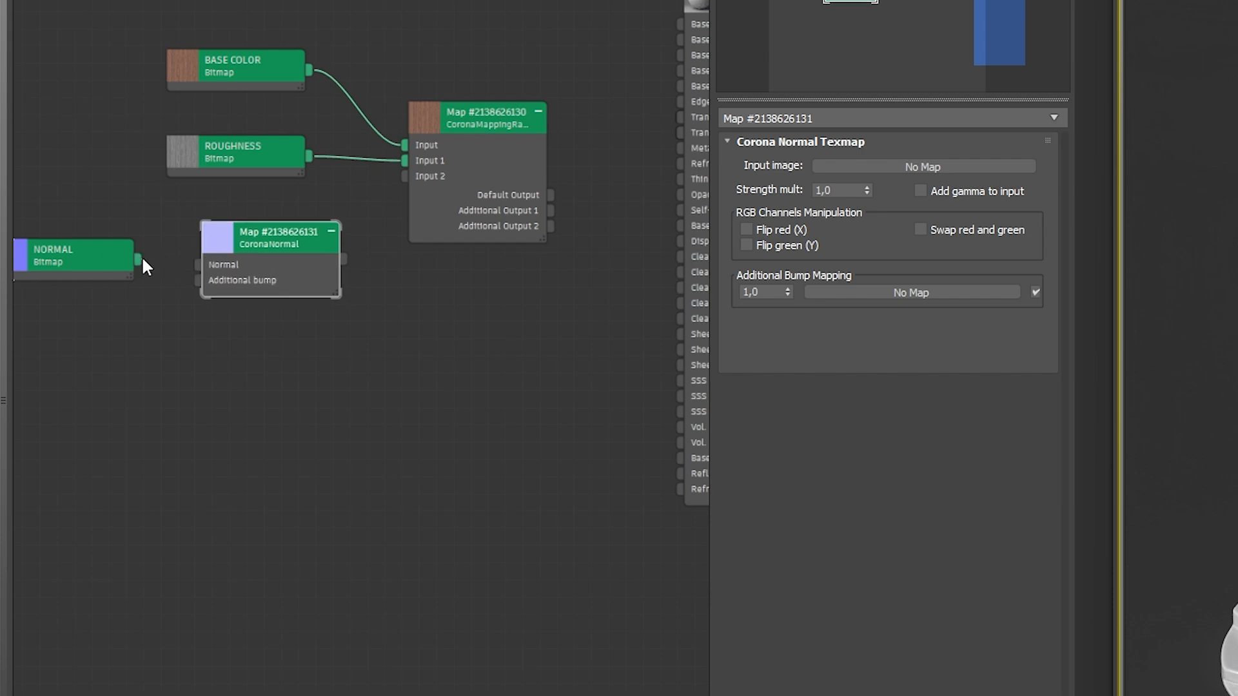
left_click_drag(142, 256, 199, 264)
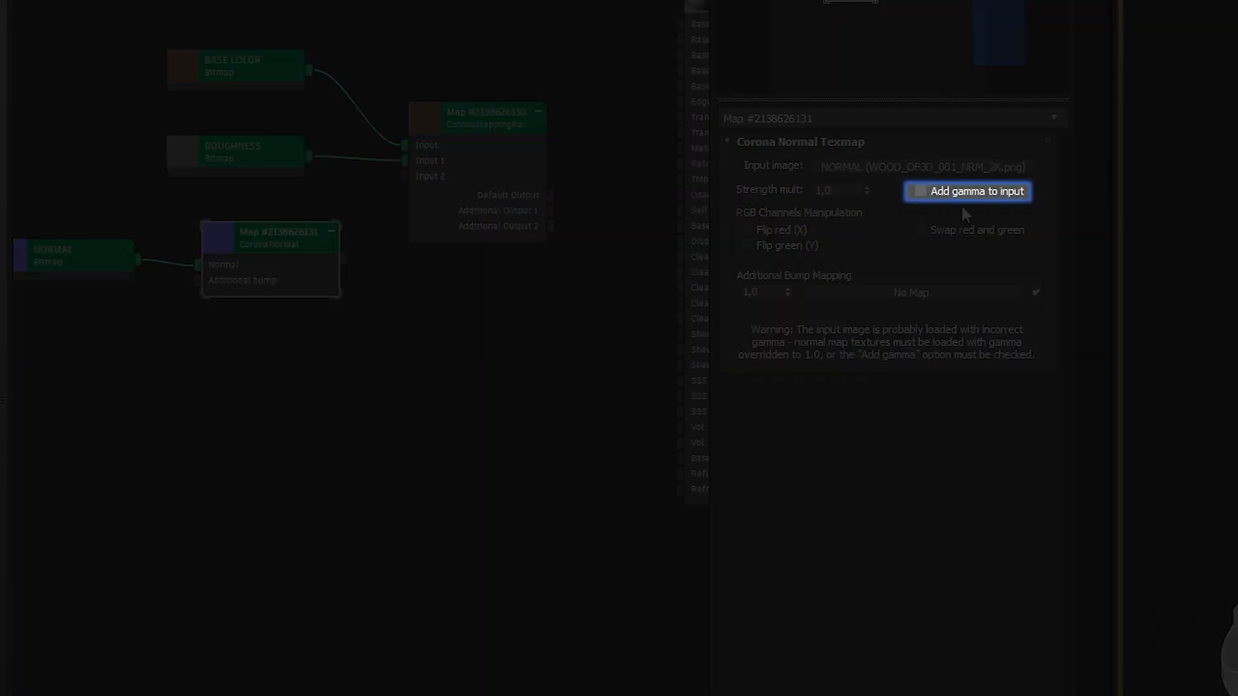
- Enable Add gamma to input and Flip green (Y) on the CoronaNormal map, and connect it to the randomizer's Input 2
left_click(964, 192)
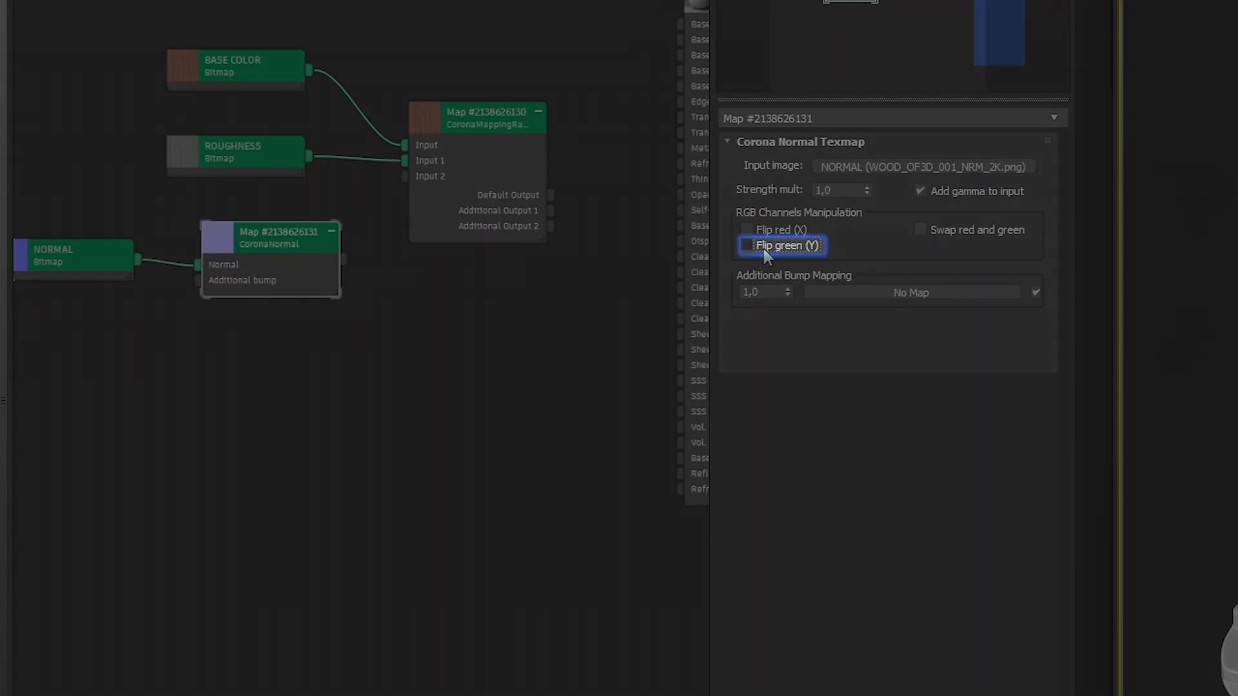
left_click(763, 248)
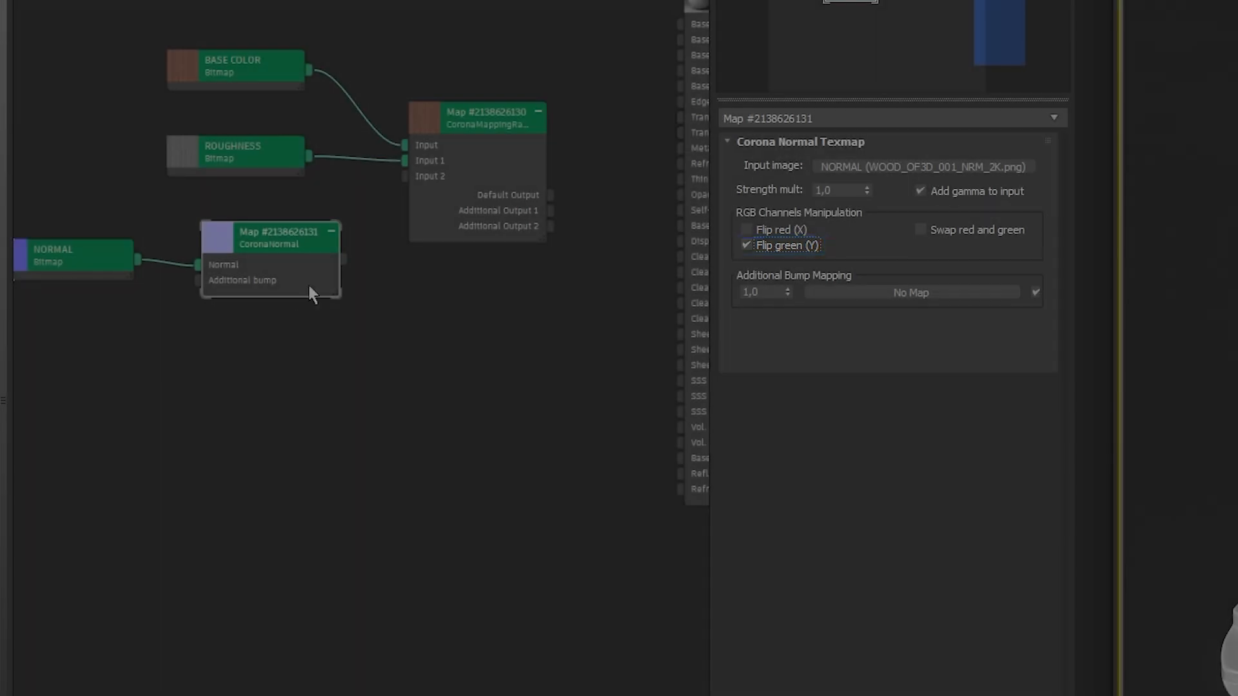
left_click_drag(303, 289, 285, 289)
left_click_drag(421, 183, 423, 187)
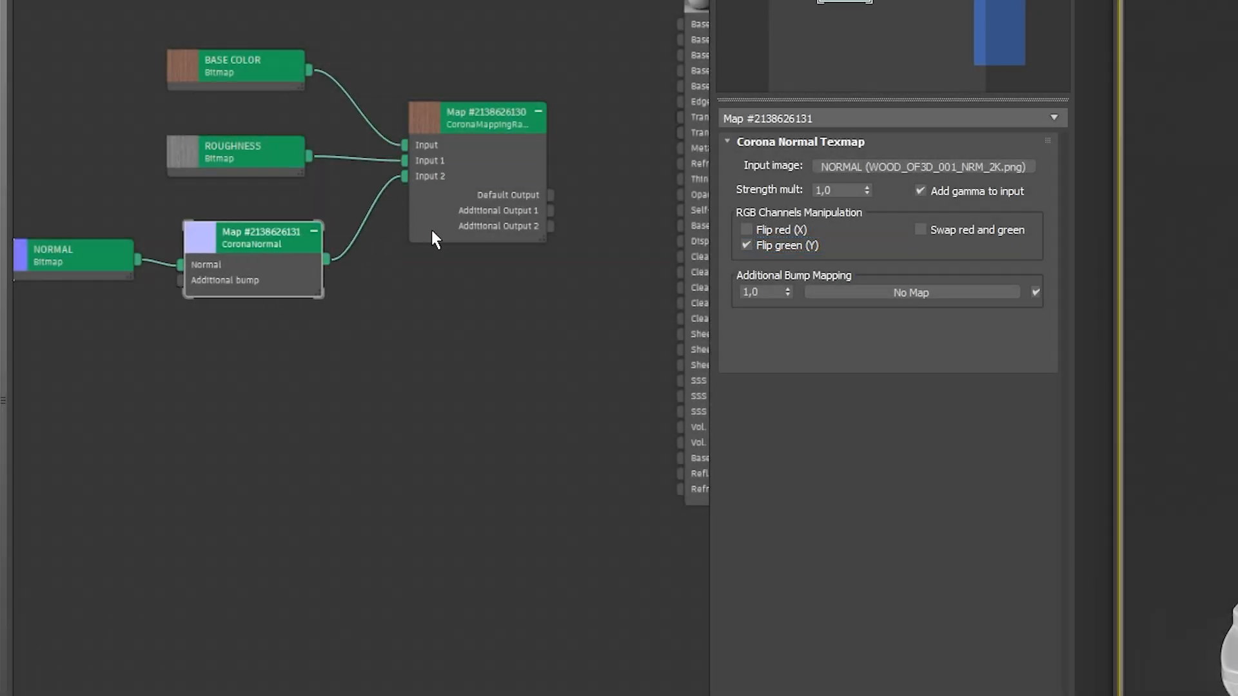
- Move the CoronaMappingRandomizer node a little farther from the texture nodes that feed it
middle_click_drag(263, 365, 343, 371)
left_click_drag(207, 384, 181, 189)
left_click_drag(345, 458, 218, 32)
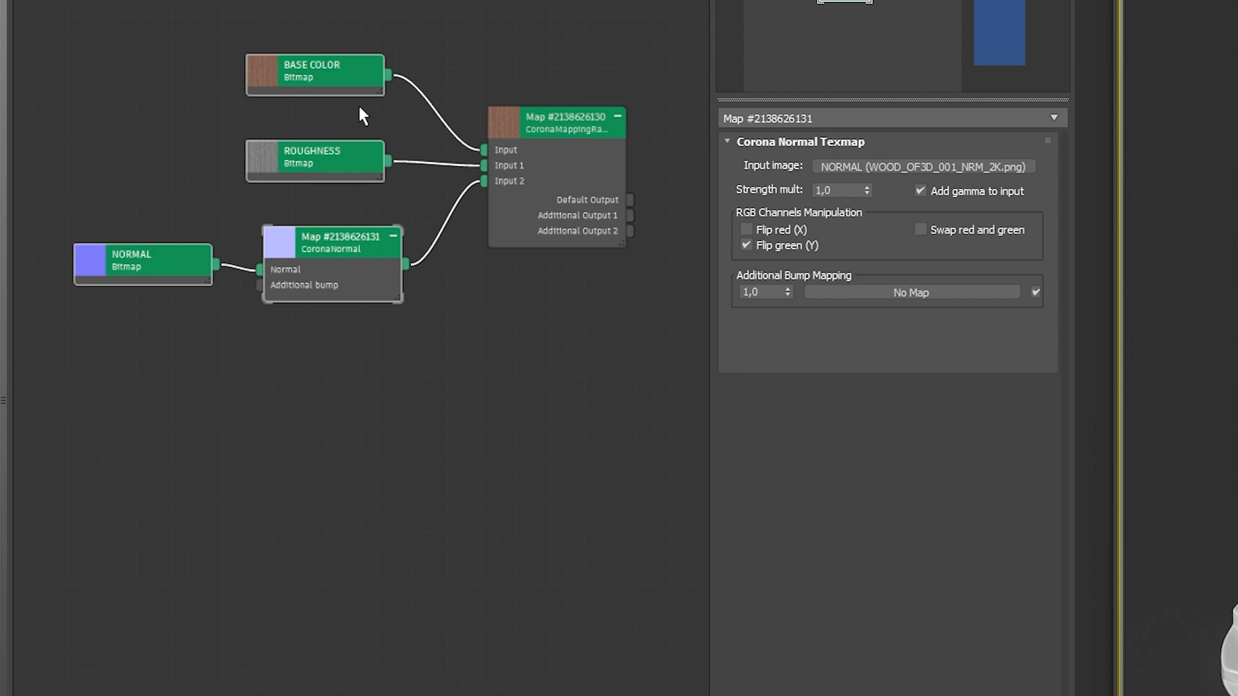
scroll(400, 210, "down", 1)
middle_click_drag(415, 242, 398, 243)
left_click(474, 349)
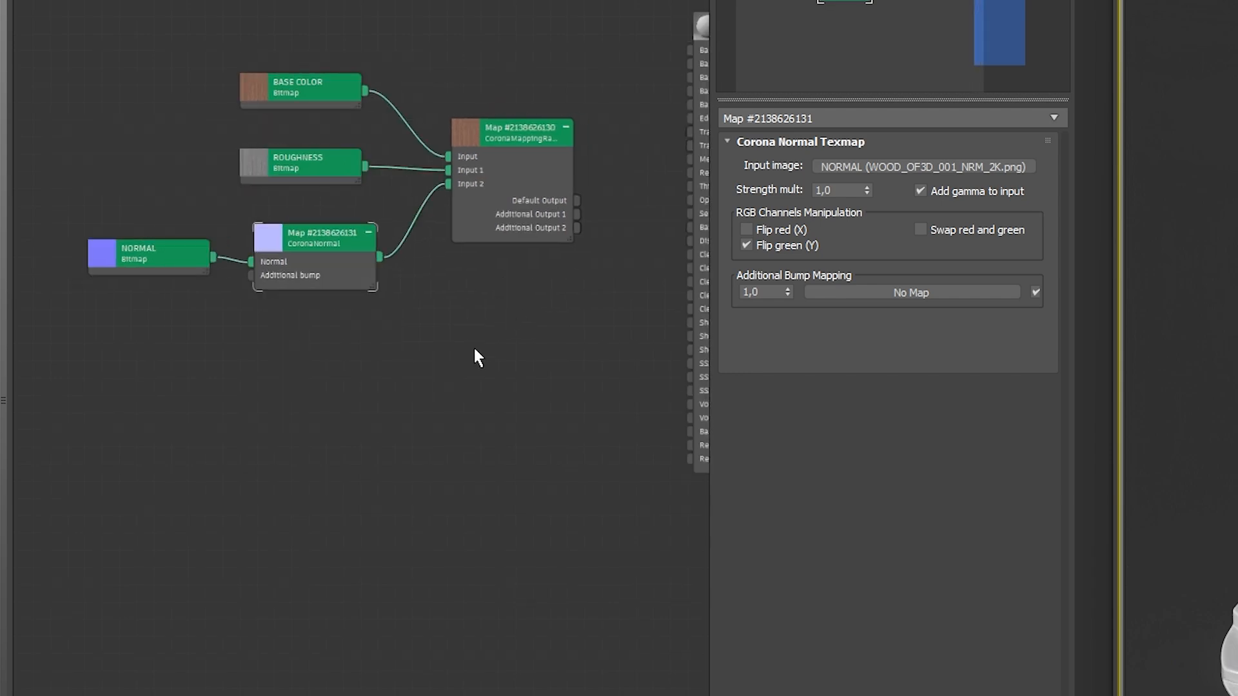
left_click_drag(523, 163, 537, 148)
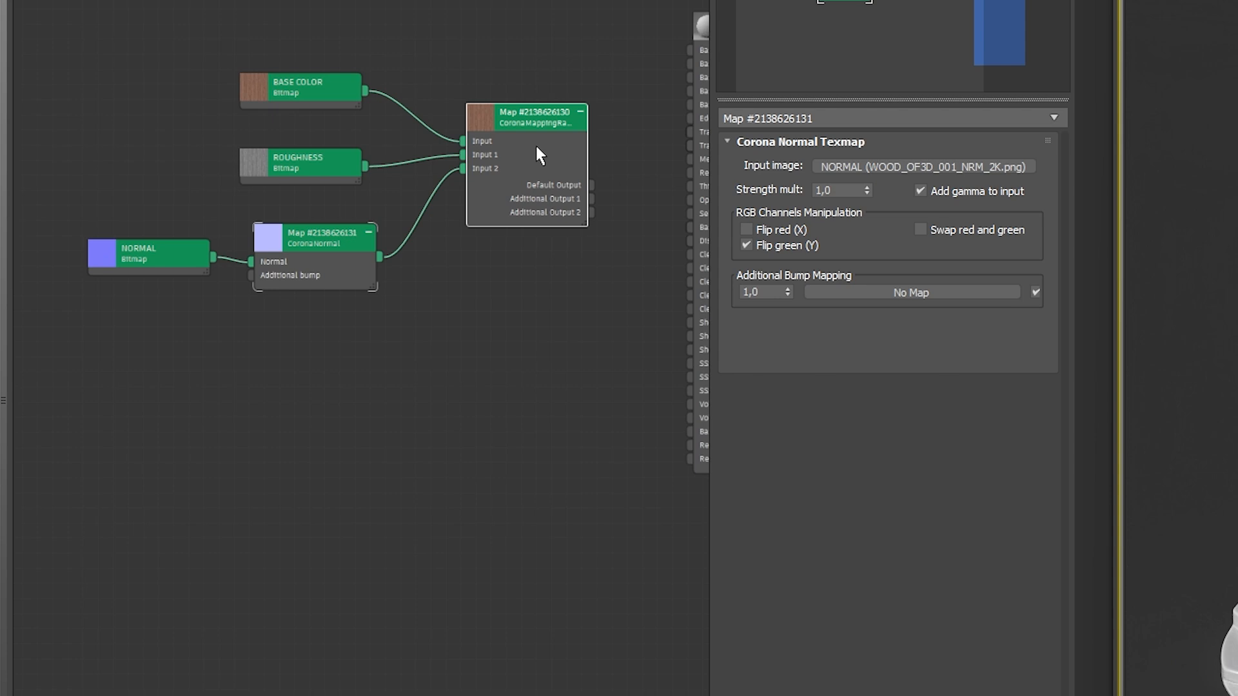
left_click_drag(323, 342, 172, 67)
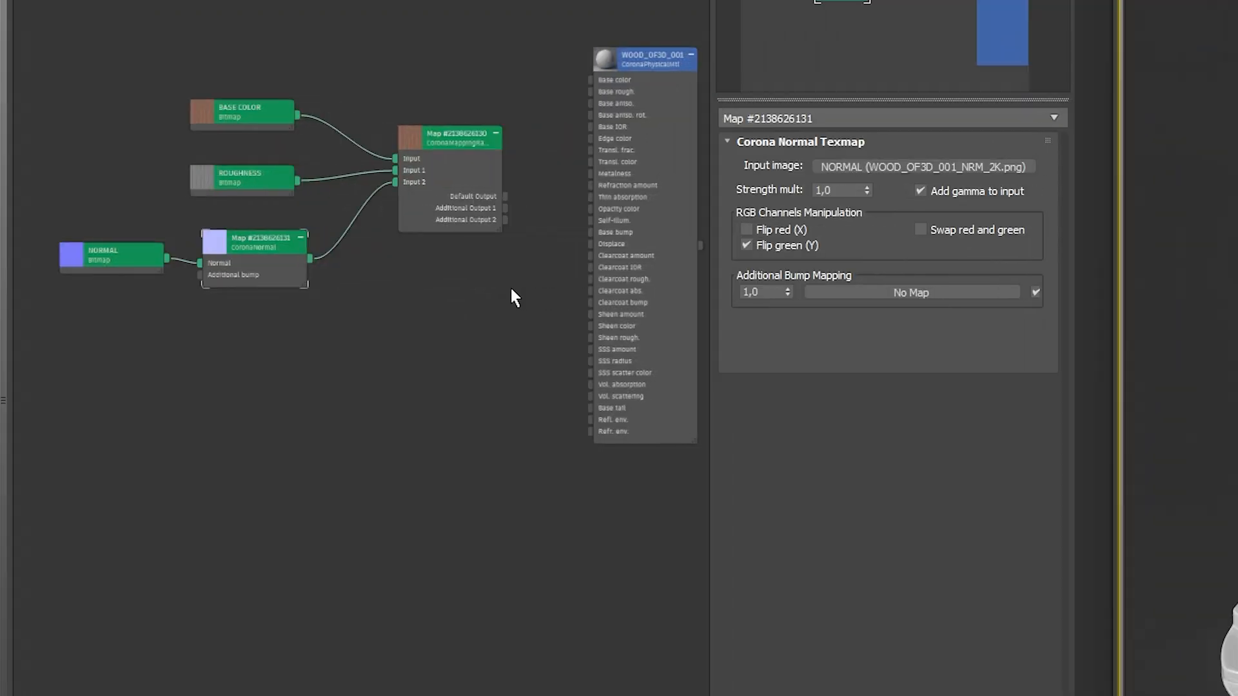
- Reposition the CoronaMappingRandomizer node, add a CoronaMultiMap between it and the WOOD_OF3D_001 material, and show the new map's parameters
left_click_drag(439, 167, 462, 150)
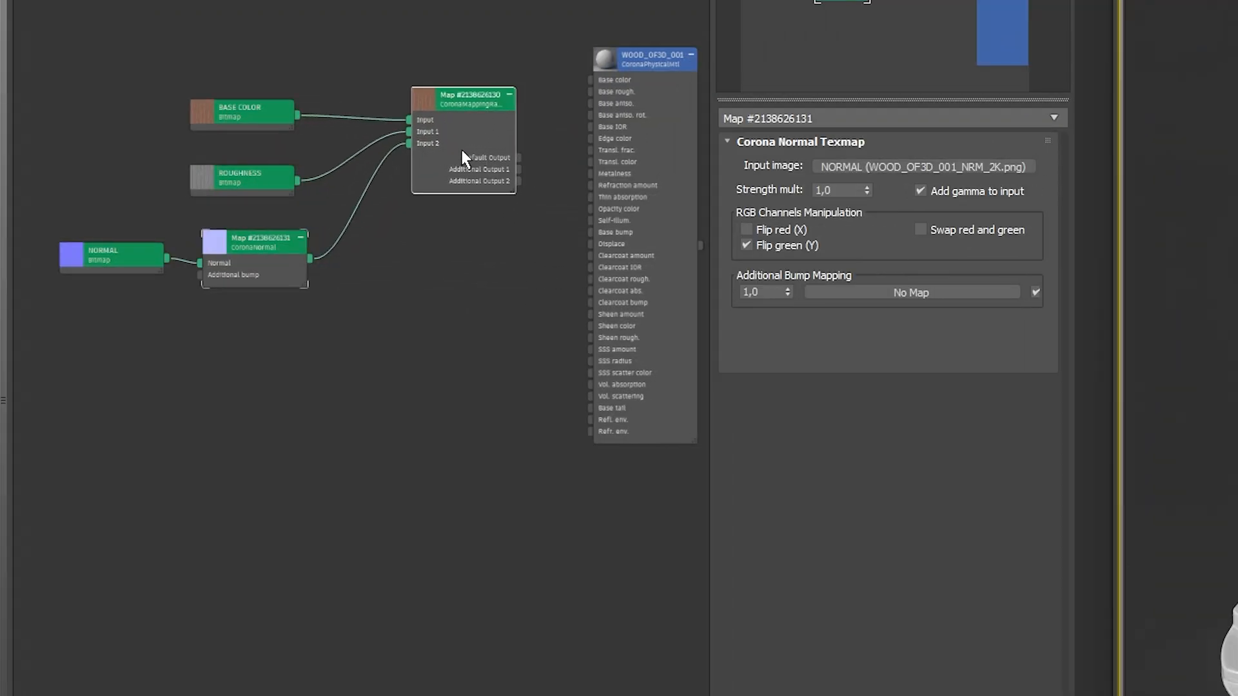
middle_click_drag(581, 259, 558, 257)
middle_click_drag(559, 258, 444, 257)
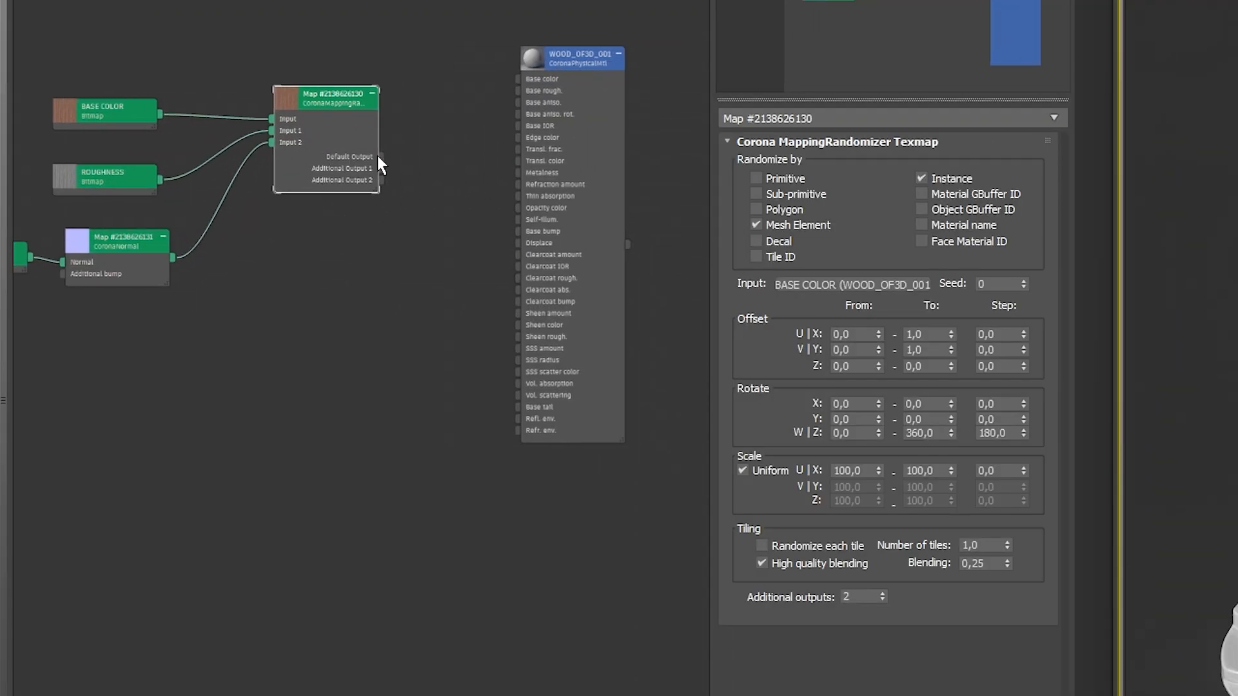
scroll(379, 157, "up", 1)
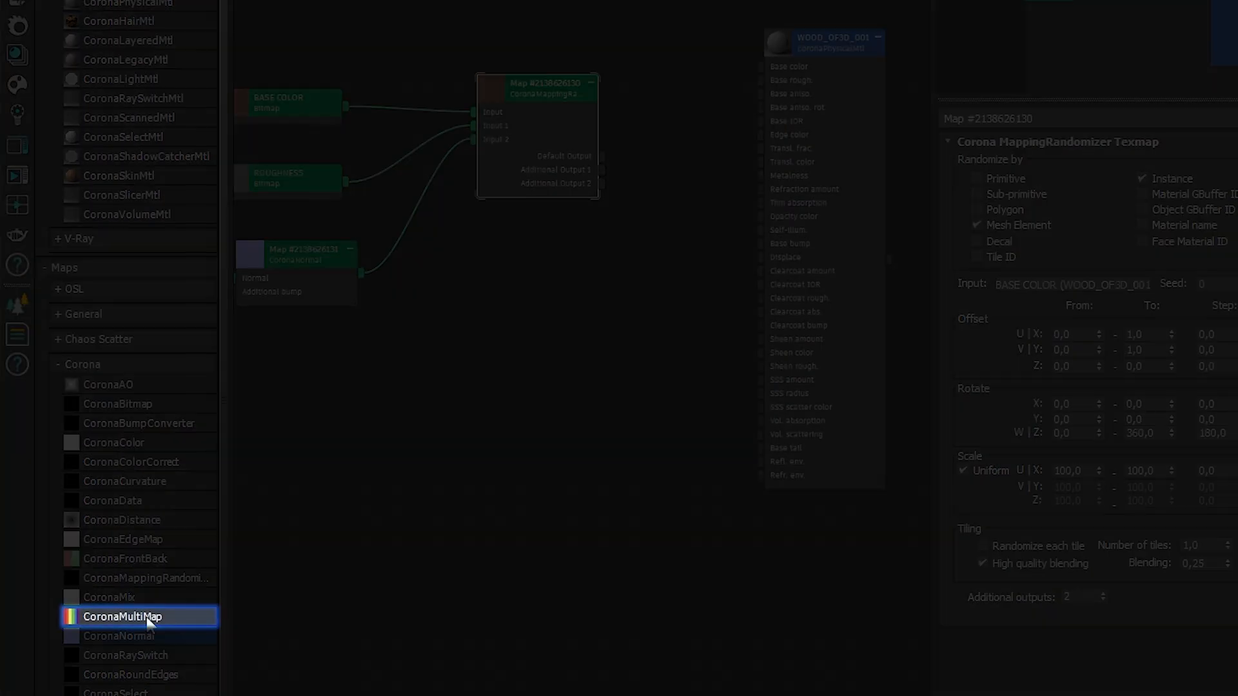
left_click_drag(146, 620, 598, 180)
double_click(599, 187)
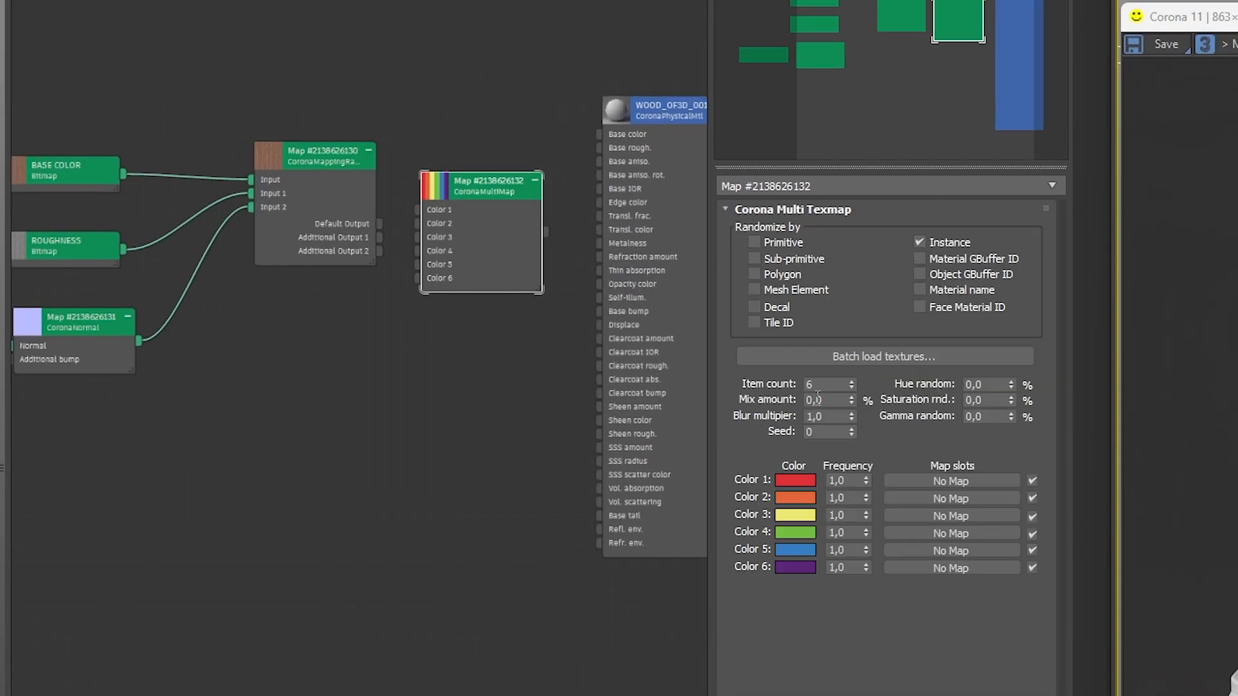
- Set the CoronaMultiMap's item count to 1 and connect the randomizer's Default Output to its Color 1 input
double_click(818, 386)
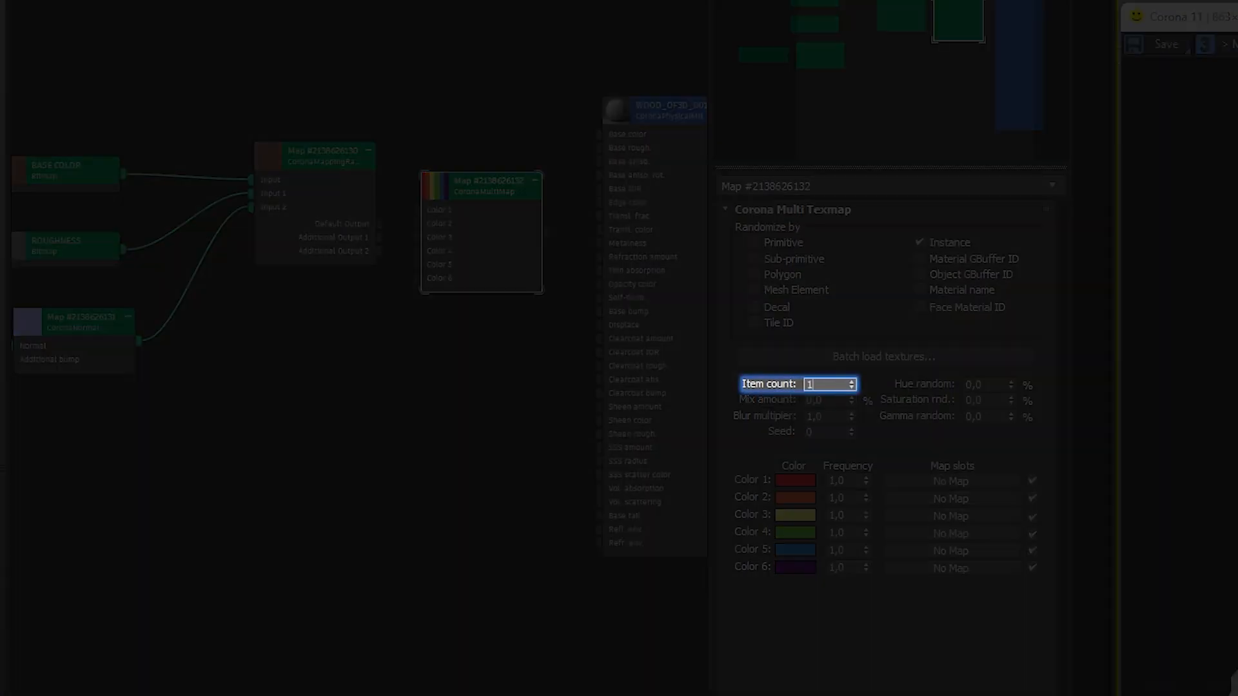
type("1")
key("Return")
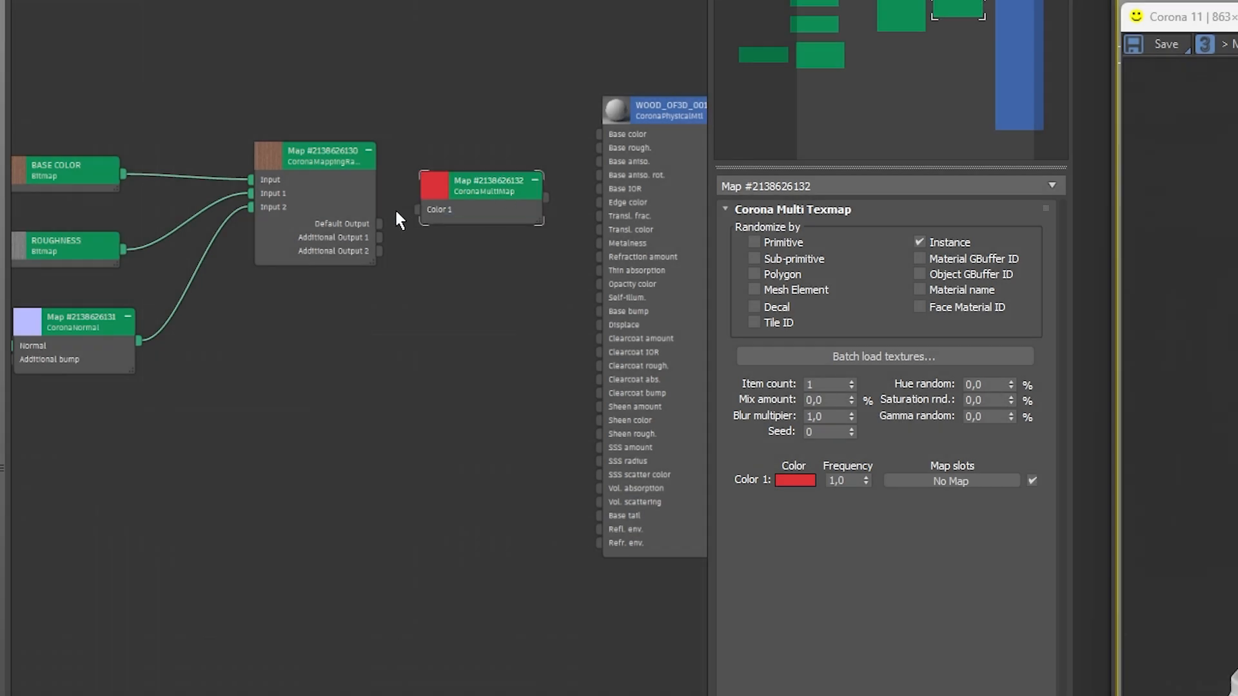
left_click_drag(380, 224, 456, 220)
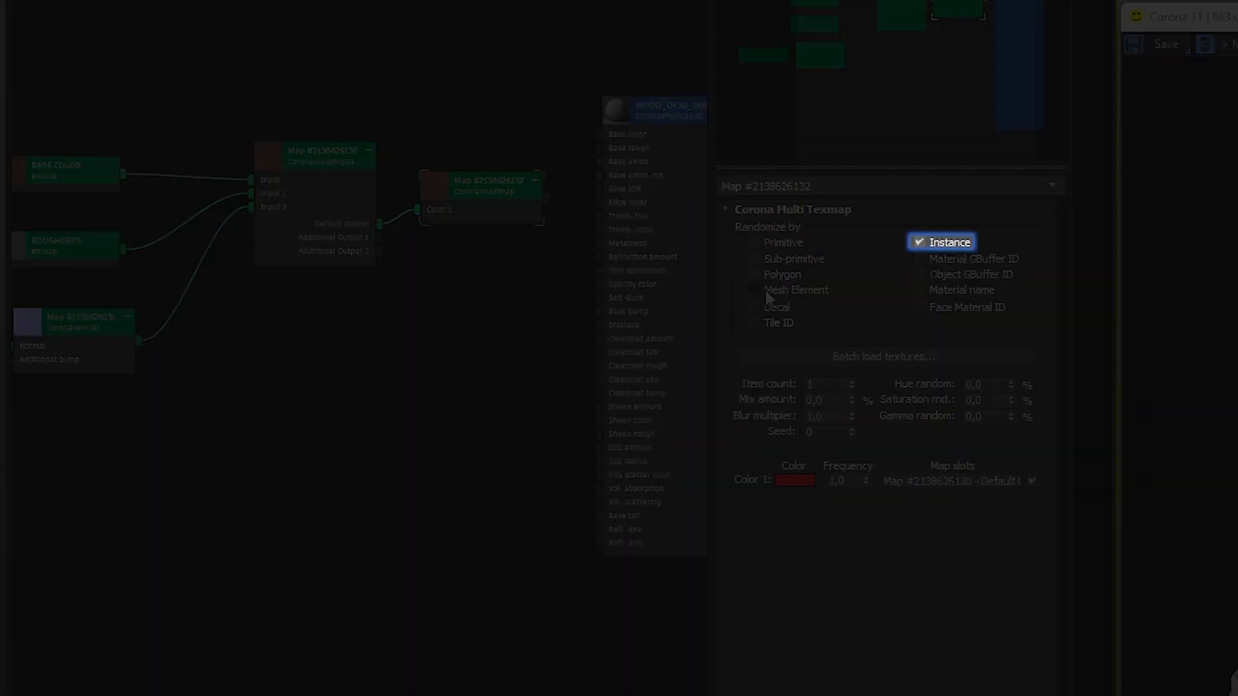
- Also randomize the CoronaMultiMap by Mesh Element, with hue random 0,5 %, saturation random 2,0 % and gamma random 0,5 %
left_click(767, 295)
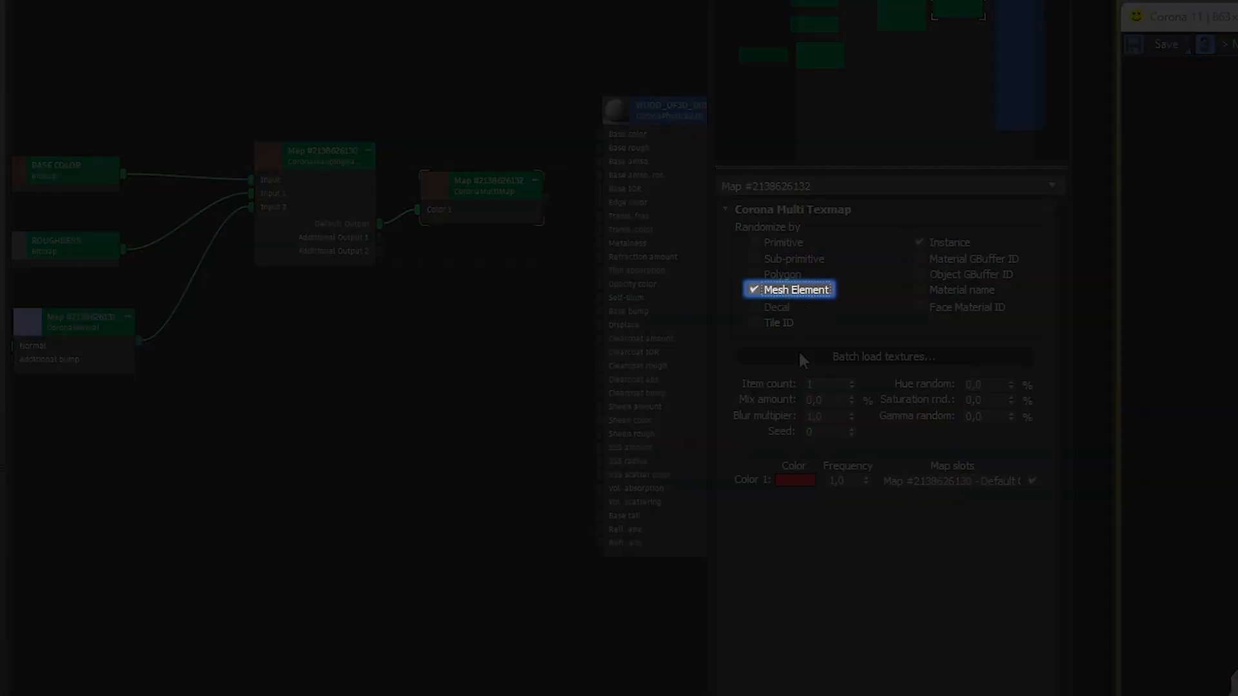
type("0,5")
key("Return")
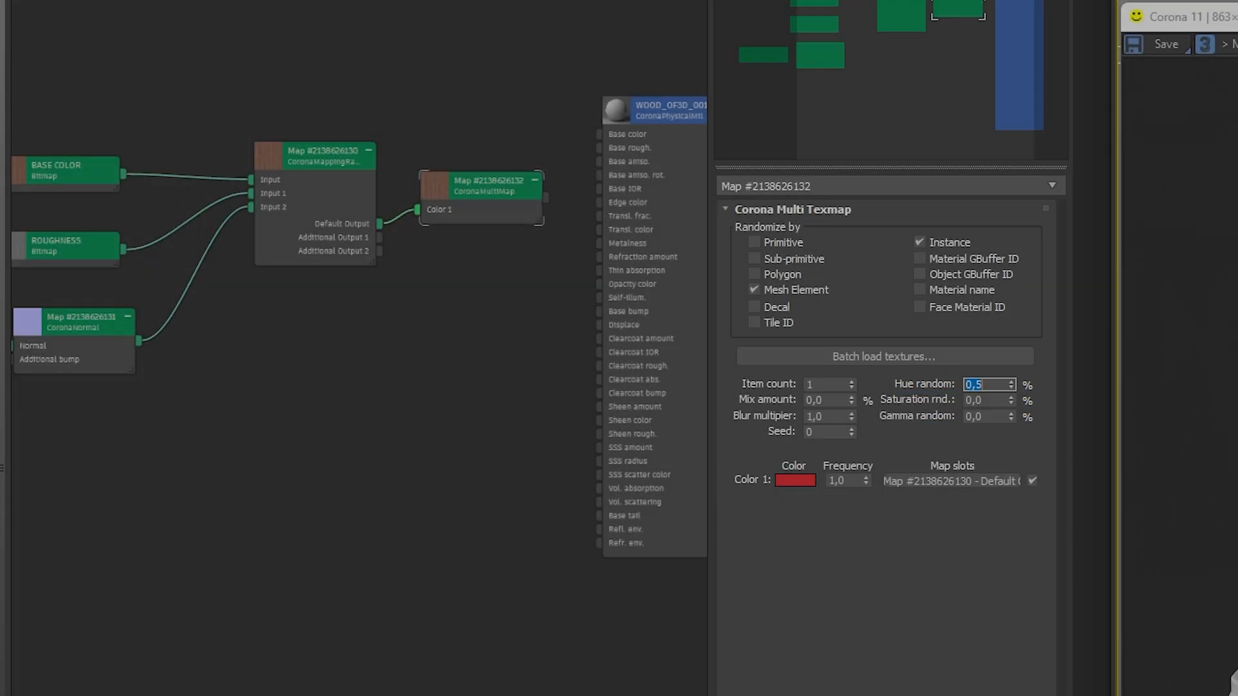
double_click(991, 400)
type("2")
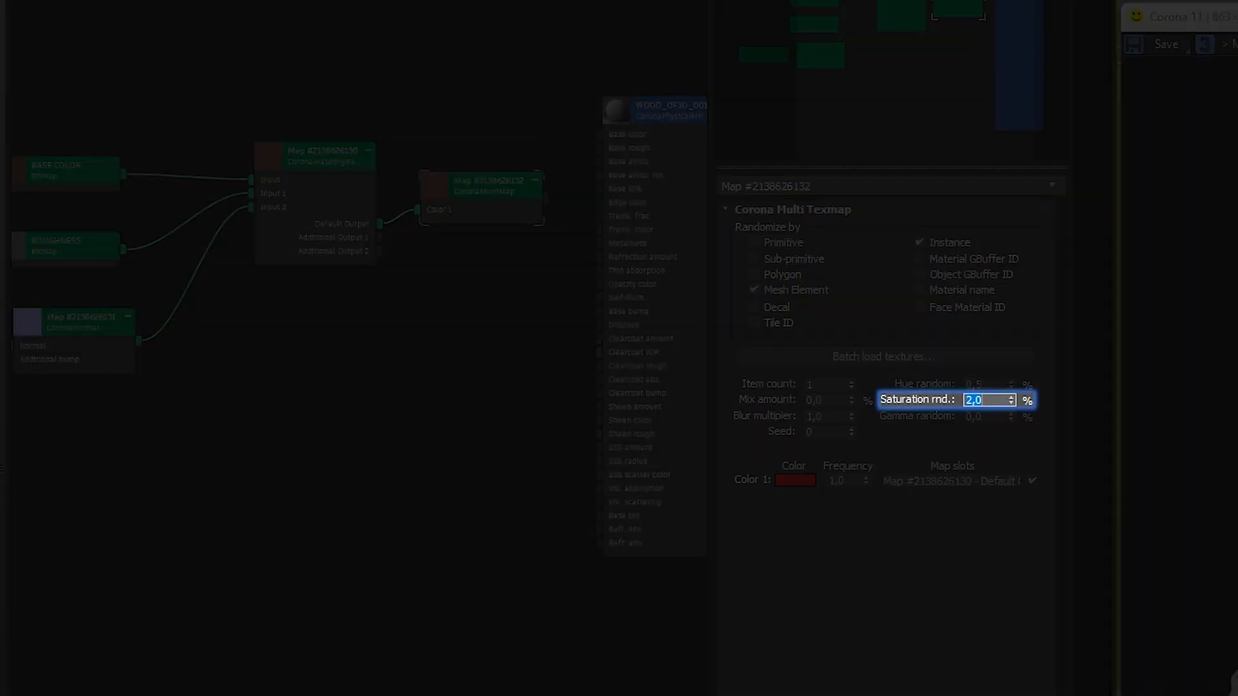
key("Return")
double_click(999, 416)
type("0,5")
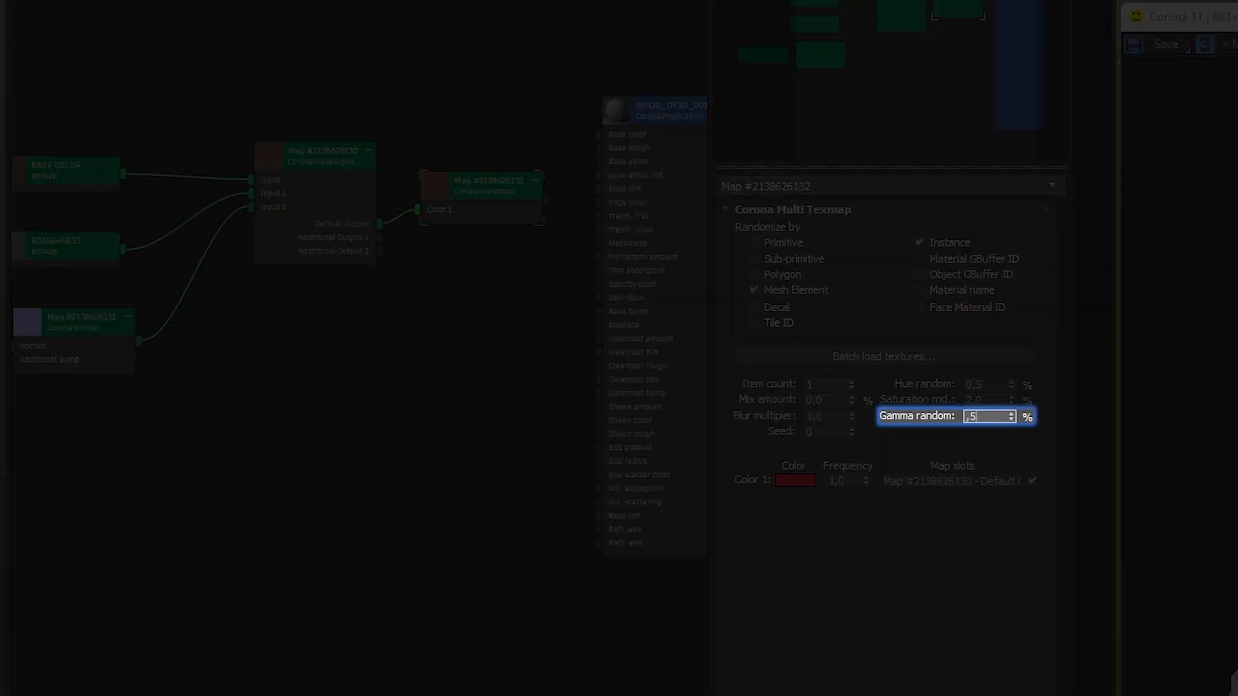
key("Return")
- Connect the CoronaMultiMap to WOOD_OF3D_001's Base color, Additional Output 1 to Base rough. and Additional Output 2 to Base bump
middle_click_drag(510, 171, 481, 215)
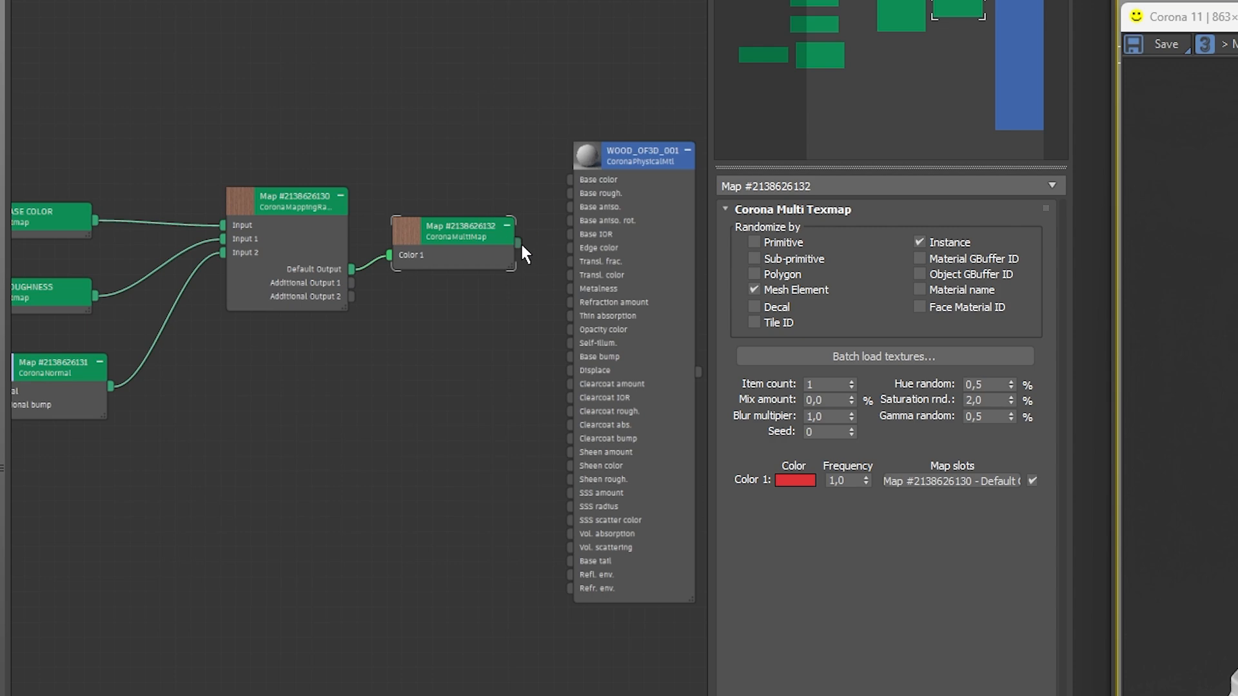
left_click_drag(487, 221, 487, 162)
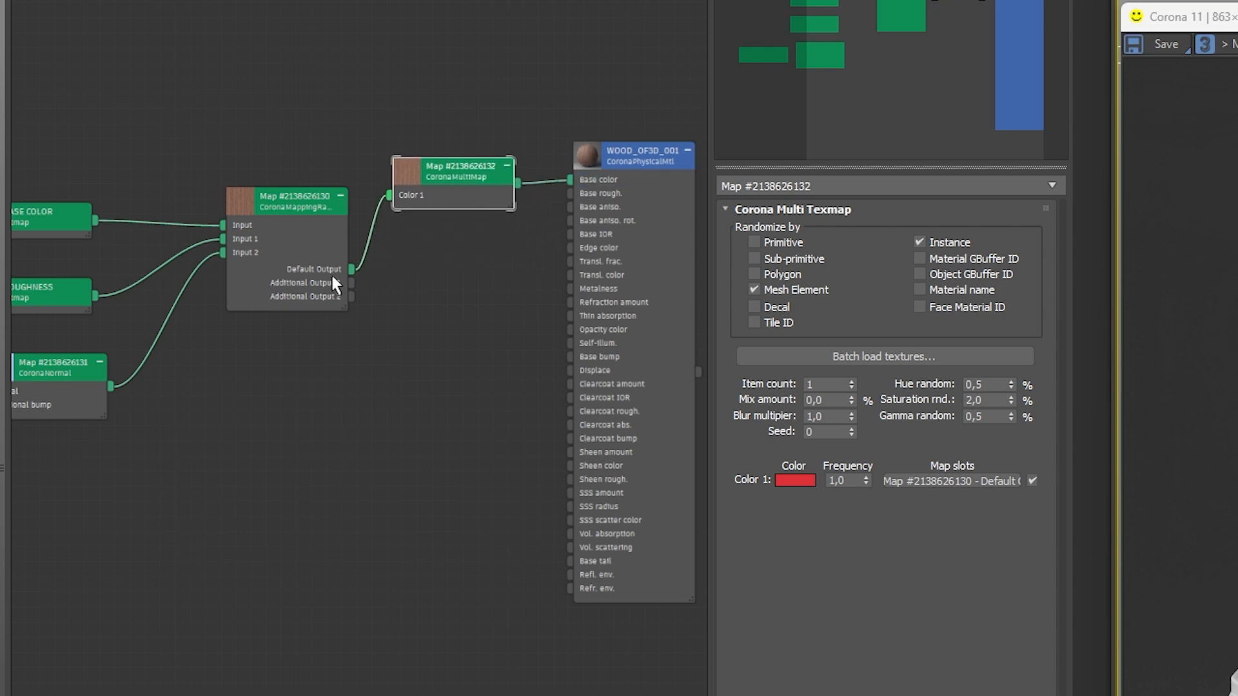
left_click_drag(354, 283, 596, 196)
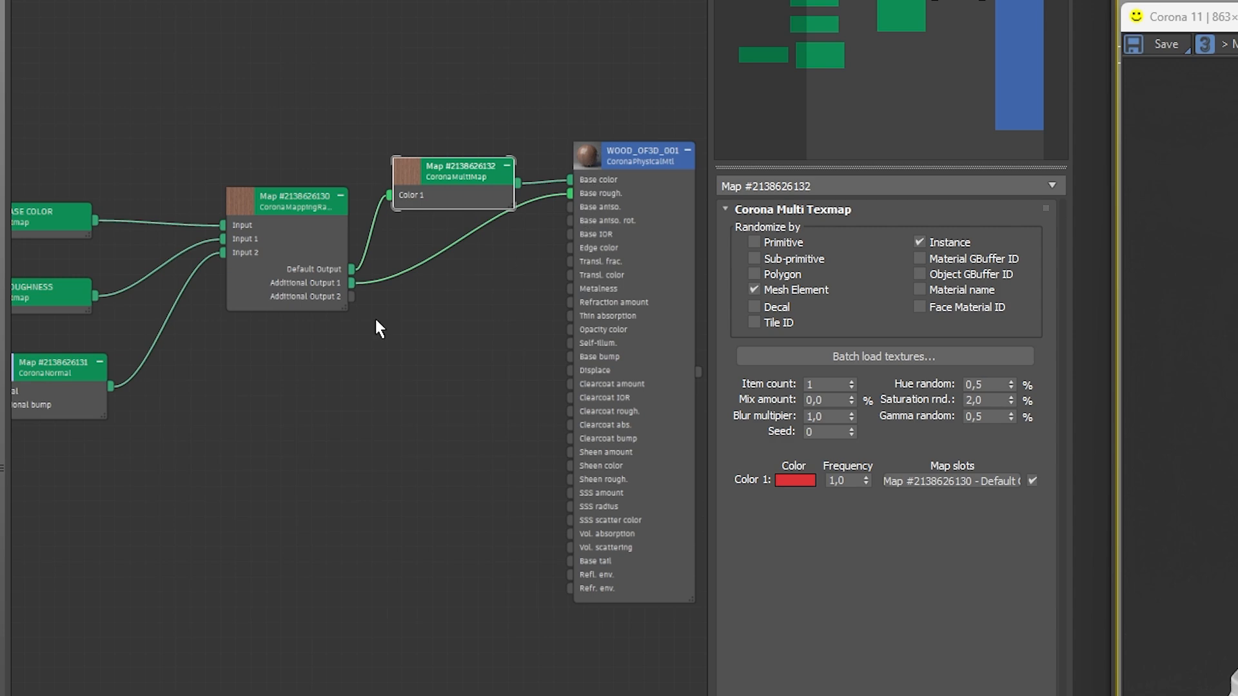
left_click_drag(349, 296, 593, 357)
- Show the WOOD_OF3D_001 material's parameters and stop the interactive render of the shader ball
middle_click_drag(569, 397, 467, 385)
left_click(577, 277)
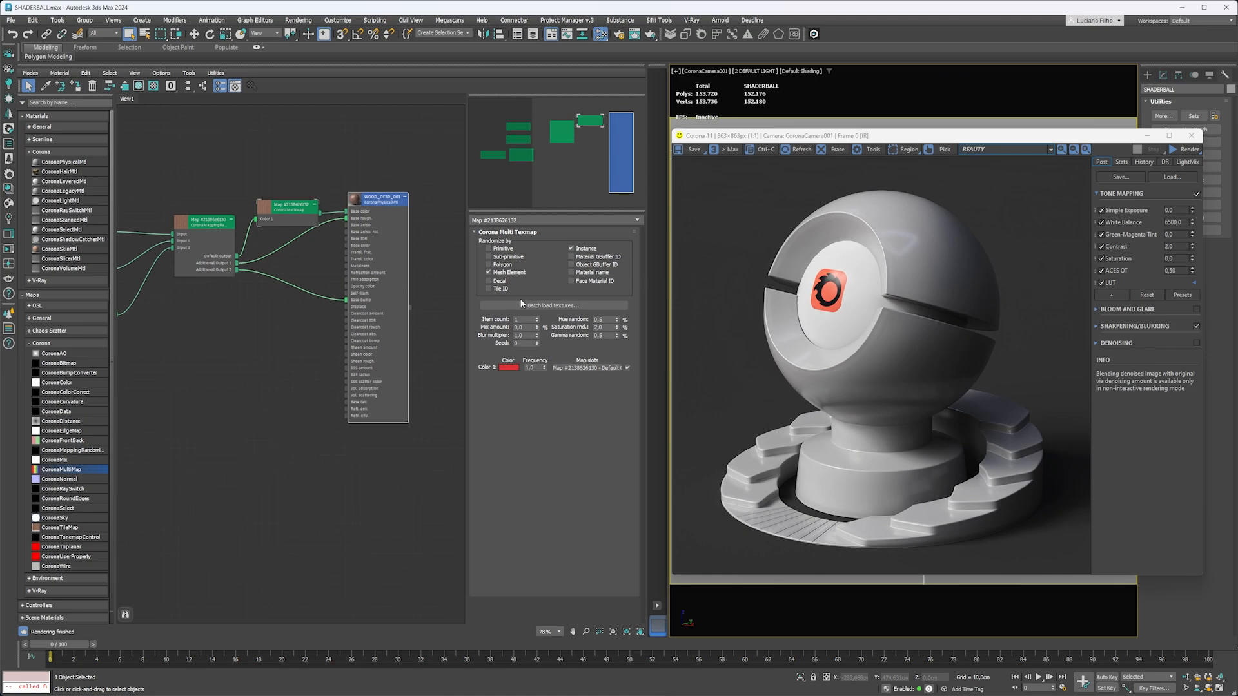
double_click(393, 304)
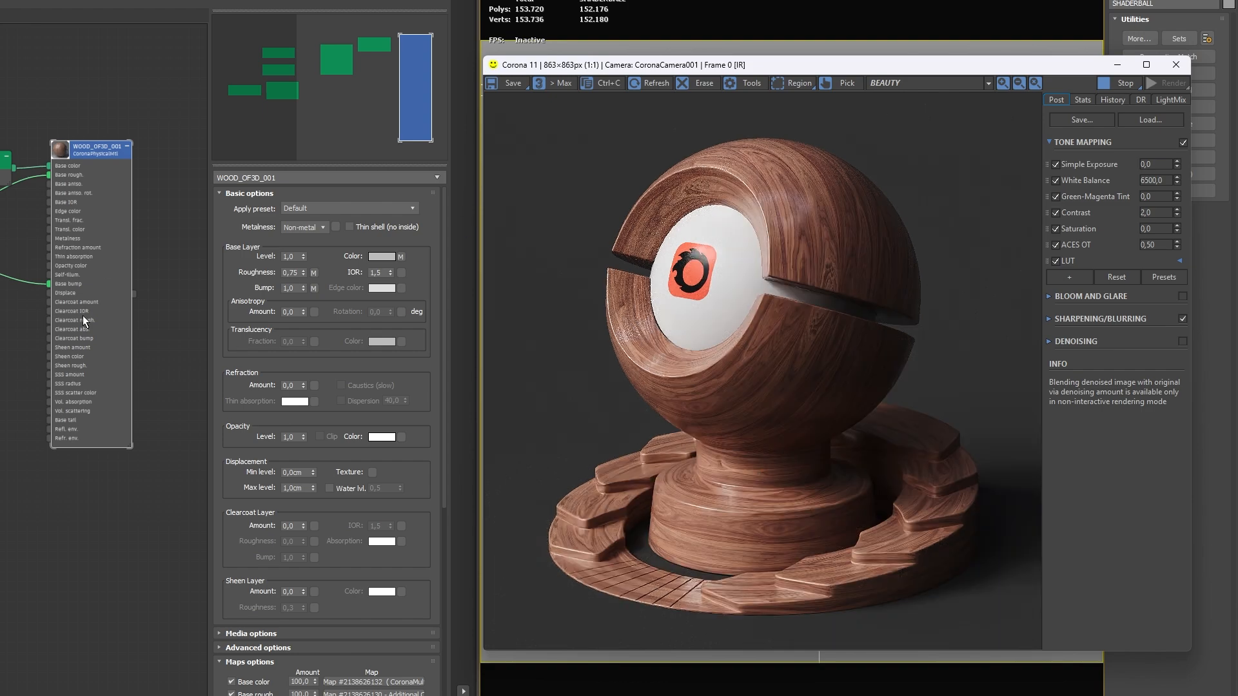
left_click(1099, 86)
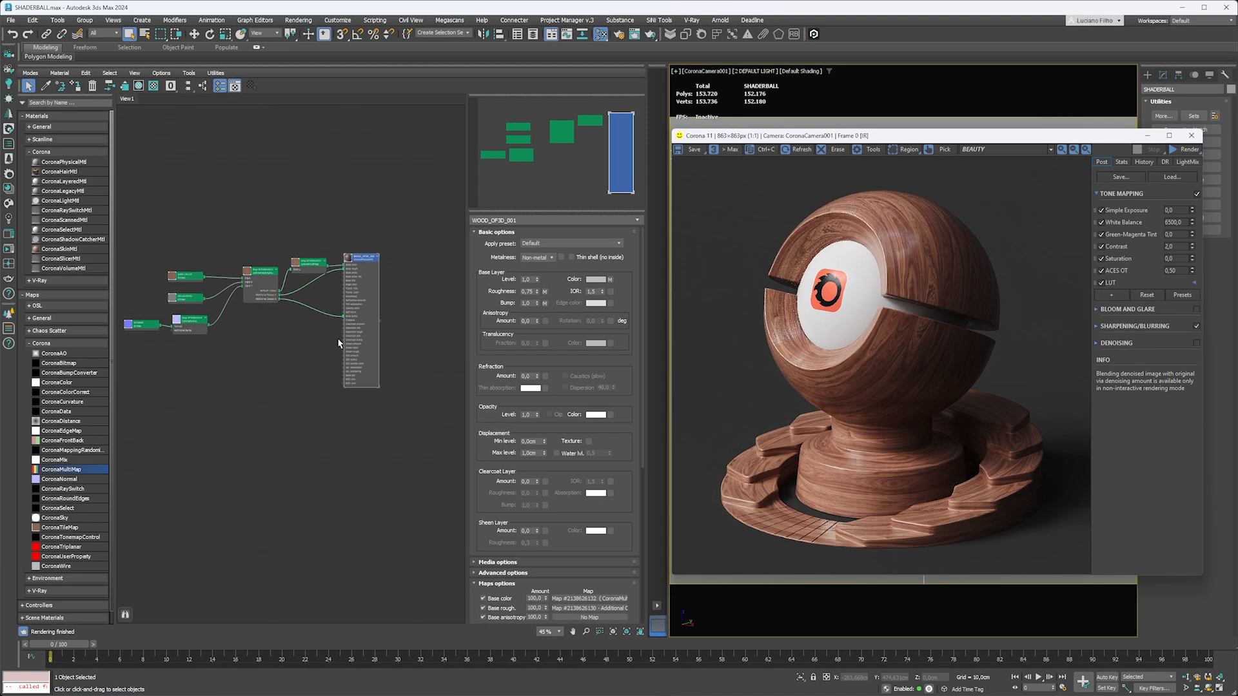
scroll(338, 343, "down", 2)
middle_click_drag(284, 359, 282, 299)
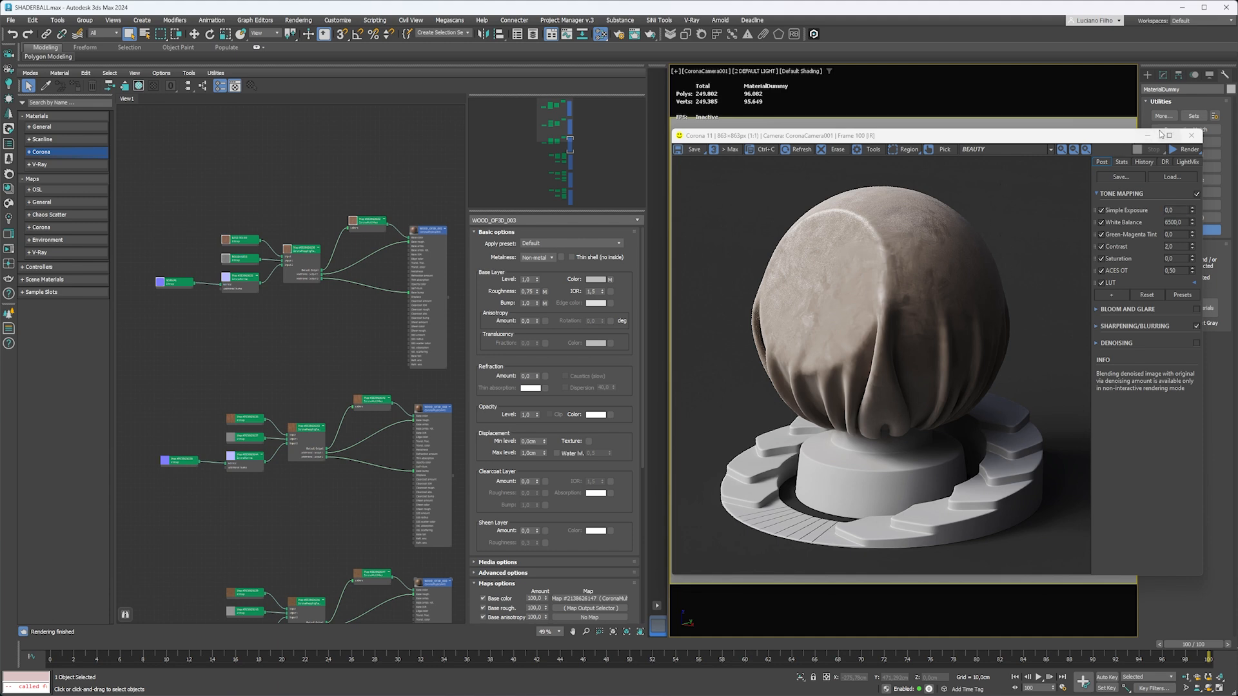
- Close the Corona frame buffer and delete the selected MaterialDummy object from the scene
left_click(1191, 135)
key("Delete")
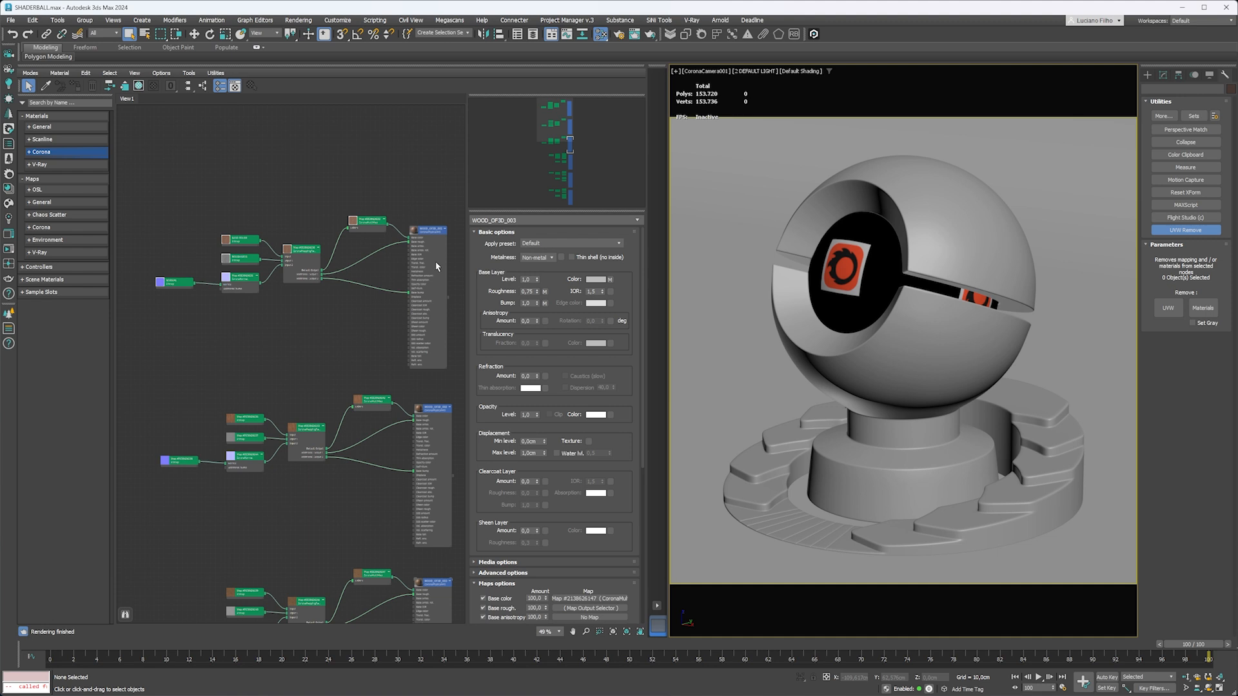
- Show the WOOD_OF3D_001 parameters and review the names of all wood and fabric material nodes in the graph
double_click(436, 263)
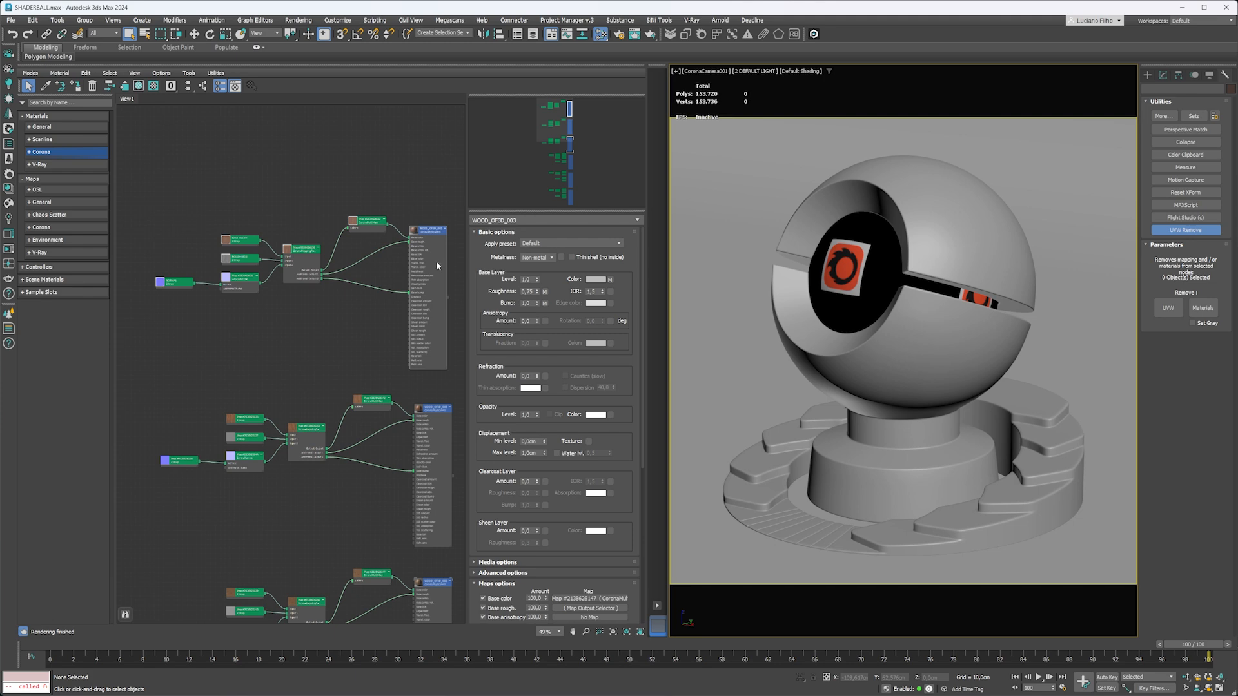
middle_click_drag(437, 281, 424, 278)
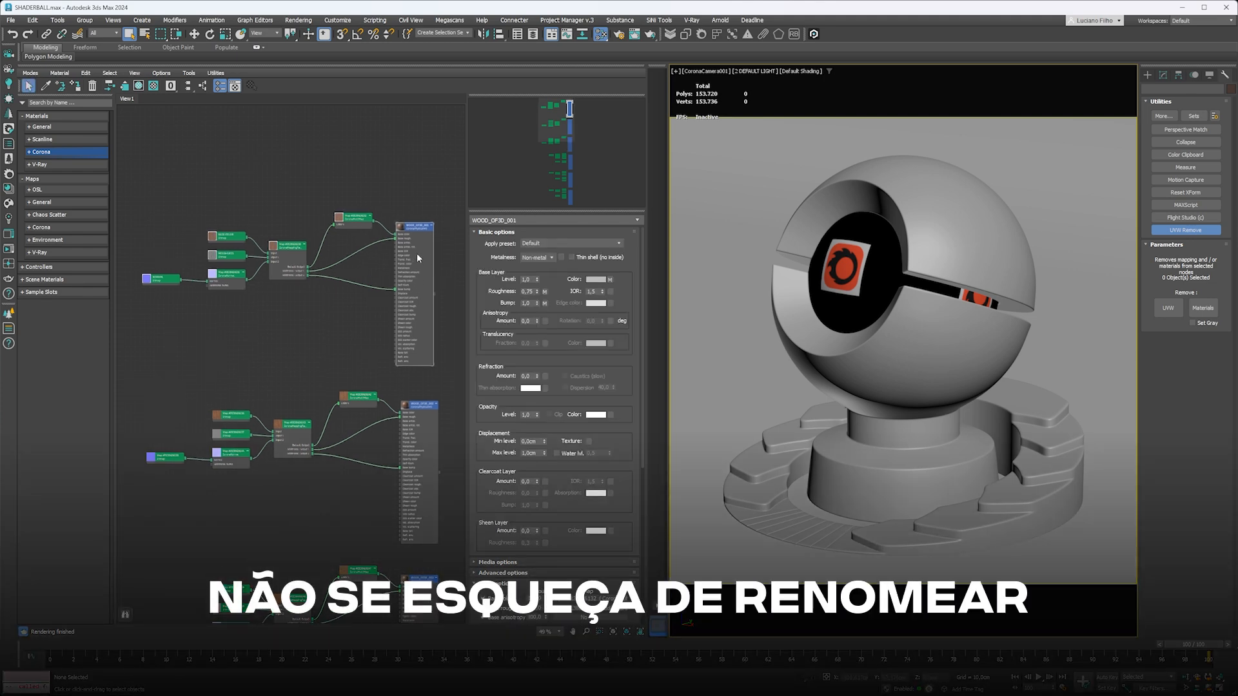
scroll(417, 252, "up", 4)
middle_click_drag(359, 305, 357, 303)
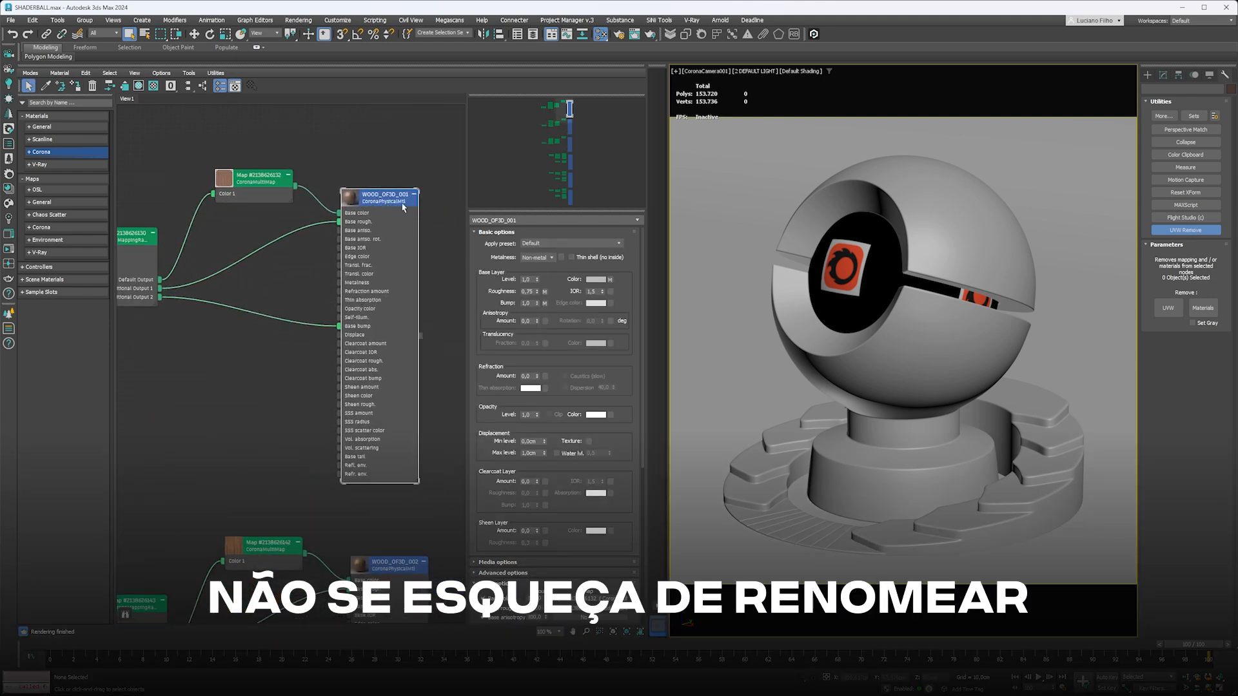
middle_click_drag(355, 229, 342, 215)
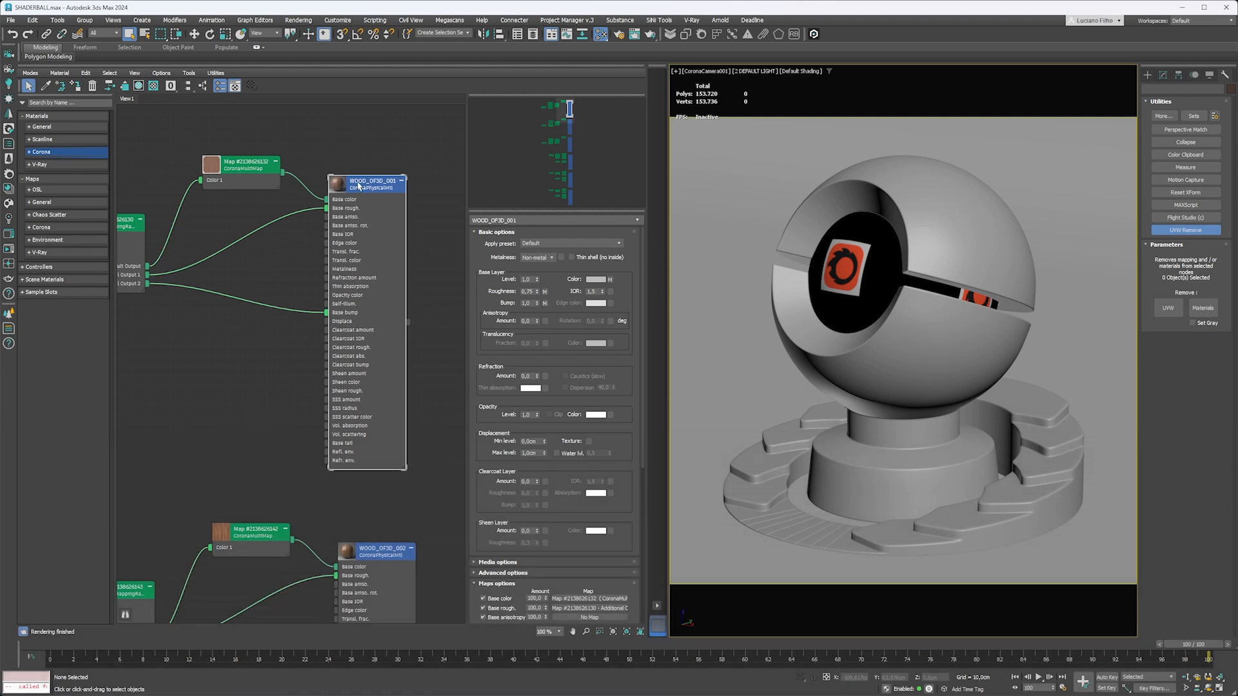
middle_click_drag(372, 576, 330, 354)
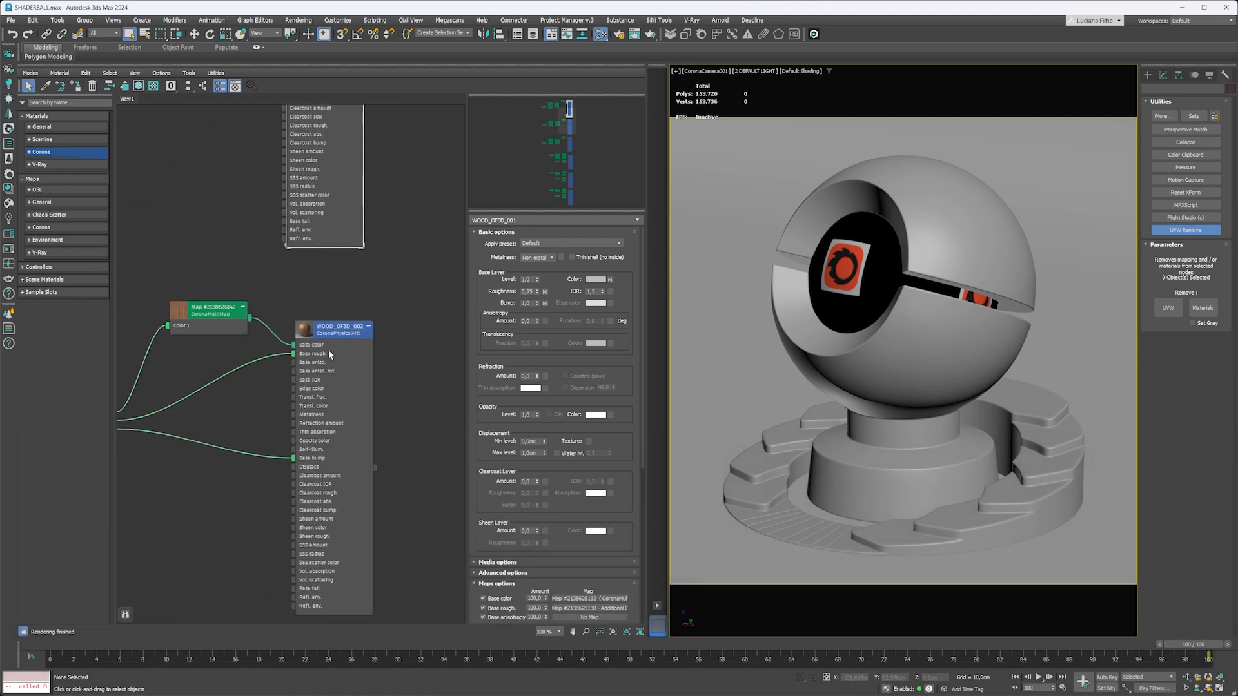
middle_click_drag(335, 568, 332, 237)
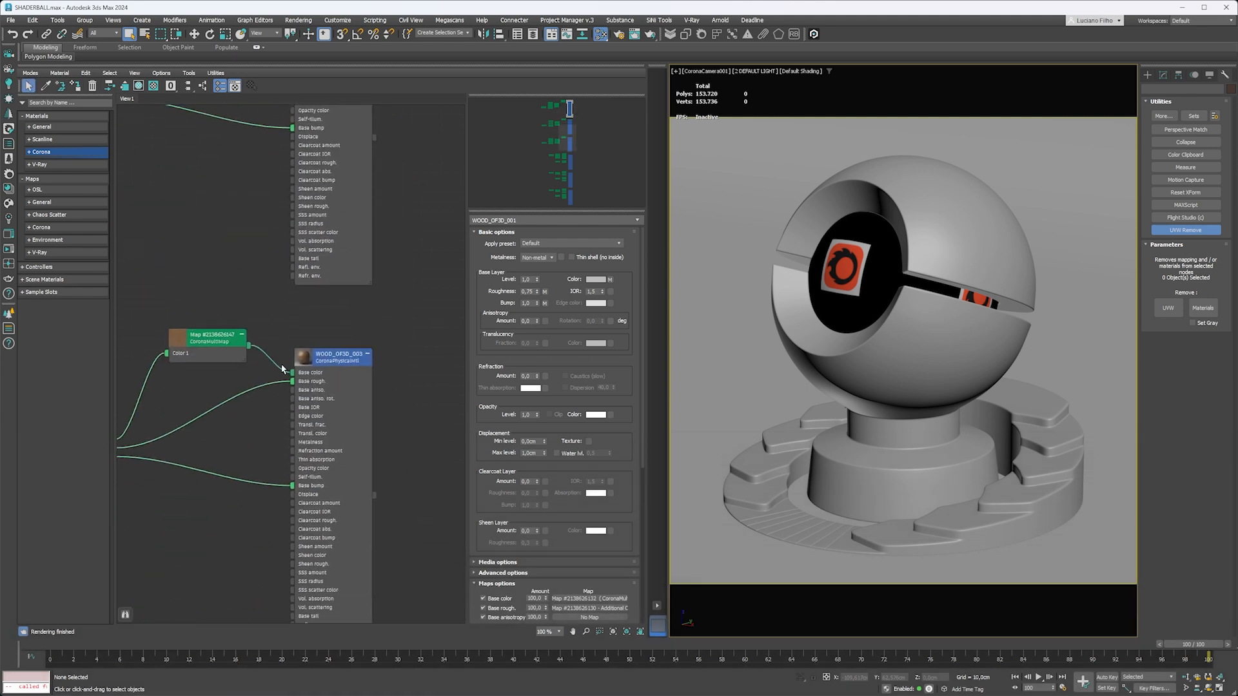
middle_click_drag(333, 550, 345, 207)
middle_click_drag(310, 476, 303, 351)
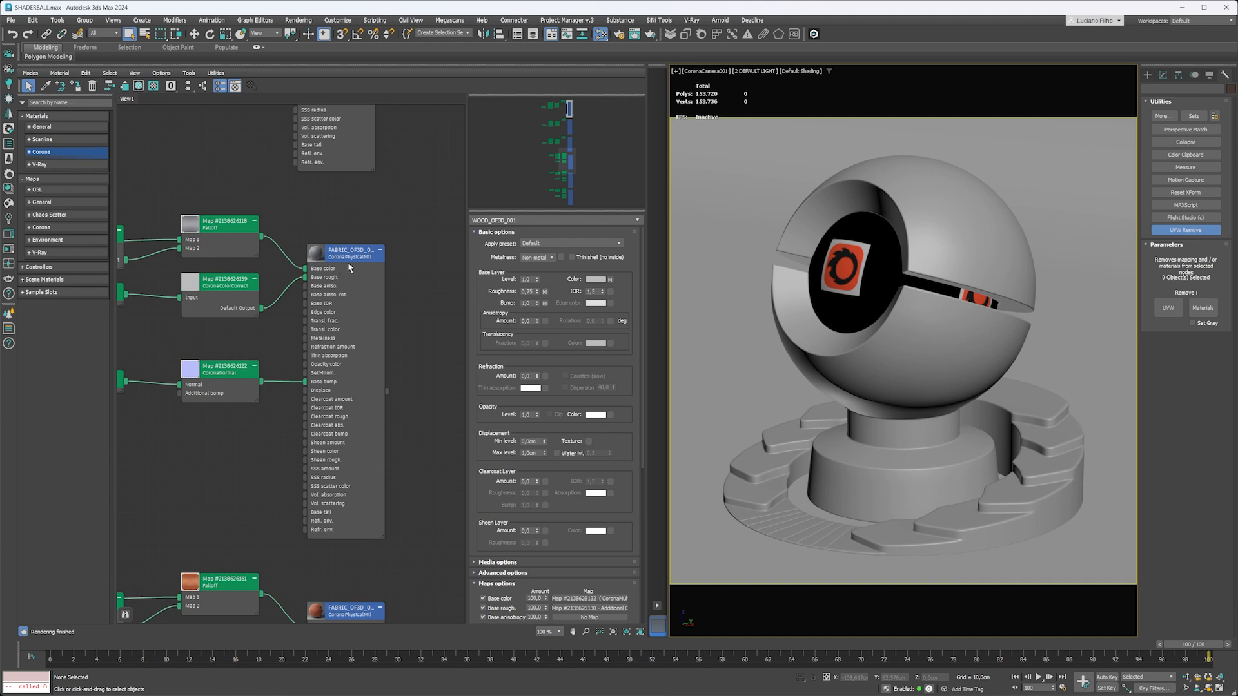
middle_click_drag(379, 418, 363, 174)
middle_click_drag(300, 488, 326, 359)
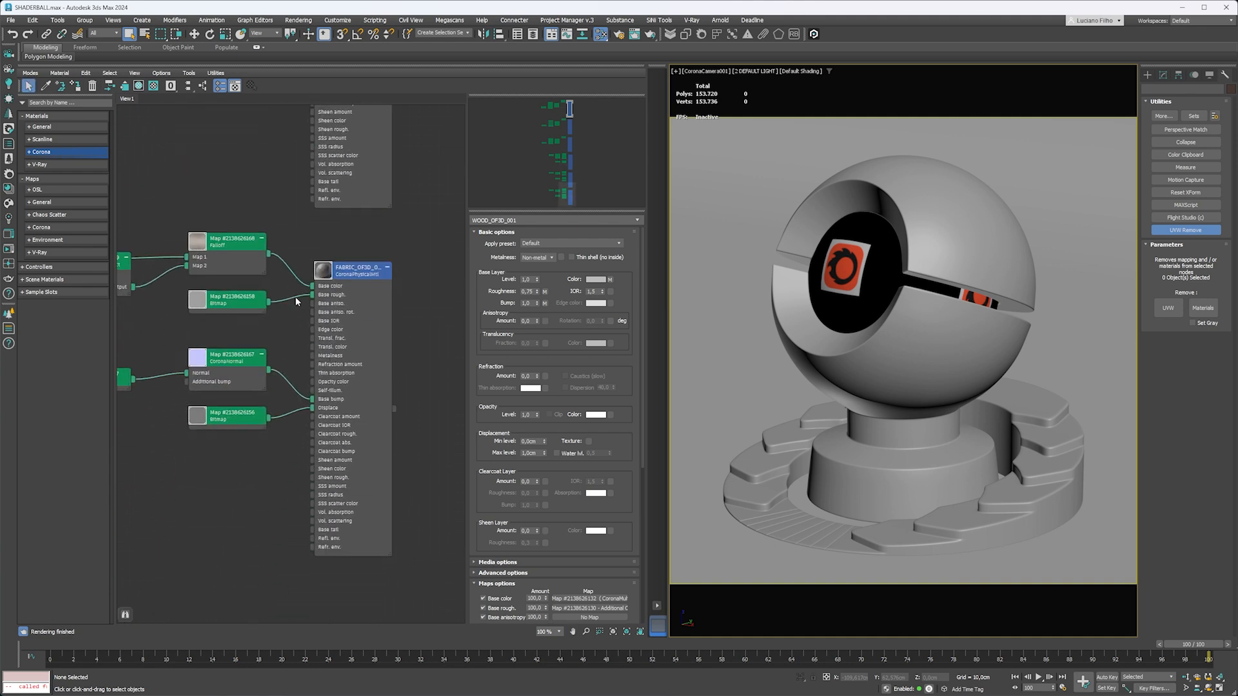
scroll(345, 316, "down", 6)
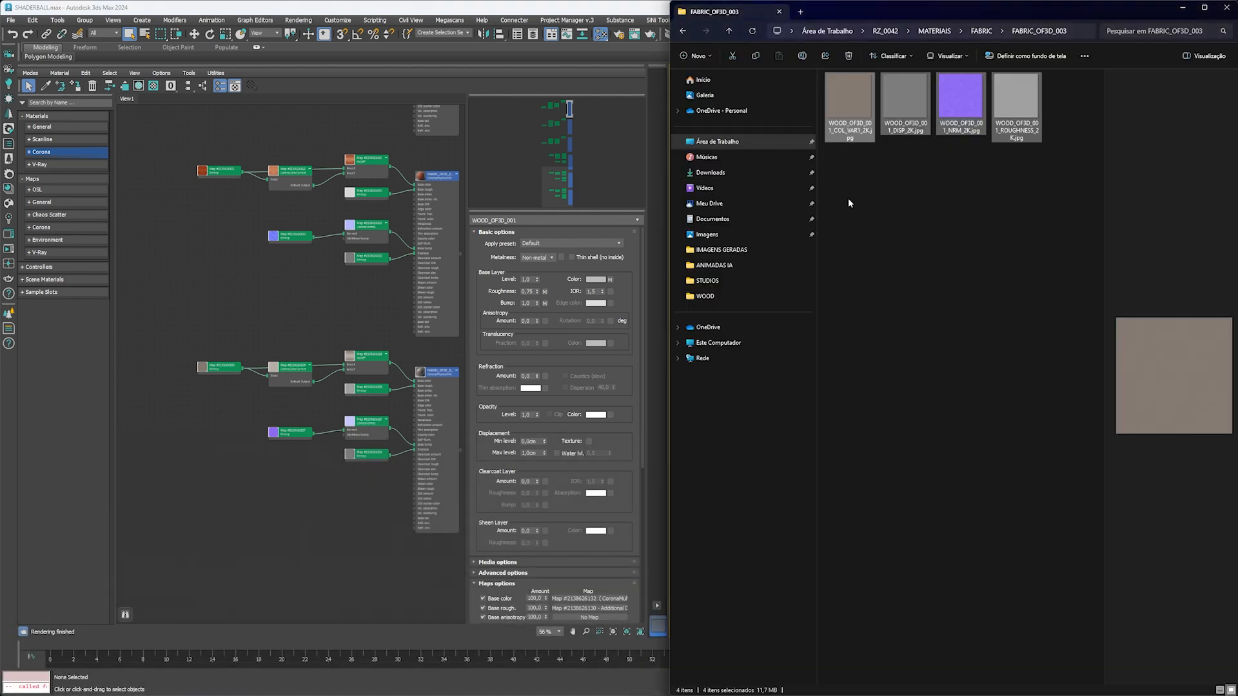
- Clear the file selection in the FABRIC_OF3D_003 folder, switch back to 3ds Max and inspect the red fabric's colour bitmap
left_click(867, 198)
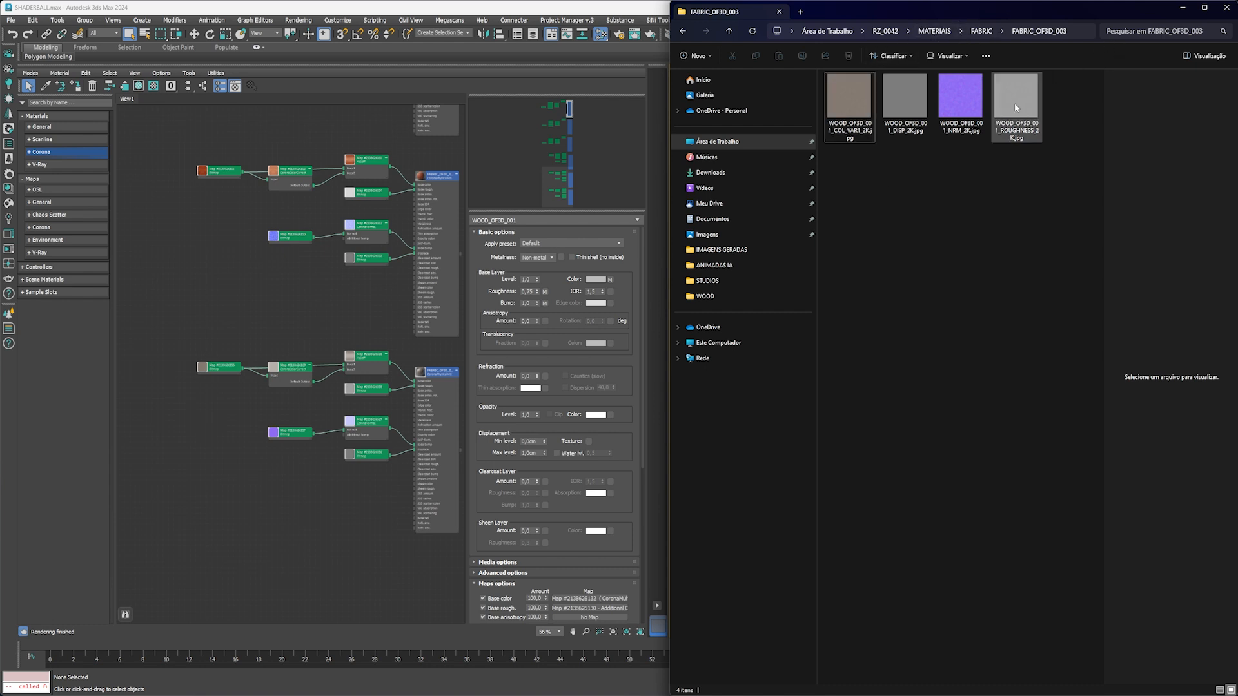
left_click(278, 256)
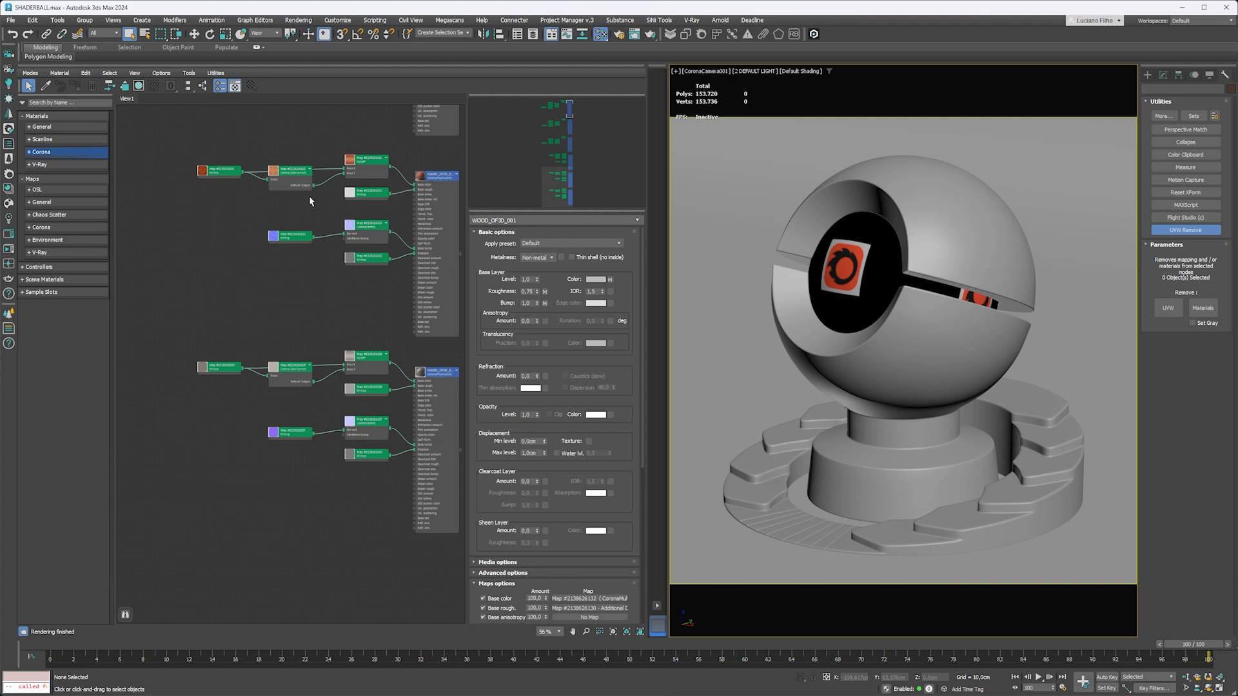
left_click(221, 174)
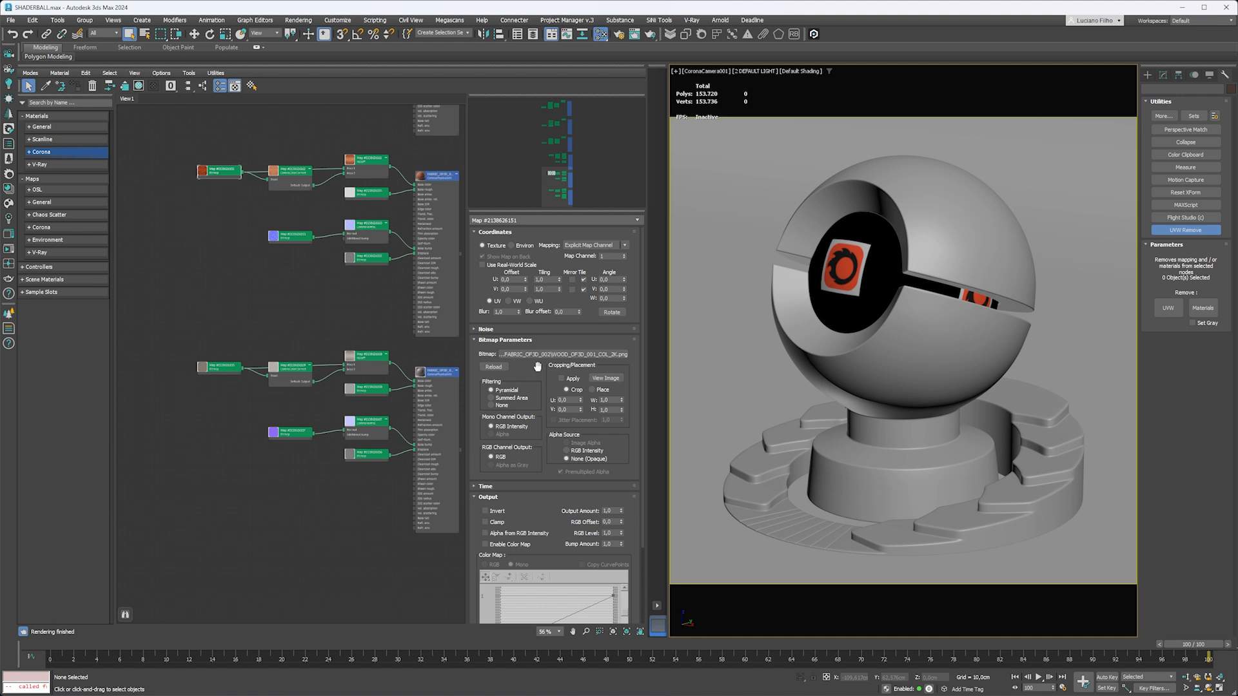
- Examine the node networks of the wood and fabric materials across the whole material graph
middle_click_drag(343, 299, 316, 326)
mouse_move(335, 266)
middle_mouse_down()
mouse_move(351, 437)
mouse_move(337, 335)
mouse_move(327, 461)
middle_mouse_up()
middle_click_drag(288, 332, 286, 381)
middle_click_drag(274, 241, 289, 414)
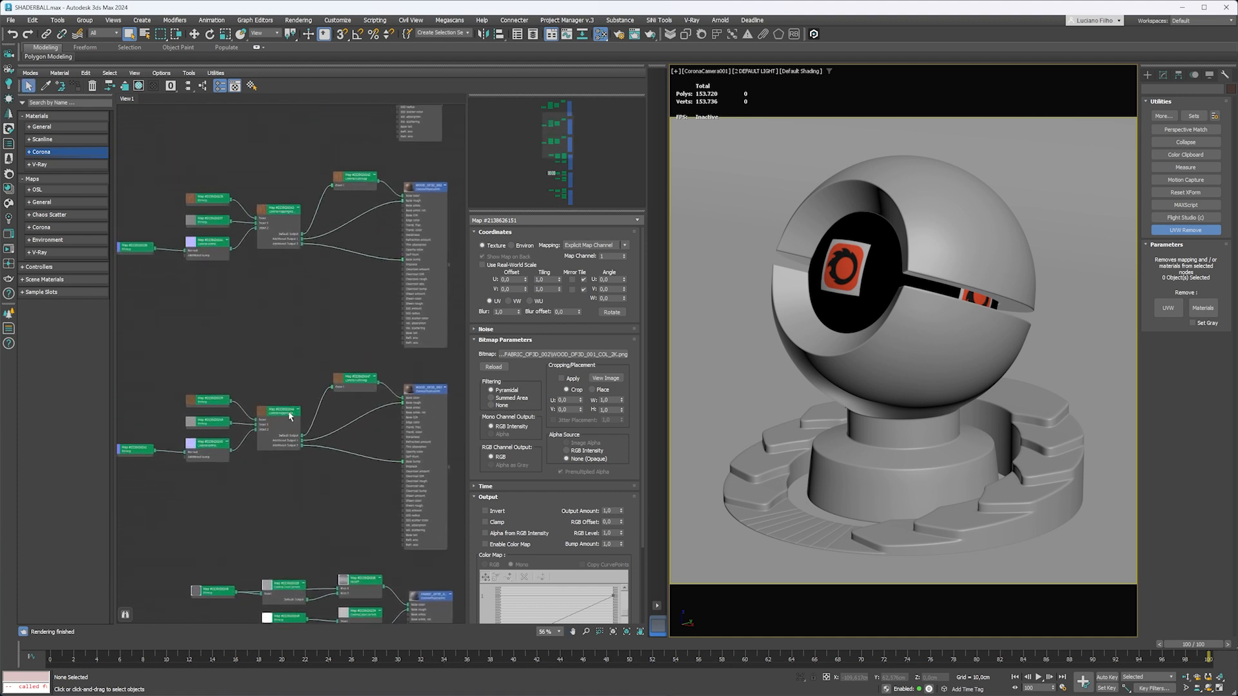
scroll(292, 298, "down", 1)
middle_click_drag(297, 277, 330, 388)
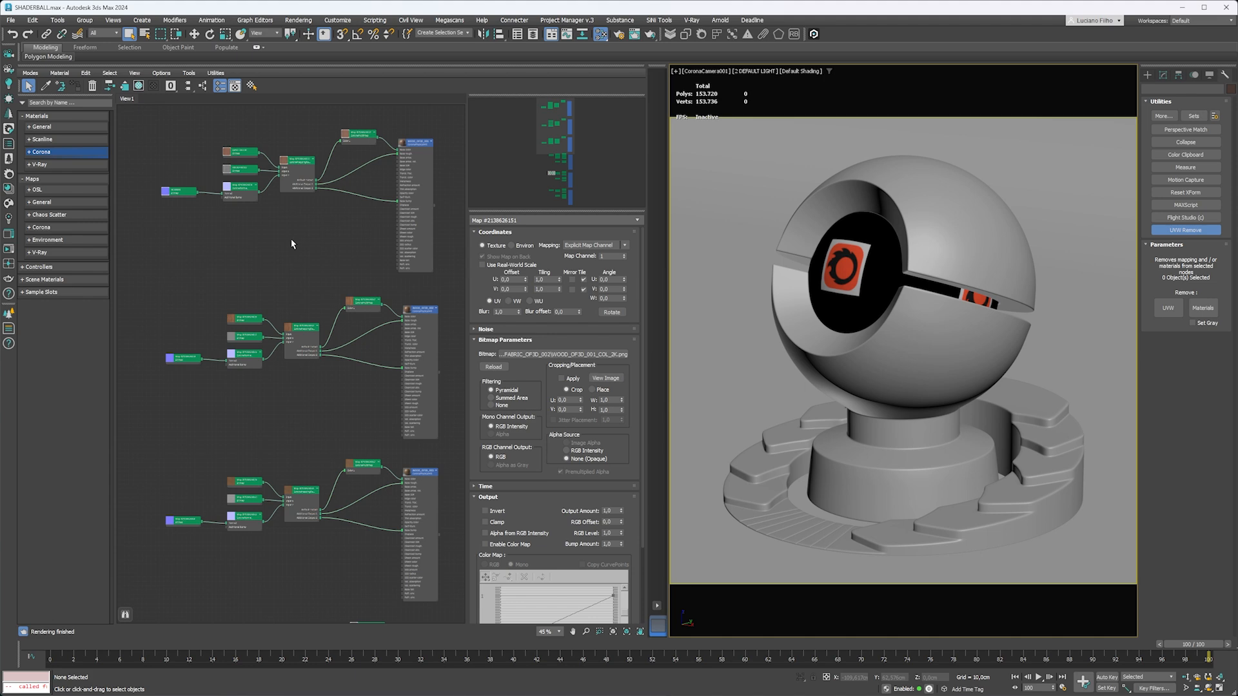
middle_click_drag(301, 290, 295, 260)
middle_click_drag(337, 375, 318, 201)
middle_click_drag(296, 434, 260, 371)
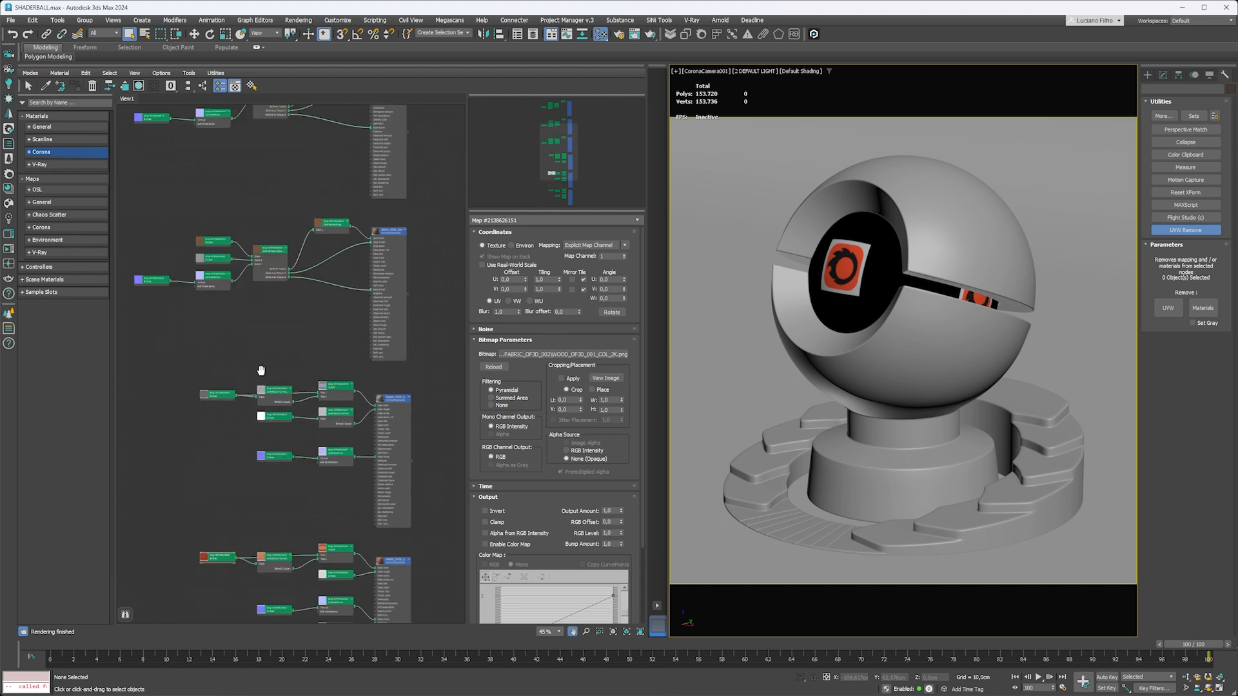
middle_click_drag(264, 175, 276, 436)
middle_click_drag(302, 215, 319, 323)
scroll(291, 353, "up", 2)
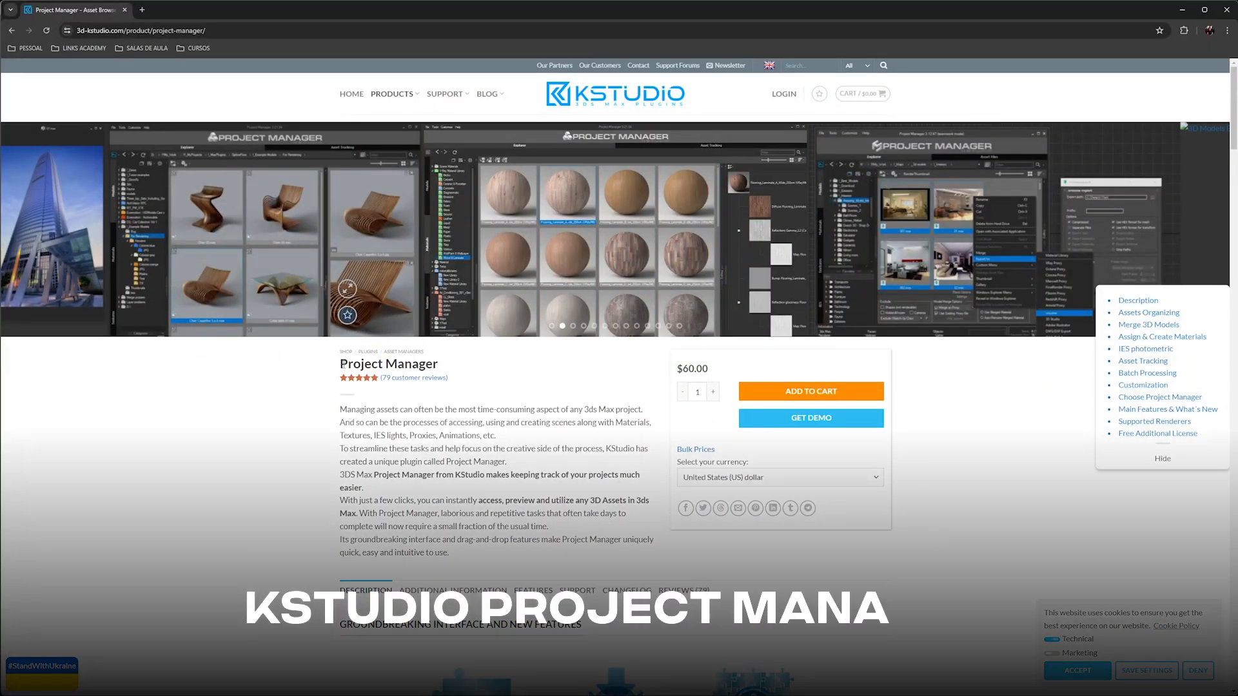
- Browse the Project Manager product page's gallery of screenshots and check the plugin's price
triple_click(407, 365)
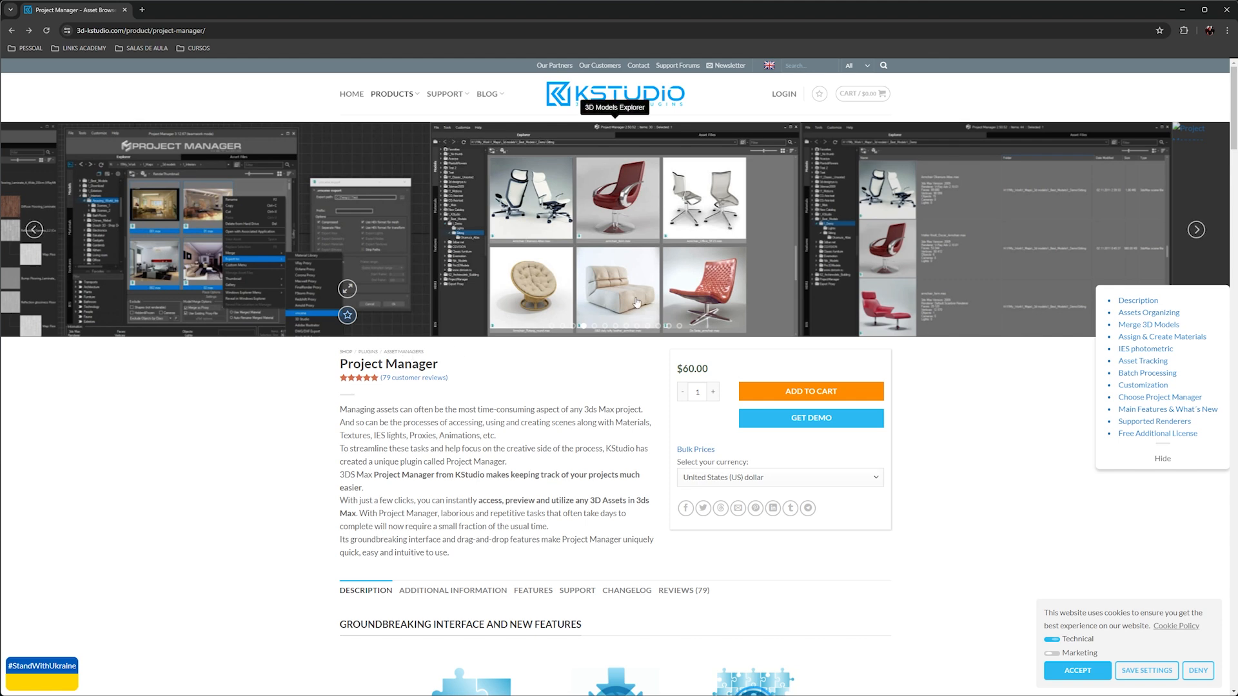
left_click(1194, 231)
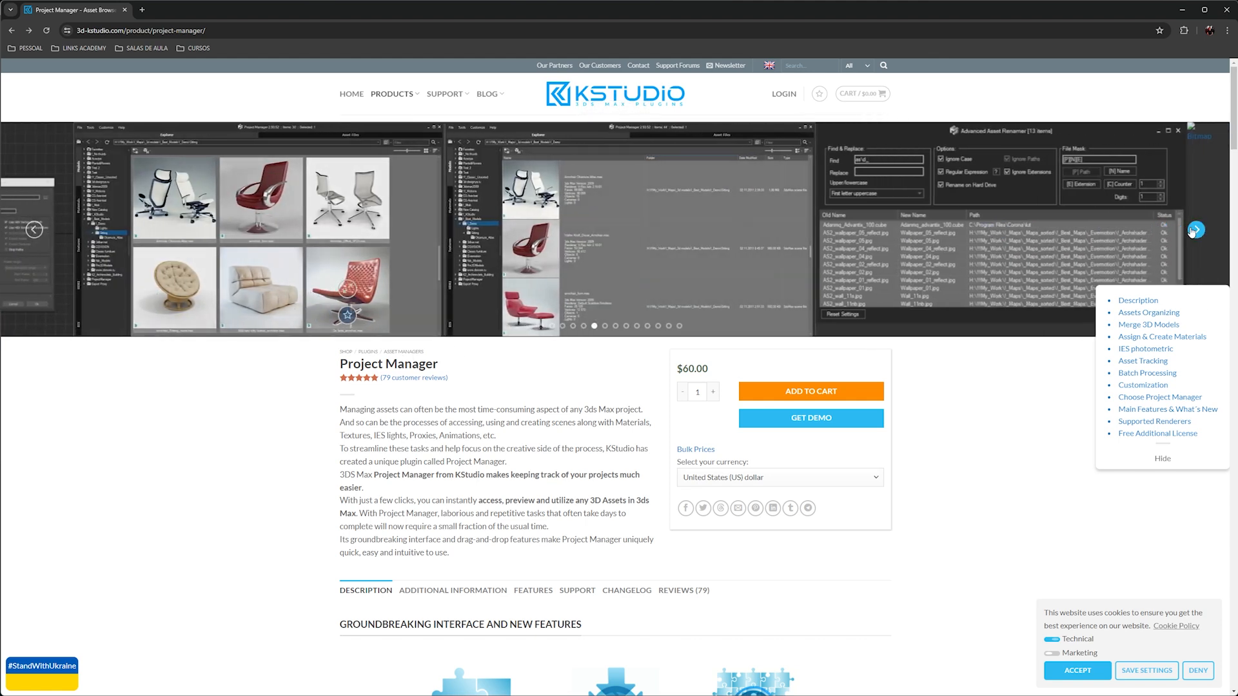
left_click(1194, 231)
left_click(1194, 231)
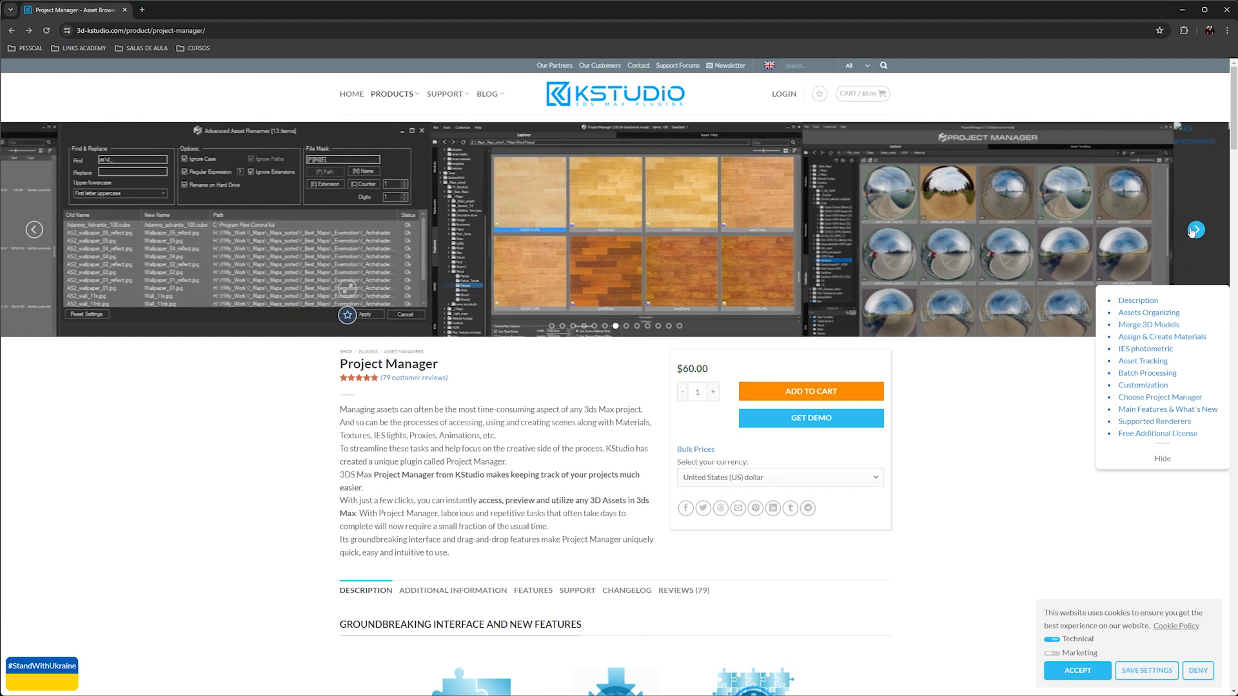
left_click(1194, 231)
left_click(1195, 231)
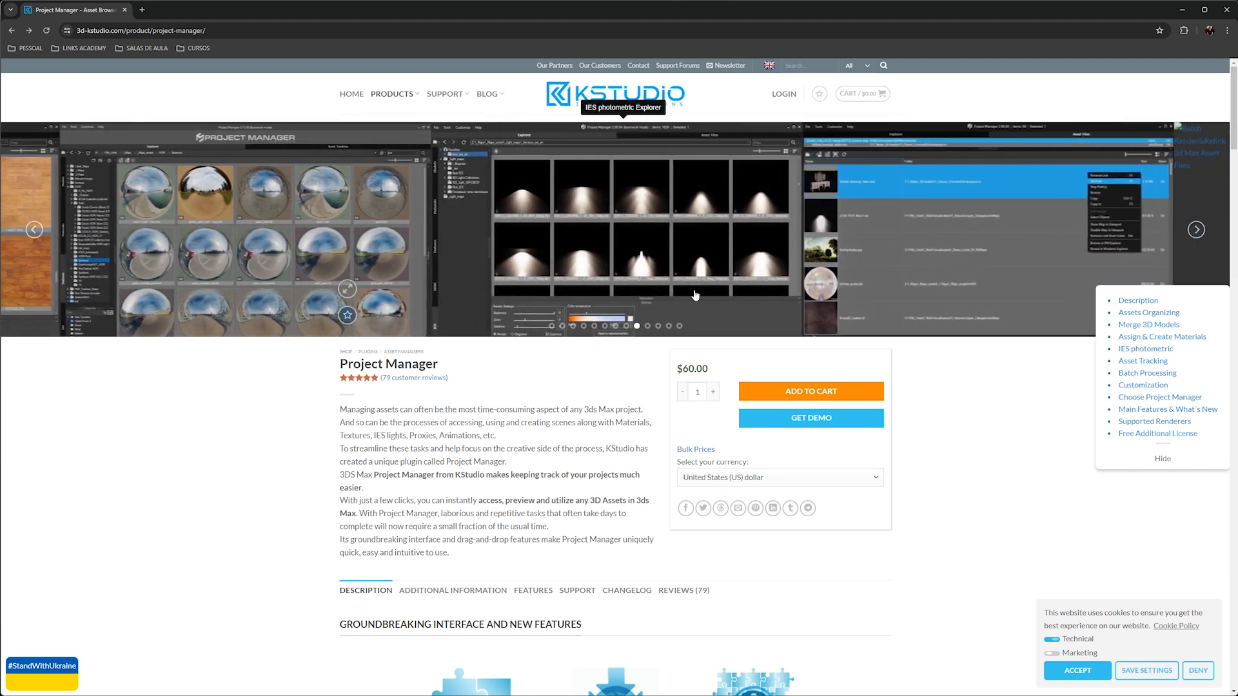
left_click(1196, 231)
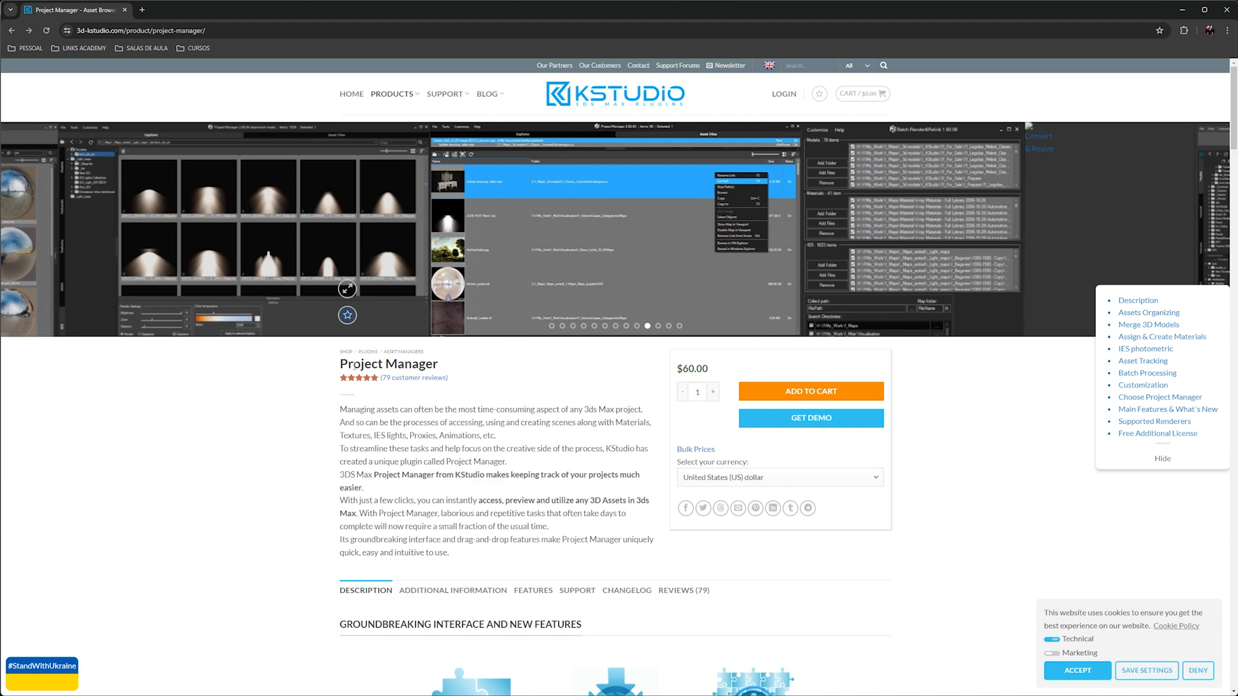
left_click_drag(711, 372, 676, 369)
left_click(693, 369)
- Download ProjectManager_3_Demo.zip to the Downloads folder, open the archive and select the ProjectManager_3 installer file
left_click(796, 426)
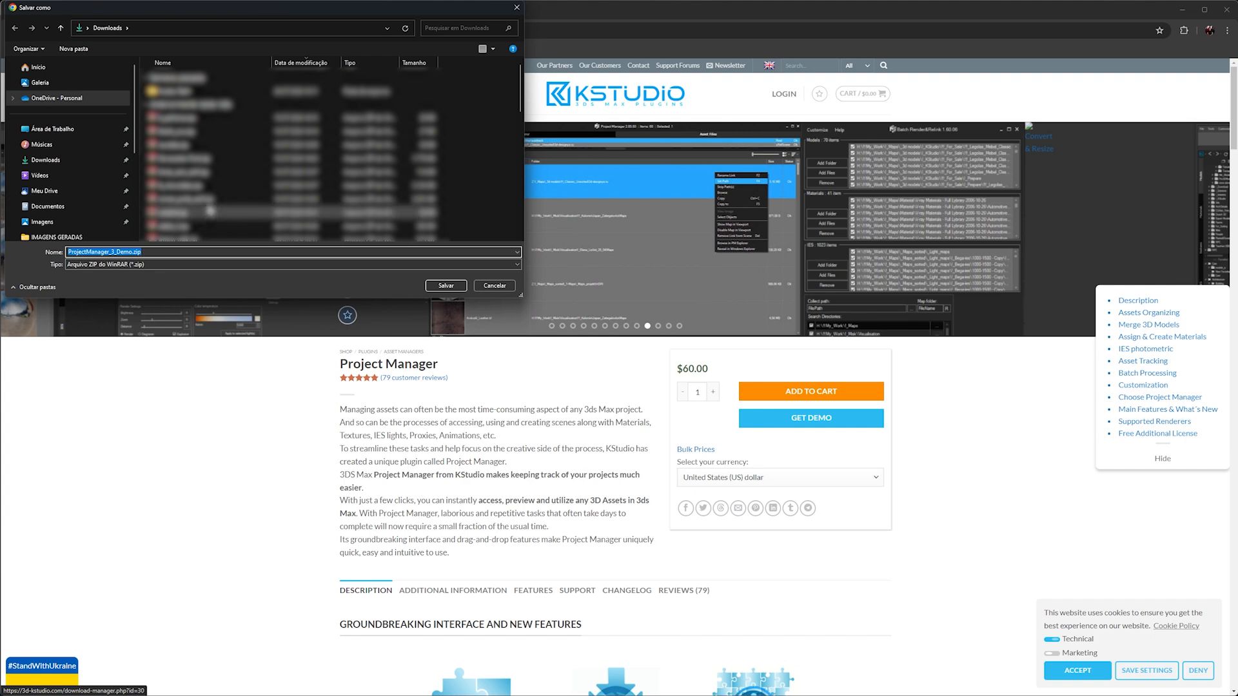
left_click(444, 286)
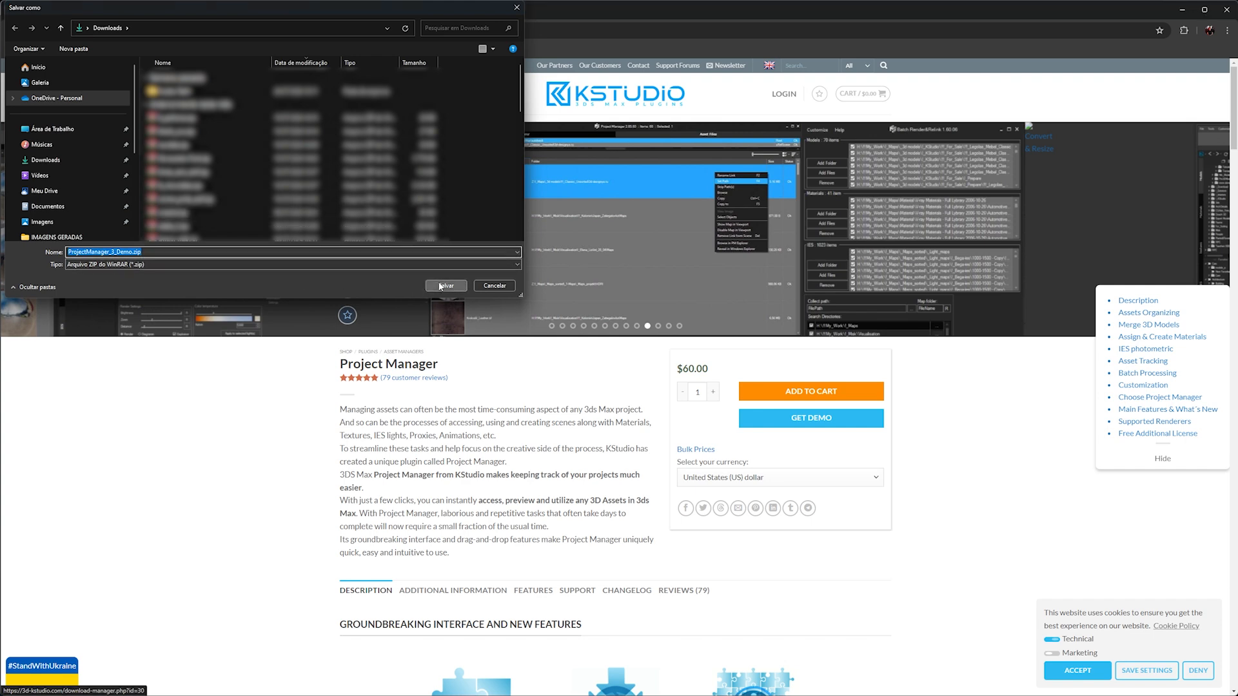
left_click(1122, 76)
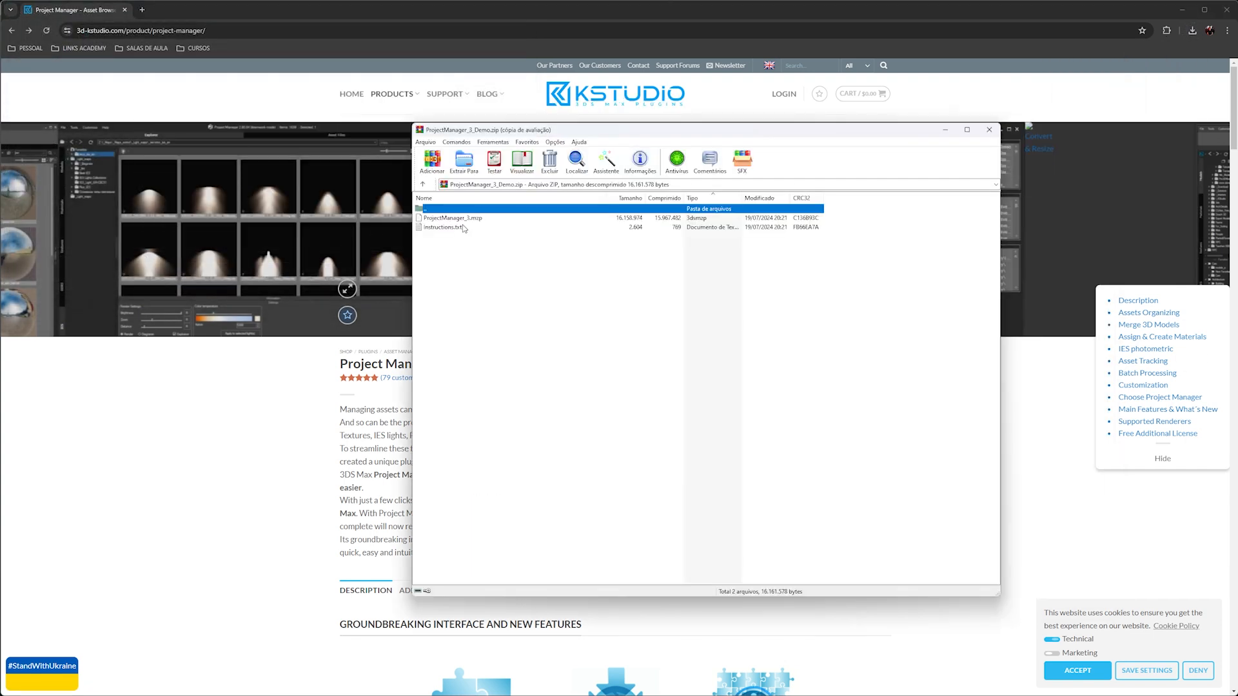
left_click(455, 218)
left_click(444, 228)
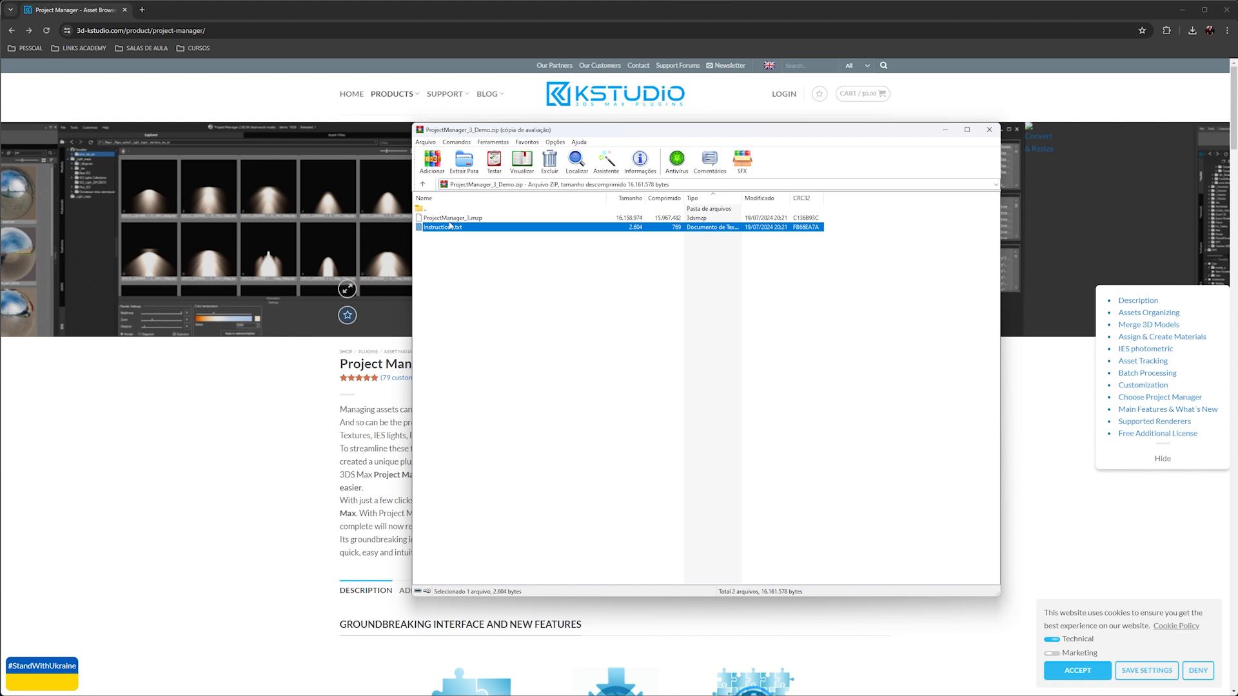
left_click(449, 220)
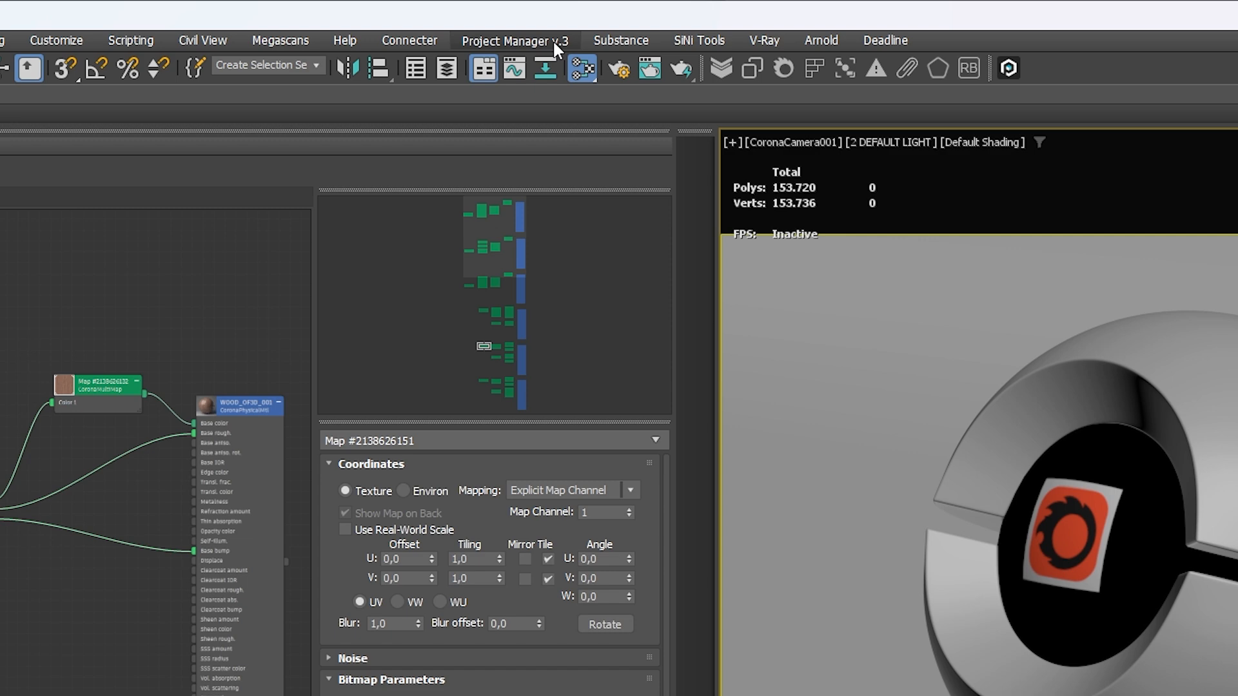
- Switch to 3ds Max, open Project Manager v.3 and move its window clear of the material parameters
left_click(554, 43)
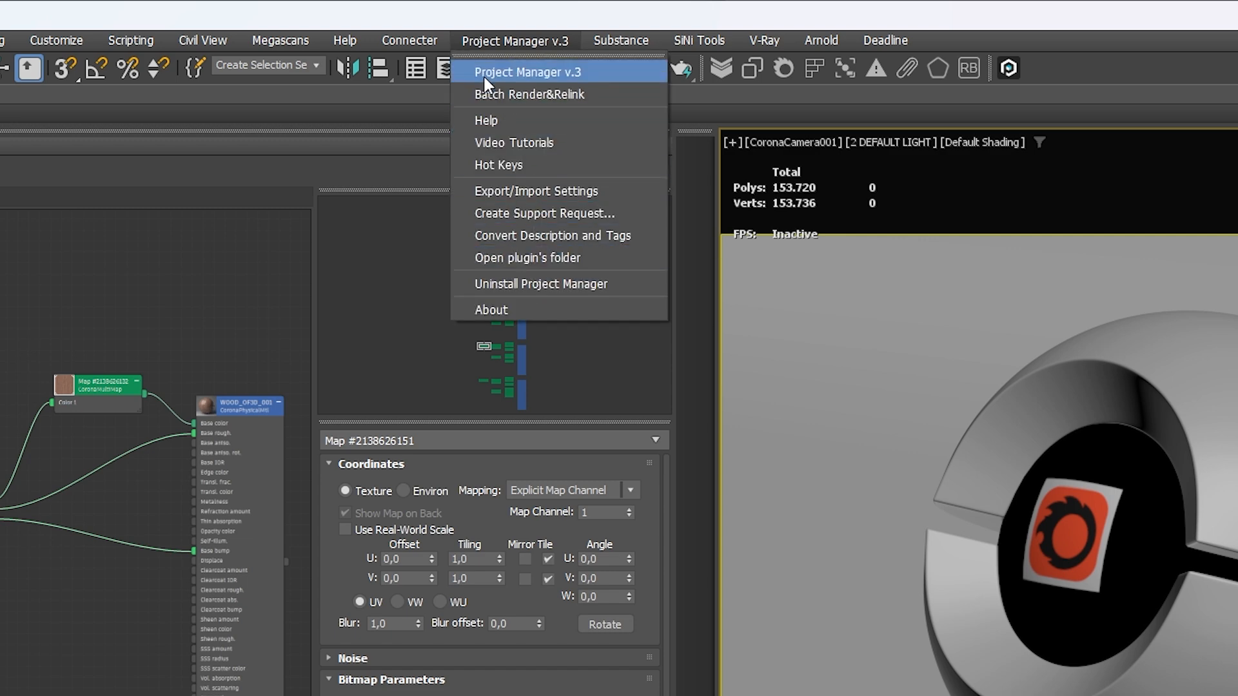
left_click(554, 71)
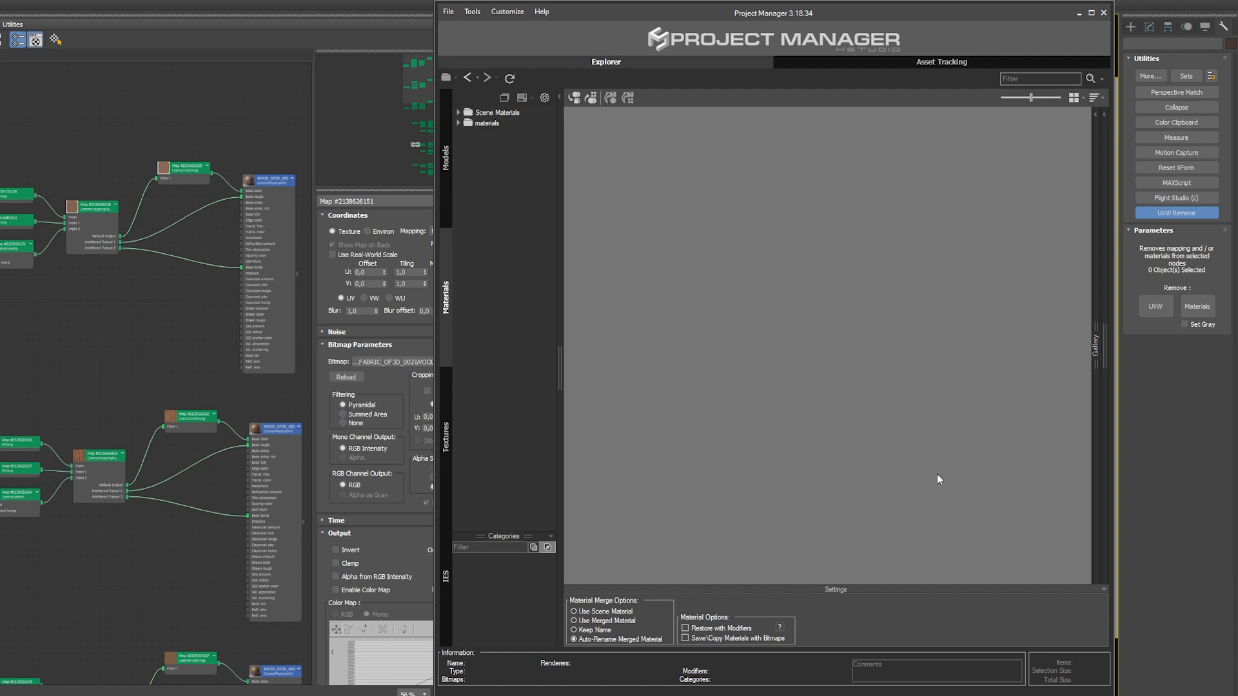
left_click_drag(853, 18, 977, 32)
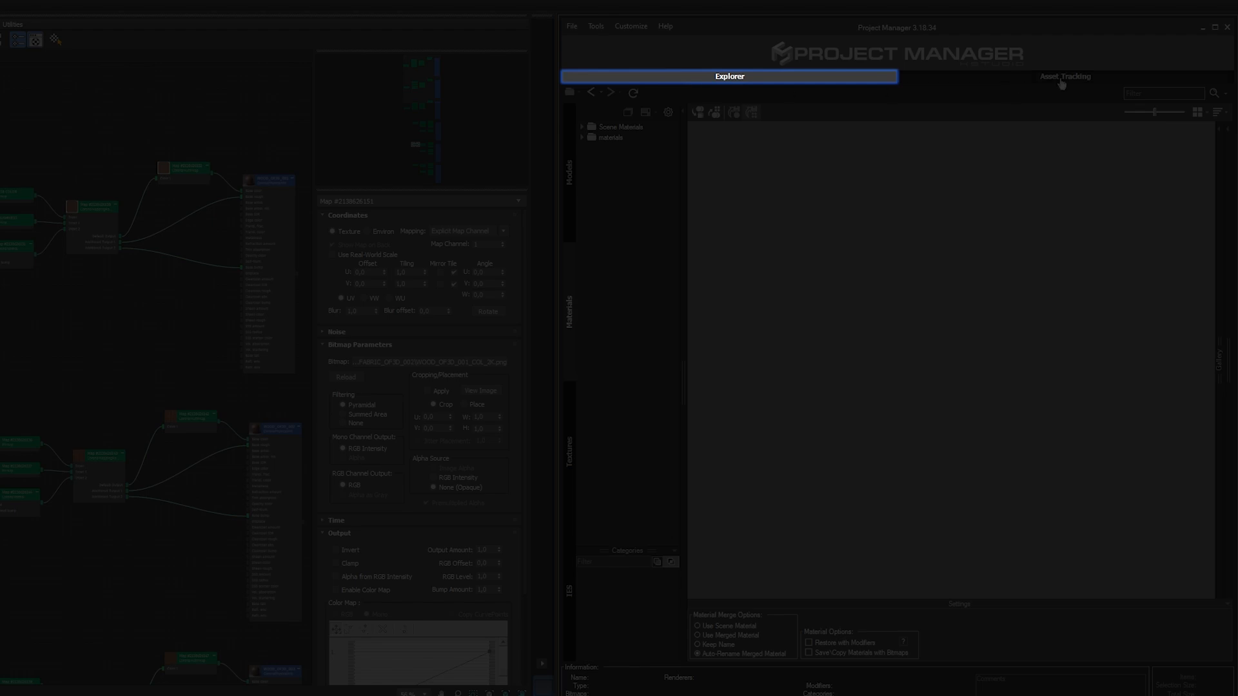
- Open Asset Tracking in Project Manager and examine the thumbnails of all files used by the scene
left_click(1039, 82)
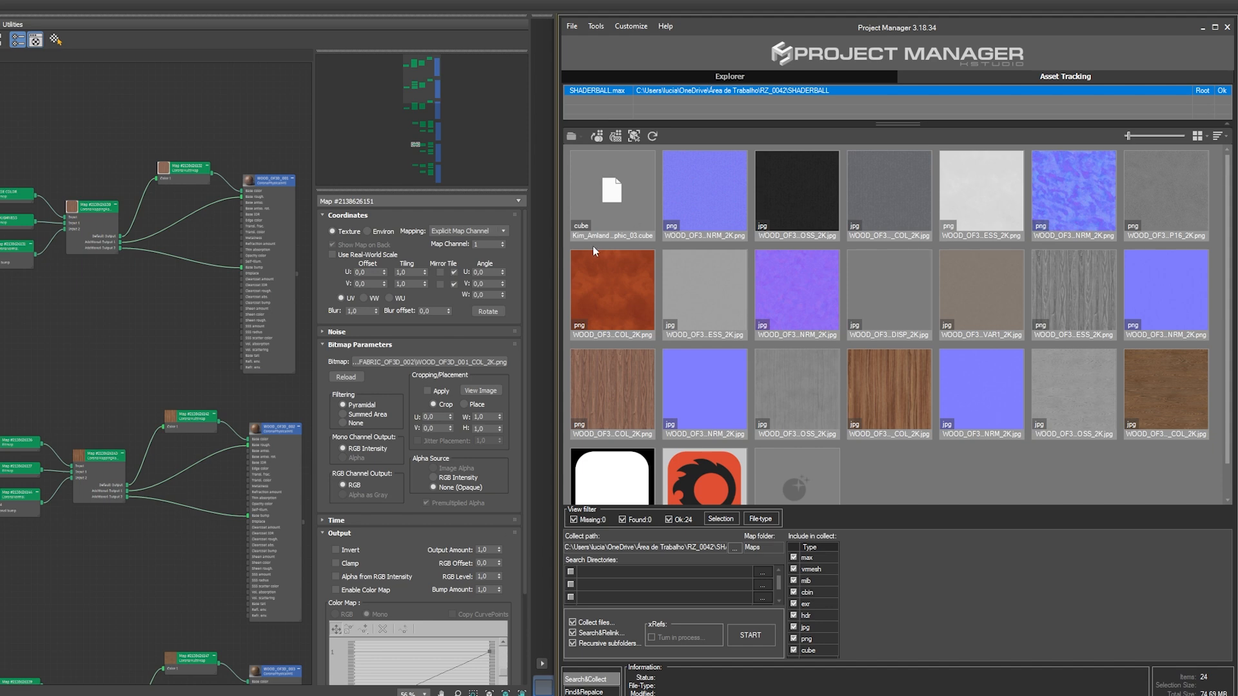
scroll(779, 279, "down", 1)
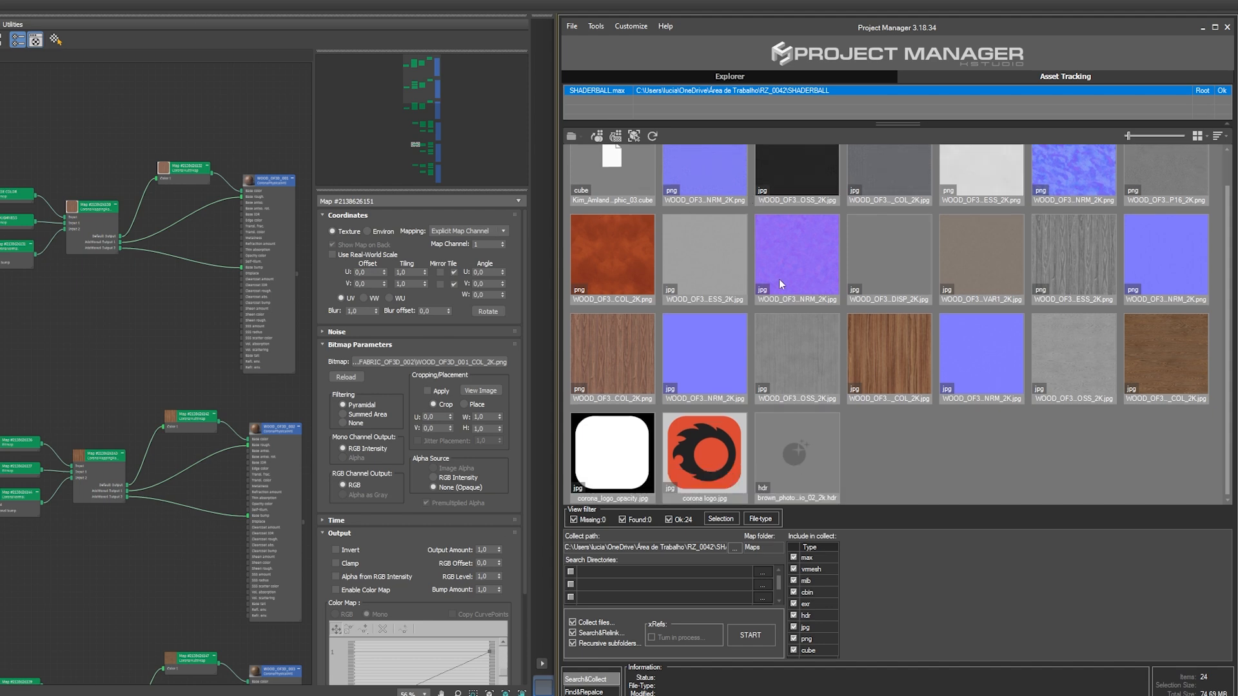
scroll(723, 209, "up", 1)
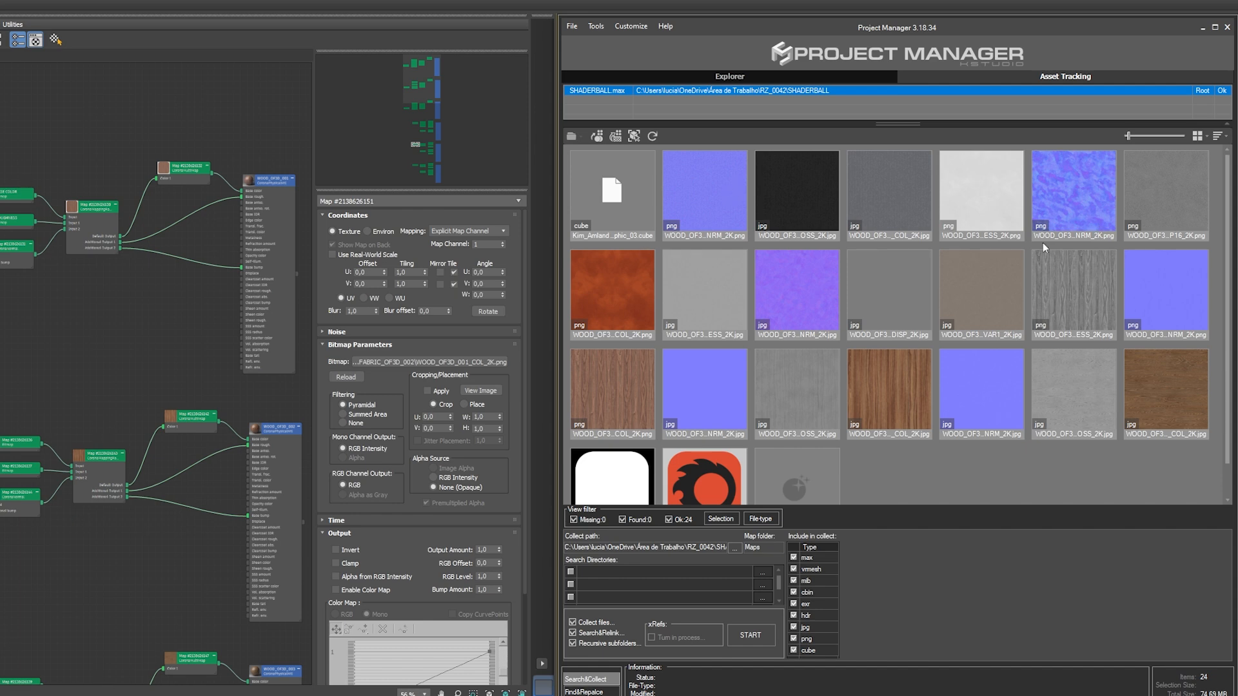
scroll(839, 400, "down", 1)
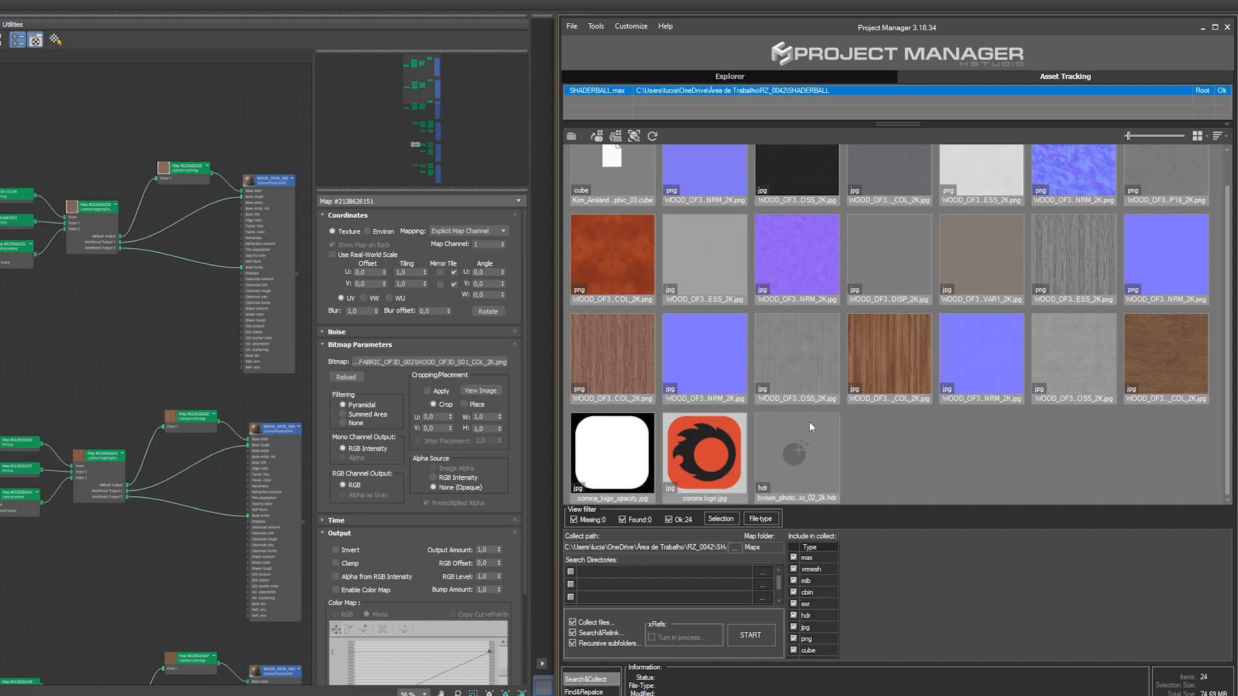
scroll(921, 447, "up", 1)
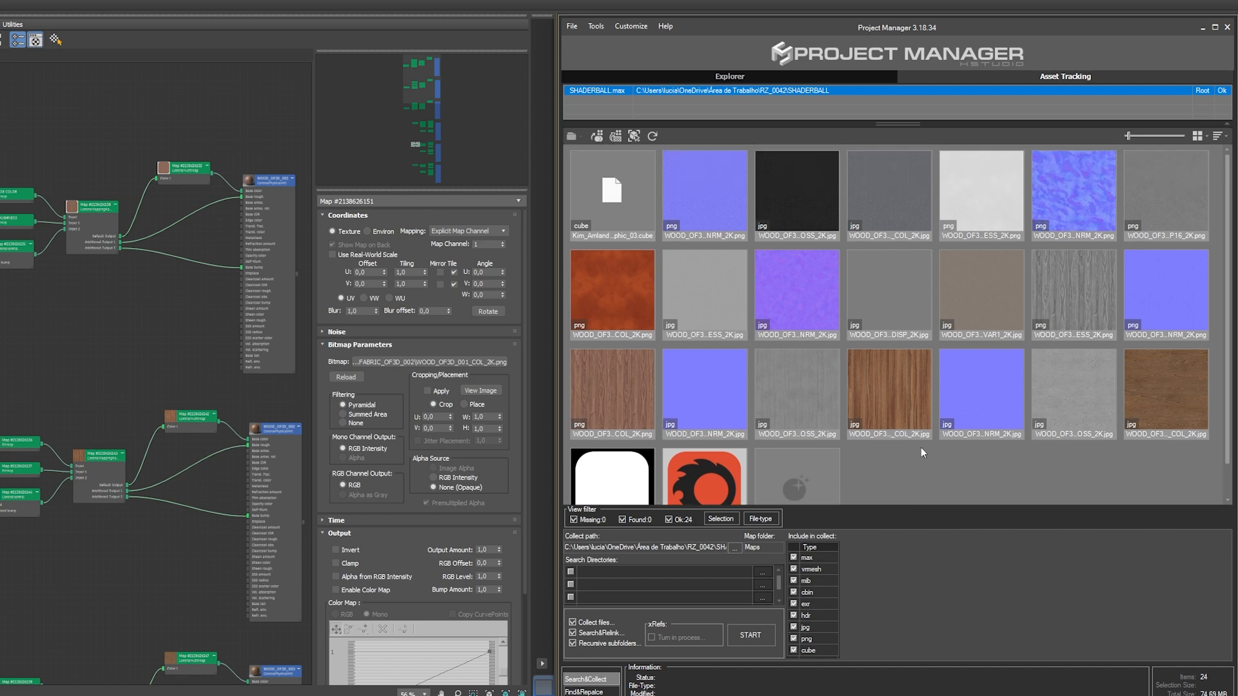
- Return to the Explorer and review its Models, Materials, Textures and IES sections, finishing on Materials
left_click(721, 80)
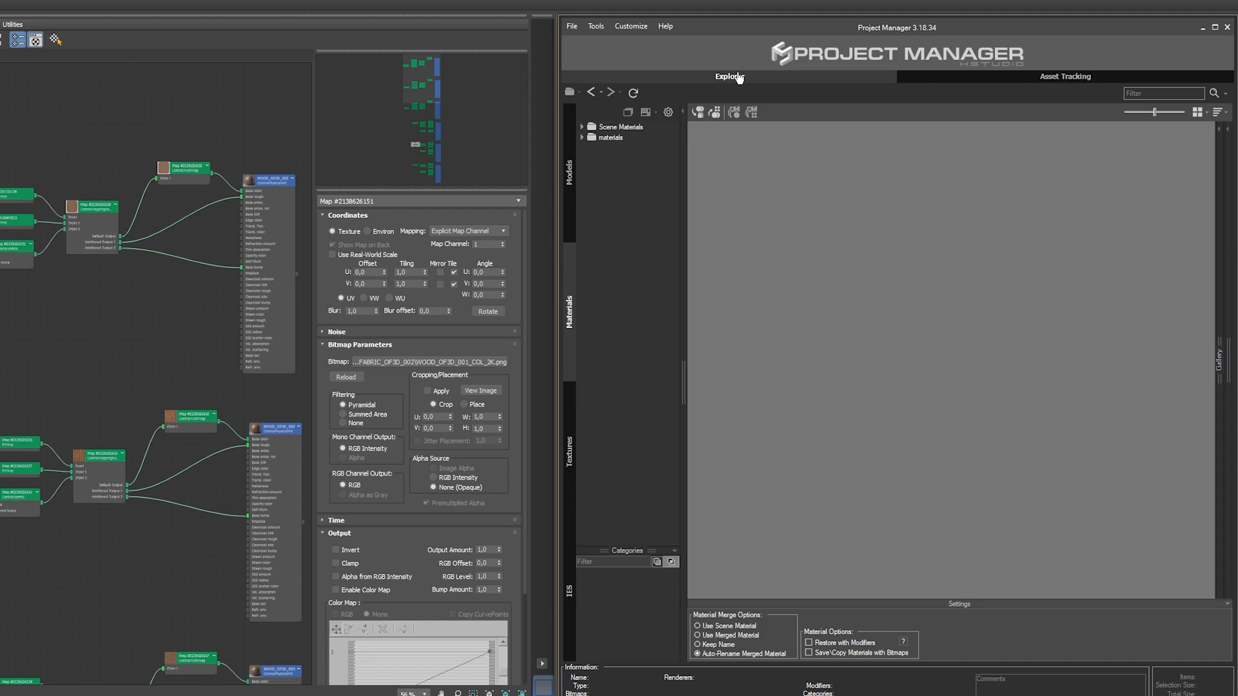
left_click(571, 169)
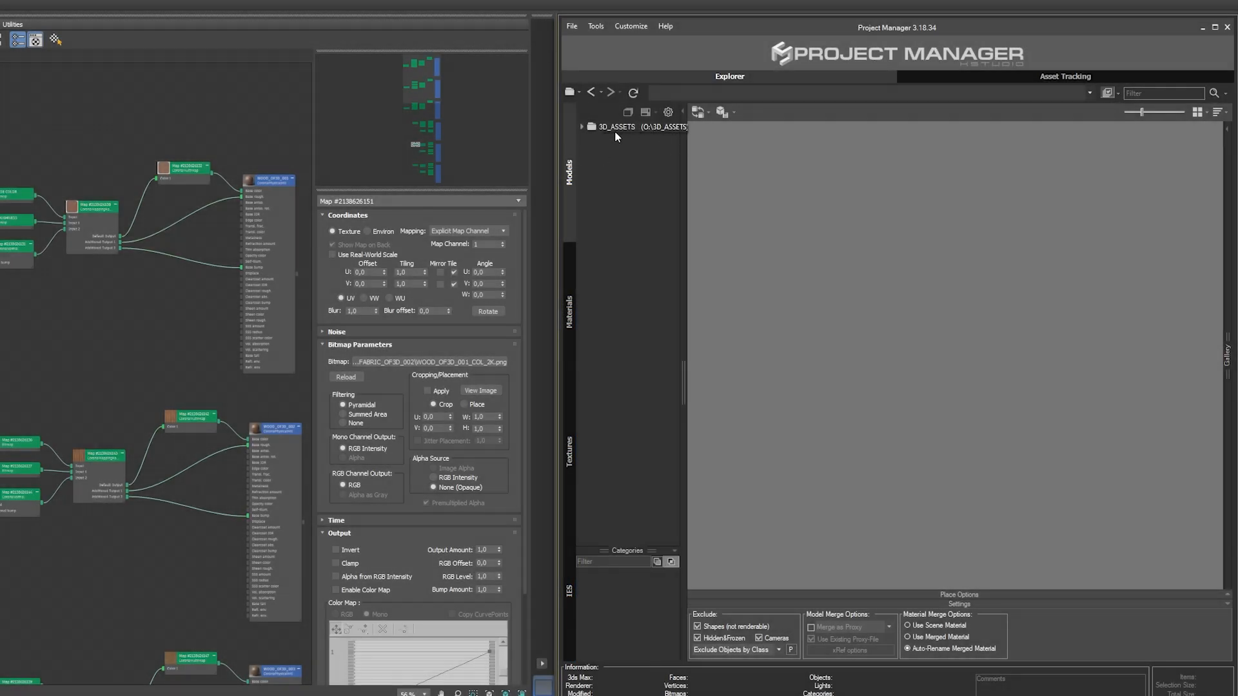
left_click(570, 303)
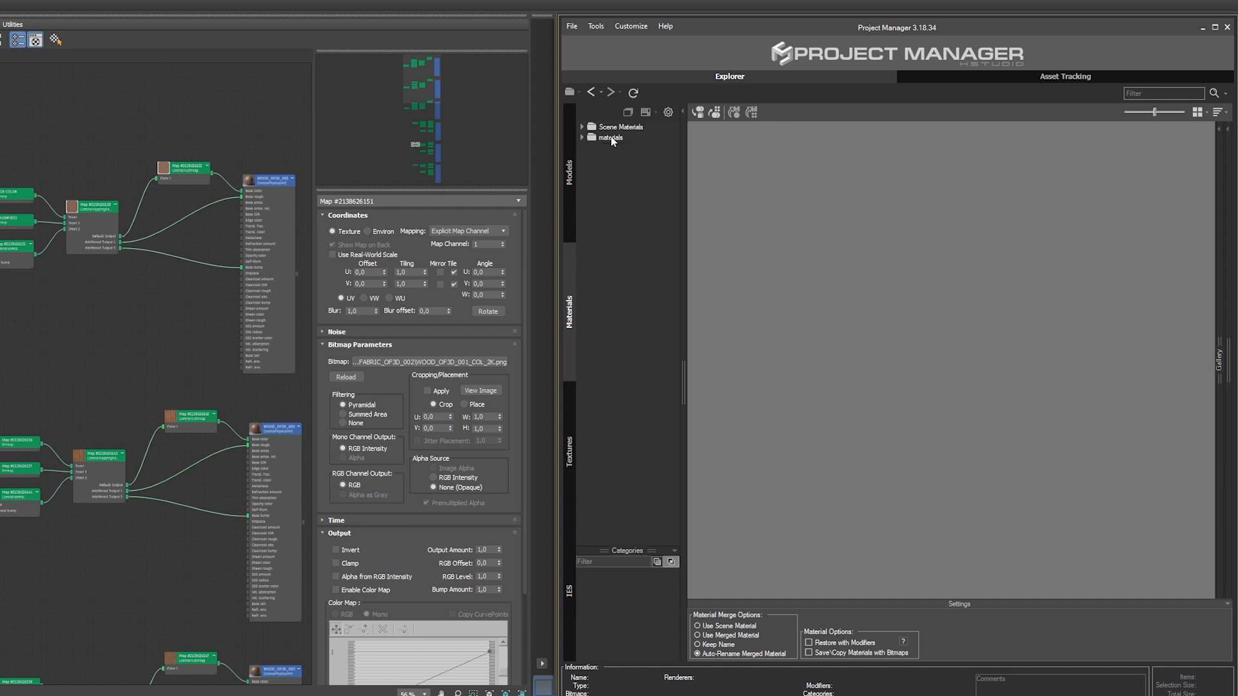
left_click(570, 452)
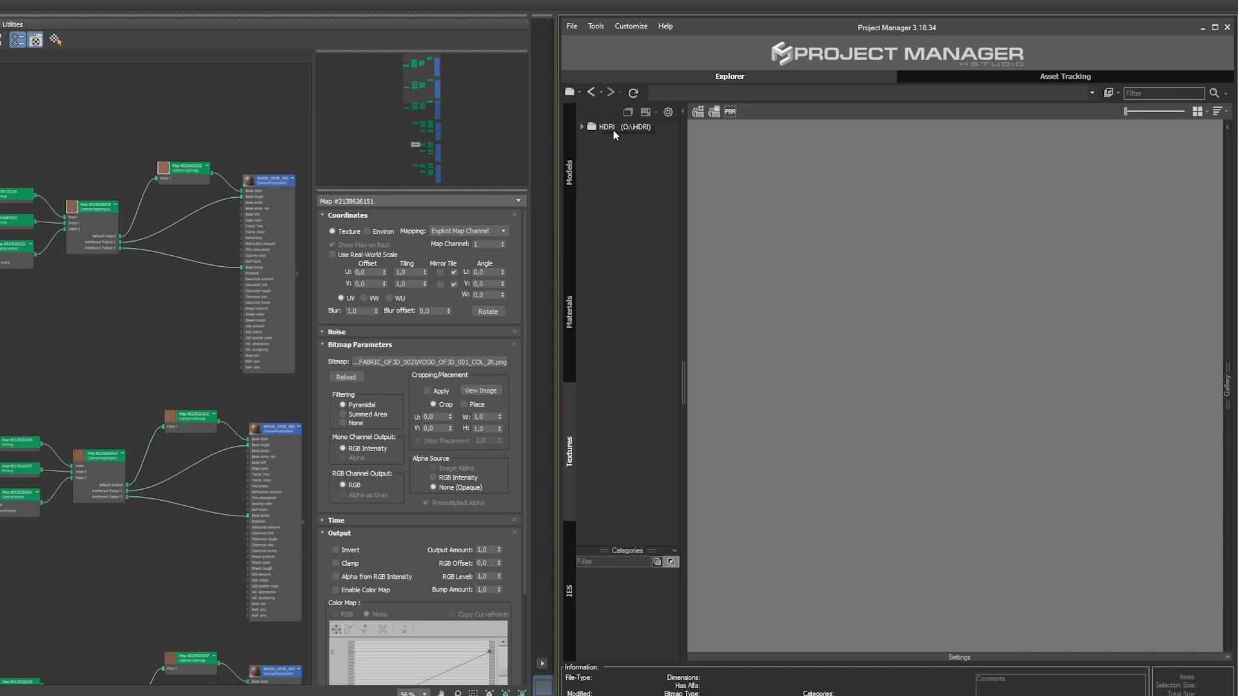
left_click(574, 536)
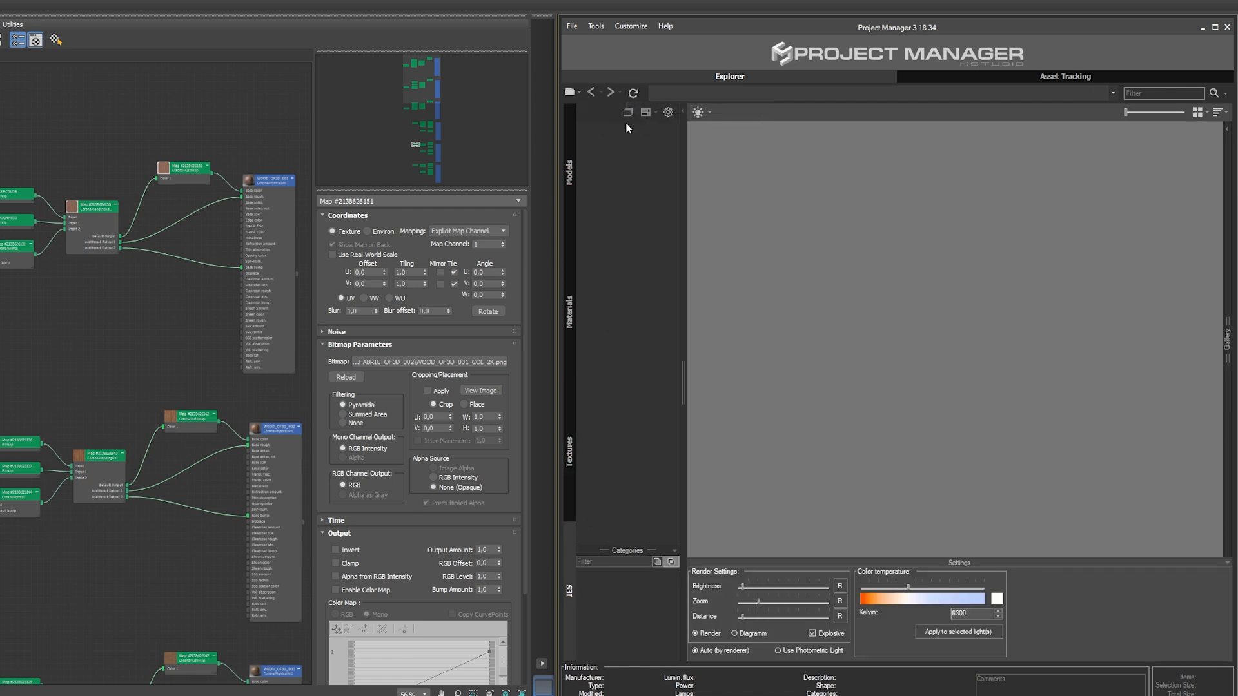
left_click(571, 303)
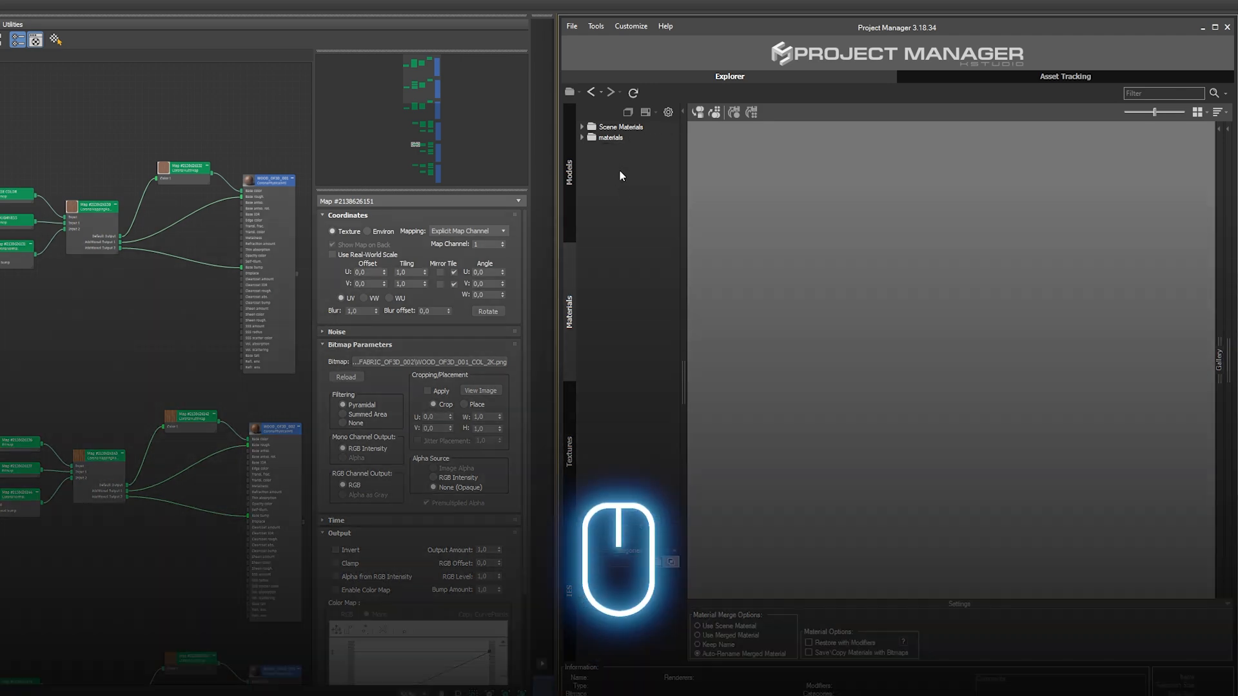
- Add the MATERIAIS folder from RZ_0042 on the desktop to the Materials section
right_click(619, 162)
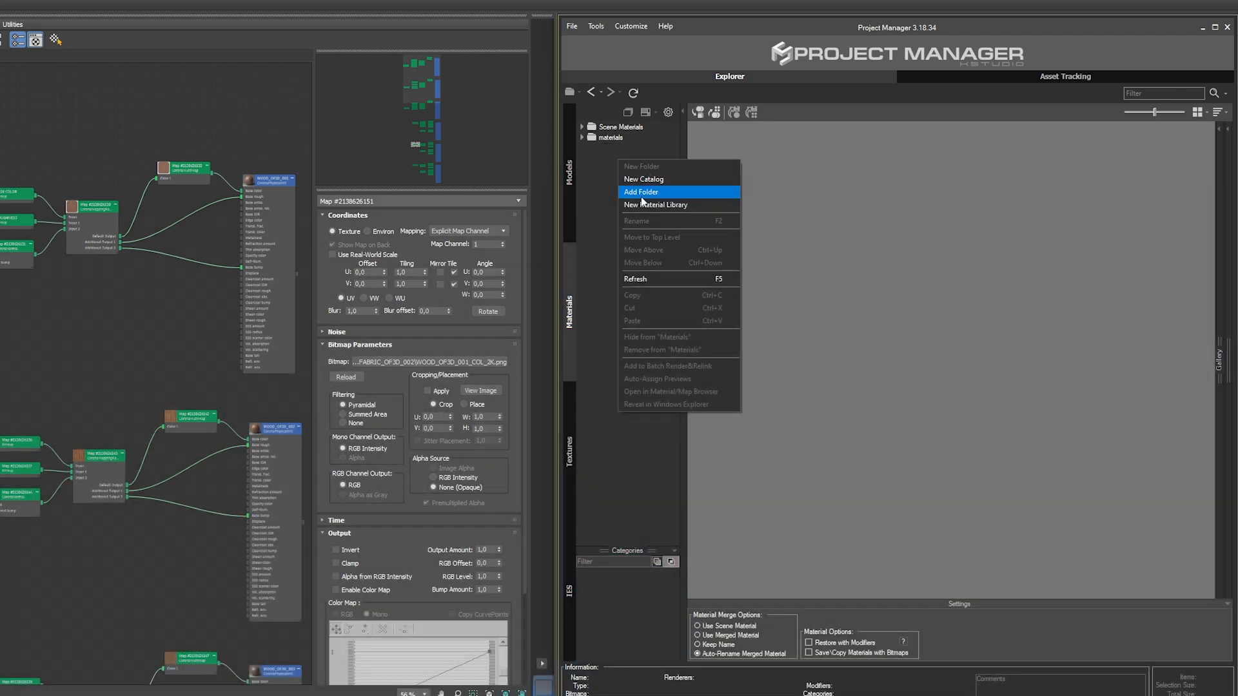
left_click(638, 204)
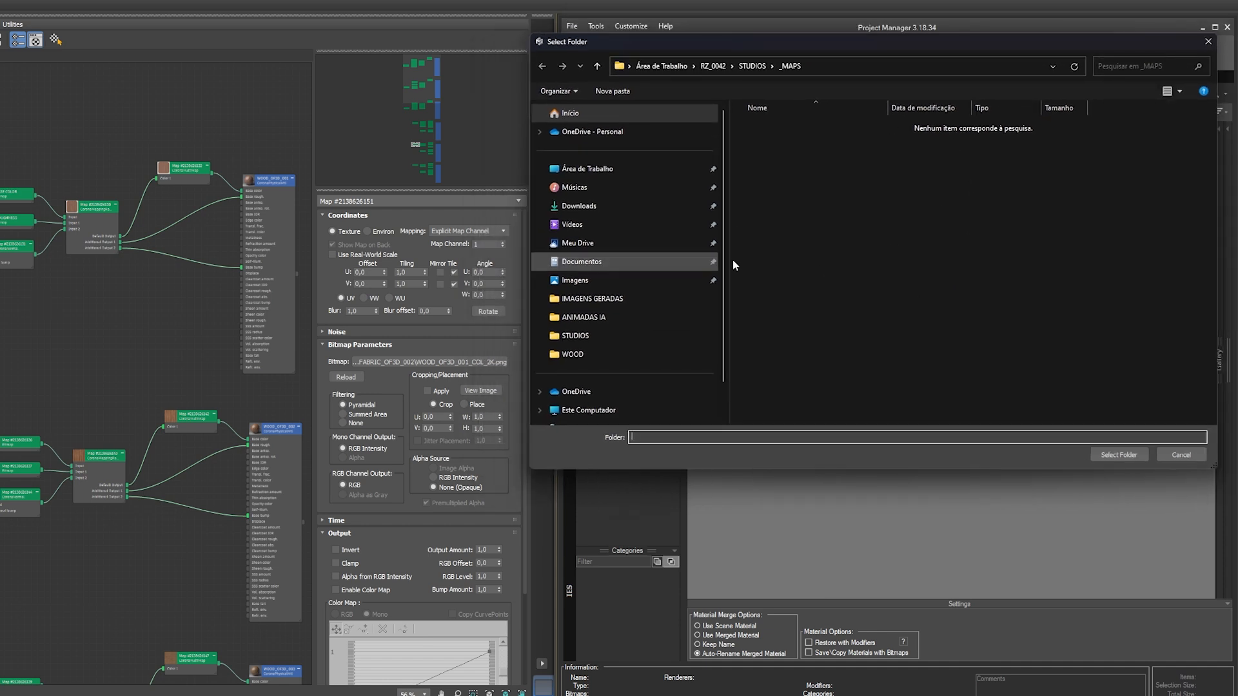
left_click(769, 127)
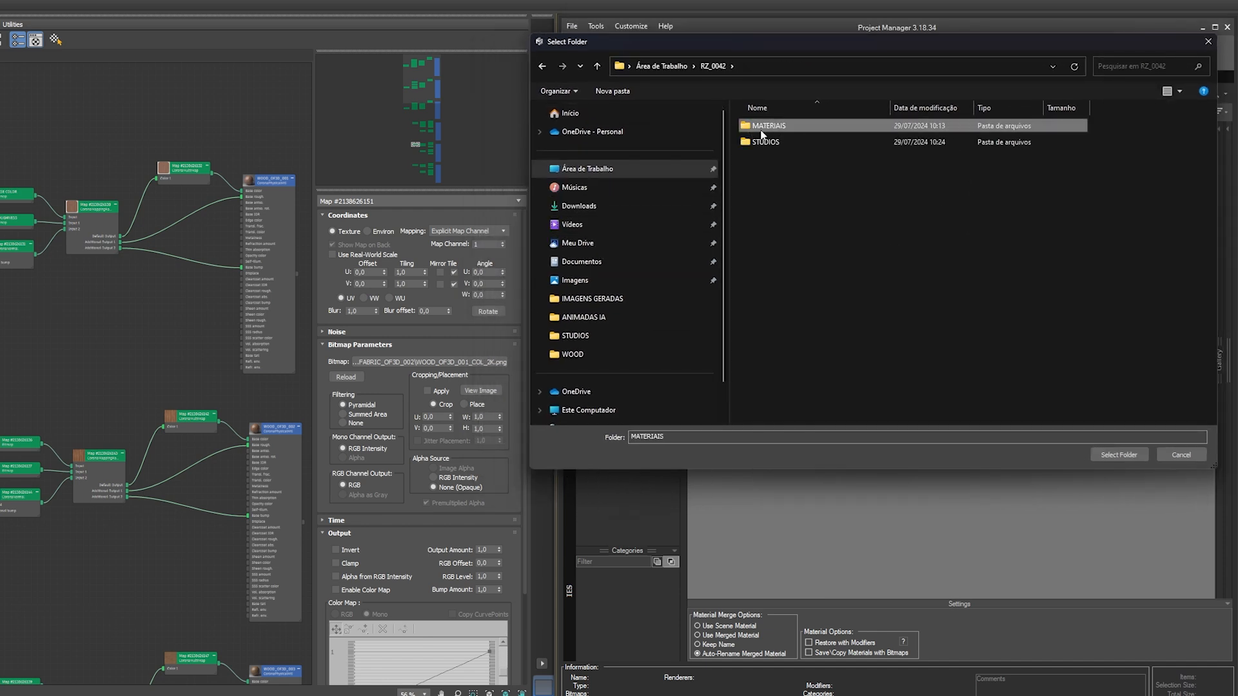
left_click(1110, 455)
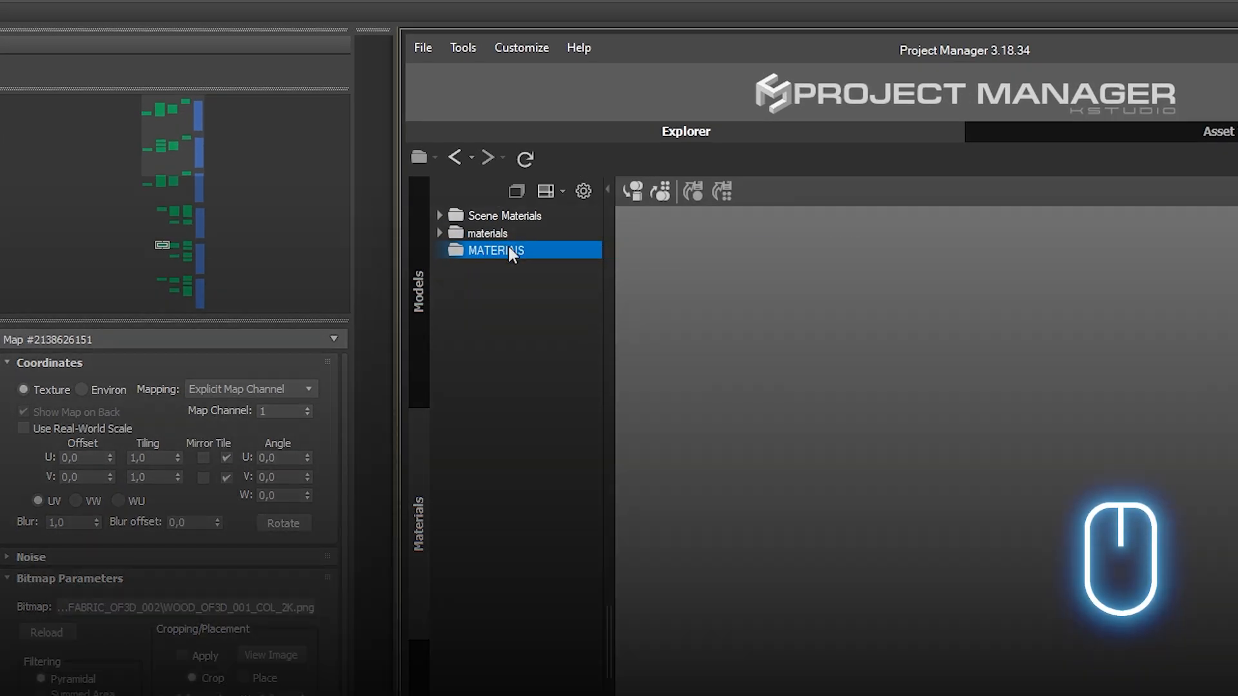
- Create a new material library named WOOD inside the MATERIAIS folder
right_click(509, 249)
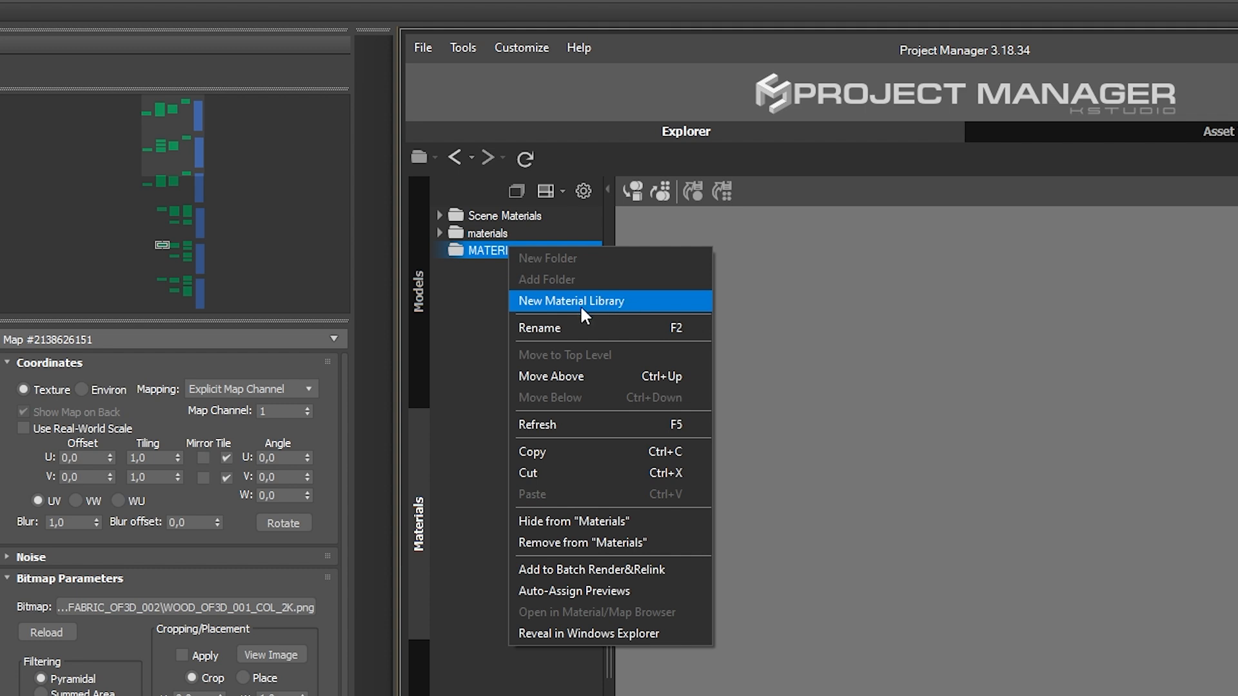
left_click(584, 301)
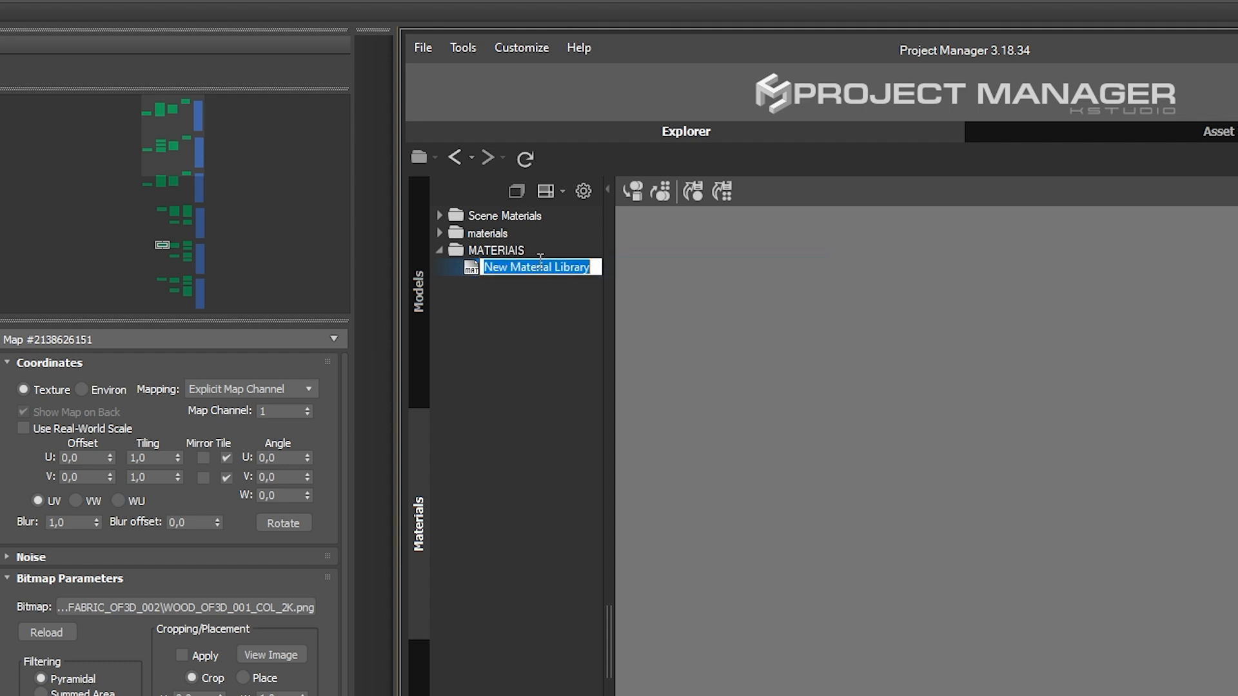
type("WOOD")
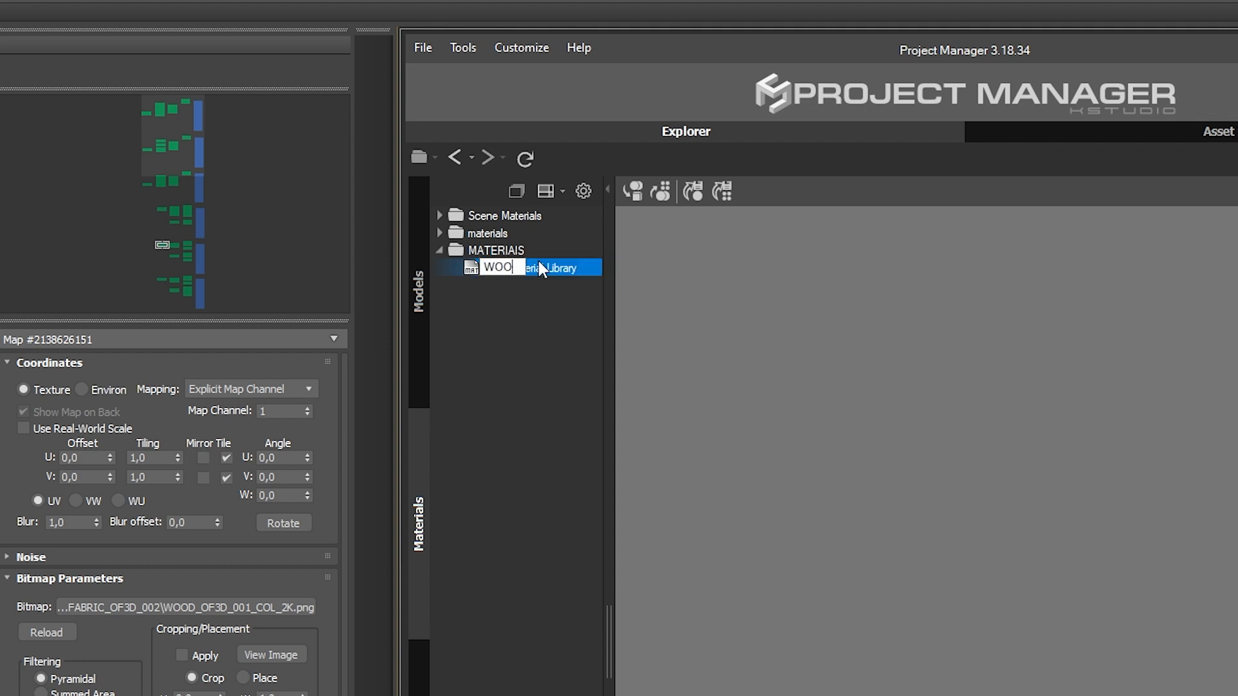
key("Return")
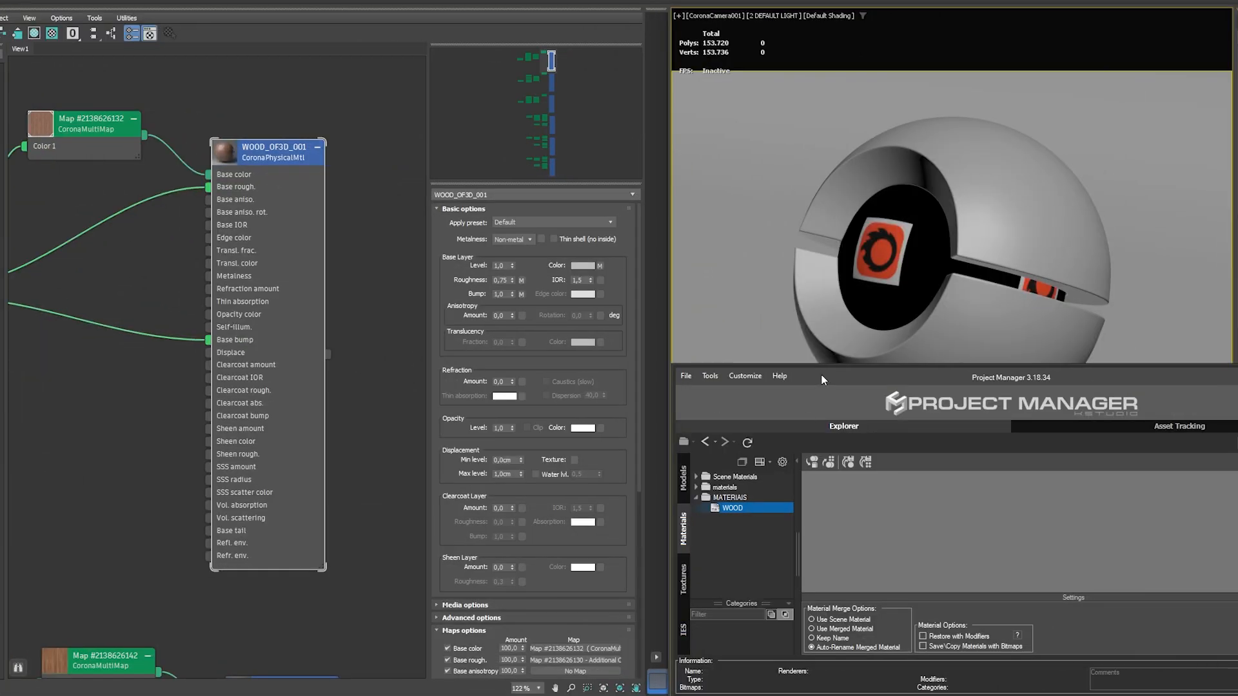
- Select the shader ball in the camera viewport and assign the WOOD_OF3D_001 material to it
scroll(231, 288, "down", 8)
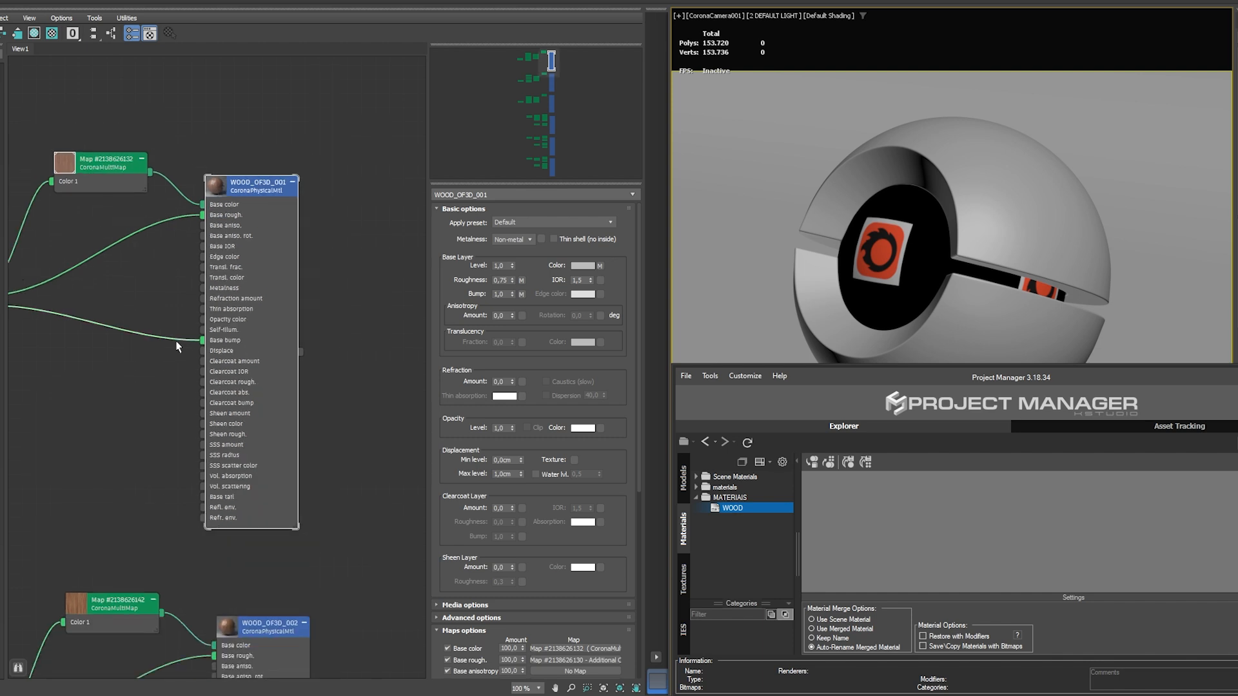
middle_click_drag(183, 520, 215, 391)
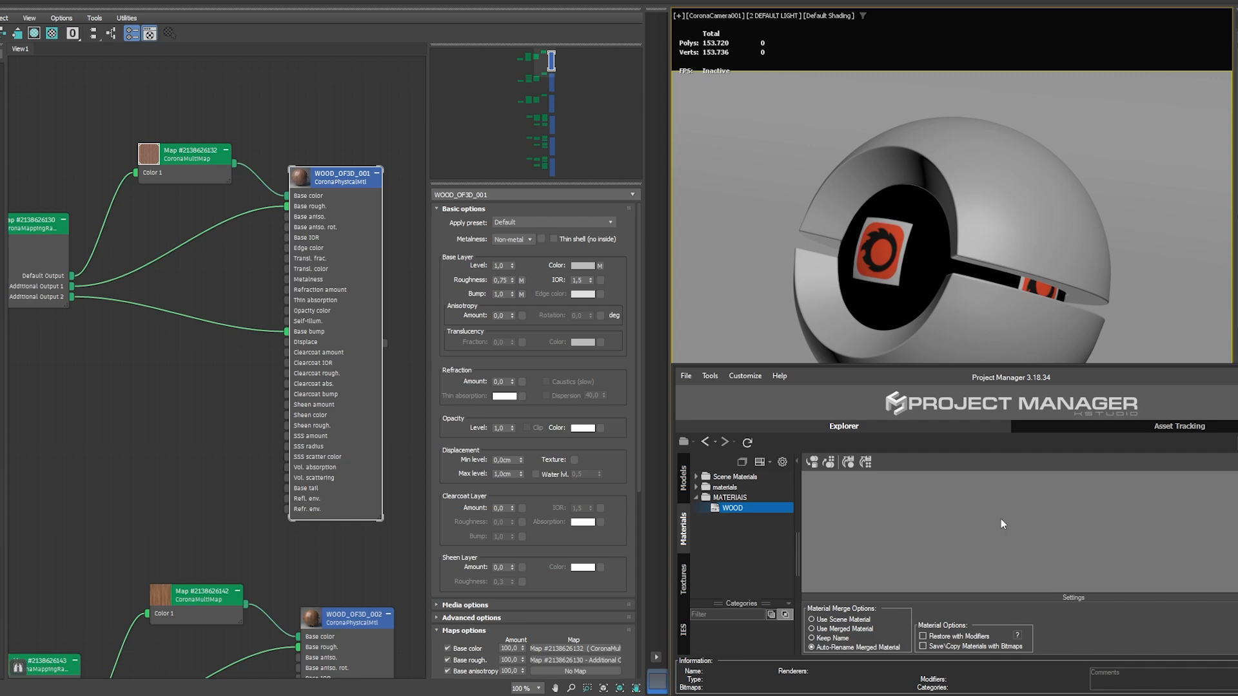
left_click(1008, 179)
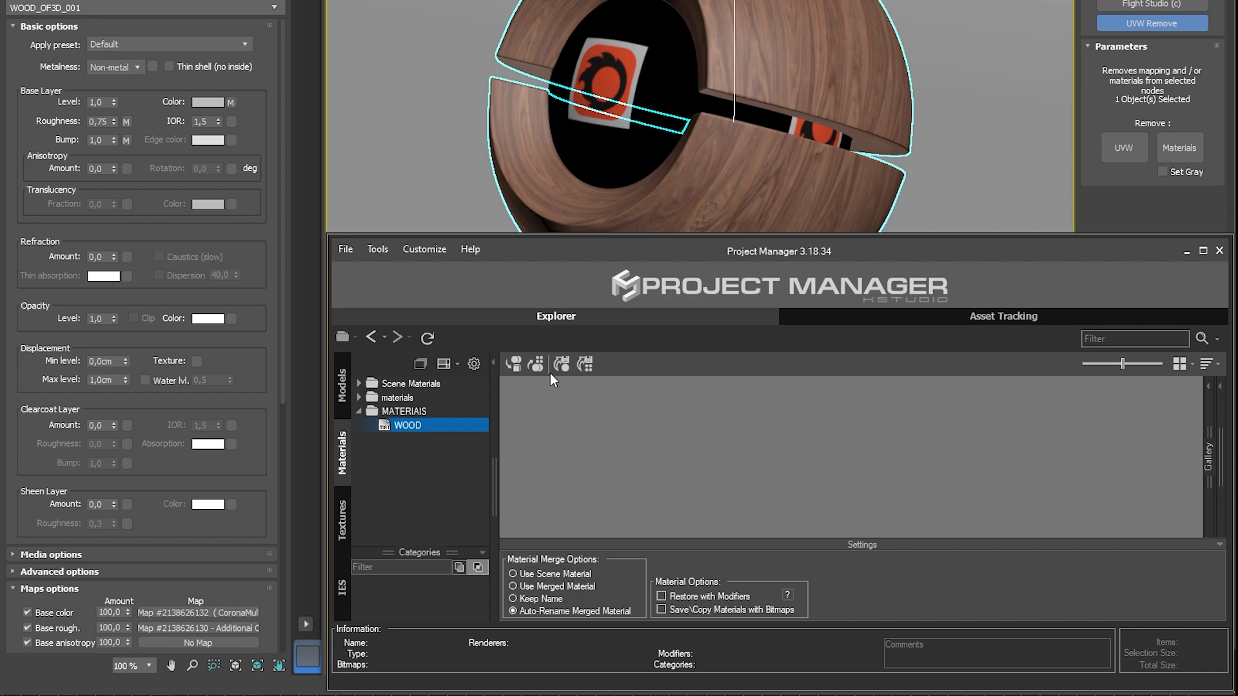
- Save WOOD_OF3D_001 and WOOD_OF3D_002 from the scene into the WOOD library and reduce the thumbnail size
left_click(560, 365)
left_click_drag(1123, 364, 1090, 362)
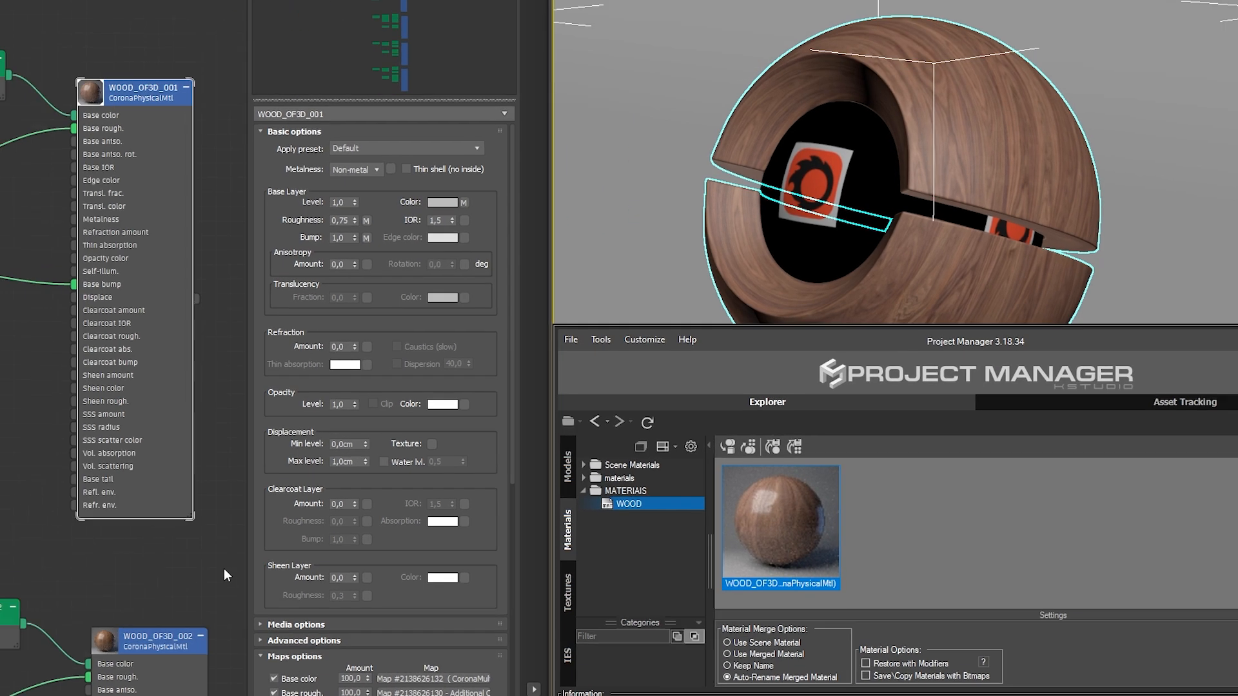
middle_click_drag(225, 570, 547, 328)
middle_click_drag(546, 387, 528, 165)
left_click(449, 297)
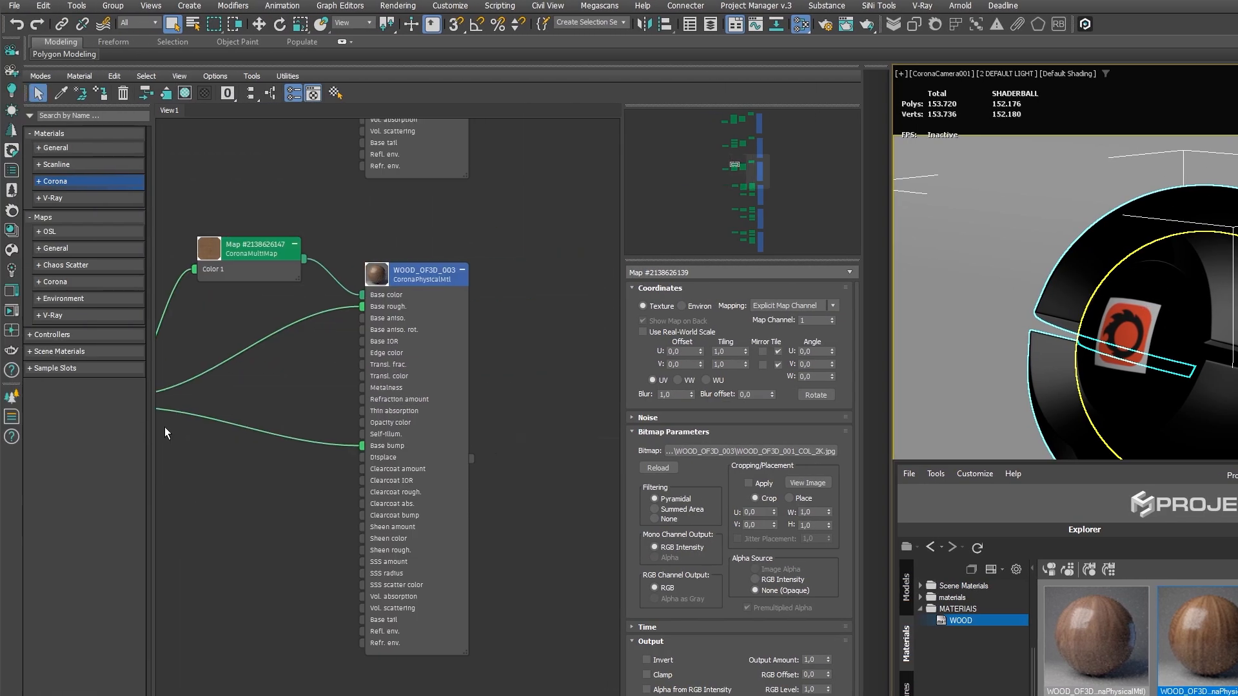
- Open the WOOD_OF3D_003 material node and add that material to the WOOD library
middle_click_drag(487, 407, 491, 411)
double_click(485, 404)
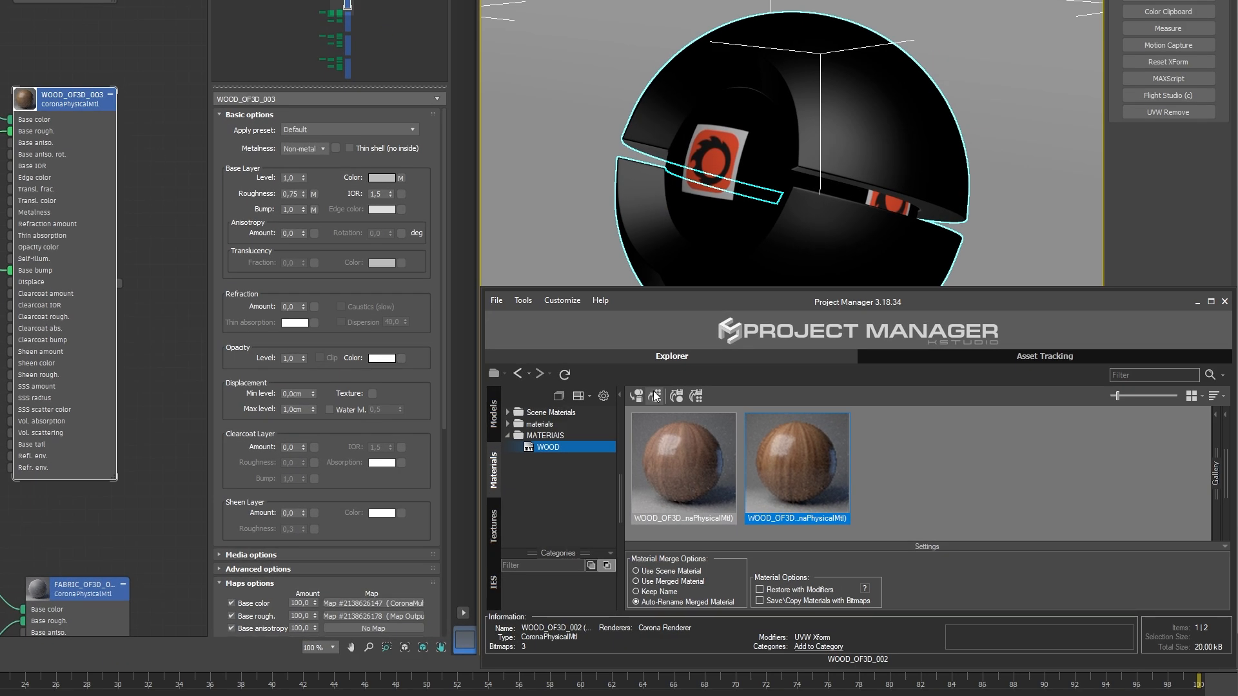
left_click(677, 396)
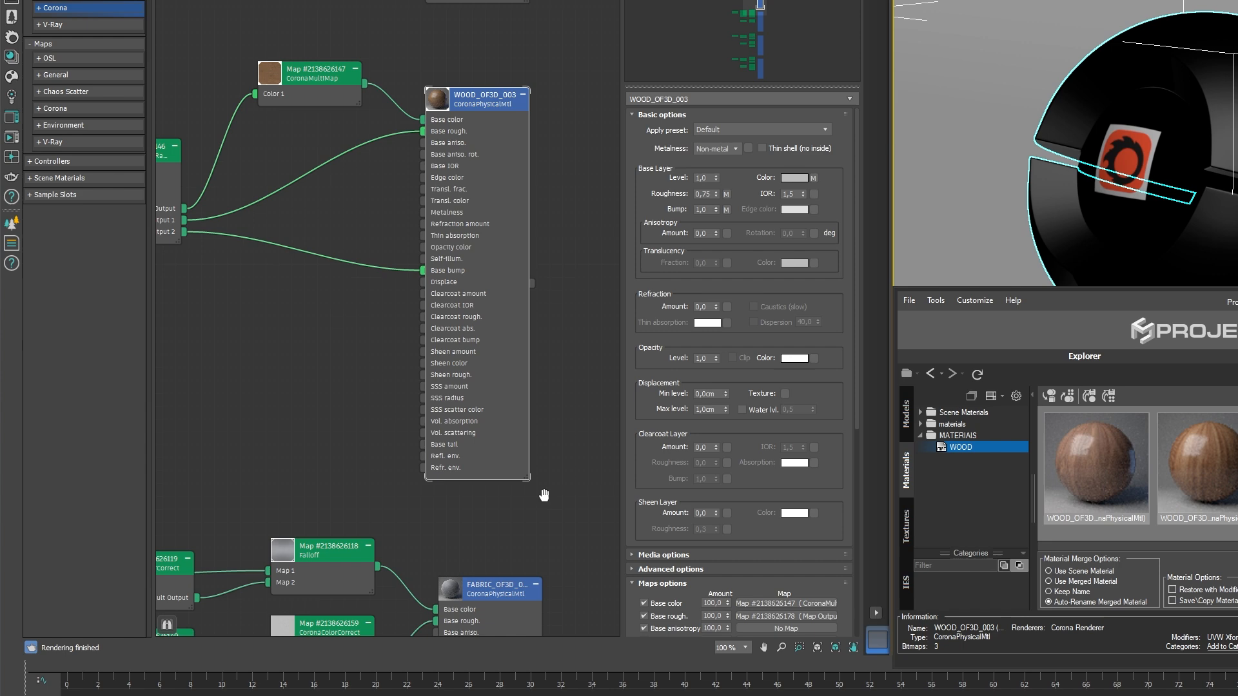
- Create a new material library named FABRIC inside the MATERIAIS folder
middle_click_drag(129, 494, 97, 174)
middle_click_drag(16, 454, 73, 274)
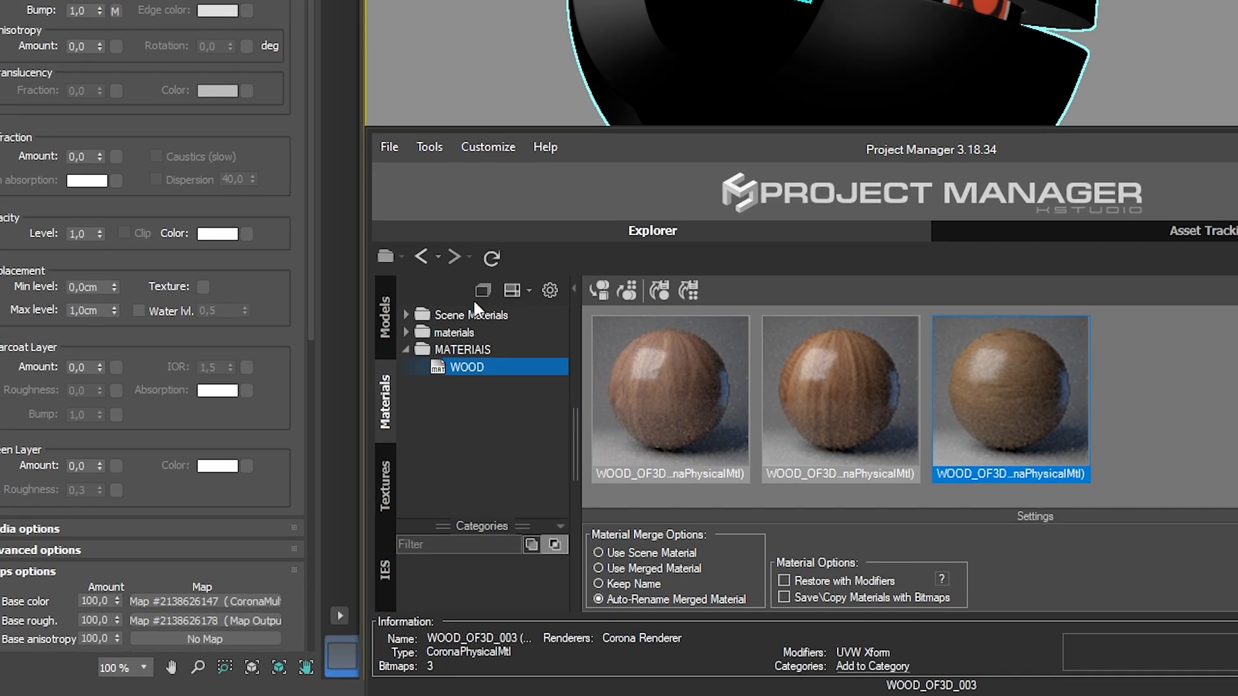
left_click(466, 351)
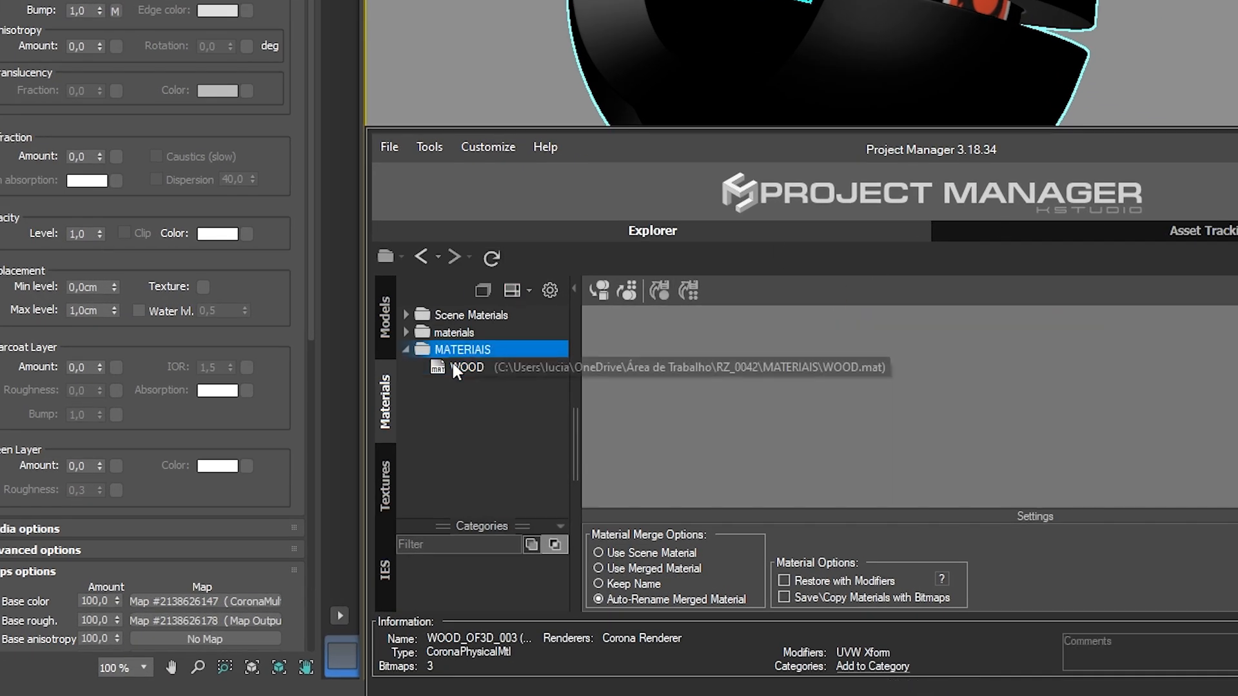
right_click(478, 349)
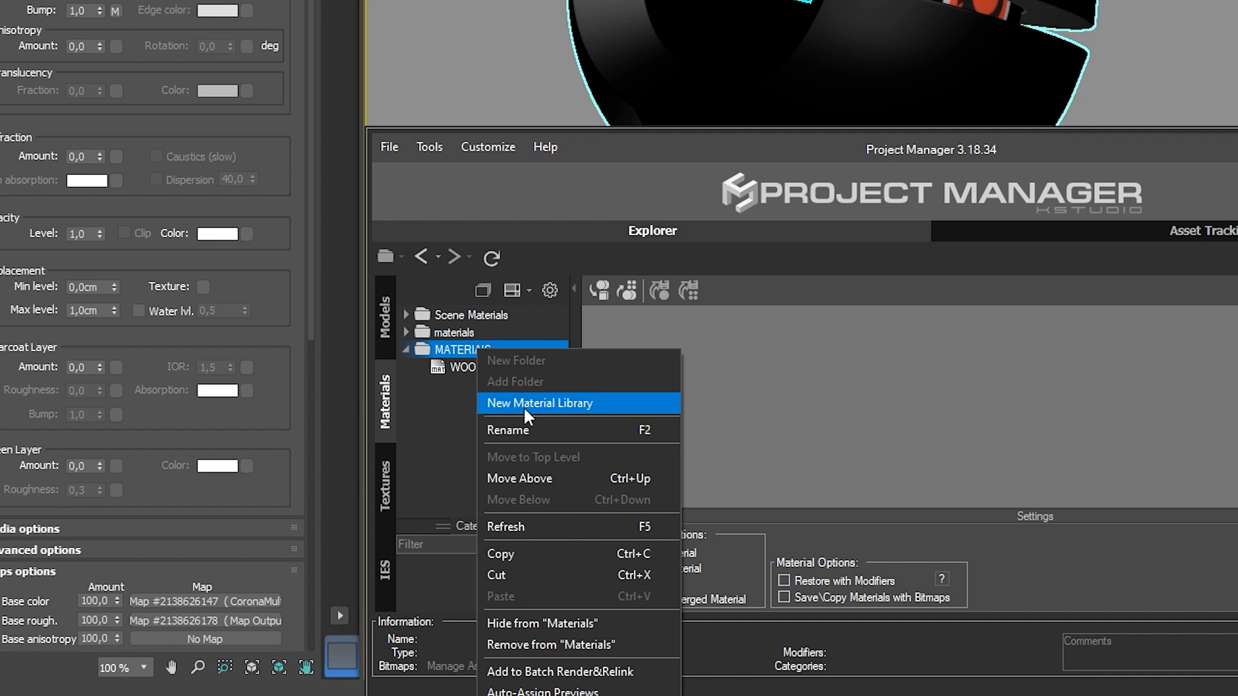
left_click(559, 404)
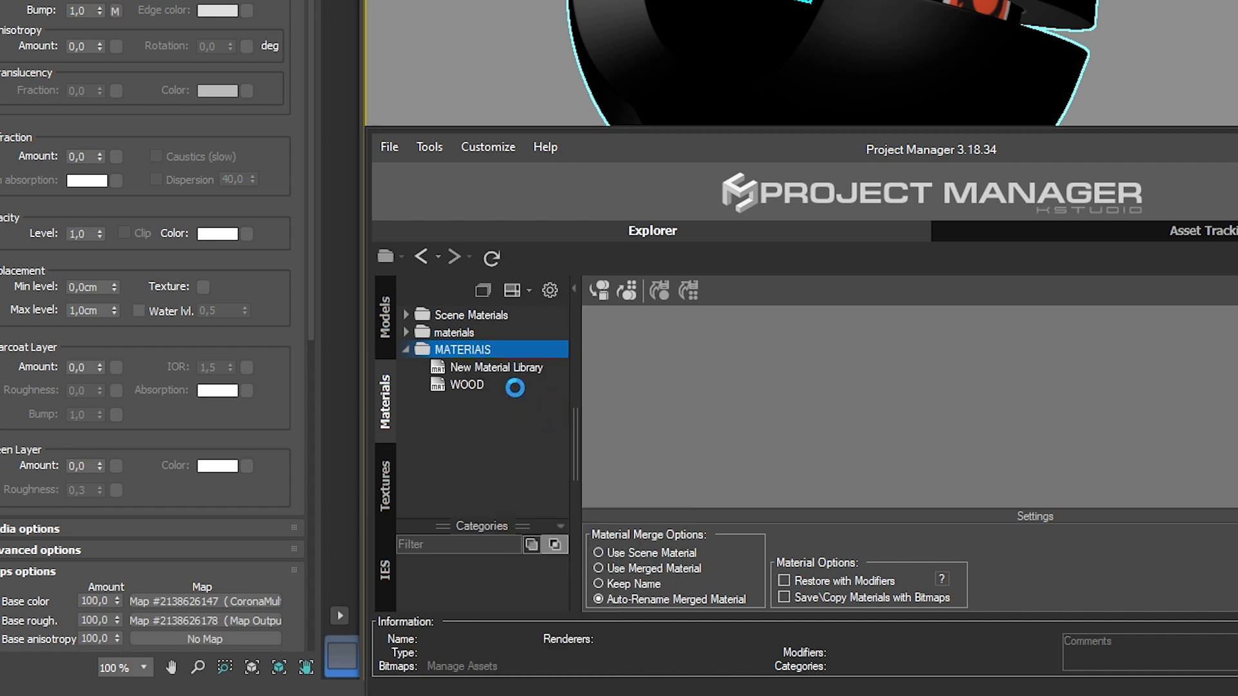
type("FABRI")
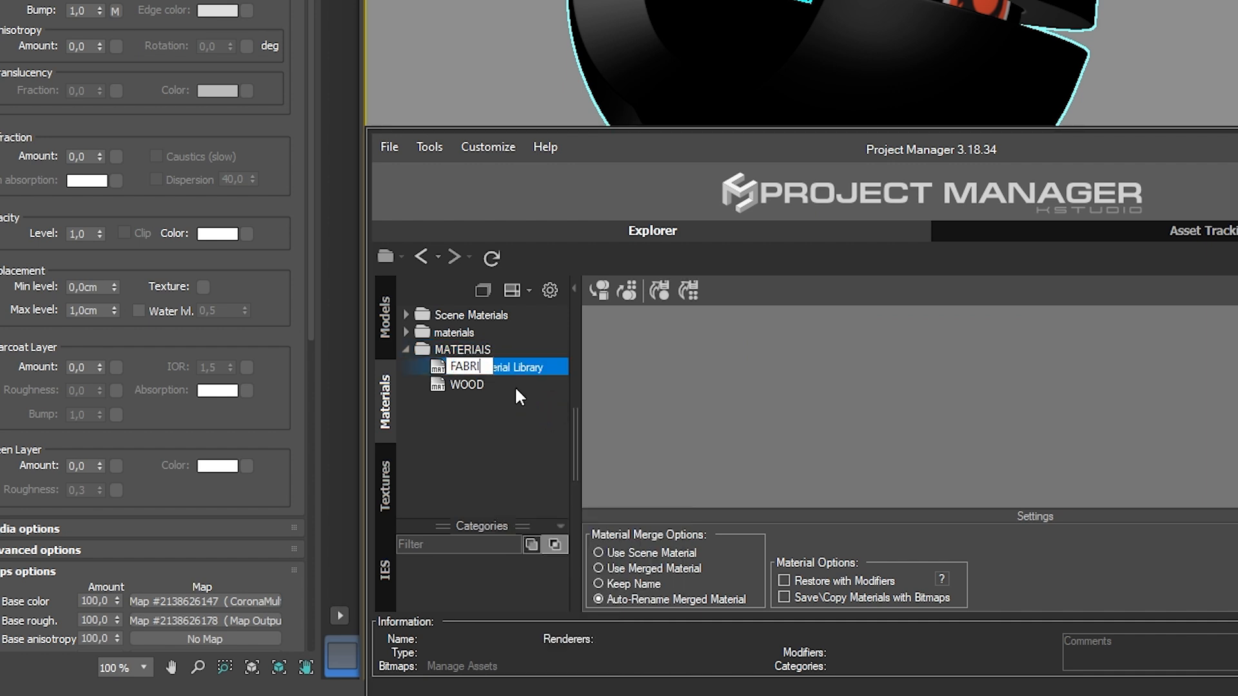
type("C")
key("Return")
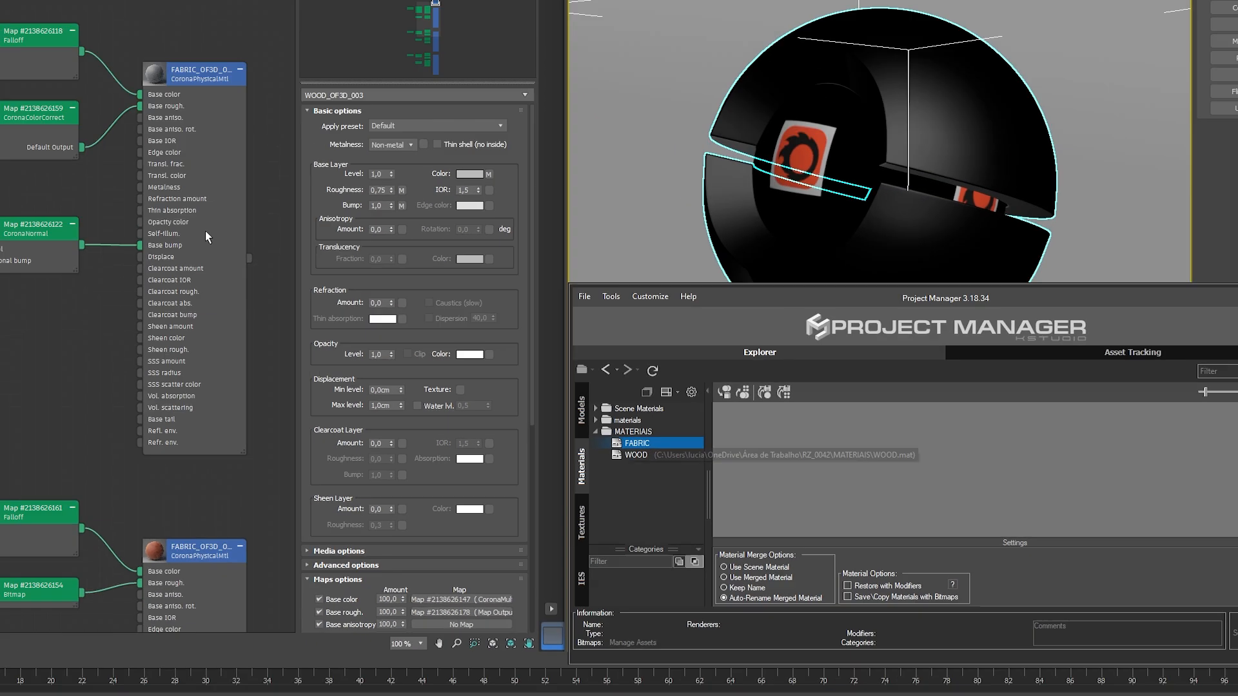
- Assign the FABRIC_OF3D_001 material to the shader ball and save it into the FABRIC library
middle_click_drag(165, 516, 157, 468)
middle_click_drag(100, 297, 116, 365)
left_click(196, 216)
double_click(391, 264)
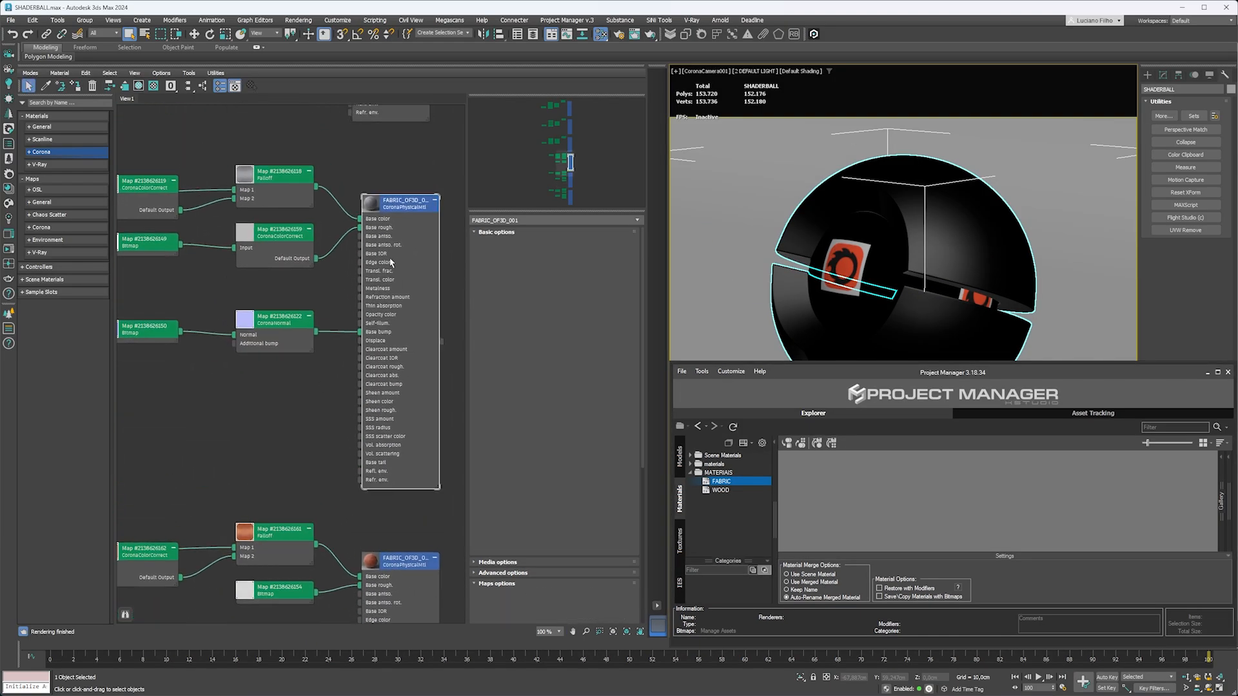
left_click(80, 87)
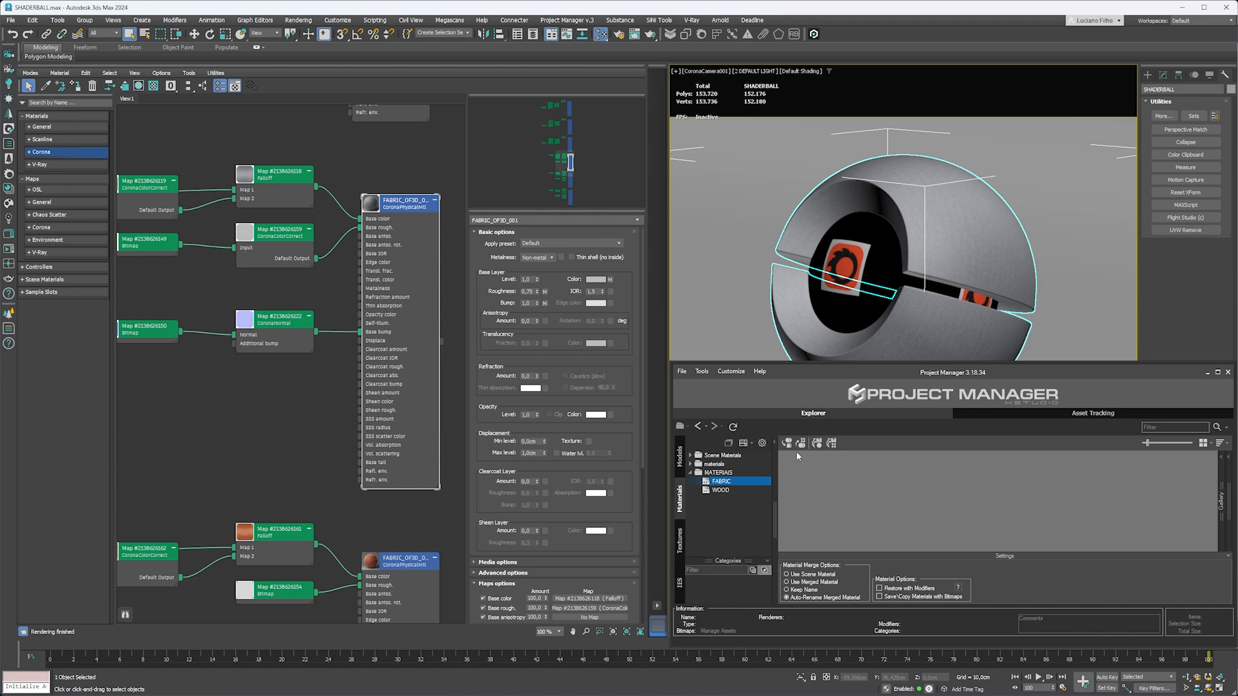
left_click(817, 444)
- Assign the FABRIC_OF3D_002 material to the shader ball and add it to the FABRIC library
left_click(405, 561)
middle_click_drag(218, 457, 223, 206)
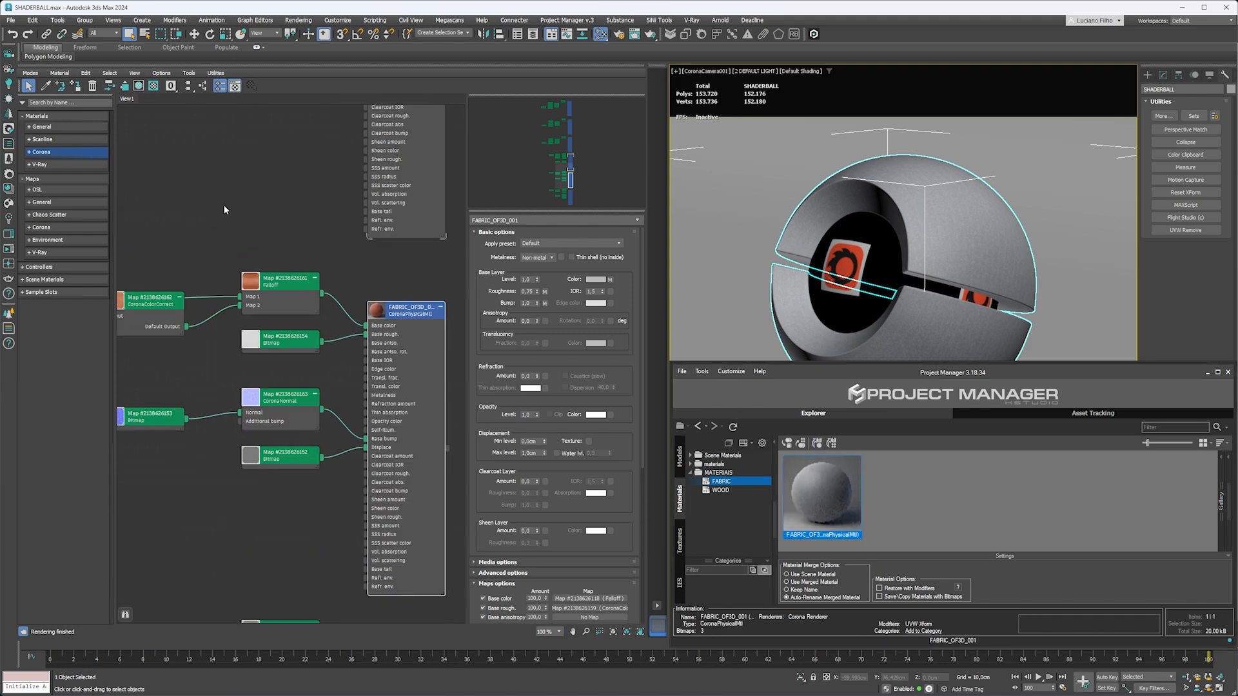
double_click(442, 357)
left_click(76, 87)
left_click(817, 445)
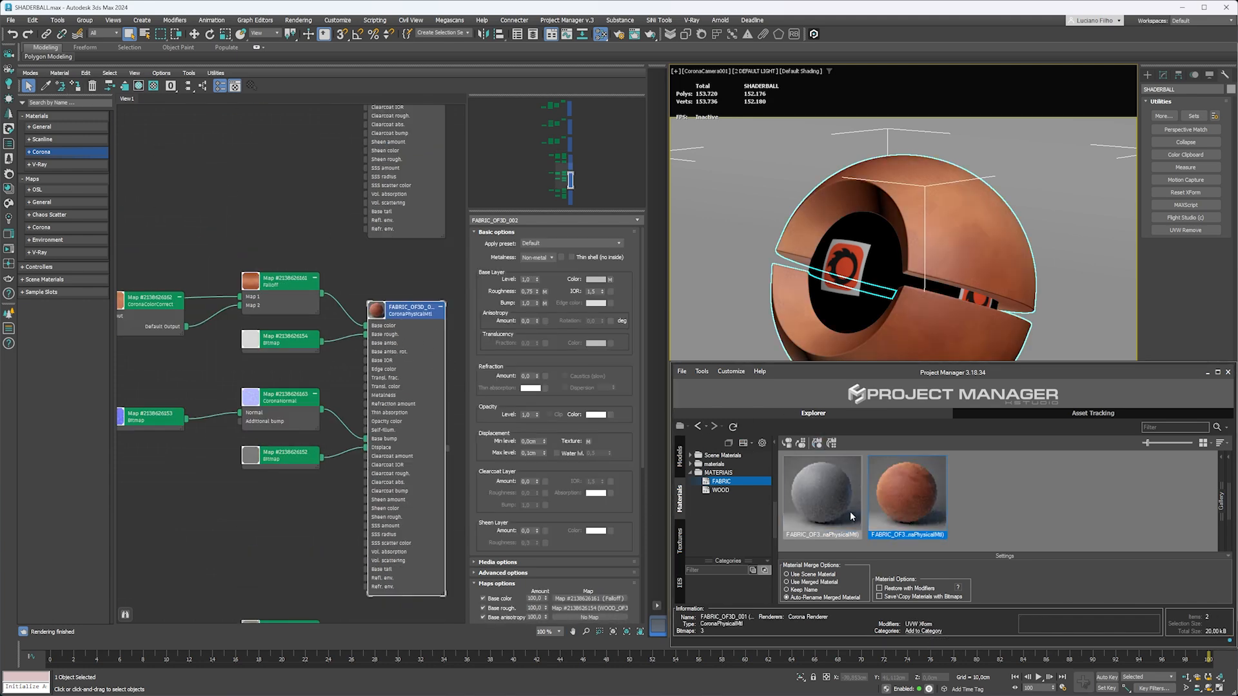
- Assign FABRIC_OF3D_003 to the shader ball and store it in the FABRIC library
double_click(851, 516)
left_click(77, 88)
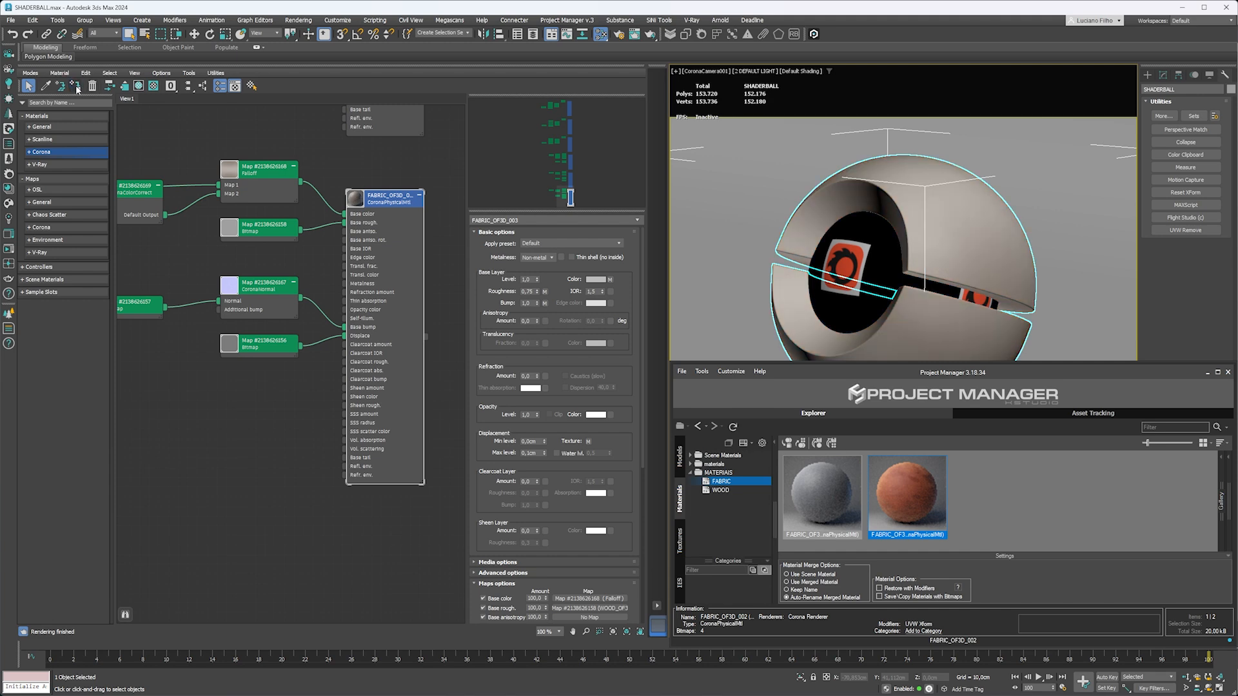
left_click(817, 445)
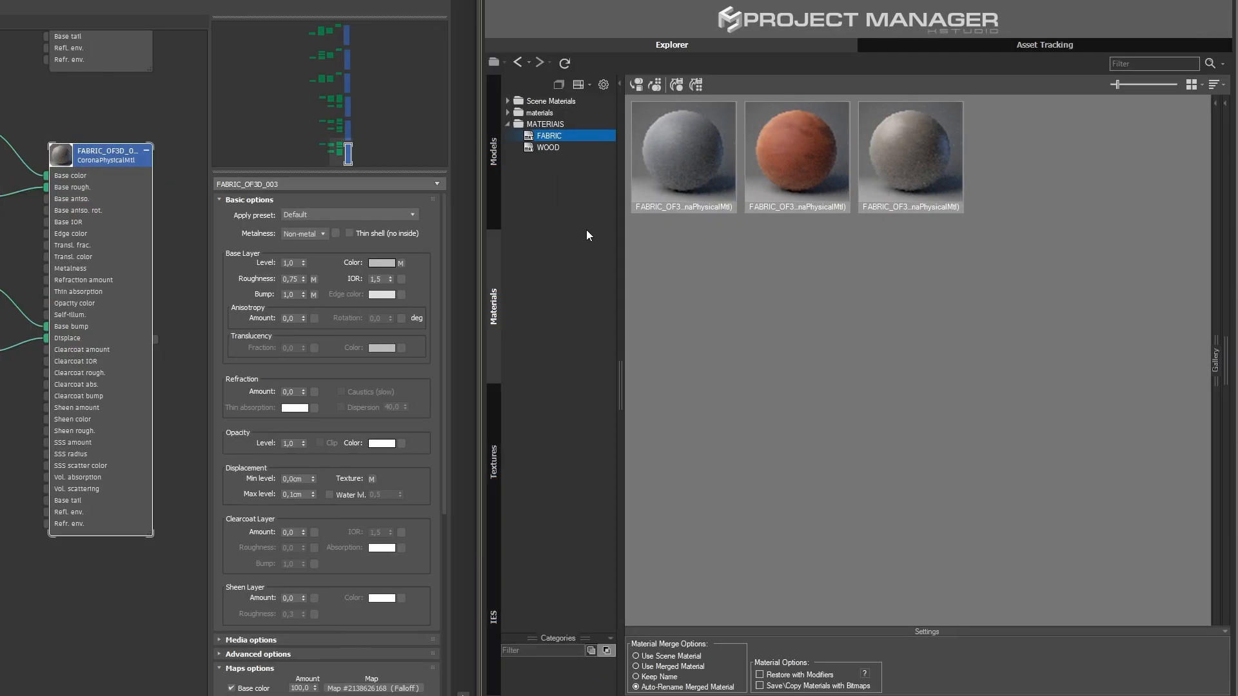
- Switch between the FABRIC and WOOD libraries to review the materials saved in each
left_click(550, 147)
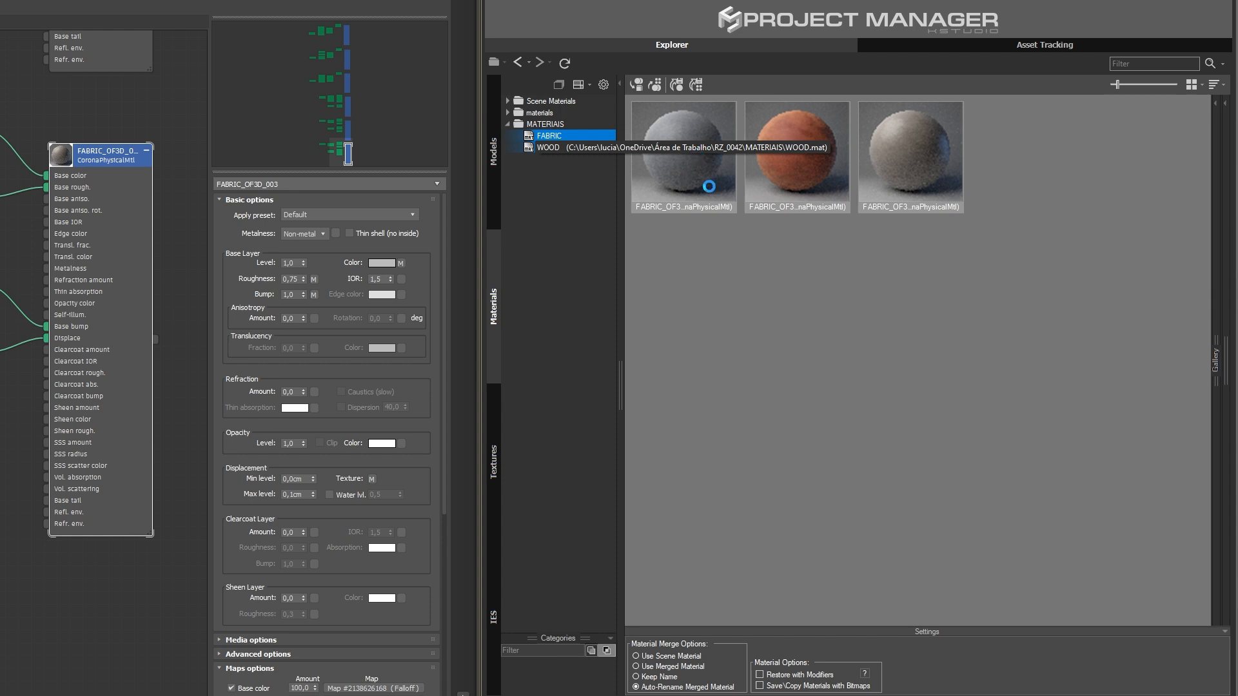
left_click(549, 136)
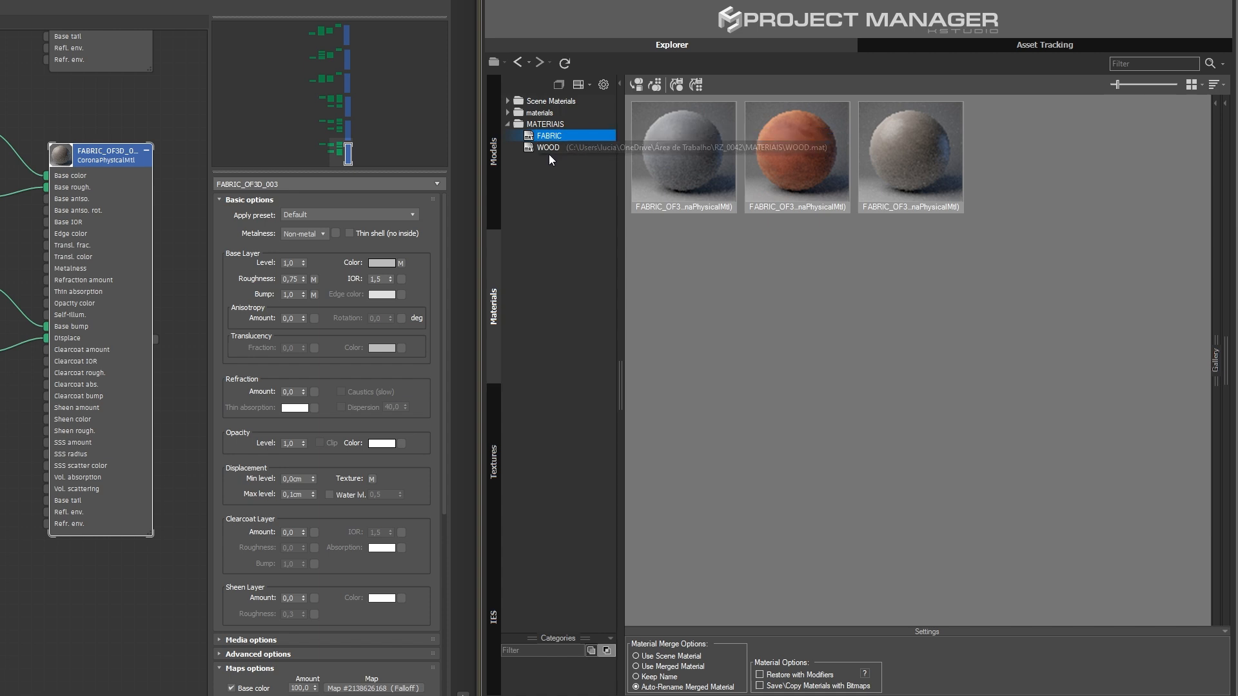
key("Down")
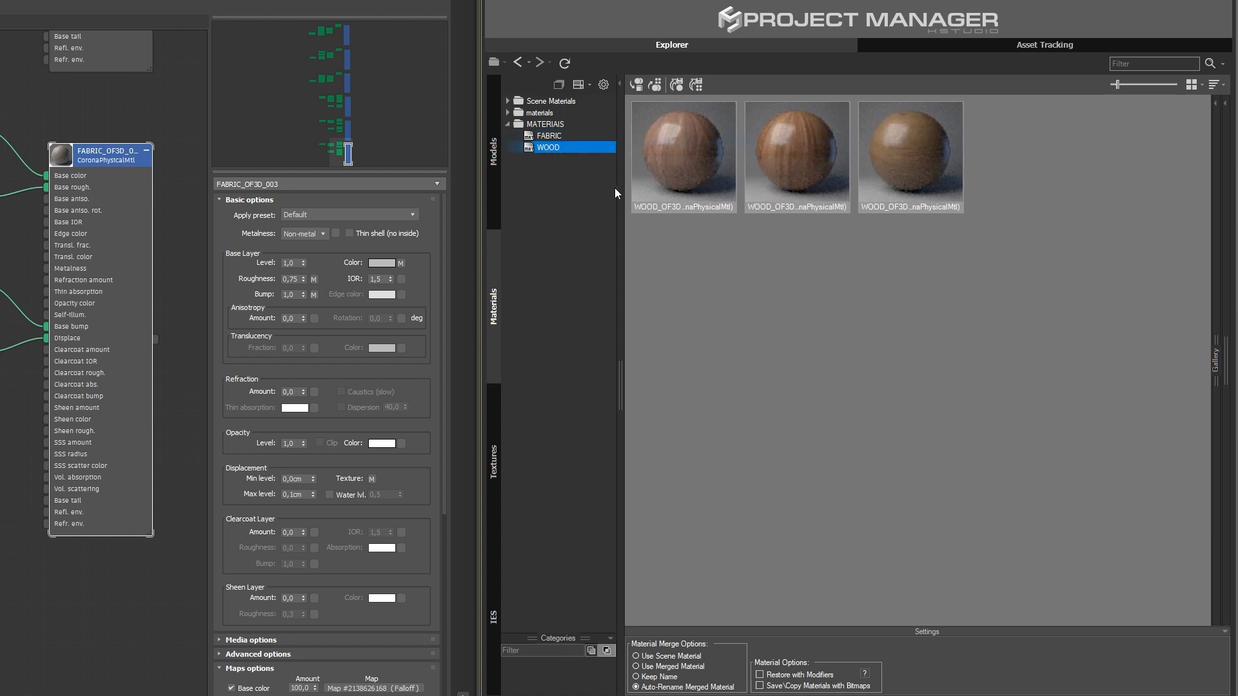
- Enlarge the FABRIC_OF3D_003 node's preview and compare it with the material thumbnails in the WOOD library
double_click(58, 160)
scroll(101, 233, "up", 3)
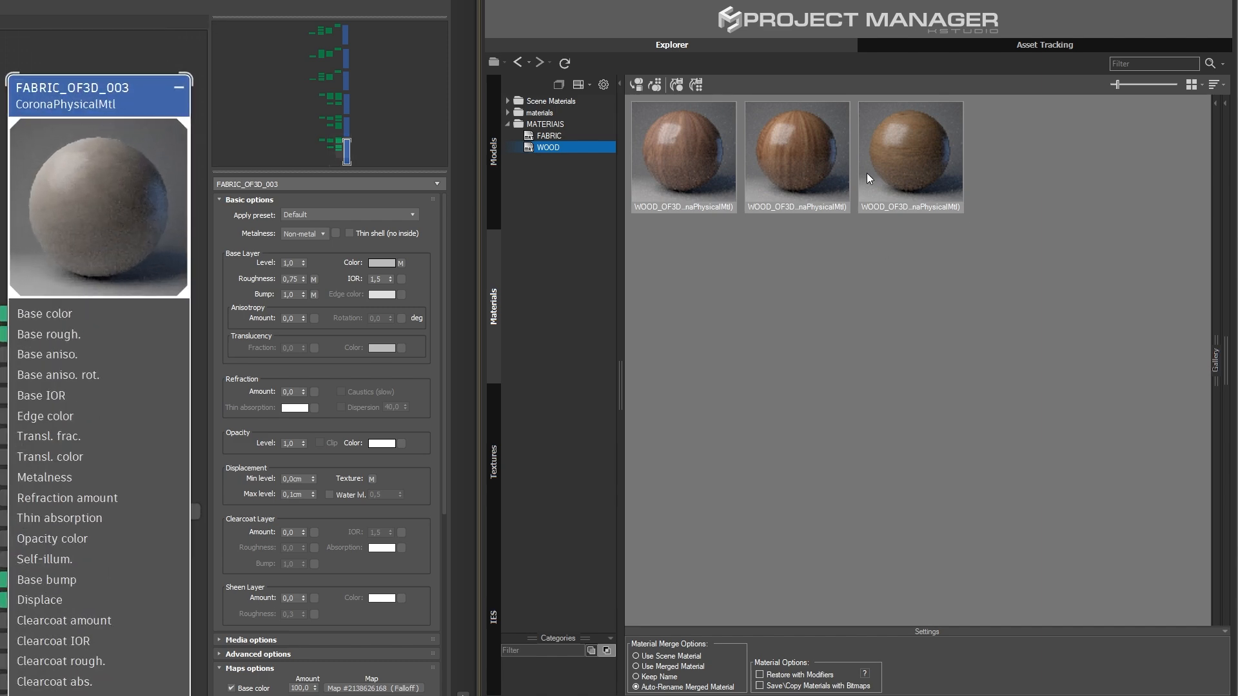
scroll(98, 208, "down", 7)
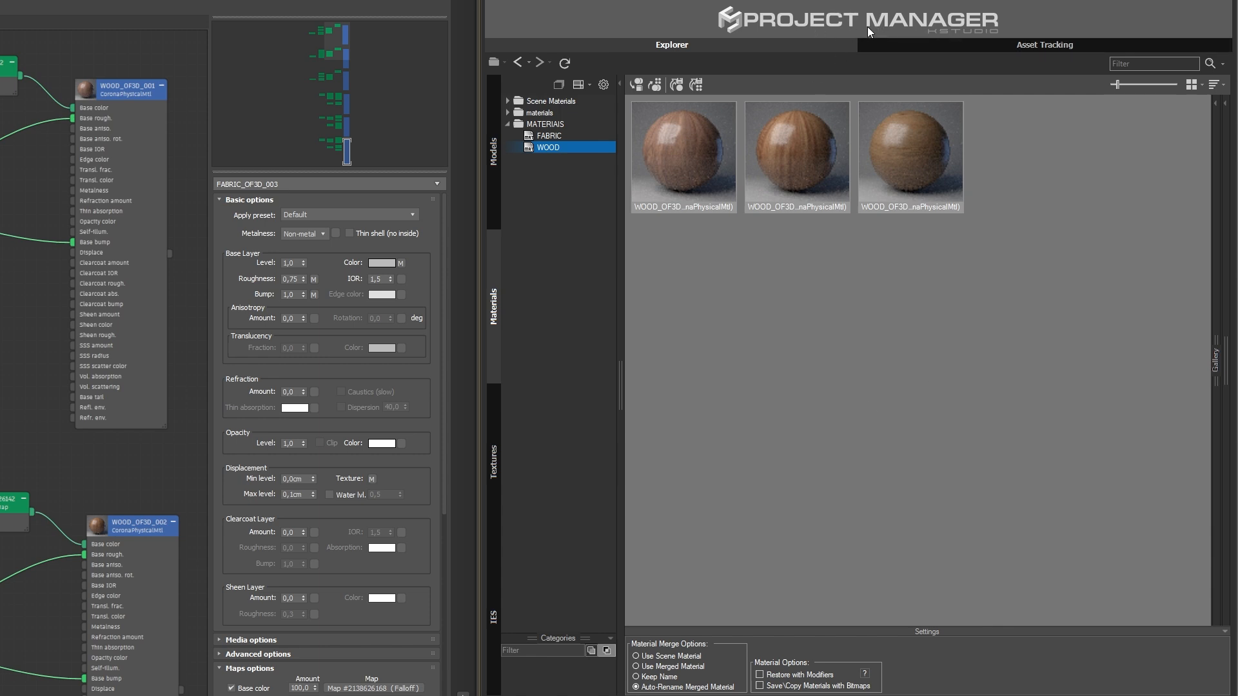
left_click_drag(686, 276, 1008, 128)
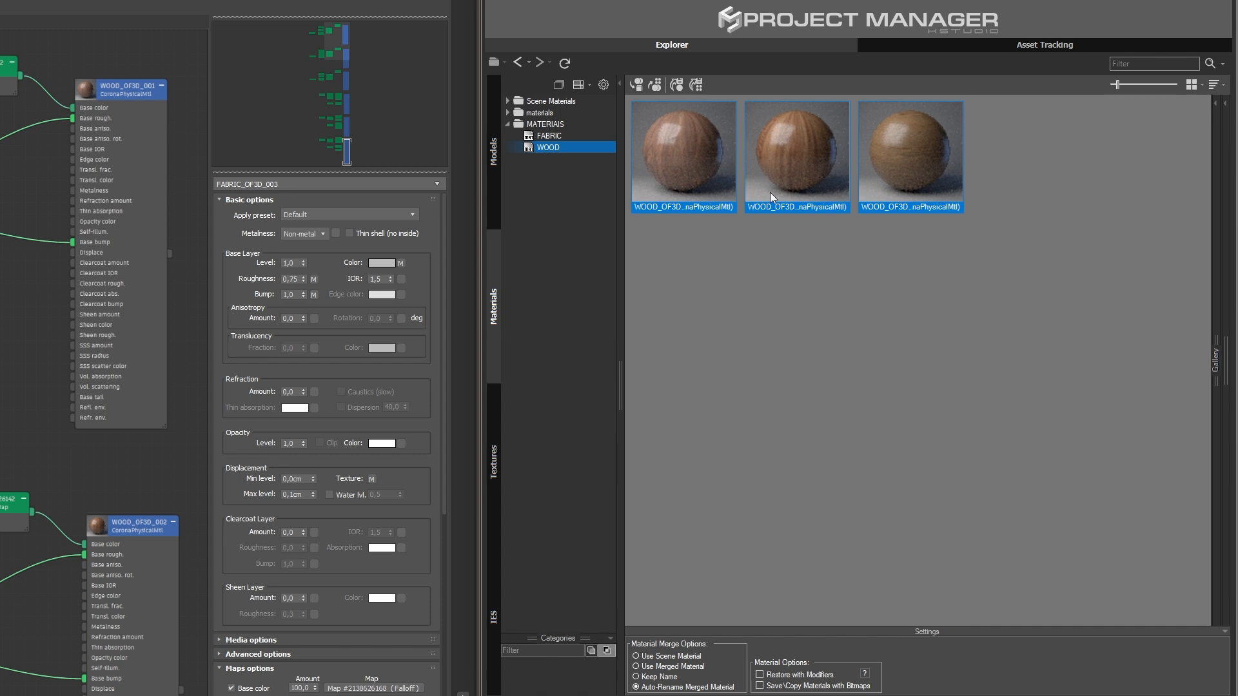
left_click(701, 269)
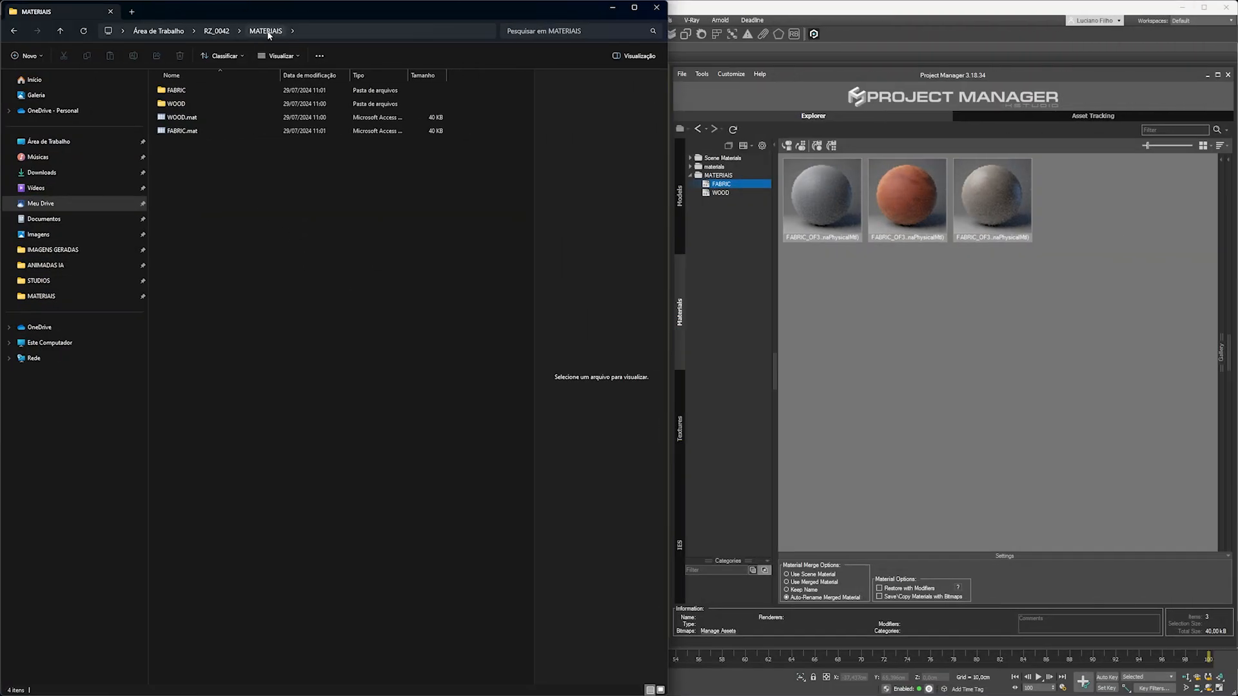
- In File Explorer, inspect the WOOD.mat and FABRIC.mat library files in the RZ_0042 MATERIAIS folder
left_click_drag(205, 161, 173, 124)
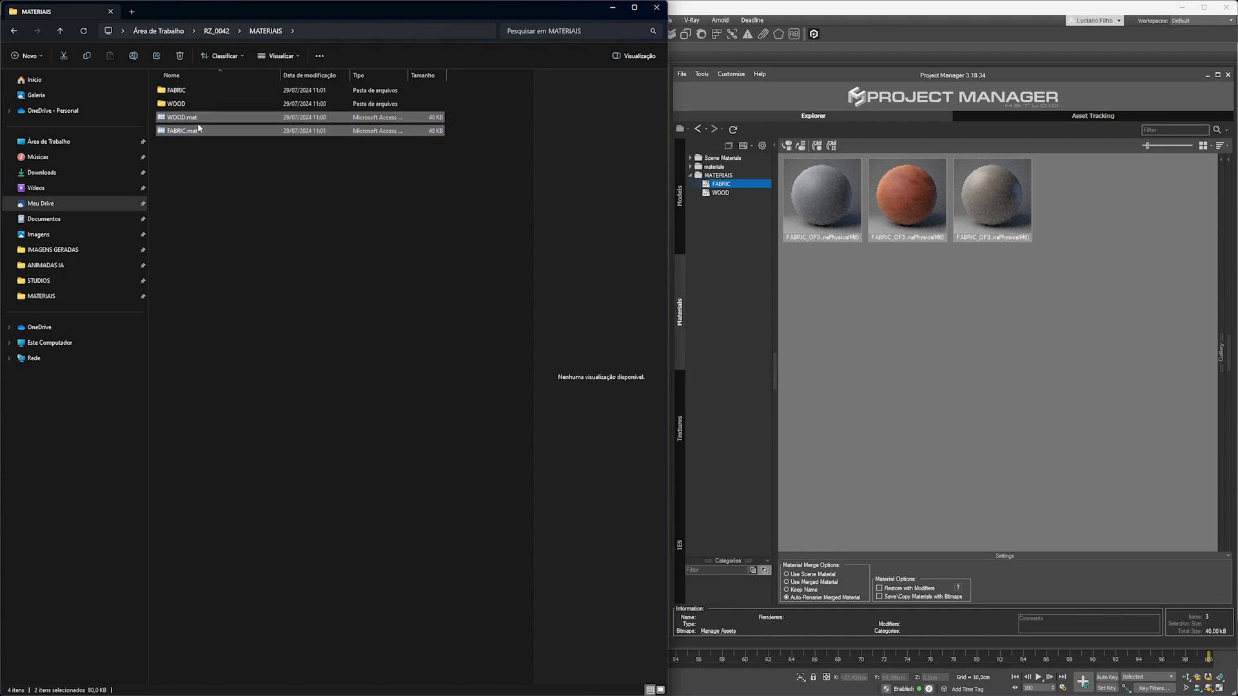
left_click(195, 164)
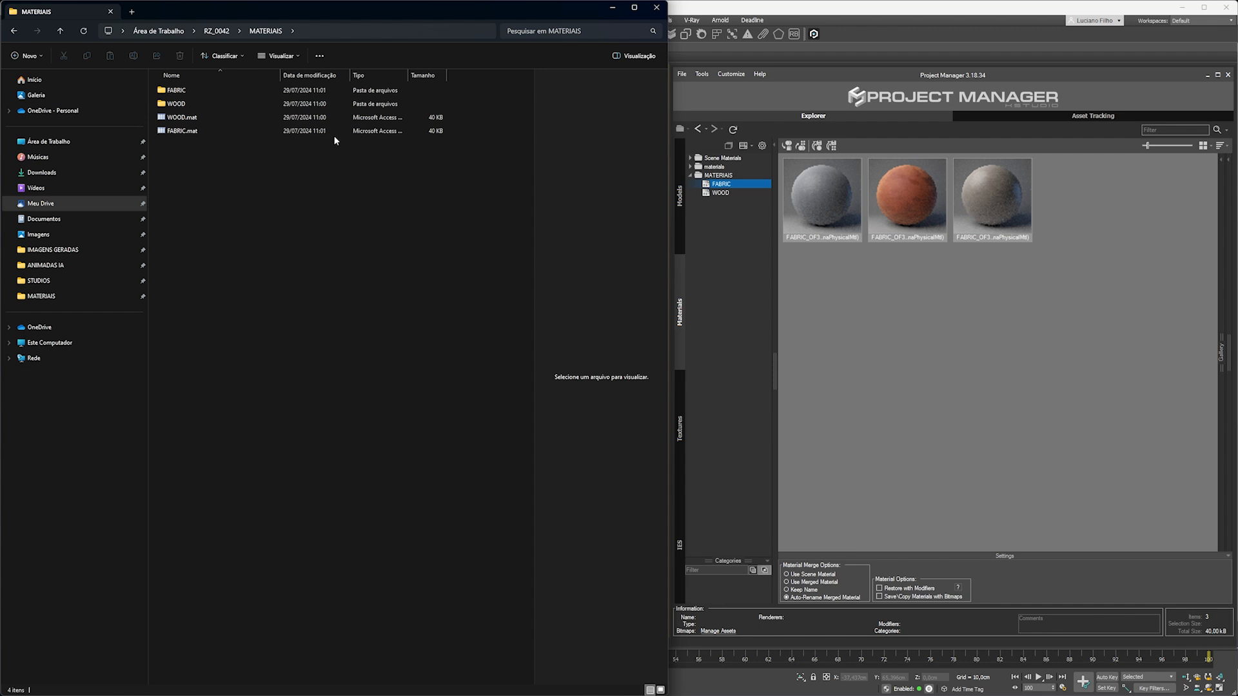
left_click_drag(218, 173, 182, 116)
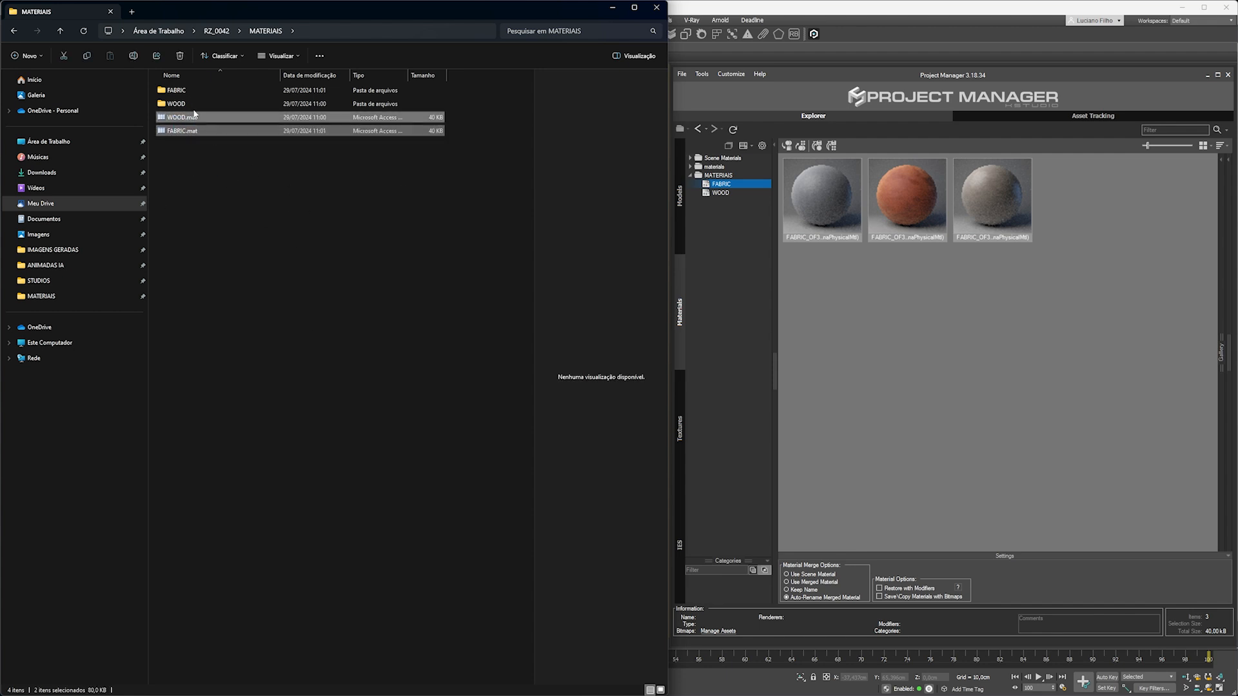
left_click(225, 188)
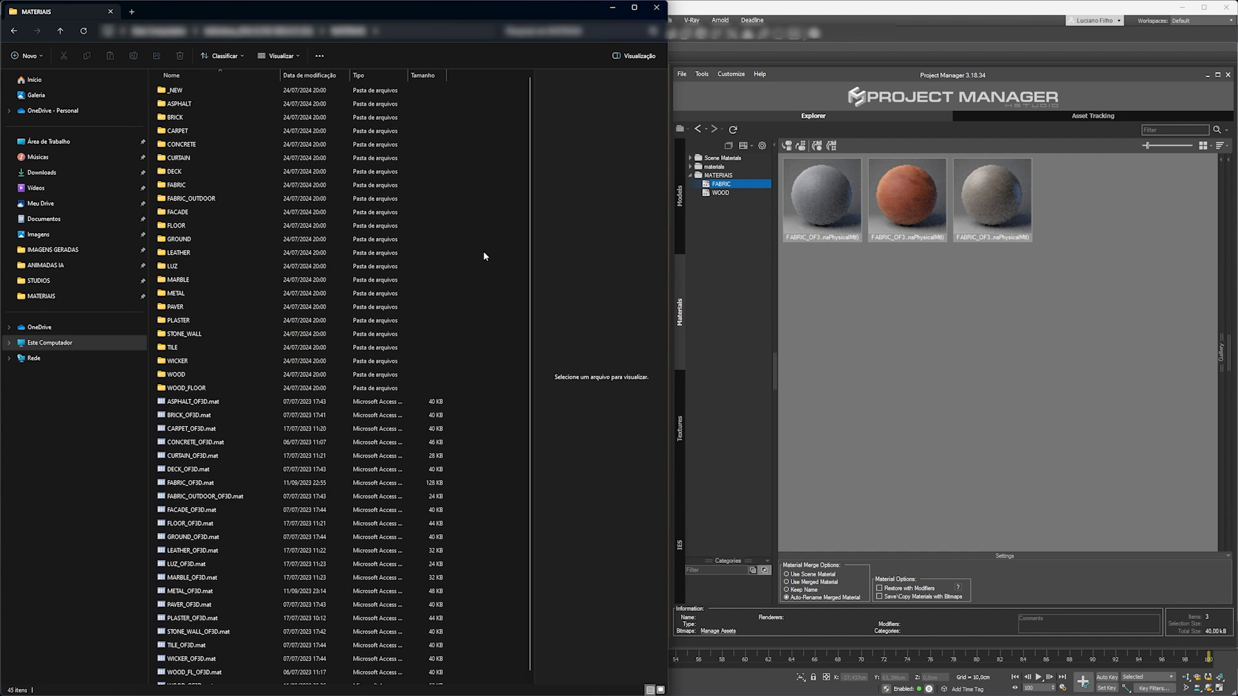
- Examine the full MATERIAIS collection, from the ASPHALT to WOOD_FLOOR folders and the ASPHALT_OF3D.mat to WOOD_OF3D.mat library files
scroll(482, 250, "down", 2)
left_click(203, 96)
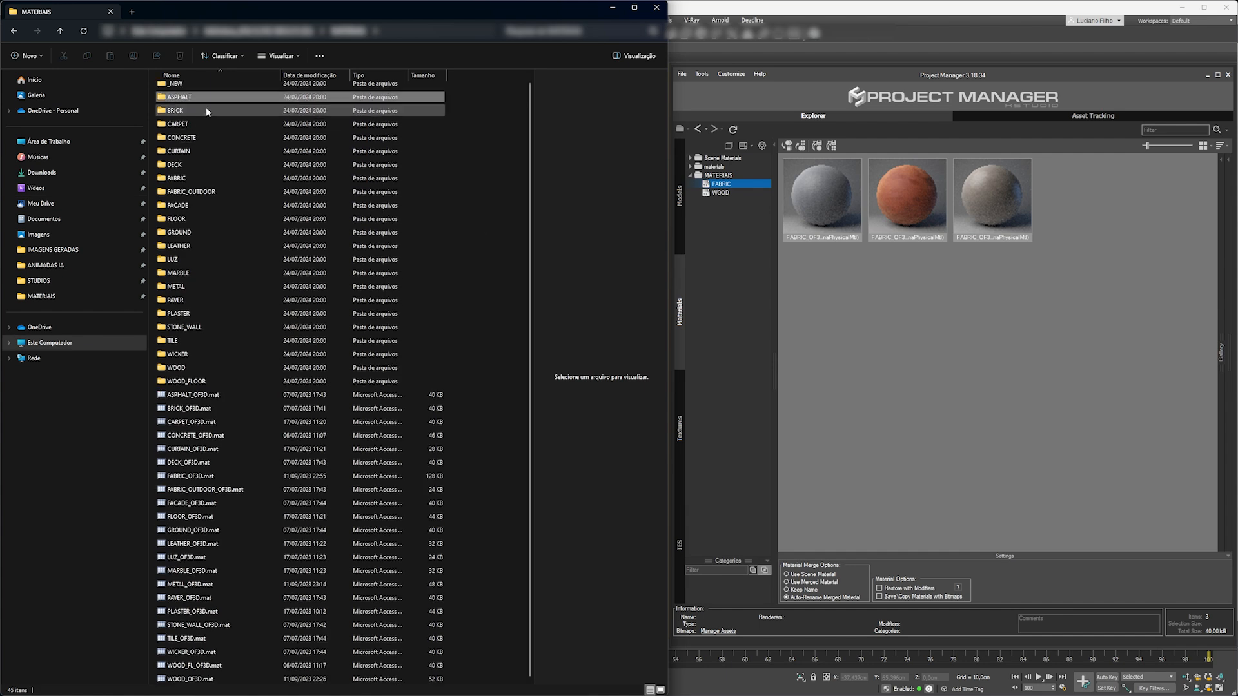
left_click(229, 381, "shift")
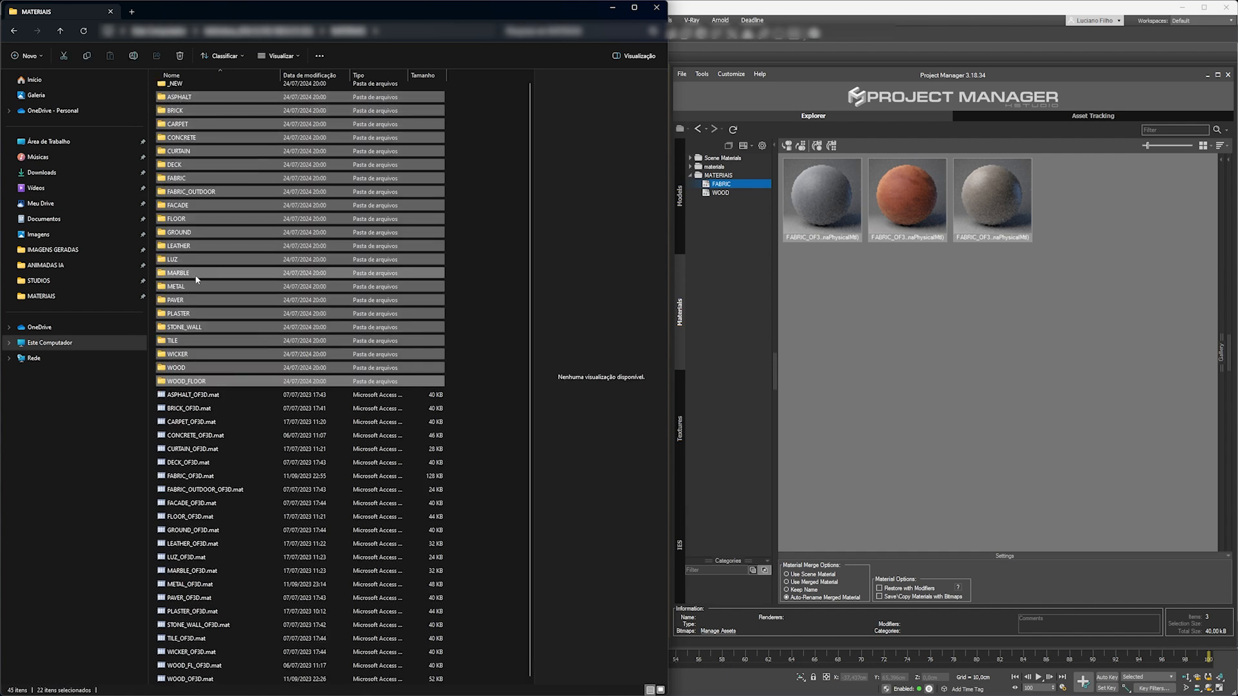
left_click(190, 395)
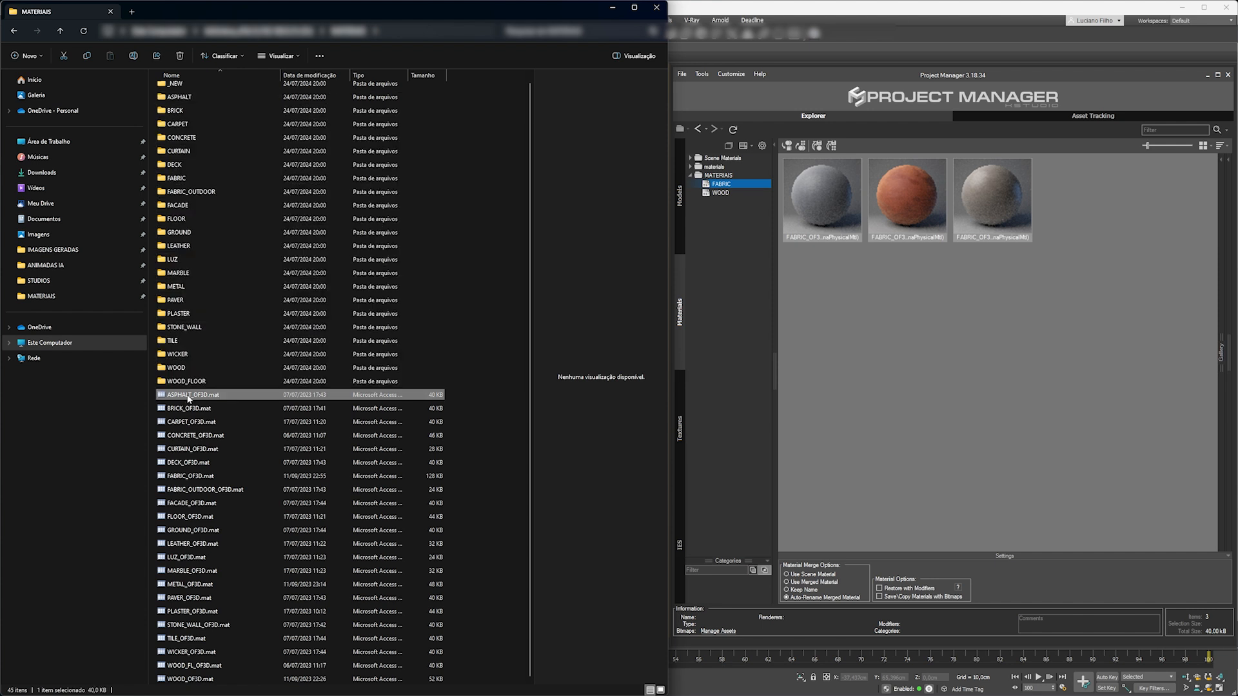
left_click(213, 680, "shift")
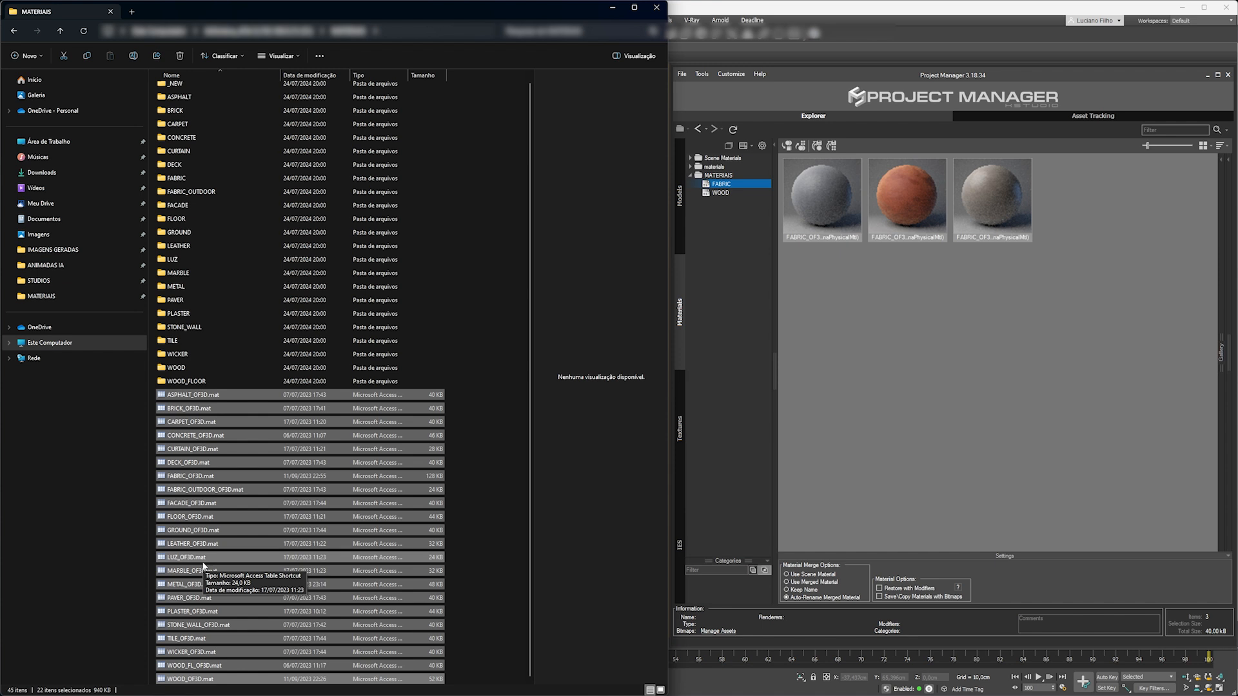
left_click(471, 392)
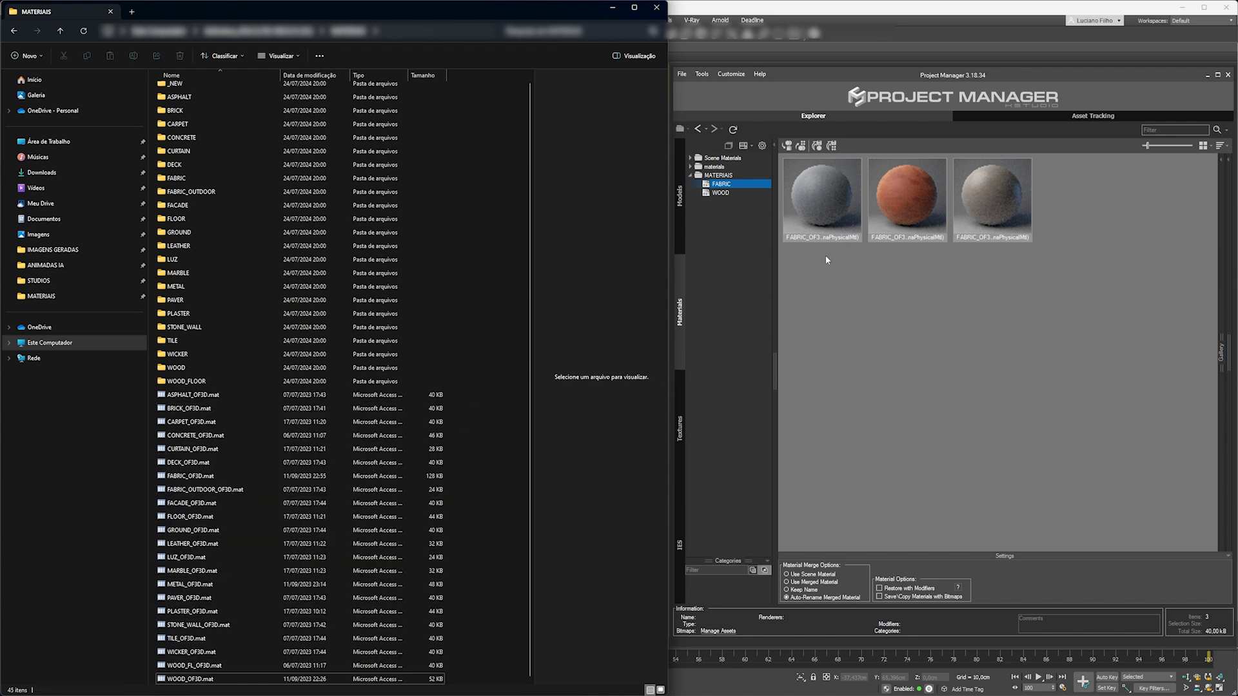
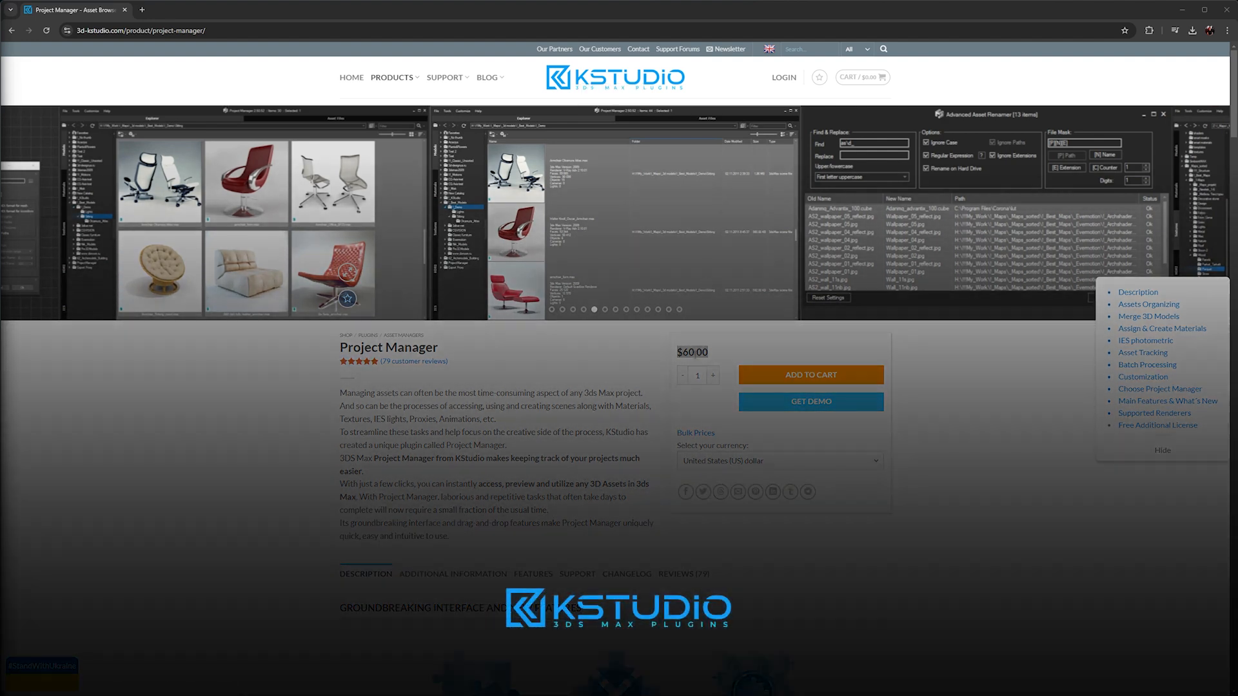
- Switch to the browser and review the Project Manager title and price on the KStudio product page
left_click(695, 353)
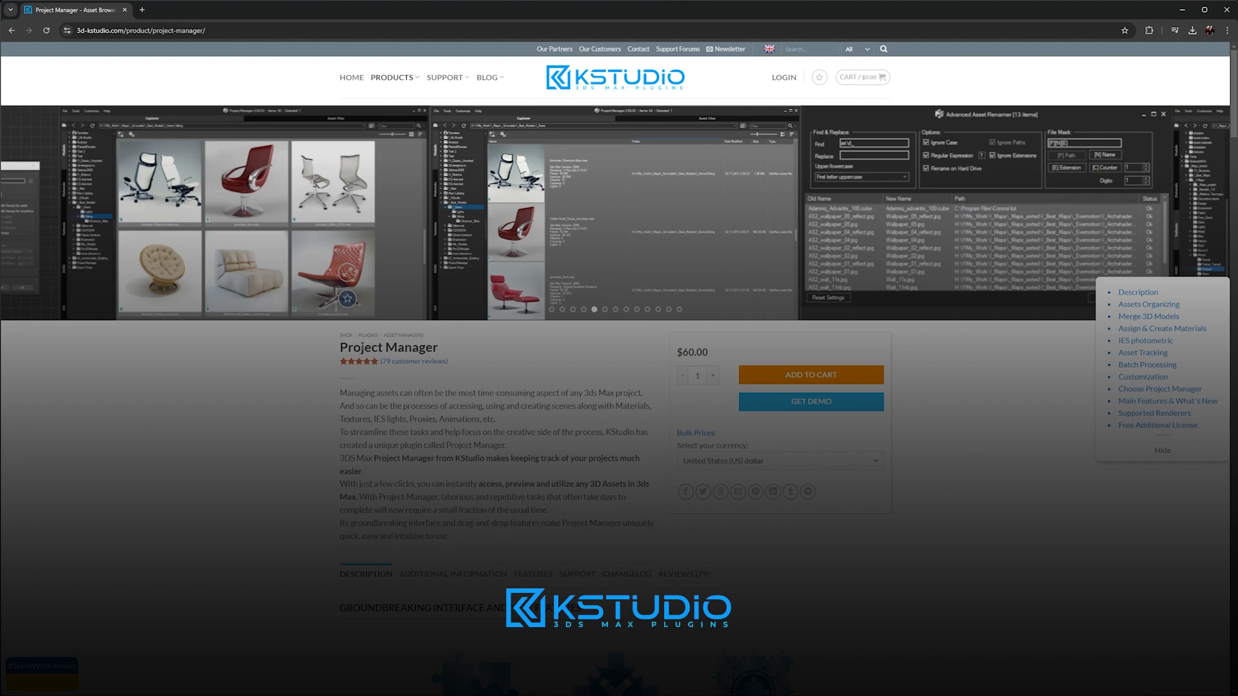
triple_click(421, 349)
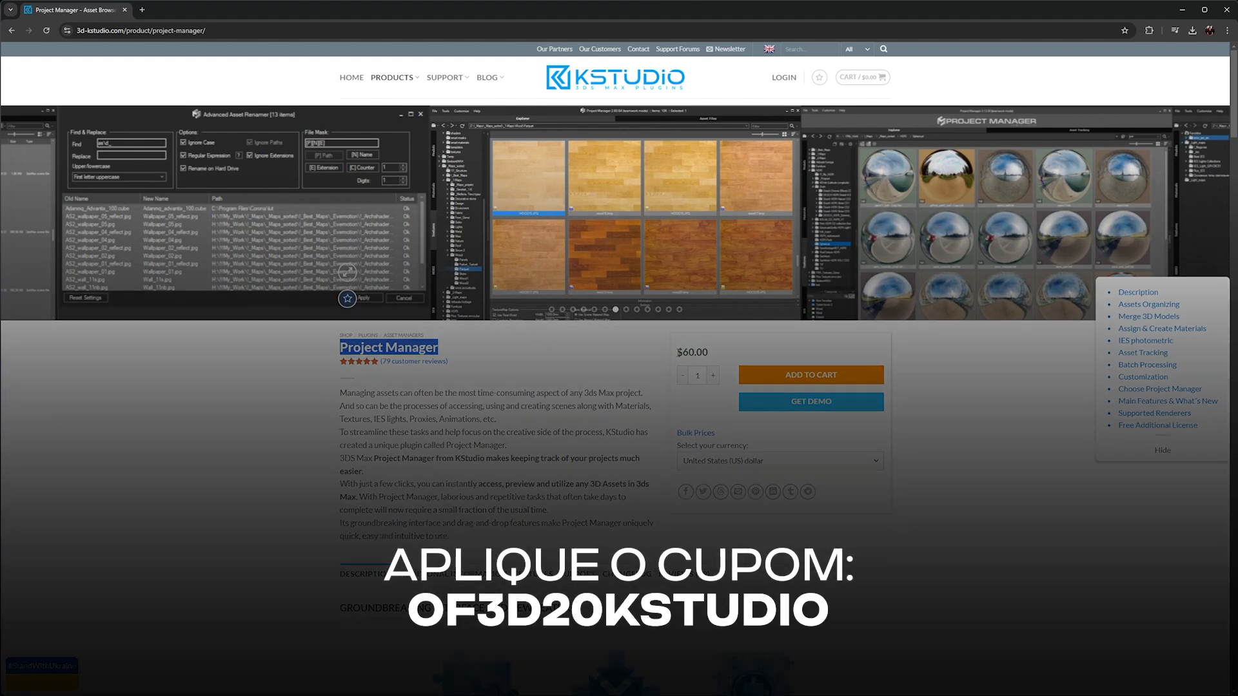
- Highlight the Project Manager price on its product page and clear the text selection
triple_click(693, 352)
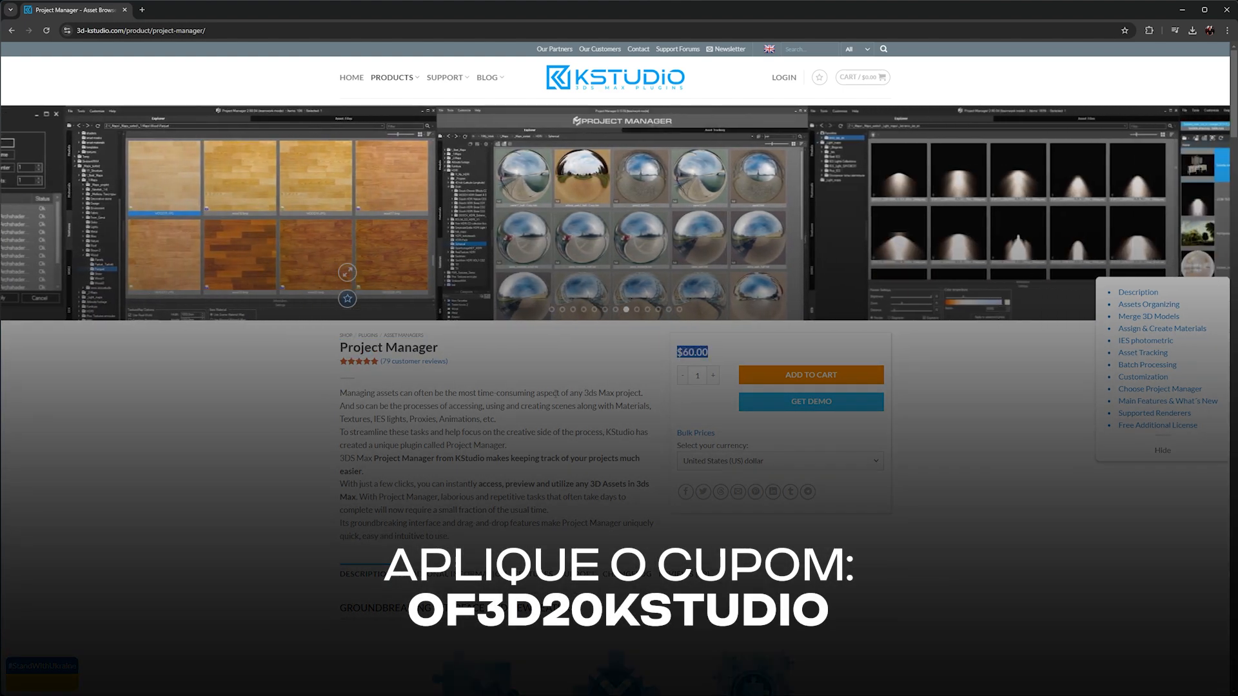
left_click(550, 392)
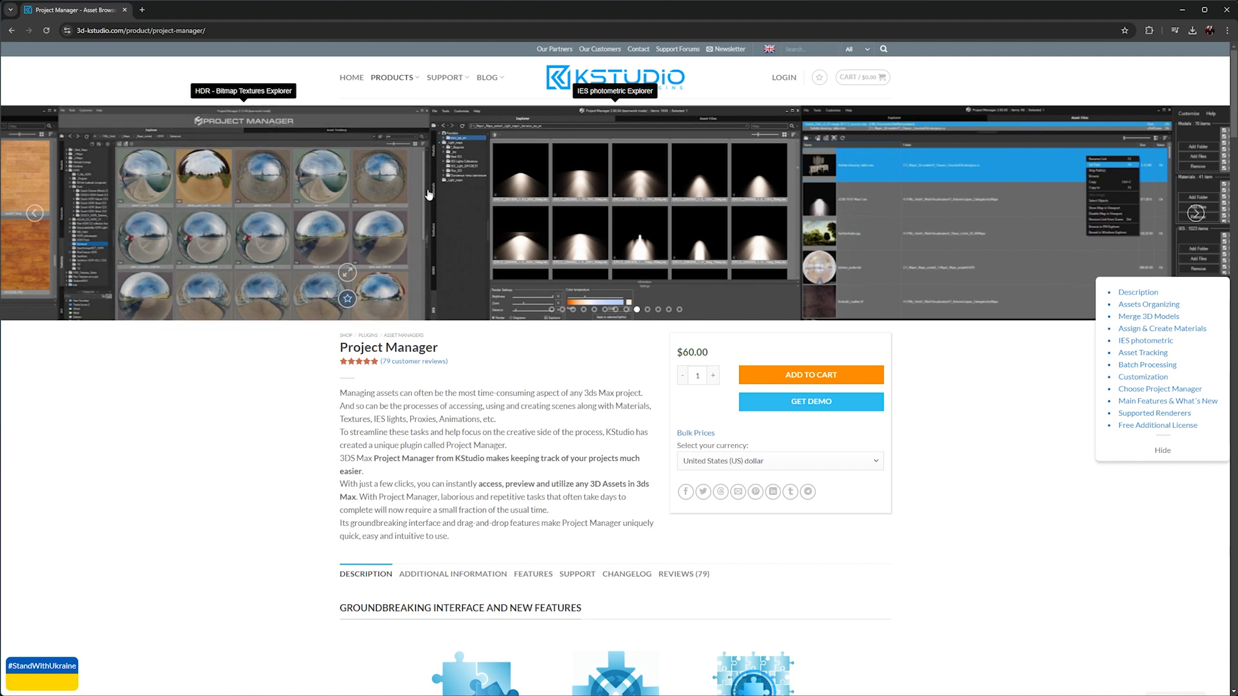
- Open the Spline Flow product page, browse its gallery images up to the Chair 04 picture and check the price
mouse_move(405, 80)
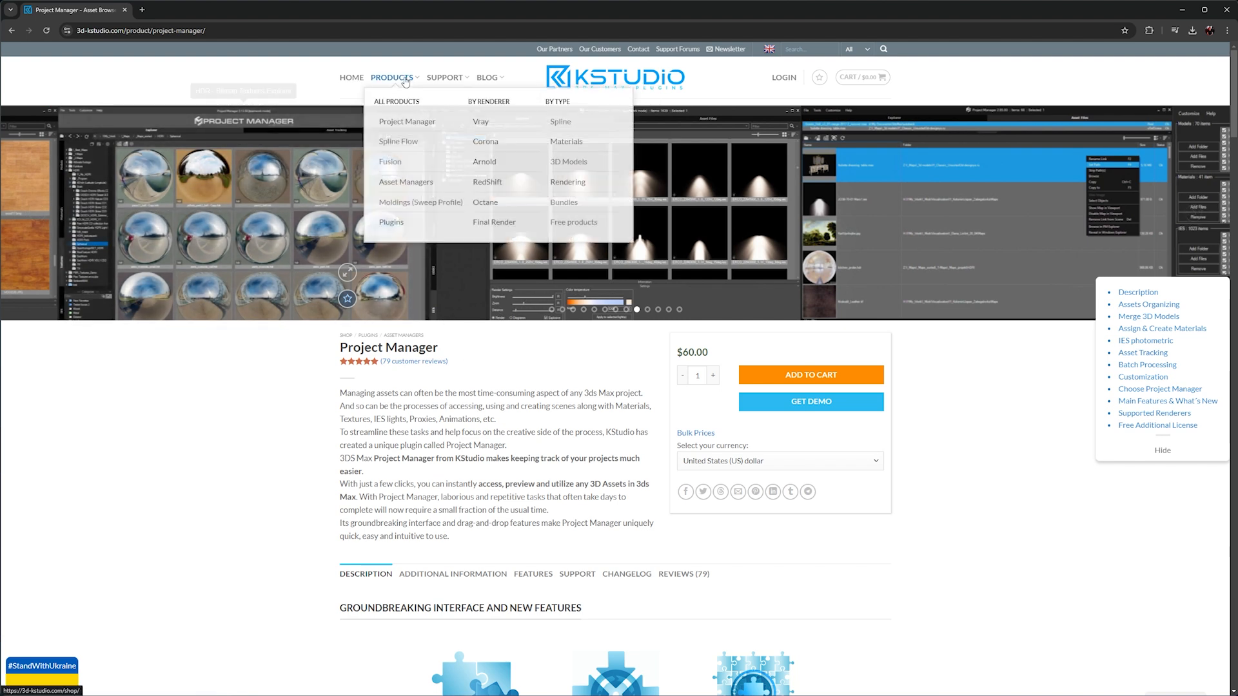
left_click(401, 143)
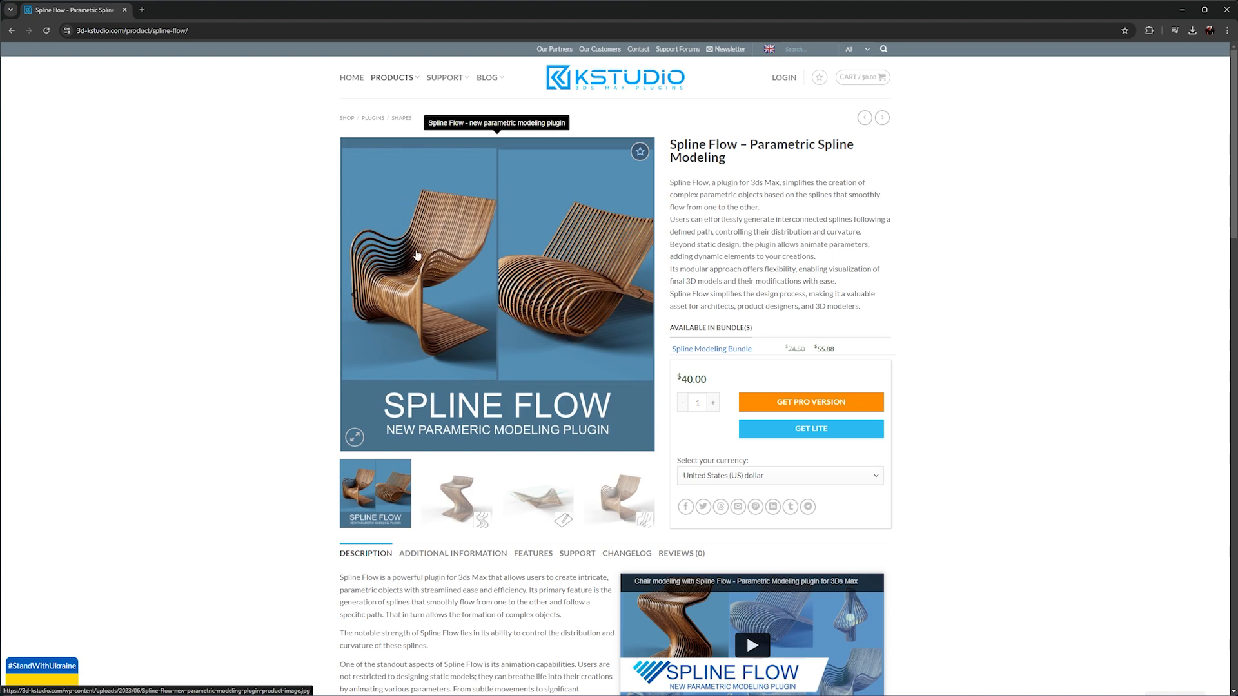
left_click(642, 296)
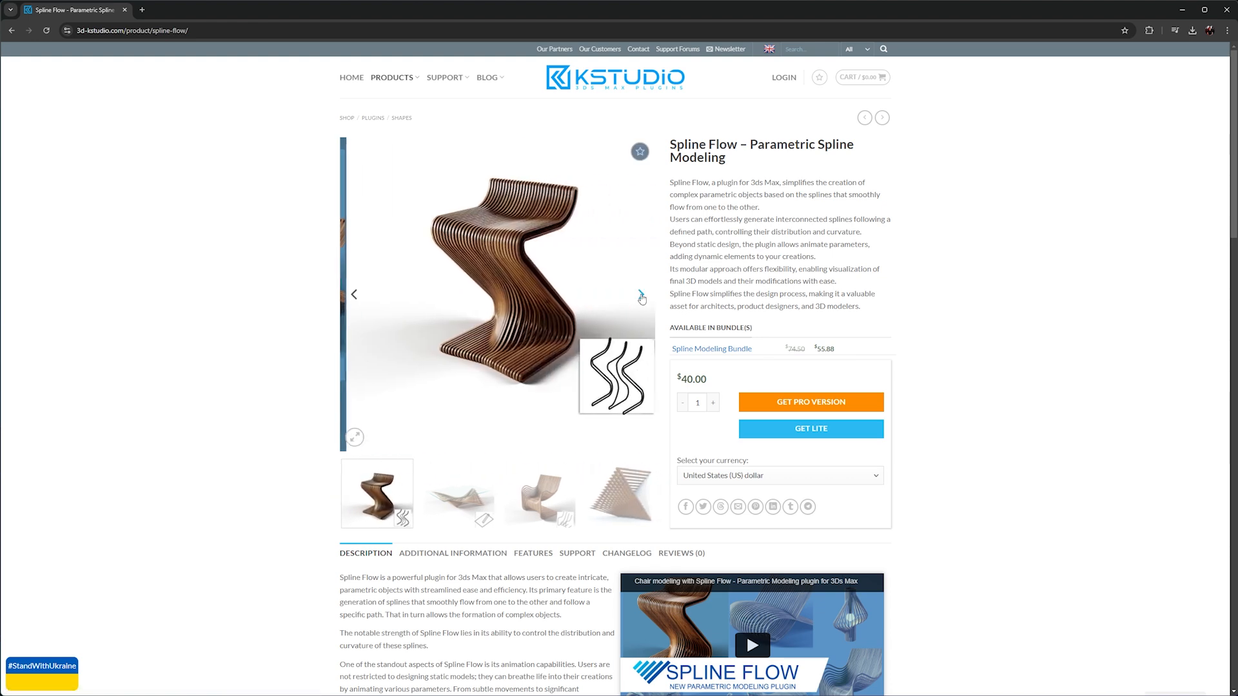
left_click(642, 296)
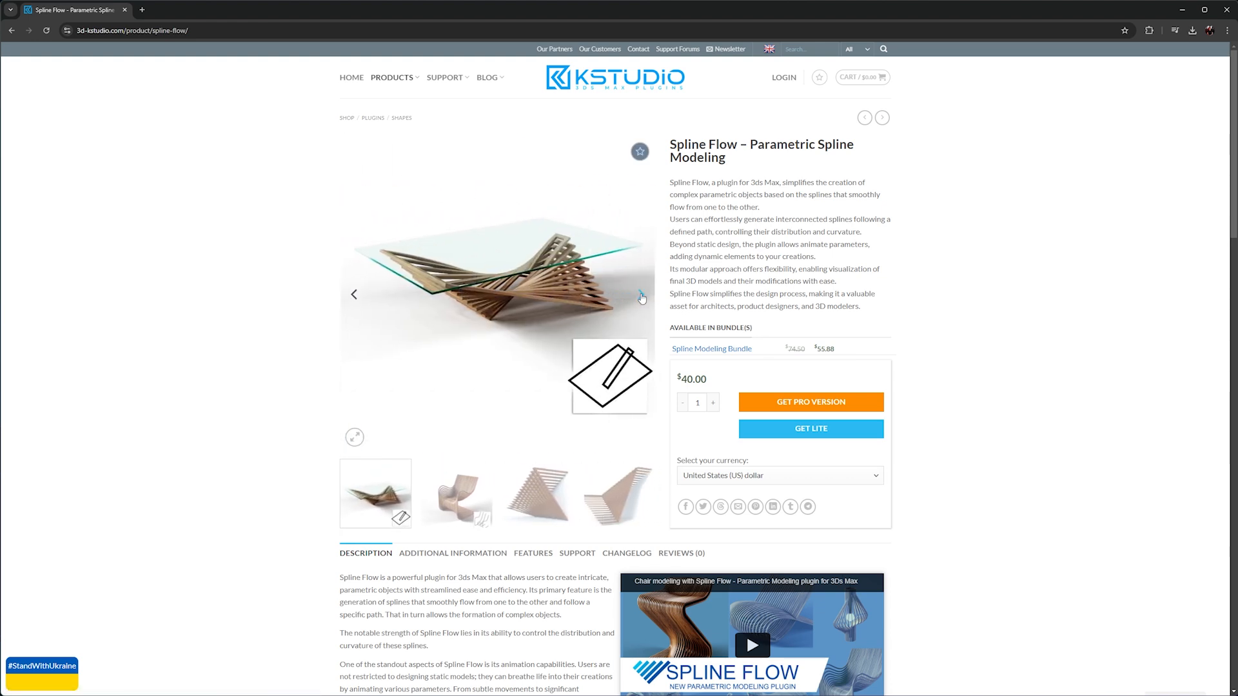
left_click(642, 296)
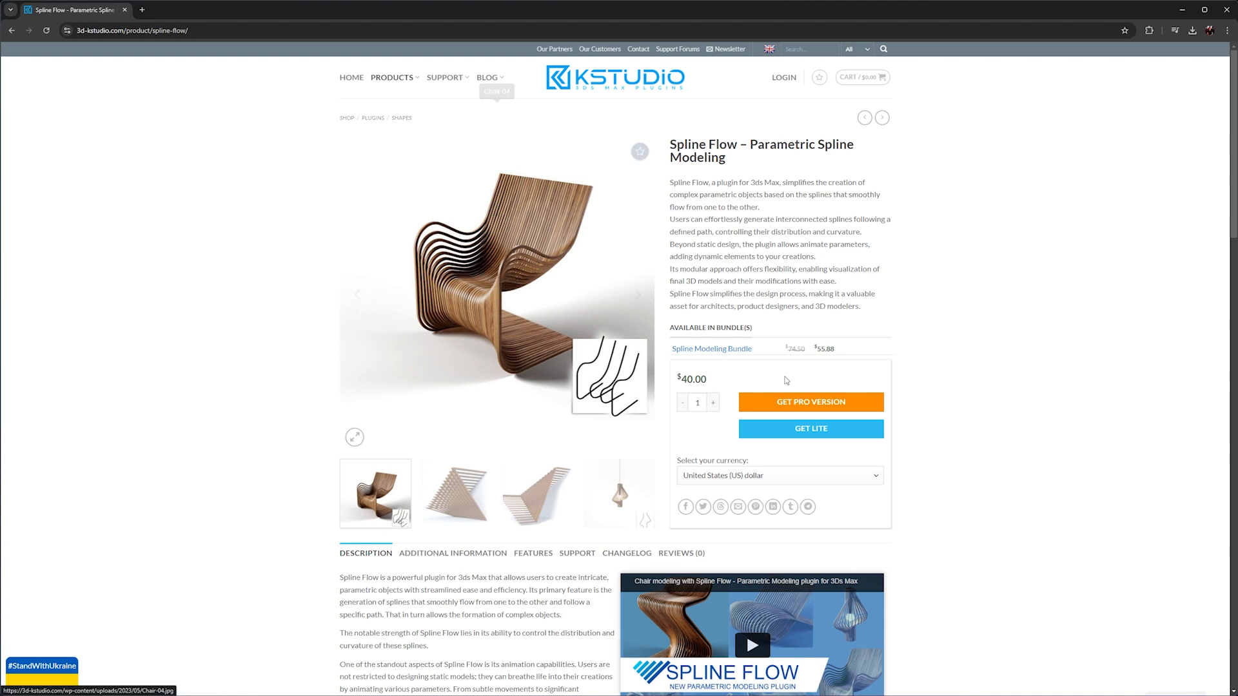
left_click_drag(686, 382, 714, 382)
left_click(715, 385)
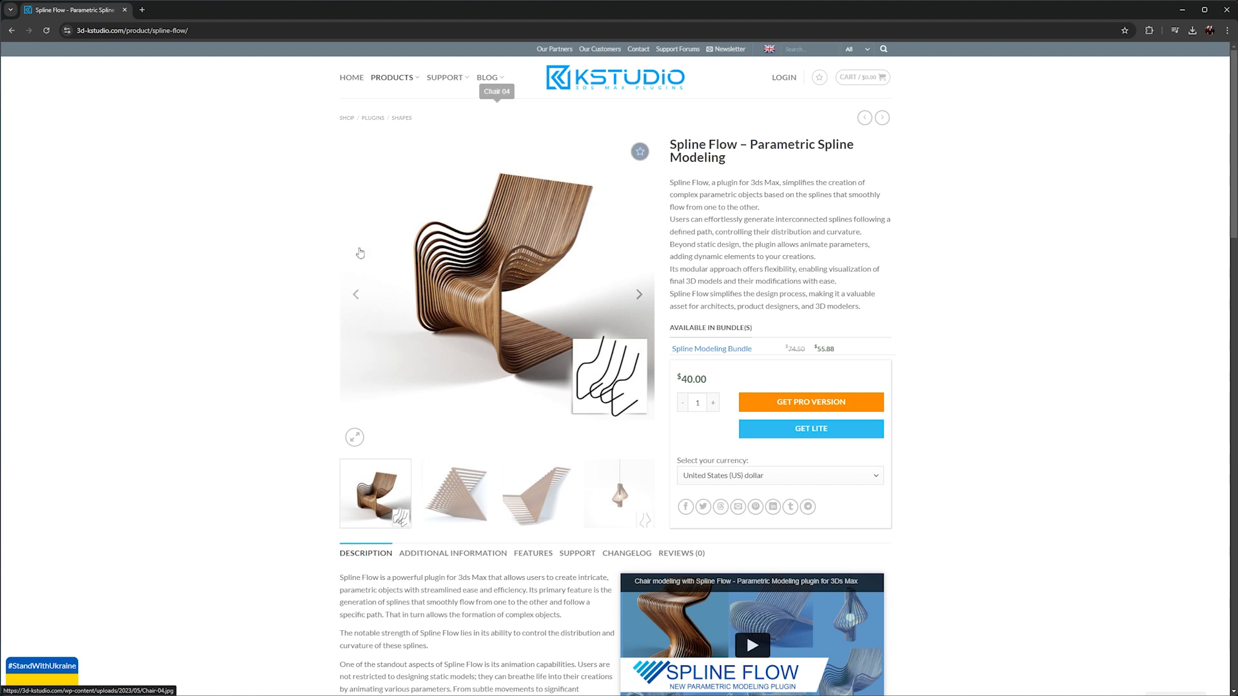
- Open the Plugins product category and examine the plugins on its first page, including the Fusion, Materials Manager and Models Manager descriptions
mouse_move(390, 79)
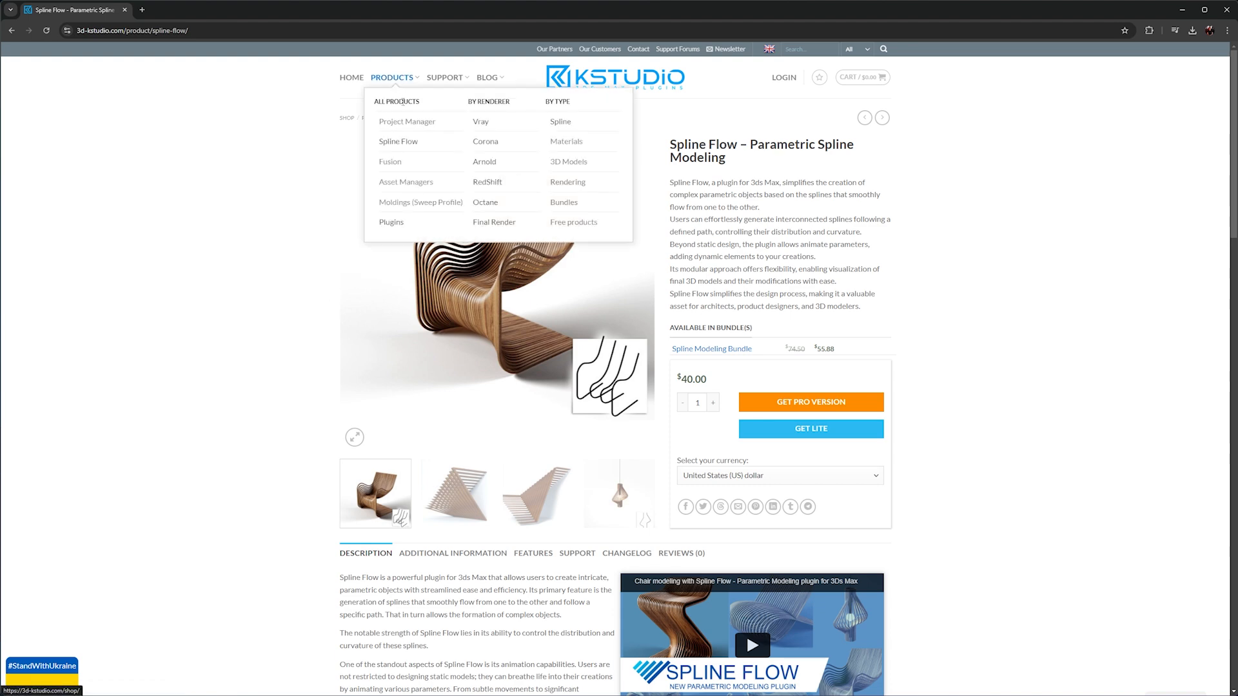
left_click(391, 222)
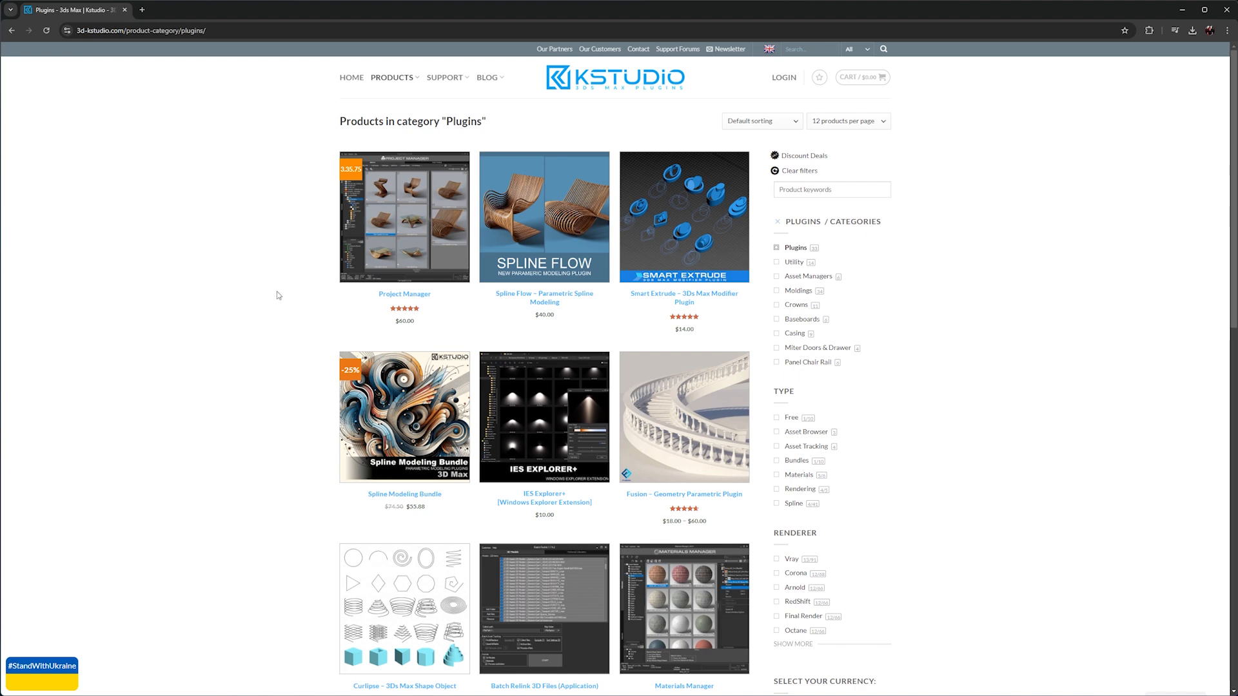
mouse_move(699, 418)
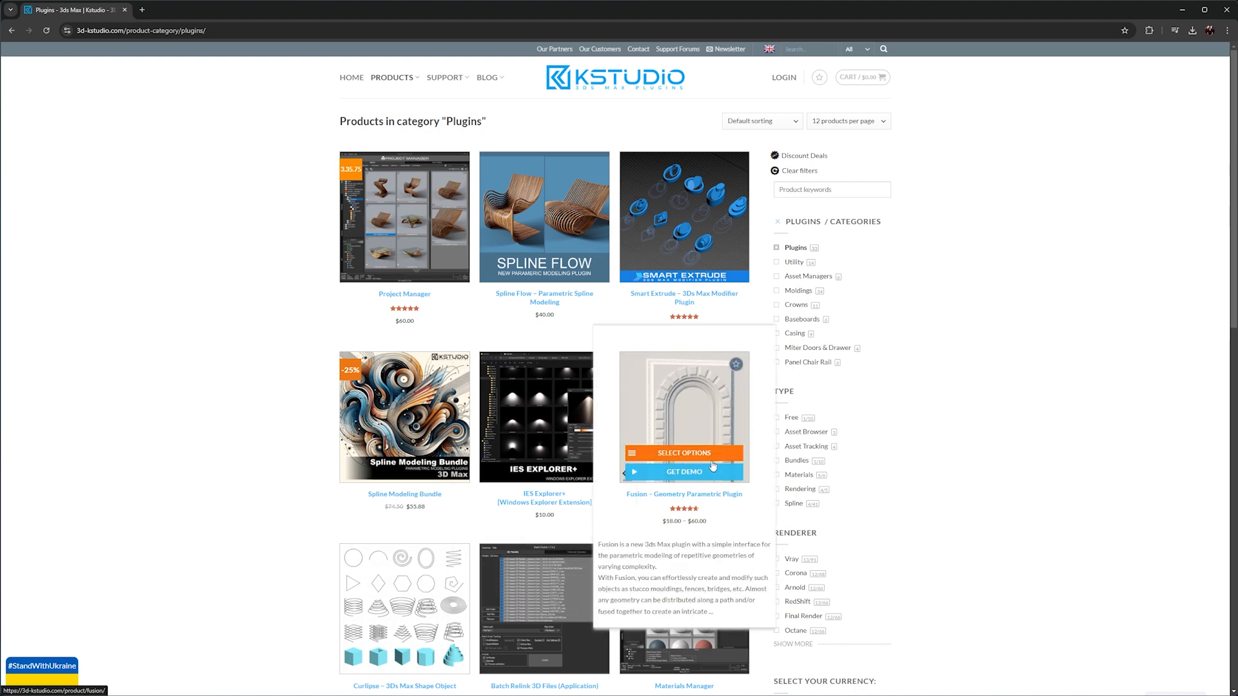
scroll(649, 442, "down", 2)
scroll(580, 451, "down", 3)
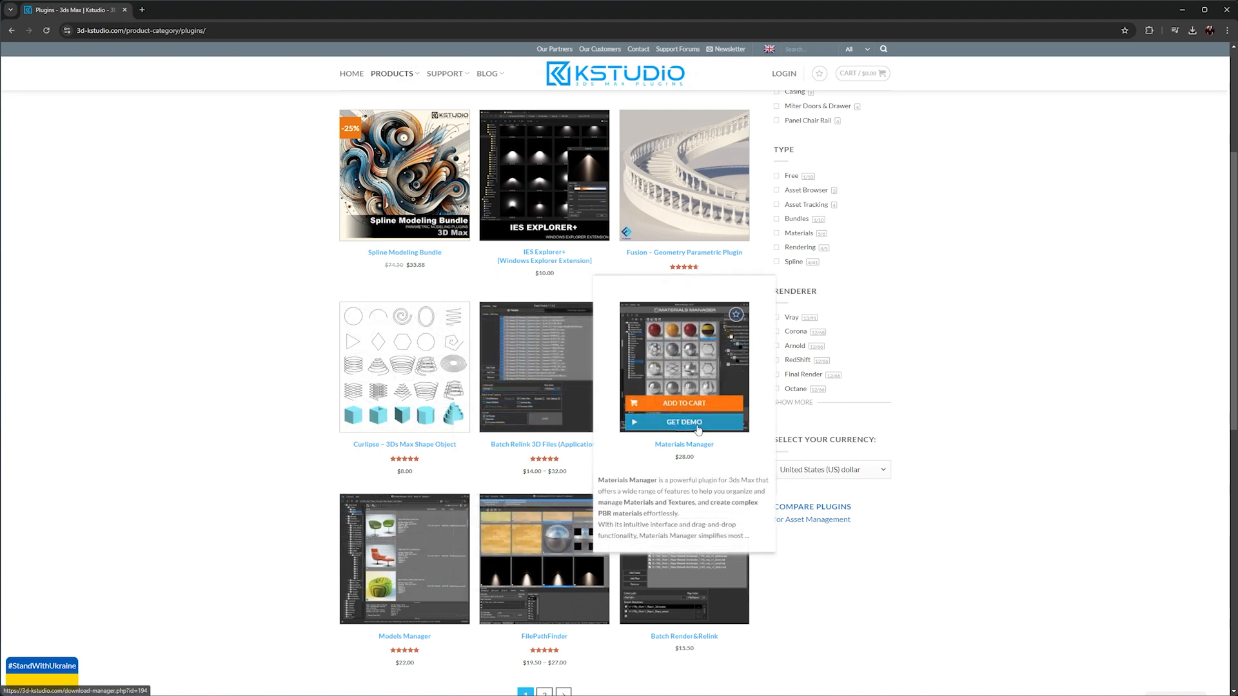
scroll(610, 494, "down", 3)
mouse_move(736, 459)
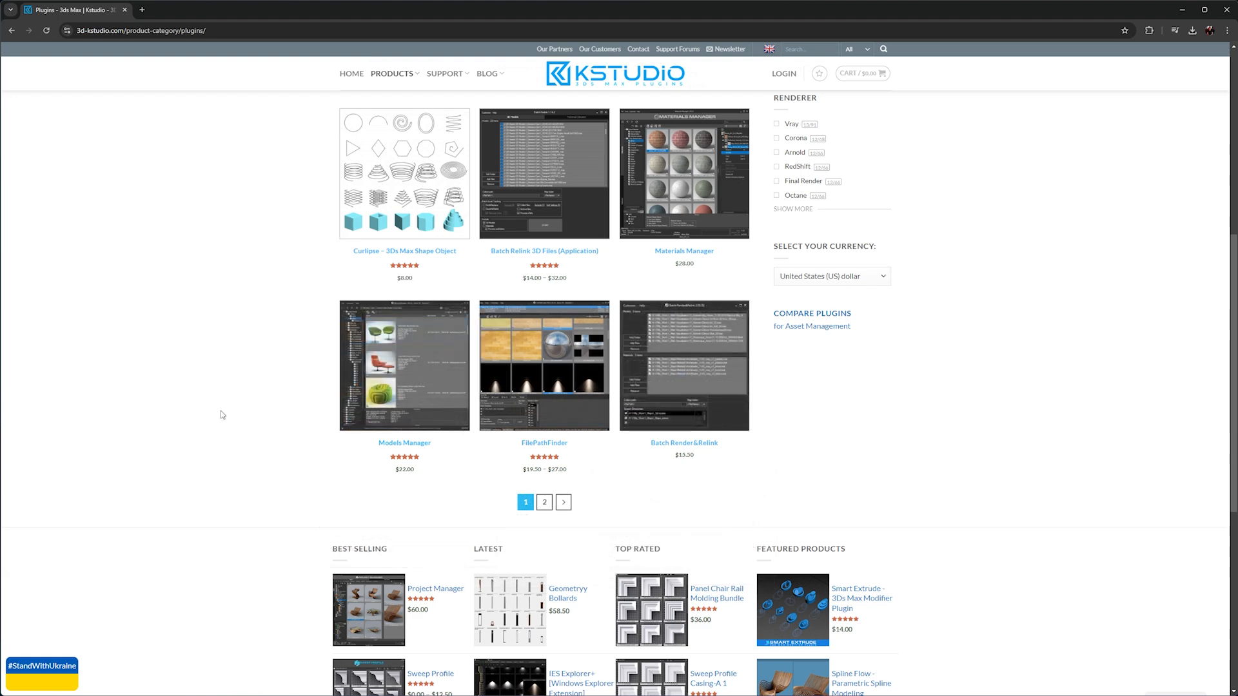
mouse_move(389, 449)
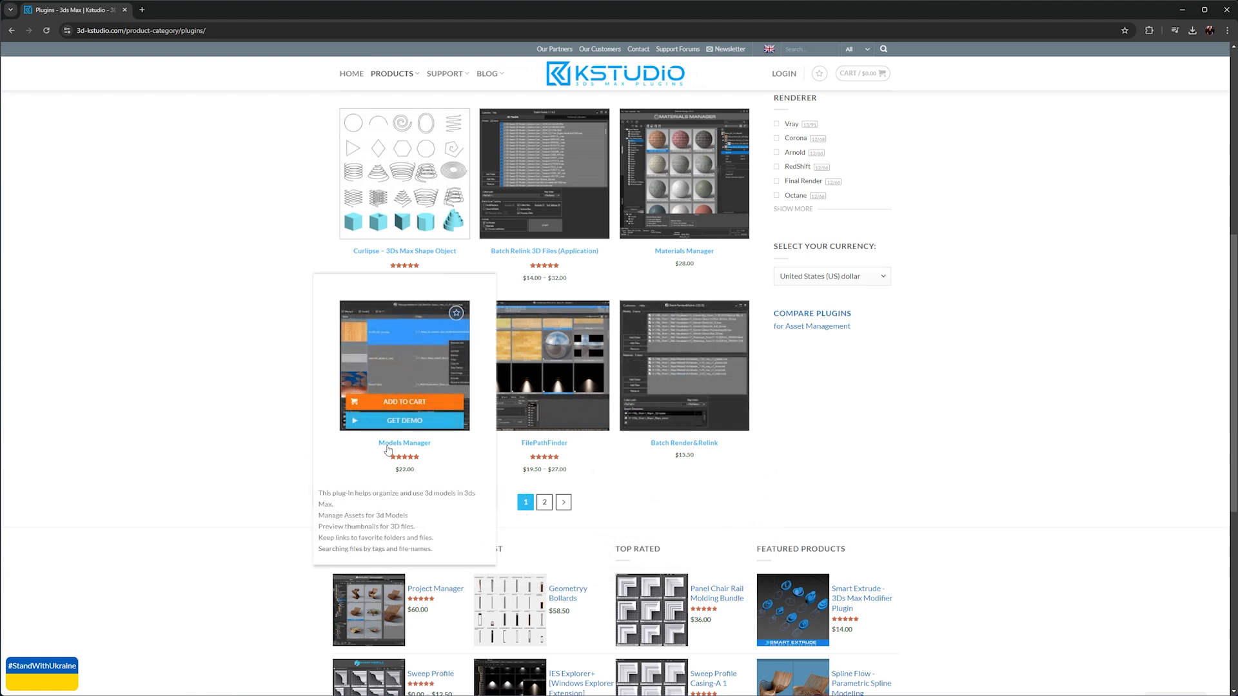
- Browse the 3ds Max plugin catalogue, examining the Models Manager and Materials Manager entries
scroll(742, 387, "up", 1)
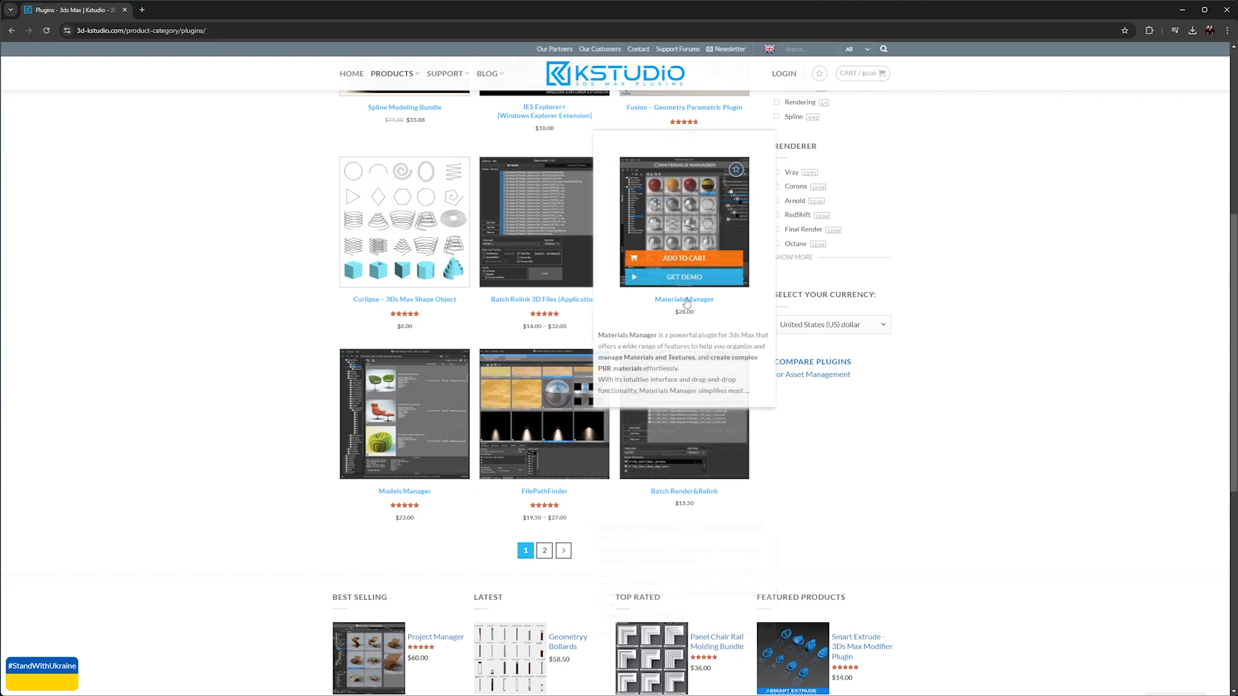
scroll(405, 420, "up", 2)
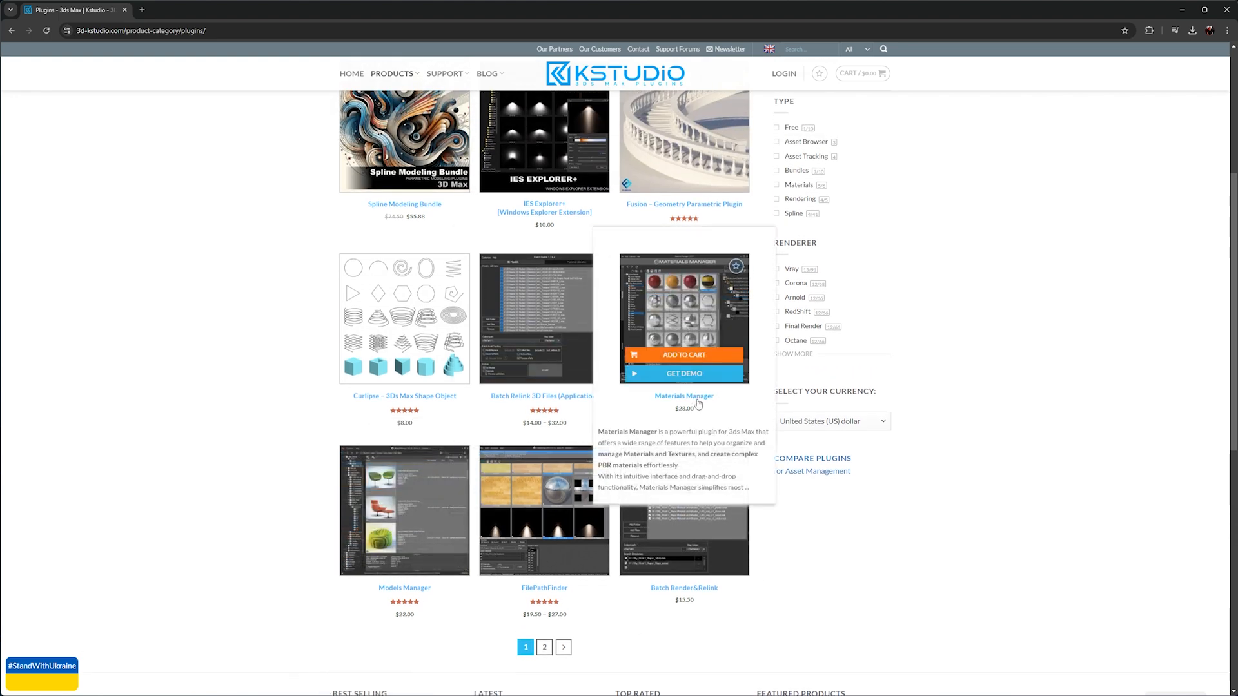
mouse_move(526, 406)
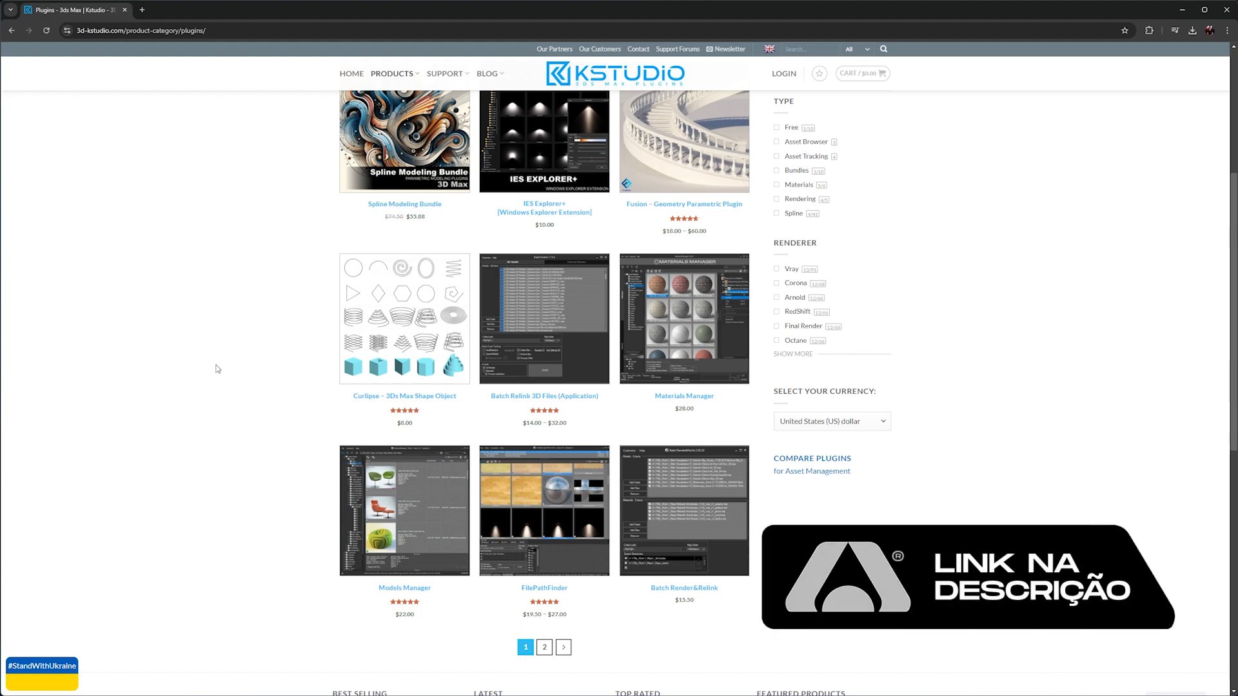
scroll(278, 413, "up", 4)
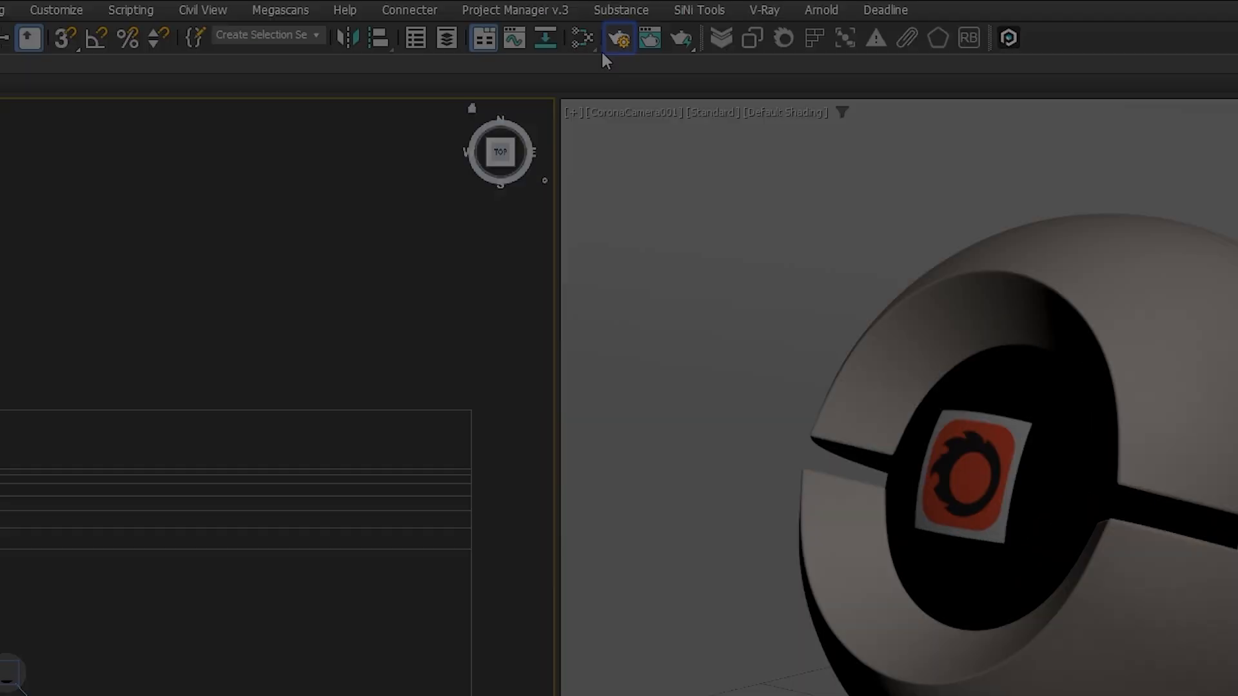
- Inspect the Corona scene and environment settings in the render setup, and close it
left_click(618, 34)
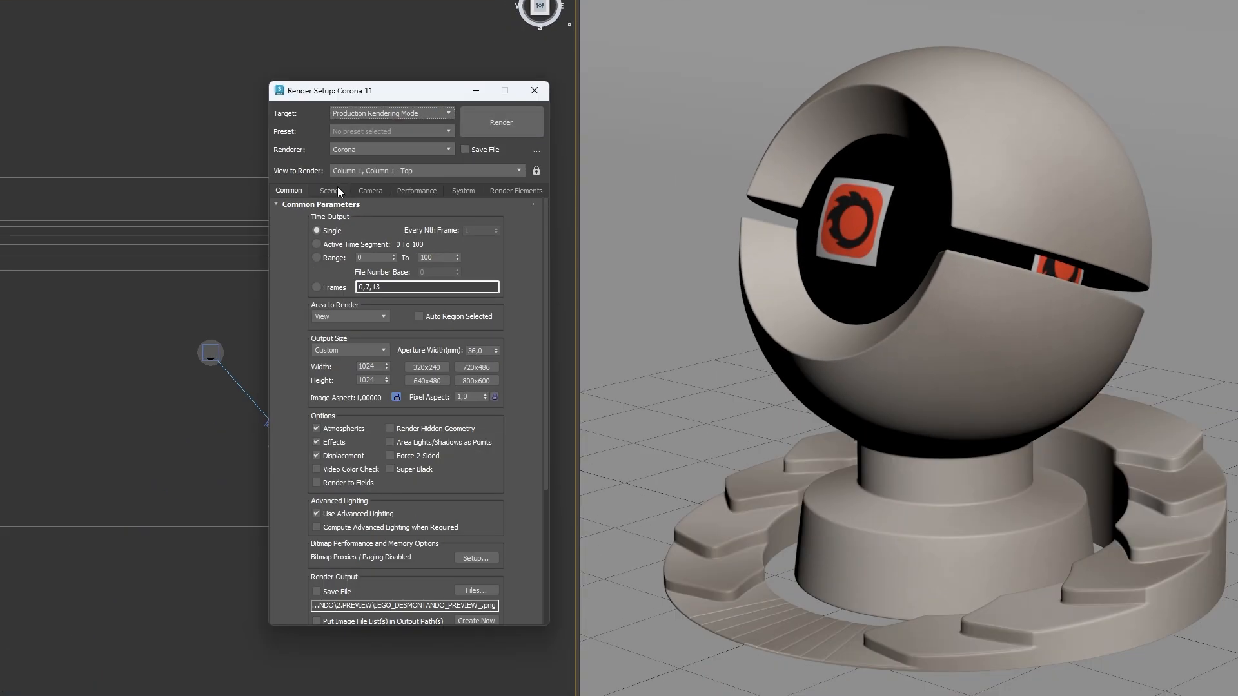
left_click(329, 190)
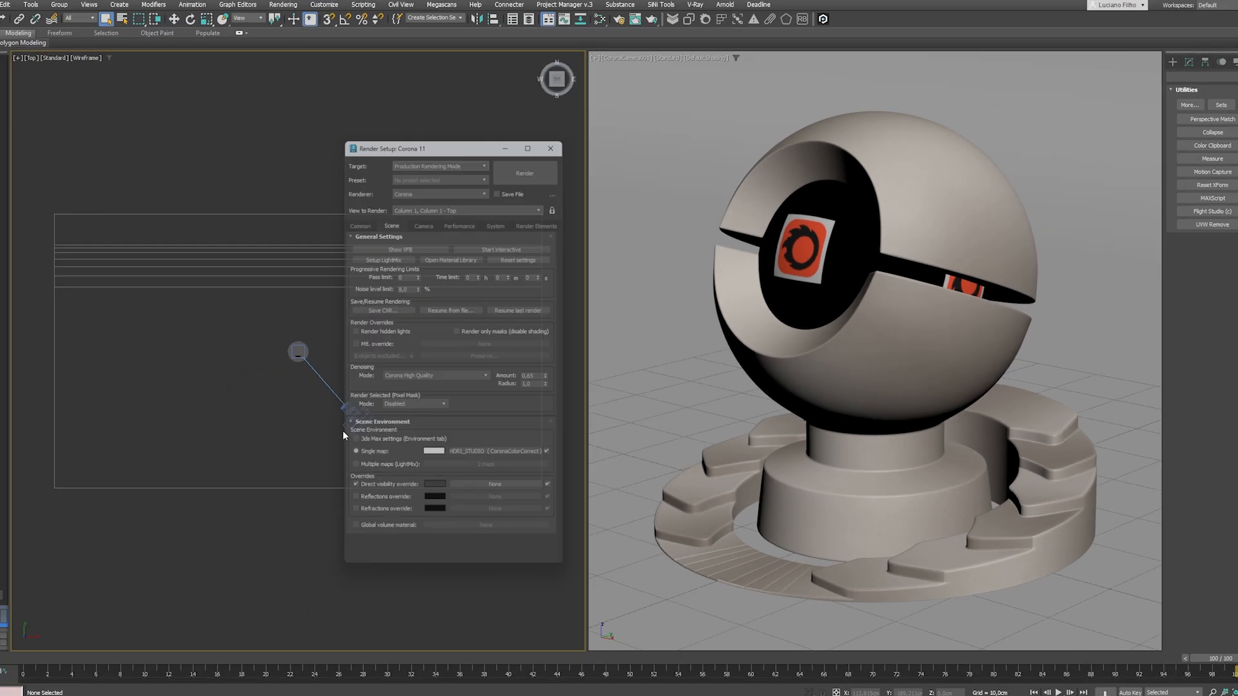
left_click(534, 92)
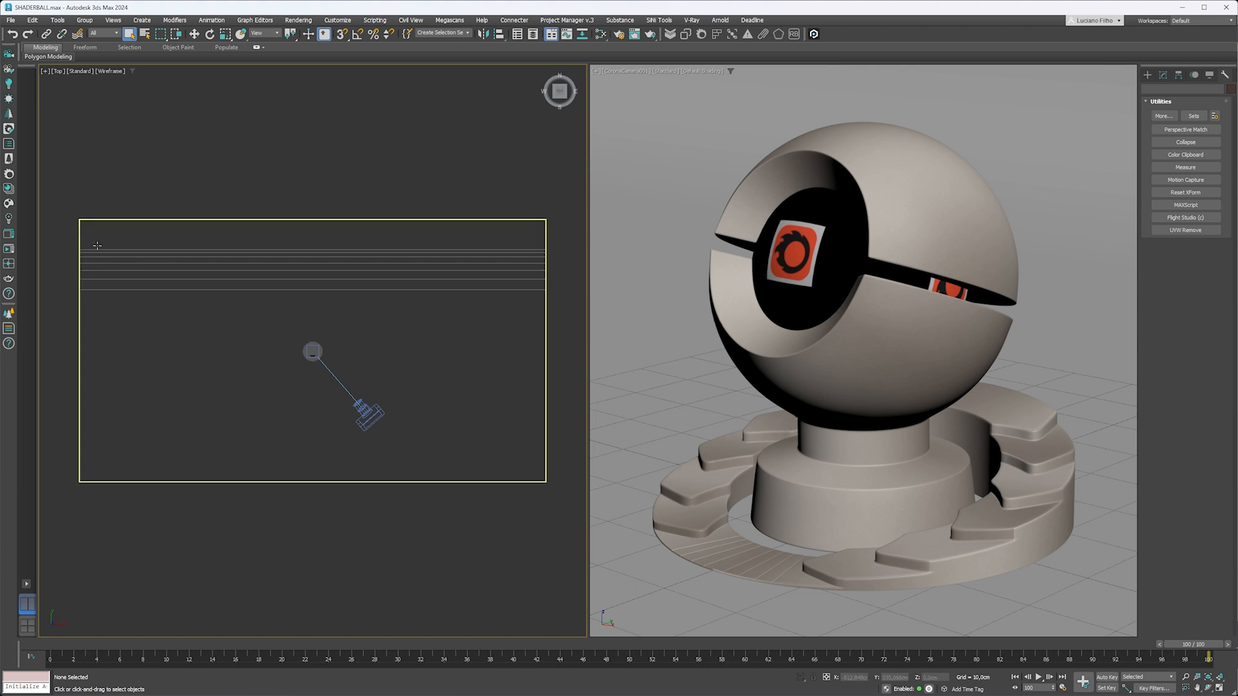
- Inspect the tone mapping and LUT settings of the Corona frame buffer, and close it
left_click(6, 237)
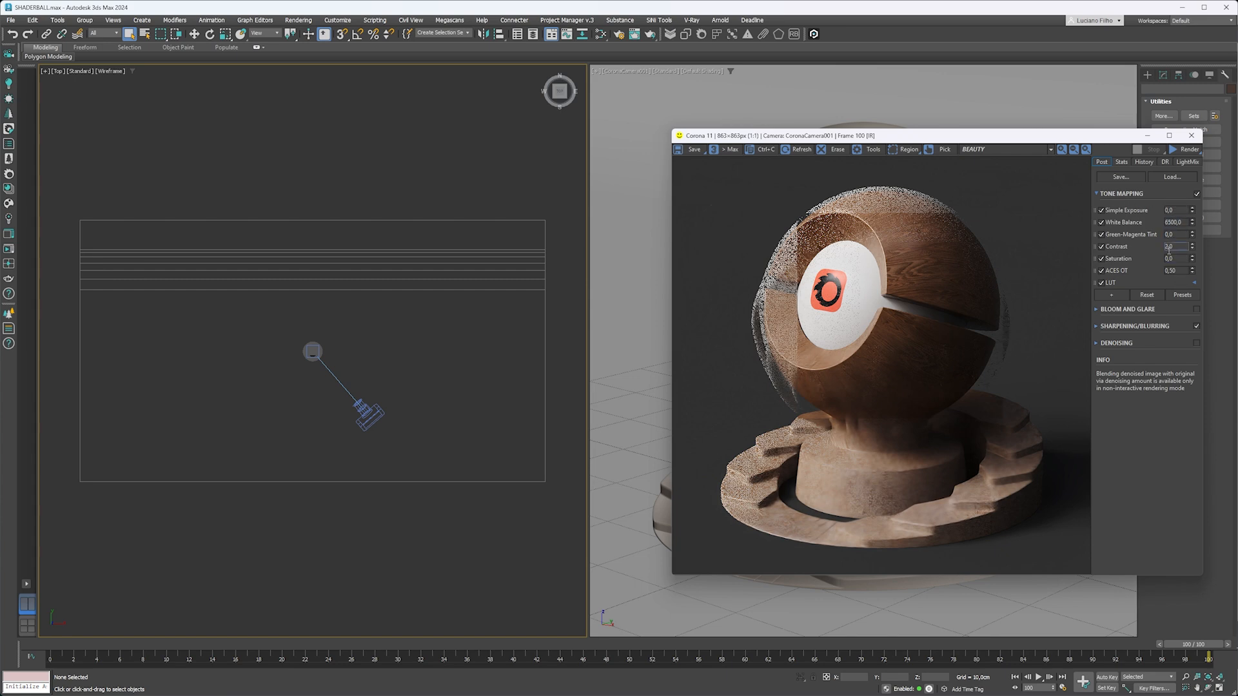
left_click(1162, 282)
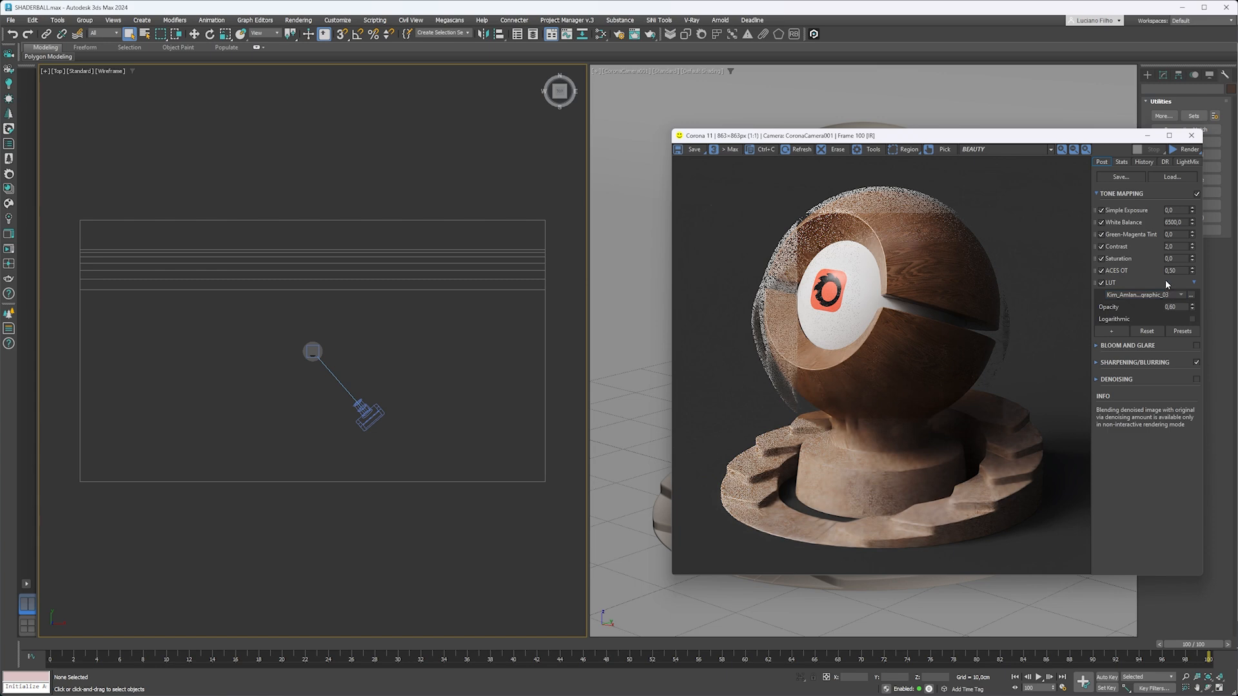
left_click(1194, 282)
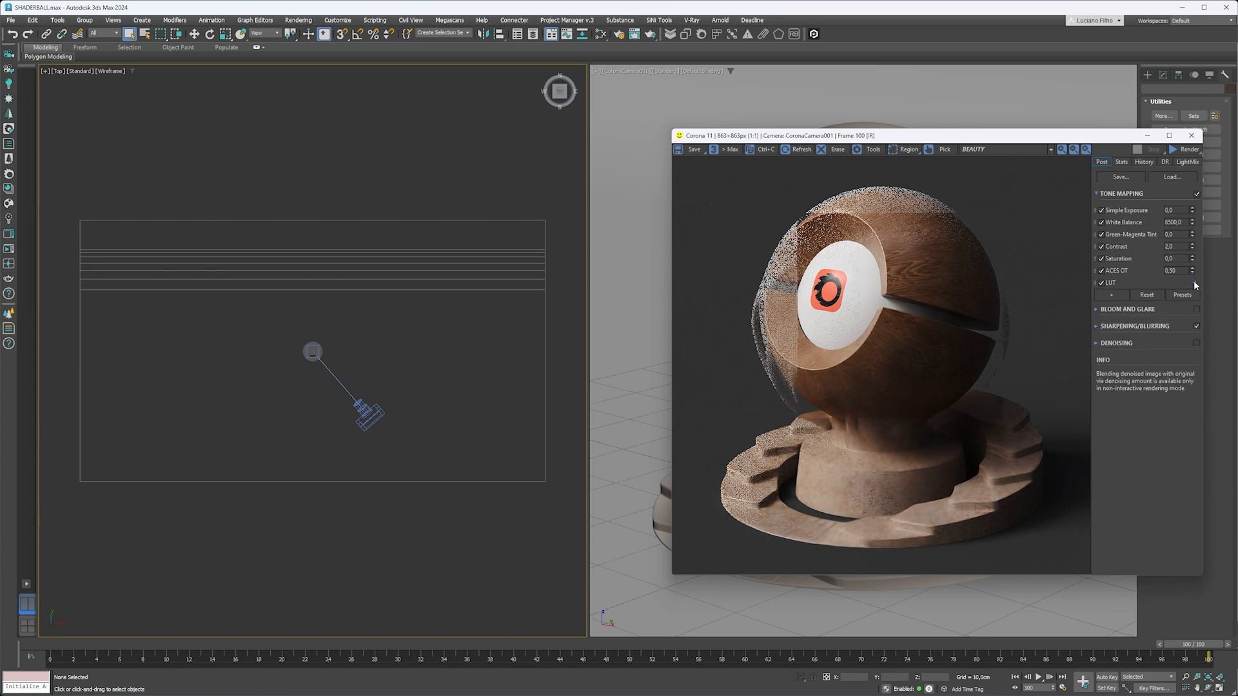
left_click(1191, 136)
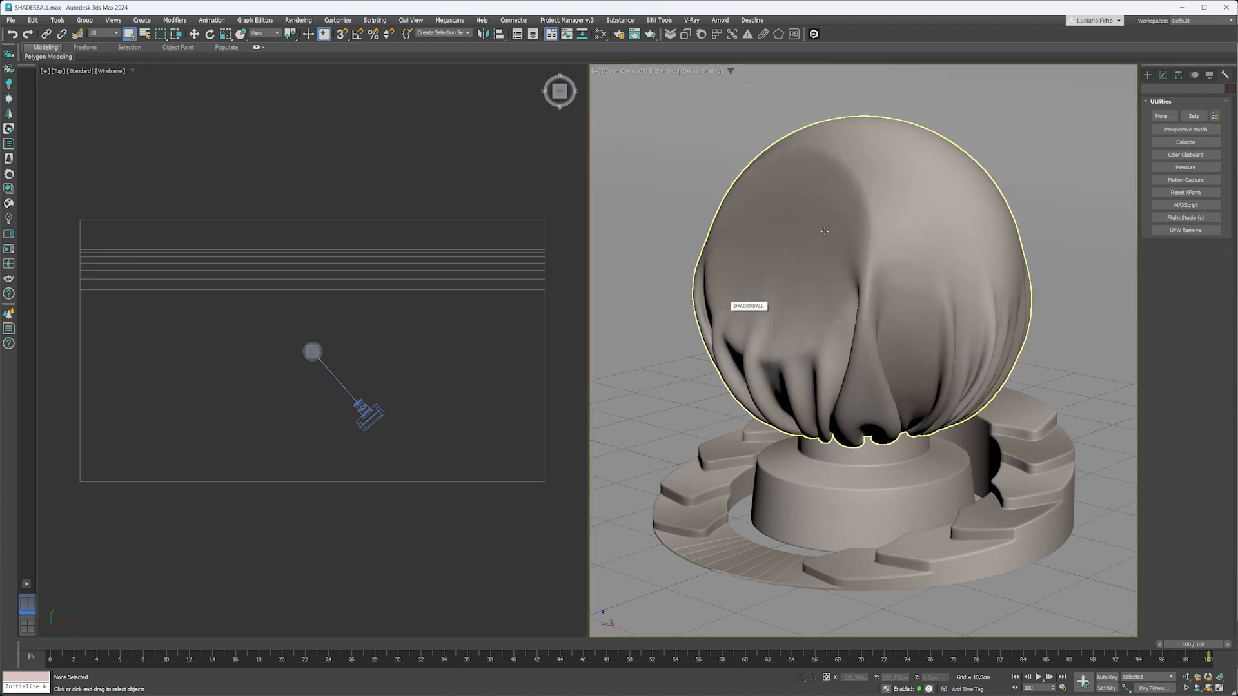
- Delete the MaterialDummy cloth object draped over the shader ball
left_click(875, 289)
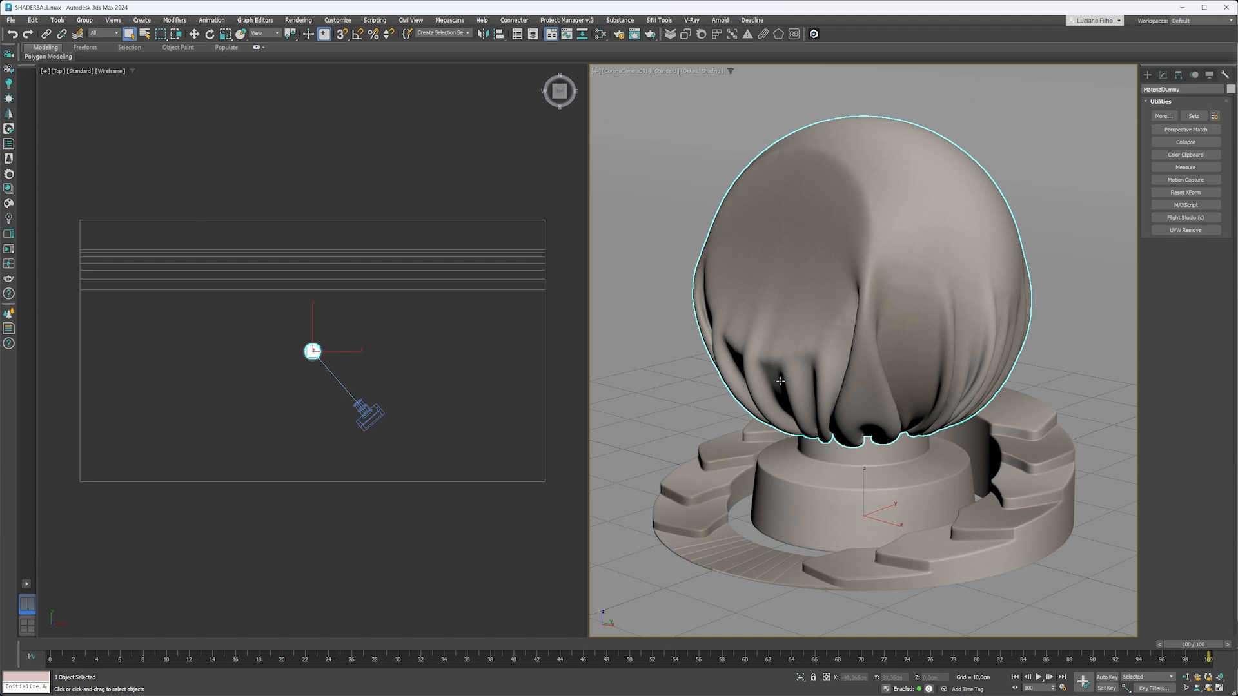
key("w")
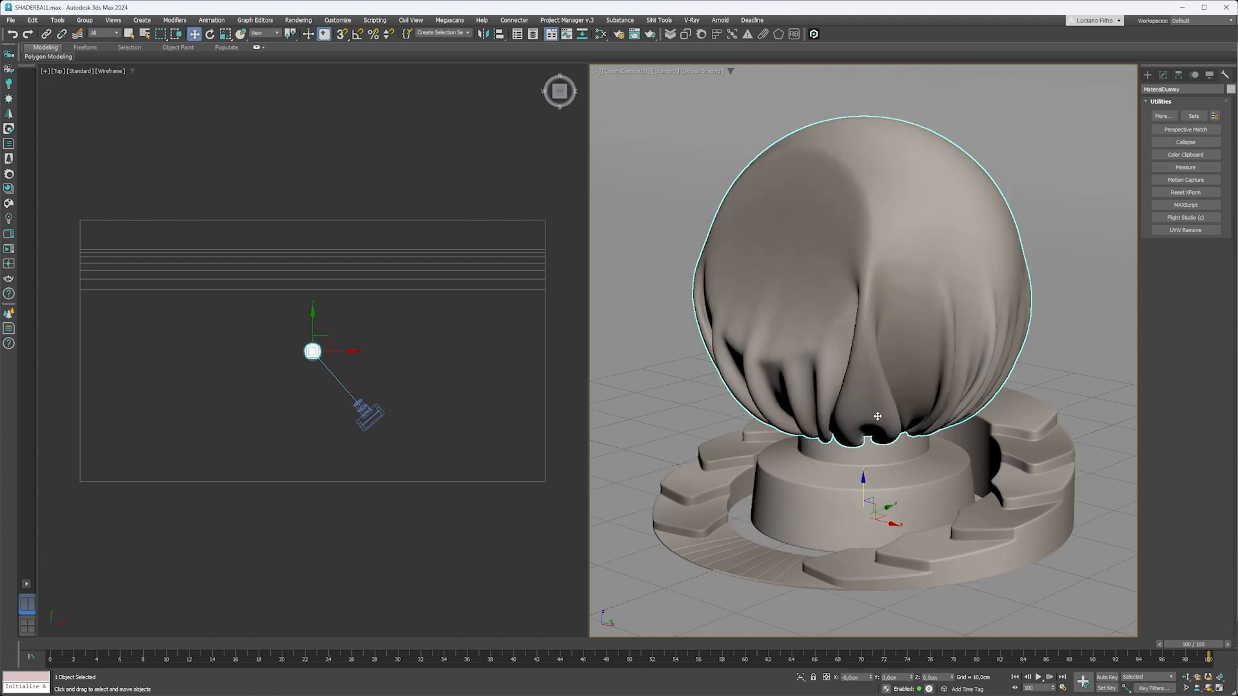
key("Delete")
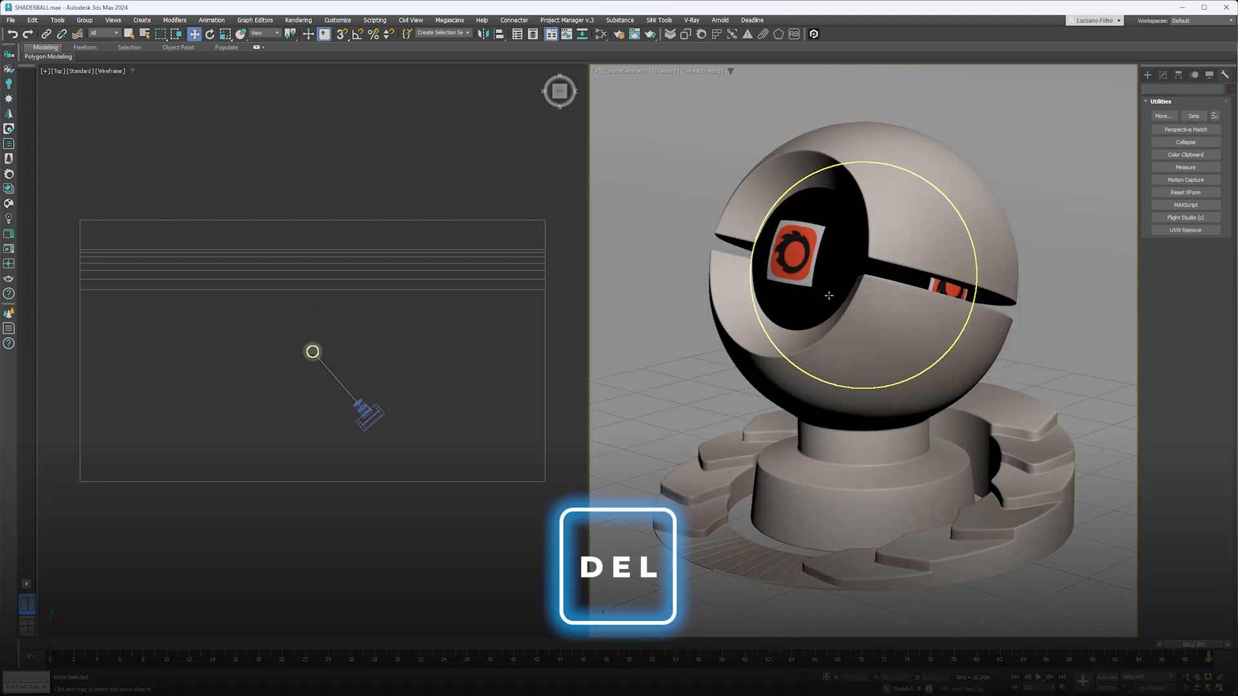
- Select the SHADERBALL object, try raising it along its vertical axis, and undo the move
left_click(929, 343)
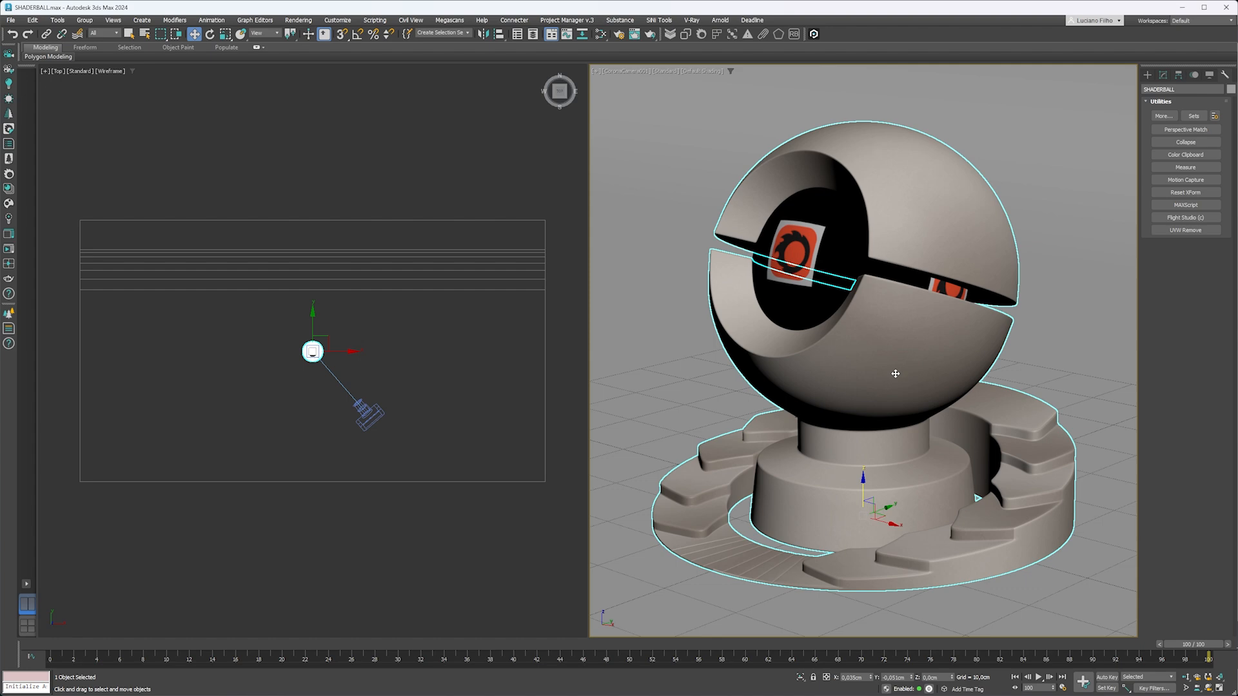
left_click_drag(863, 480, 823, 421)
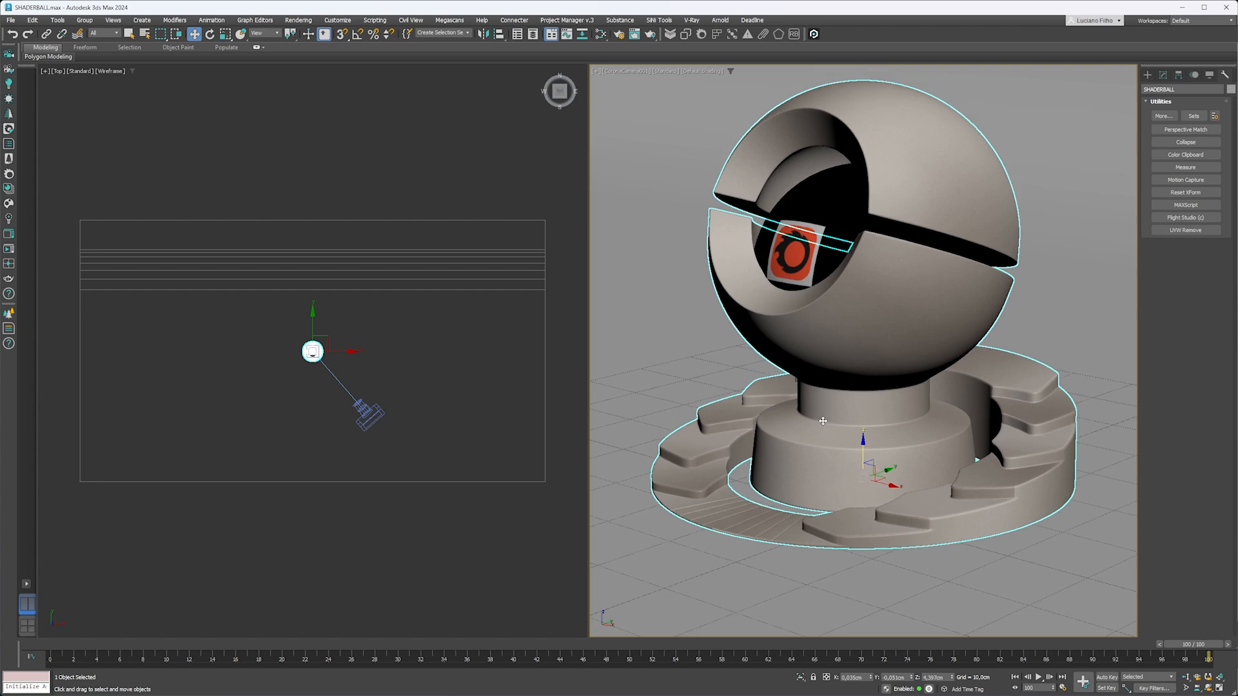
key("ctrl+z")
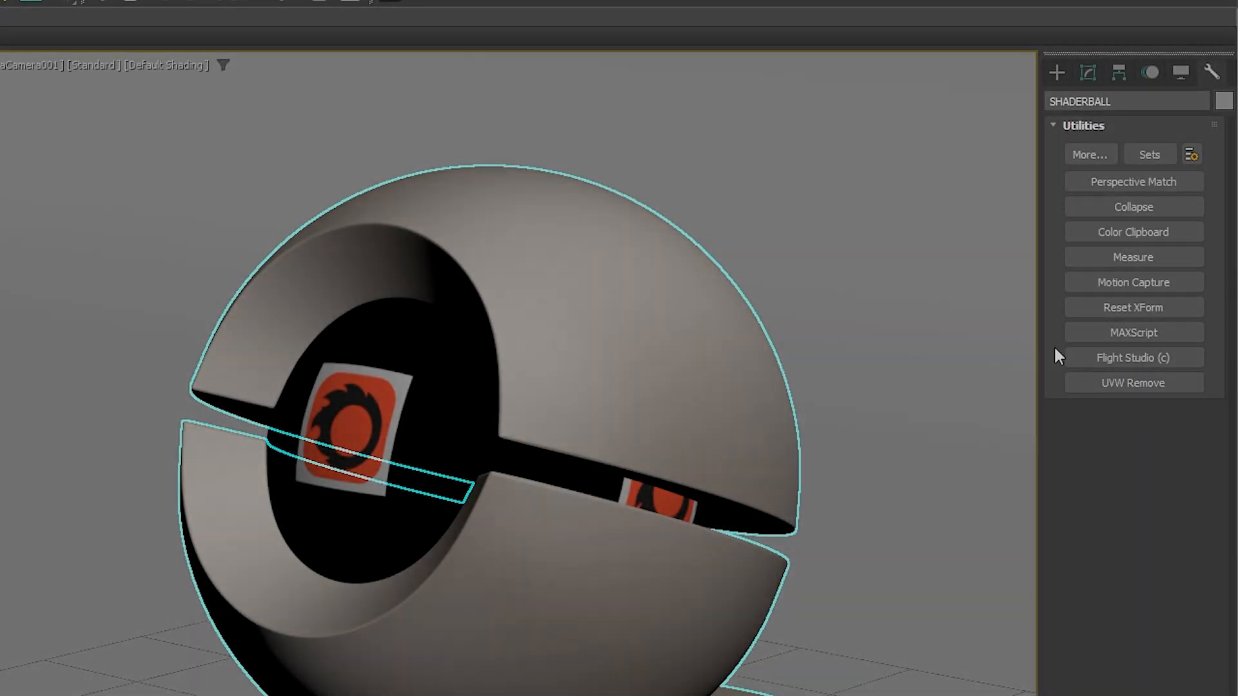
- Look through the full list of additional utilities and close it without choosing one
left_click(1090, 154)
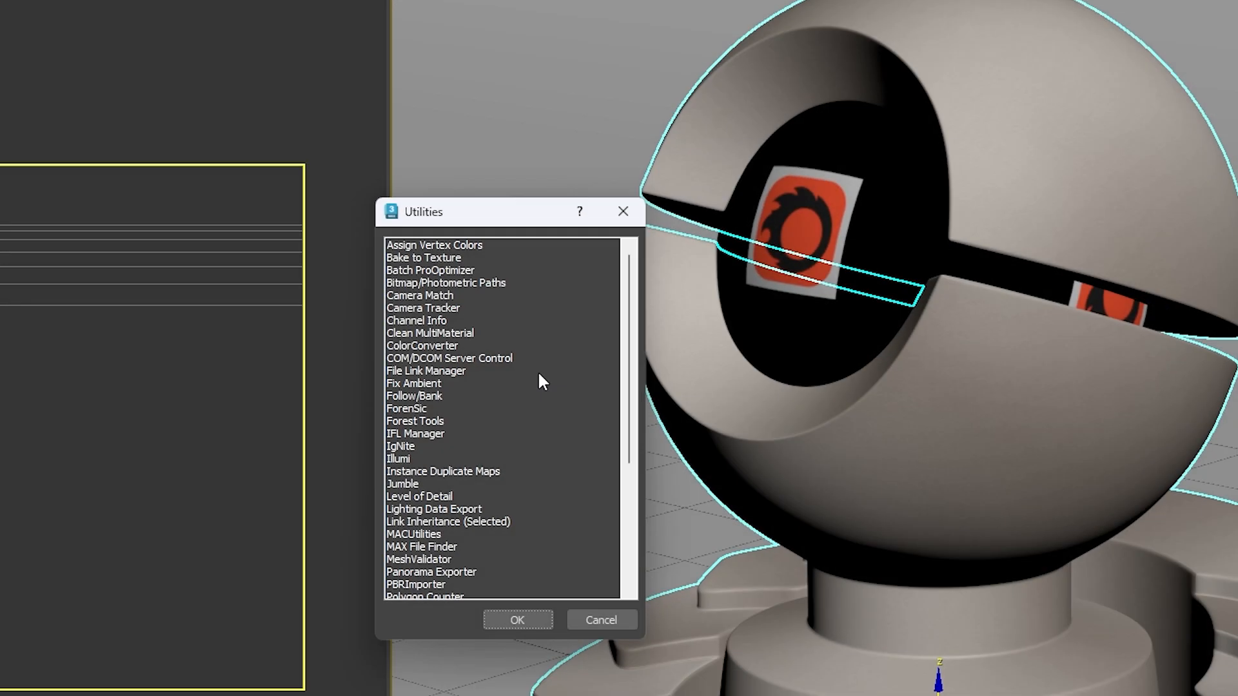
scroll(46, 615, "down", 5)
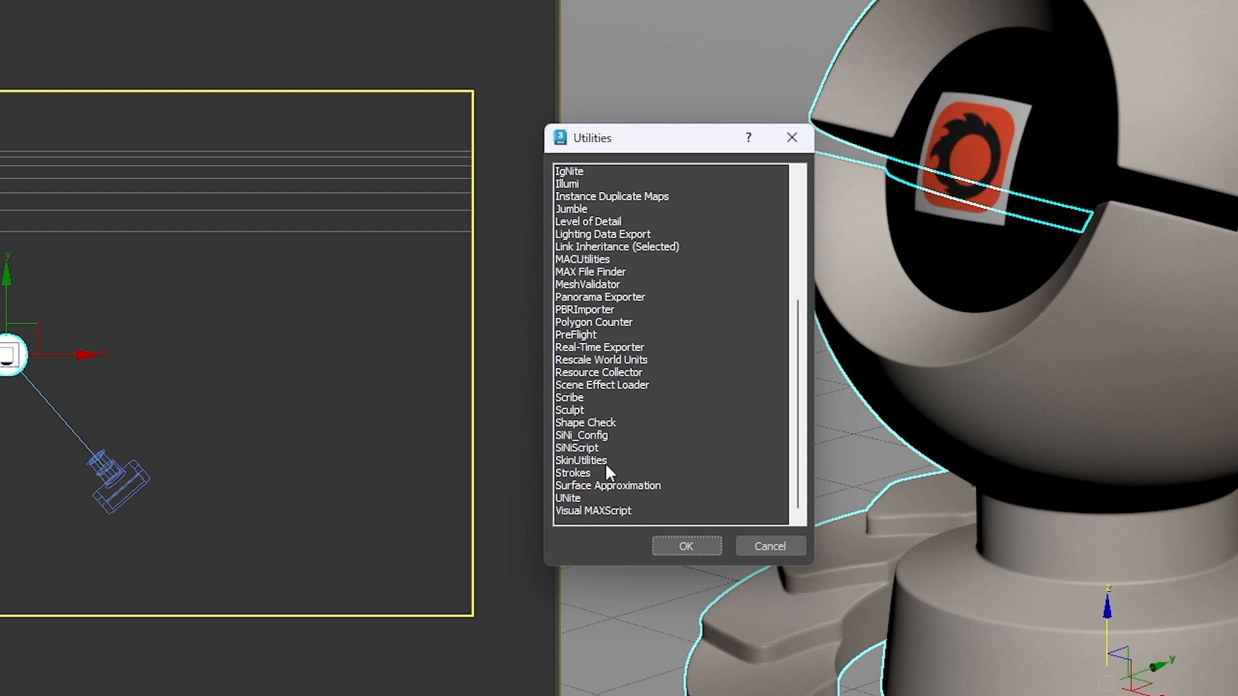
left_click(768, 546)
- Remove the materials from the shader ball with the UVW Remove utility
left_click(1126, 378)
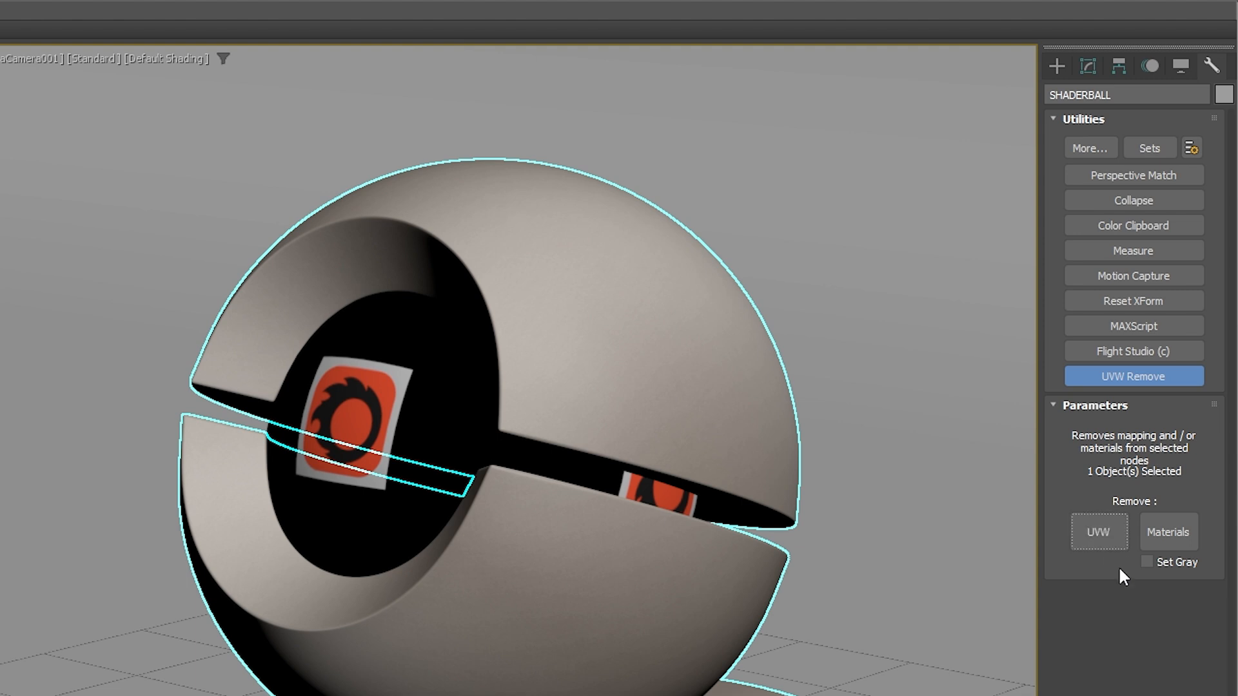
left_click(1169, 531)
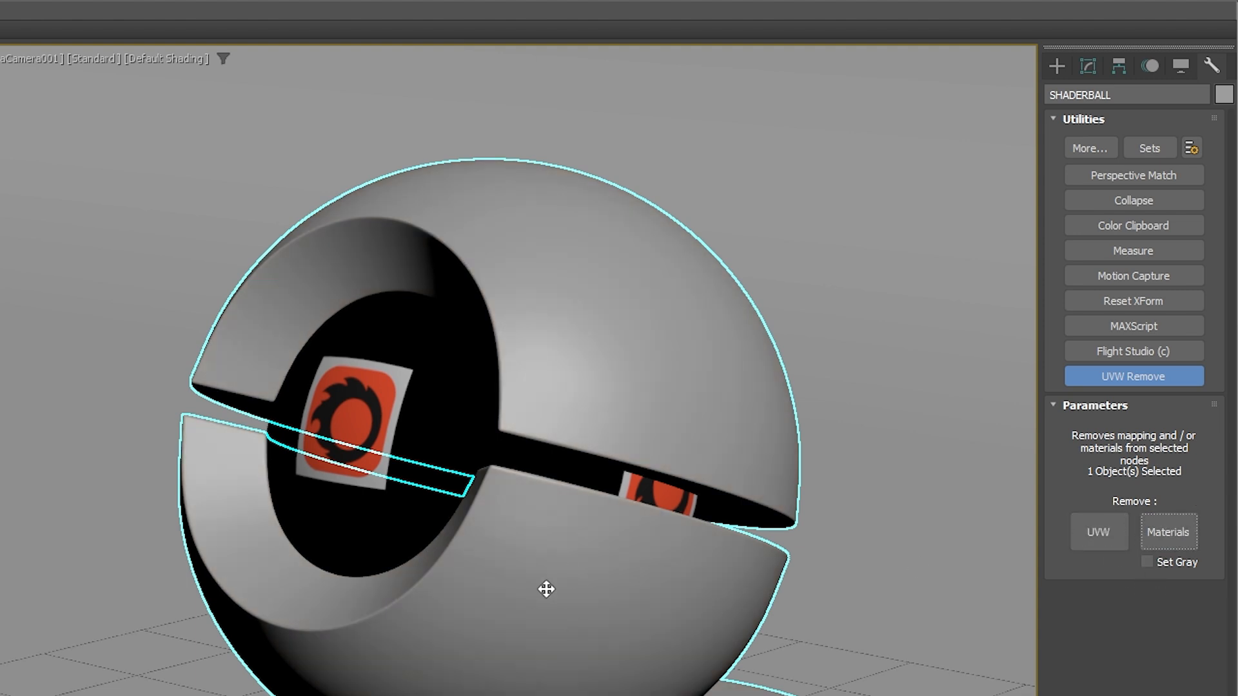
left_click(1133, 374)
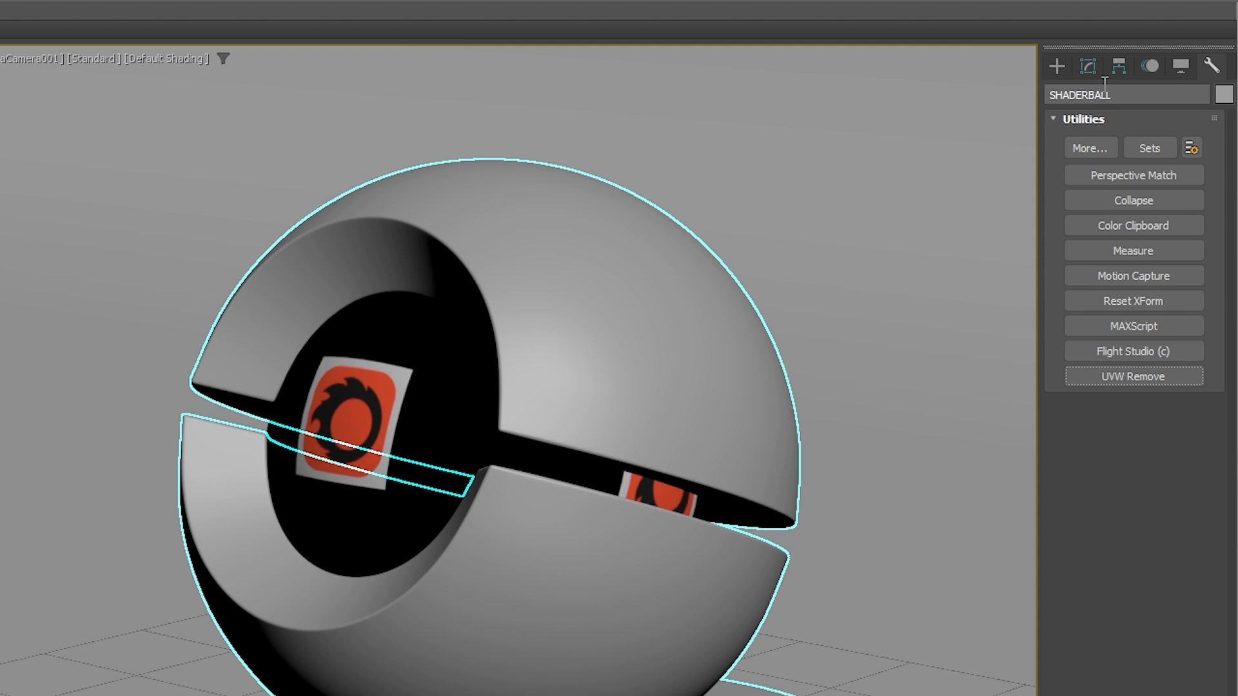
- Rename the shader ball object as MaterialDummy
left_click(1090, 67)
left_click(1080, 95)
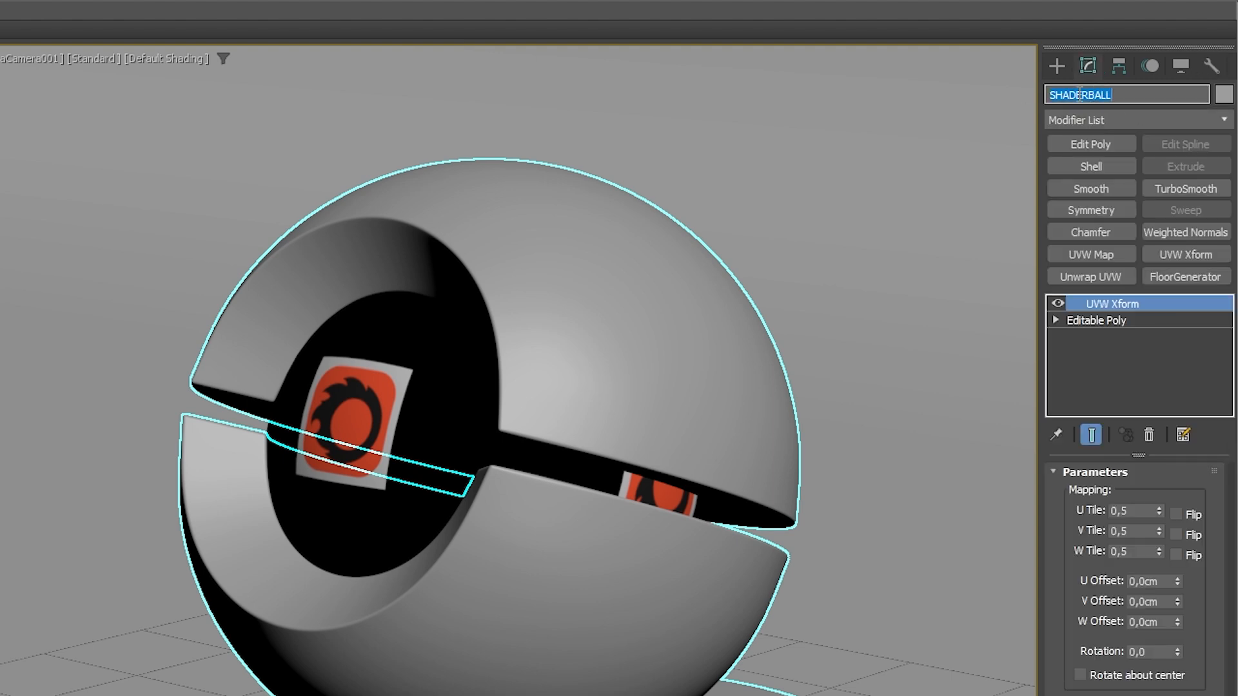
type("Ma")
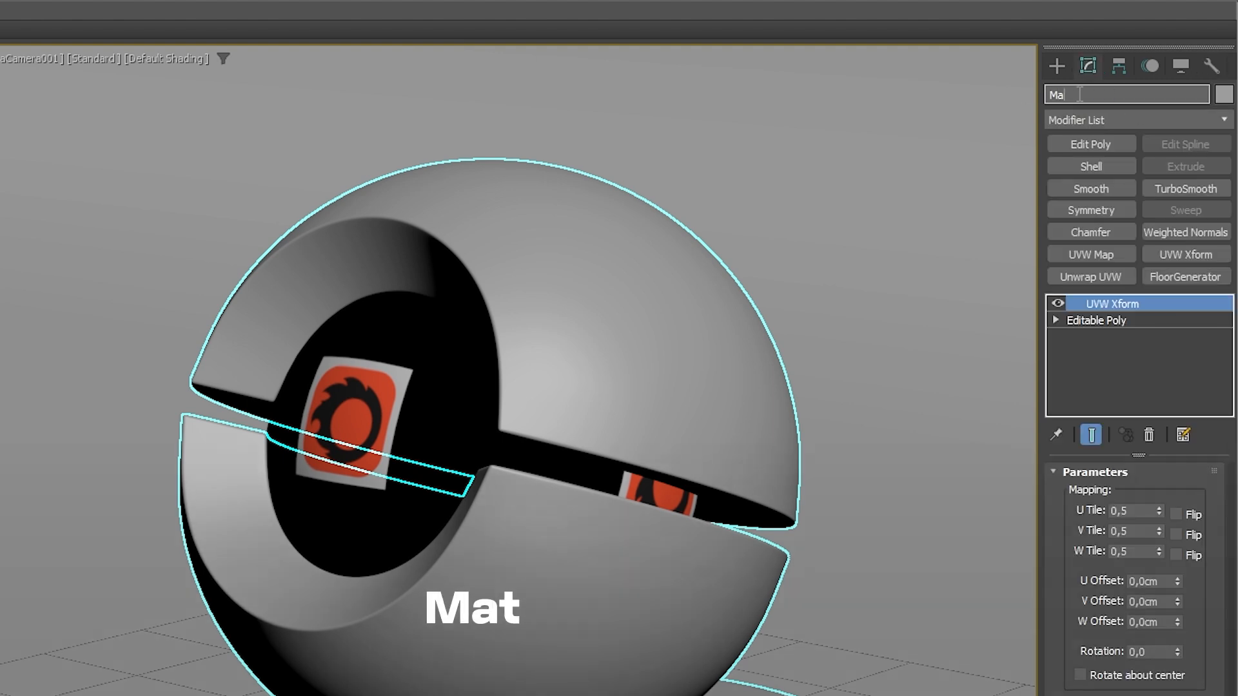
type("terialDummy")
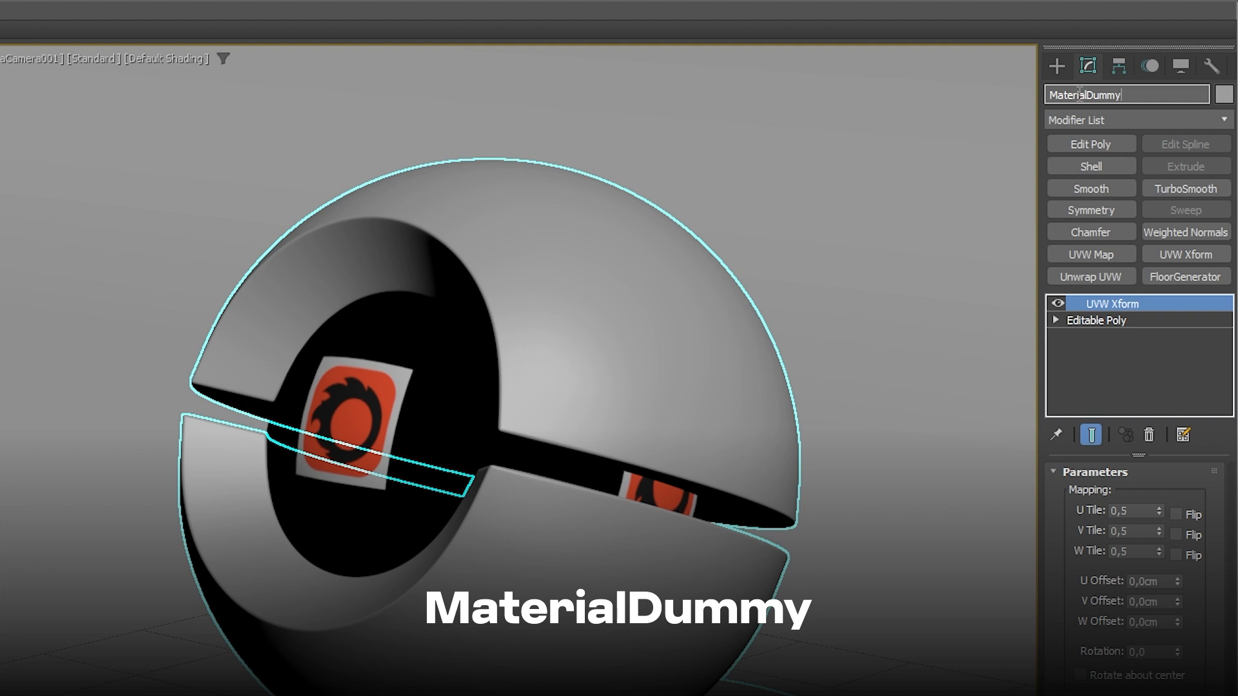
key("Return")
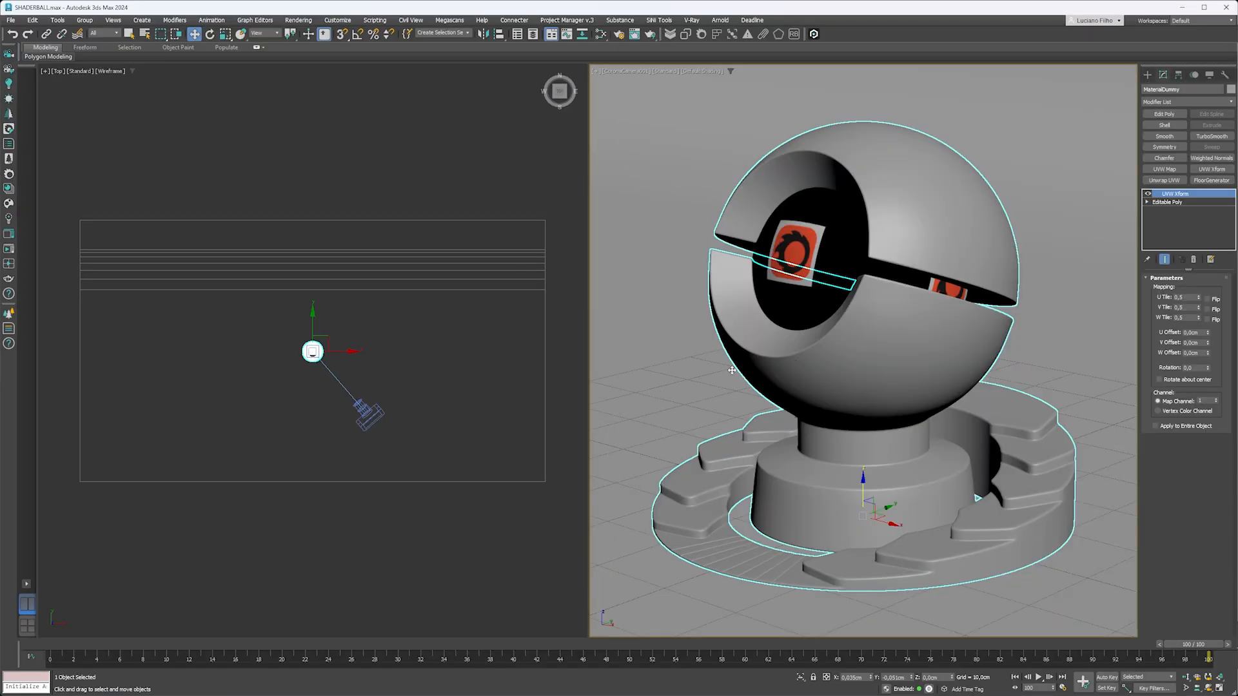
- Maximize the CoronaCamera001 viewport and turn on its safe frame
key("t")
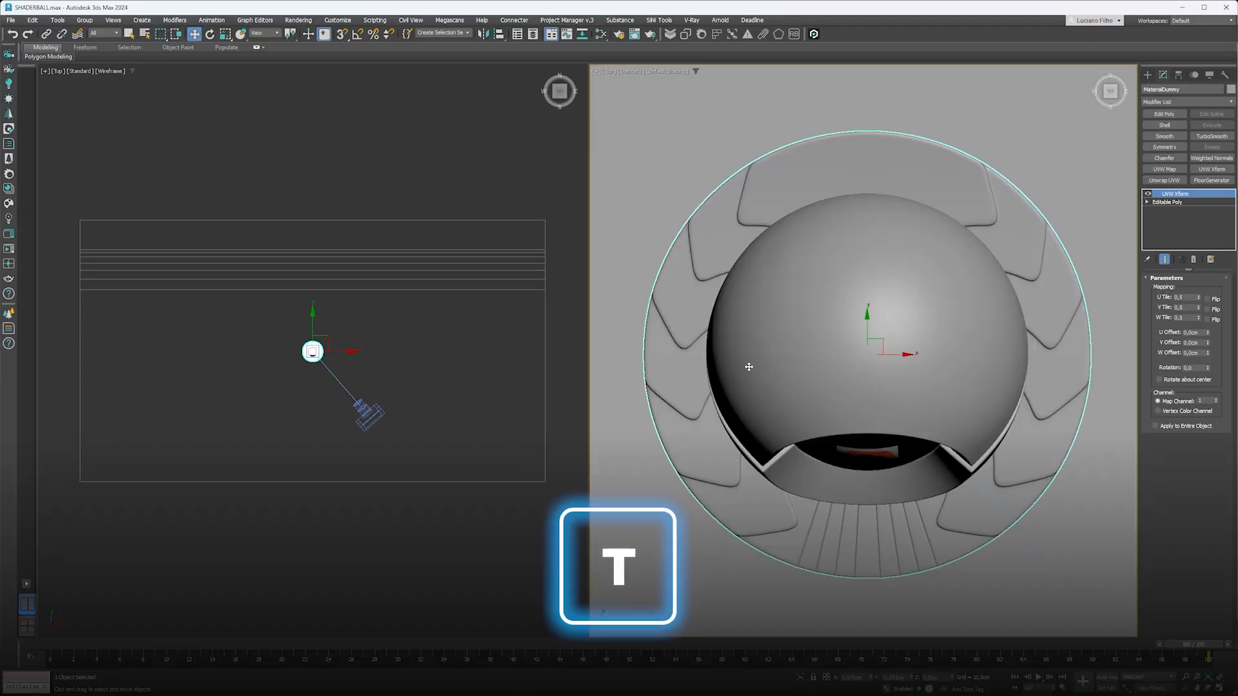
key("c")
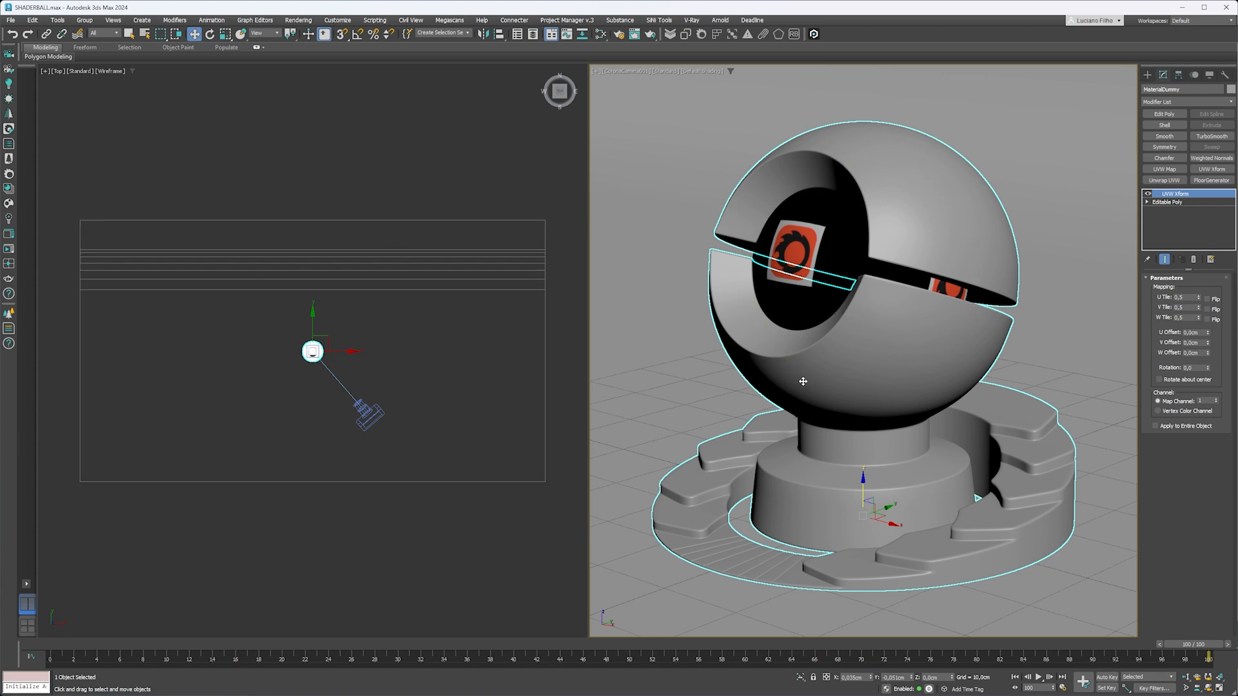
key("alt+w")
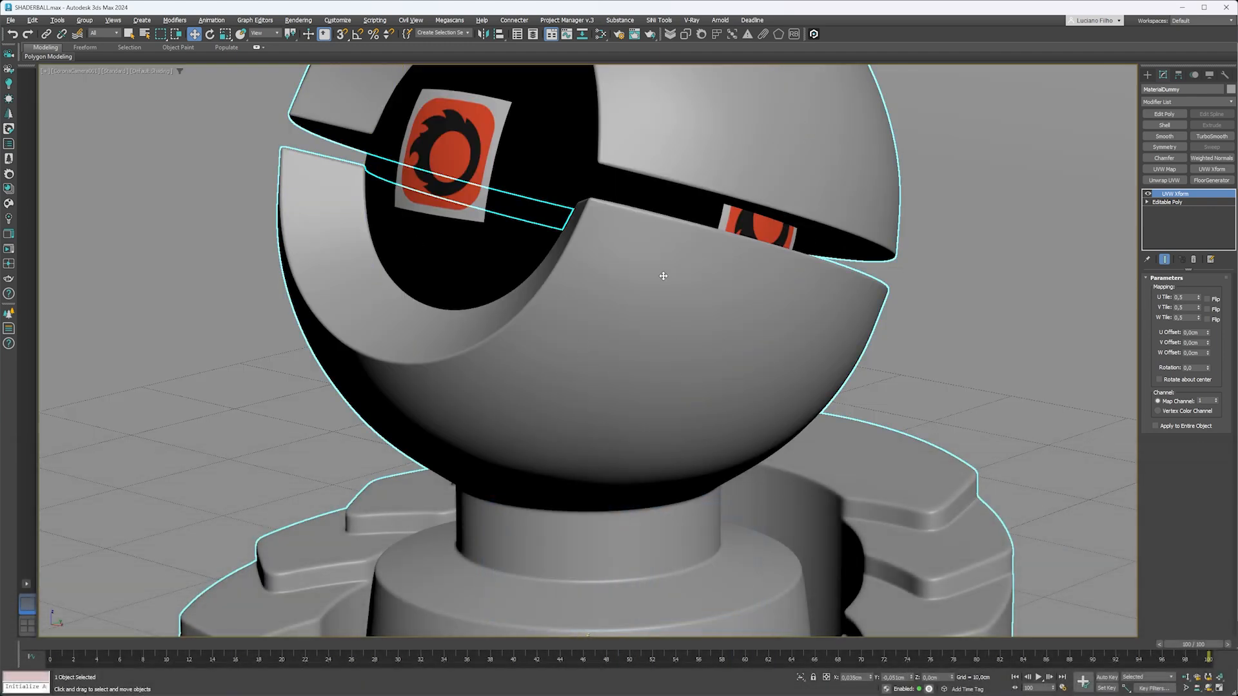
key("shift+f")
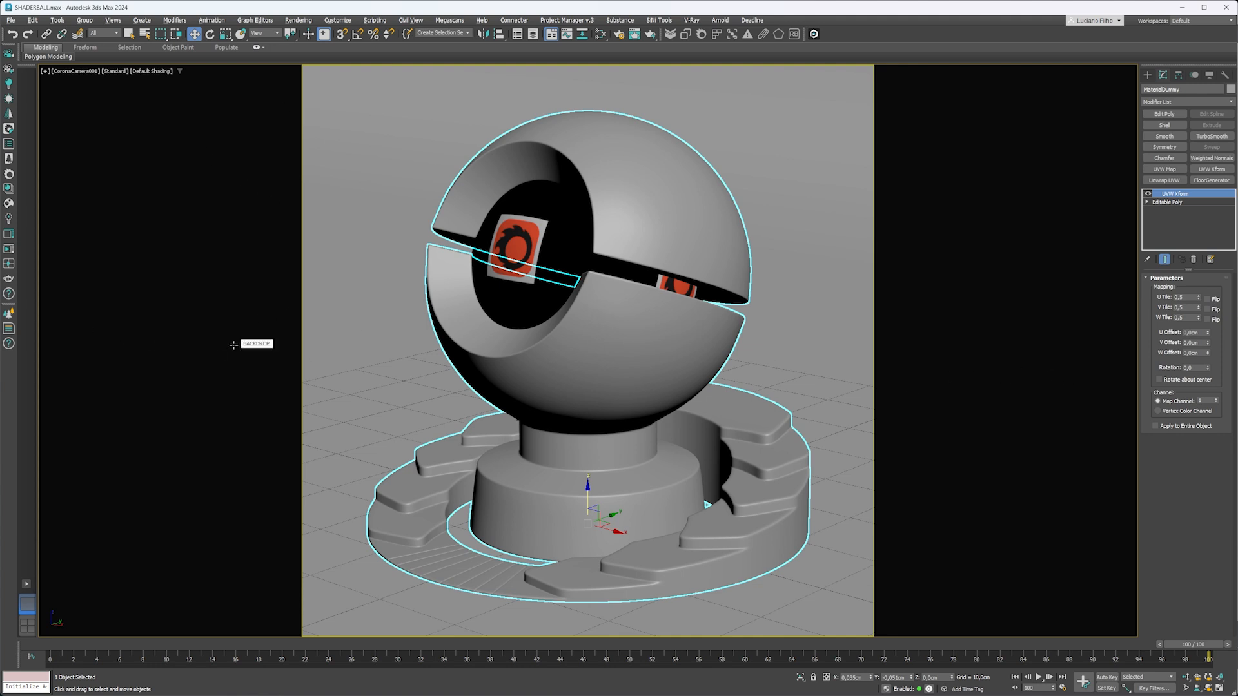
- Lock the view to render to CoronaCamera001 in the render setup
left_click(620, 35)
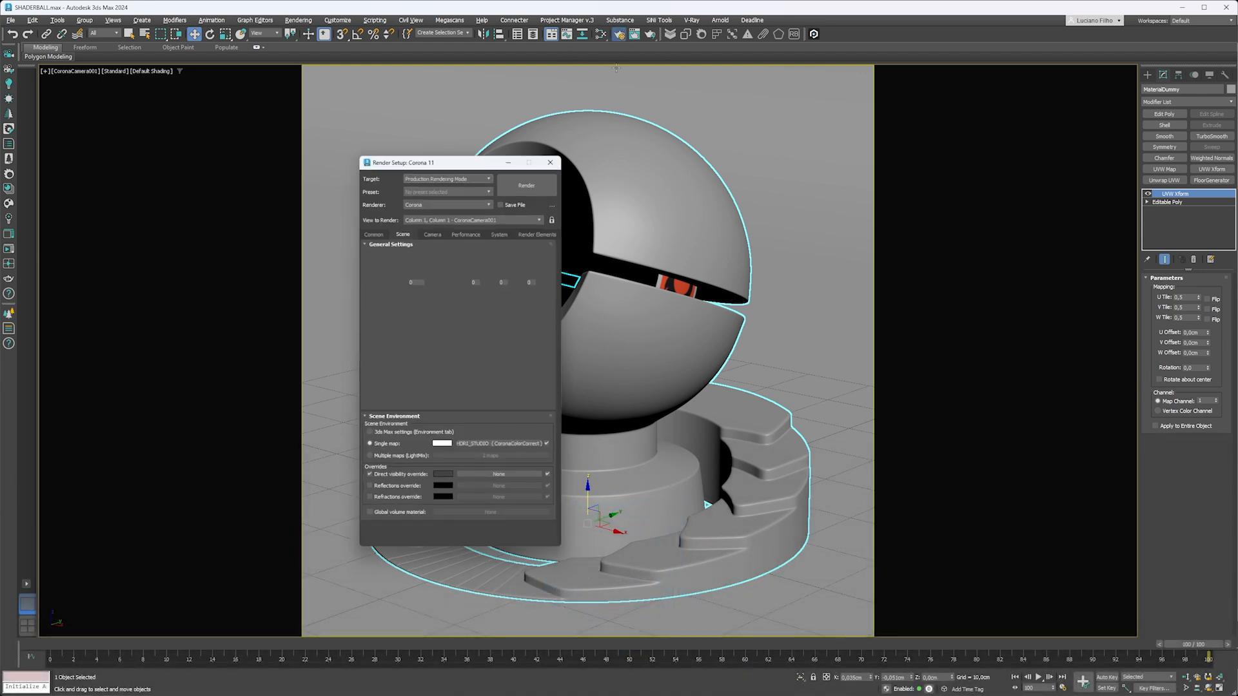
left_click_drag(451, 155, 344, 156)
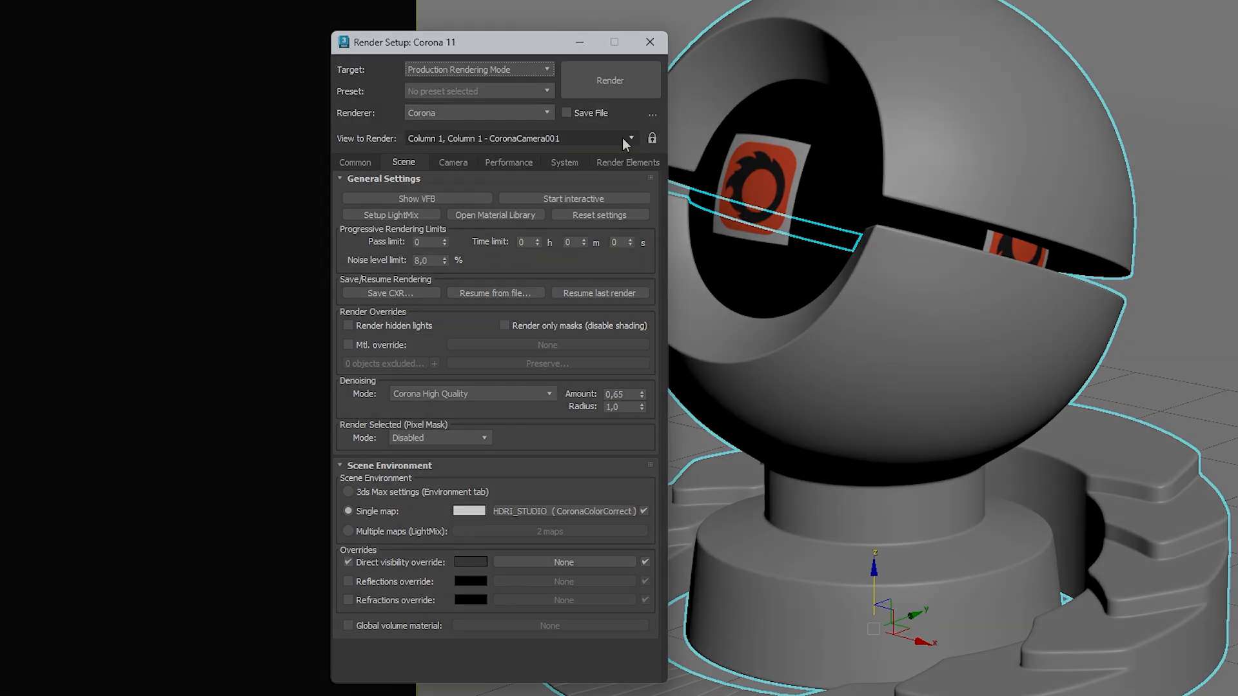
left_click(652, 138)
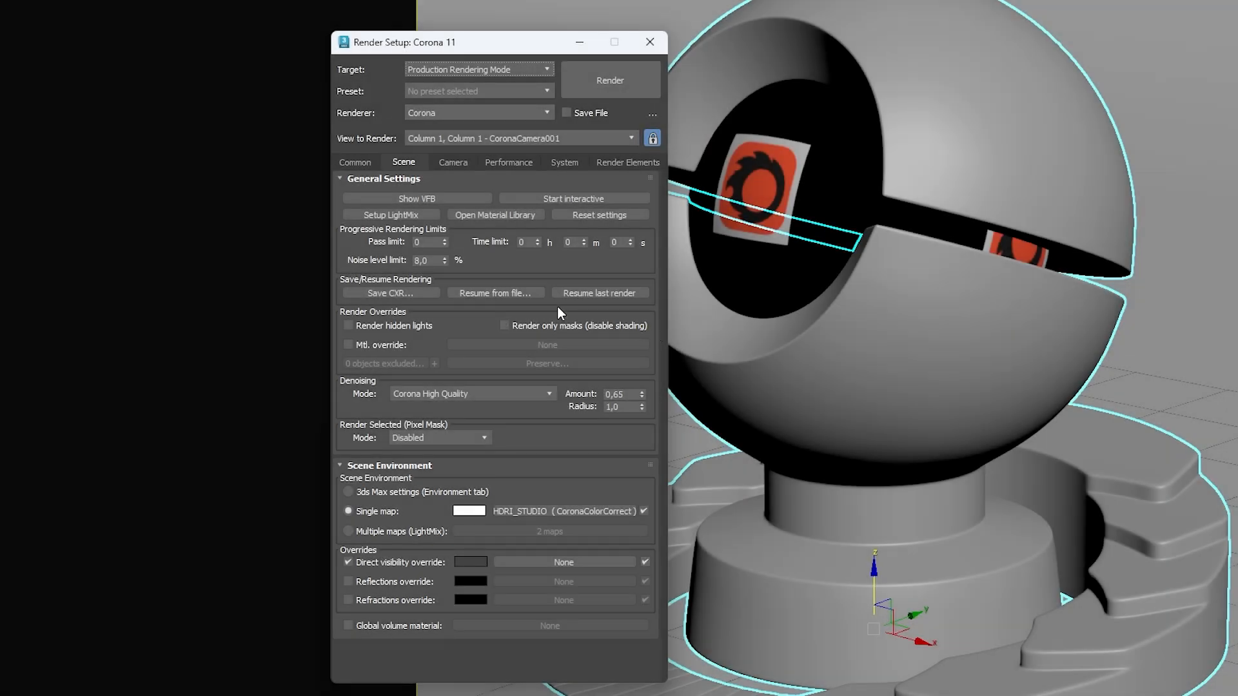
- Set the render's output size preset to Custom in the common parameters
left_click(354, 162)
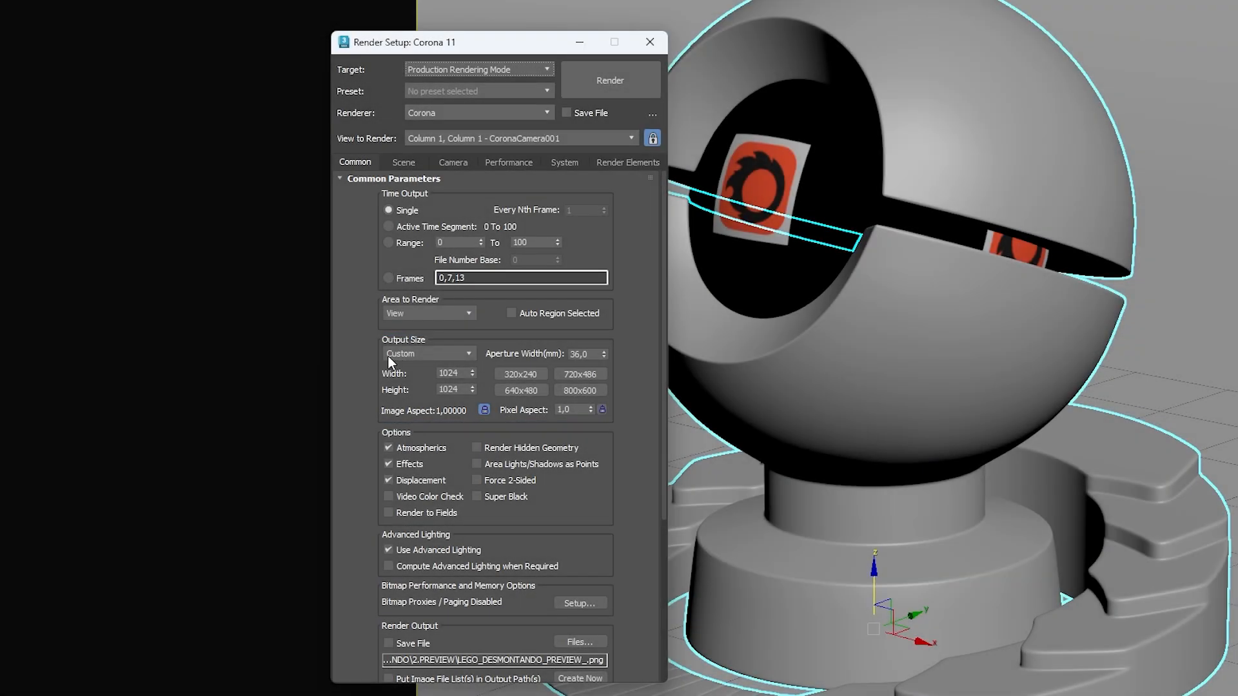
left_click(393, 354)
left_click(405, 371)
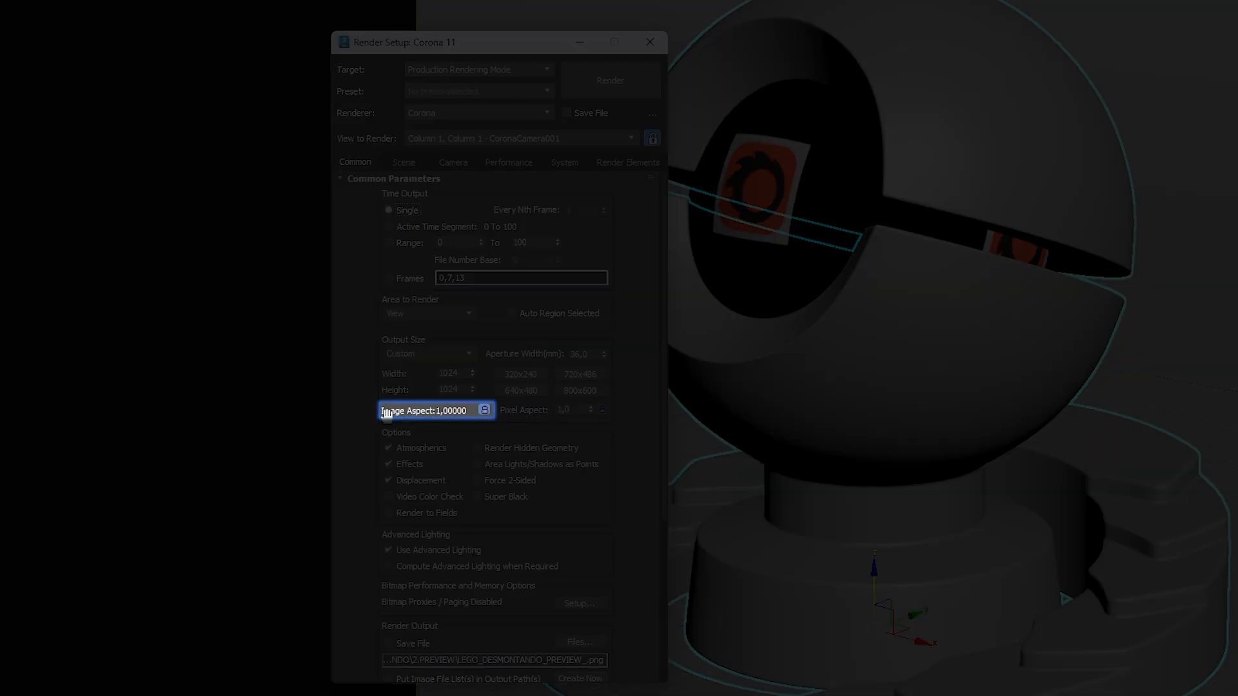
- Lock the render's image aspect ratio at 1.0 and review the output size and render output settings
left_click(483, 410)
left_click_drag(456, 410, 426, 405)
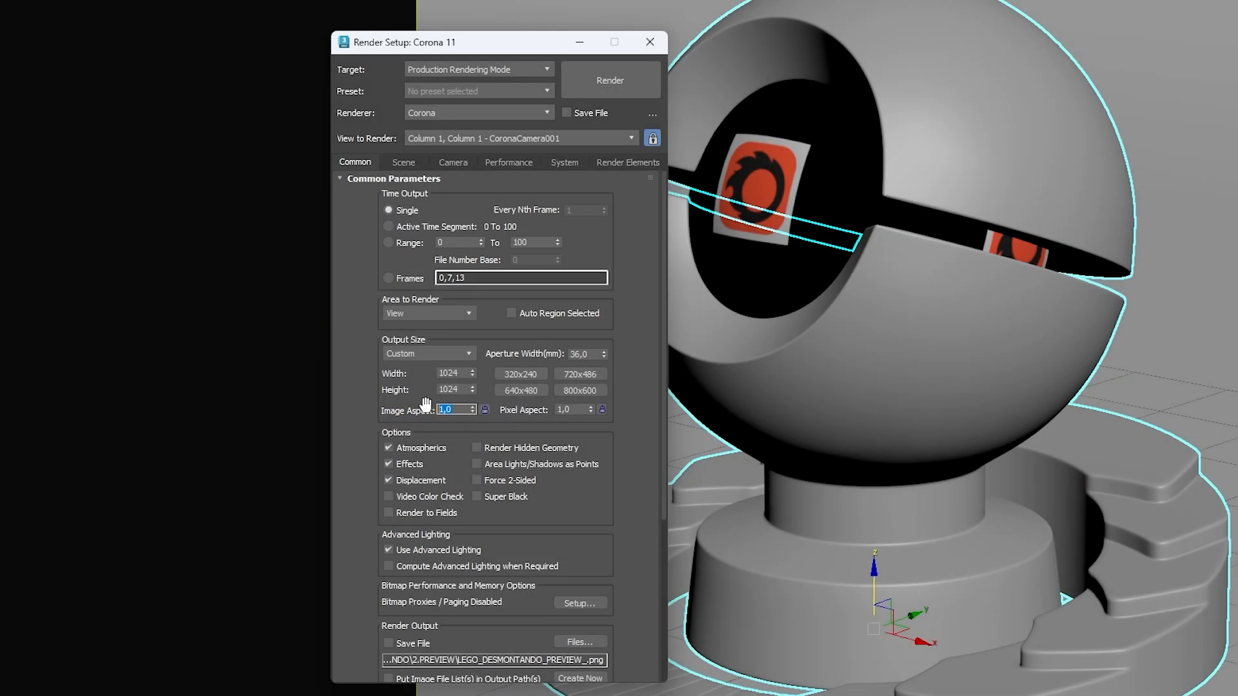
left_click(483, 410)
double_click(458, 370)
scroll(583, 535, "down", 5)
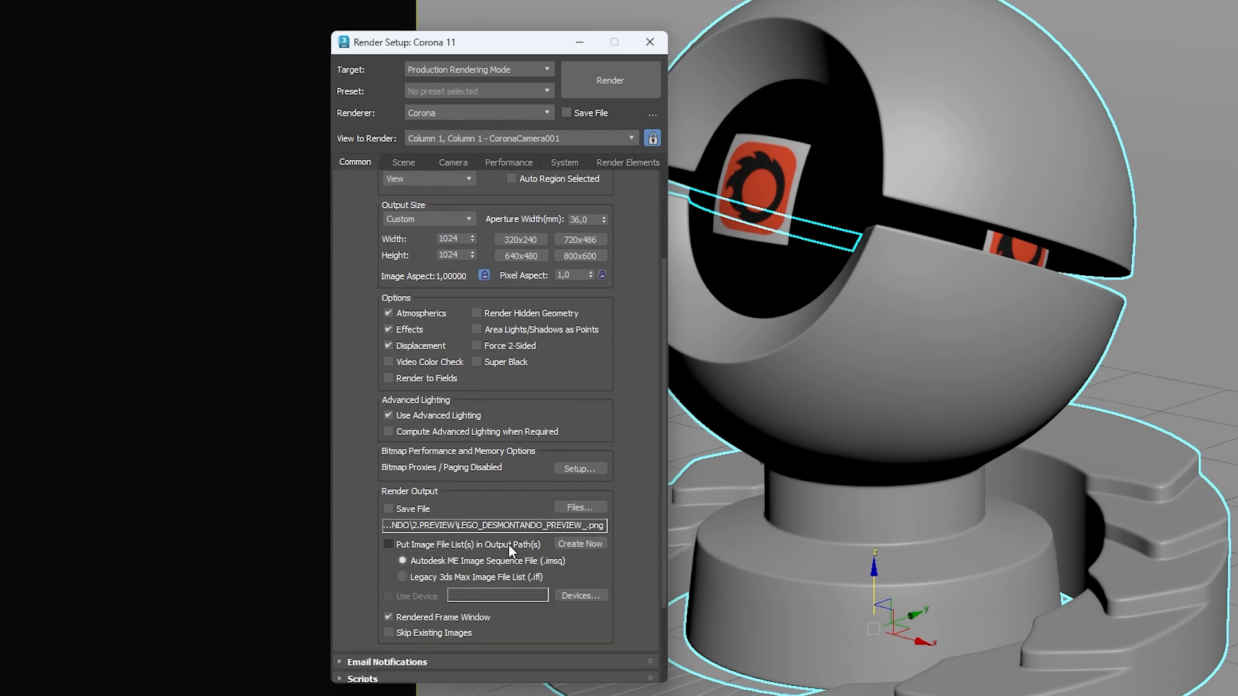
left_click(571, 507)
- Set the scene's noise level limit to 5% and the Corona High Quality denoising amount to 0.8
left_click(401, 163)
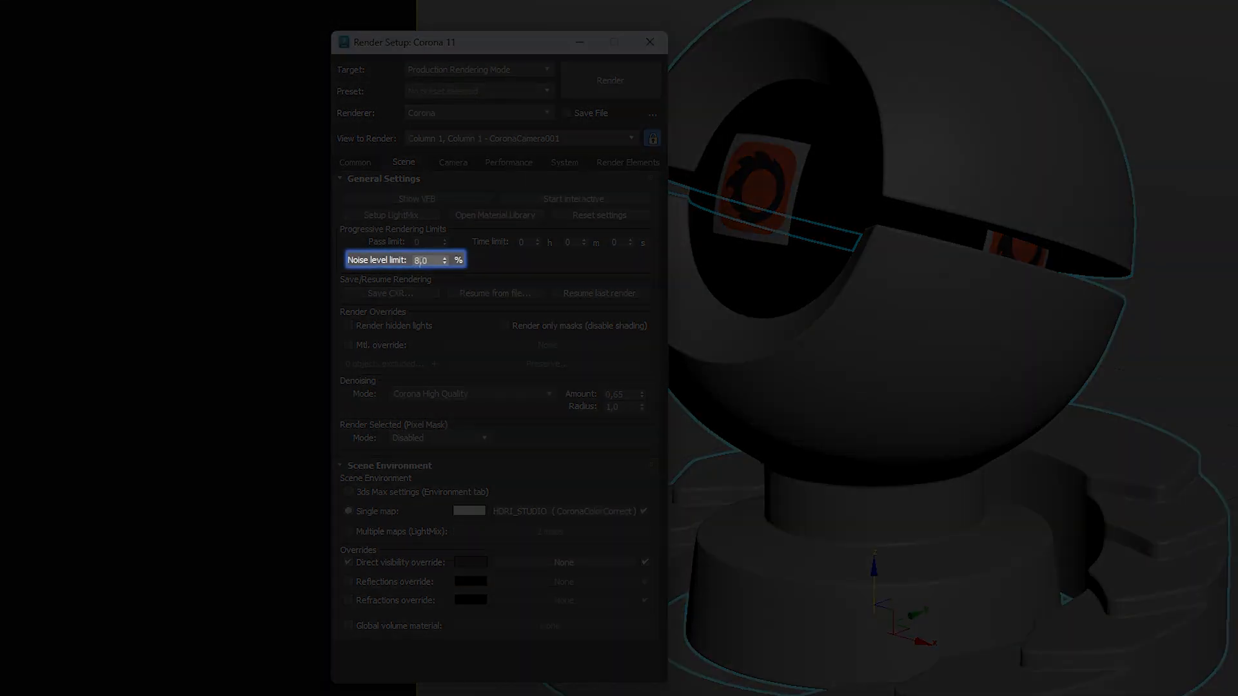
double_click(420, 260)
type("5")
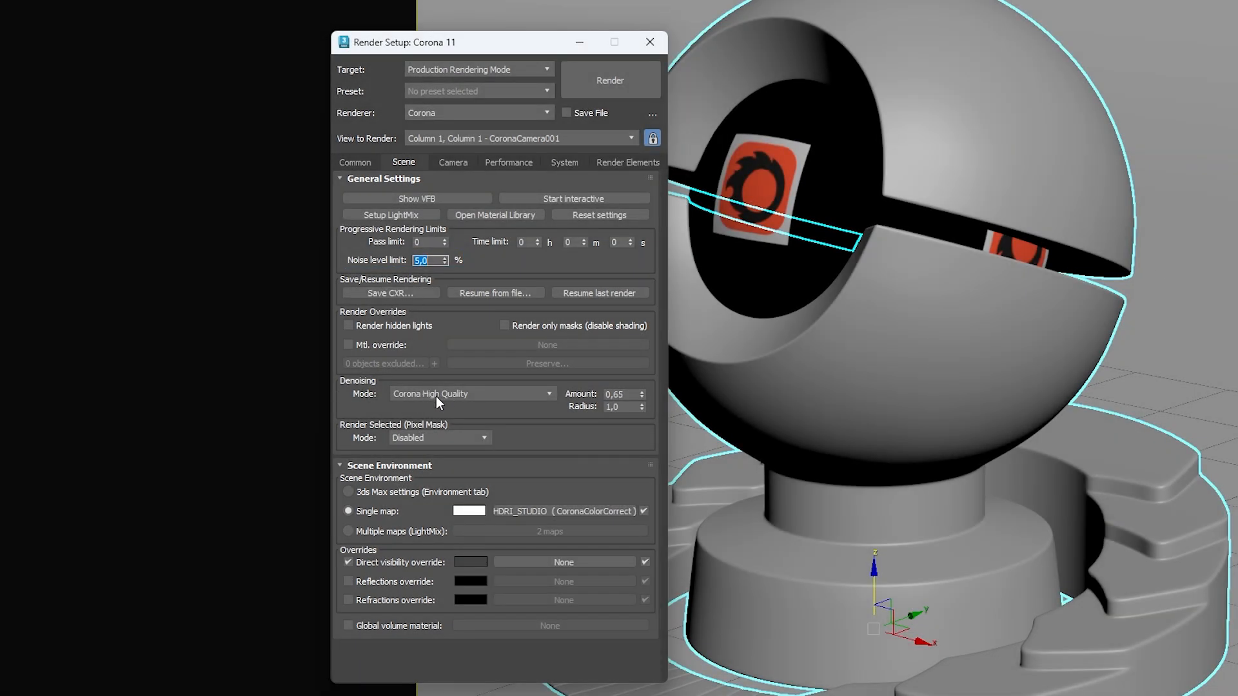
mouse_move(436, 396)
left_click_drag(626, 395, 604, 390)
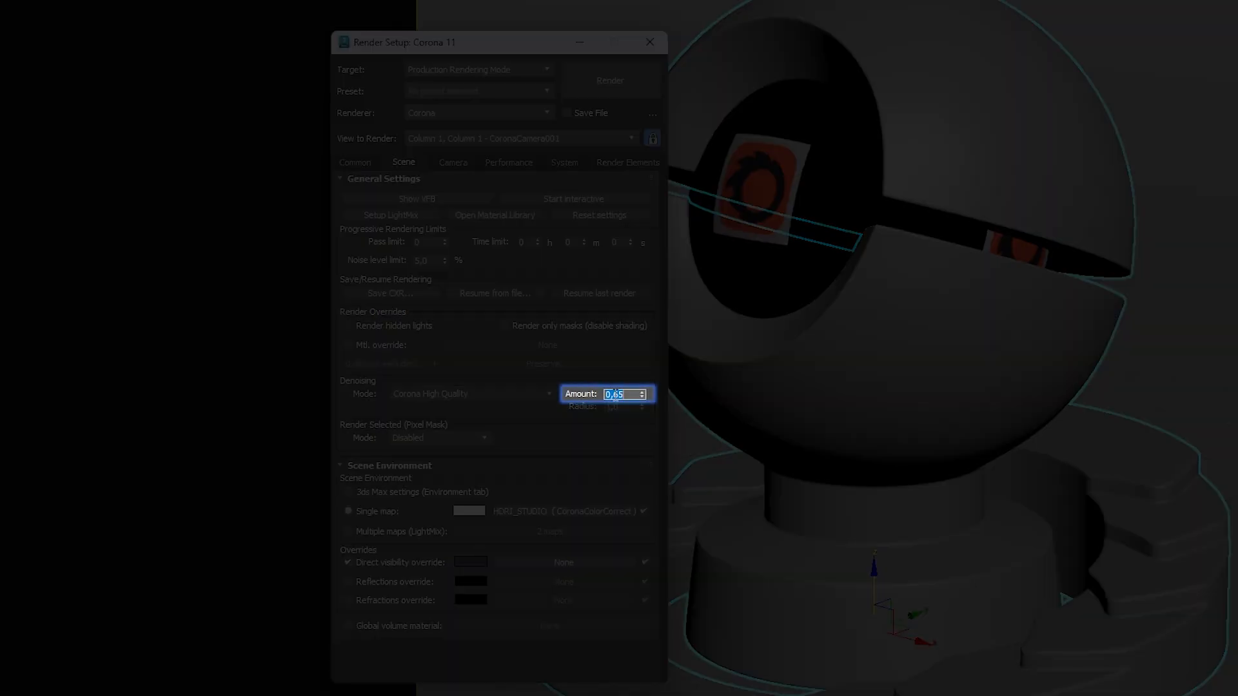
type("0,8")
key("Return")
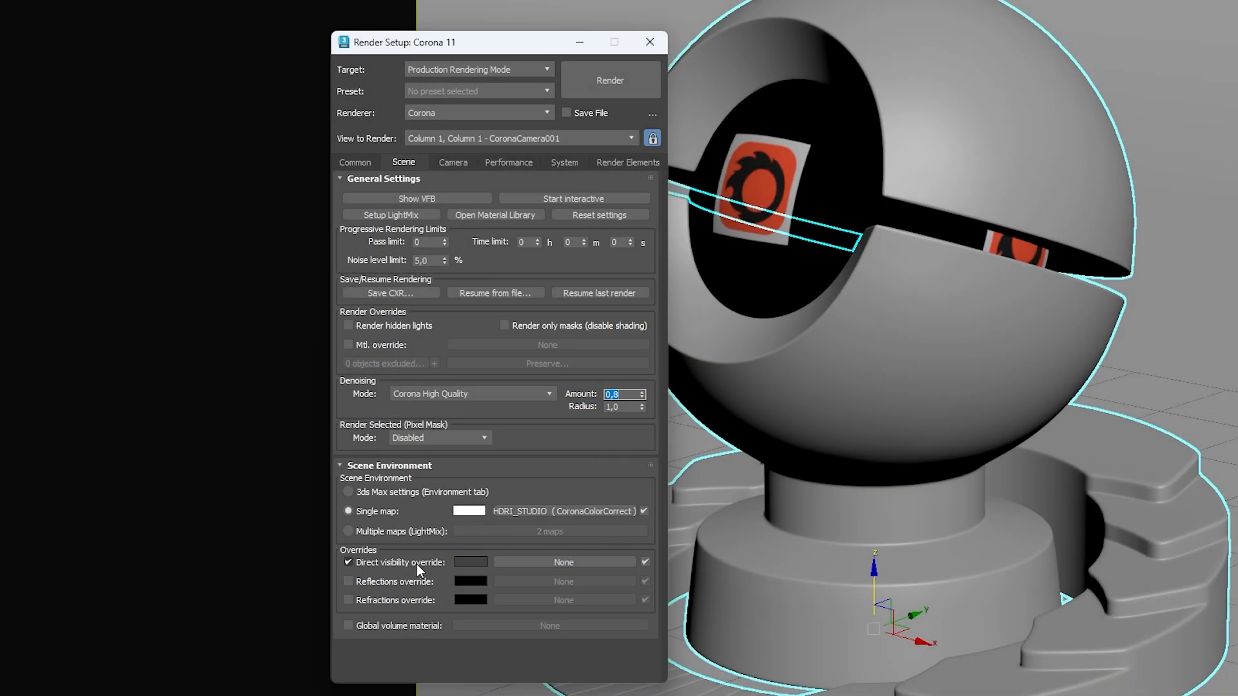
- Review the System and Render Elements settings and close the render setup
left_click(565, 162)
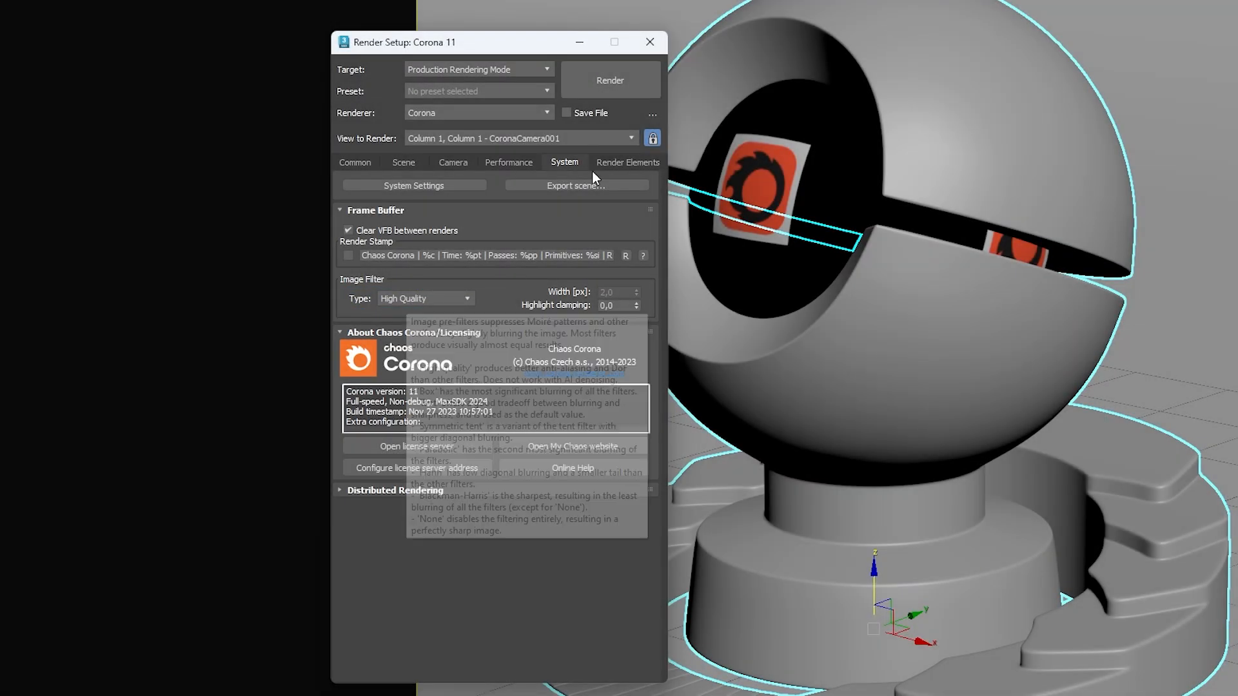
left_click(625, 164)
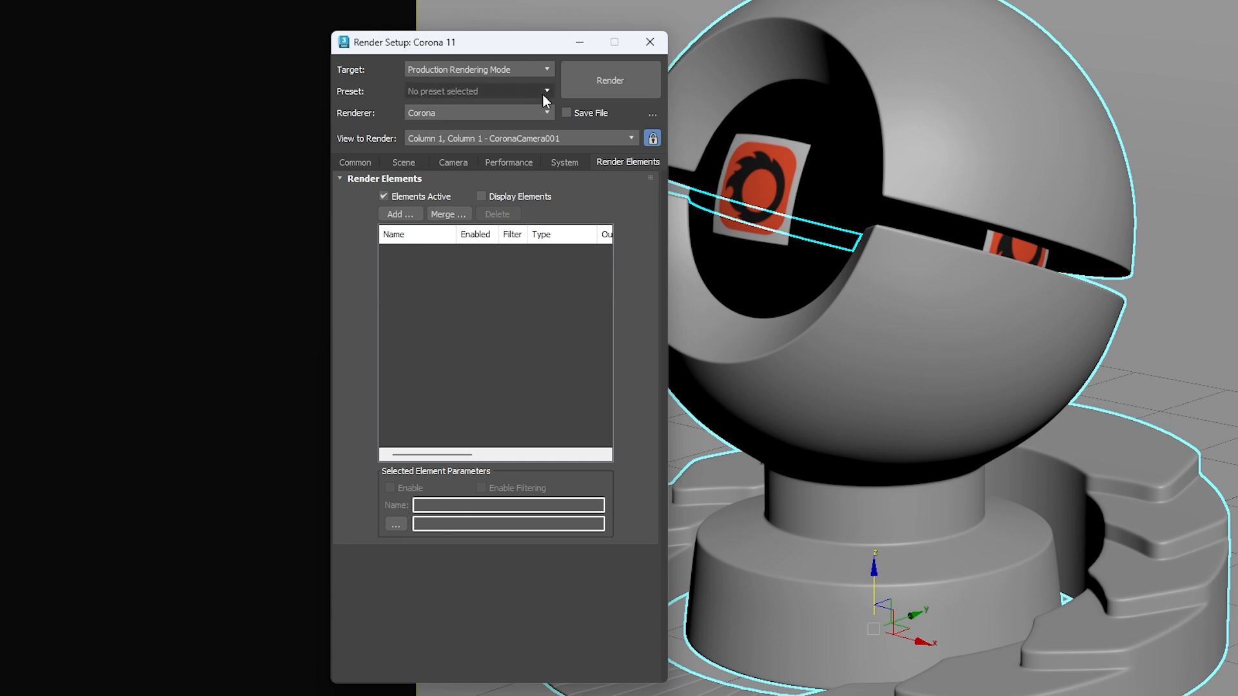
left_click(650, 42)
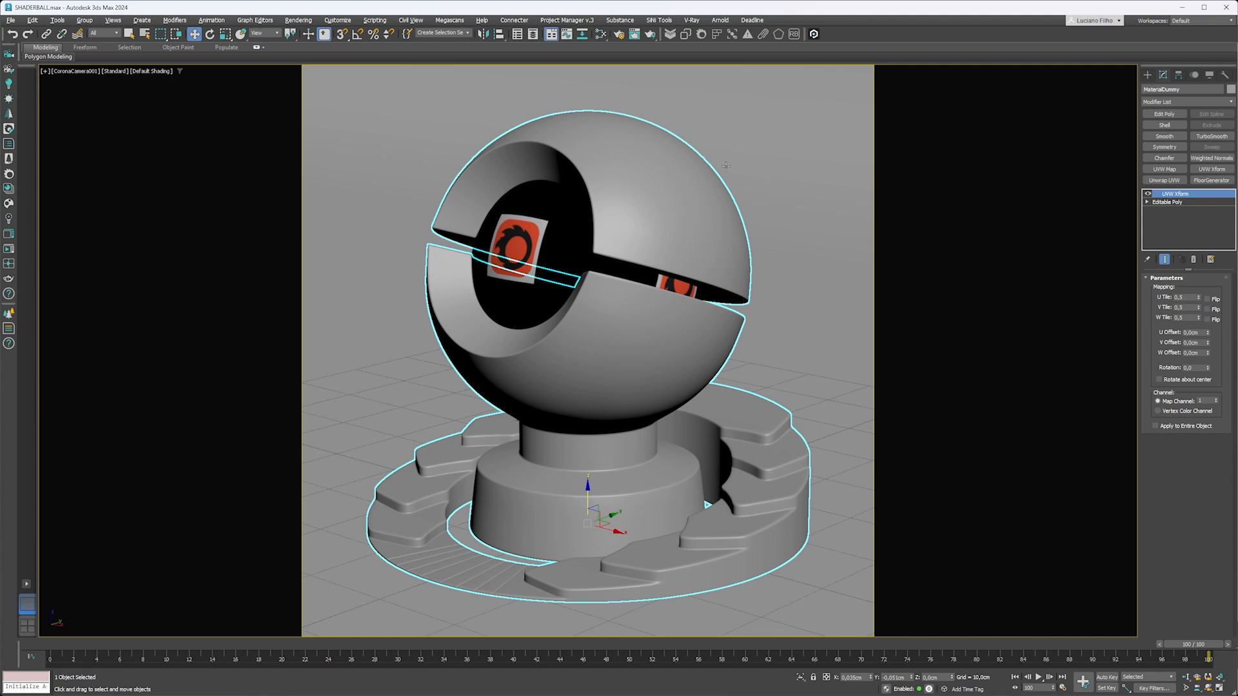
- Check the scene for missing bitmaps with the Relink Bitmaps script and close it
left_click(794, 33)
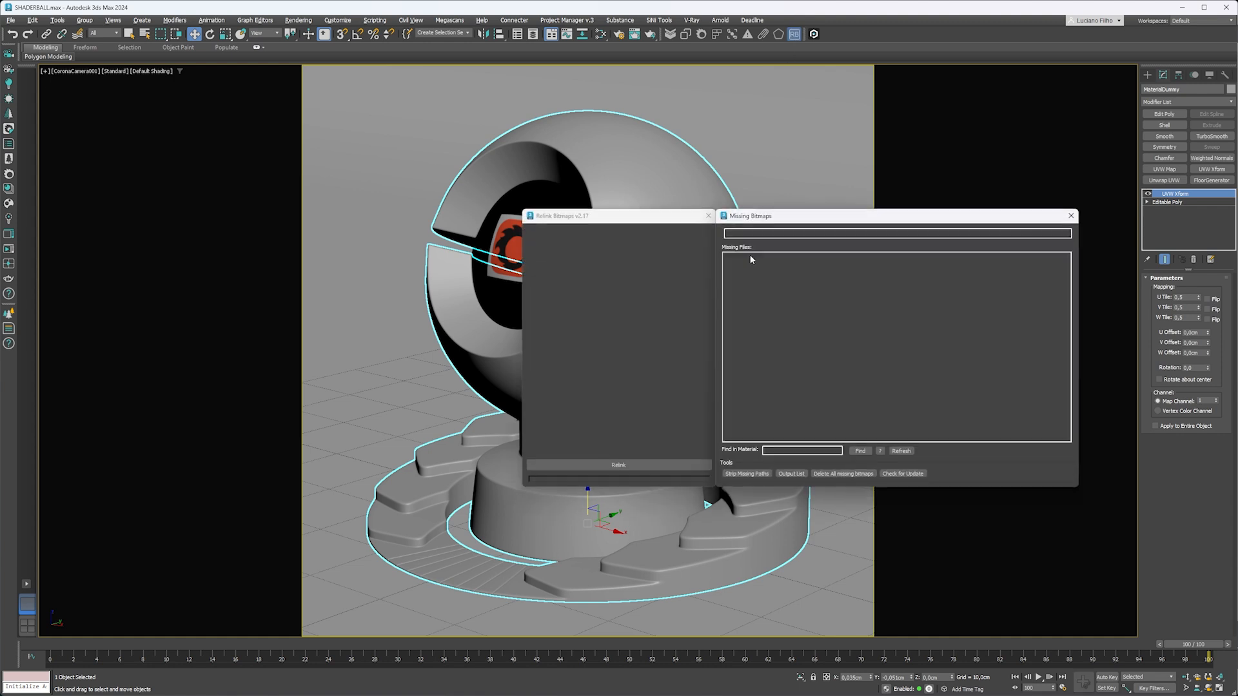
left_click(709, 357)
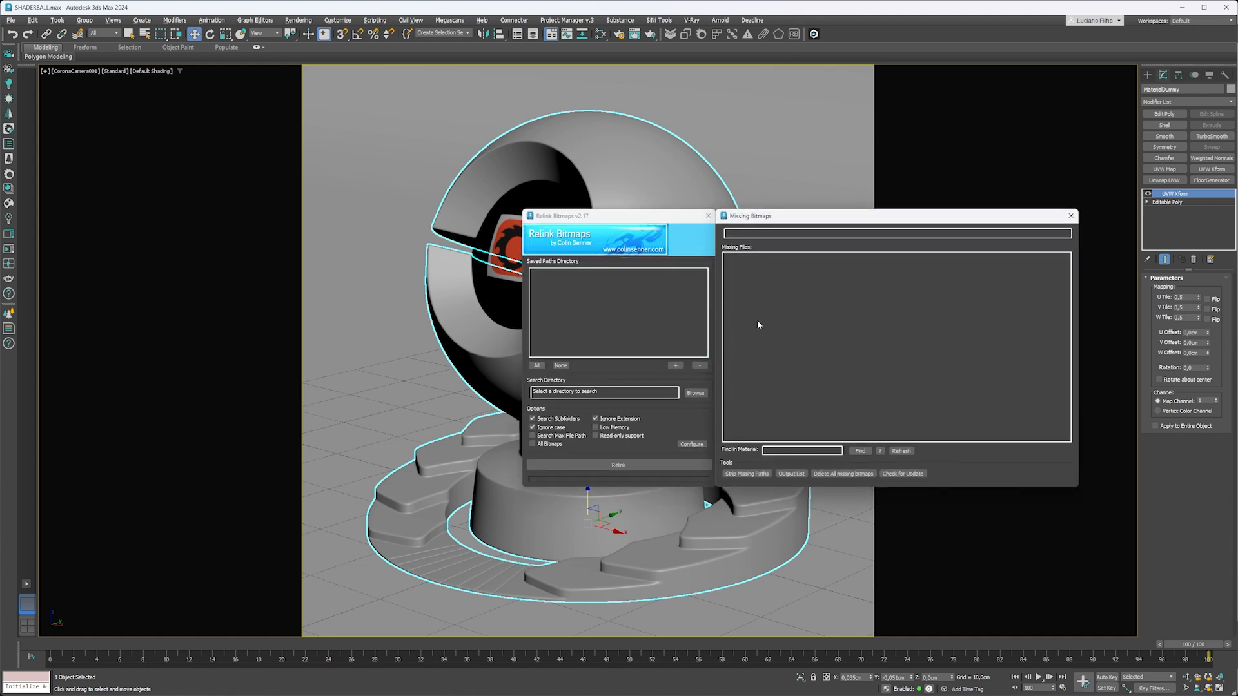
left_click(708, 215)
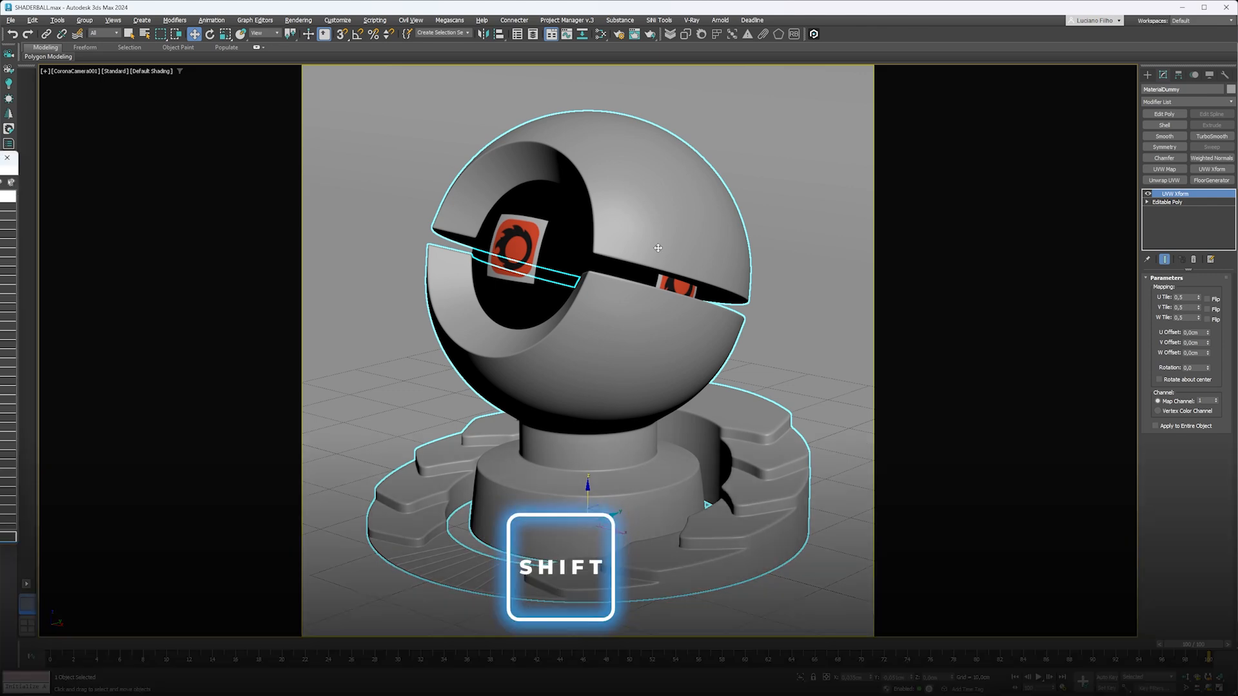
- Examine the scene's map files, paths and statuses in Asset Tracking and close it
key("shift+t")
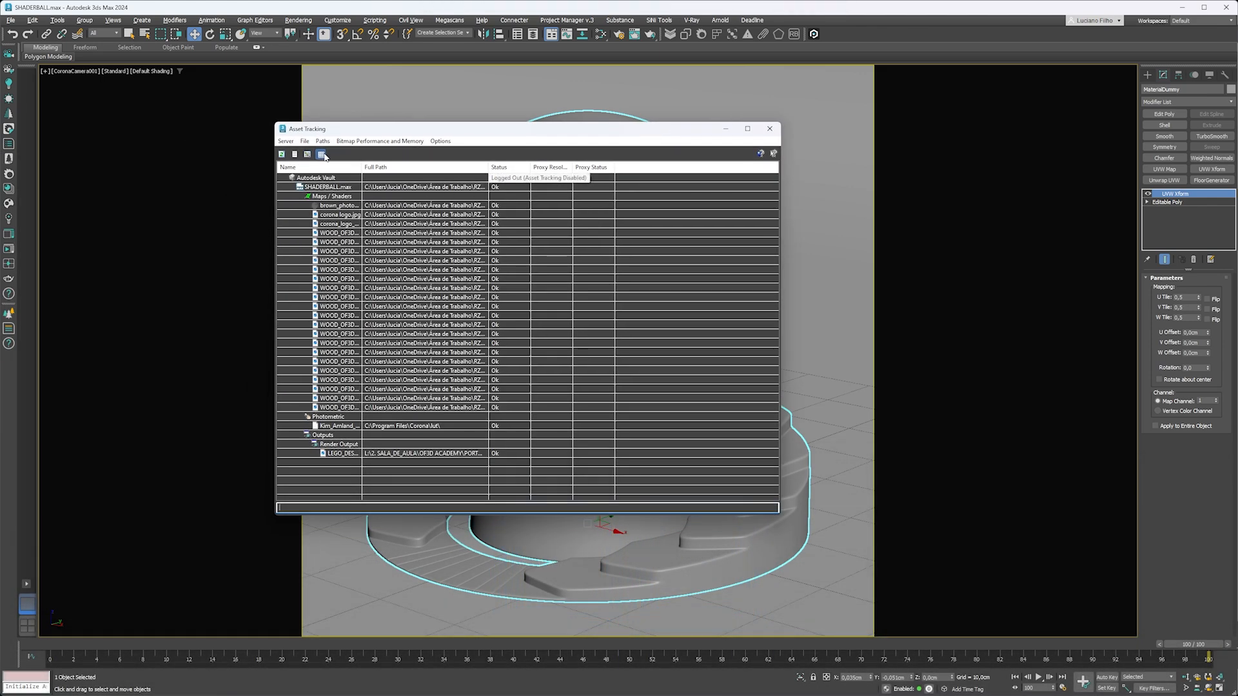
left_click(322, 155)
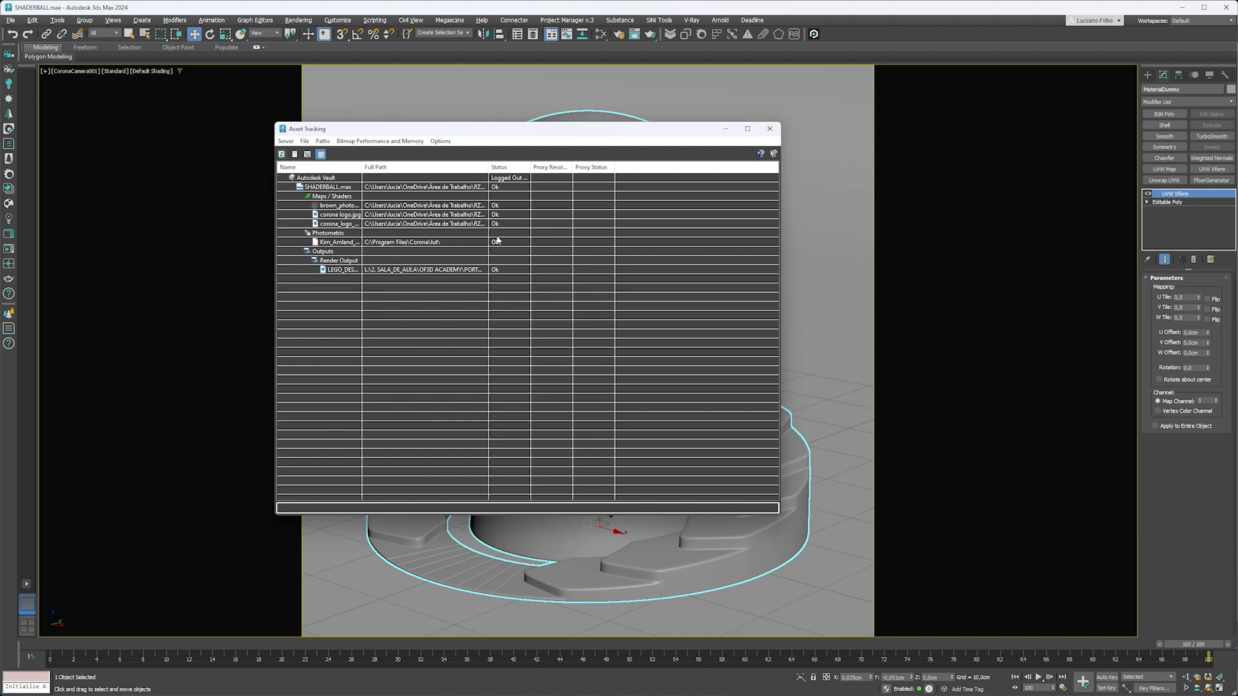
left_click(769, 128)
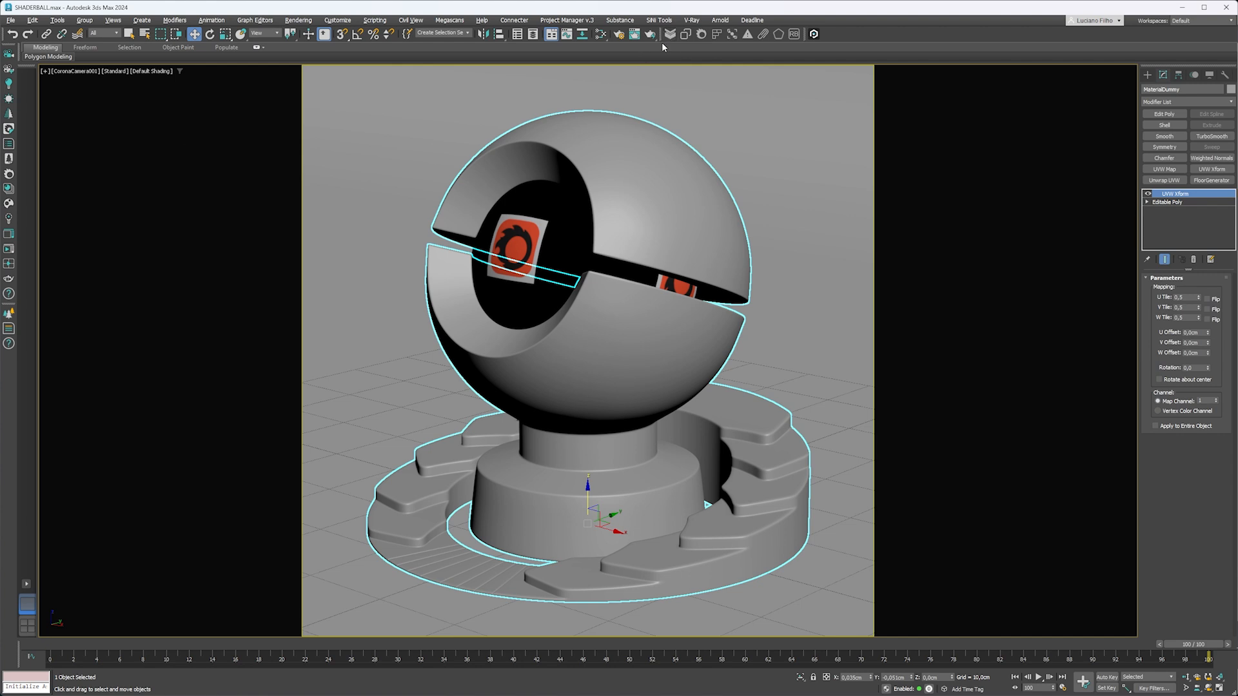
- Set the Collect Assets target directory to the _MAPS folder inside RZ_0042\STUDIOS on the desktop
left_click(671, 34)
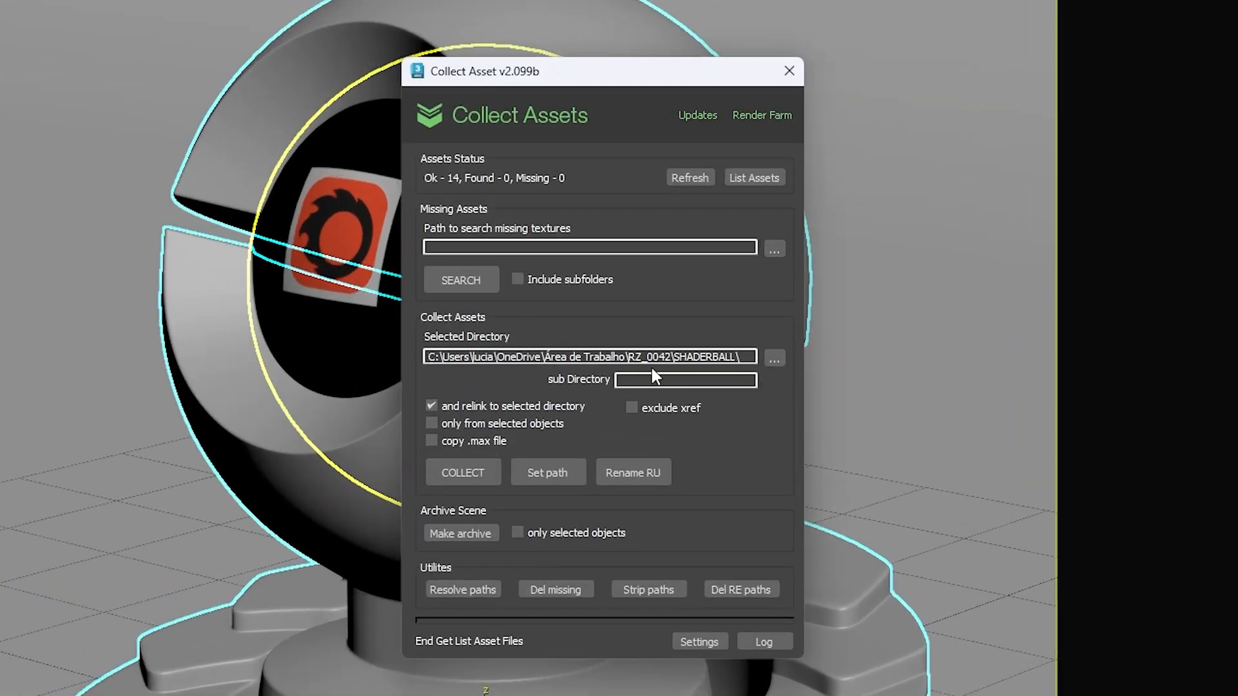
left_click(772, 362)
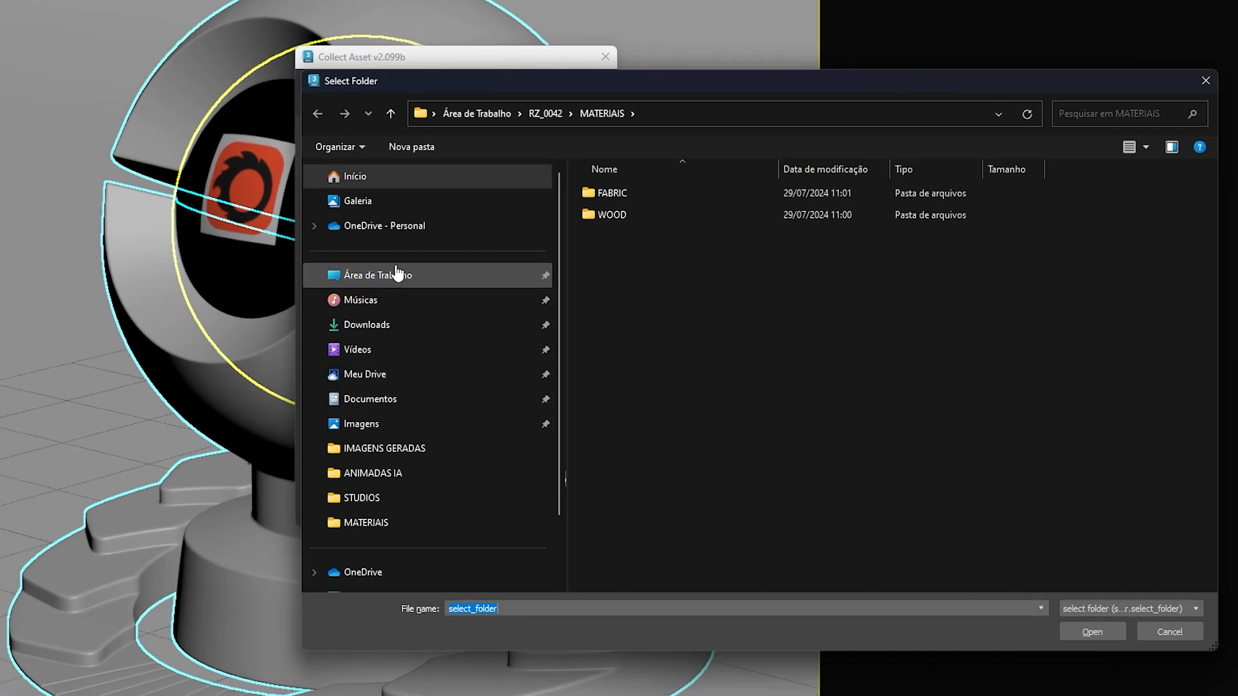
left_click(398, 273)
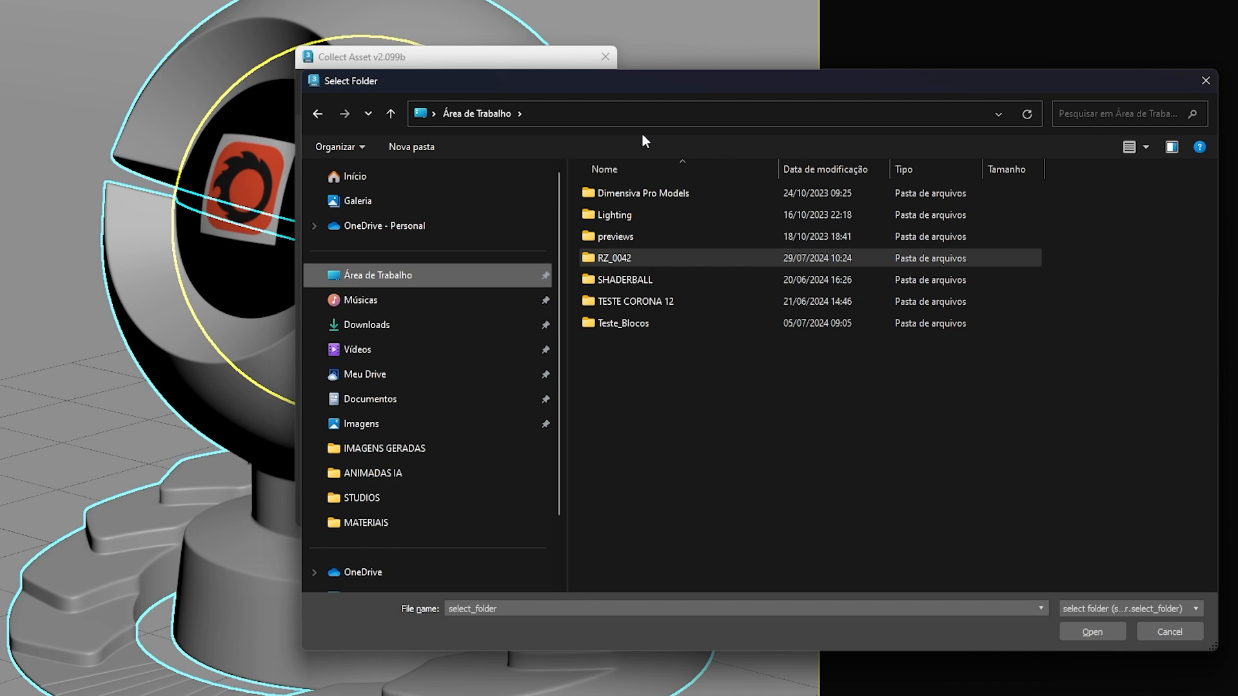
double_click(630, 258)
double_click(608, 214)
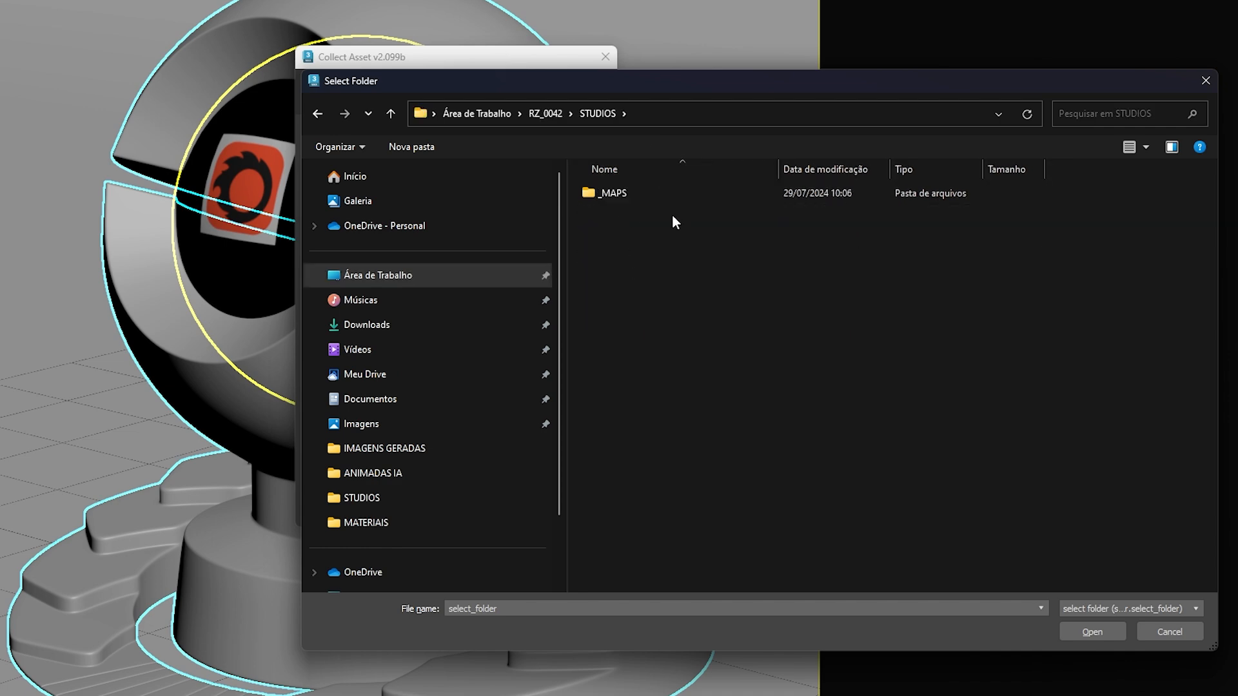
double_click(636, 193)
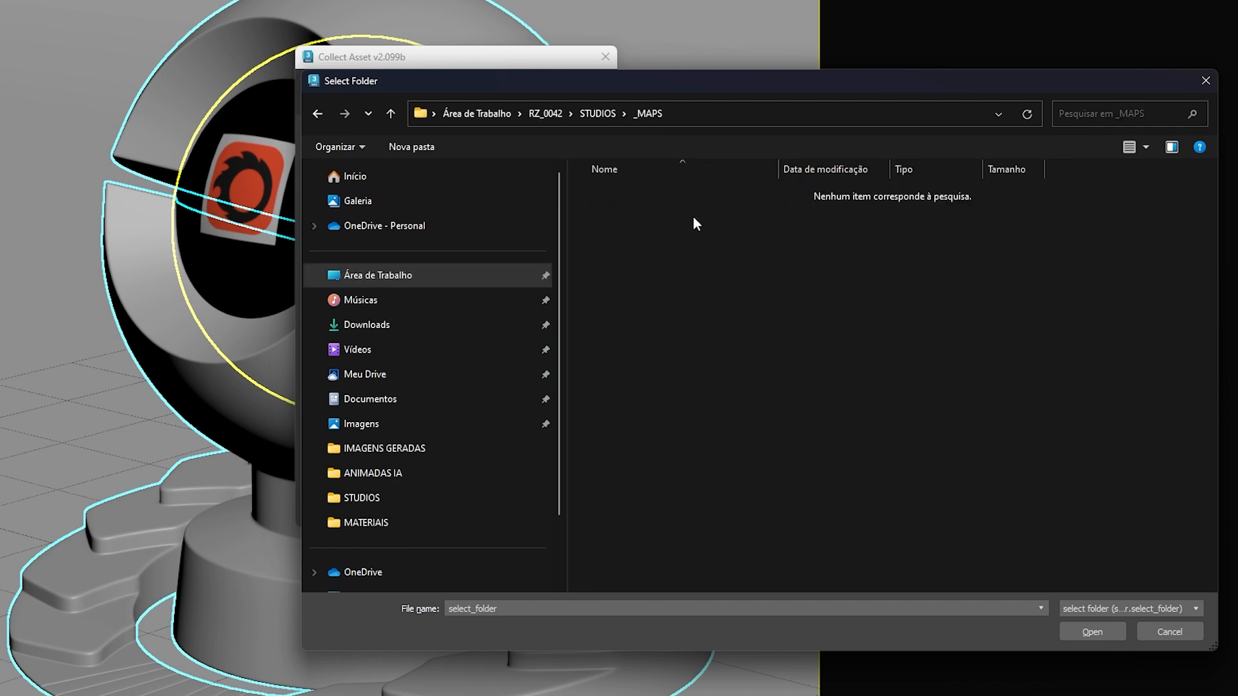
left_click(1096, 629)
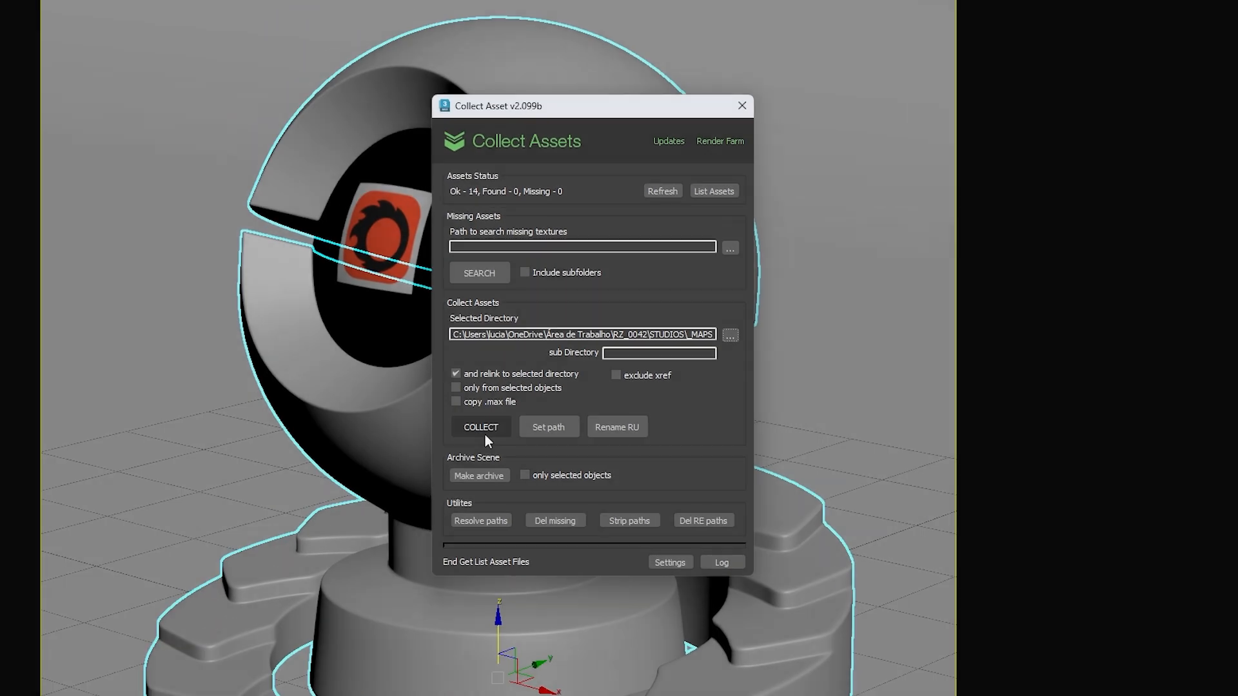
- Collect and relink the scene assets into the _MAPS folder, choosing Do Nothing for the conflicting wood bitmap, and close Collect Assets
left_click(344, 378)
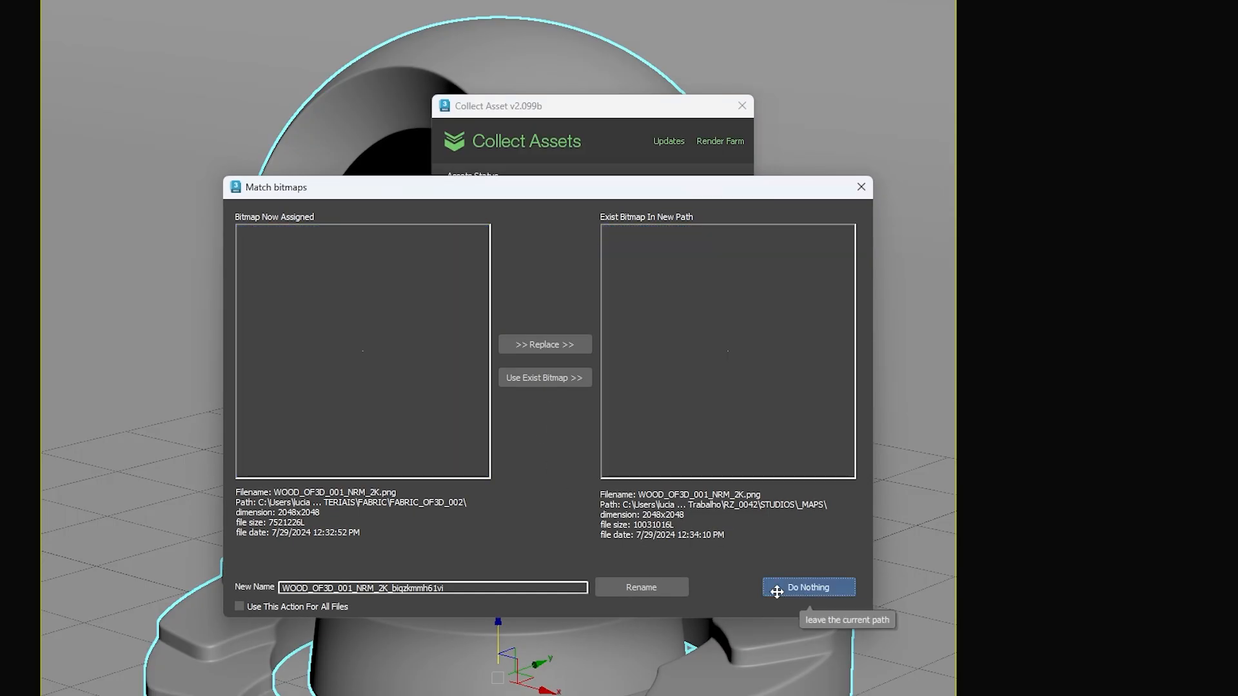
left_click(802, 585)
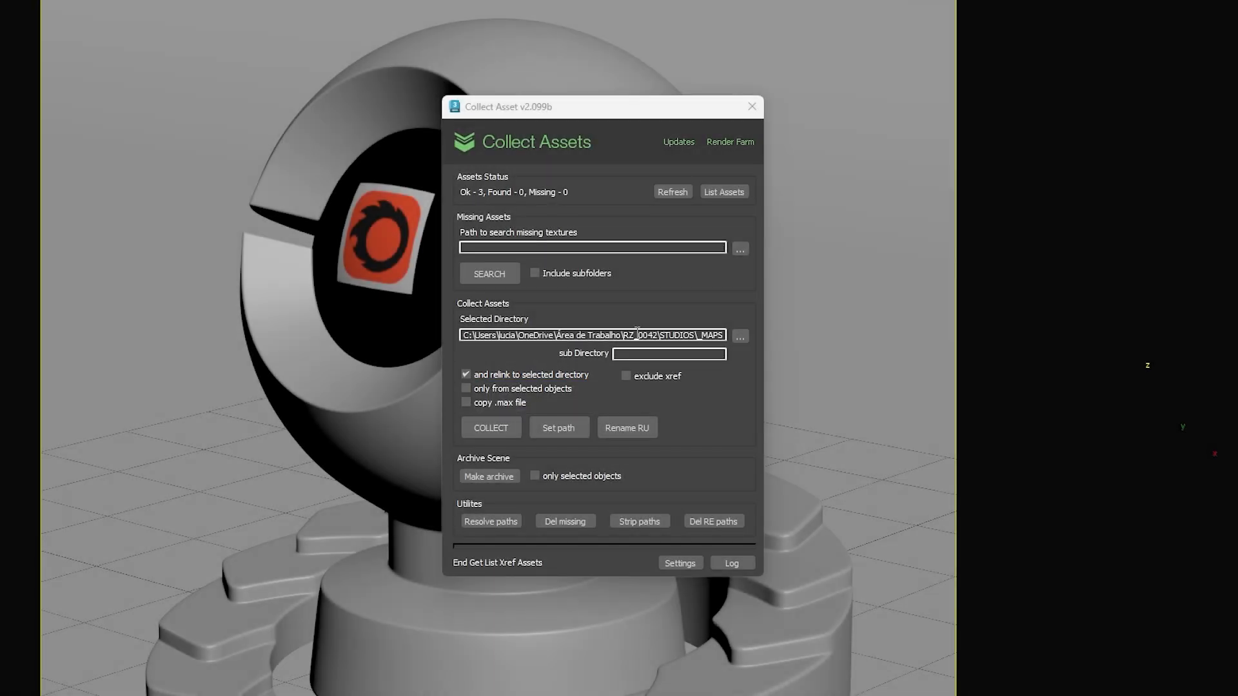
left_click_drag(637, 336, 729, 339)
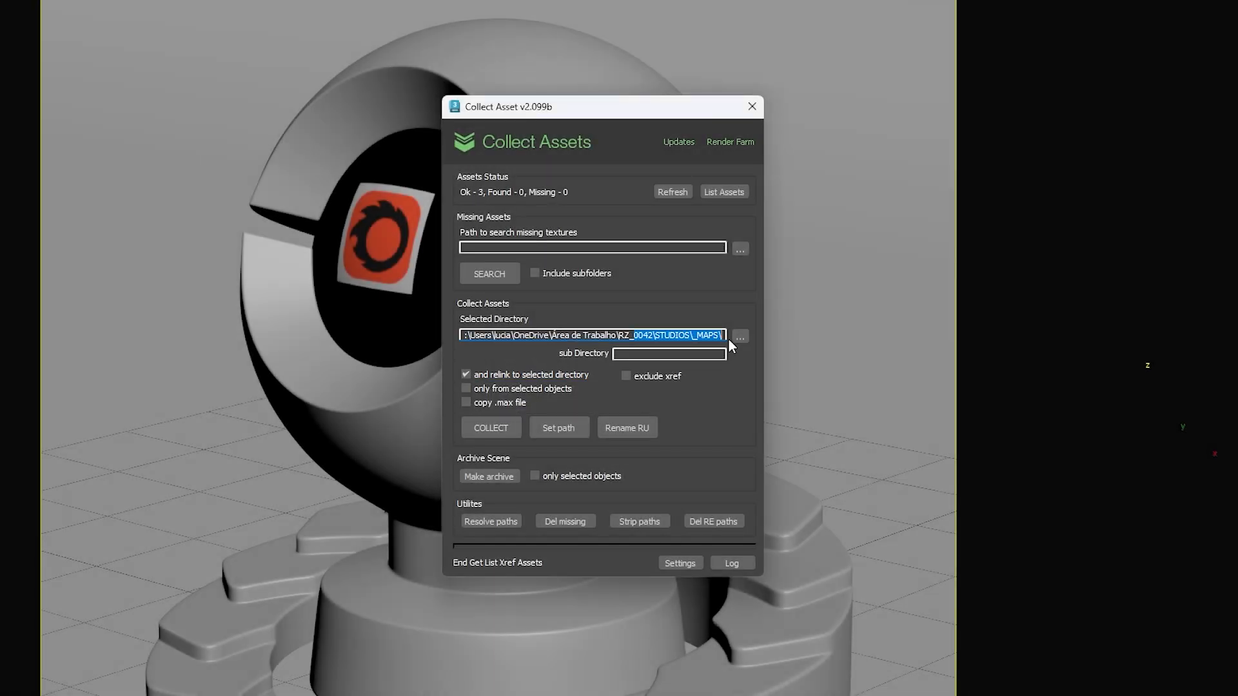
left_click(724, 336)
left_click(752, 106)
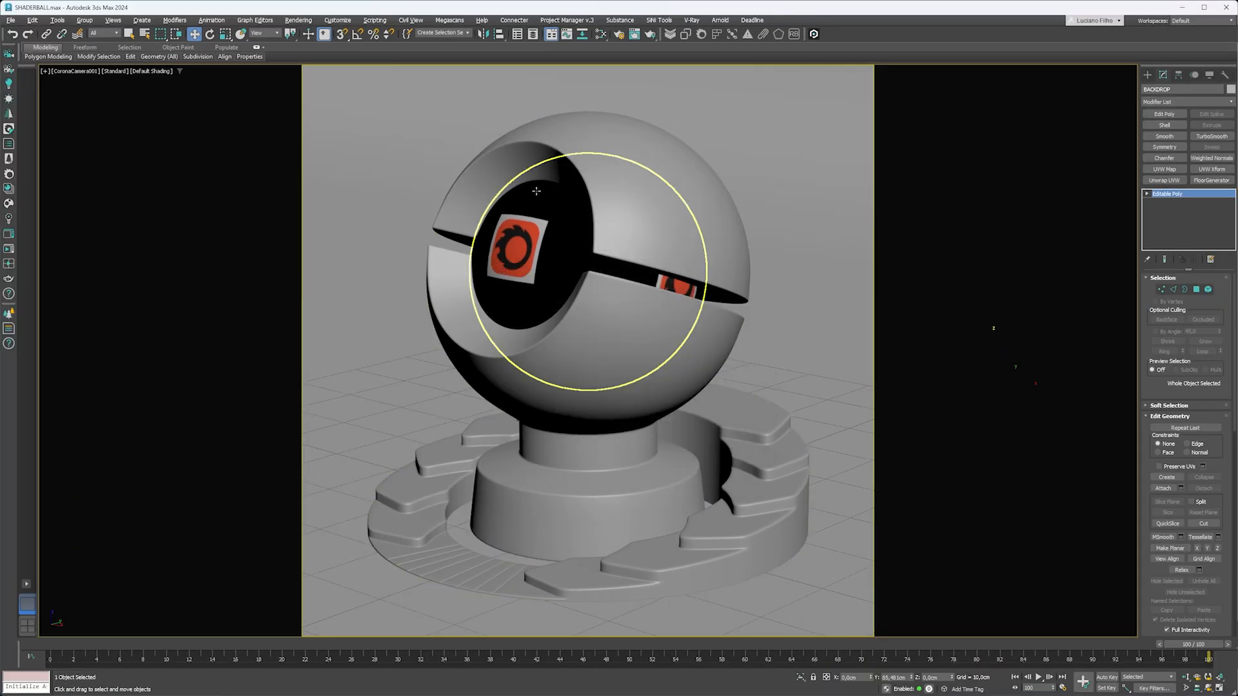
- Save the scene as Studio_Shaderball_Padrao in the RZ_0042\STUDIOS folder
key("ctrl+shift+s")
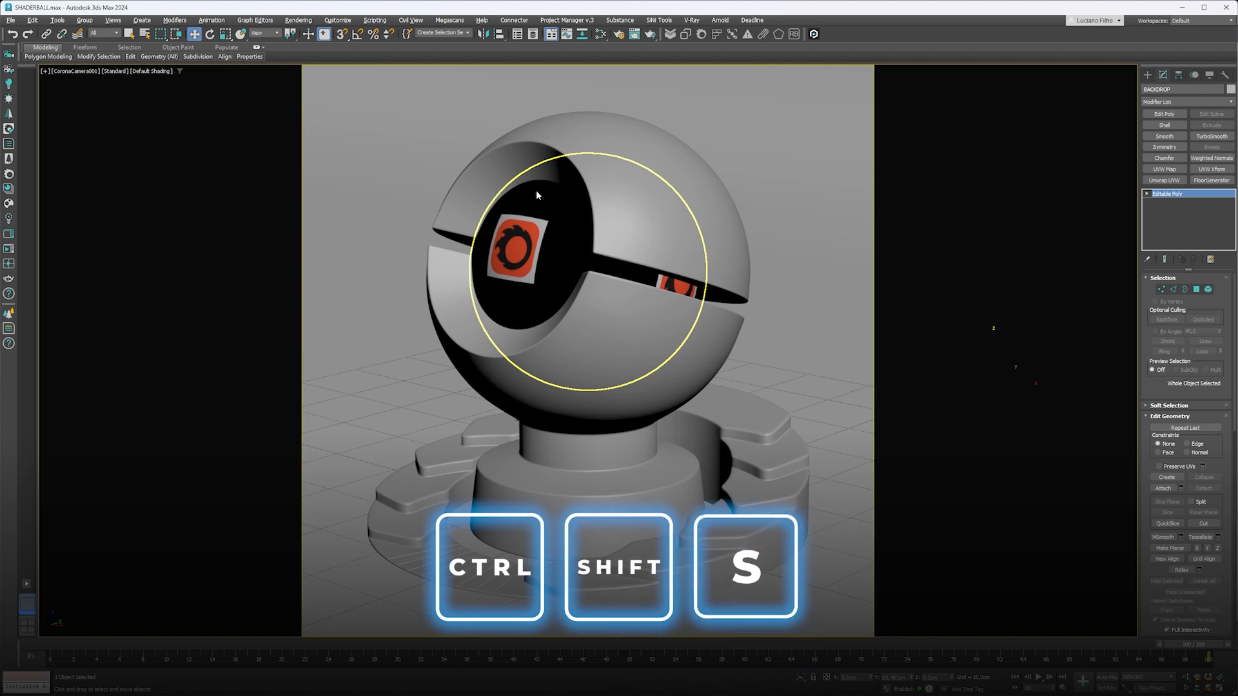
left_click(27, 122)
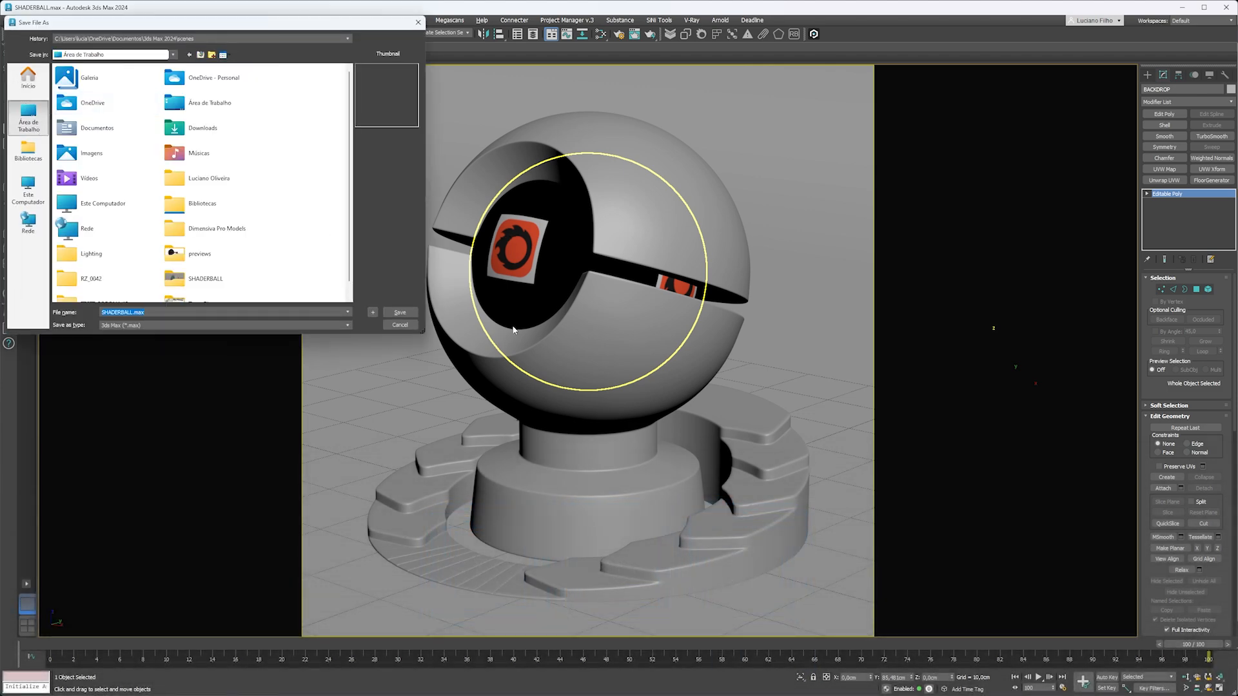
double_click(87, 279)
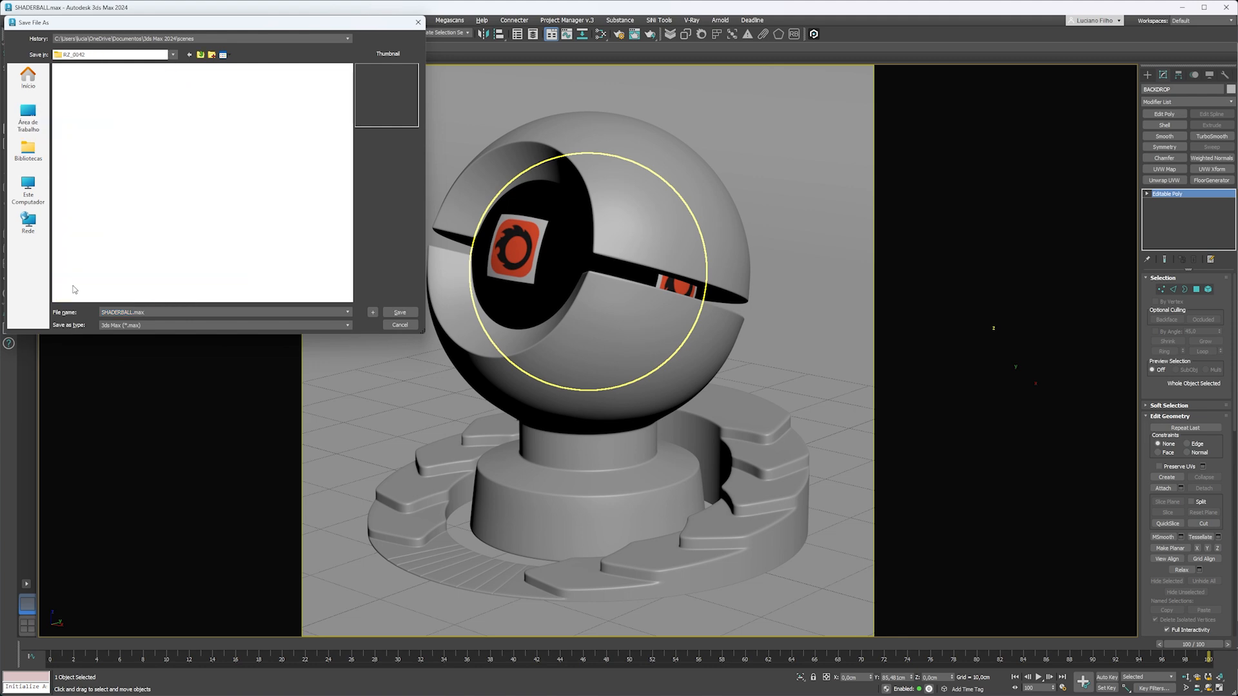
double_click(88, 90)
left_click(130, 313)
left_click_drag(133, 313, 70, 326)
type("Studio_Shaderball_Padrao")
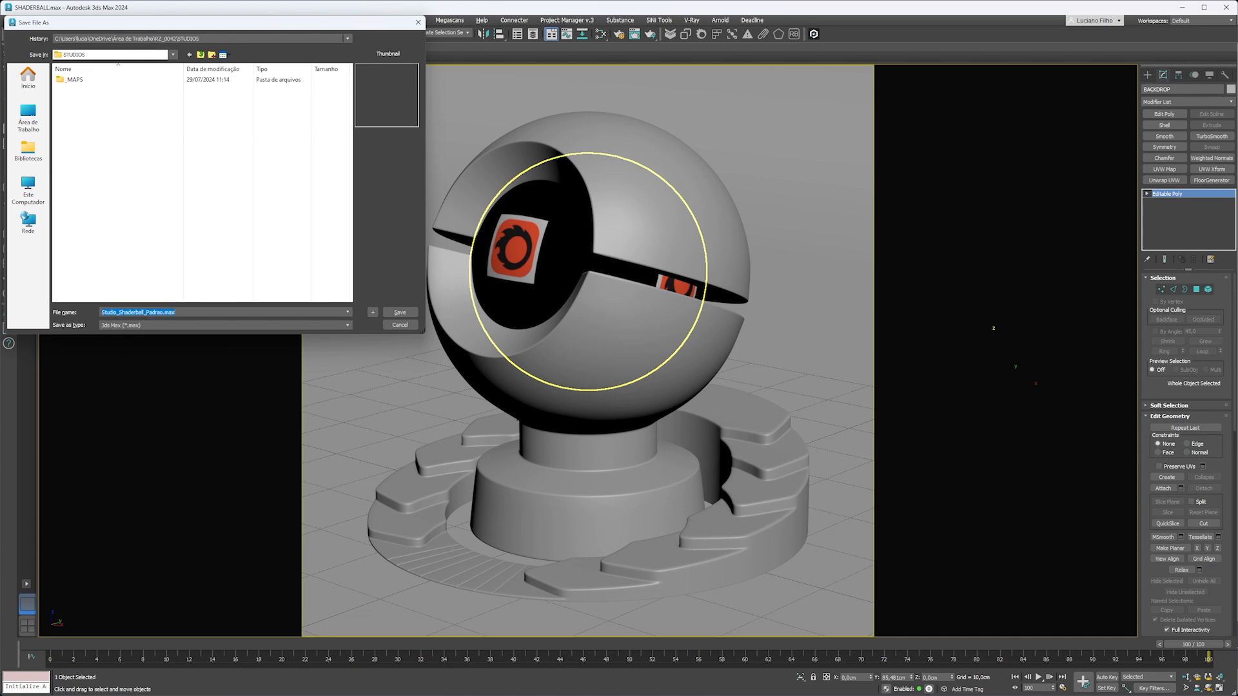
key("Return")
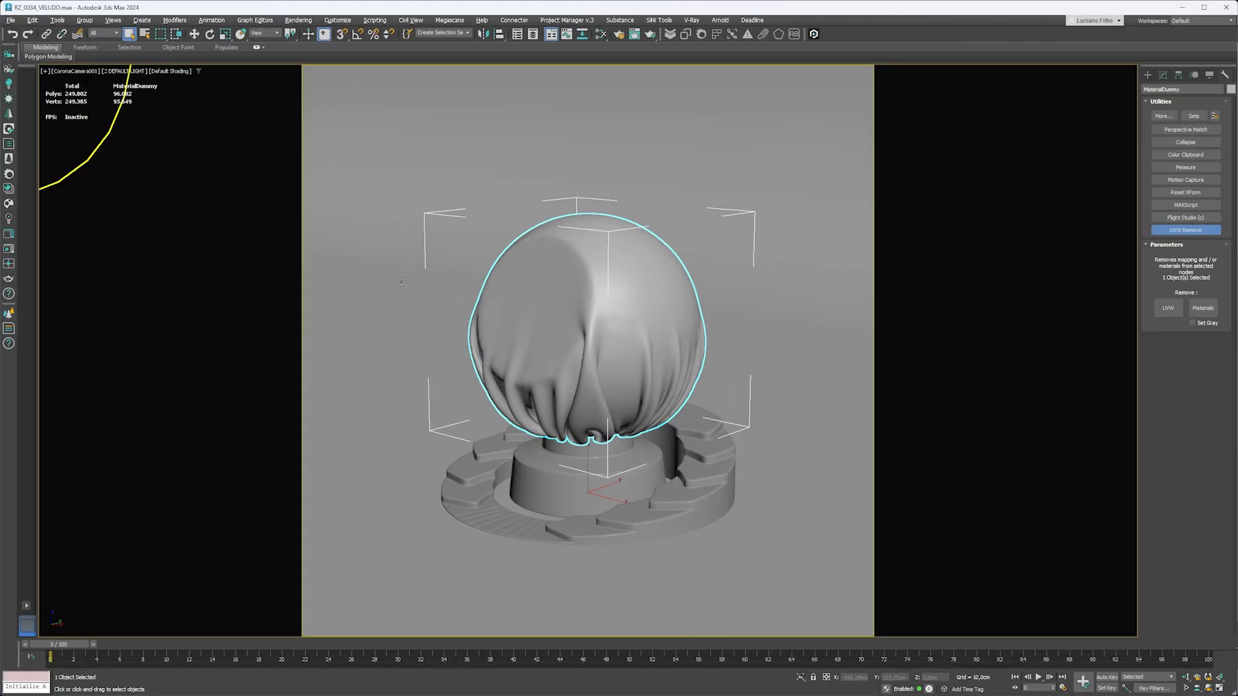
- Try moving the cloth MaterialDummy object upward in RZ_0034_VELUDO.max and undo the move
key("w")
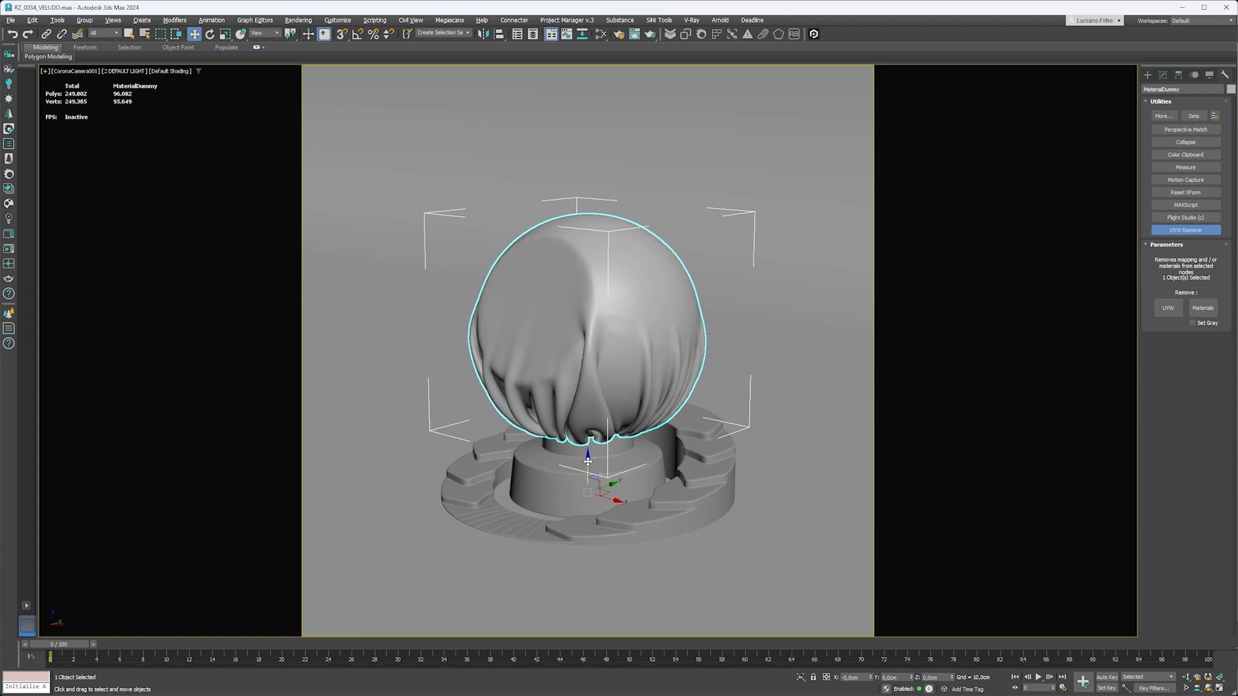
left_click_drag(588, 462, 588, 393)
key("ctrl+z")
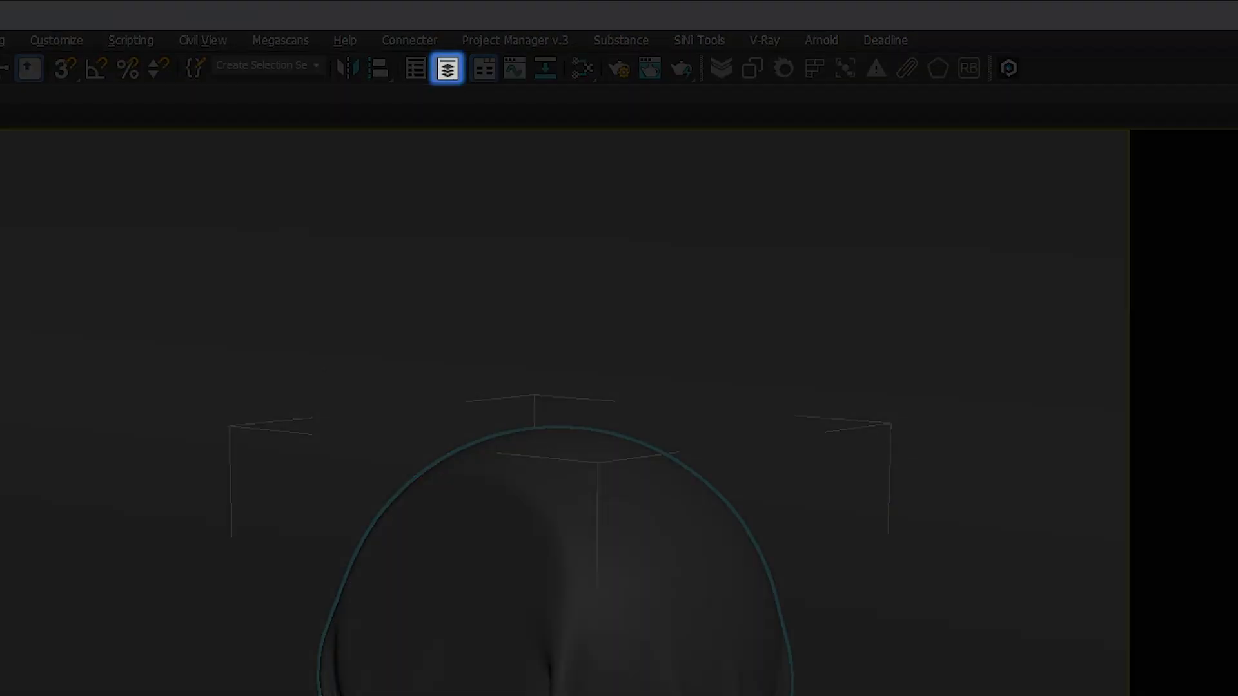
- Show the scene's layers and examine the objects in the SHADERBALL layer, selecting SHADERBALL and LOGO_CORONA in turn
left_click(447, 69)
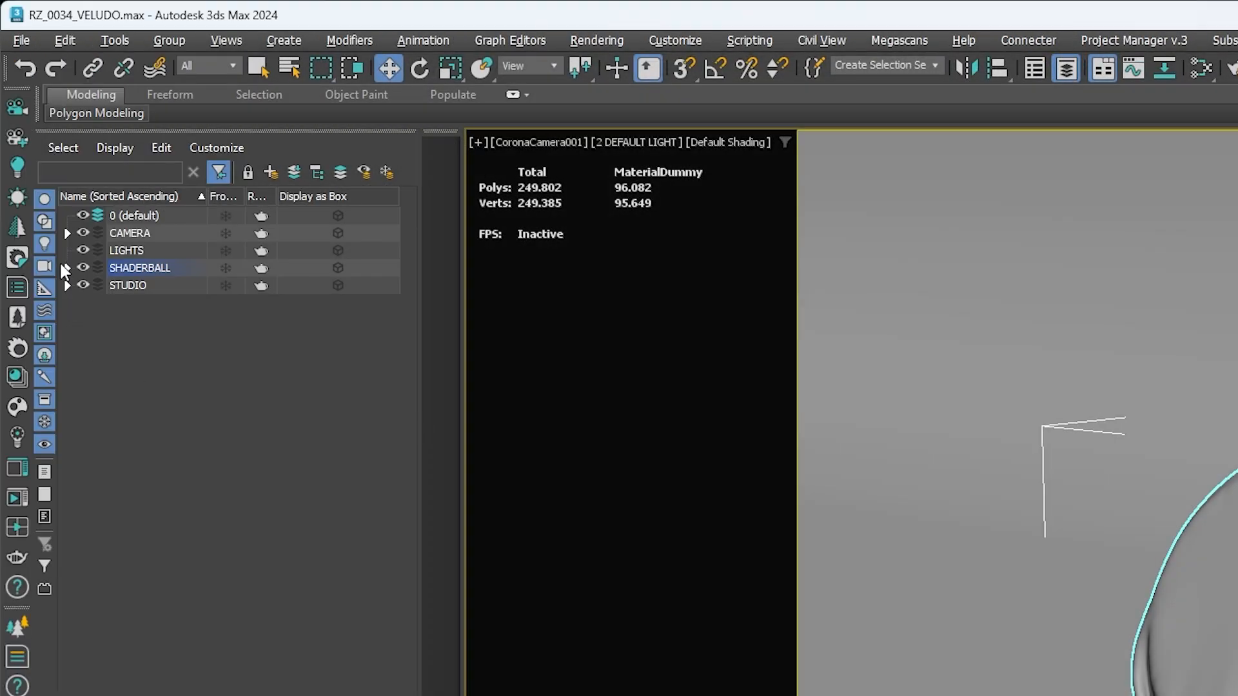
left_click(61, 264)
left_click(67, 268)
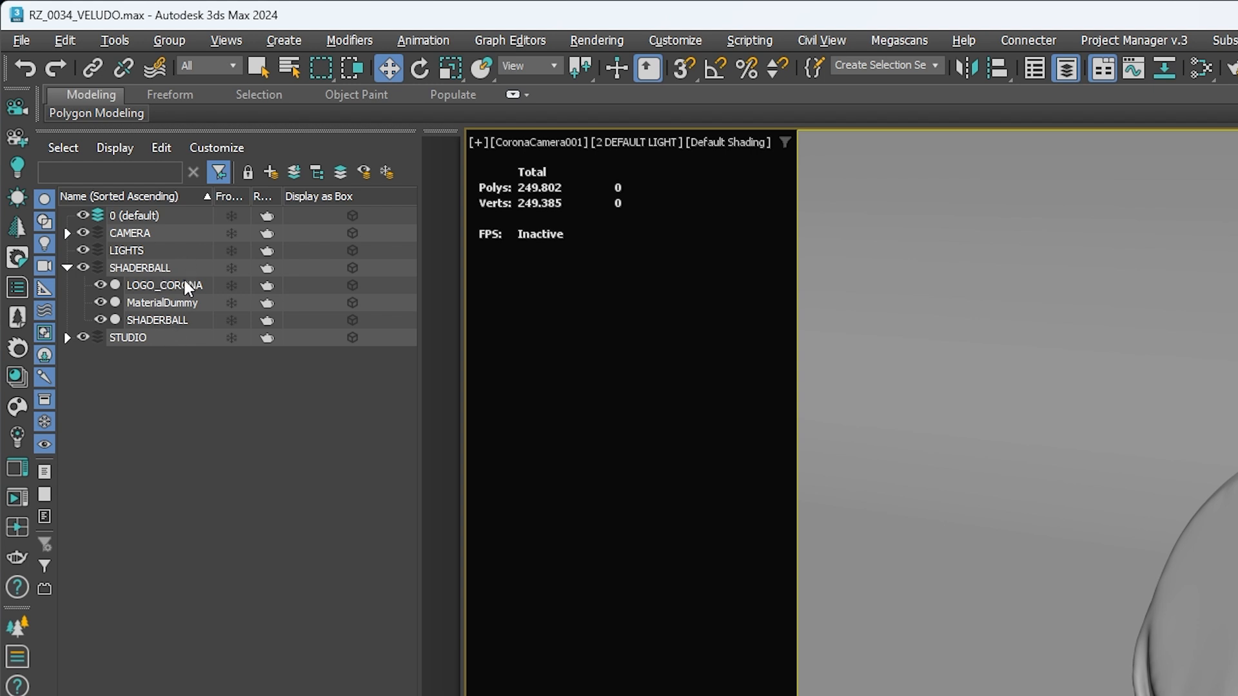
left_click(153, 318)
left_click(254, 284)
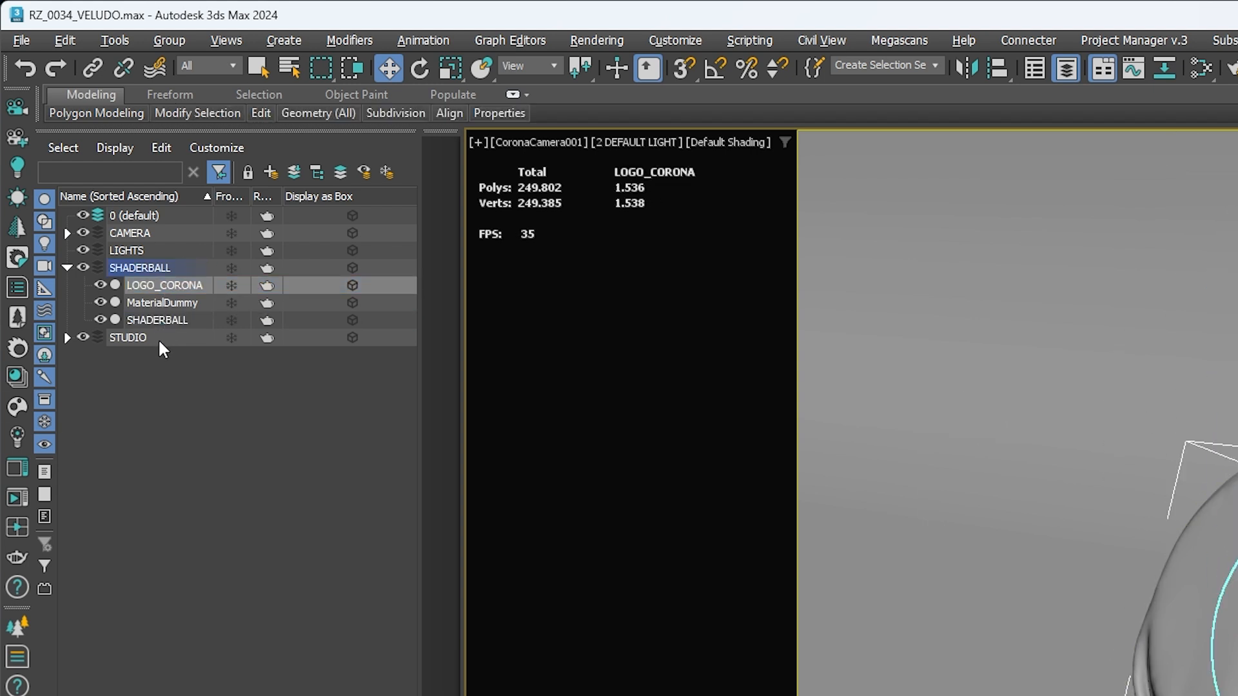
- Select MaterialDummy in the SHADERBALL layer and close the layer list
left_click(168, 303)
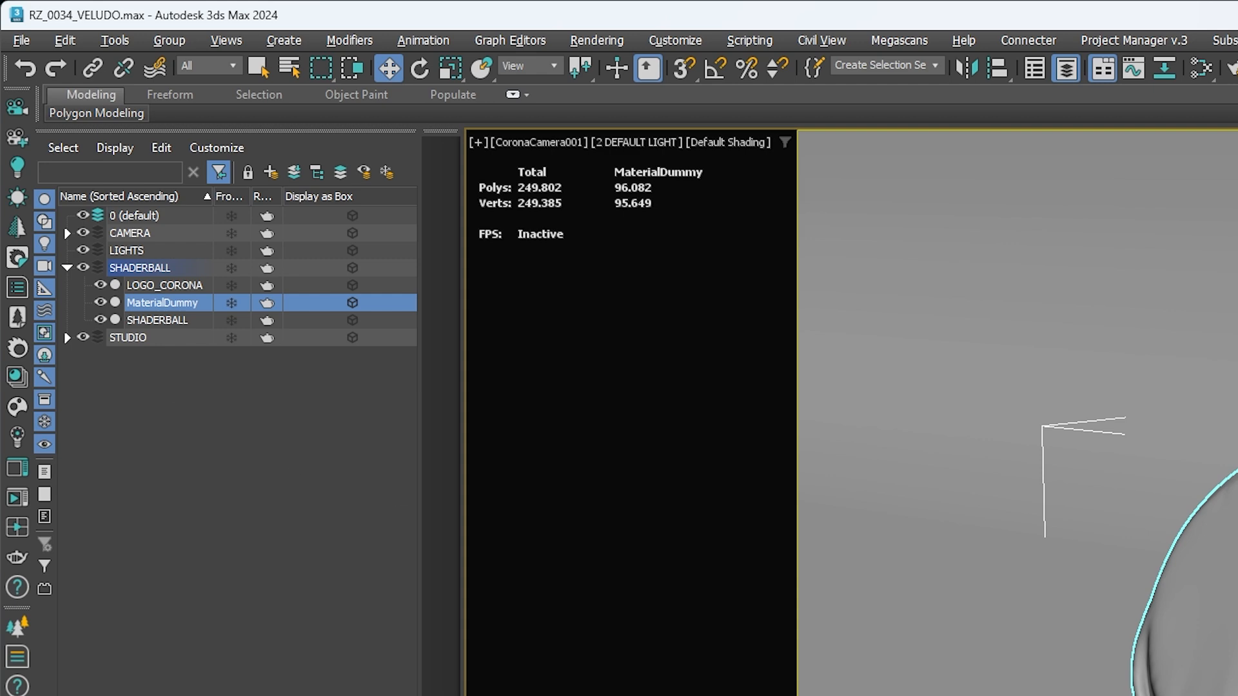
left_click(1065, 68)
- Save the scene as Studio_Shaderball_Tecido in the RZ_0042\STUDIOS folder, basing the name on the existing Studio_Shaderball_Padrao file
key("ctrl+shift+s")
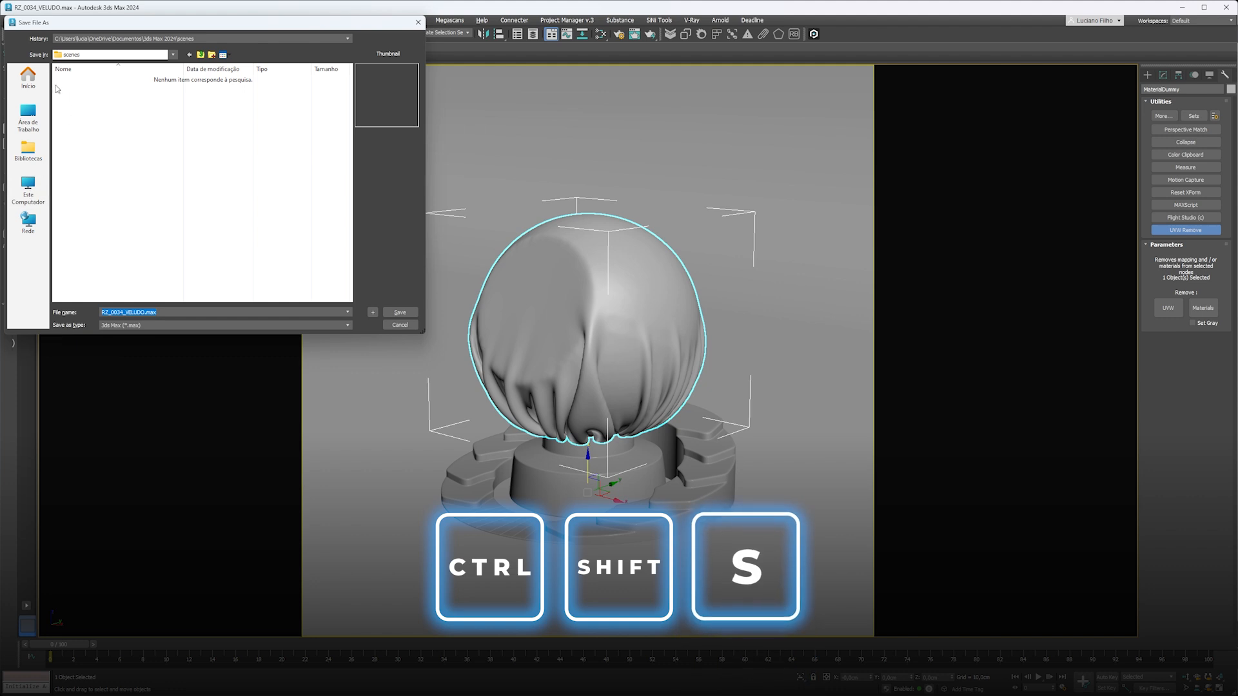
left_click(28, 119)
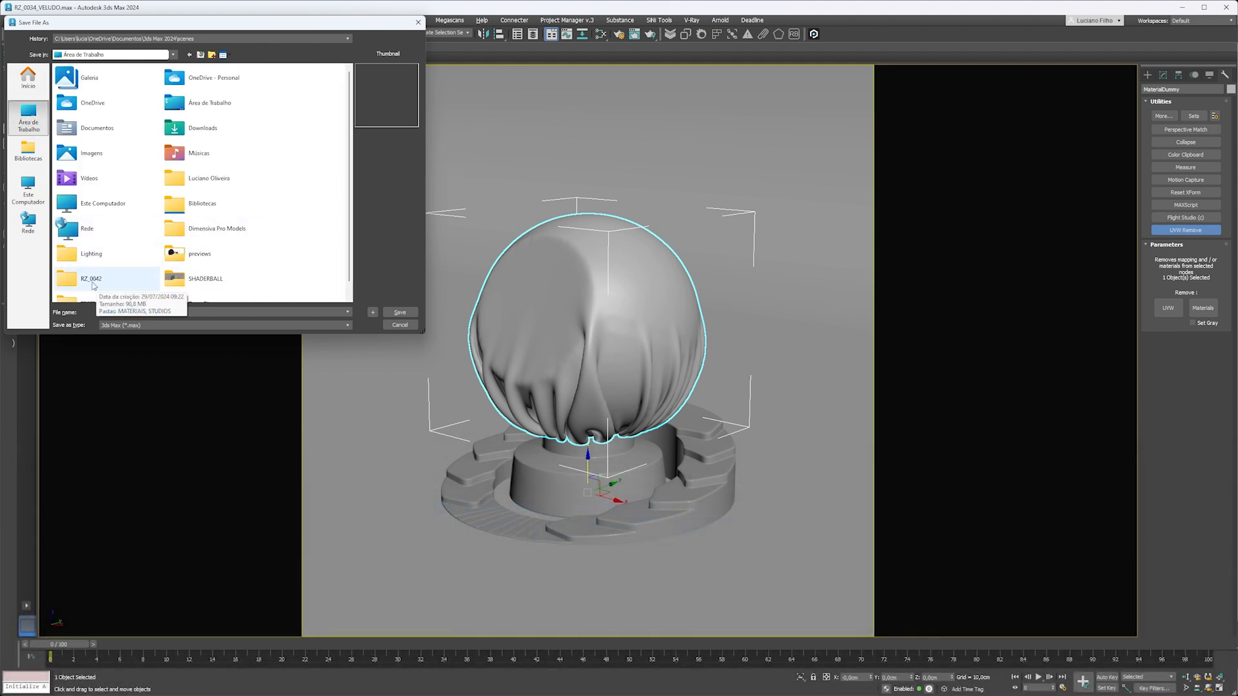
double_click(94, 279)
double_click(82, 89)
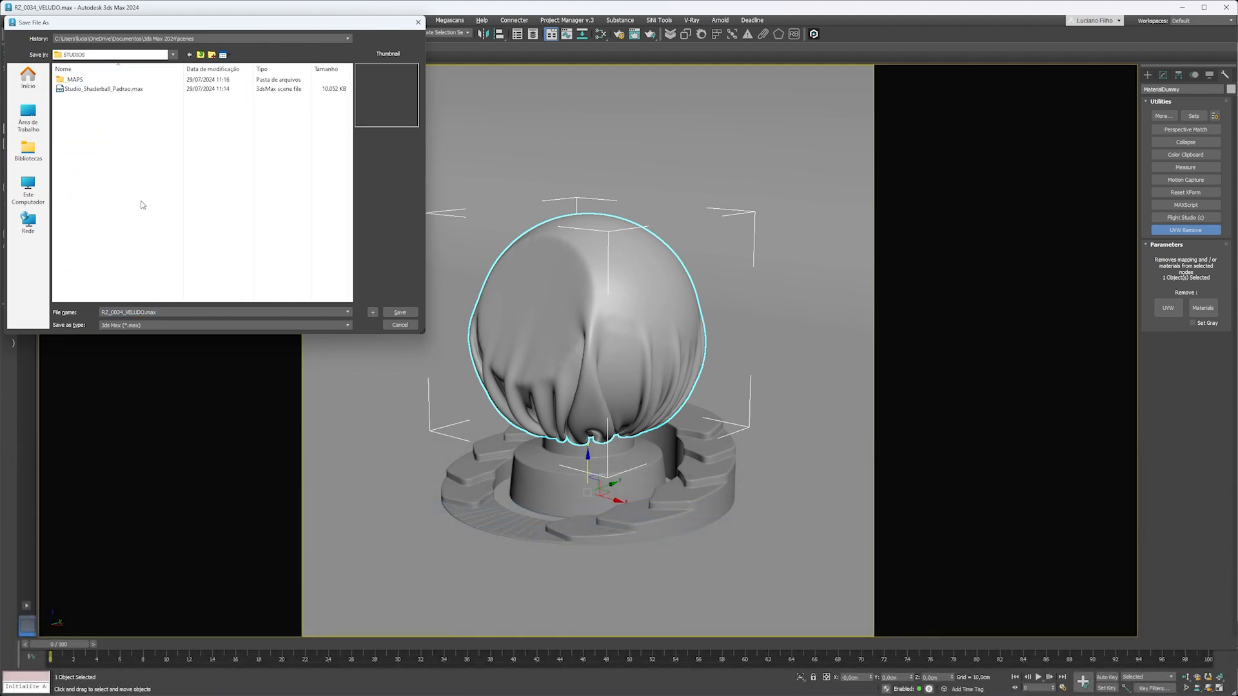
left_click(113, 90)
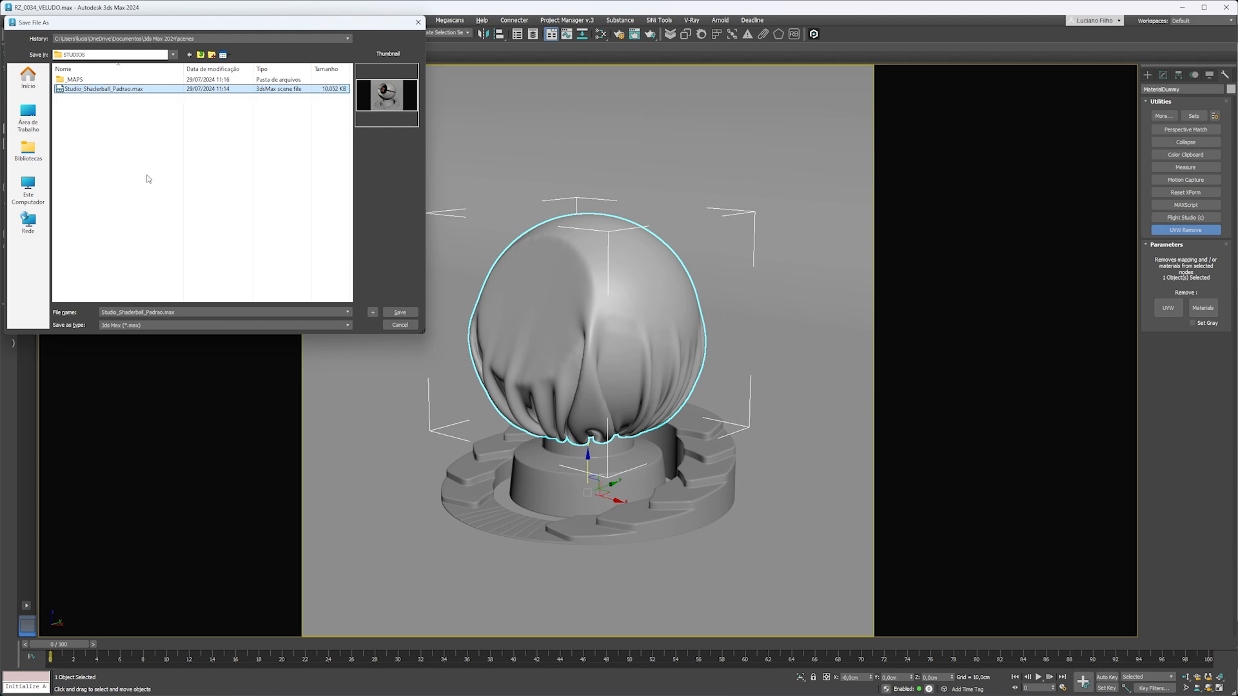
left_click_drag(146, 312, 166, 313)
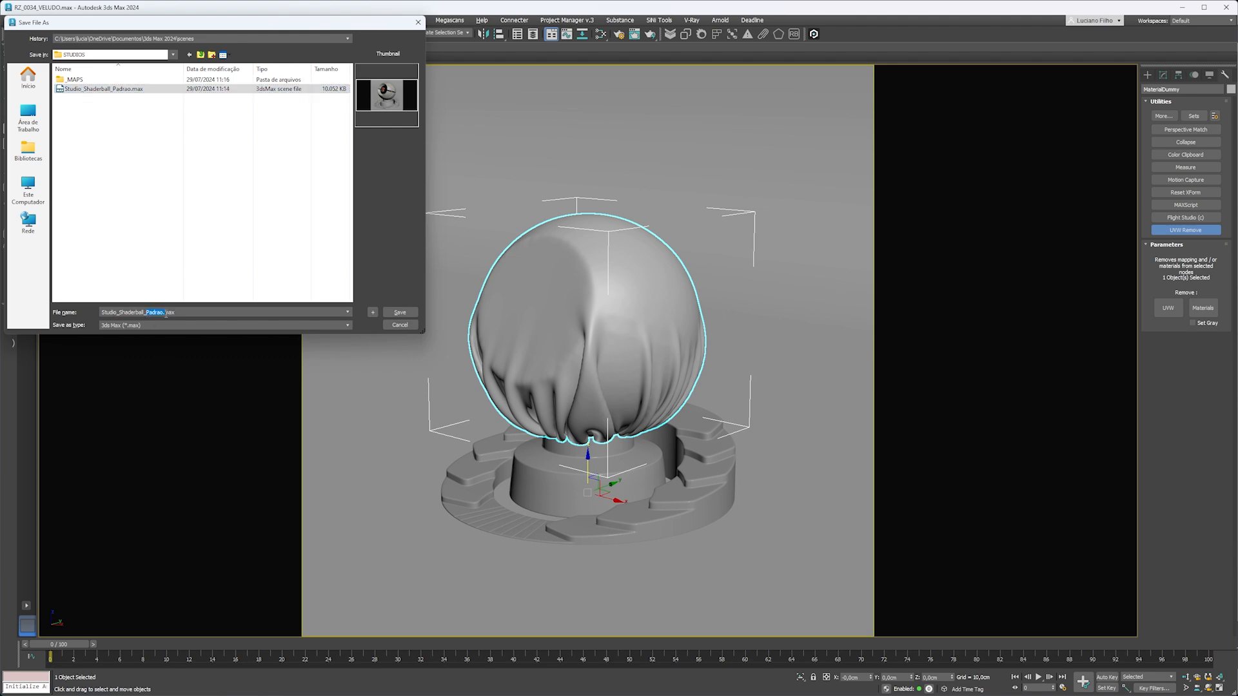
type("Tecido")
key("Return")
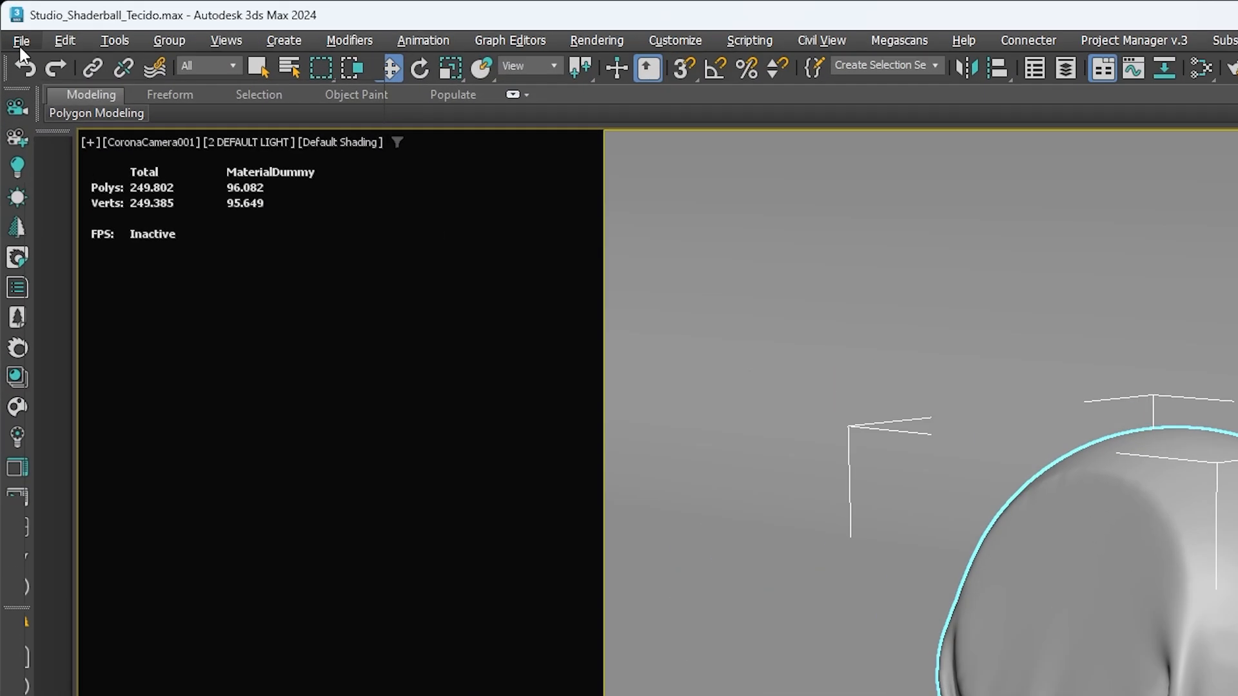
- Reset to an empty scene, then open Project Manager v.3 and widen its window across the viewports
left_click(10, 20)
left_click(46, 100)
left_click(576, 389)
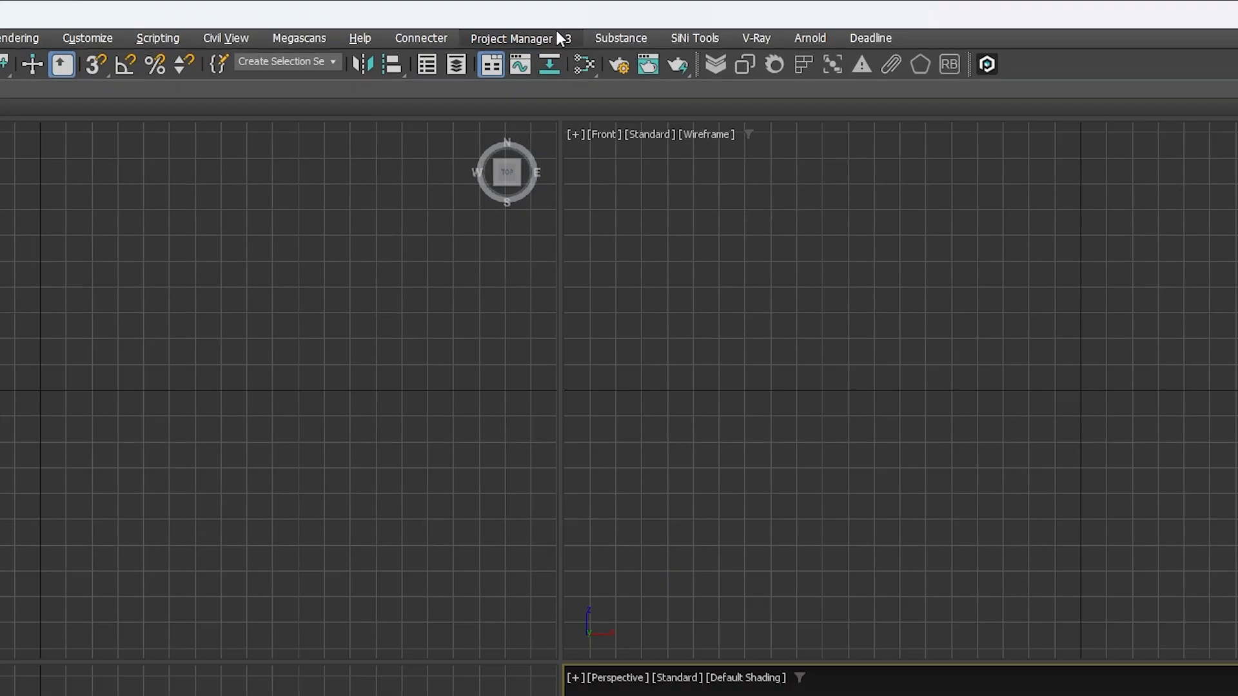
left_click(581, 19)
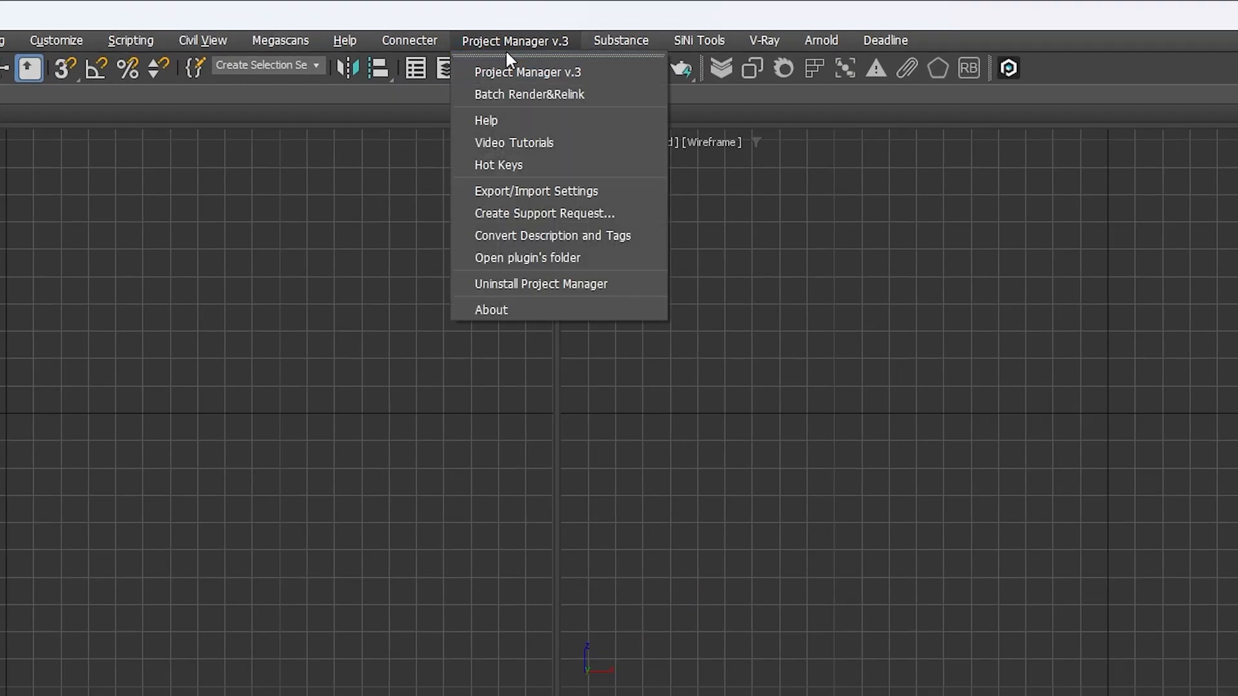
left_click(569, 34)
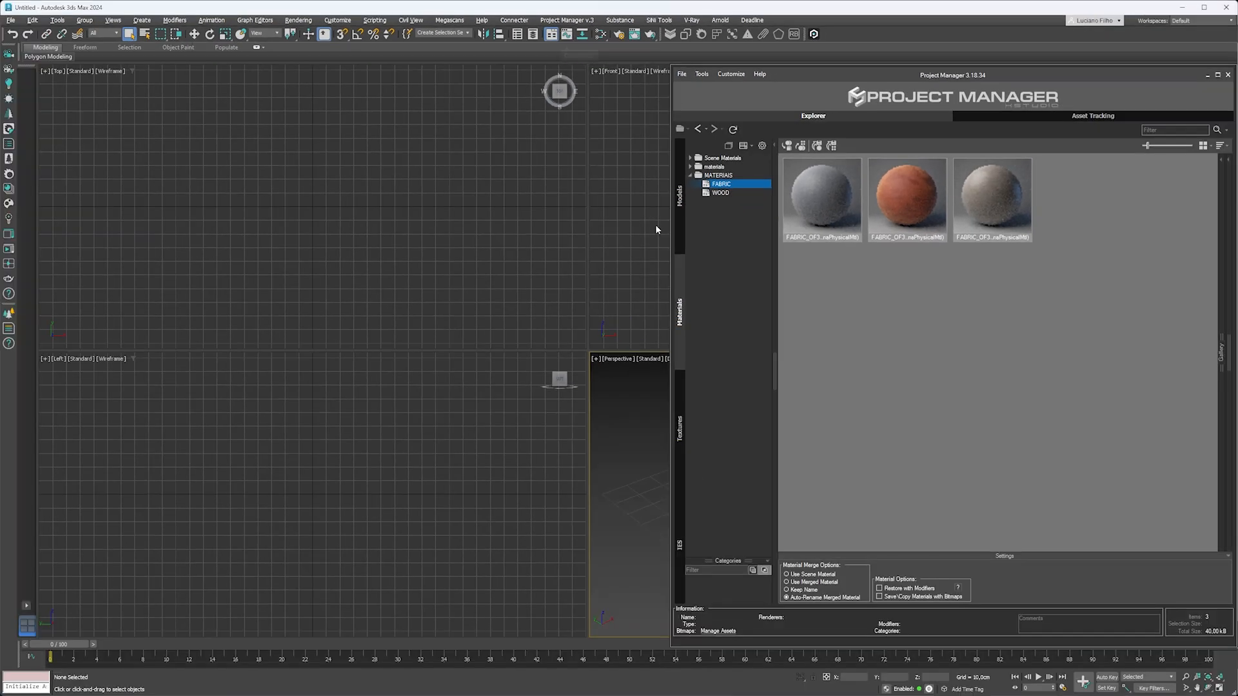
left_click_drag(671, 225, 100, 274)
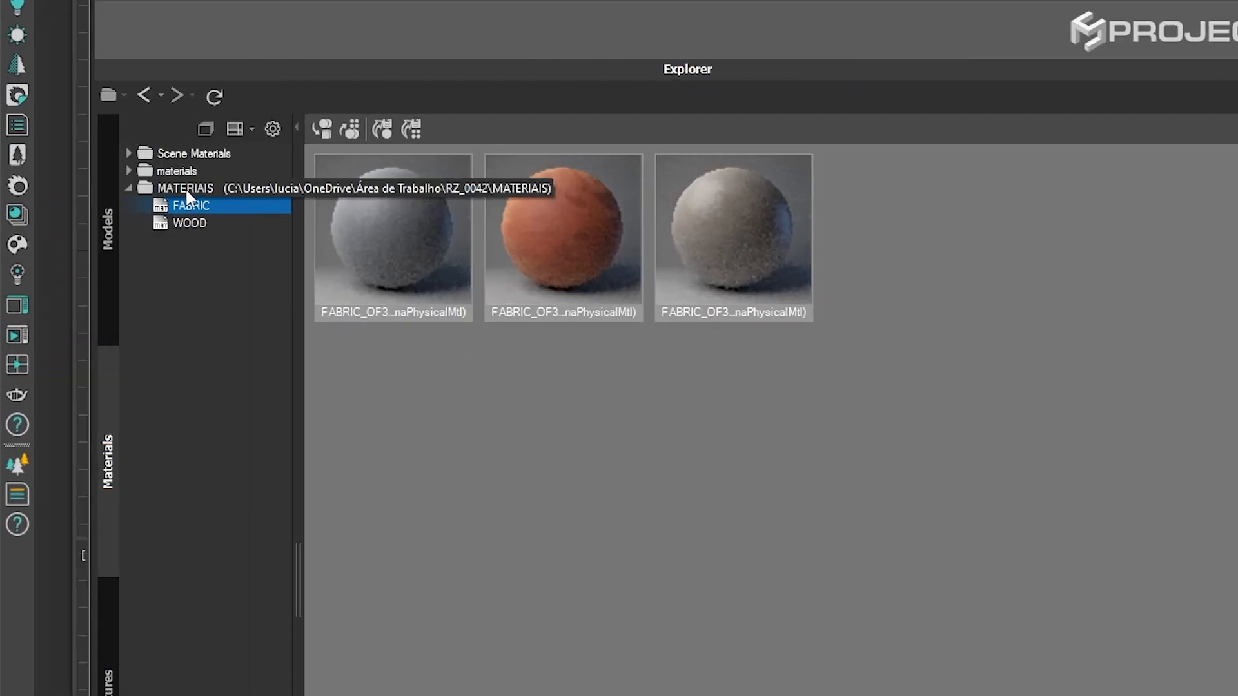
- Select all three materials in the WOOD library and open their thumbnail render settings
left_click(205, 223)
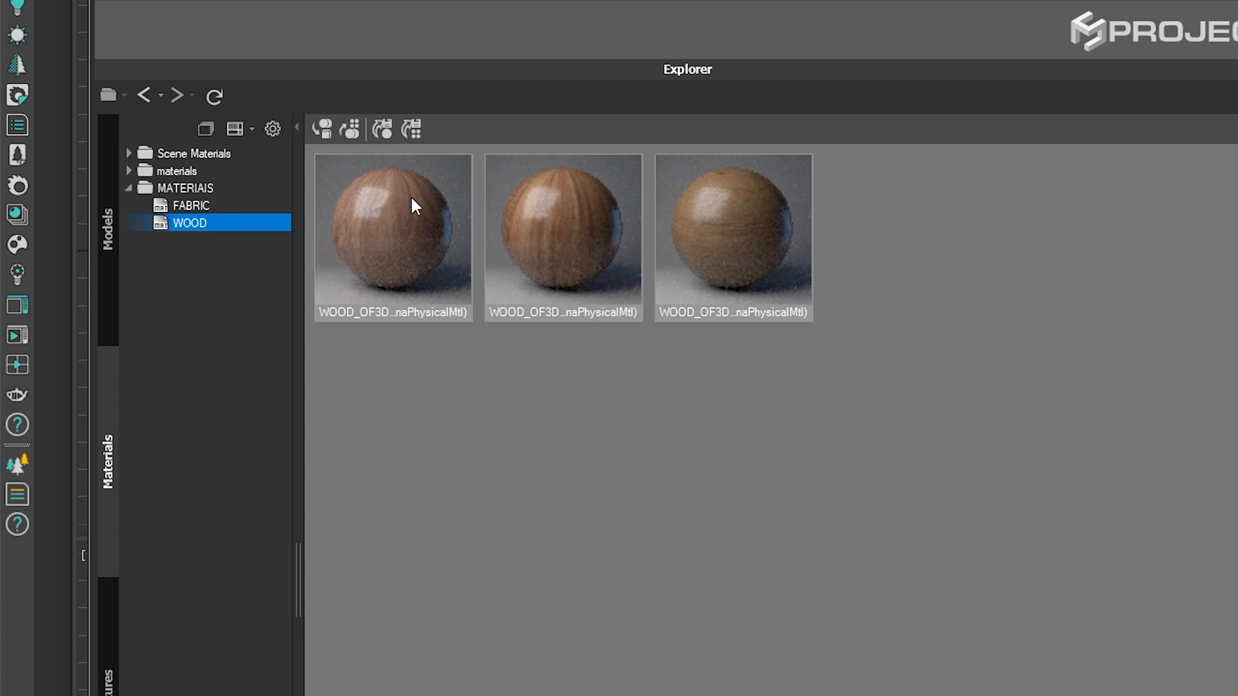
left_click_drag(410, 195, 670, 426)
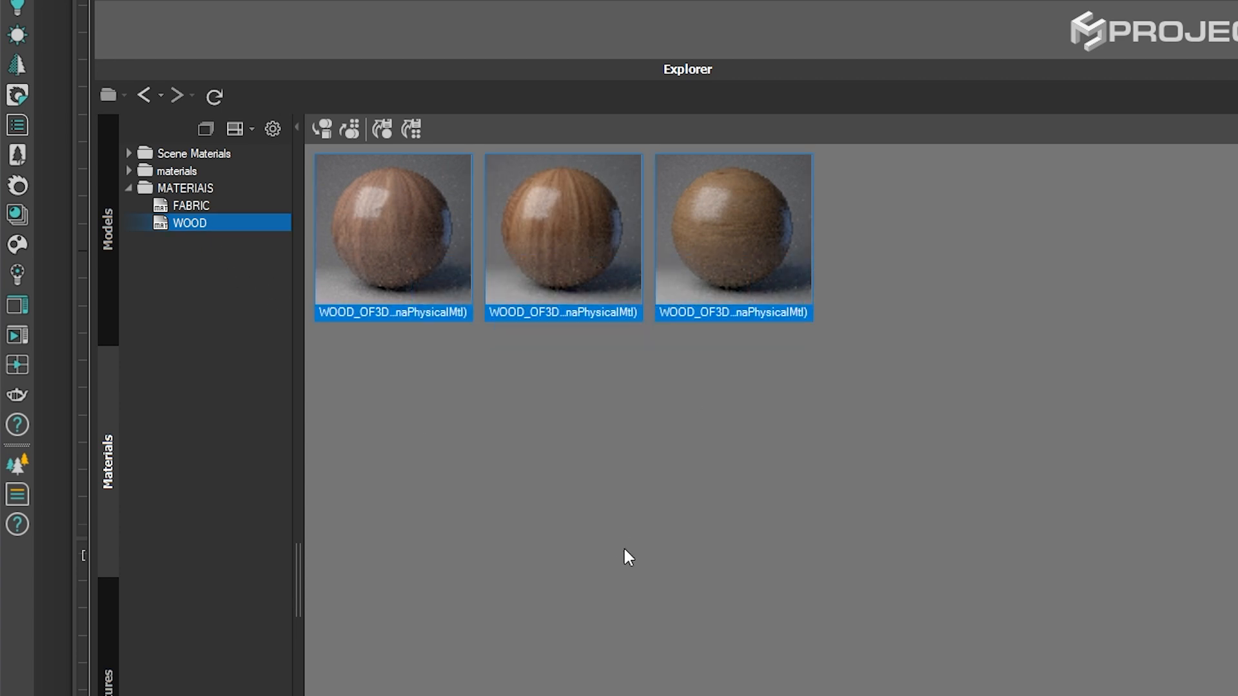
left_click(631, 549)
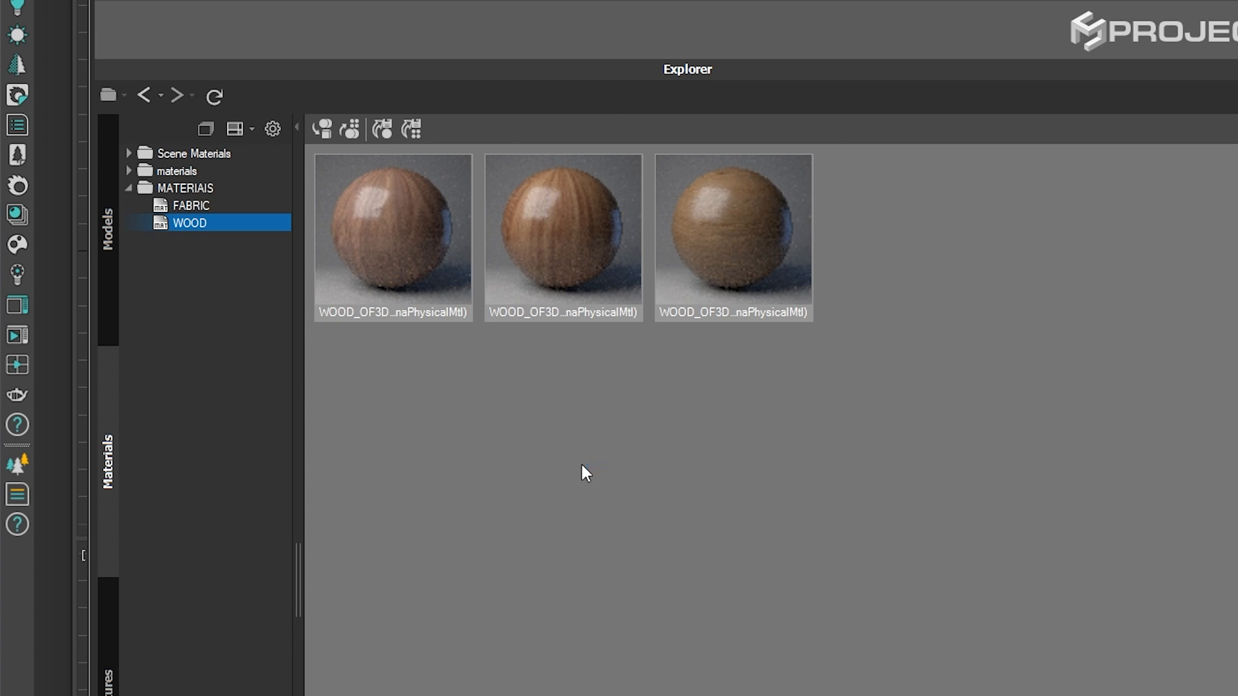
left_click_drag(353, 443, 922, 281)
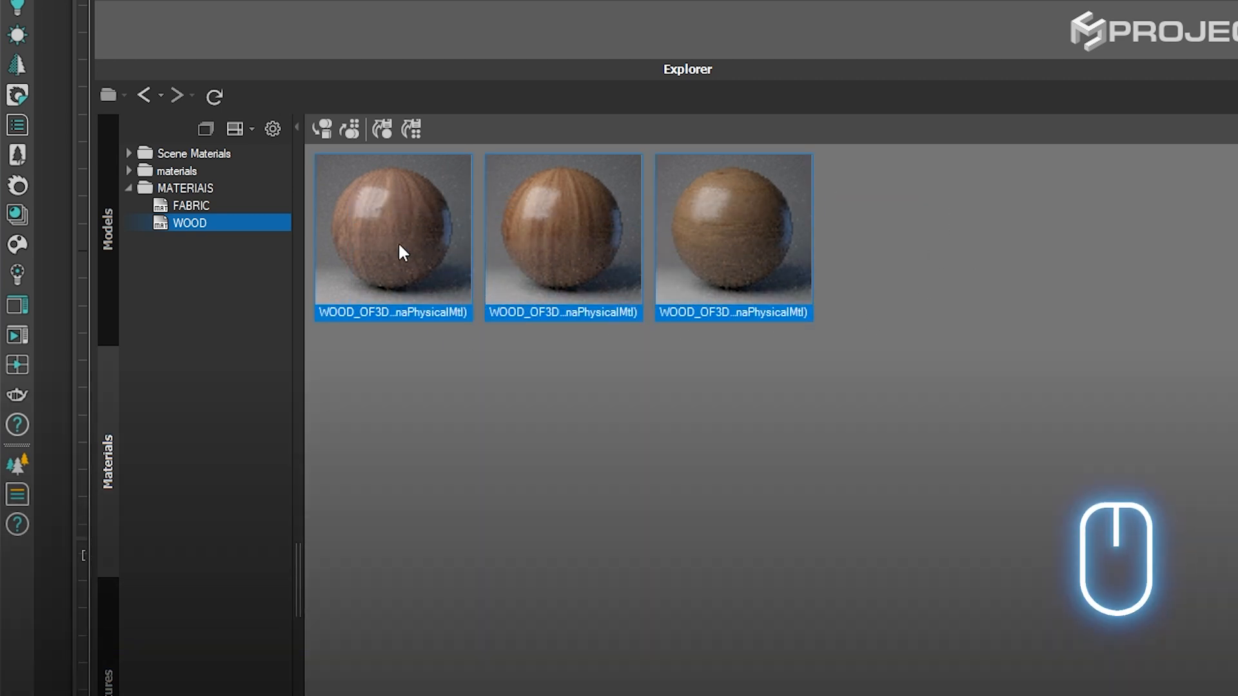
right_click(400, 245)
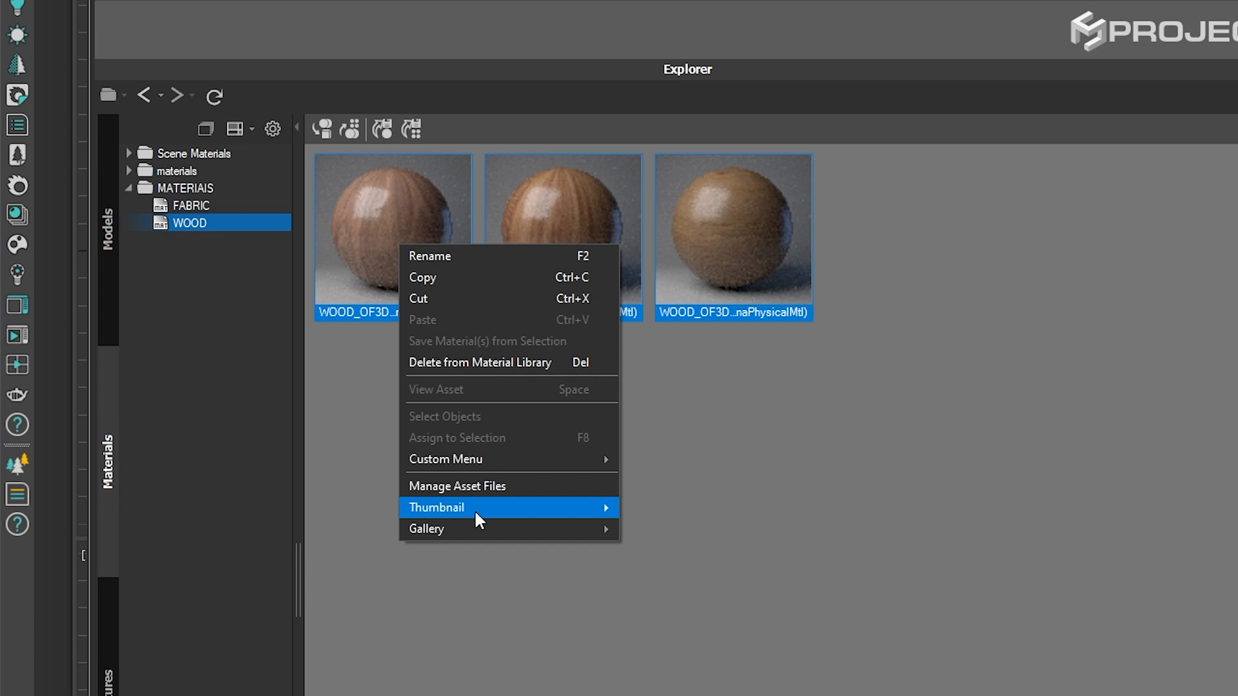
mouse_move(475, 514)
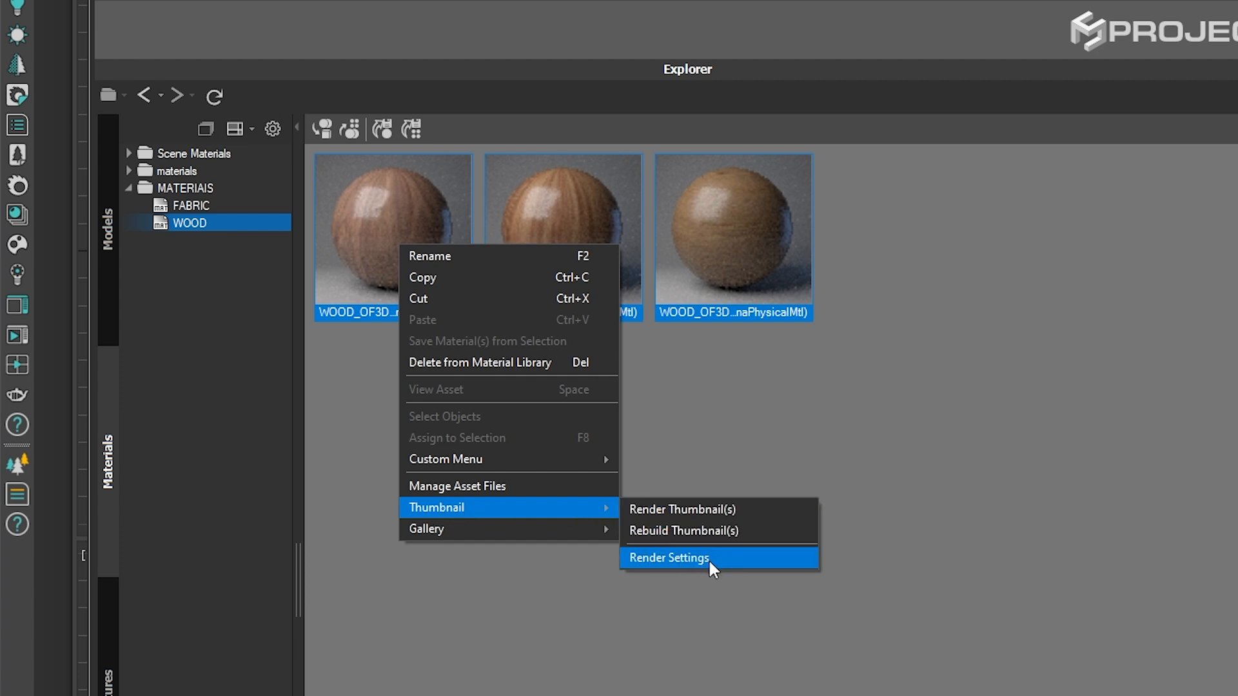
left_click(685, 558)
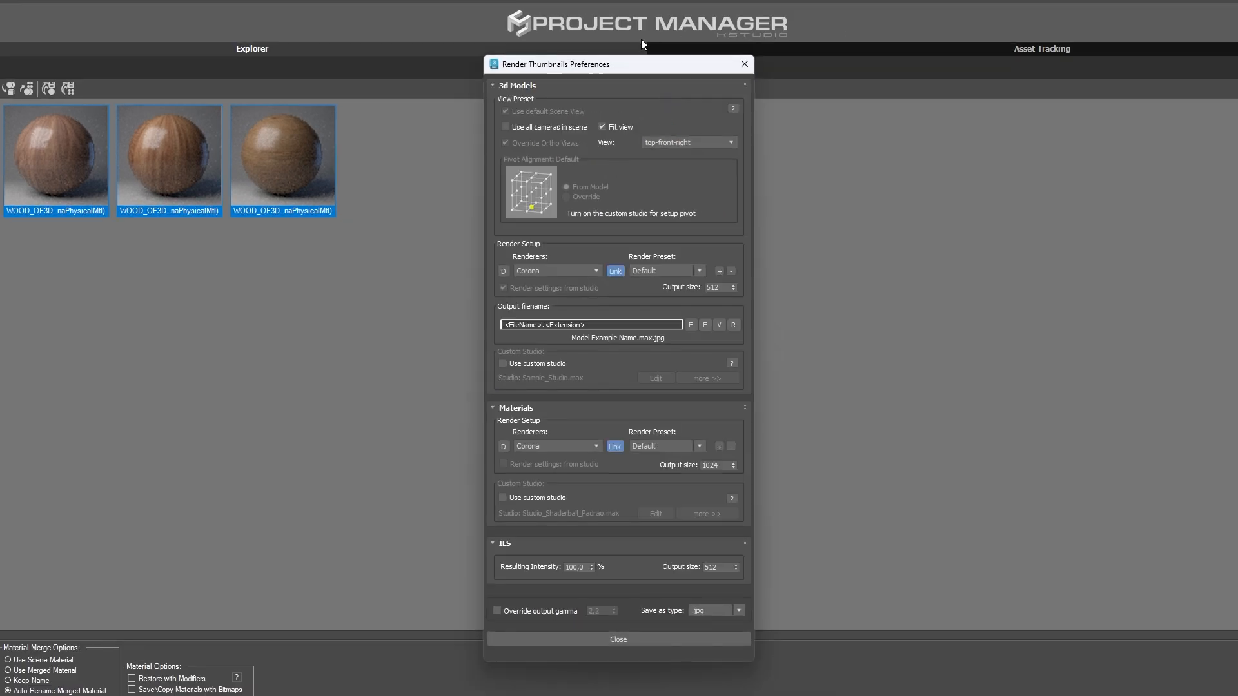
left_click_drag(641, 38, 583, 68)
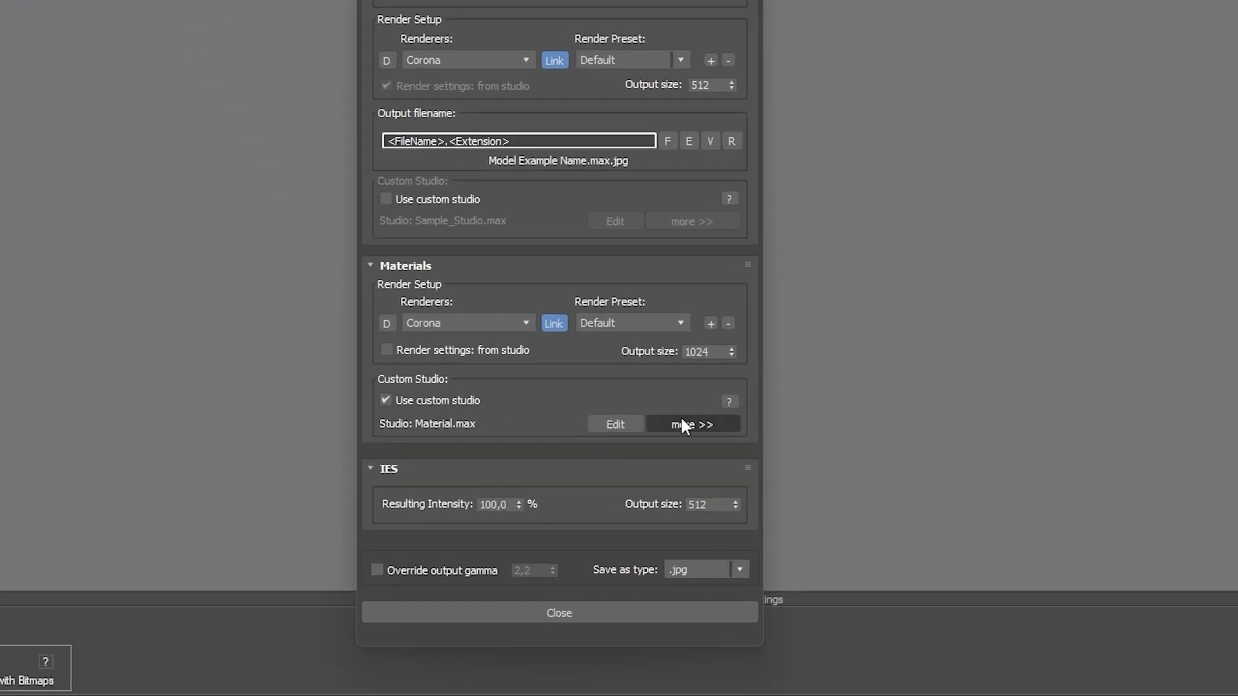
- Add Studio_Shaderball_Padrao.max from RZ_0042\STUDIOS as a custom studio for materials and make it the active one
left_click(682, 424)
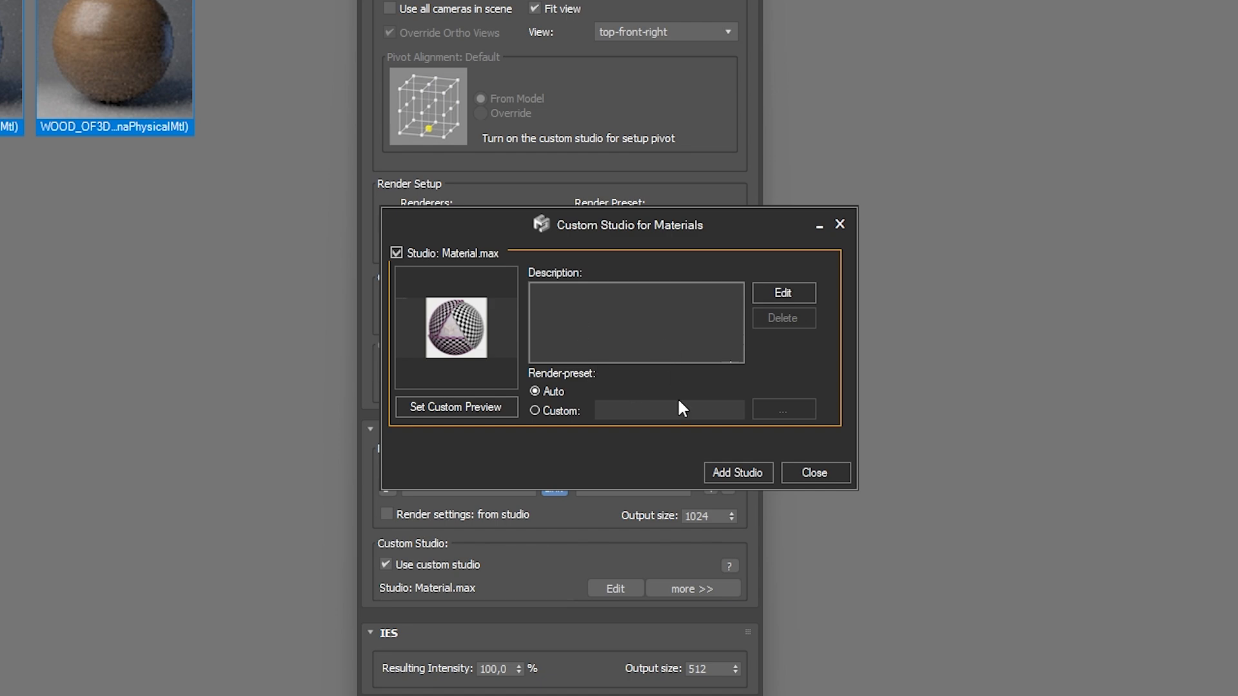
left_click(745, 473)
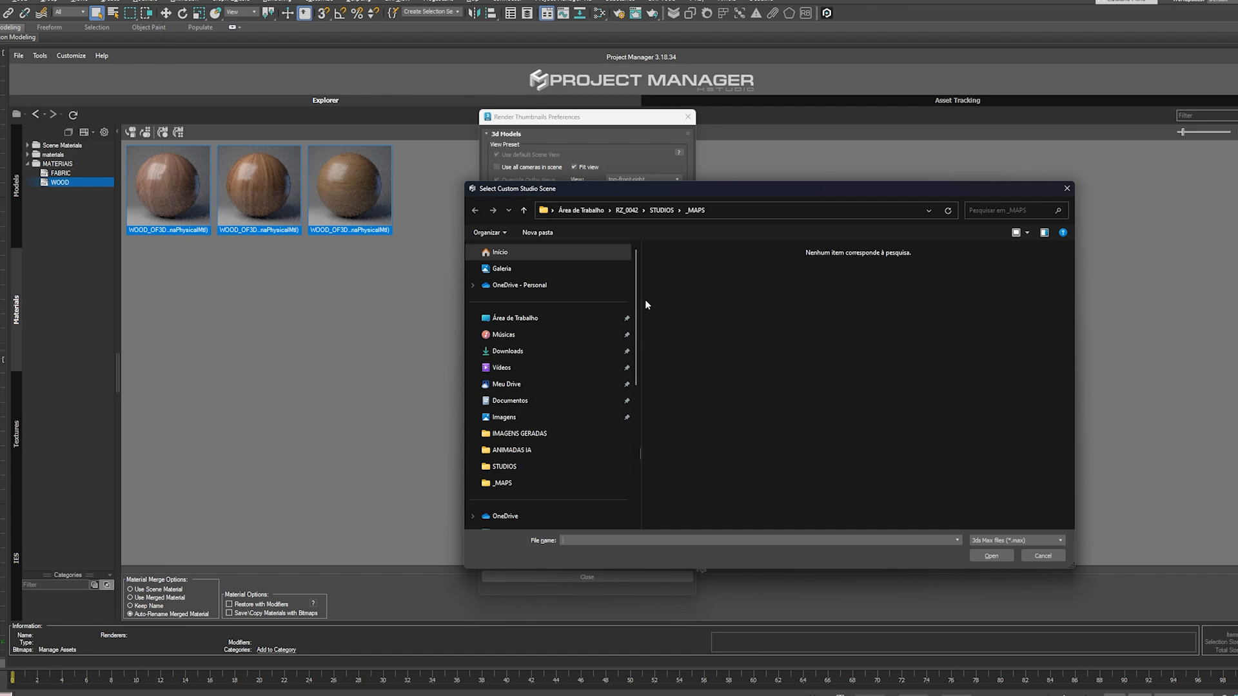
left_click(662, 211)
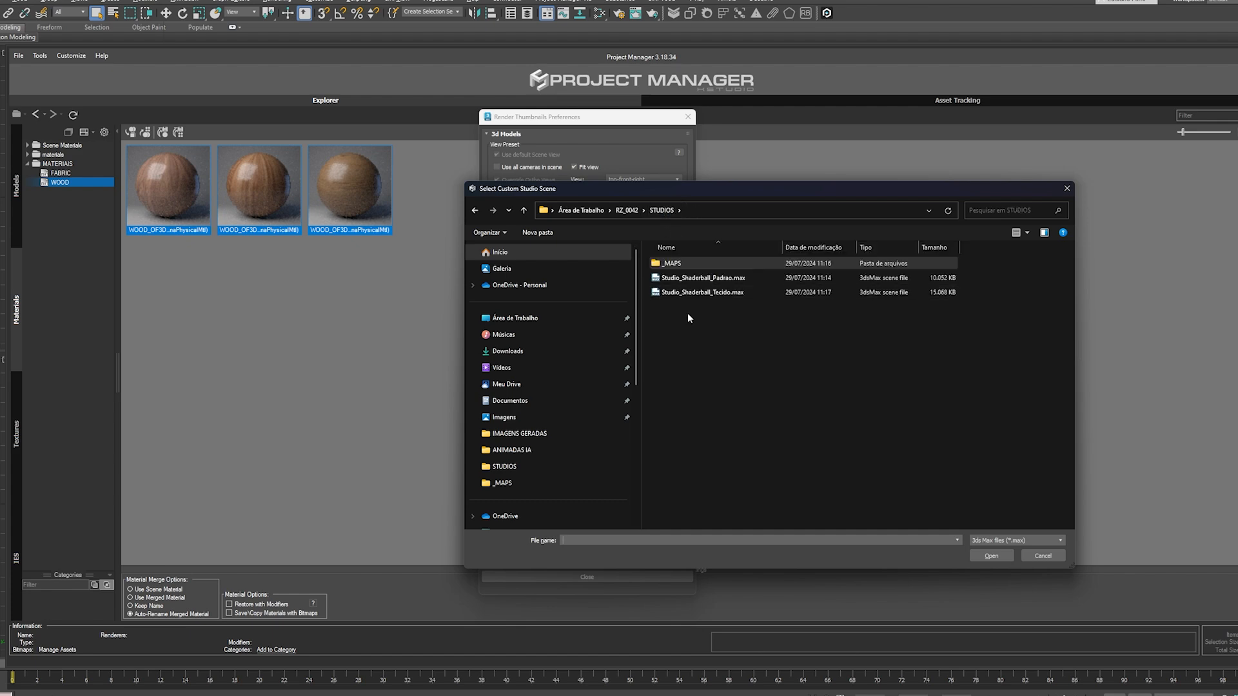
double_click(689, 277)
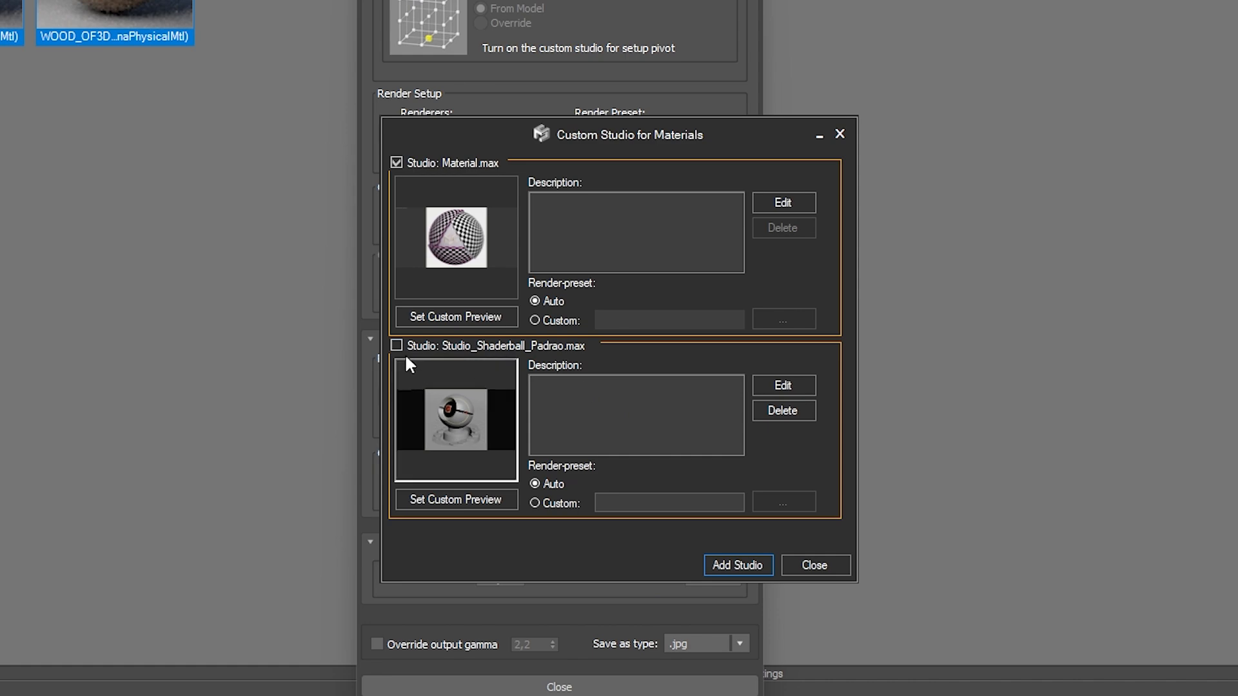
left_click(397, 346)
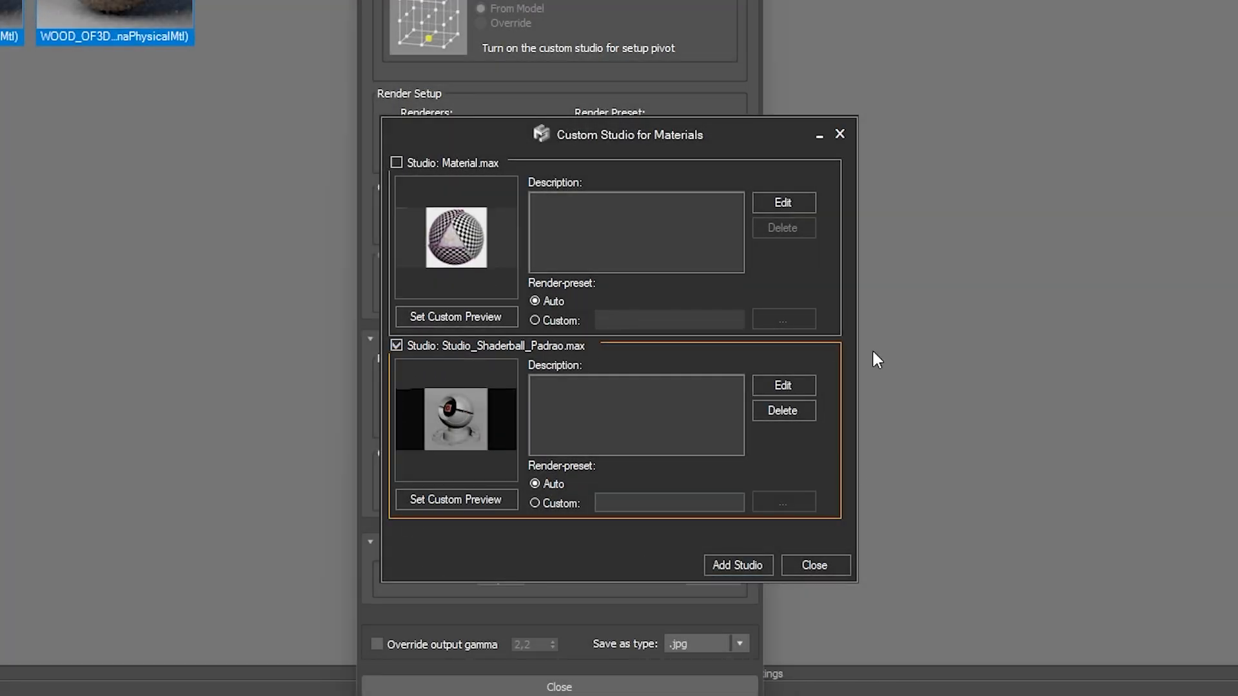
left_click(814, 566)
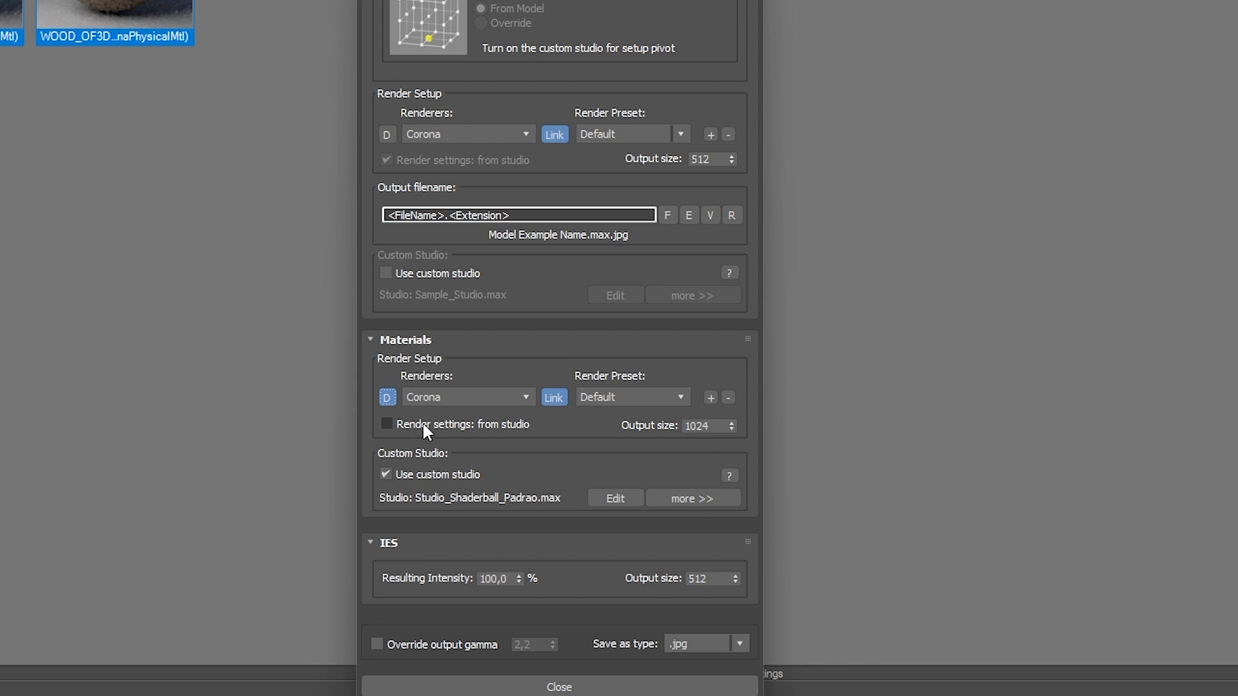
- Take the material render settings from the studio, set the material output size to 1024, and close the thumbnail preferences
left_click(413, 425)
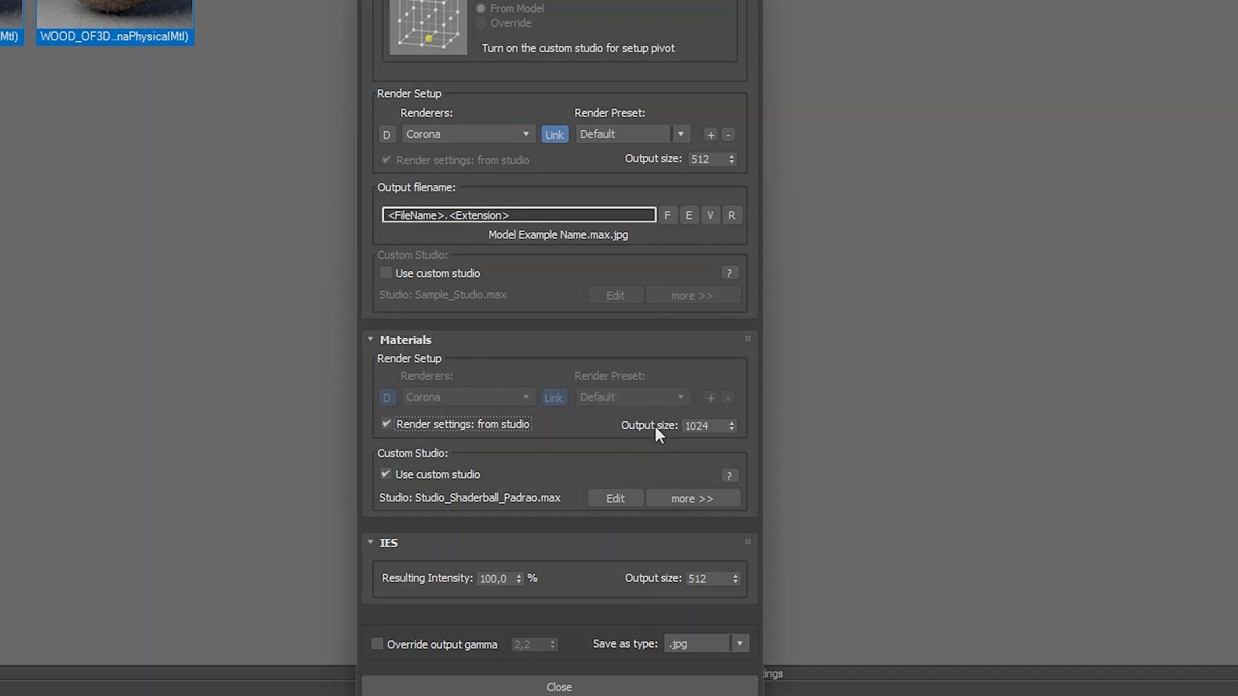
type("512")
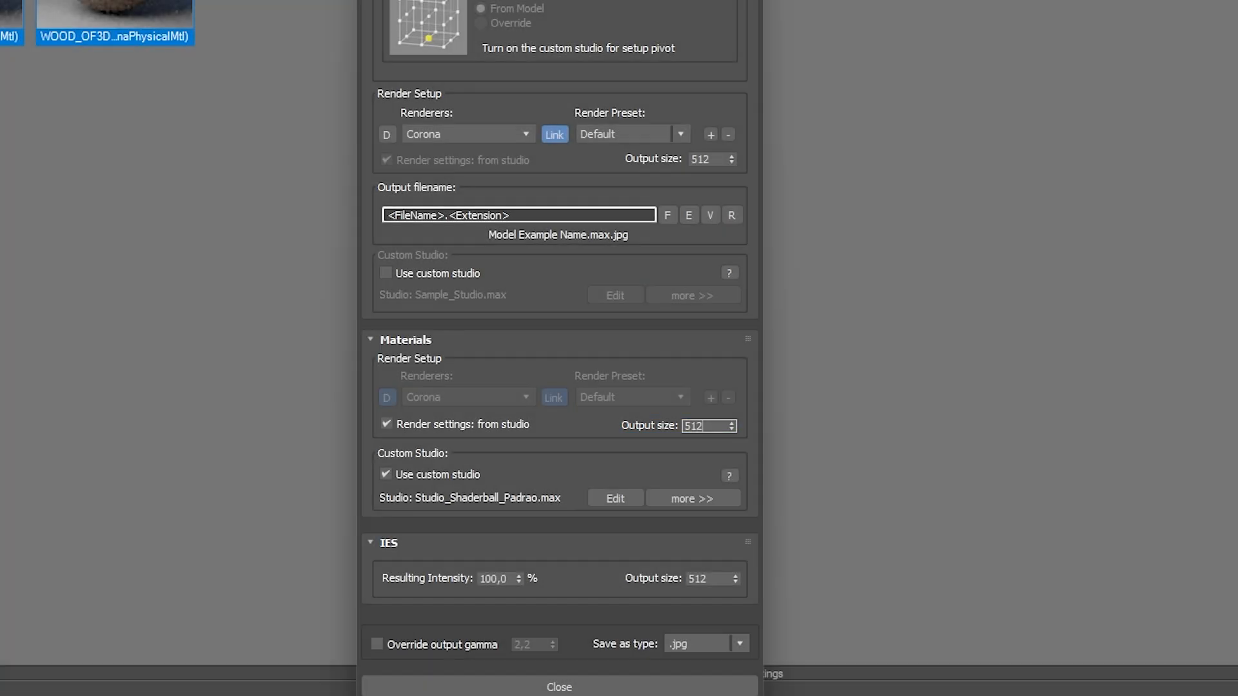
key("Return")
double_click(708, 431)
type("1024")
left_click(584, 687)
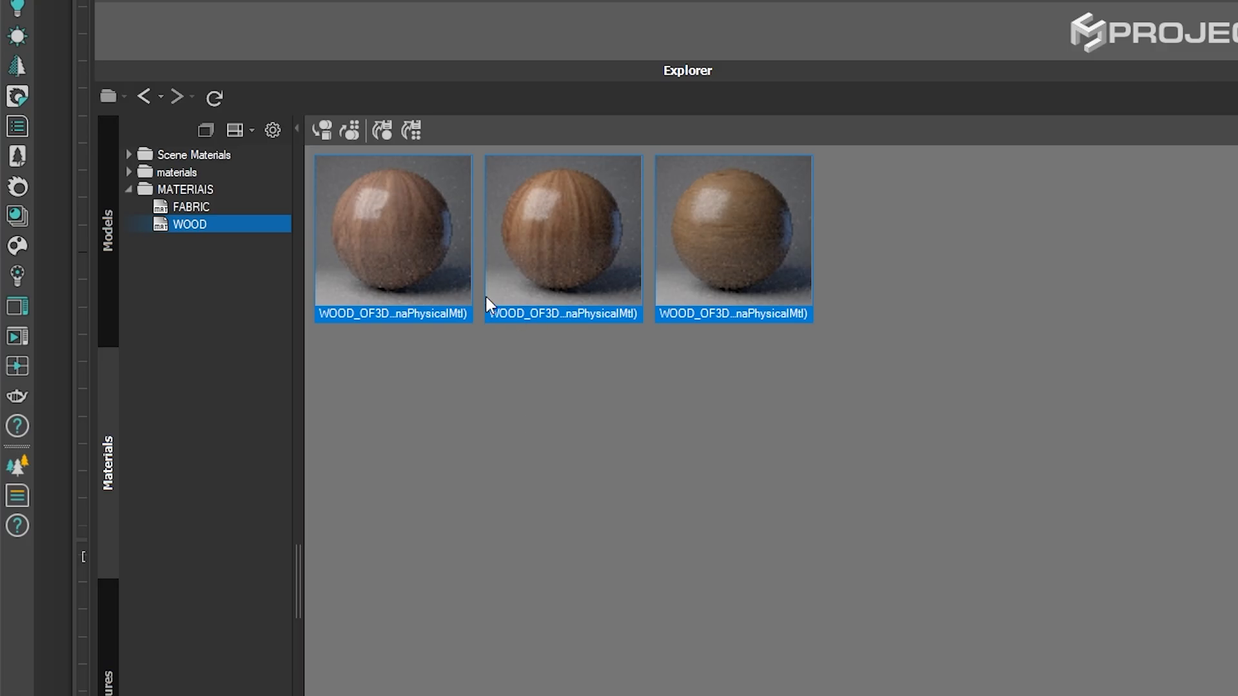
- Render new thumbnails for the three selected WOOD materials and check the Tone Mapping section in the Corona frame buffer
right_click(402, 260)
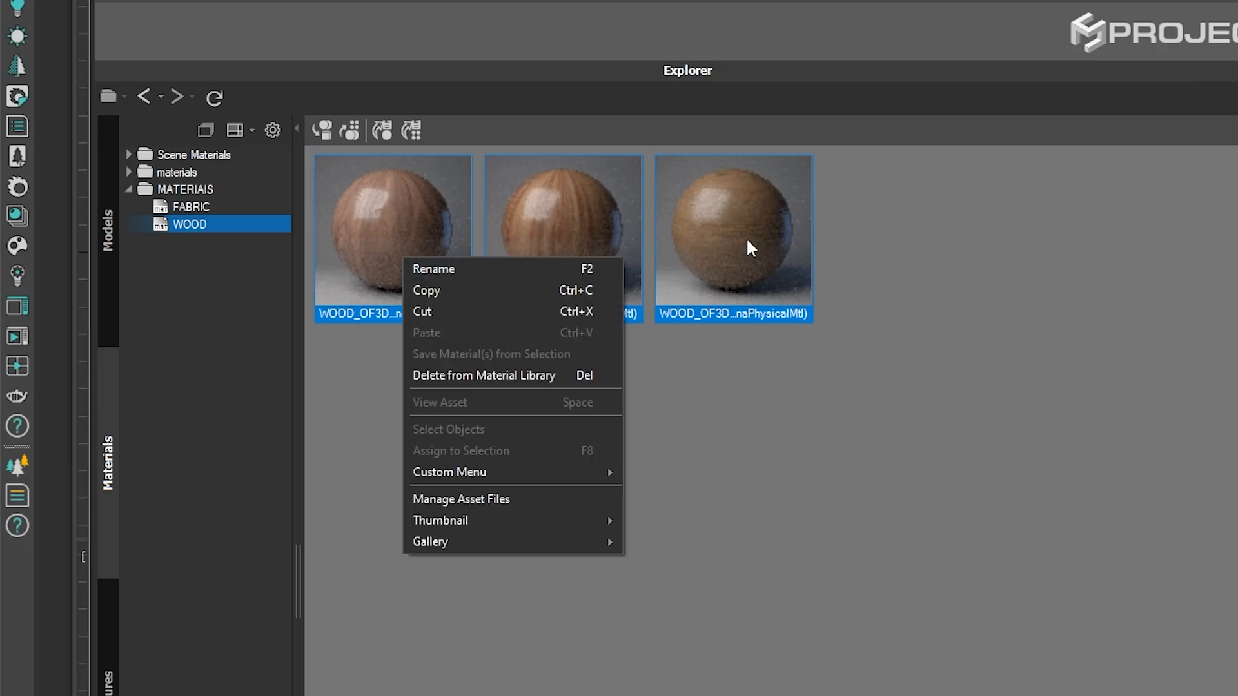
mouse_move(493, 527)
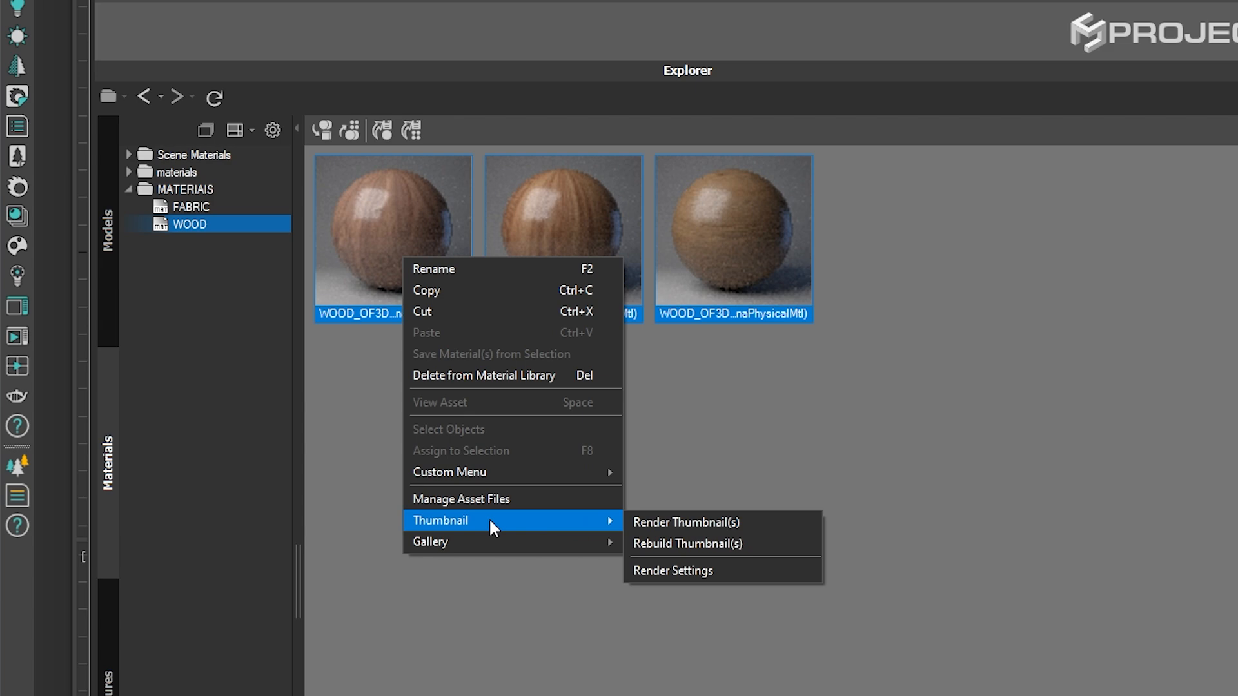
left_click(679, 520)
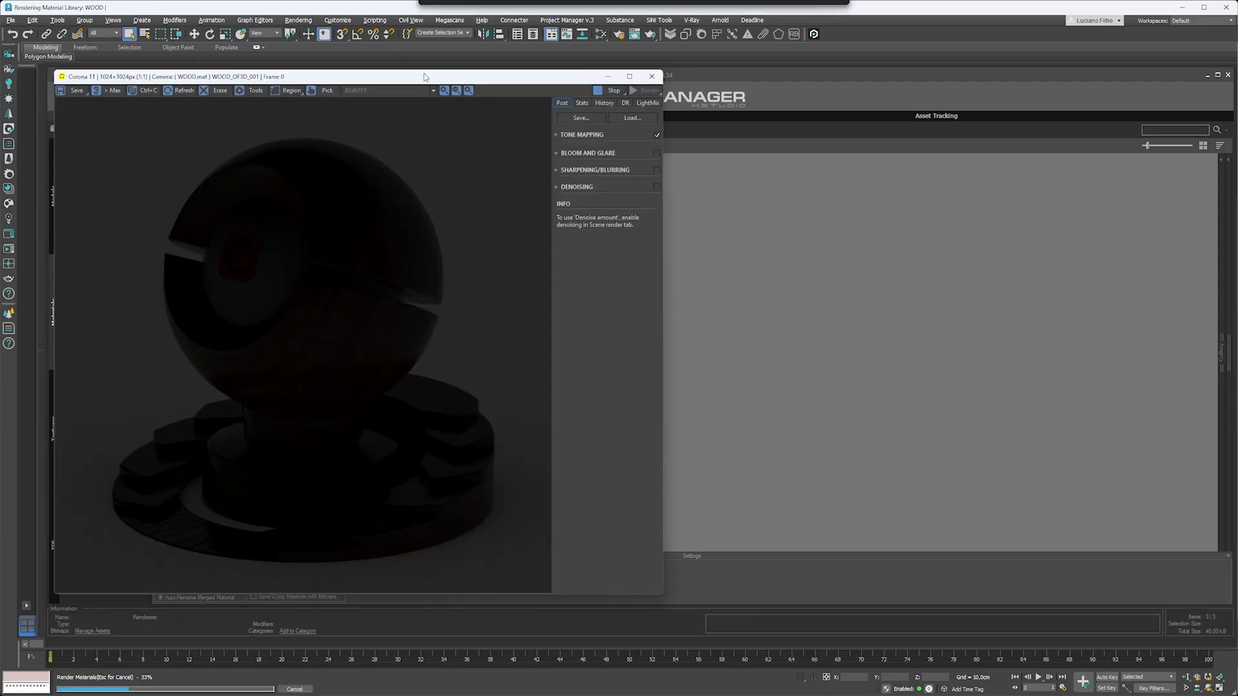
left_click(568, 136)
left_click(581, 135)
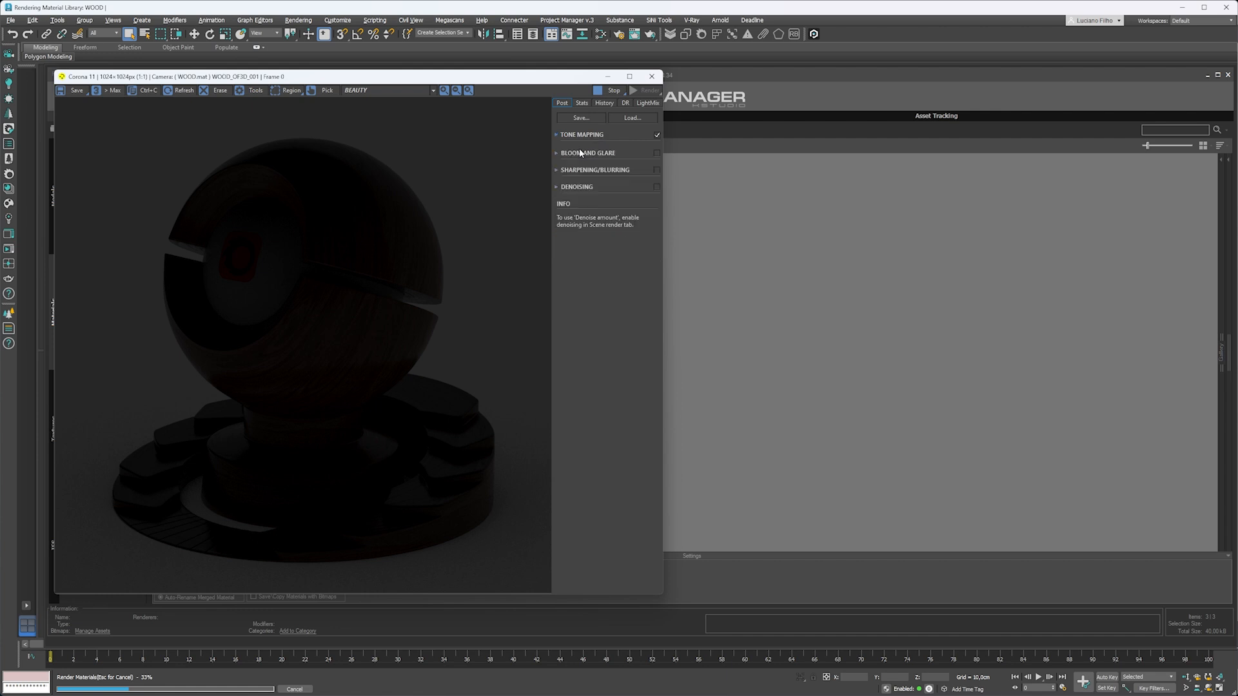
left_click(567, 136)
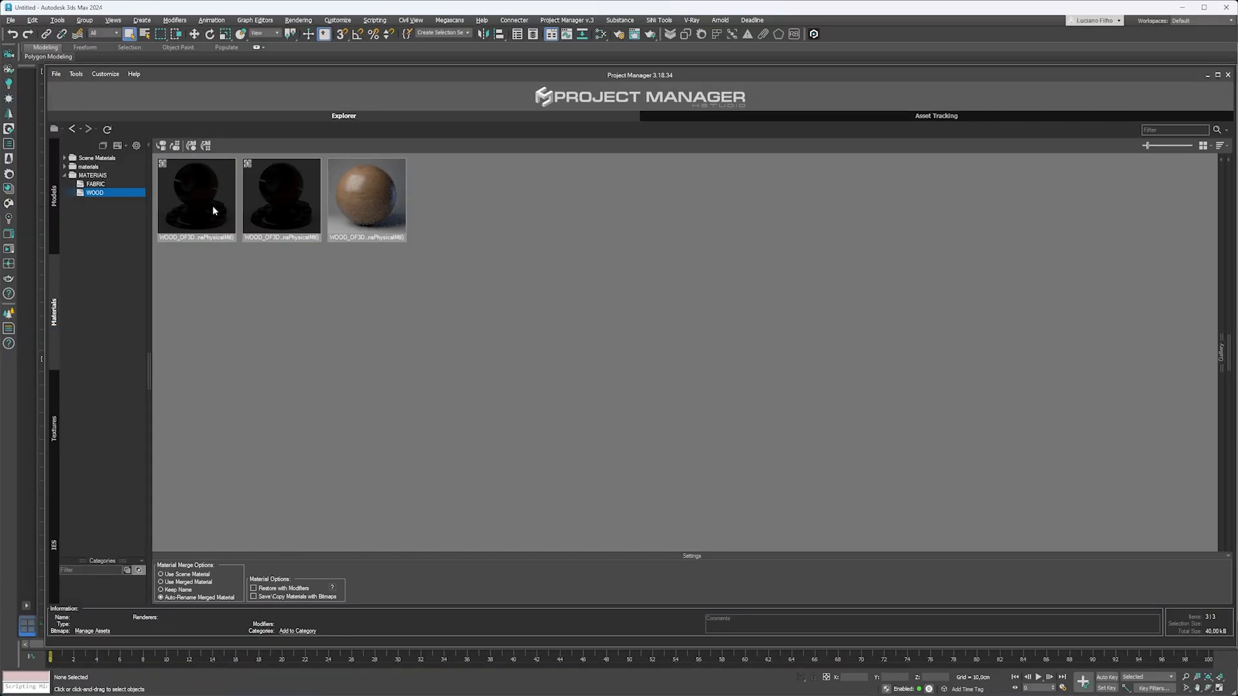
- Clear the gallery for the two WOOD materials with dark shader ball thumbnails
left_click(209, 208)
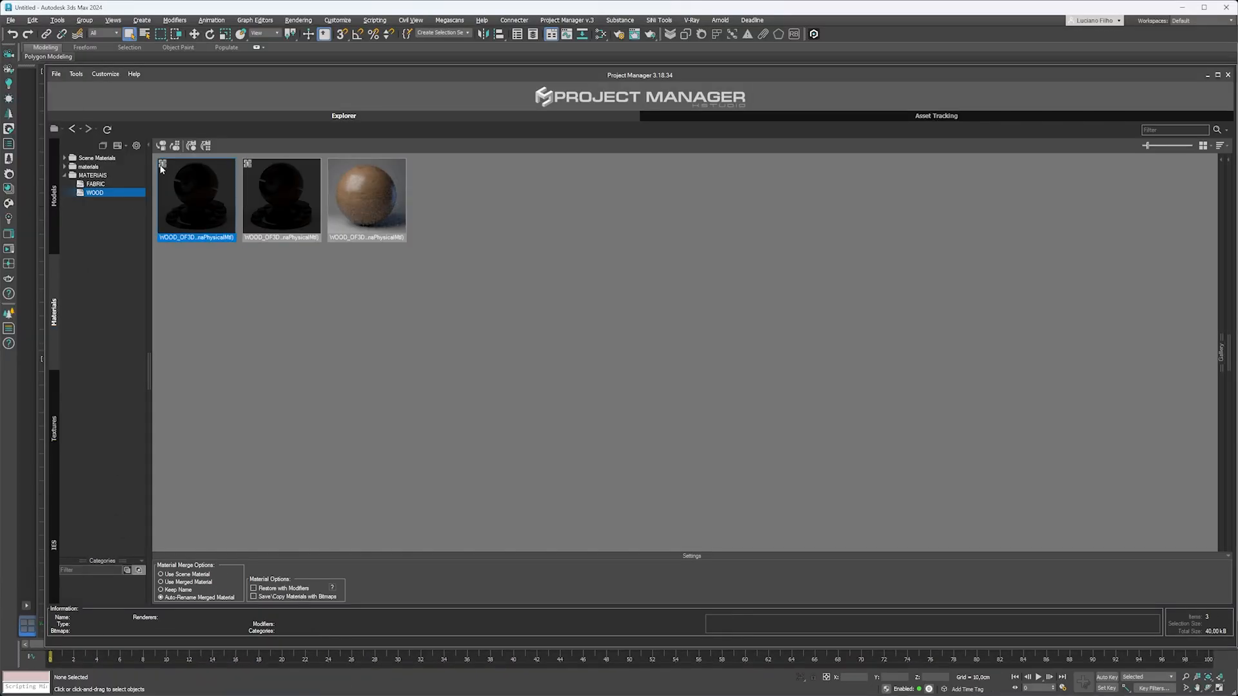
left_click(245, 208, "ctrl")
right_click(258, 206)
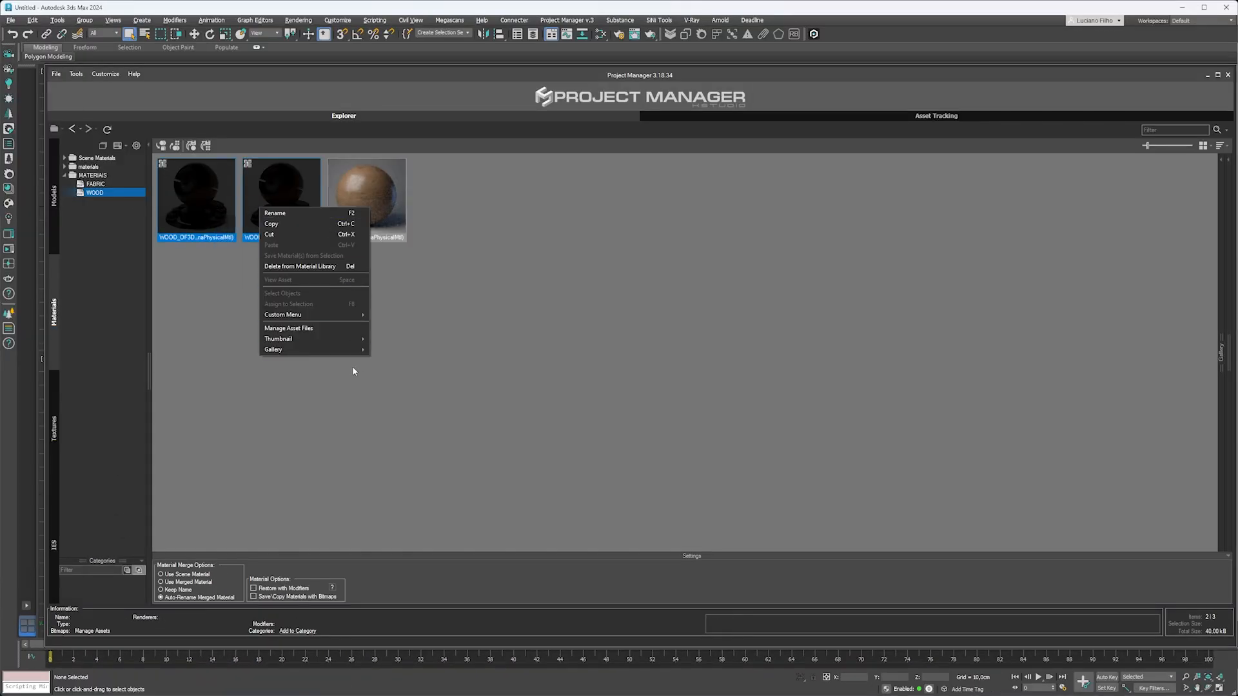
mouse_move(304, 349)
left_click(390, 361)
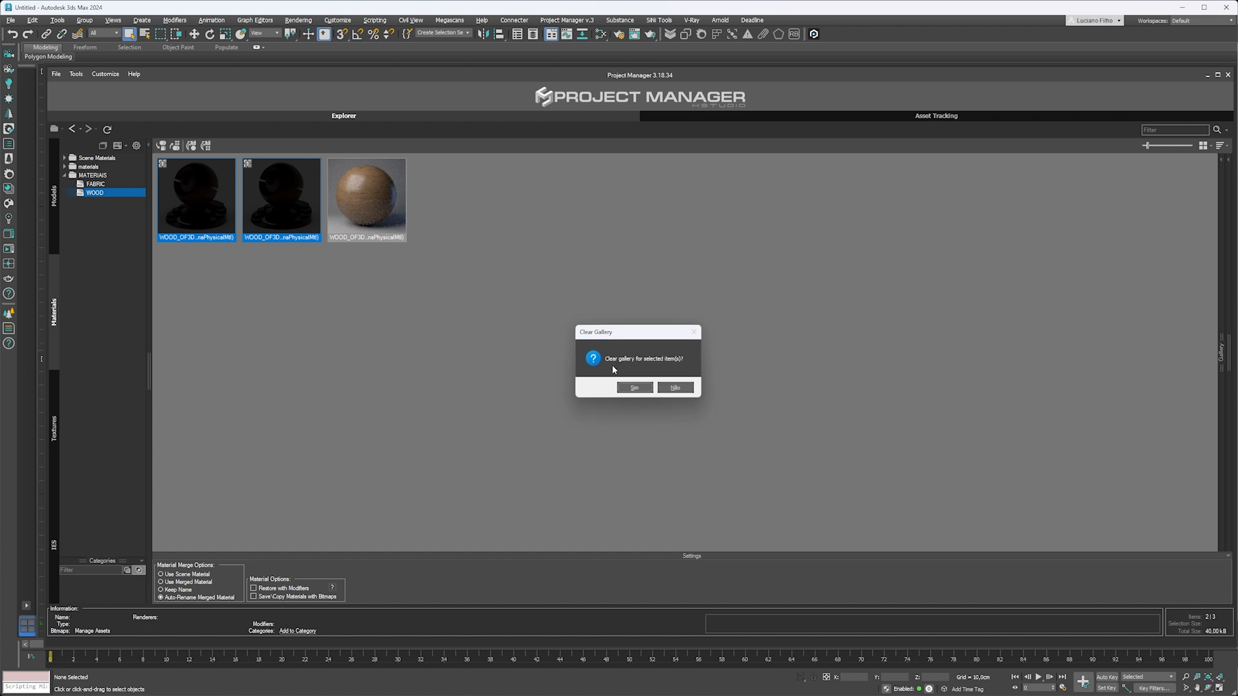
left_click(635, 387)
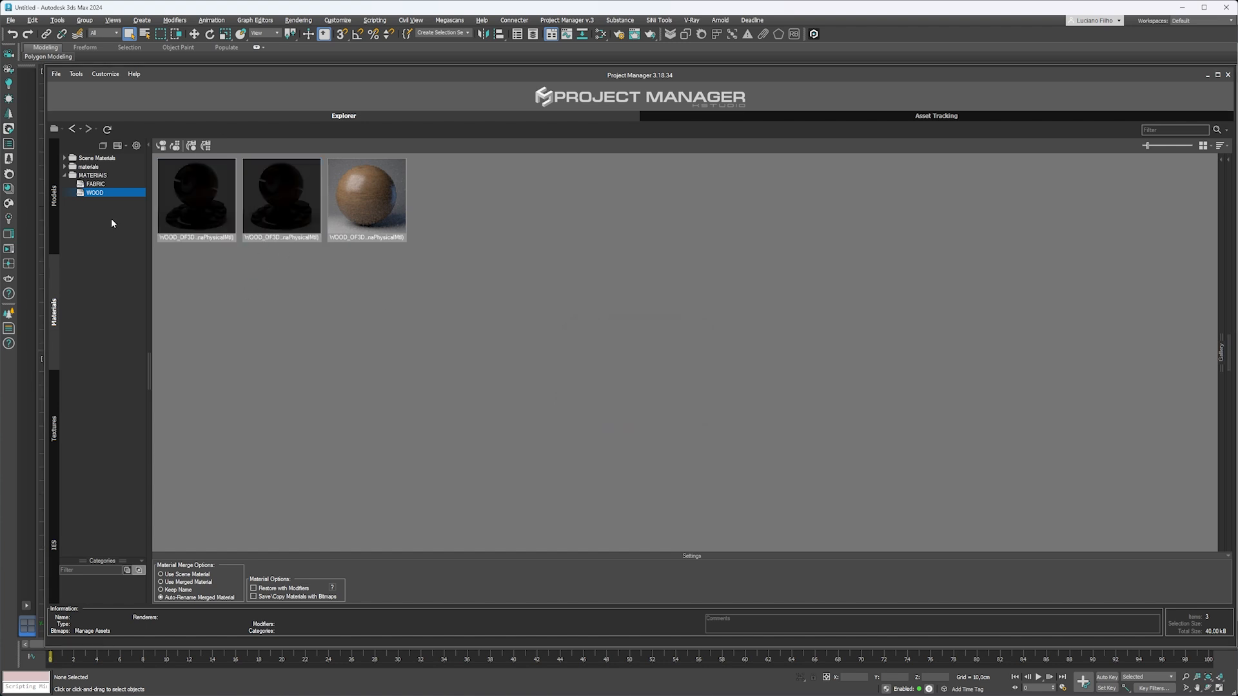
- Reload the WOOD library and check the gallery preview of the dark-thumbnail materials, closing the gallery when finished
left_click(99, 185)
left_click(102, 193)
left_click(276, 210)
left_click(211, 222, "ctrl")
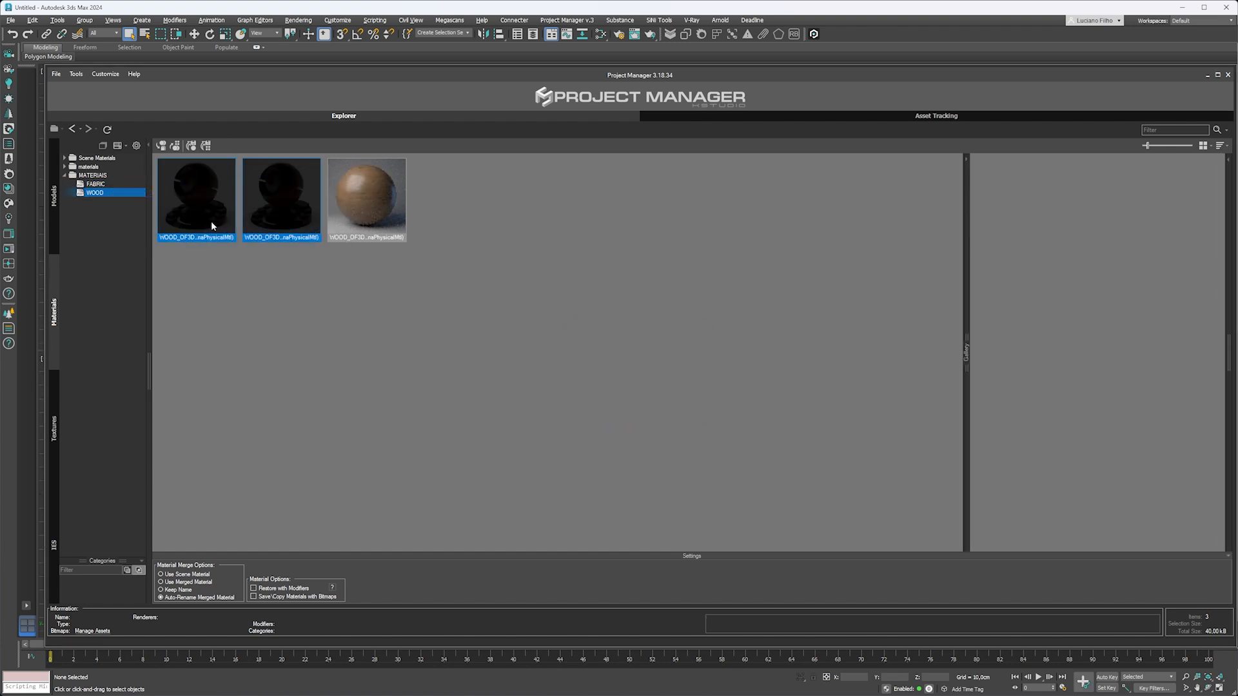
left_click(281, 305)
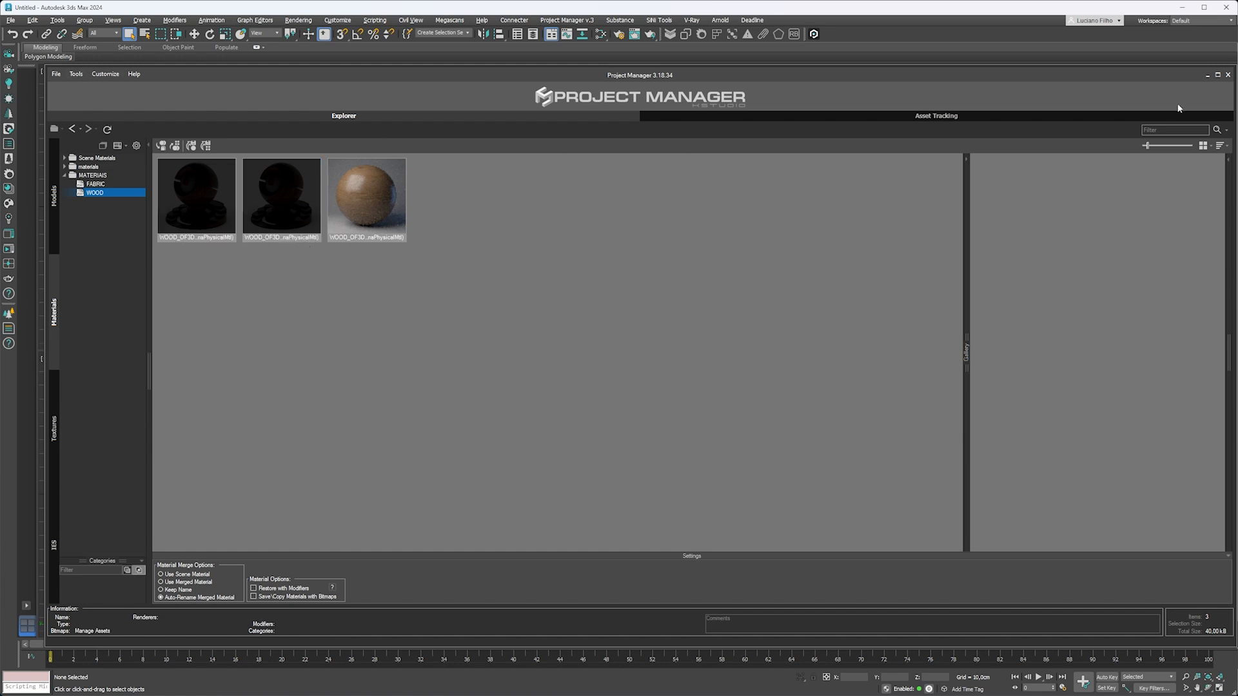
left_click(276, 202)
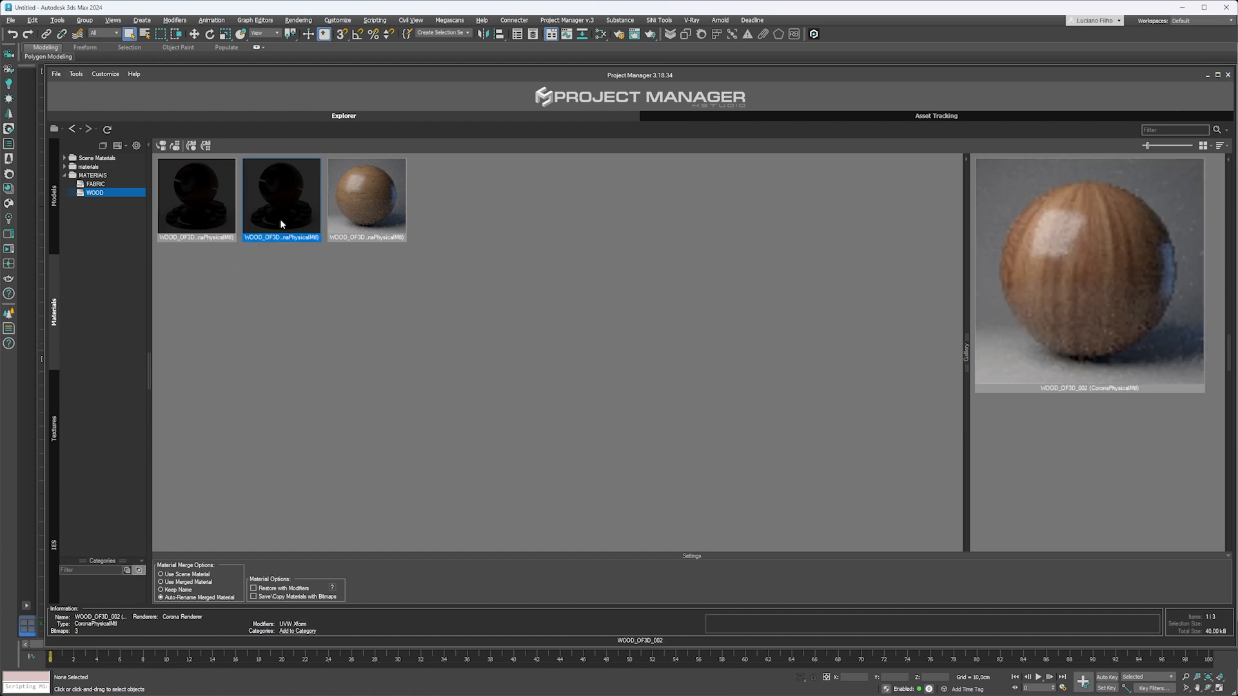
left_click(967, 161)
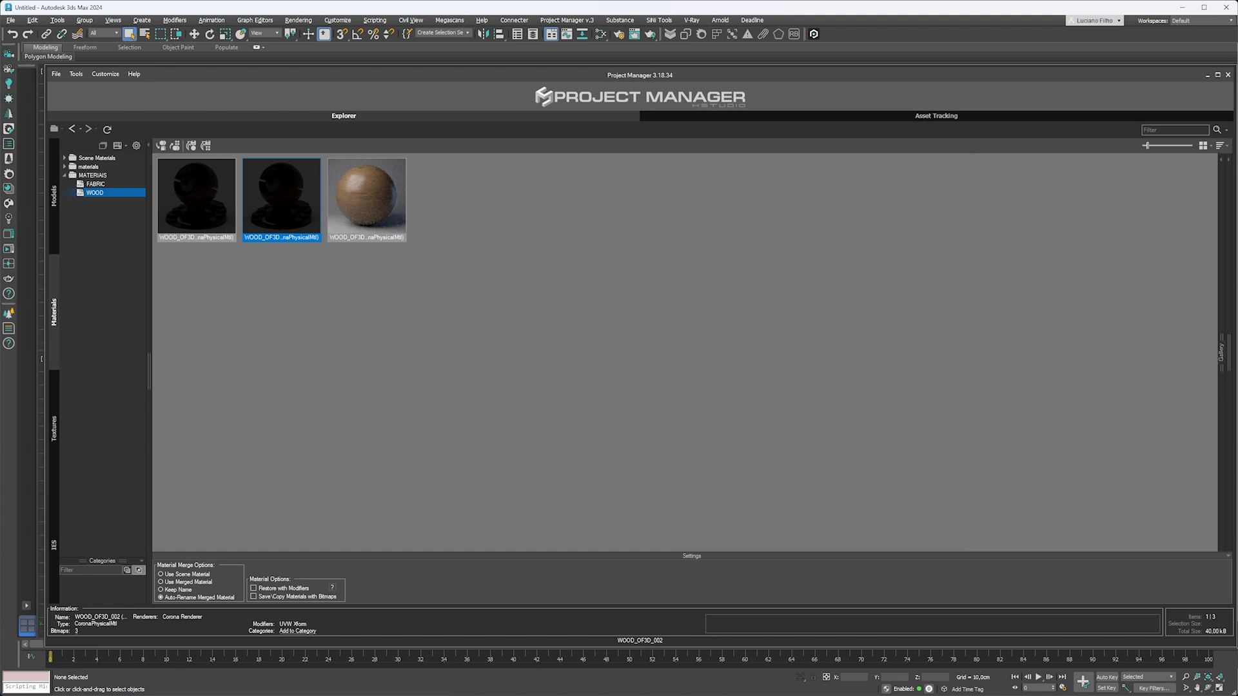
- Close Project Manager and open Studio_Shaderball_Padrao.max in 3ds Max without saving the current scene
left_click(1229, 75)
left_click(667, 258)
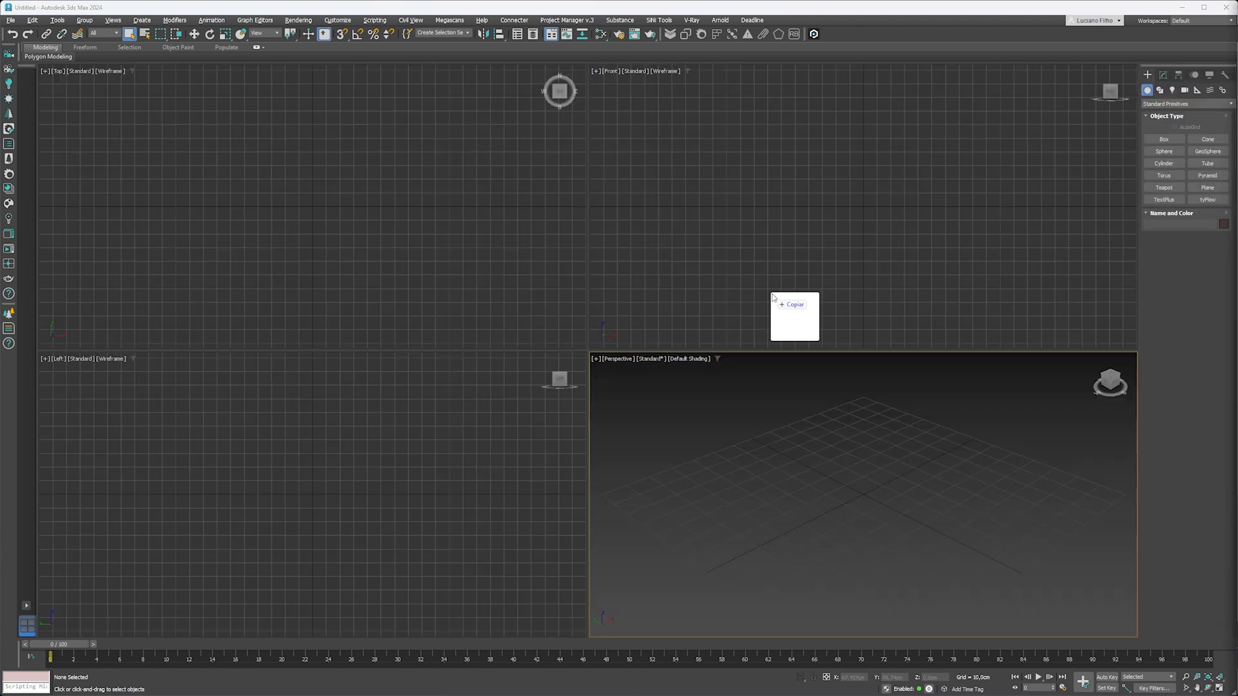
left_click_drag(774, 295, 684, 462)
left_click(732, 471)
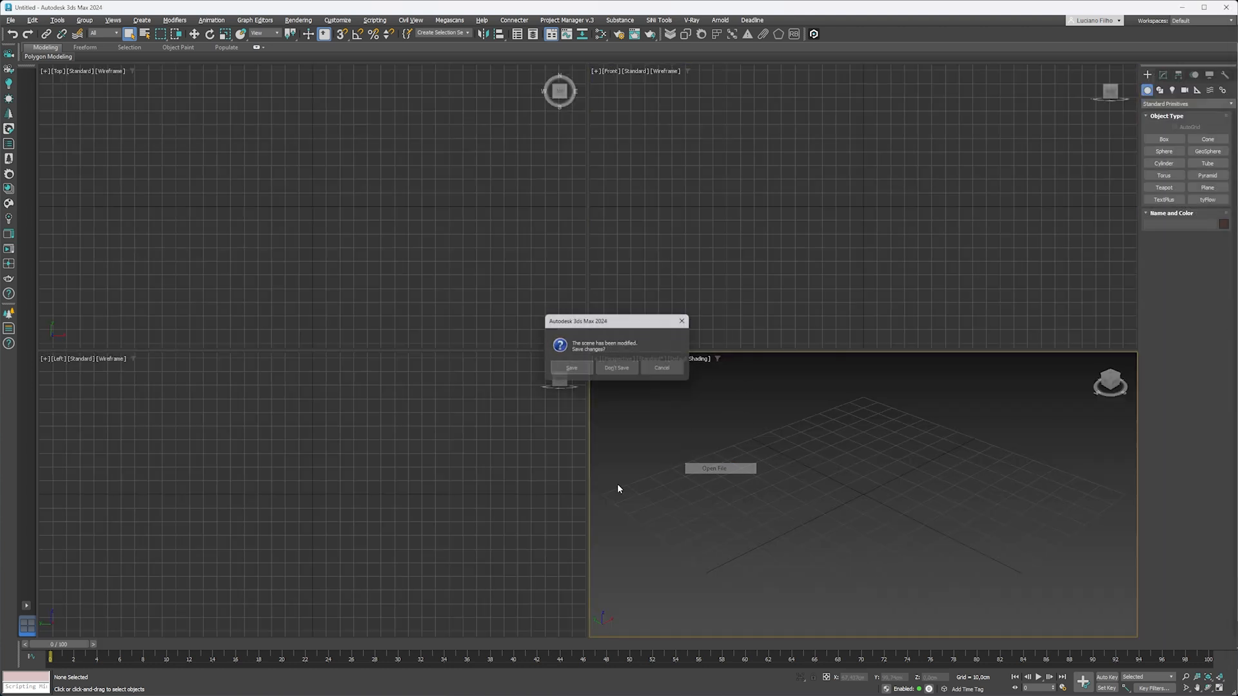
left_click(617, 370)
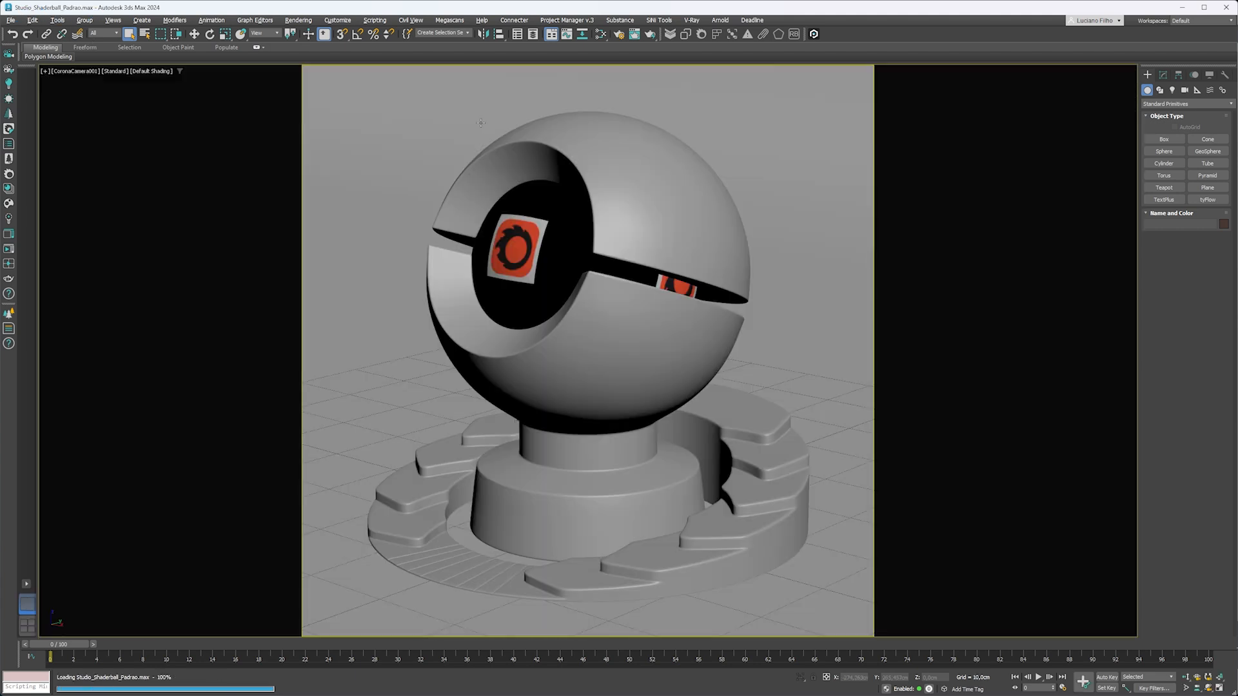
- Review the studio's common render settings and the Tone Mapping values in the Corona frame buffer
key("F10")
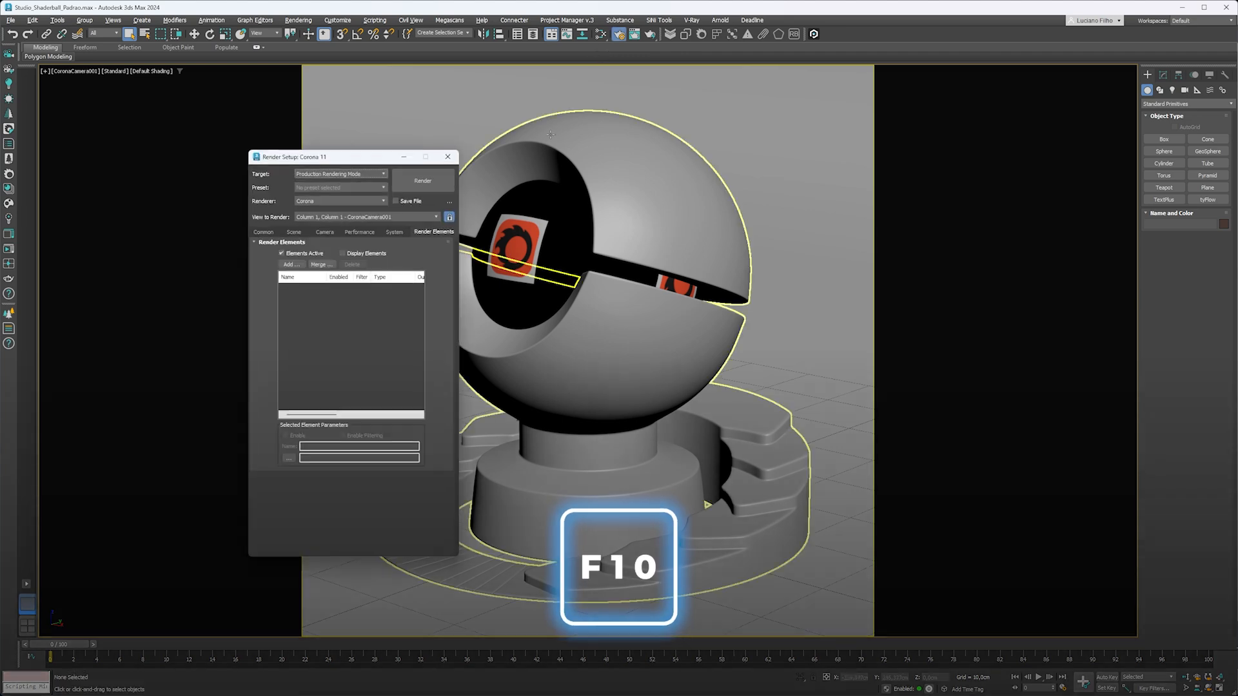
left_click_drag(327, 159, 703, 157)
left_click(642, 230)
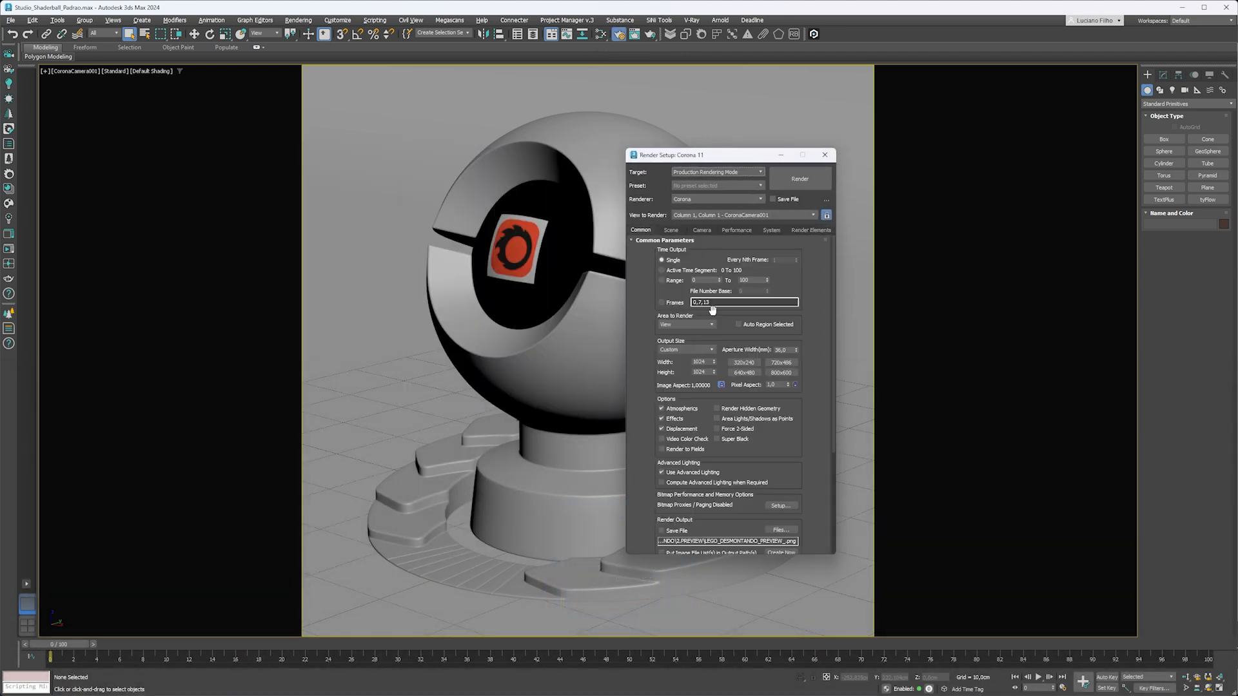
key("shift+q")
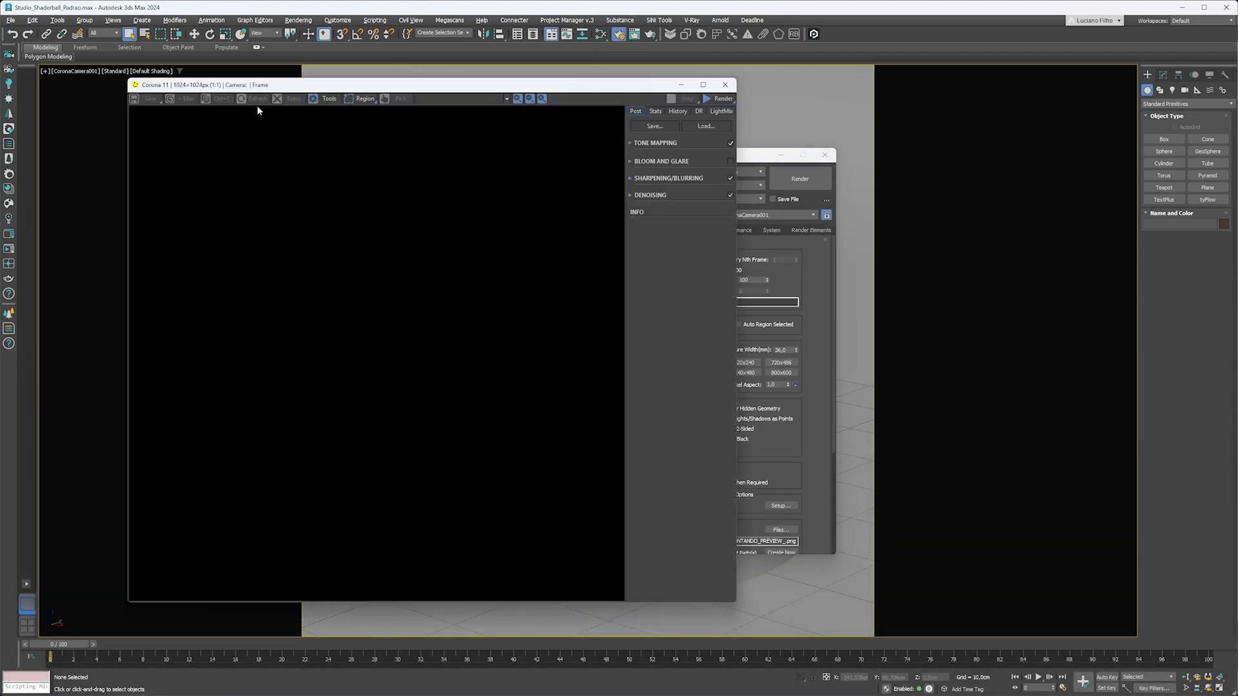
left_click(676, 140)
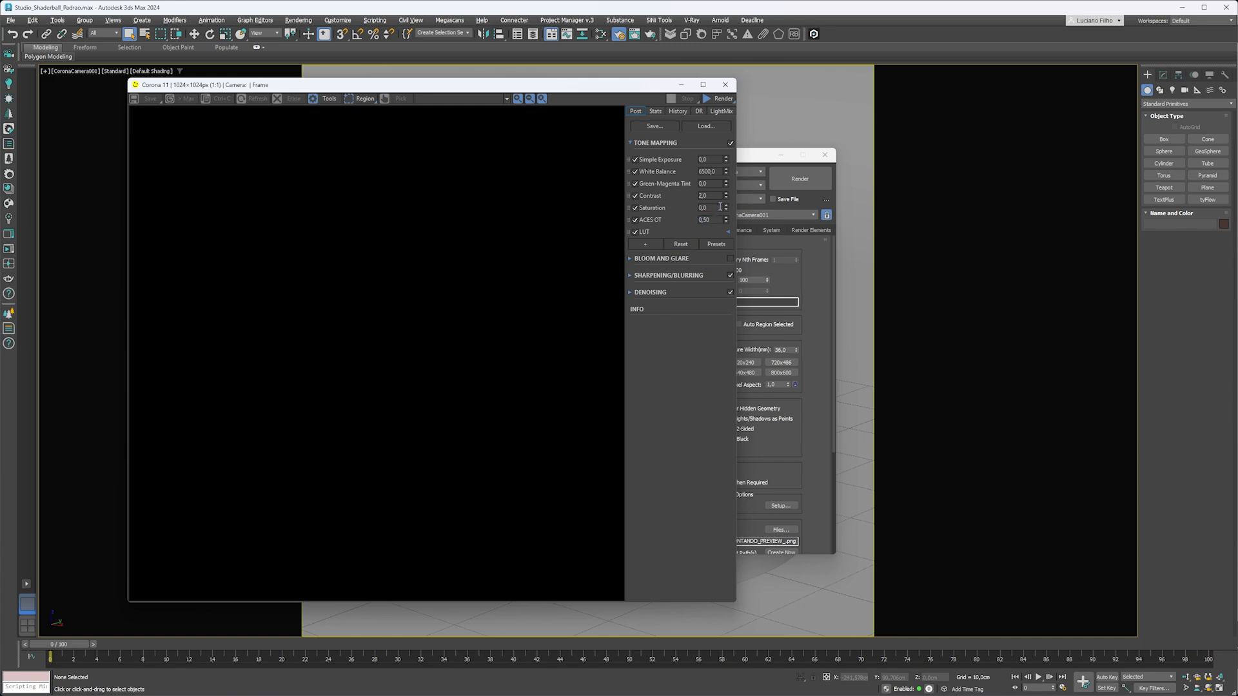
left_click(724, 85)
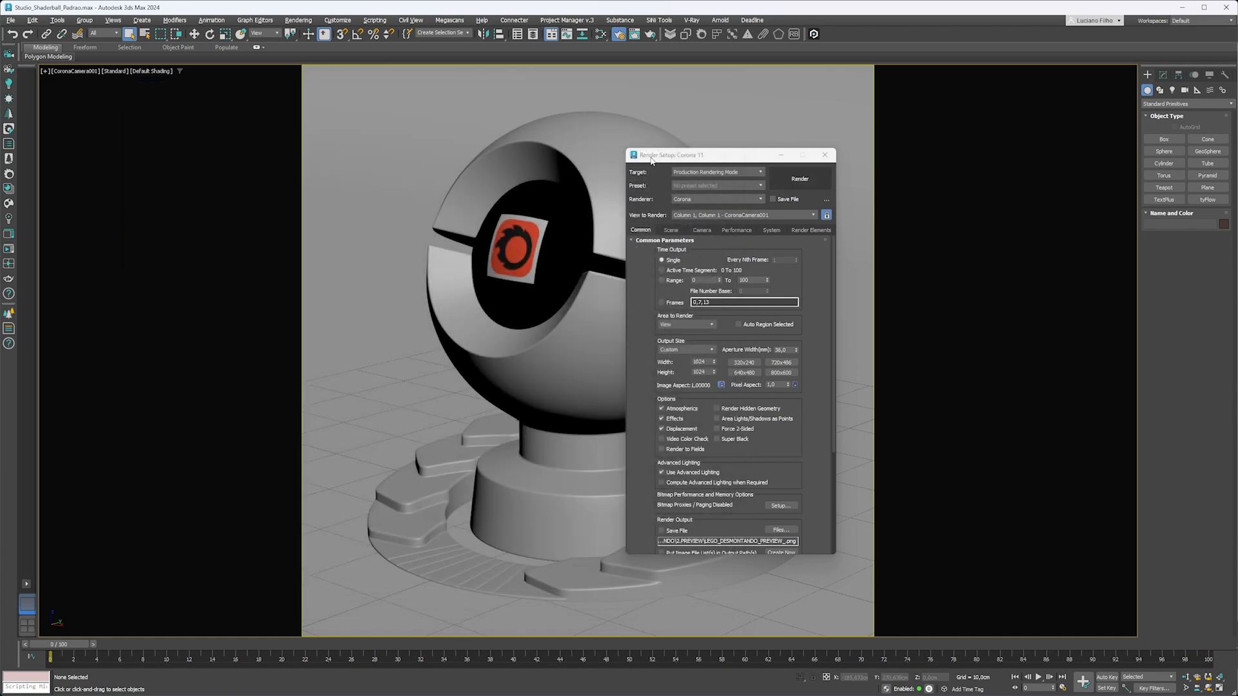
- Start saving the studio's render settings as a preset and browse to the RZ_0042\STUDIOS folder
left_click(532, 90)
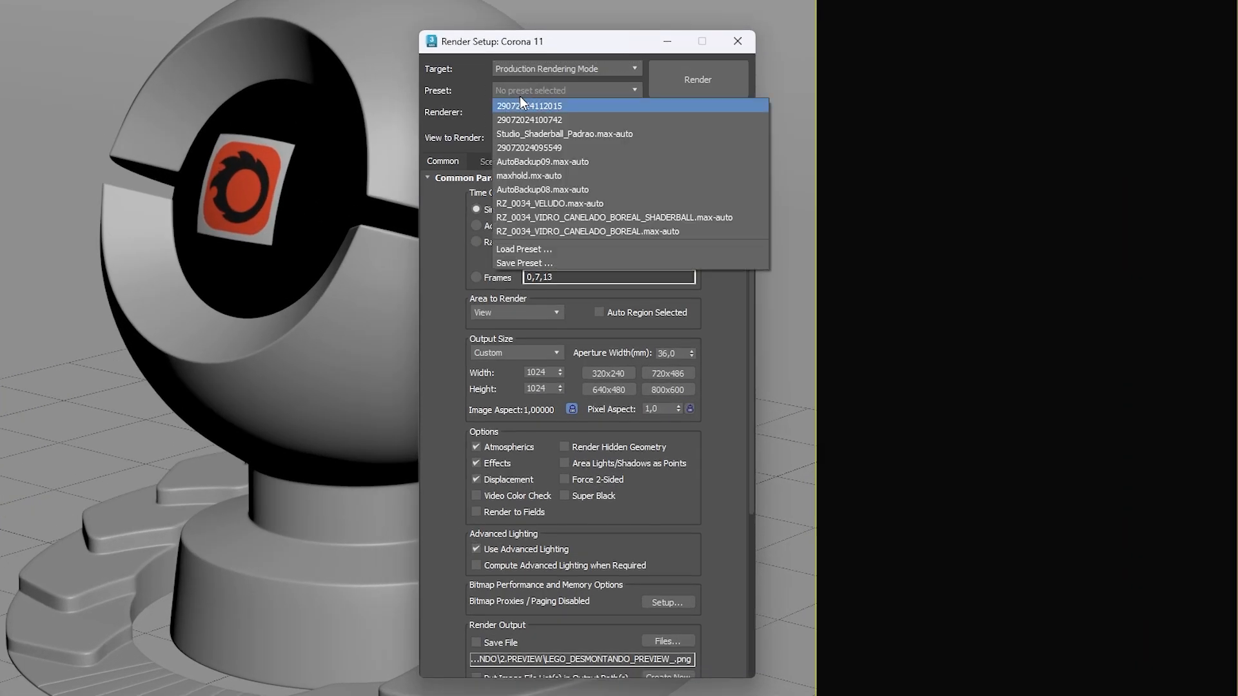
left_click(526, 92)
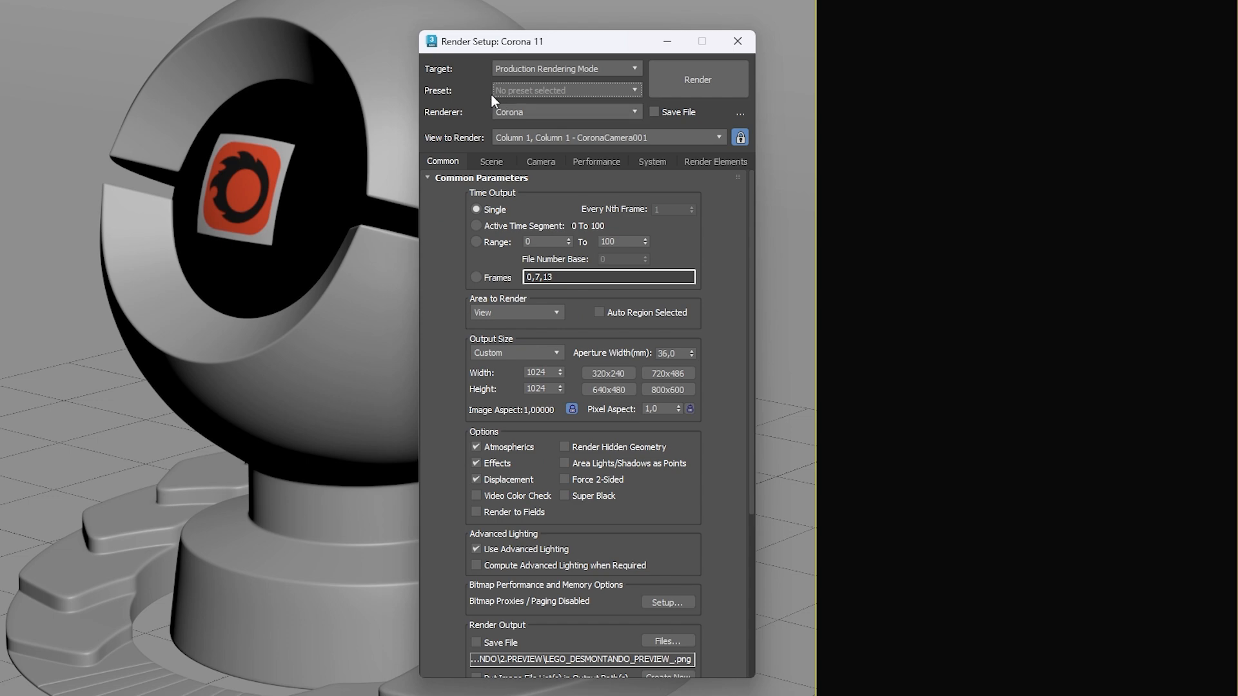
left_click_drag(480, 47, 310, 26)
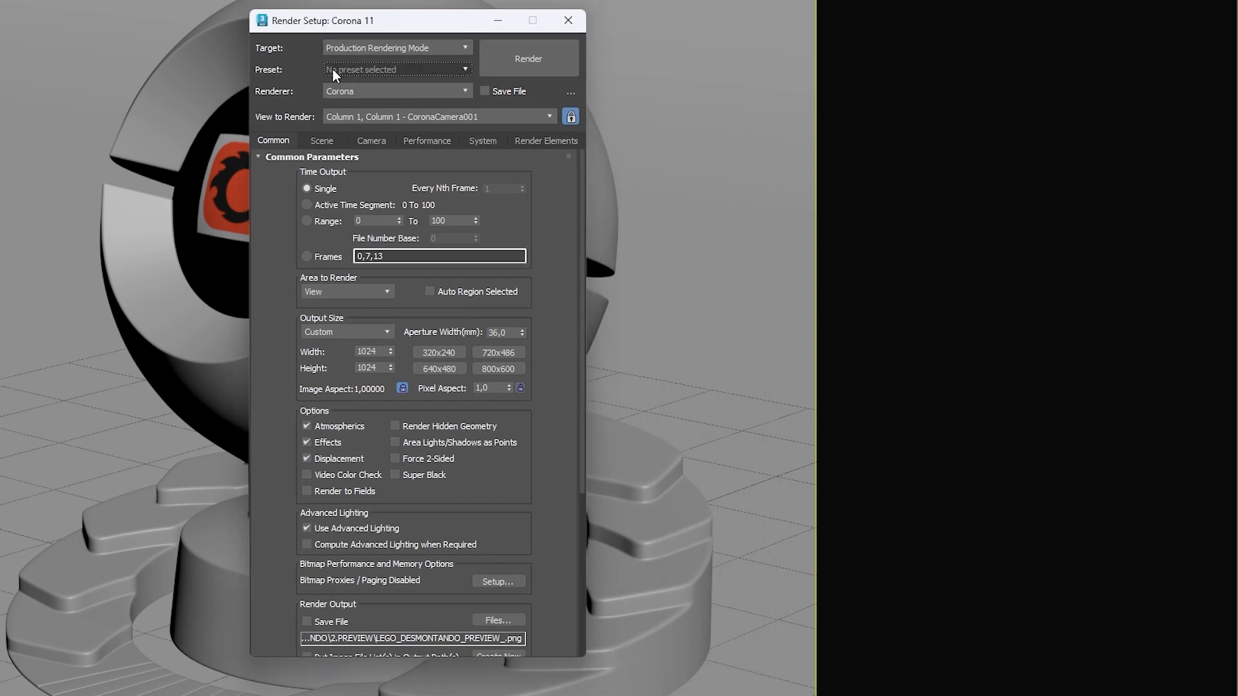
left_click(354, 74)
left_click(339, 241)
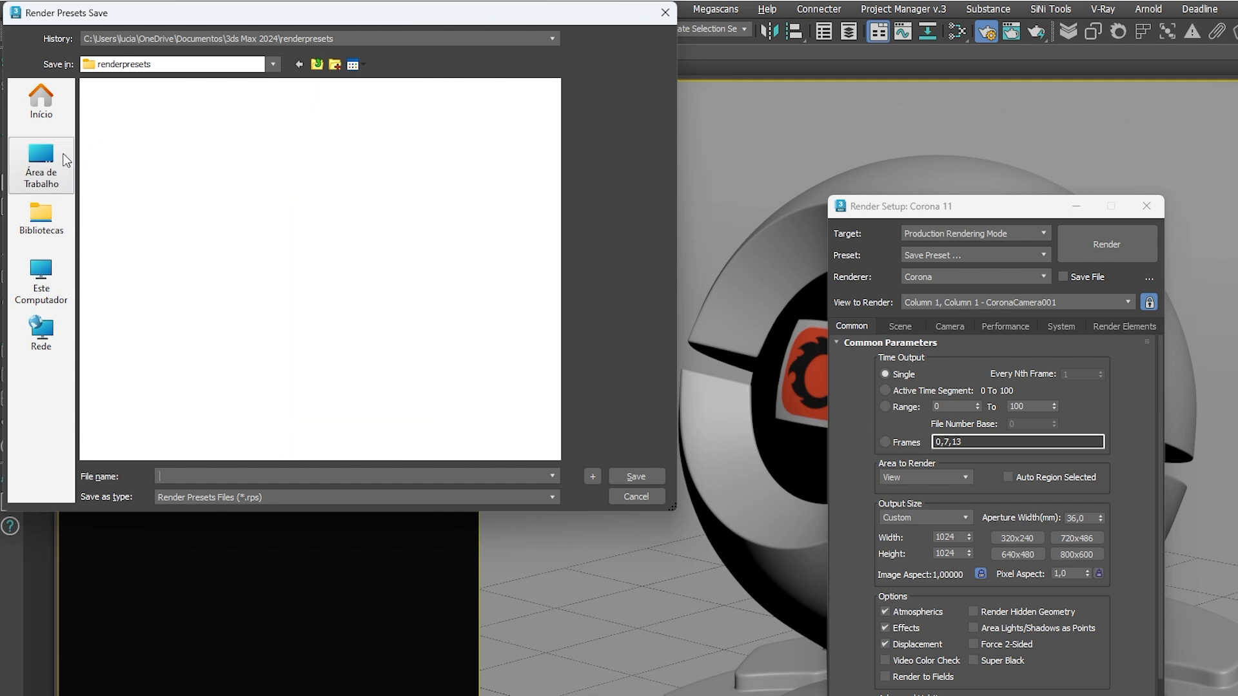
left_click(42, 166)
scroll(213, 348, "down", 1)
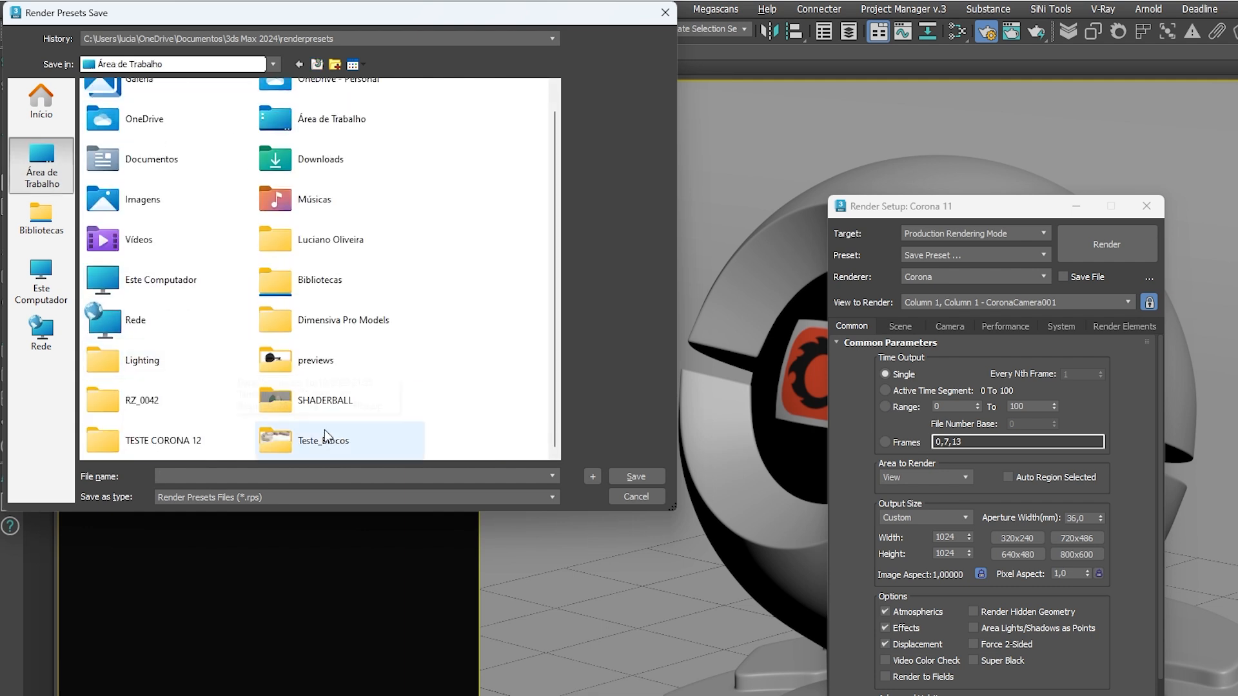
double_click(137, 121)
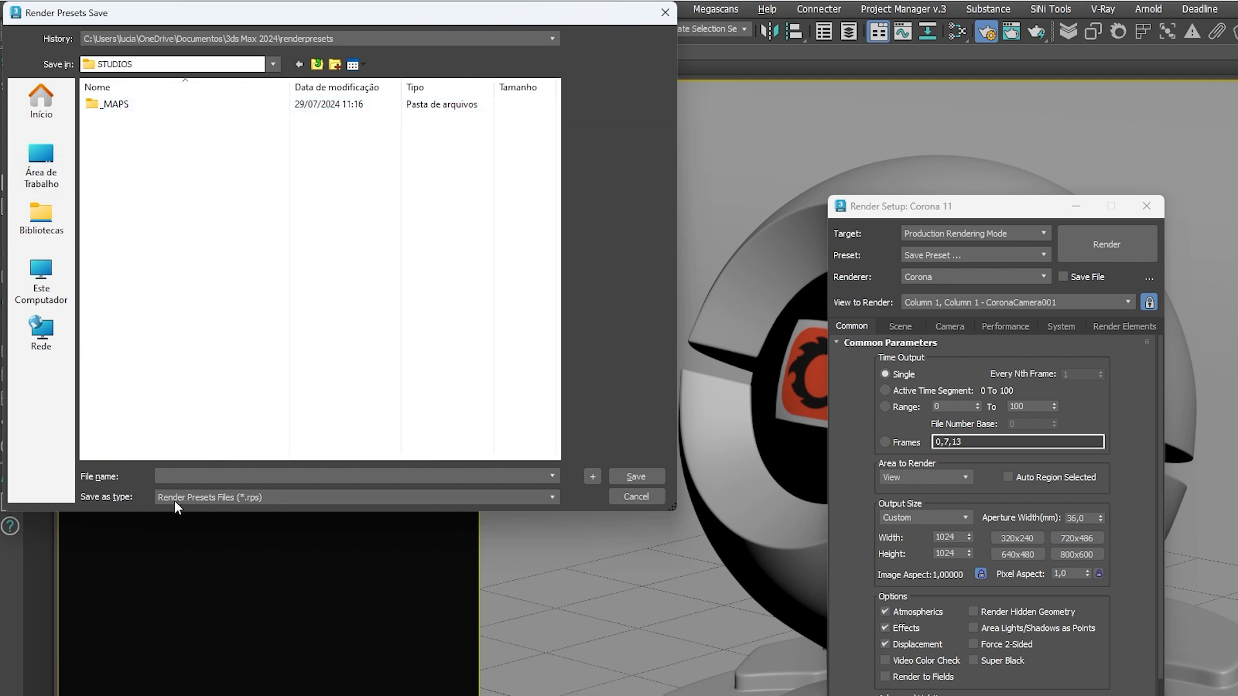
- Name the render preset Studio_Shaderball_Padrao and save it with all preset categories included
left_click(178, 477)
type("Studio_Shaderball_Padrao.ma")
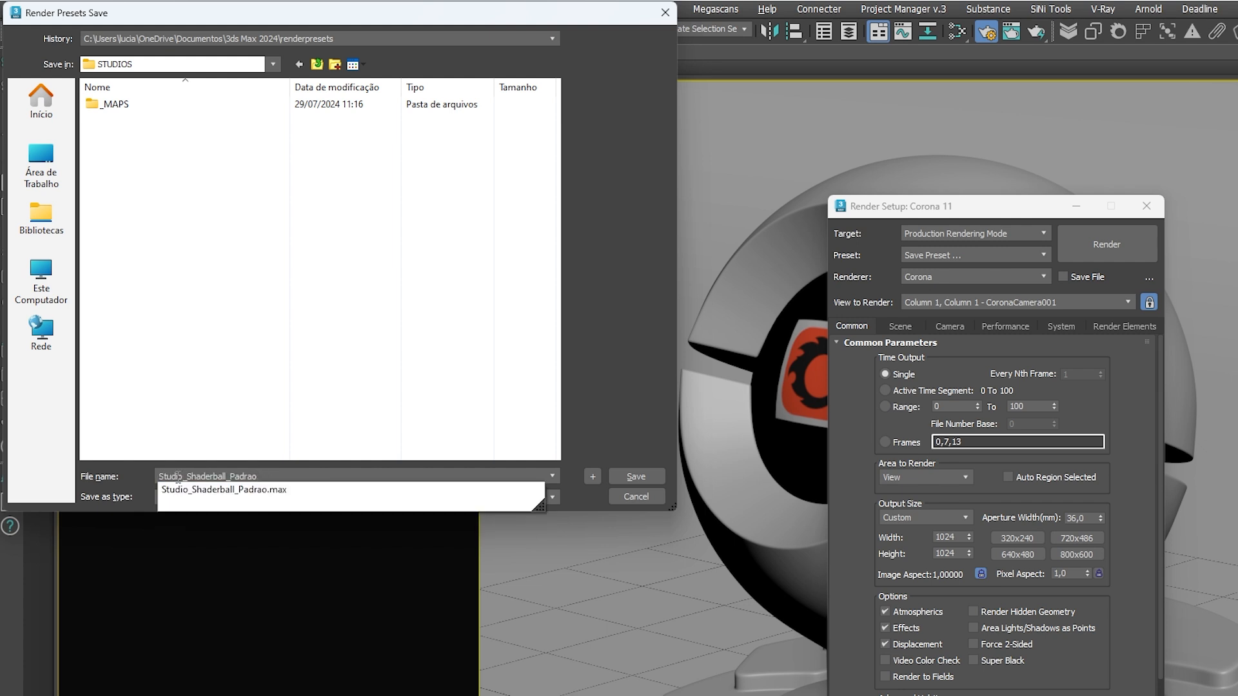
left_click(386, 385)
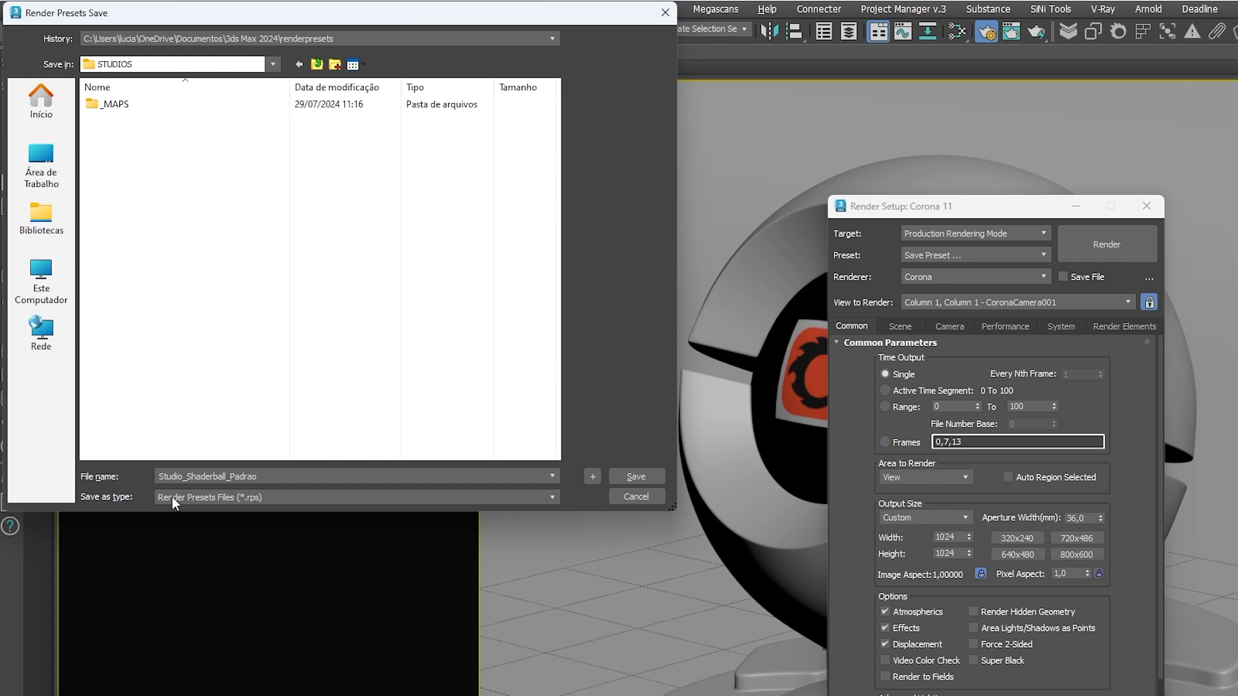
left_click(637, 477)
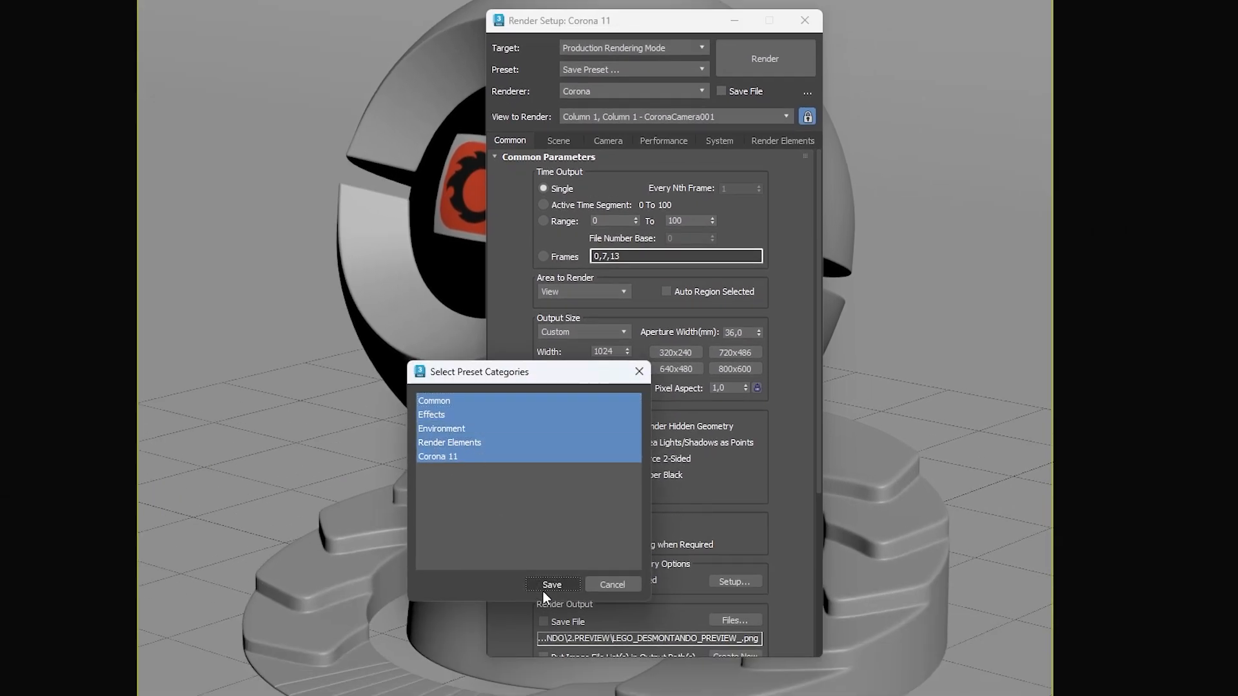
left_click(545, 587)
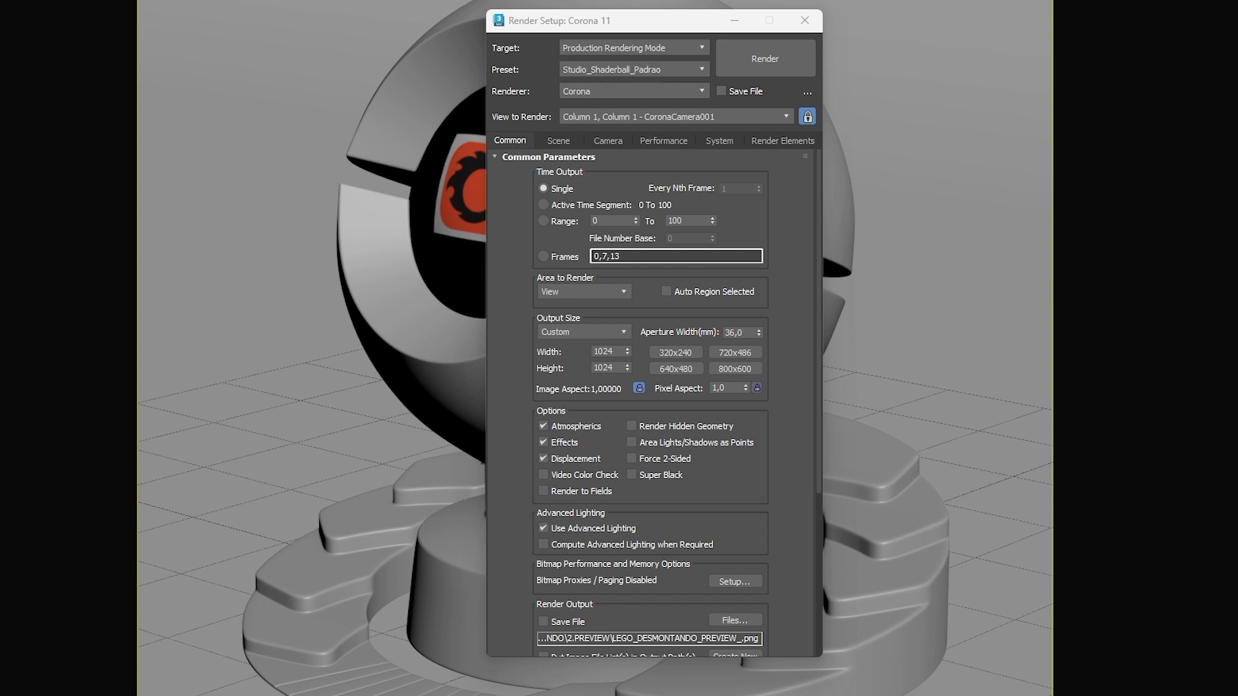
- Open the fabric studio scene Studio_Shaderball_Tecido.max
left_click_drag(1225, 258, 1015, 251)
left_click(1043, 262)
left_click(570, 385)
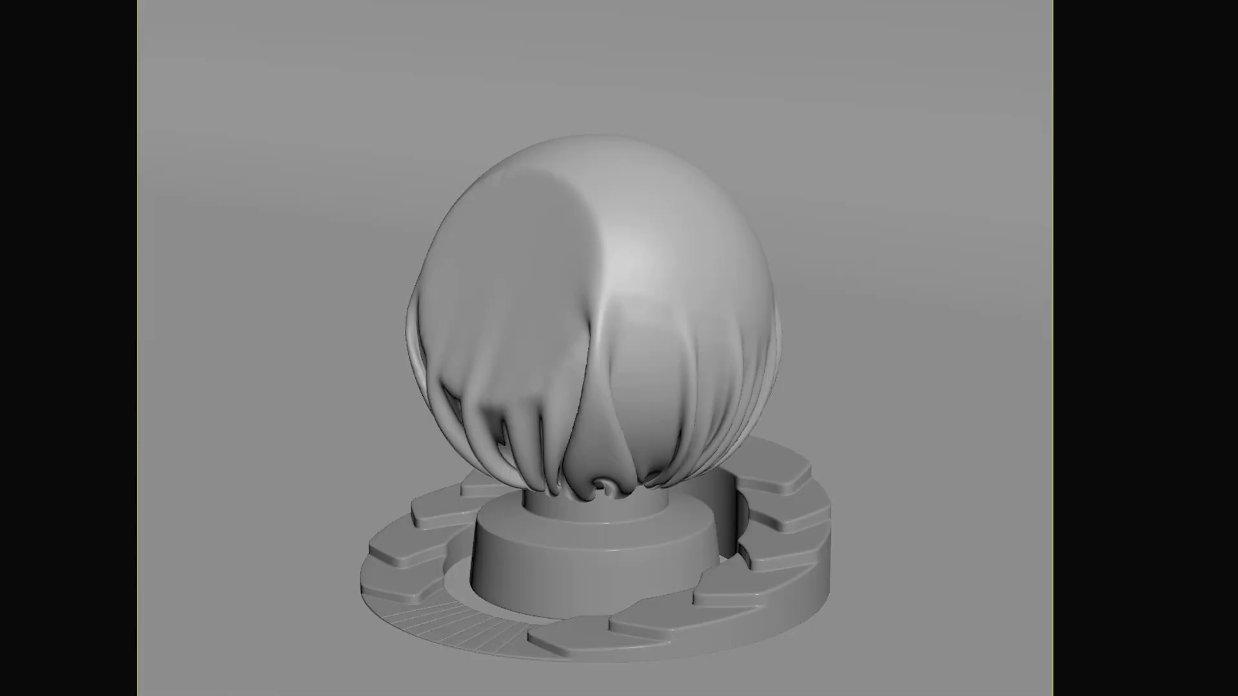
- Save the fabric studio's render settings as preset Studio_Shaderball_Tecido in the STUDIOS folder with all categories included
key("F10")
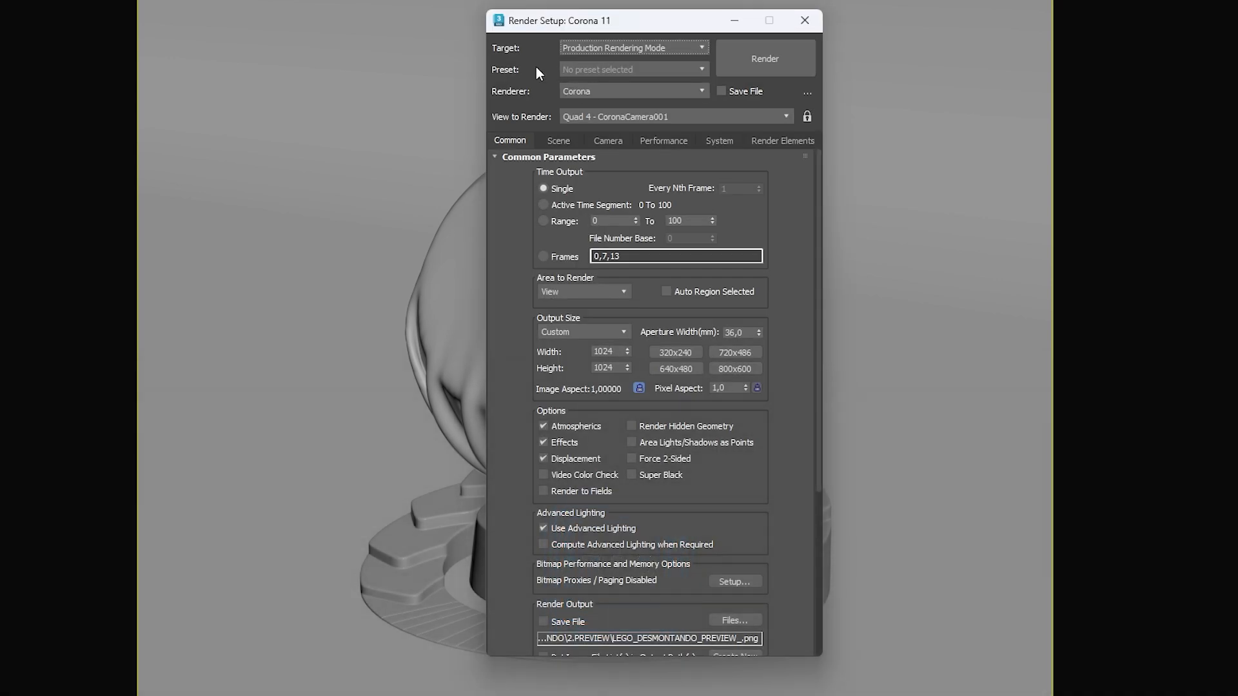
left_click(645, 69)
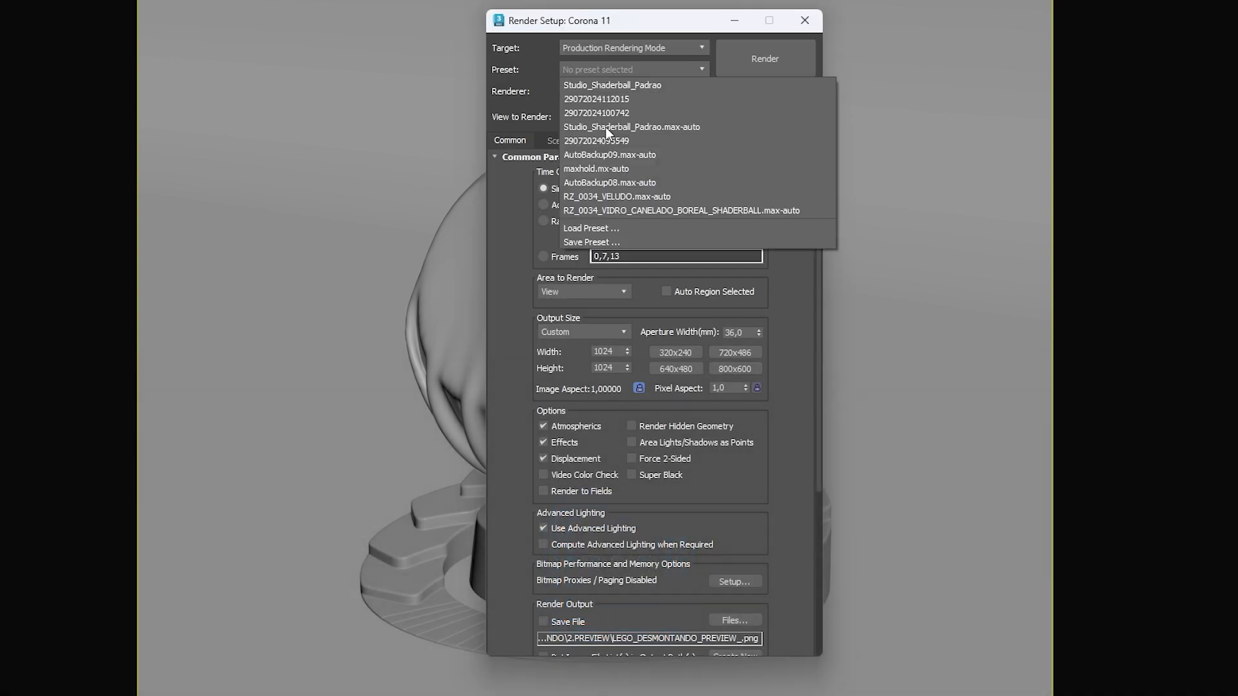
left_click(590, 245)
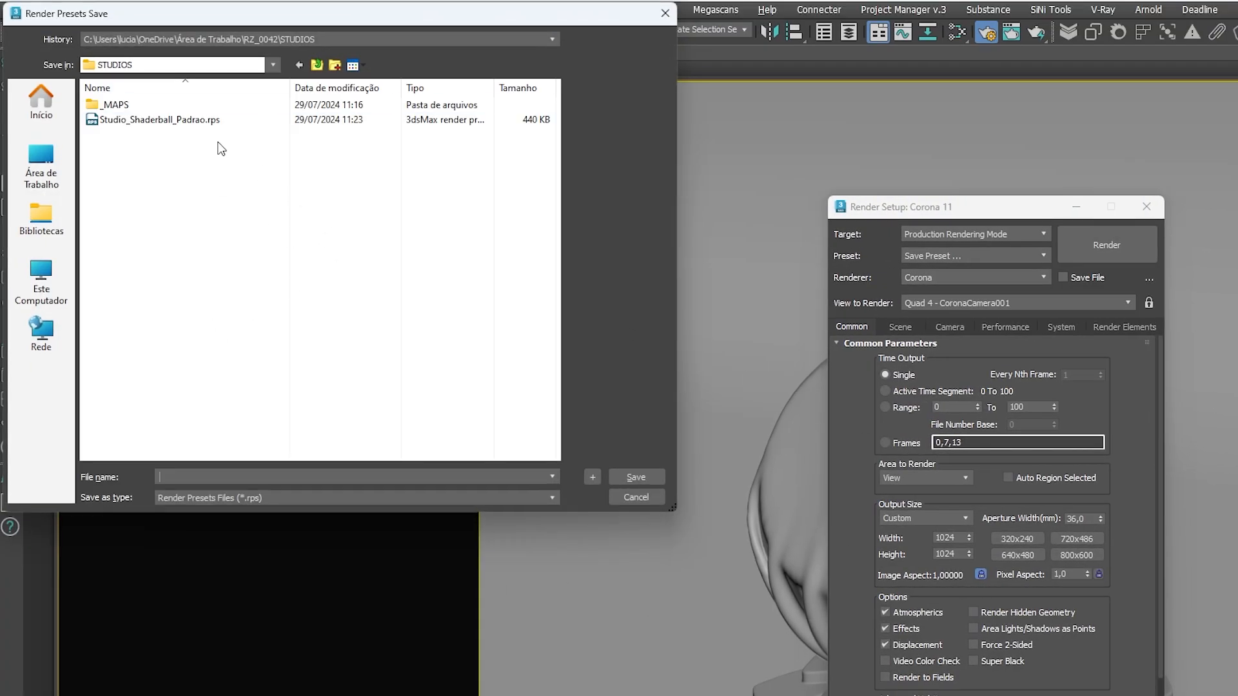
left_click(193, 120)
left_click_drag(230, 478, 256, 485)
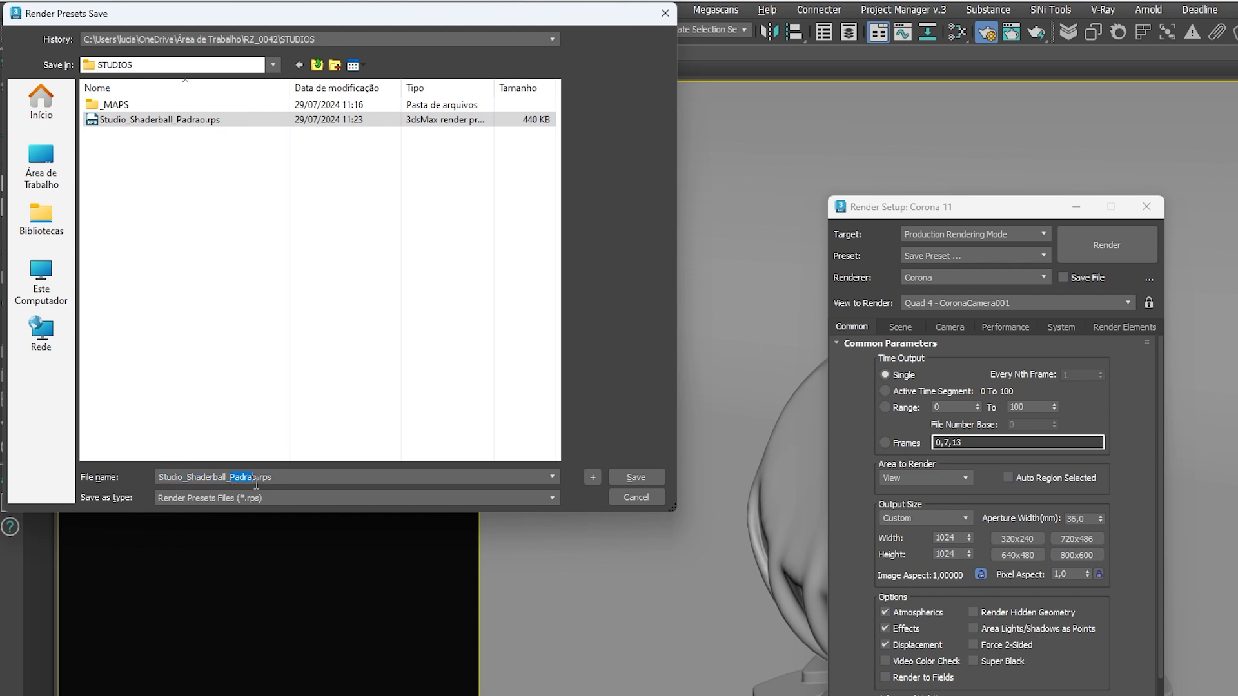
type("Tecido")
left_click(623, 478)
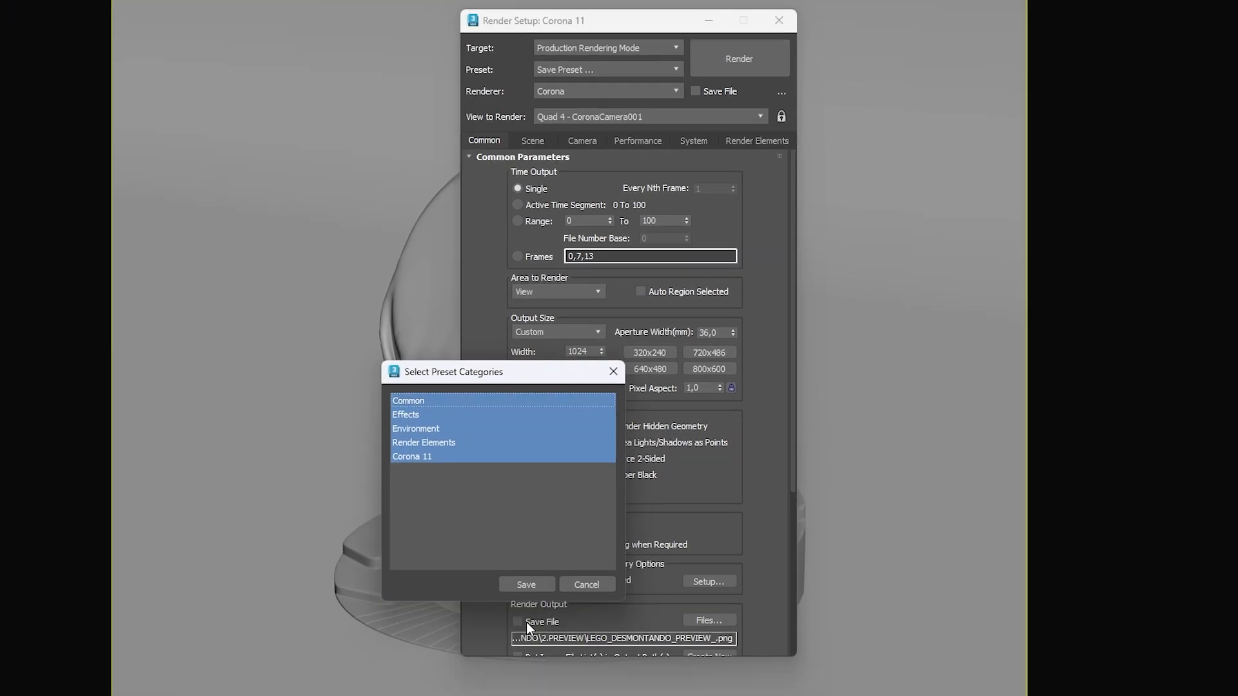
left_click(536, 591)
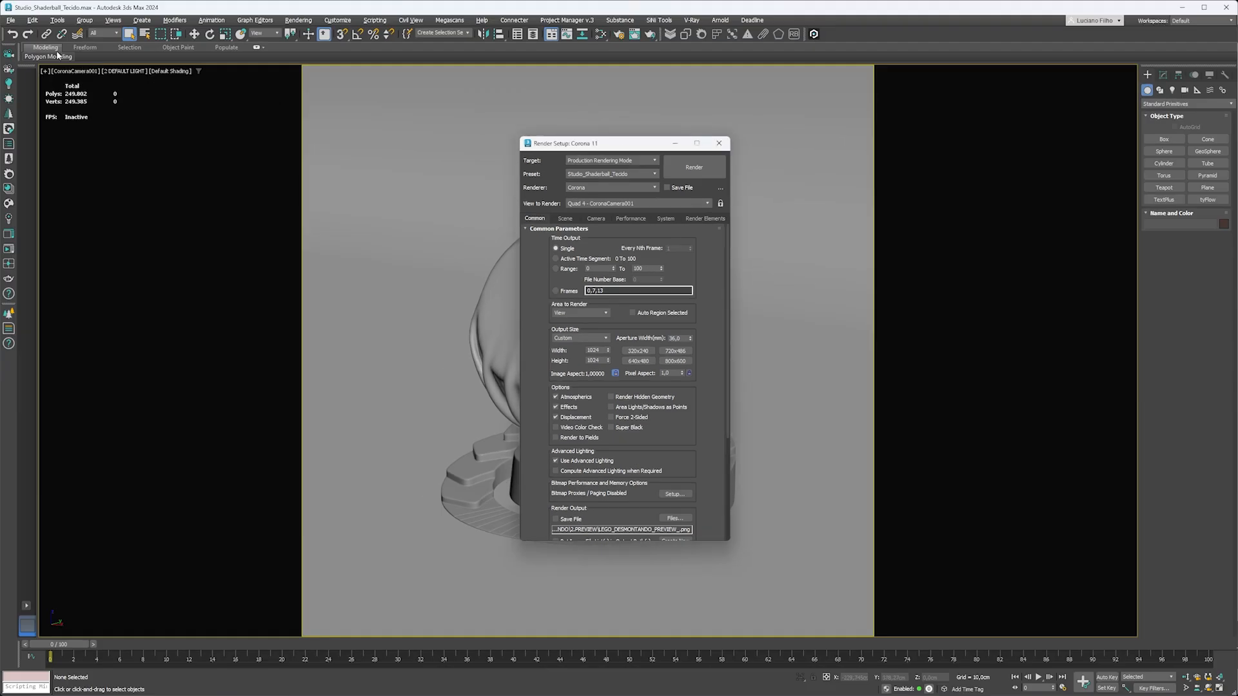
- Close the render setup and reset 3ds Max to an empty scene
left_click(779, 20)
left_click(11, 20)
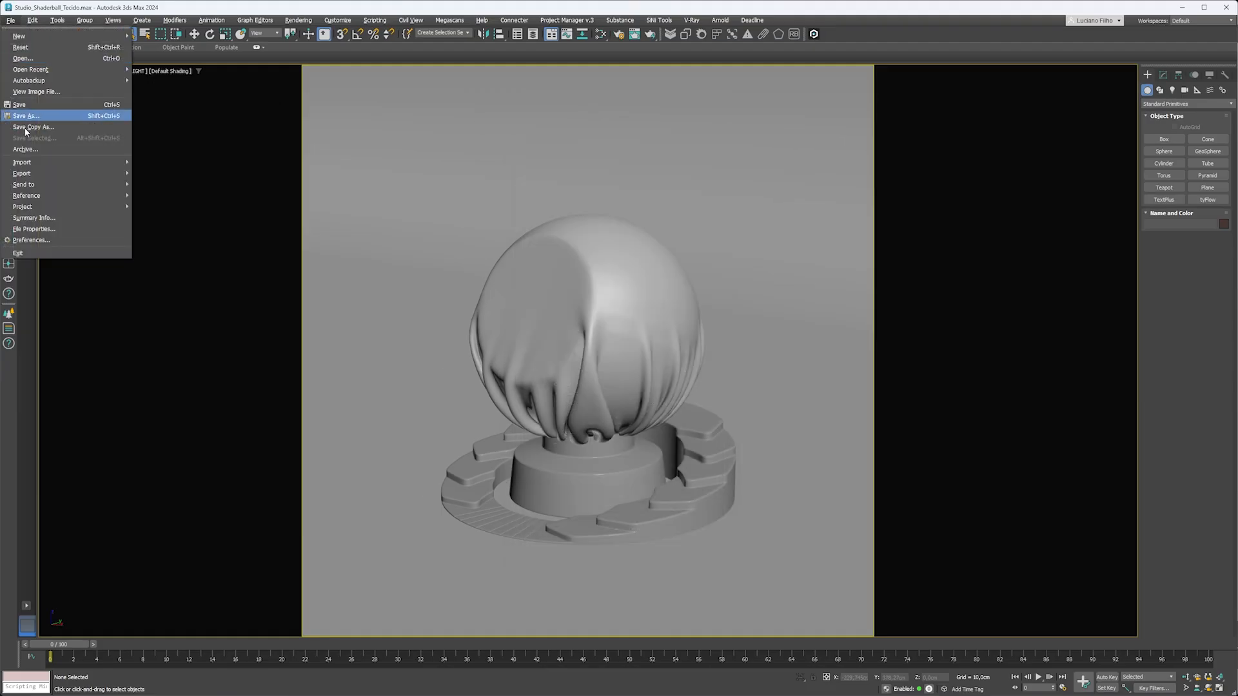
left_click(52, 49)
left_click(560, 369)
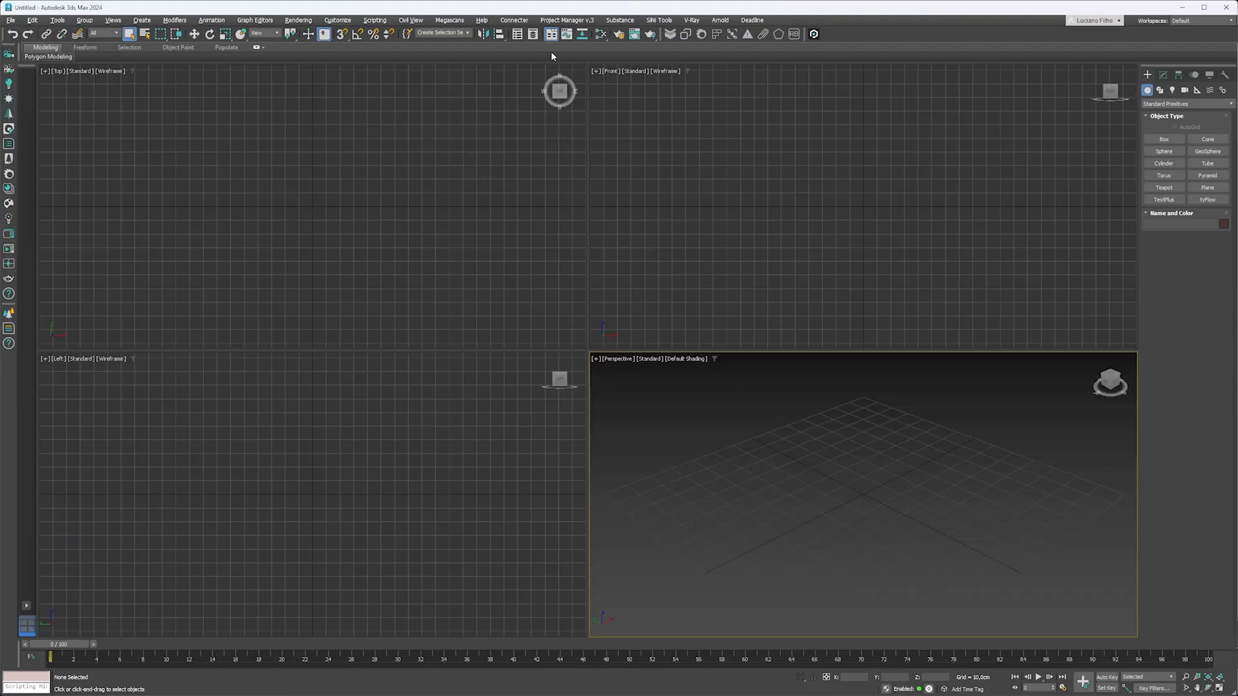
- Open Project Manager, select the three materials in the WOOD library and open their thumbnail render settings
left_click(563, 20)
left_click(574, 37)
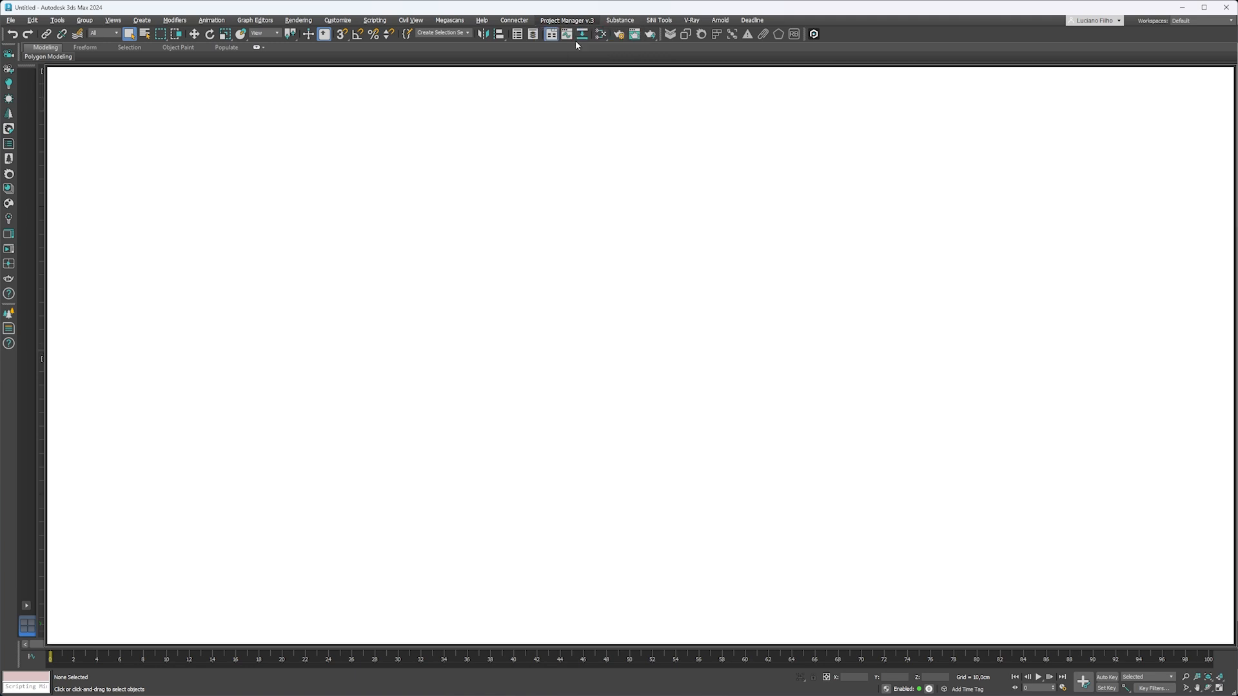
left_click_drag(167, 299, 397, 187)
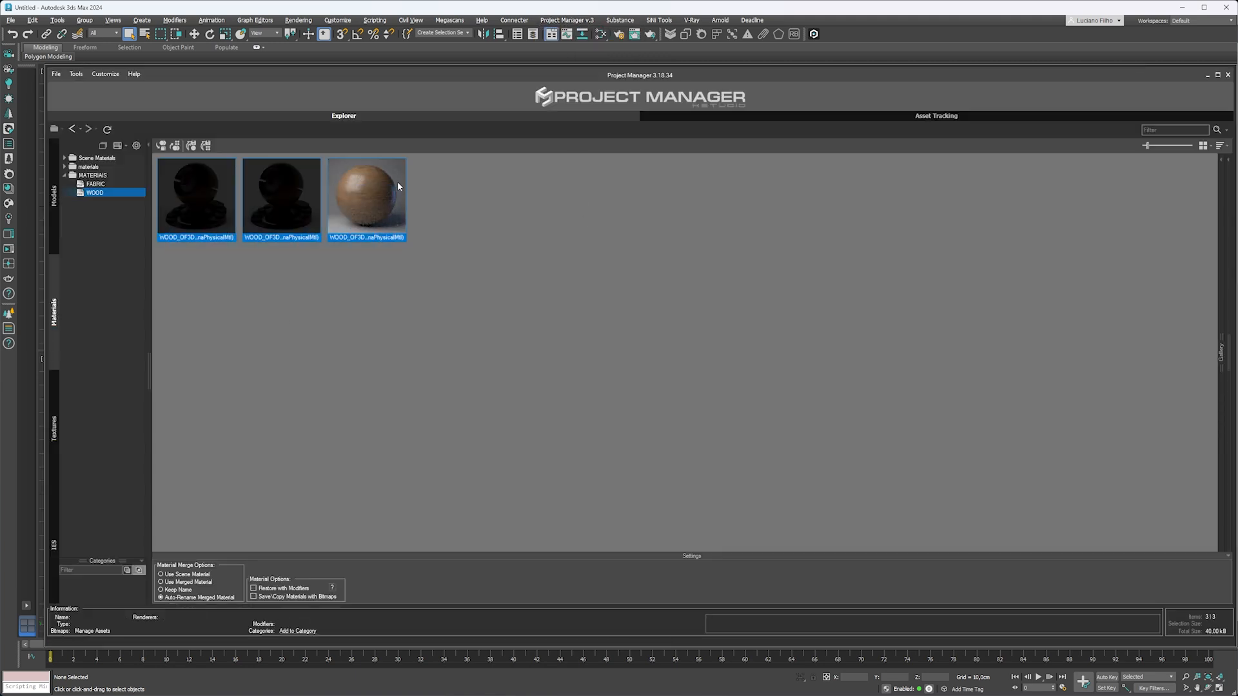
right_click(290, 211)
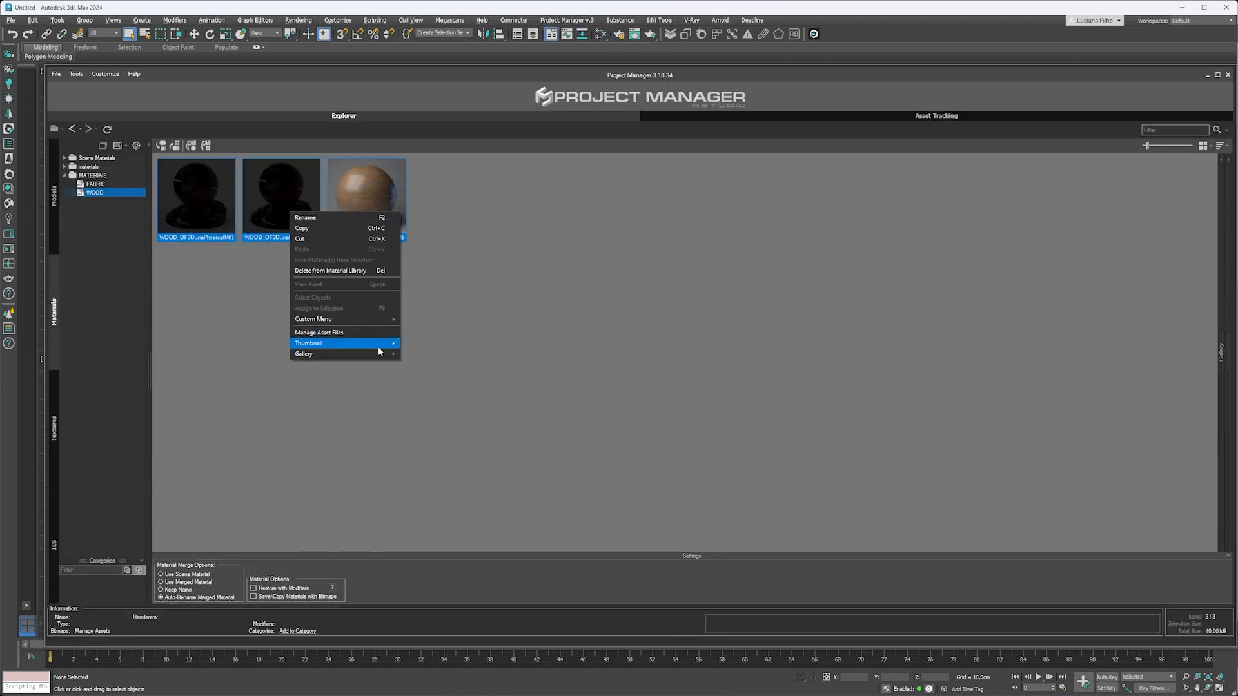
mouse_move(380, 343)
left_click(435, 369)
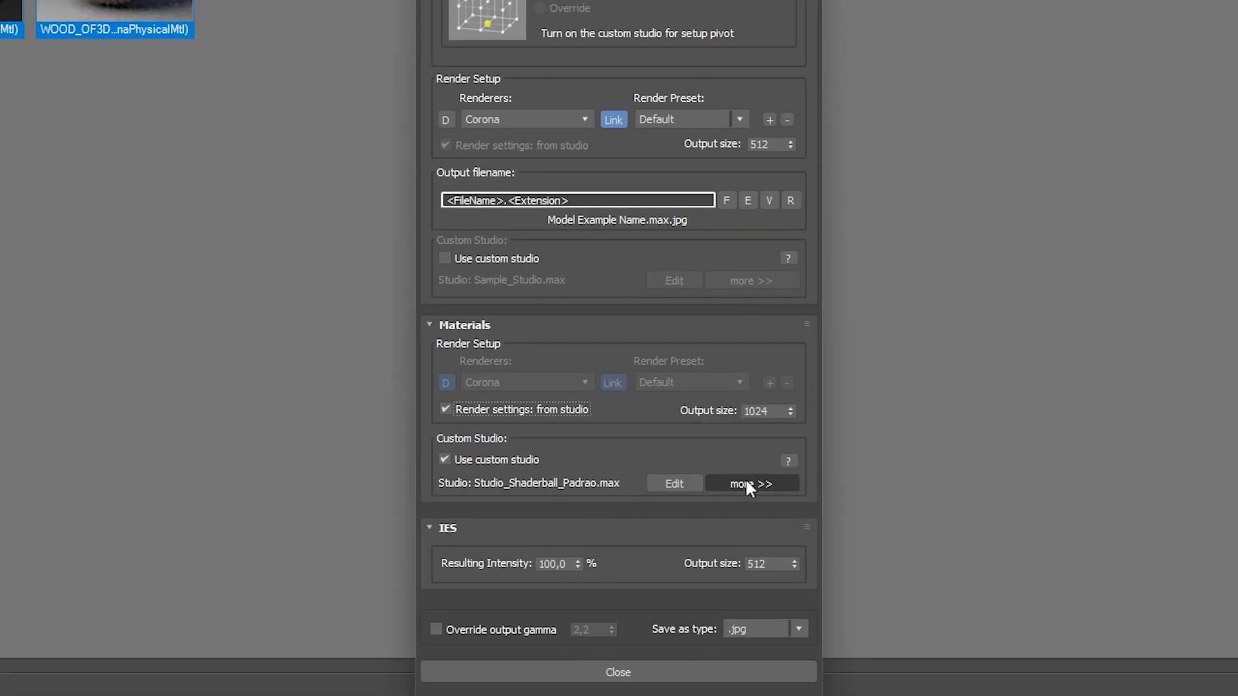
- Assign Studio_Shaderball_Padrao.rps as the custom render preset of the Studio_Shaderball_Padrao.max materials studio and close the thumbnail preferences
left_click(738, 484)
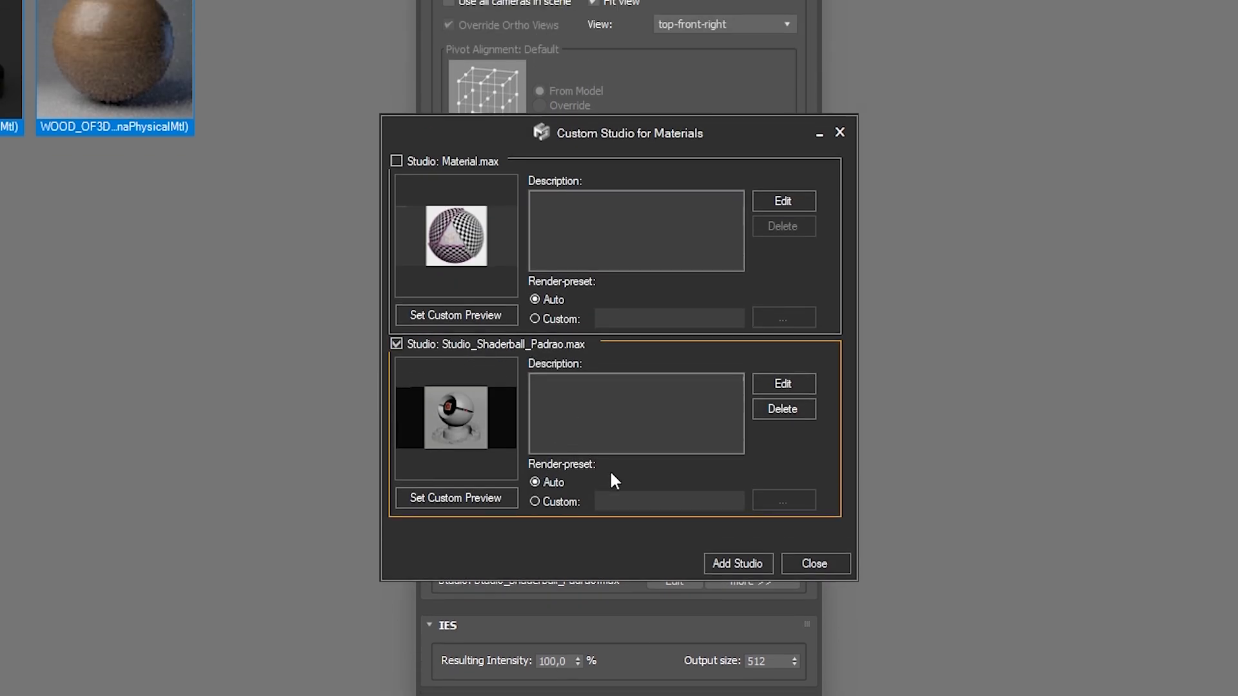
left_click(535, 503)
left_click(784, 500)
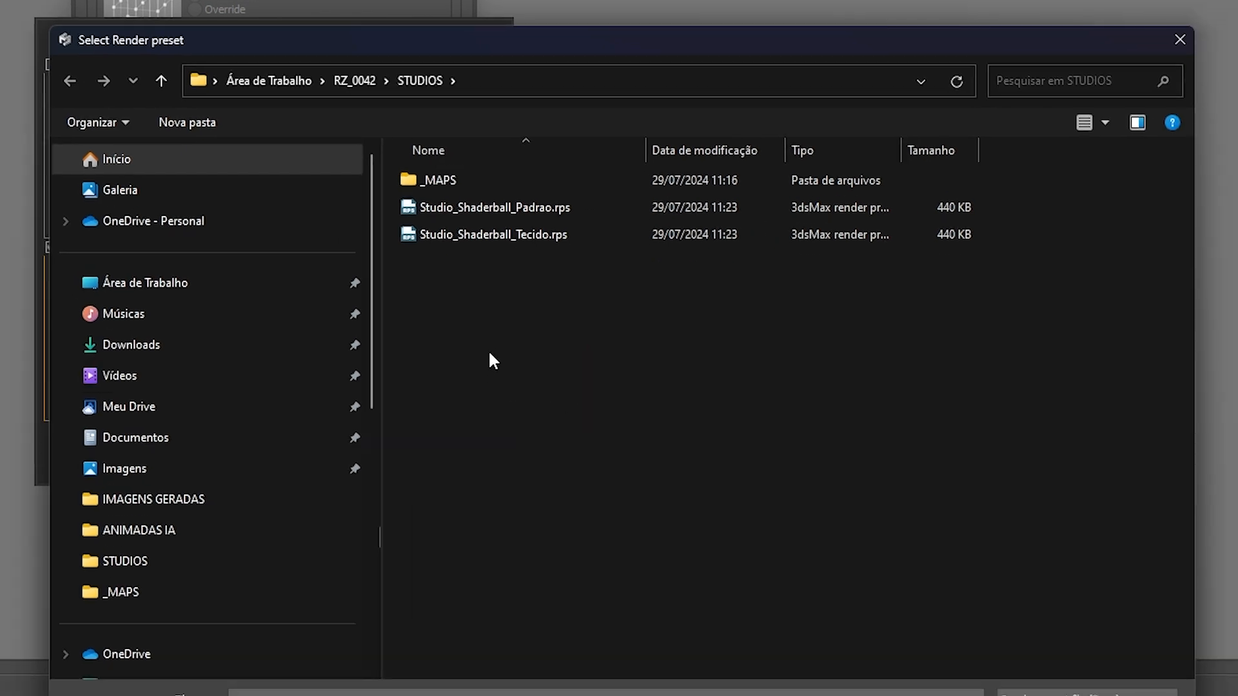
double_click(544, 207)
left_click(832, 566)
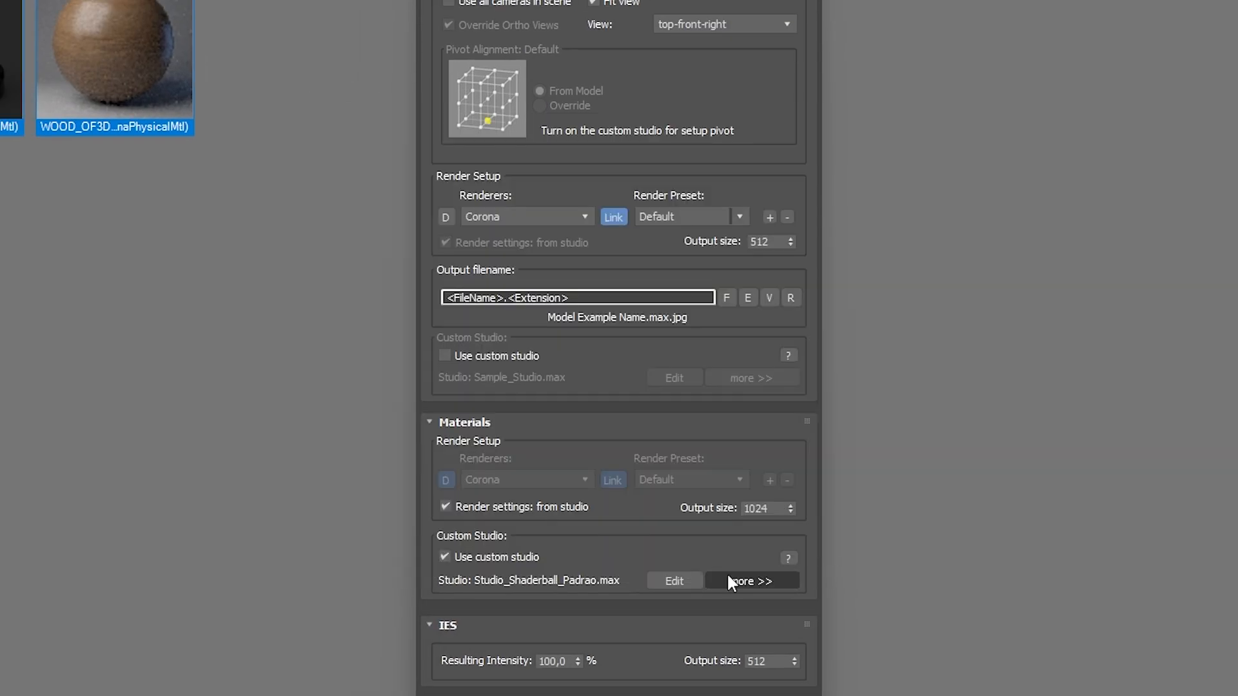
left_click(567, 645)
- Render new thumbnails for the three selected WOOD materials with the standard shader ball studio
right_click(284, 215)
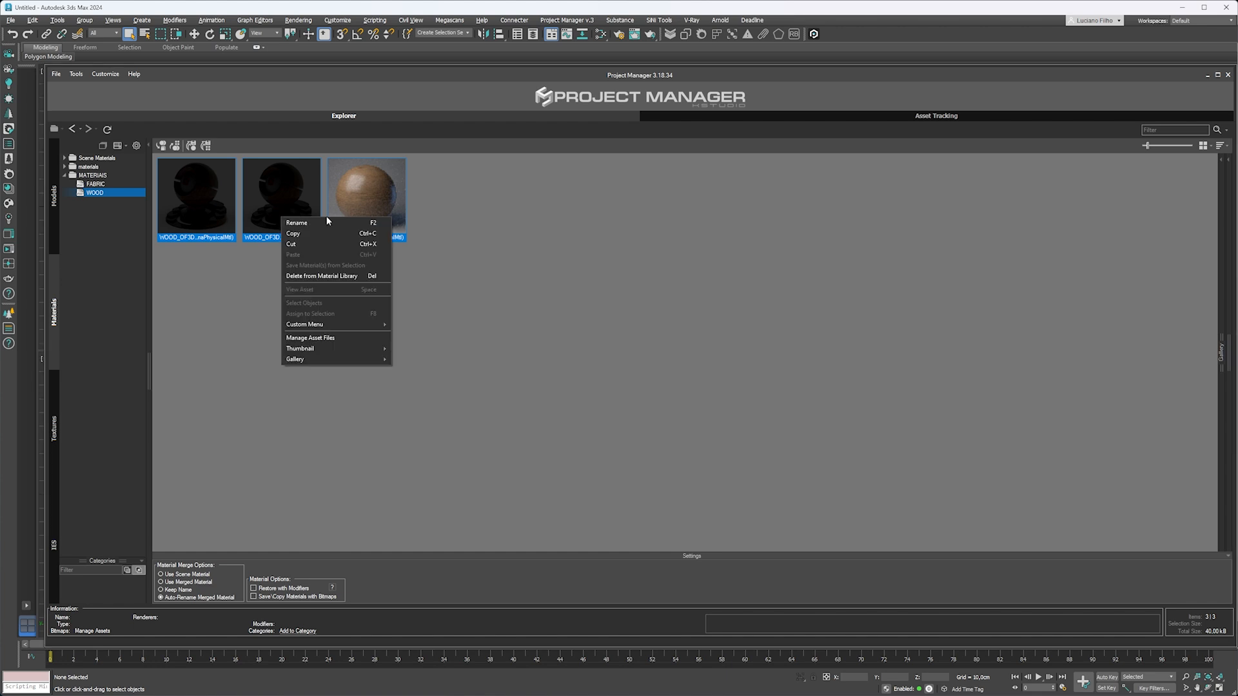
mouse_move(331, 349)
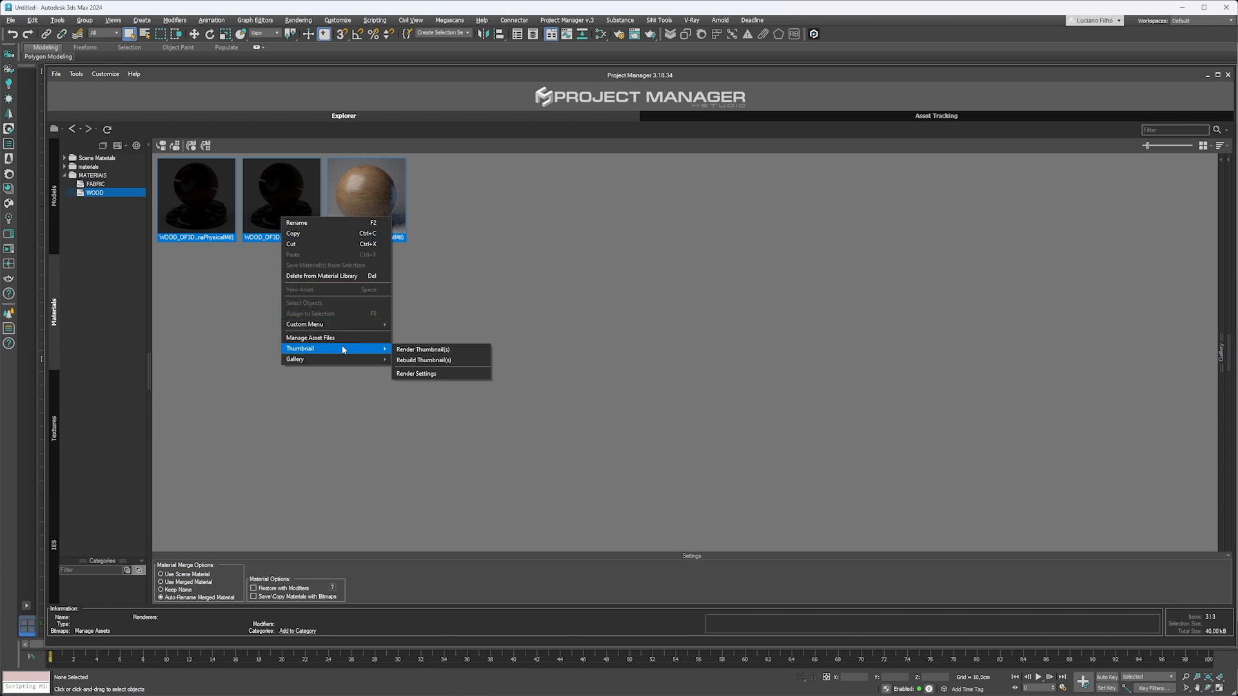
left_click(428, 350)
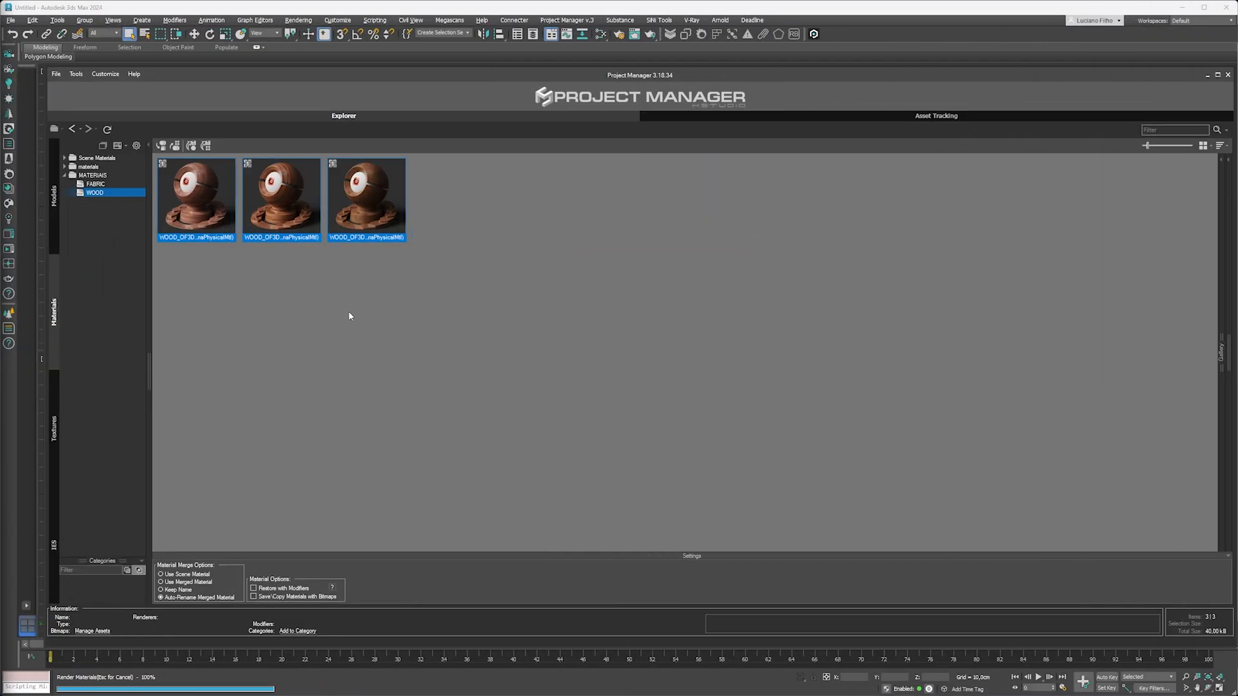
left_click(349, 313)
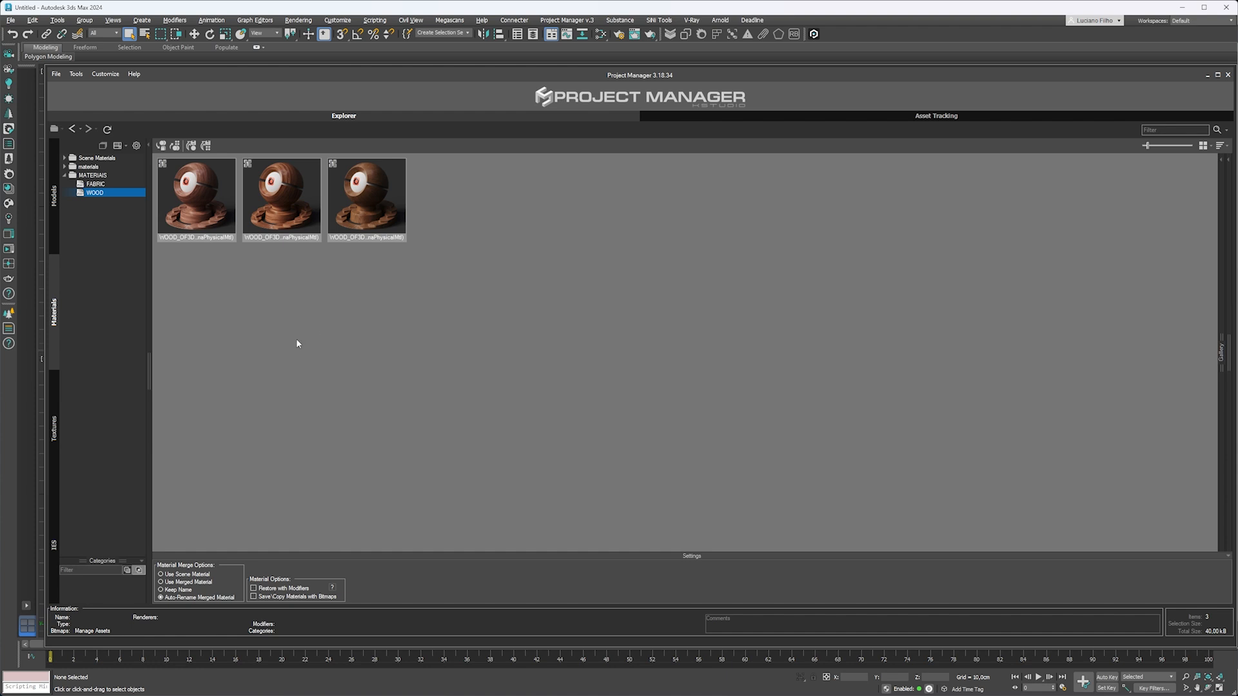
- Enlarge the thumbnail display in the material browser to inspect the three WOOD renders
left_click_drag(203, 269, 458, 203)
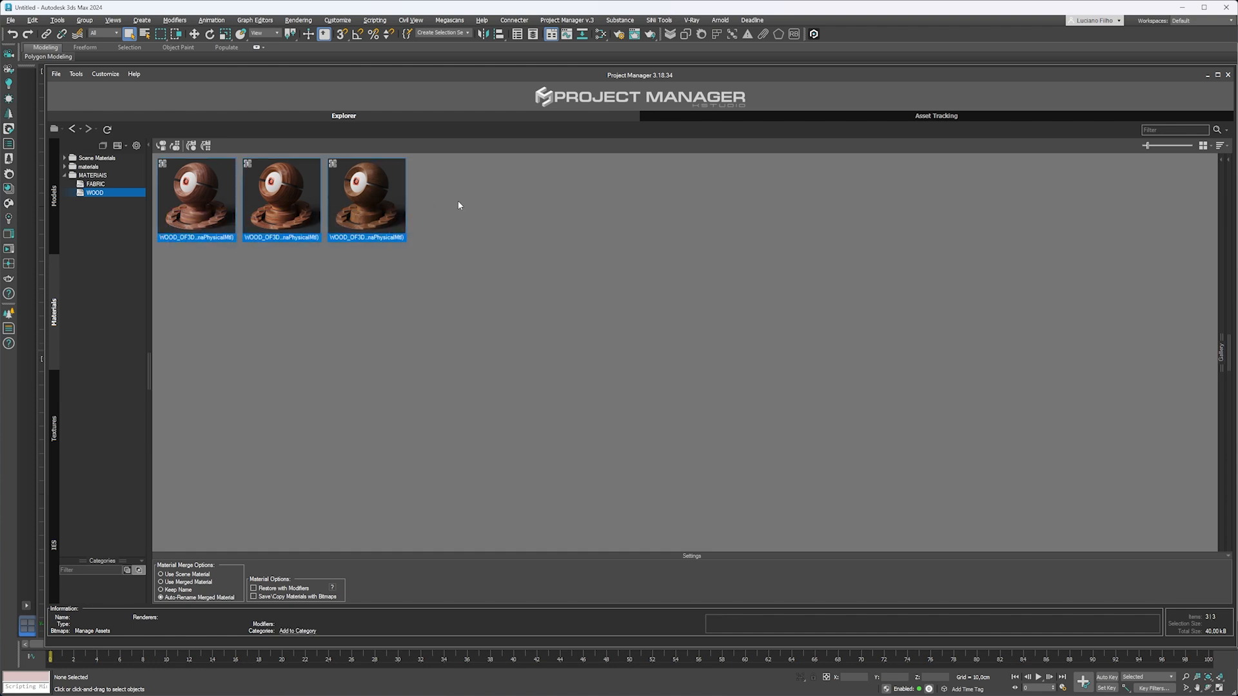
left_click(455, 297)
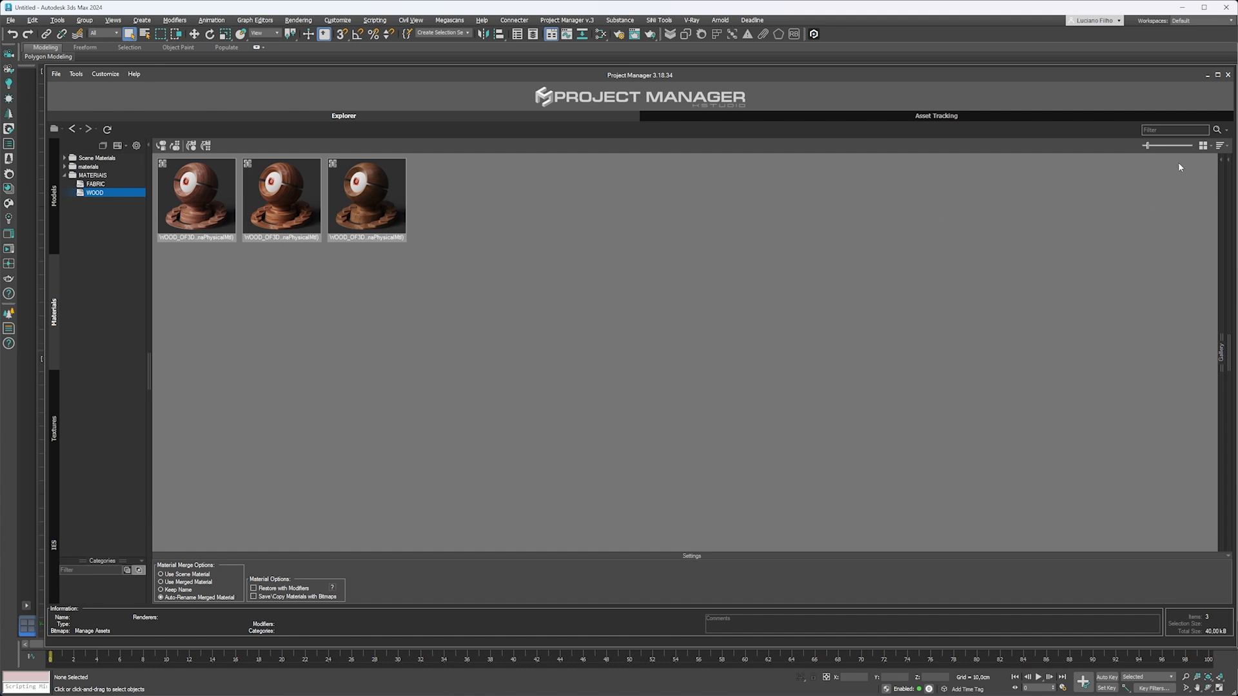
left_click(1175, 146)
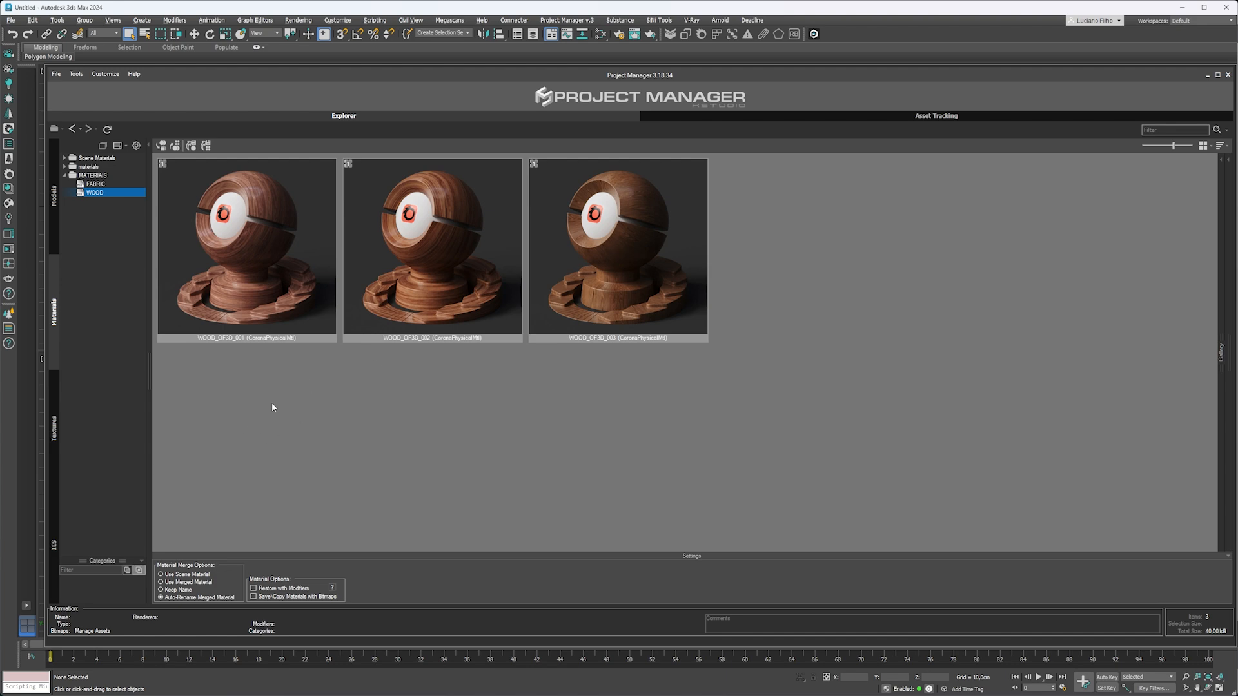
left_click_drag(250, 357, 694, 280)
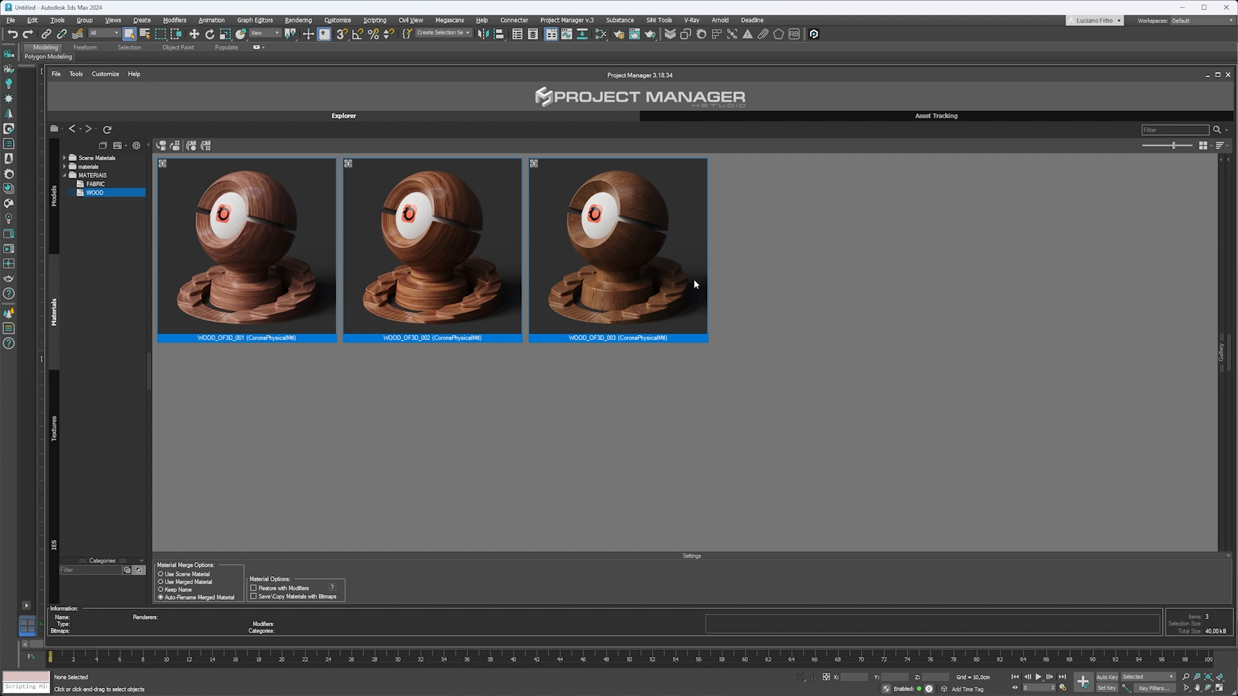
left_click(825, 269)
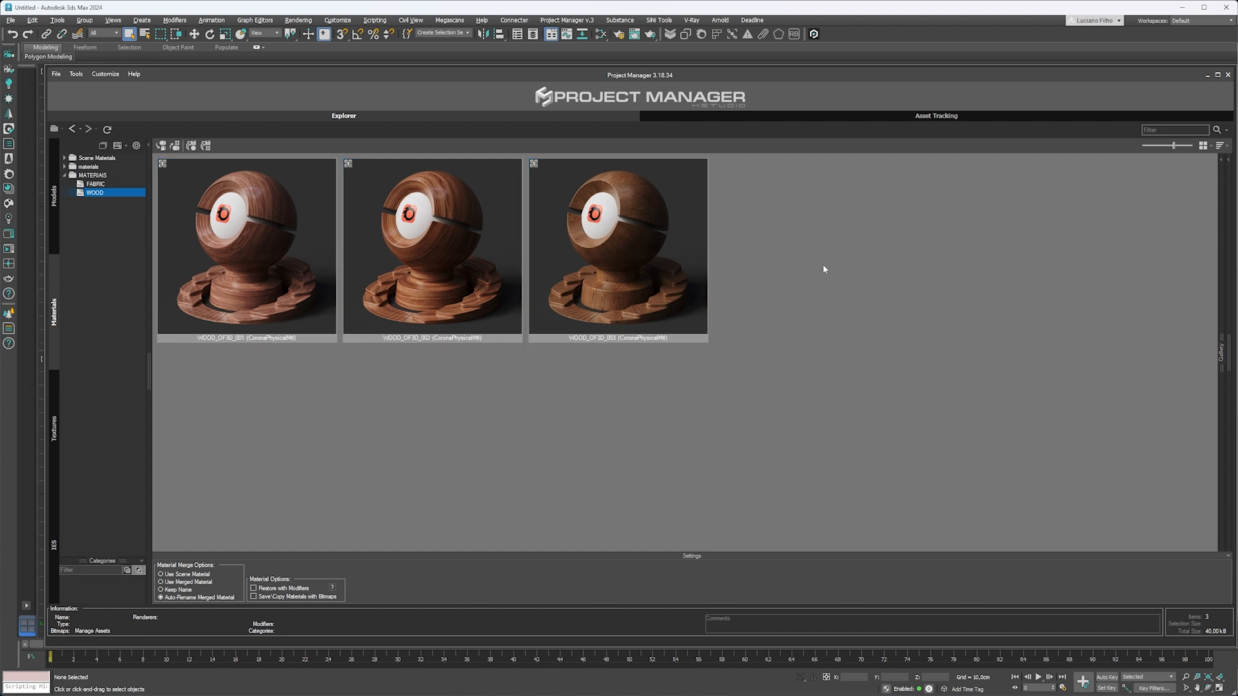
- Select the three materials in the FABRIC library and open their thumbnail render settings
left_click(95, 184)
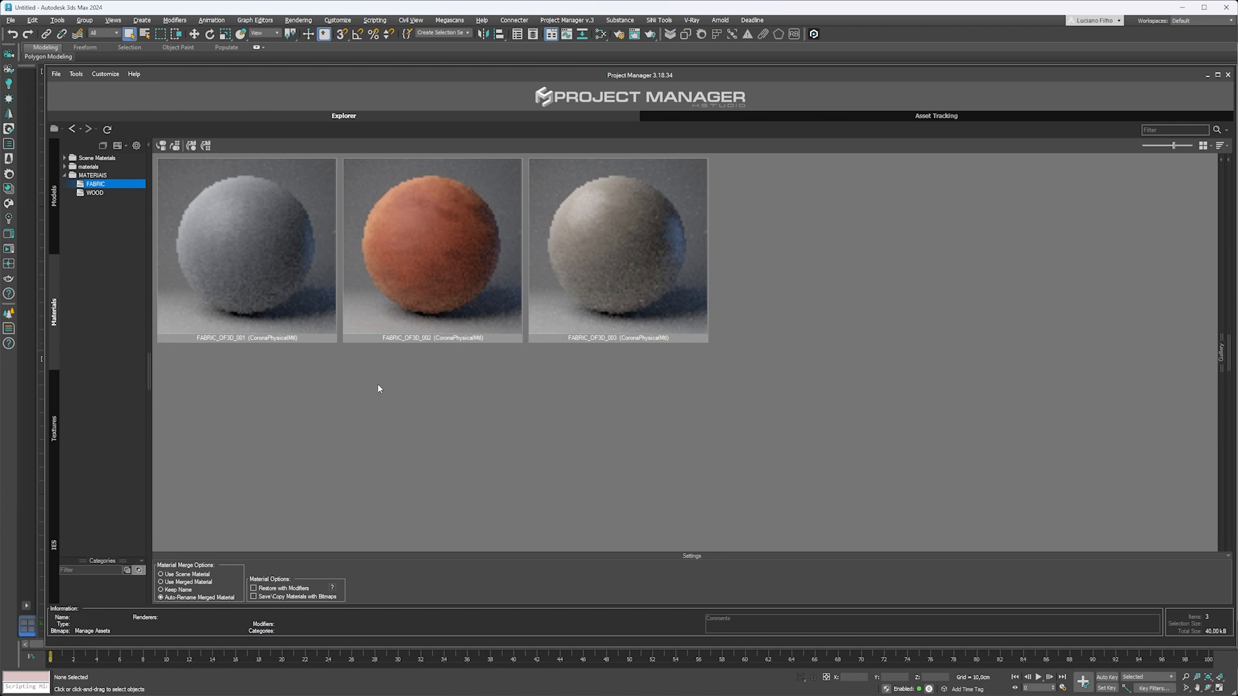
left_click_drag(269, 381, 651, 303)
right_click(398, 273)
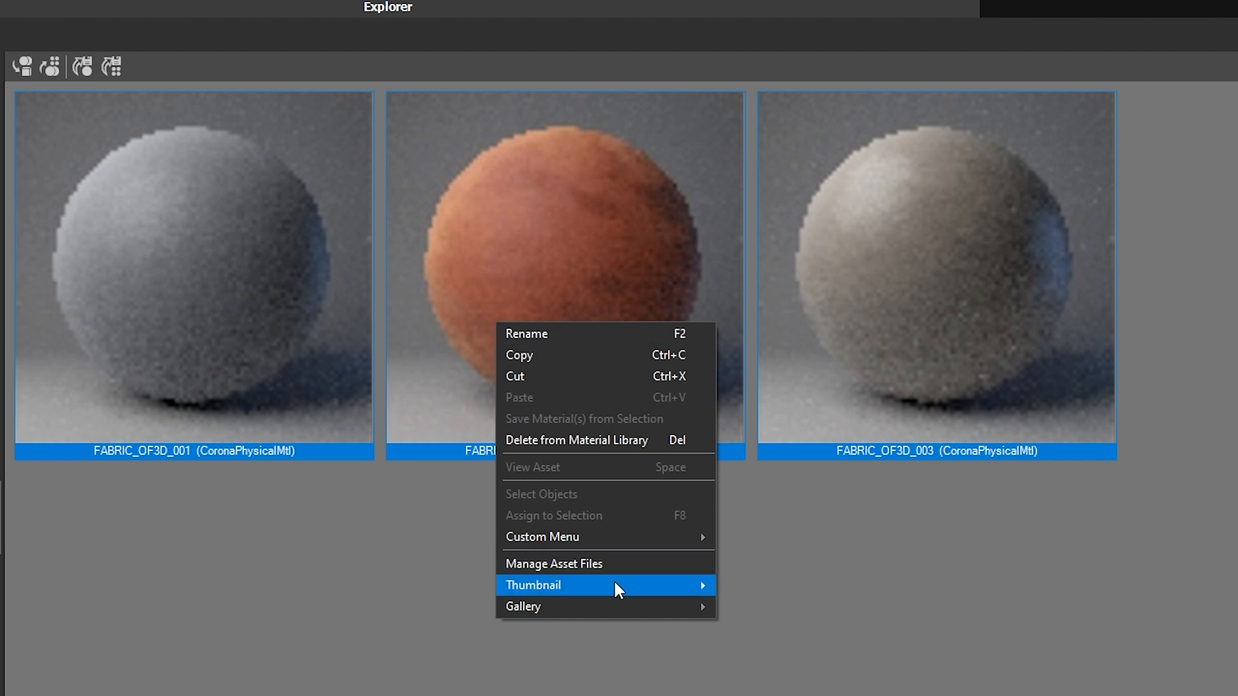
mouse_move(625, 589)
left_click(829, 636)
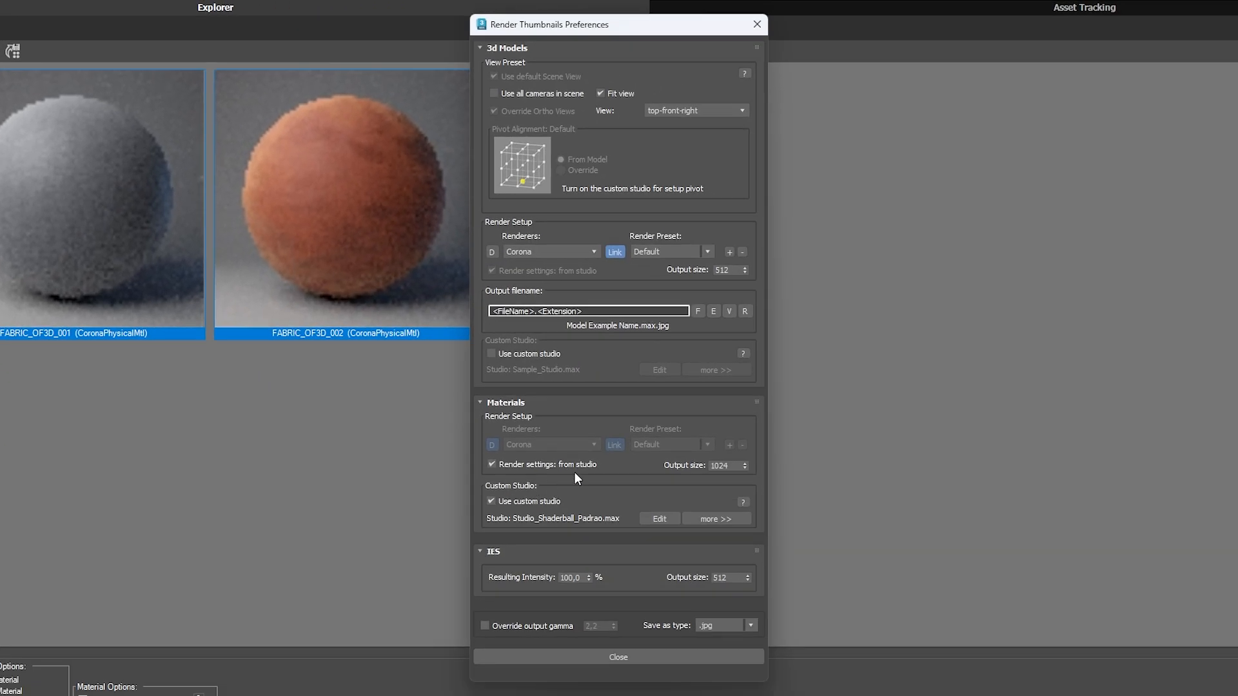
- Add Studio_Shaderball_Tecido.max from the STUDIOS folder as a custom studio for materials
left_click(703, 516)
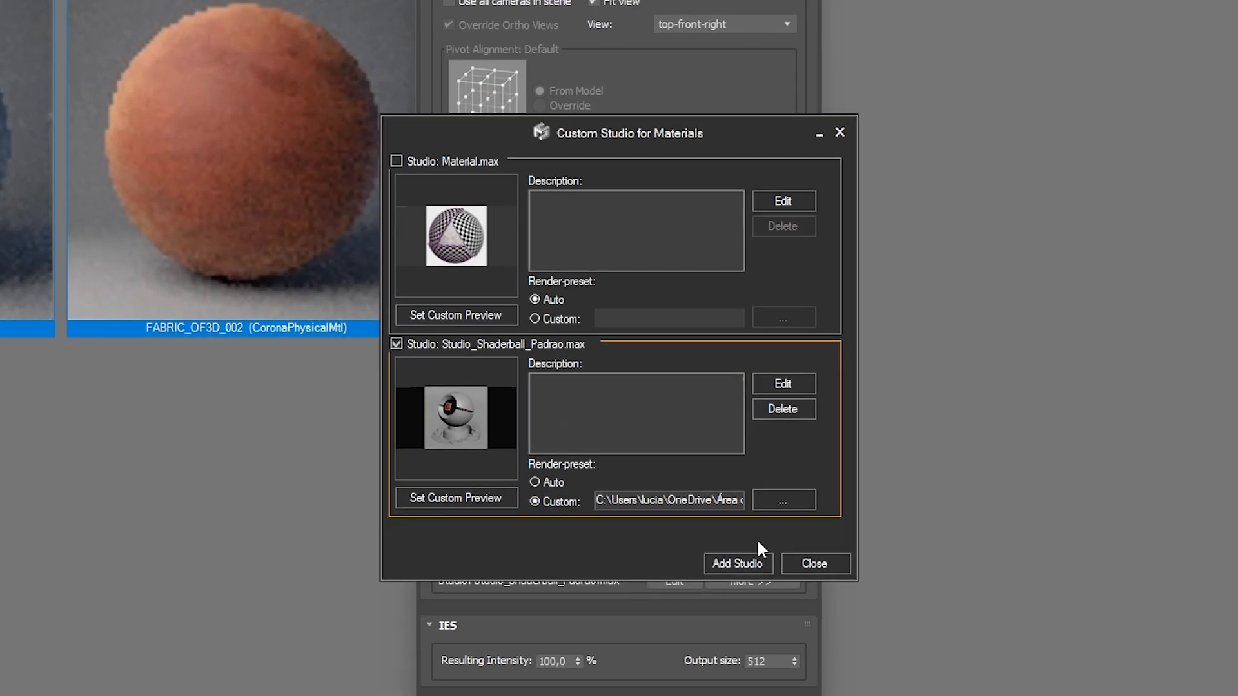
left_click(736, 563)
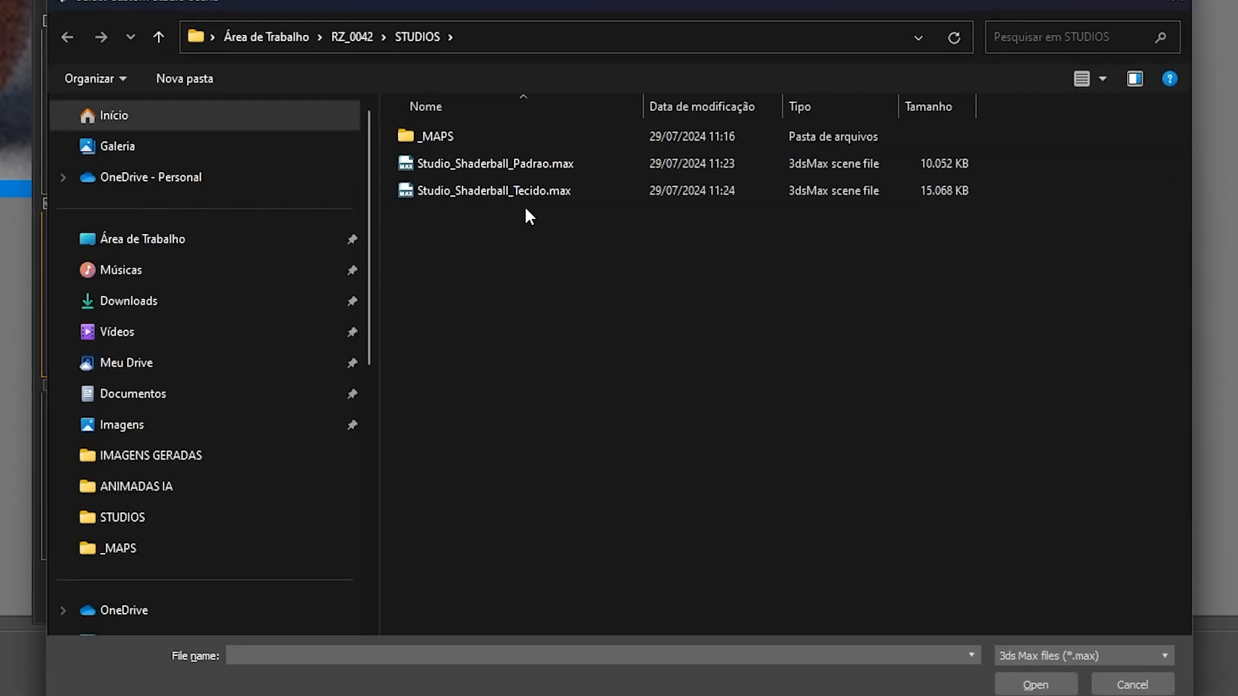
left_click(461, 189)
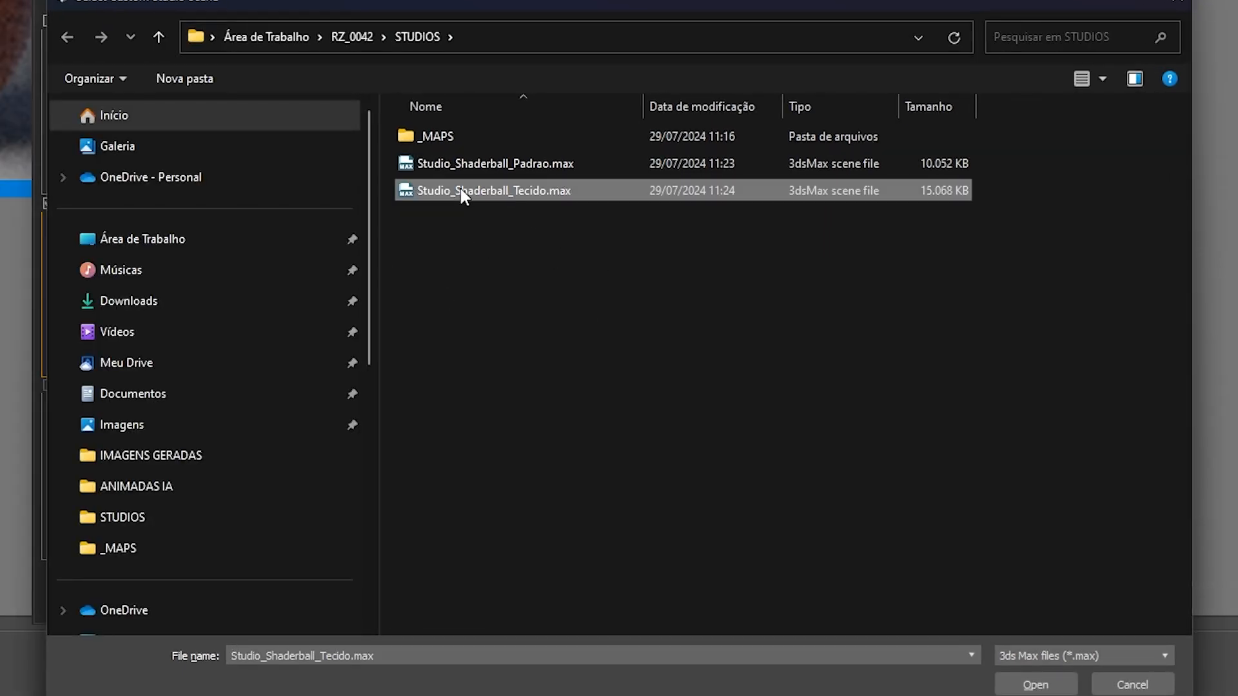
left_click(1035, 685)
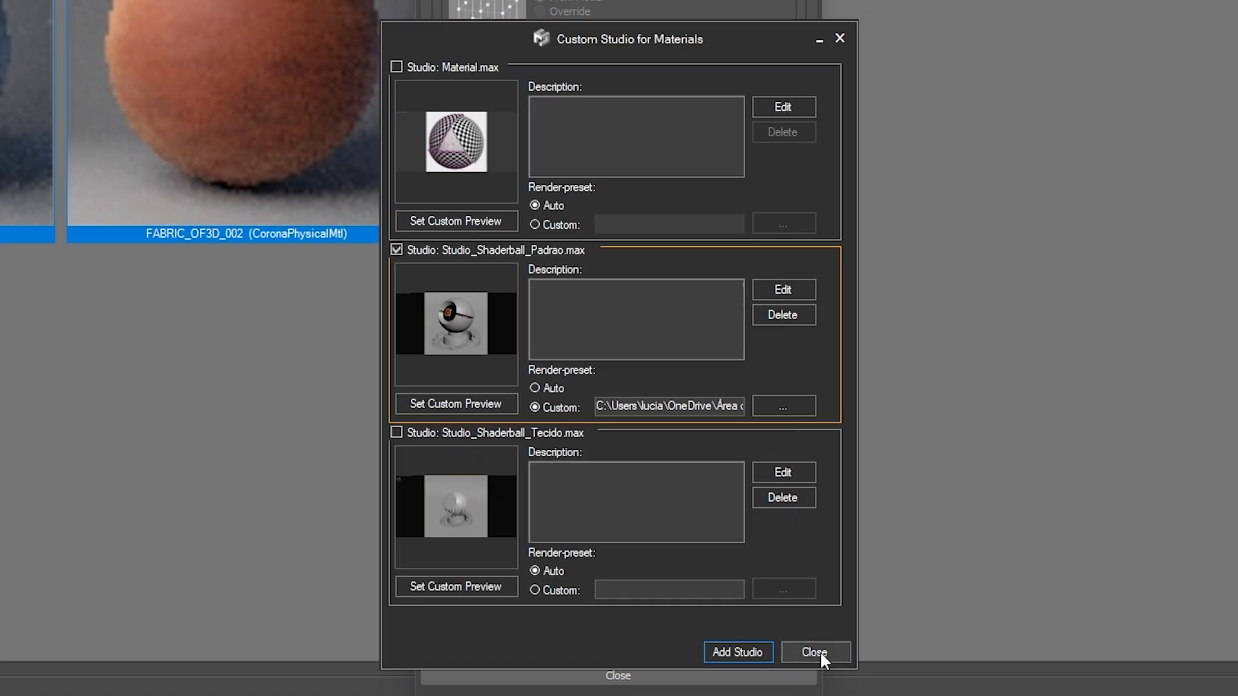
- Give the Tecido studio the custom render preset Studio_Shaderball_Tecido.rps, make it the active materials studio and close the thumbnail preferences
left_click(553, 590)
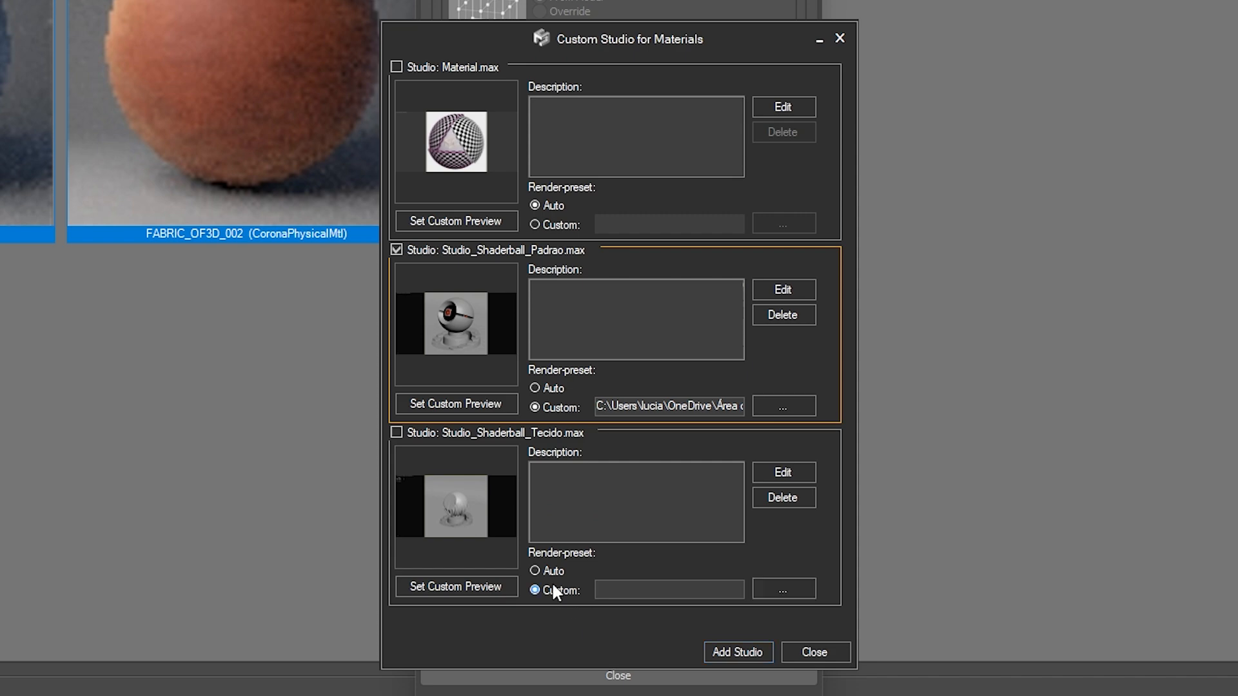
left_click(783, 589)
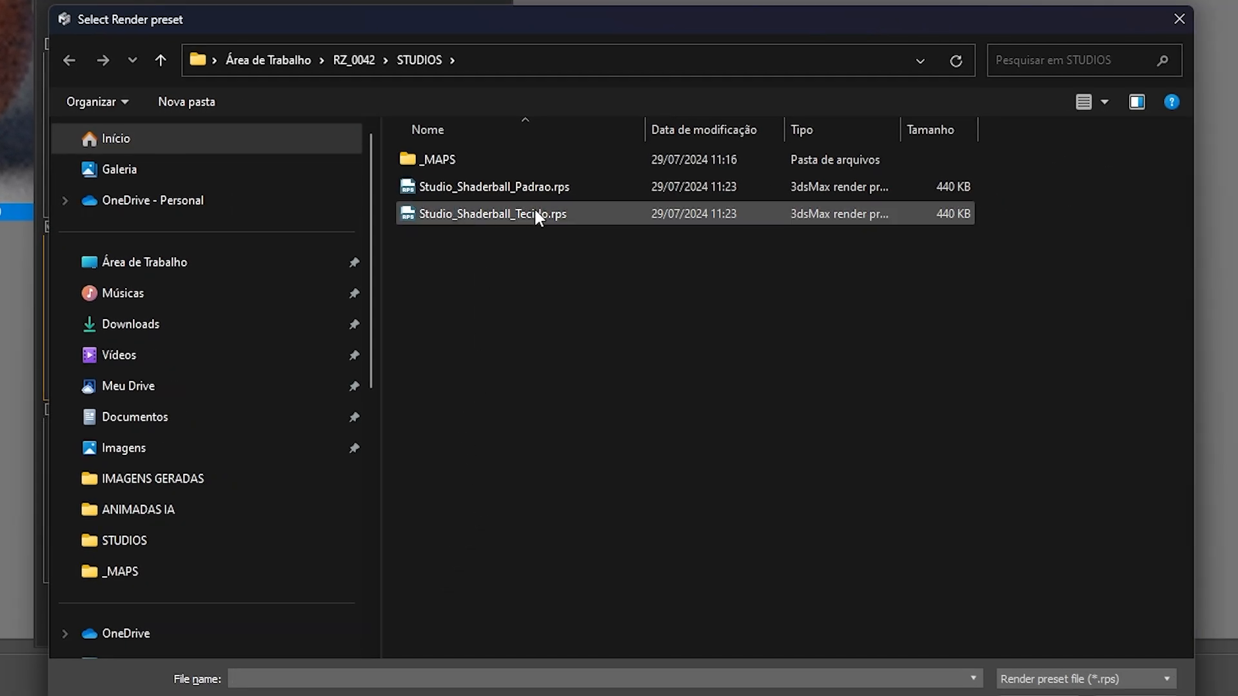
double_click(567, 211)
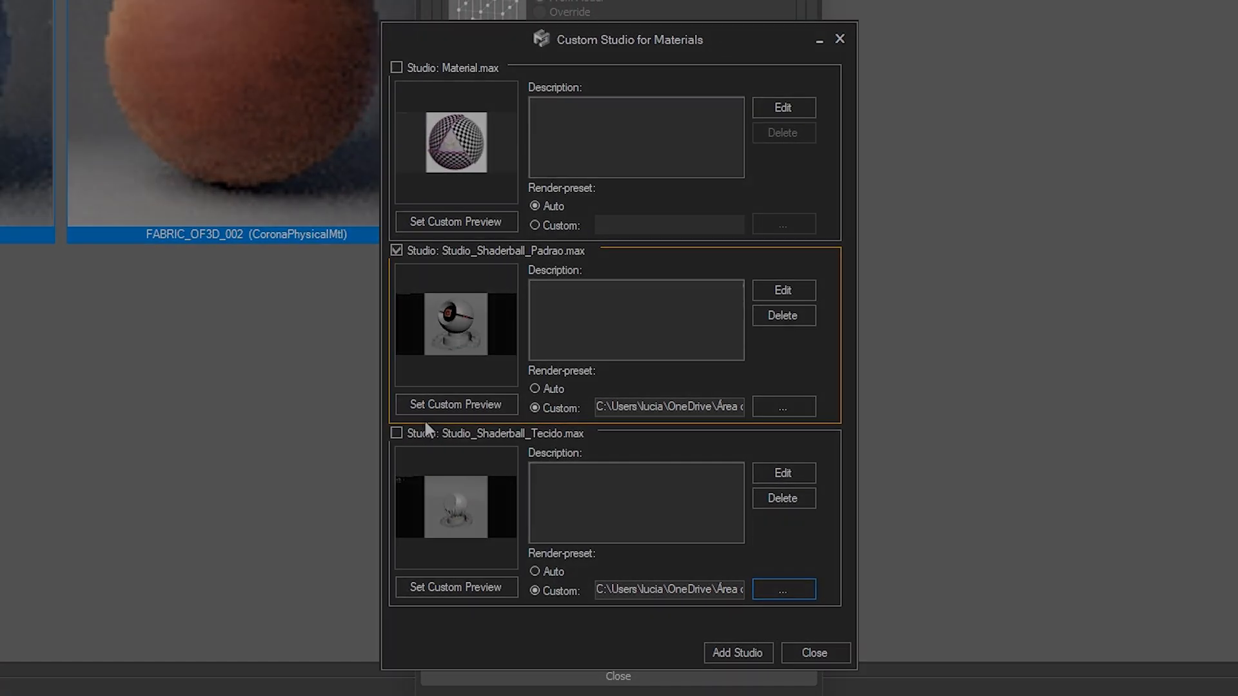
left_click(397, 433)
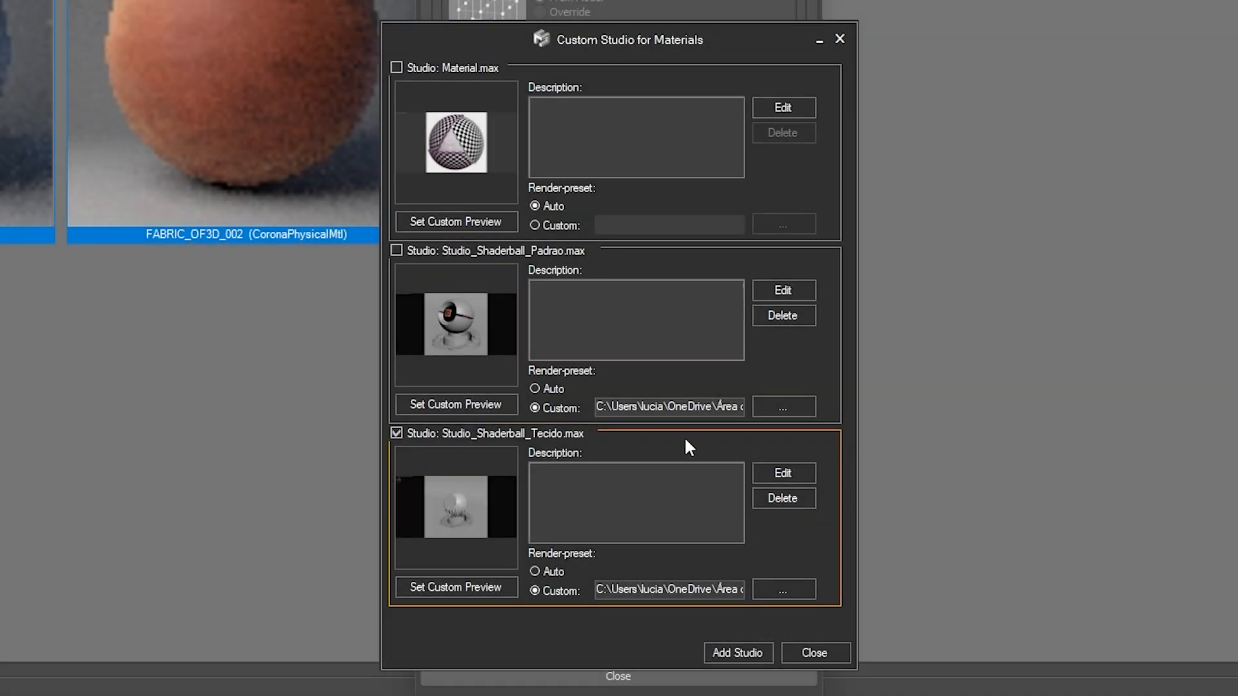
left_click(814, 654)
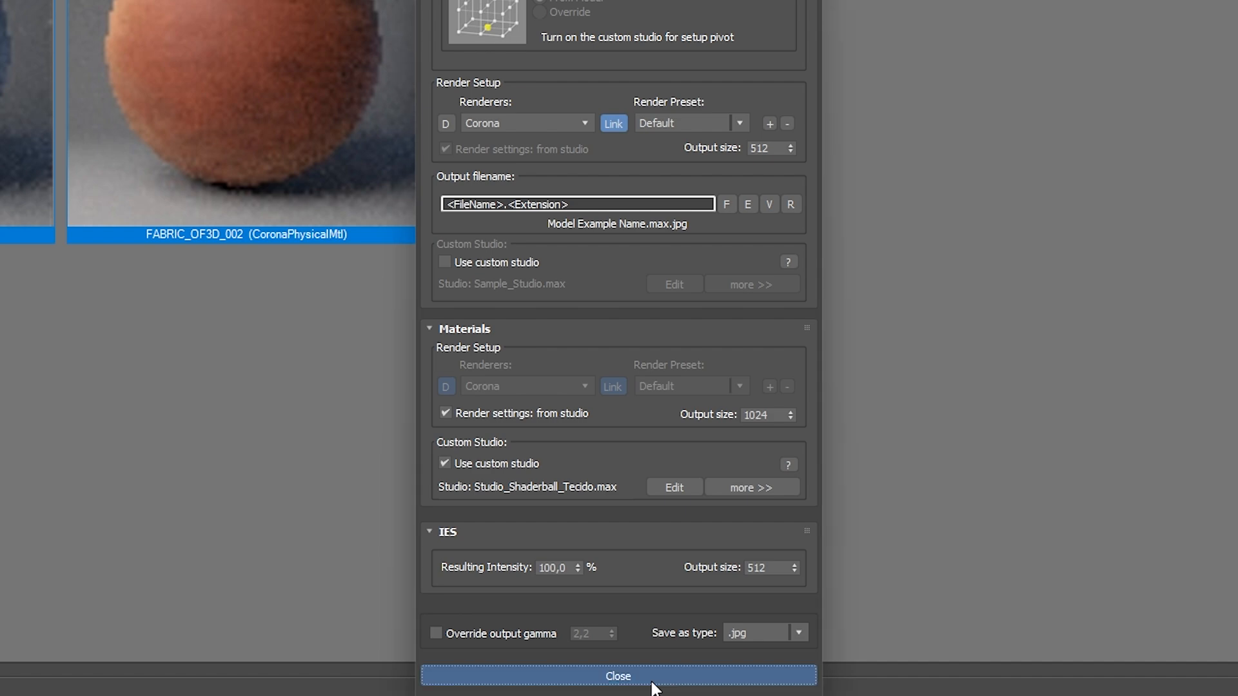
left_click(618, 677)
- Render new thumbnails for all three FABRIC materials with the fabric shader ball studio and clear the selection
left_click_drag(751, 383, 245, 292)
right_click(245, 292)
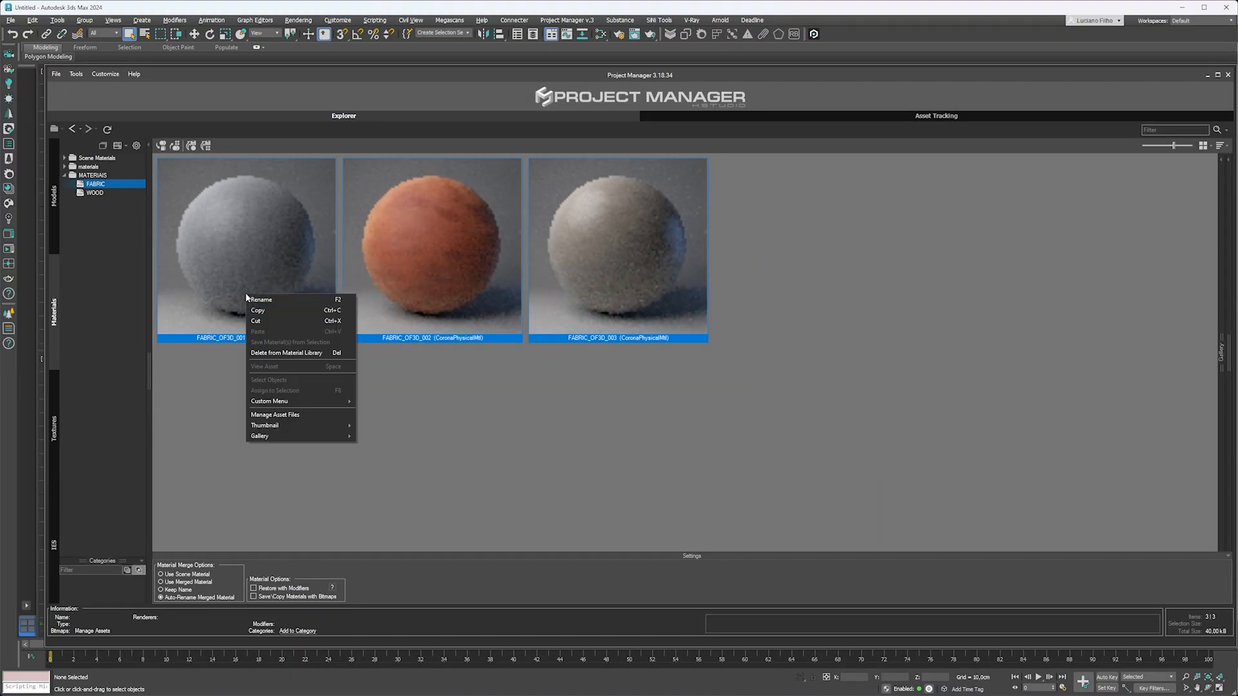
mouse_move(321, 431)
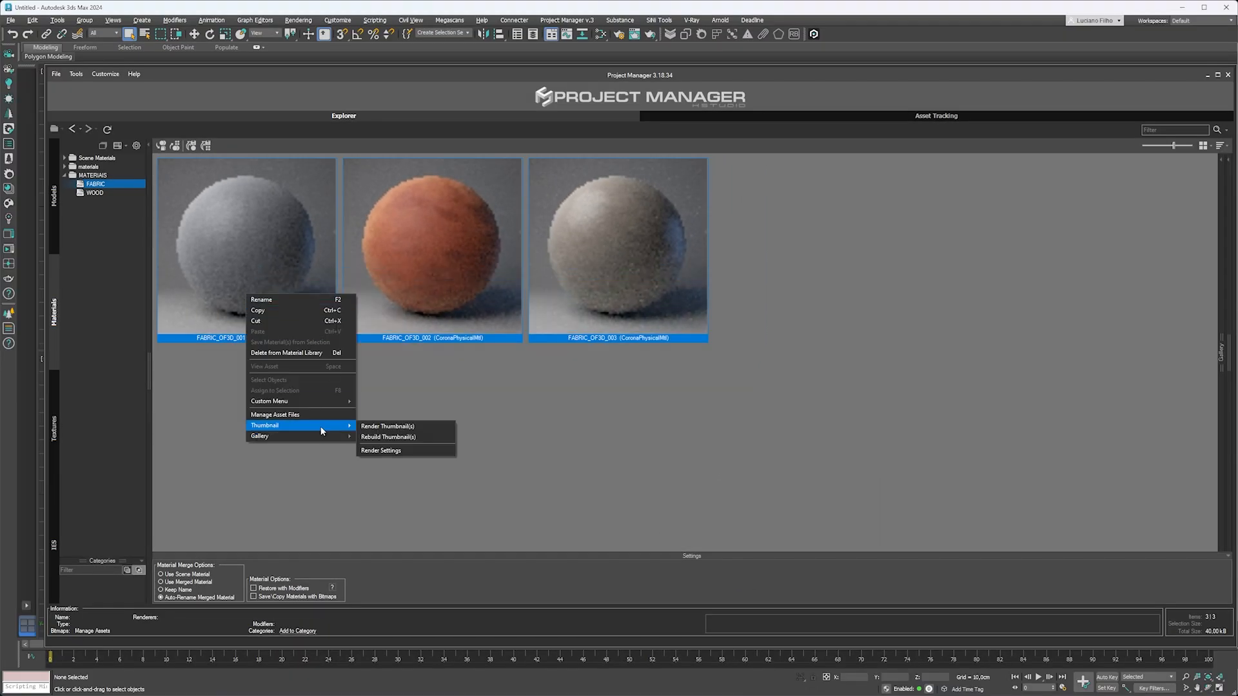
left_click(378, 423)
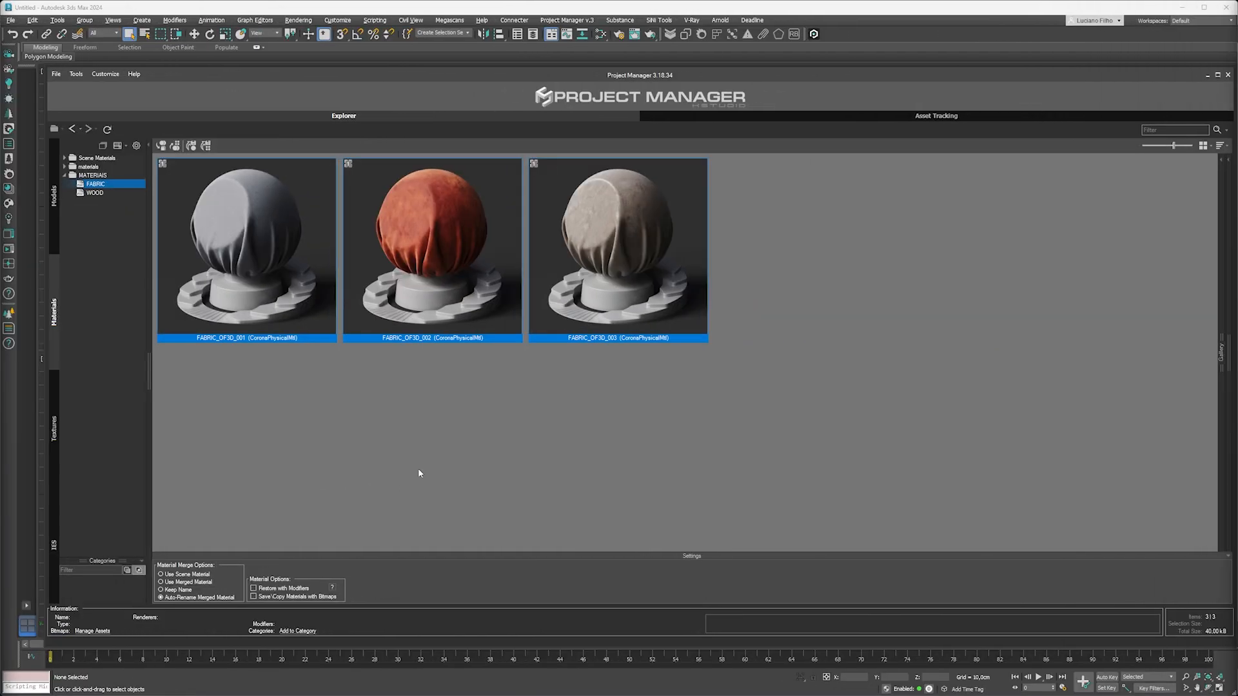
left_click_drag(223, 387, 621, 207)
left_click(662, 376)
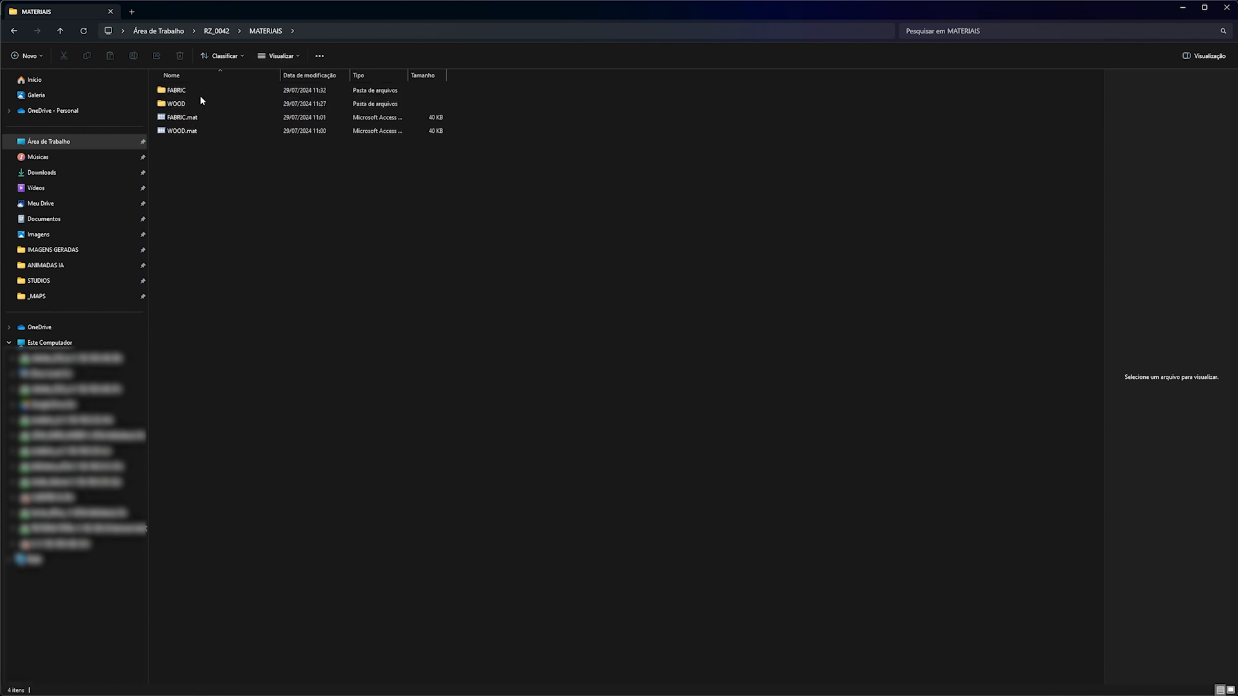
- Compare the .mat files in the MATERIAIS folder in File Explorer with the FABRIC and WOOD libraries in Project Manager
left_click(192, 119)
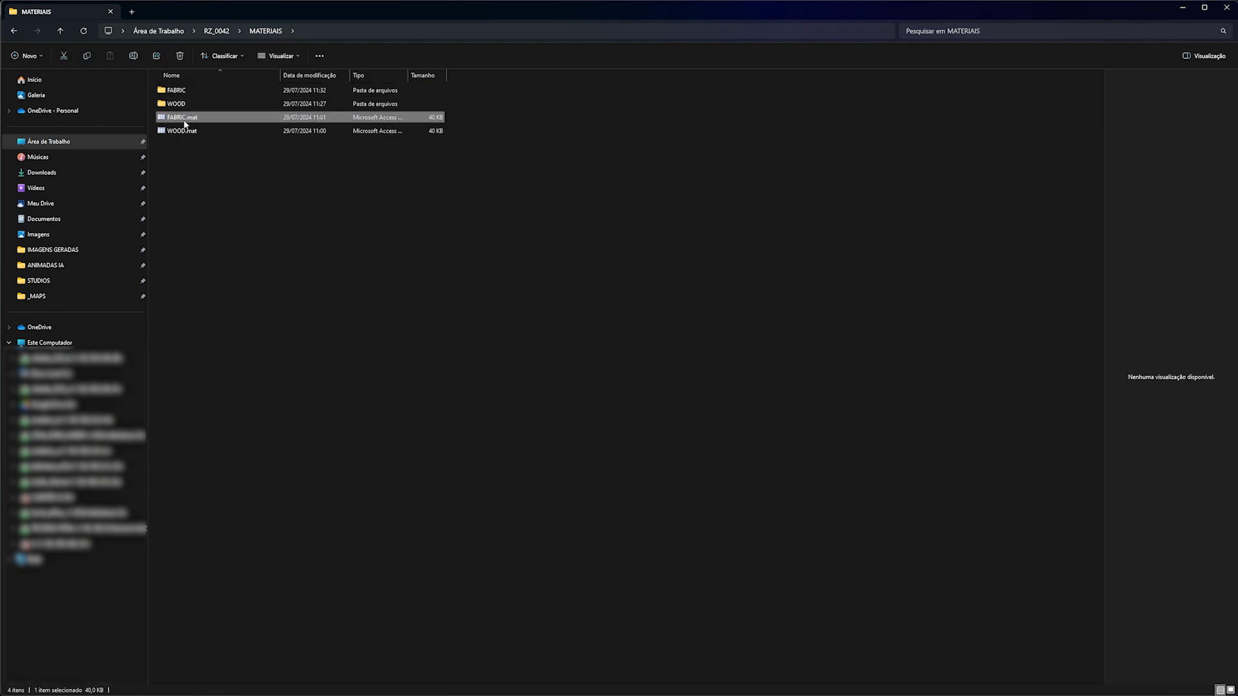
key("alt+Tab")
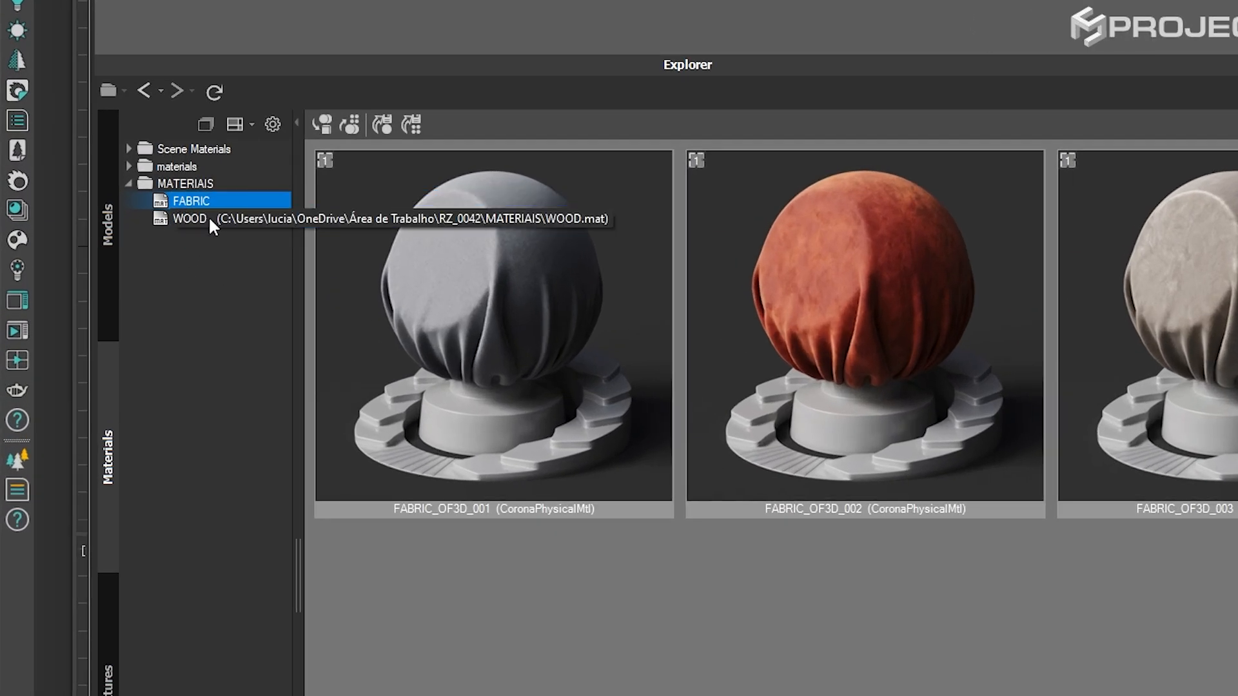
key("alt+Tab")
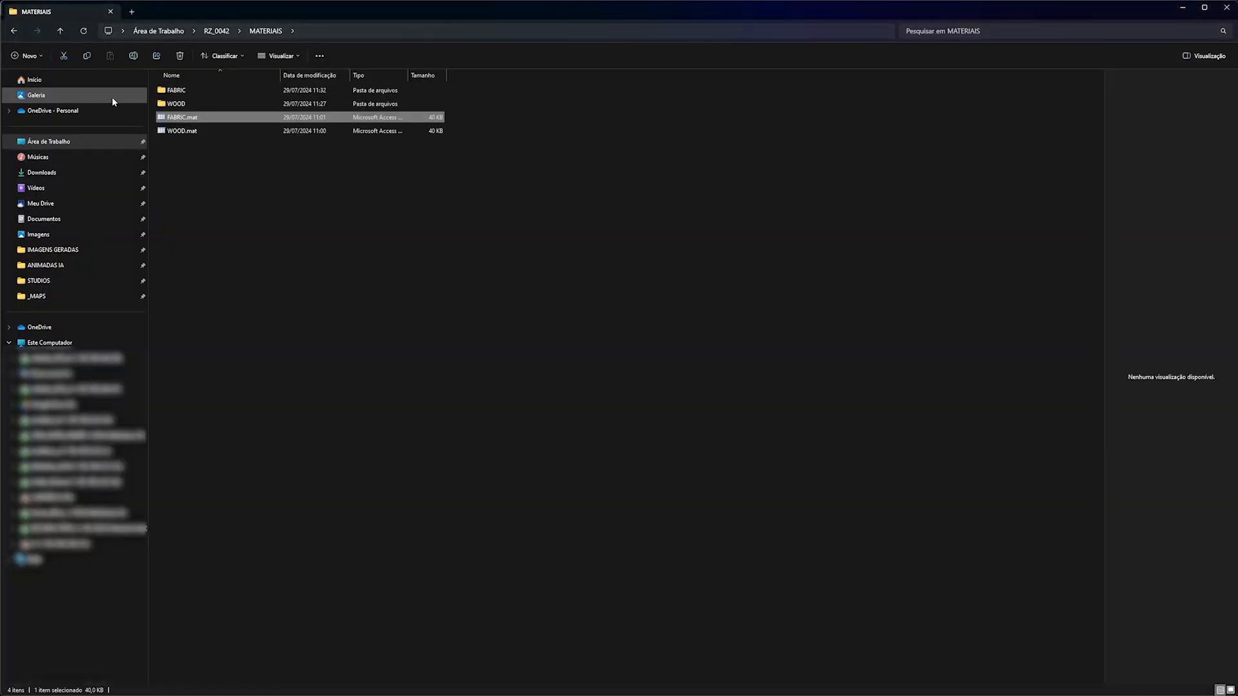
- Compare the FABRIC and WOOD texture folders with their matching .mat files in the MATERIAIS folder
left_click(187, 88)
left_click(193, 117)
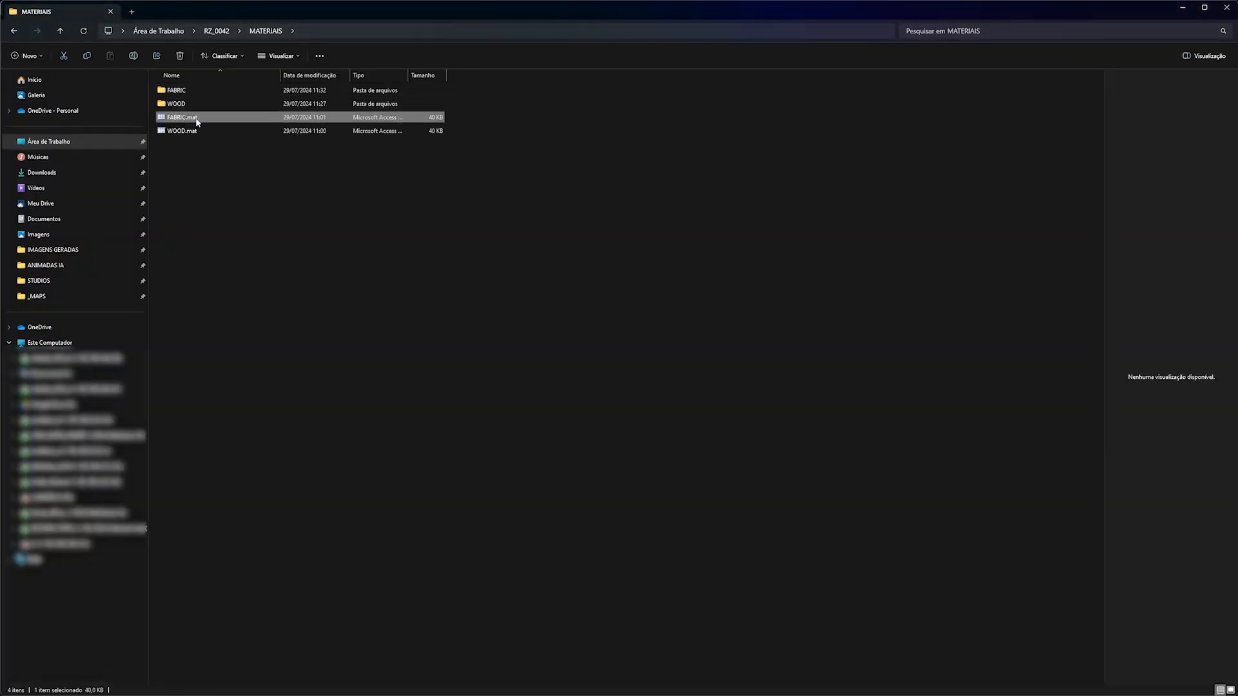
left_click(178, 107)
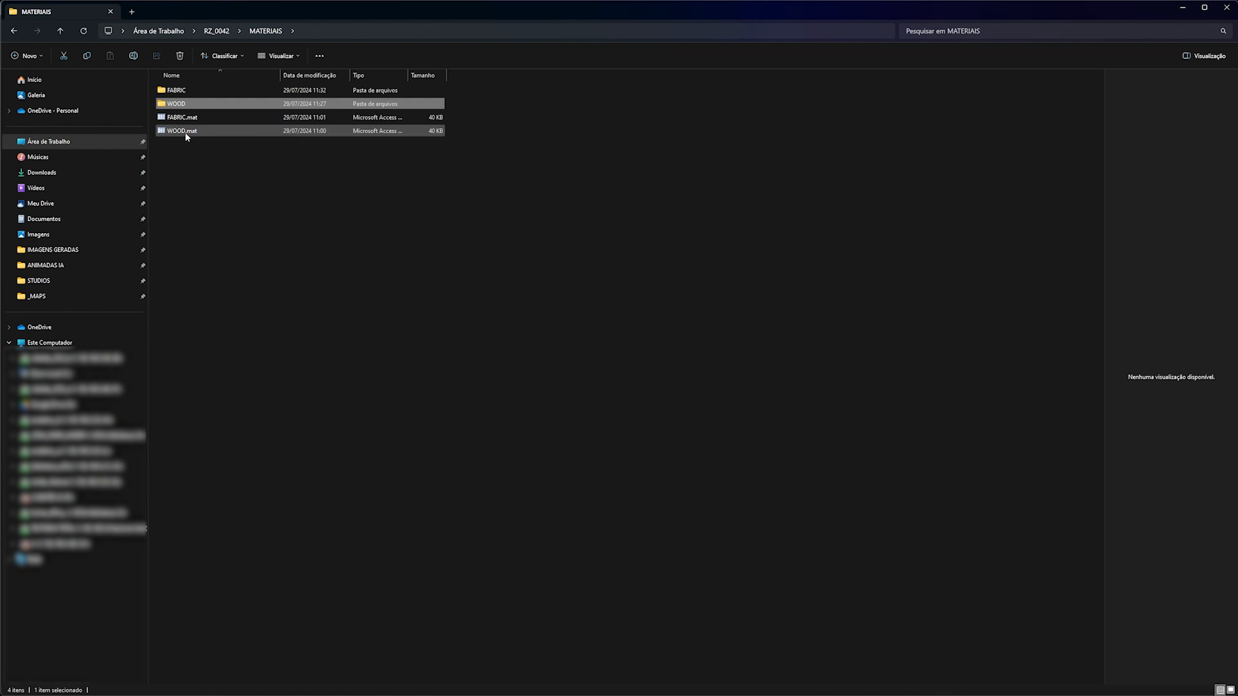
left_click(184, 132)
left_click(221, 201)
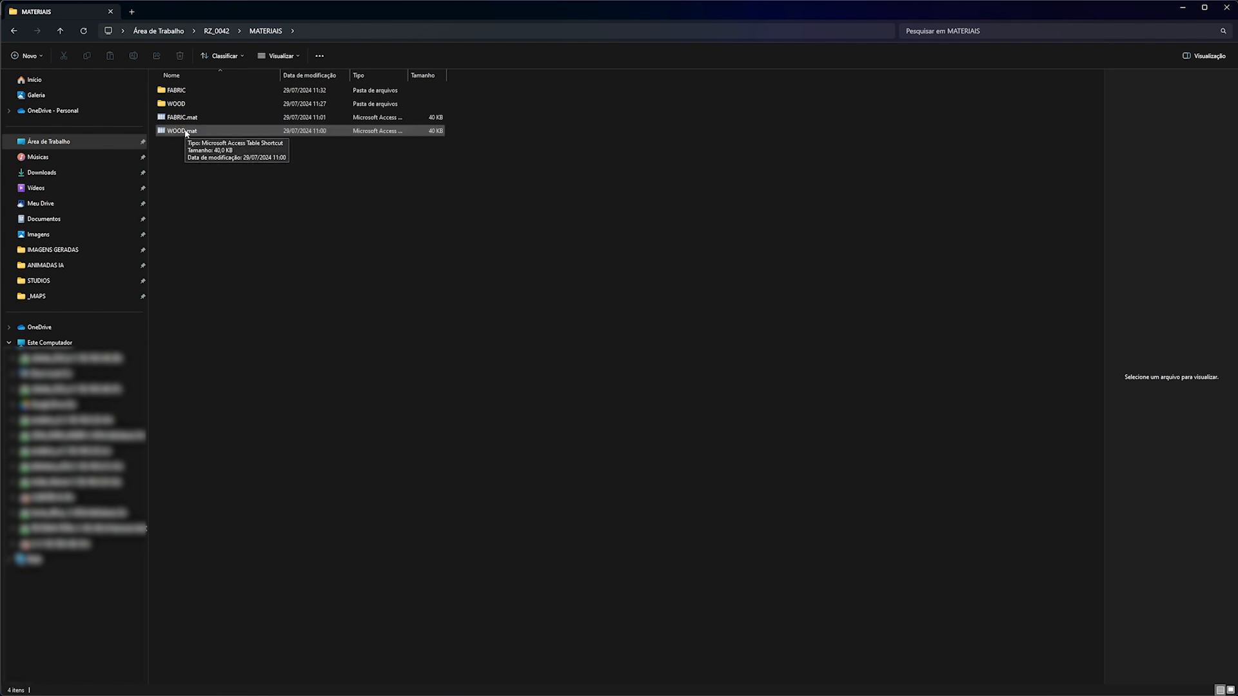
- Open the WOOD folder inside MATERIAIS and show its contents as large icons
double_click(175, 104)
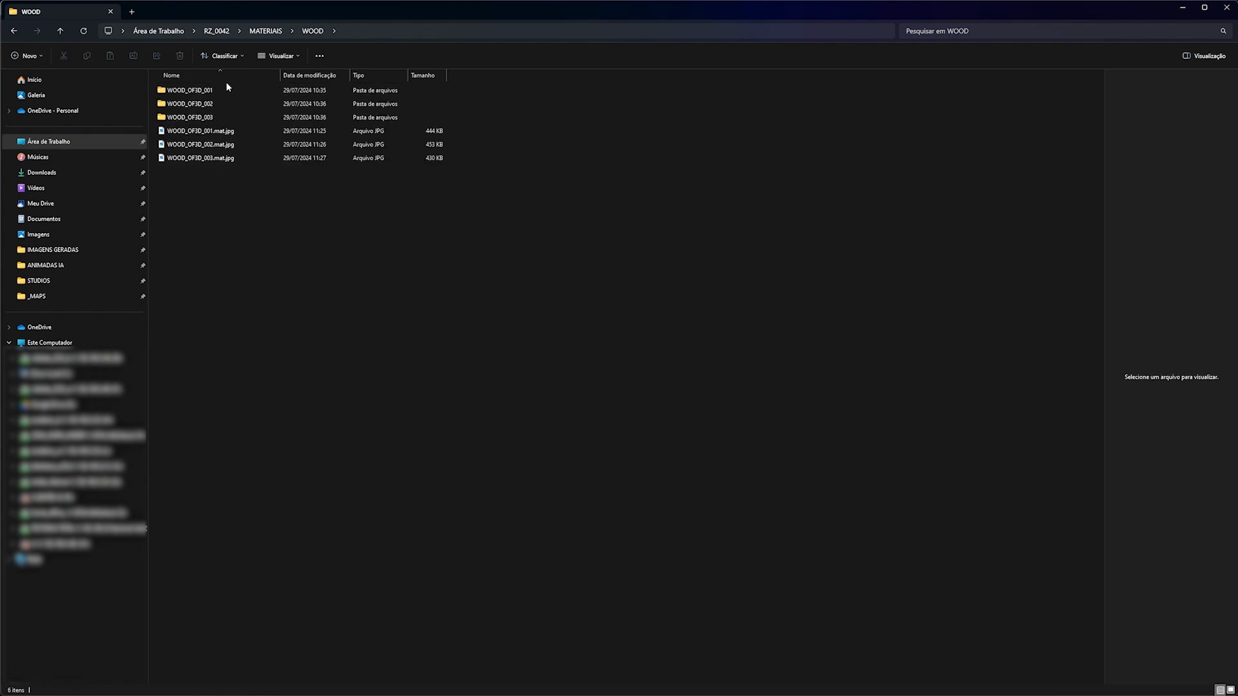
left_click_drag(226, 199, 204, 176)
right_click(215, 187)
mouse_move(277, 196)
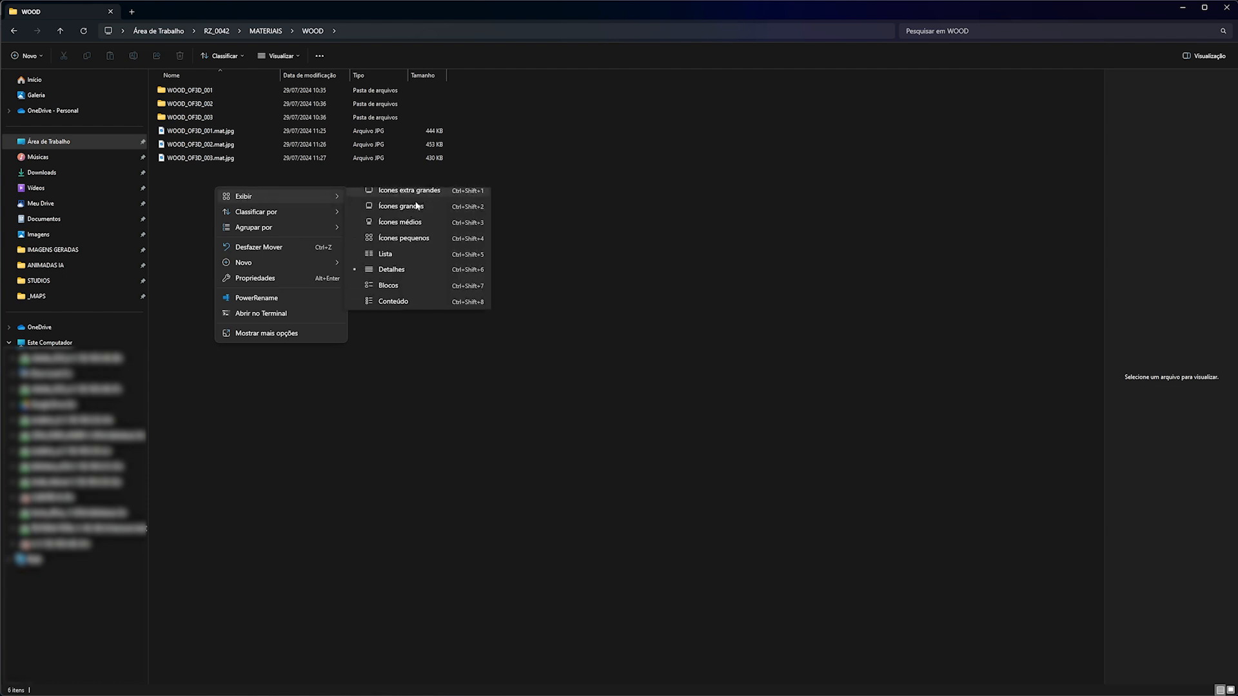
left_click(417, 205)
- Look over the three WOOD .mat.jpg thumbnails and their corresponding texture folders
left_click(642, 176)
left_click(748, 158)
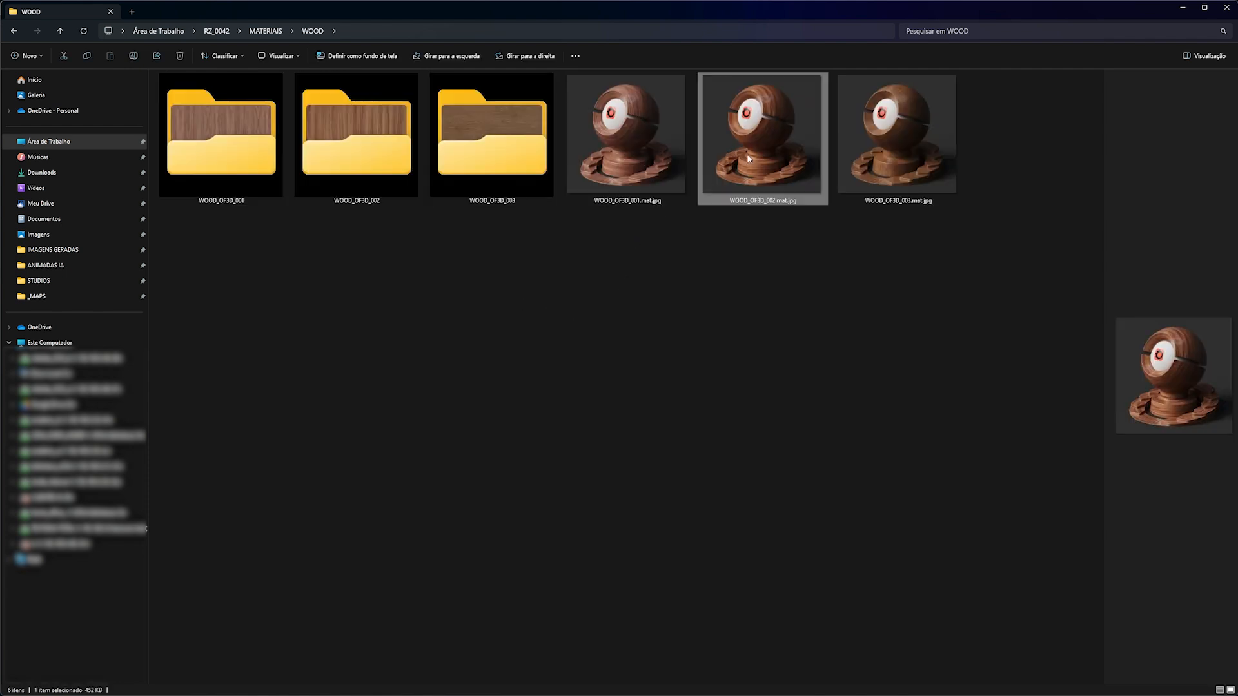
left_click(860, 178)
left_click(222, 190)
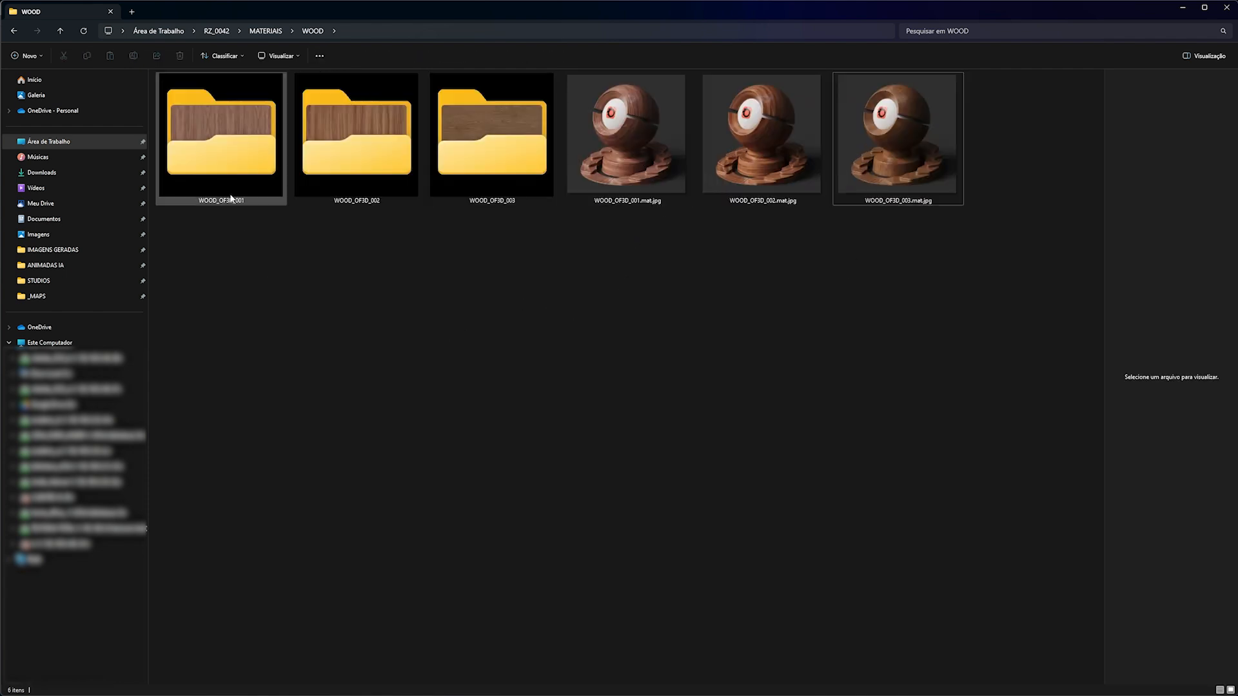
left_click(304, 179)
left_click(535, 180)
- Inspect the texture maps in the WOOD_OF3D_001 folder and return to the WOOD folder
double_click(185, 180)
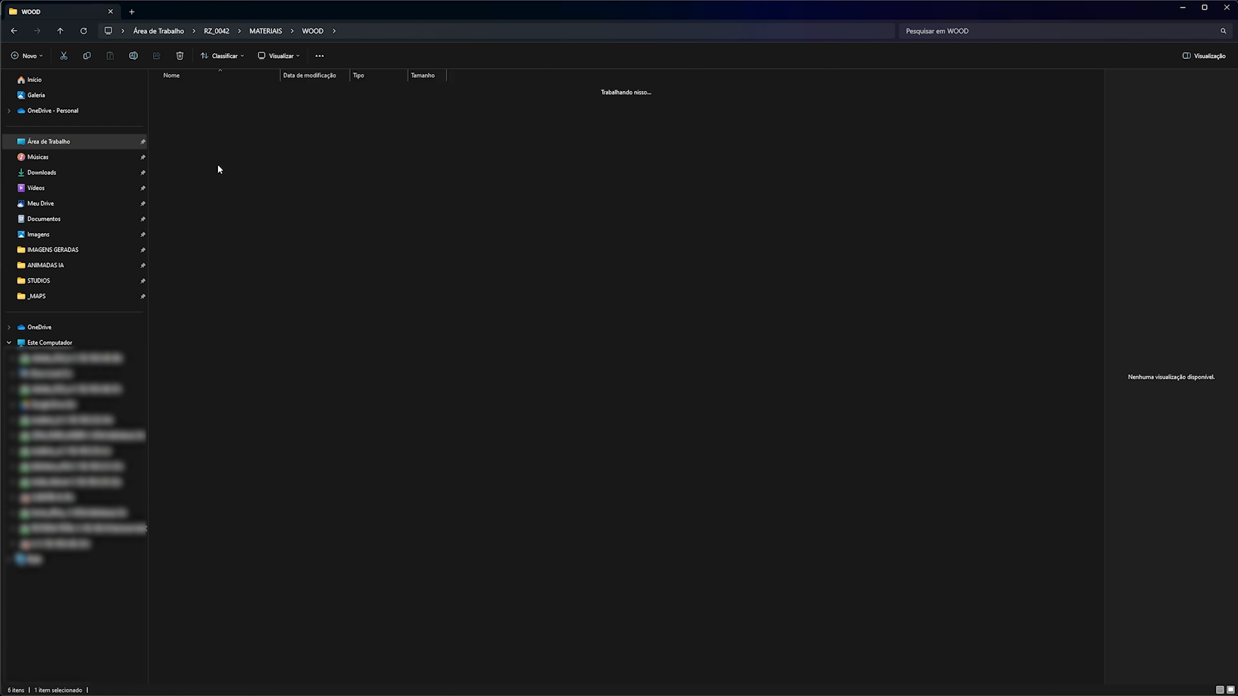
left_click_drag(220, 252, 334, 234)
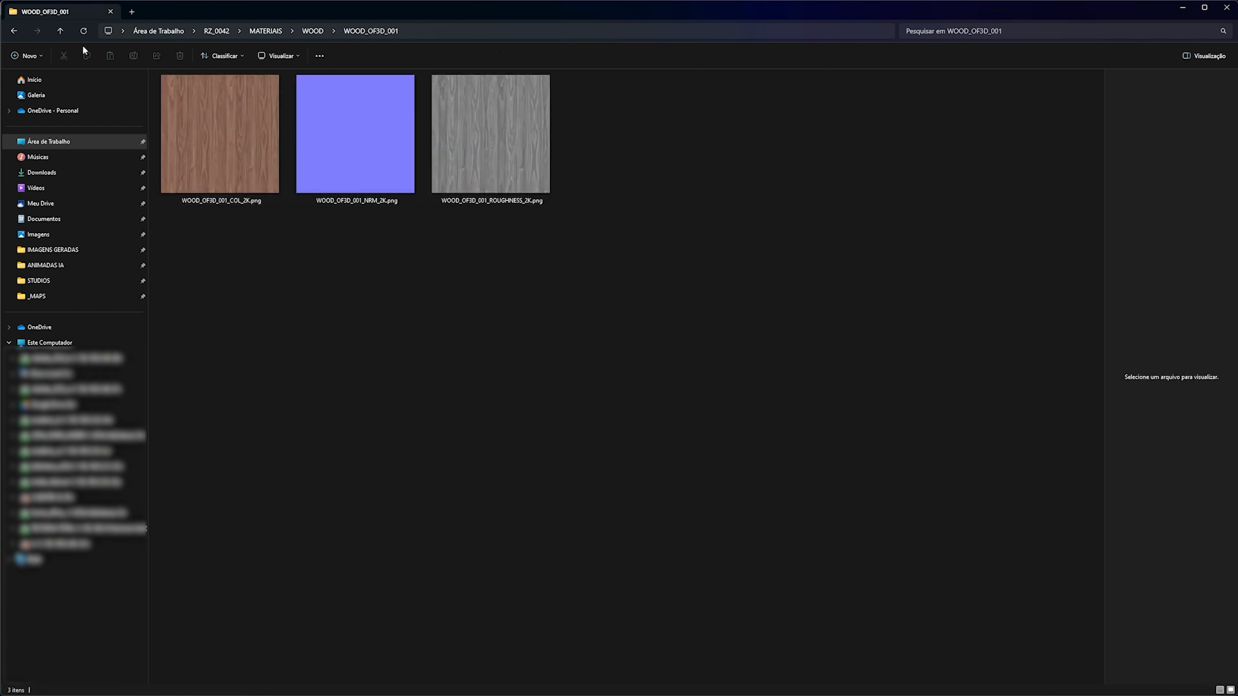
left_click(60, 31)
left_click(418, 267)
left_click_drag(617, 255, 884, 154)
left_click(861, 288)
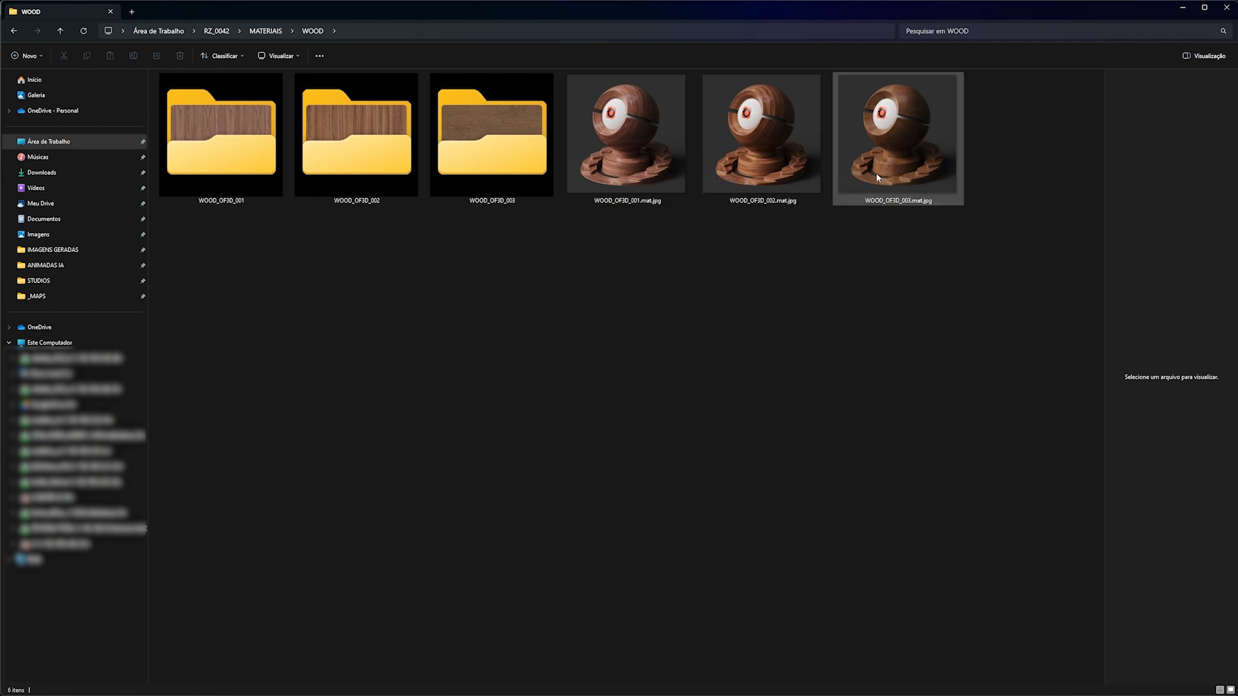
- Widen the file preview area and examine each WOOD .mat.jpg thumbnail at a larger size
left_click(615, 147)
left_click(706, 153)
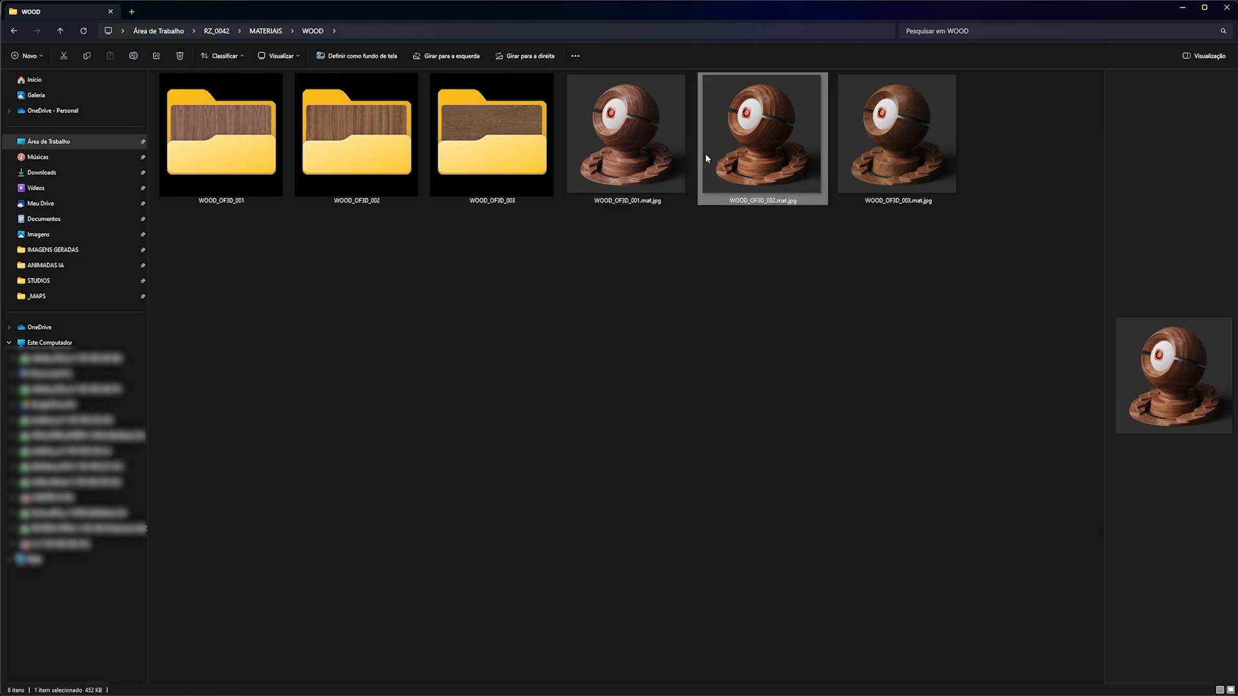
left_click(887, 173)
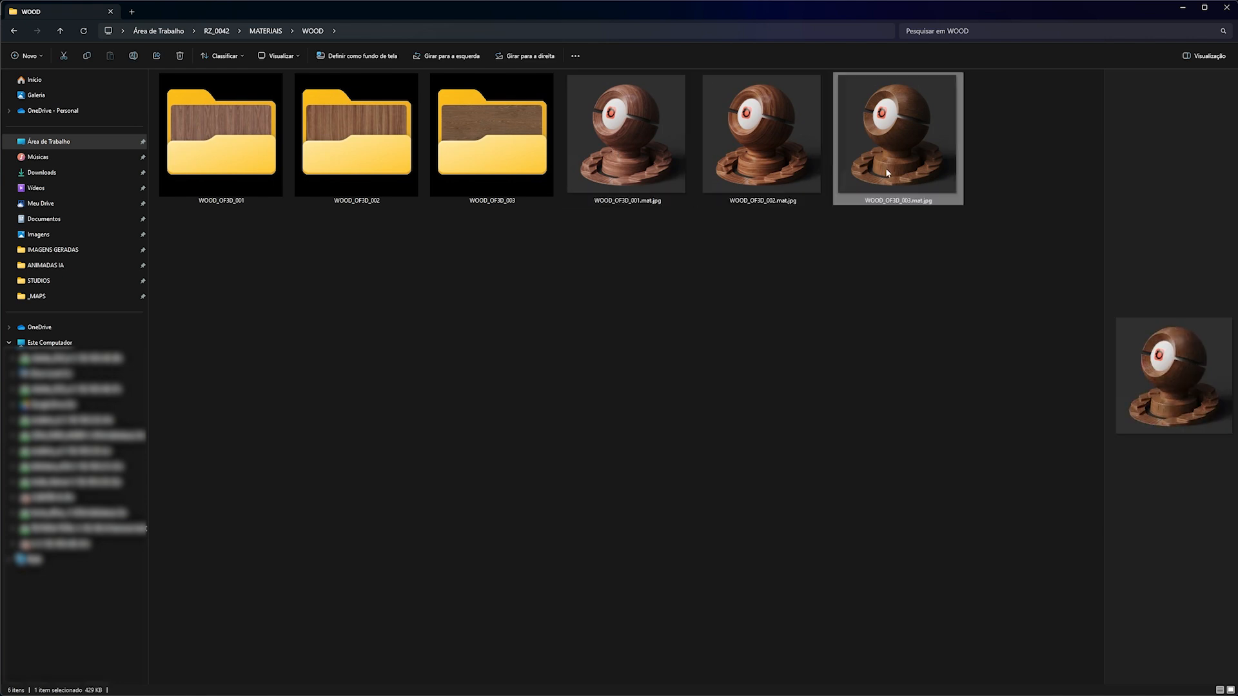
left_click(1104, 246)
left_click_drag(1105, 245, 883, 274)
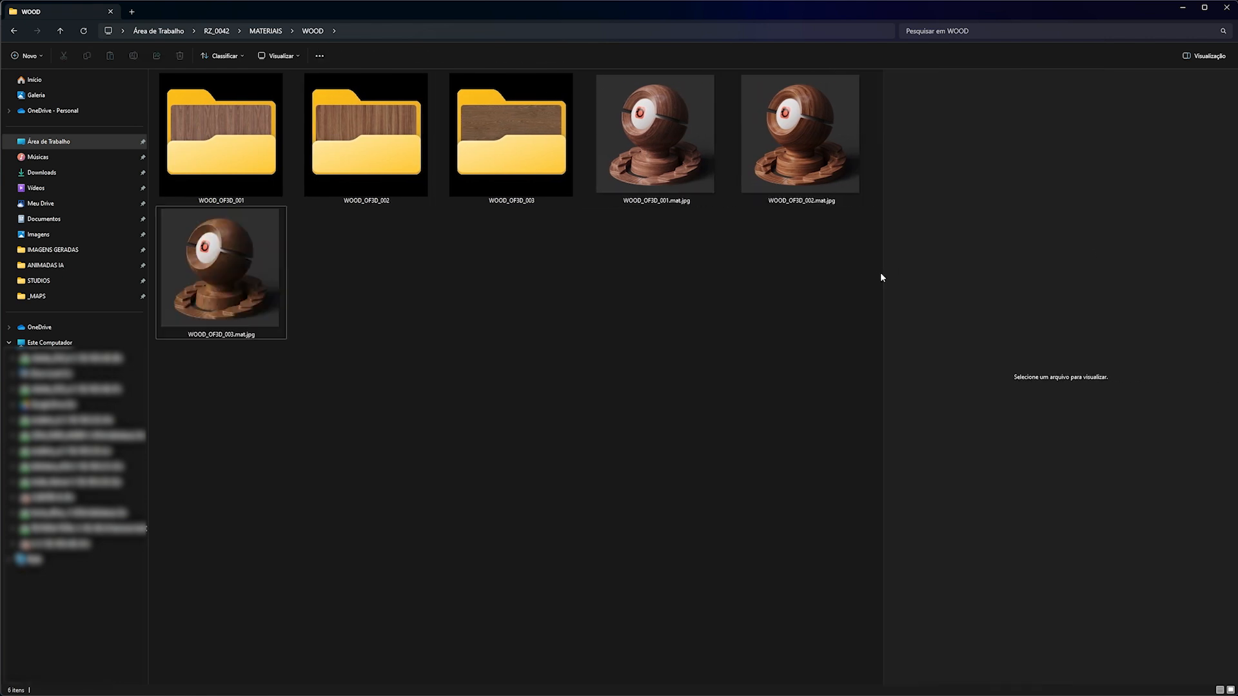
left_click(686, 169)
left_click(762, 177)
left_click(221, 256)
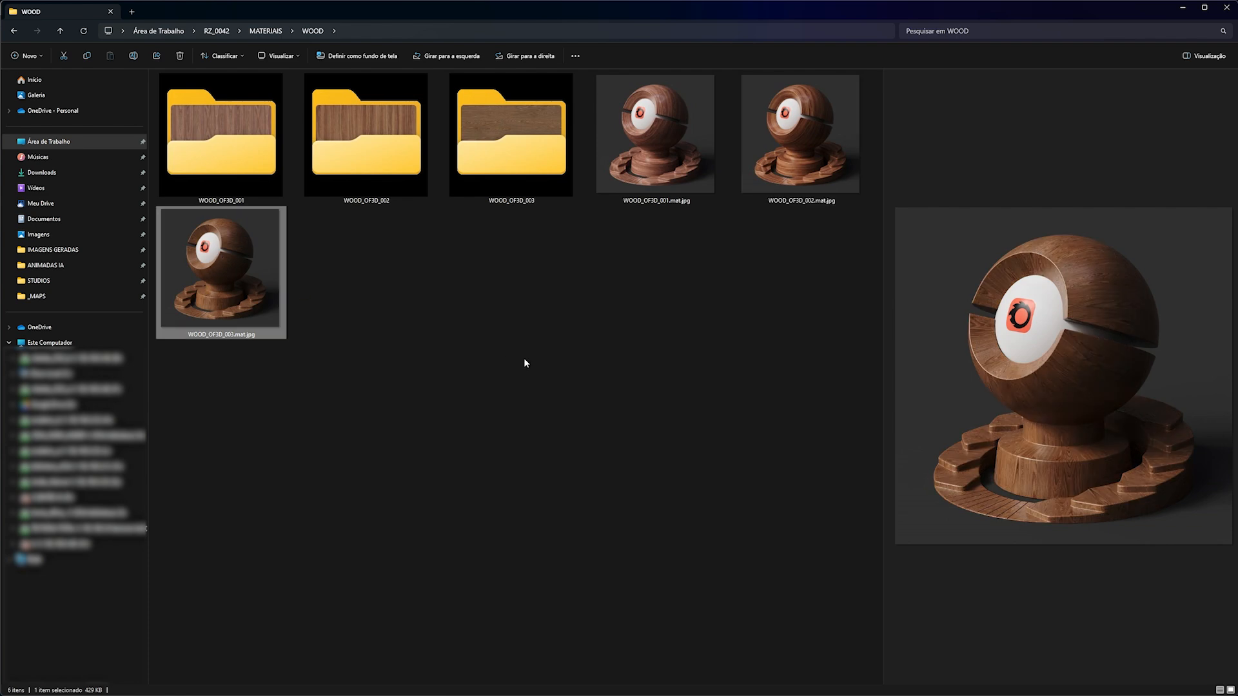
left_click(548, 345)
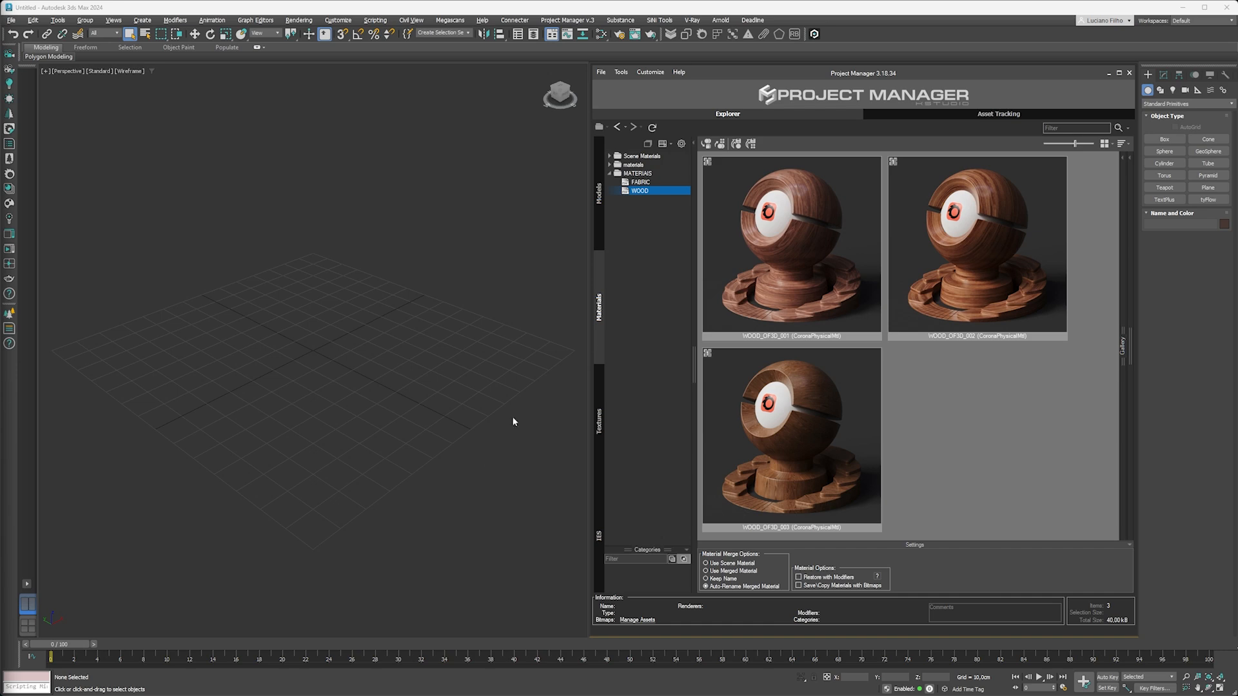
- Switch to 3ds Max, set the perspective viewport to shaded display and create a box about 68 × 109 × 109 cm
left_click(289, 410)
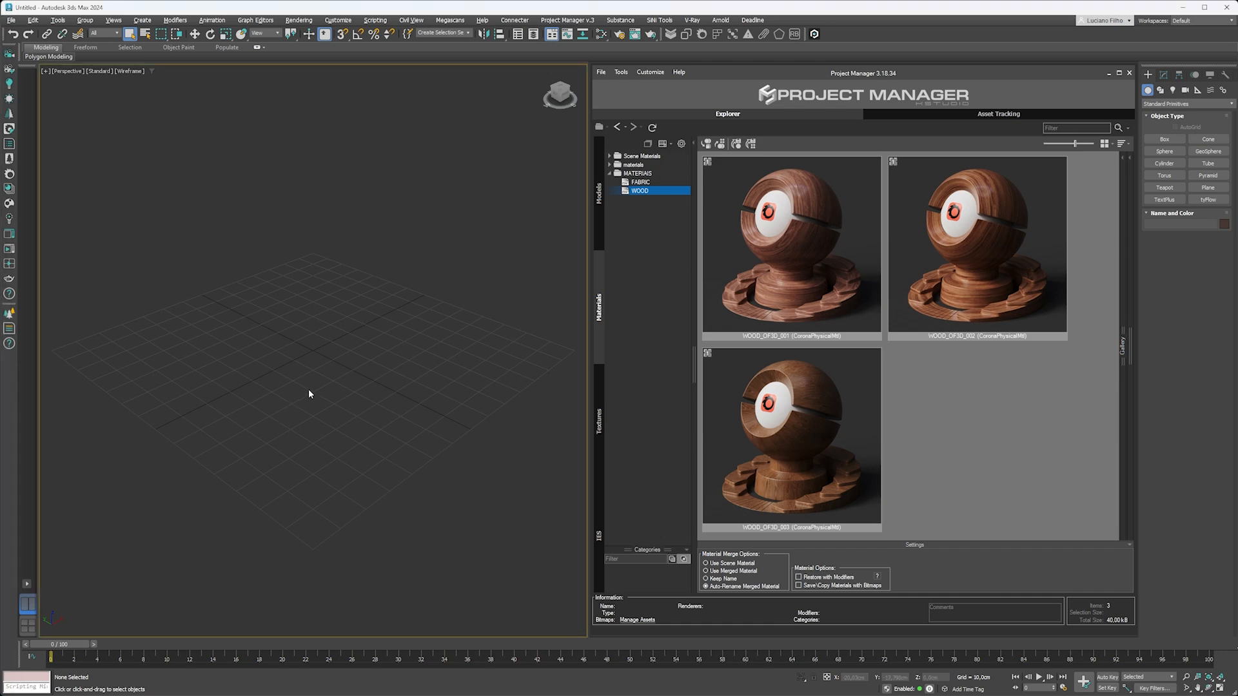
key("F3")
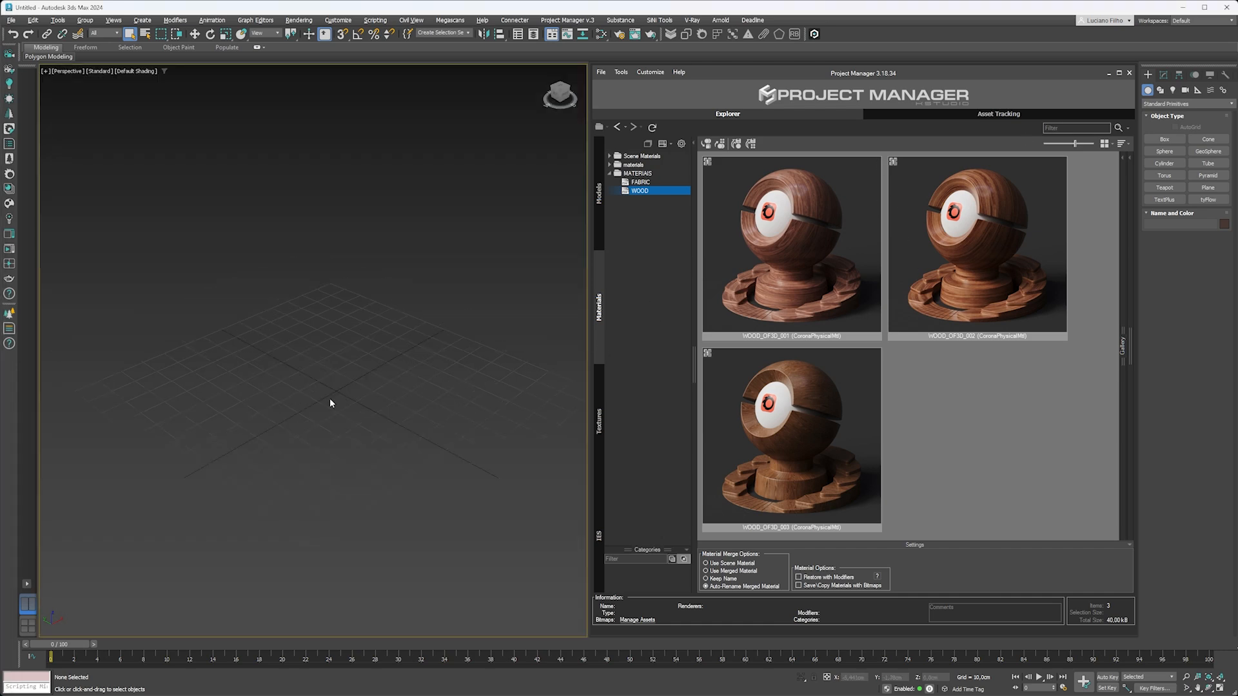
scroll(348, 381, "down", 3)
left_click(1164, 140)
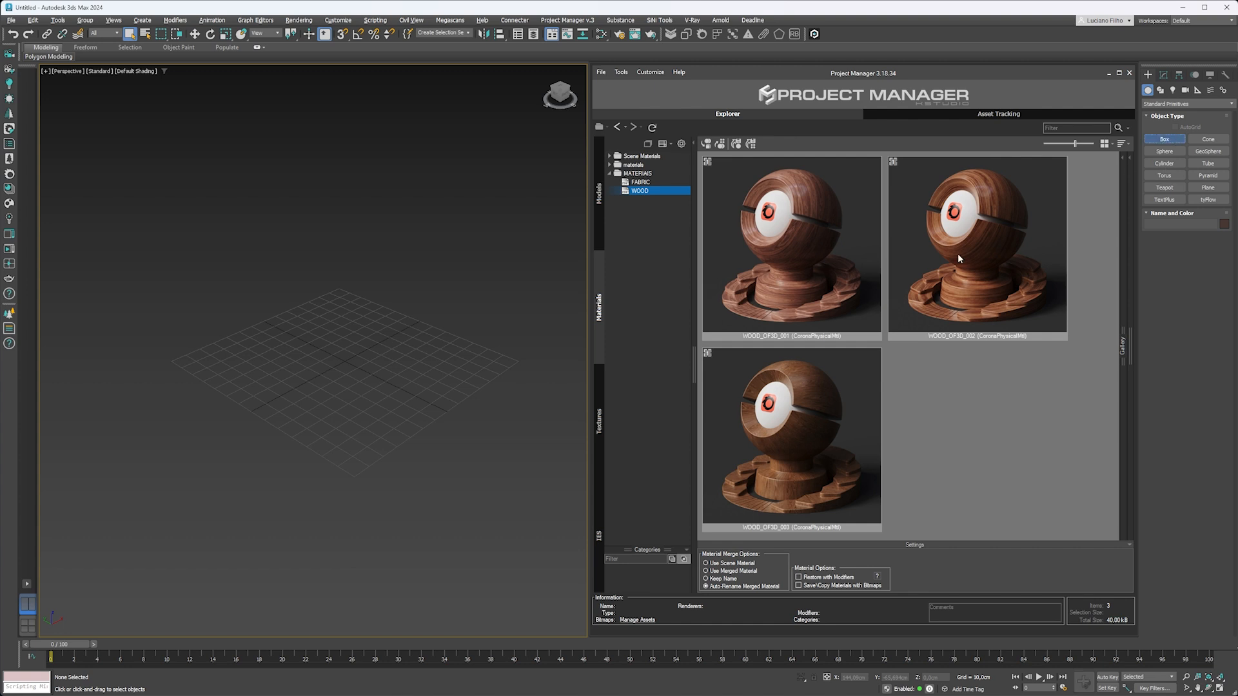
left_click_drag(410, 262, 389, 352)
left_click(450, 325)
middle_click_drag(450, 325, 414, 339)
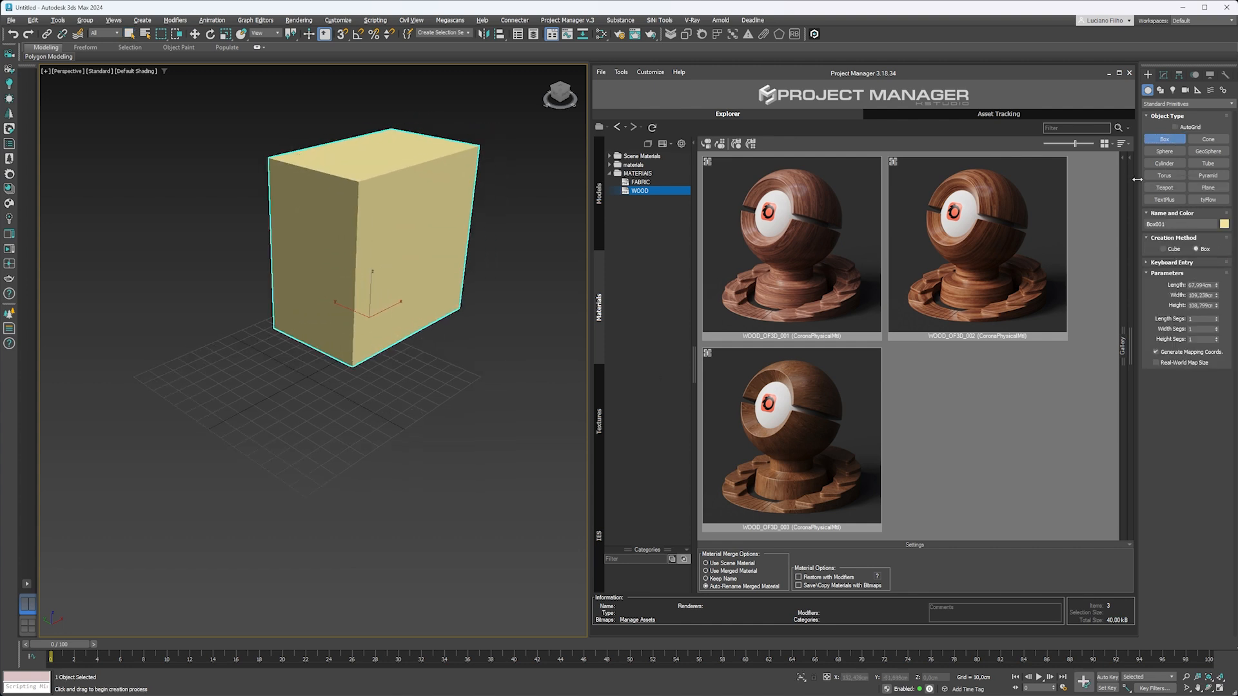
- Create a small cylinder on the ground in front of the box and clear the selection
left_click(1174, 169)
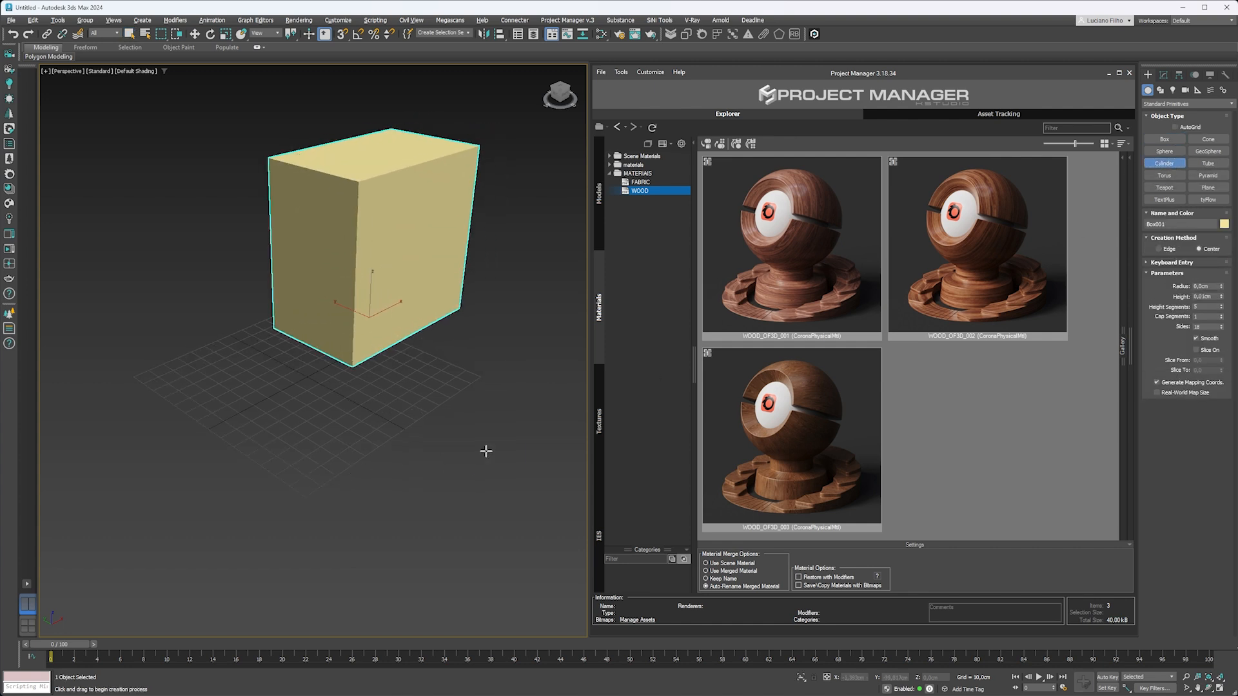
left_click_drag(486, 447, 530, 459)
left_click(490, 412)
scroll(321, 485, "down", 2)
right_click(321, 485)
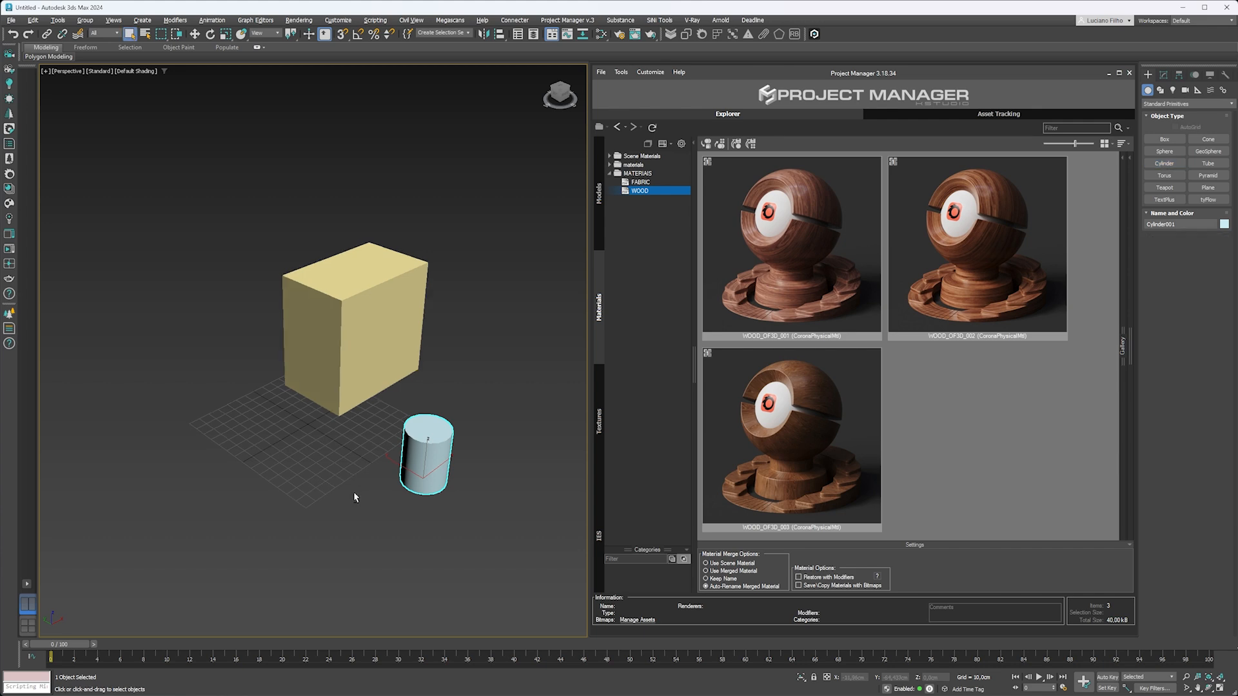
middle_click_drag(354, 497, 387, 444, "alt")
left_click(326, 456)
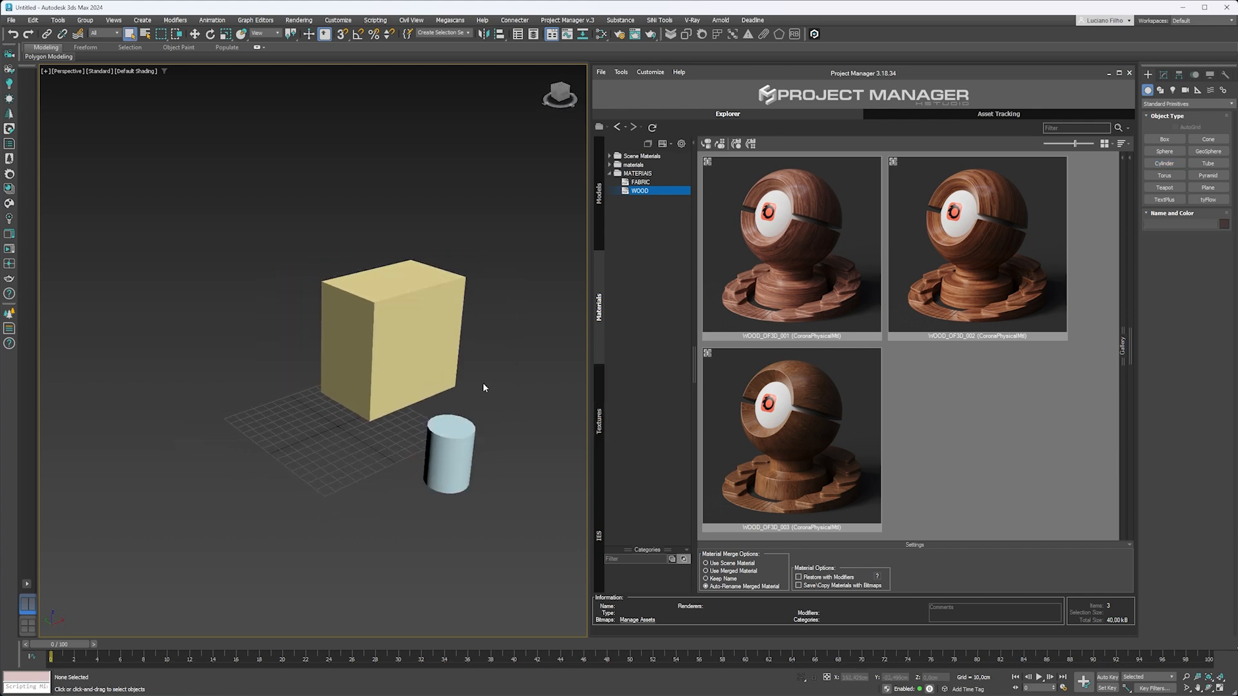
scroll(475, 387, "up", 4)
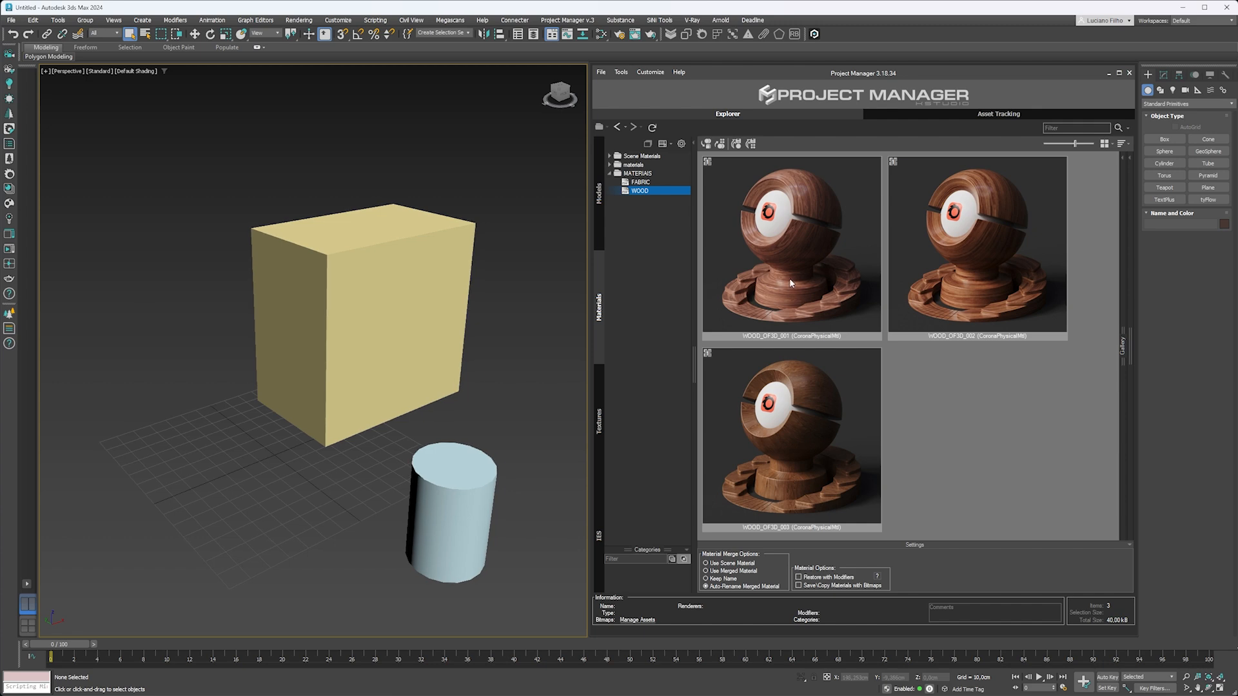
- Apply the library material WOOD_OF3D_001 to the box and FABRIC_OF3D_002 to the cylinder
left_click(787, 234)
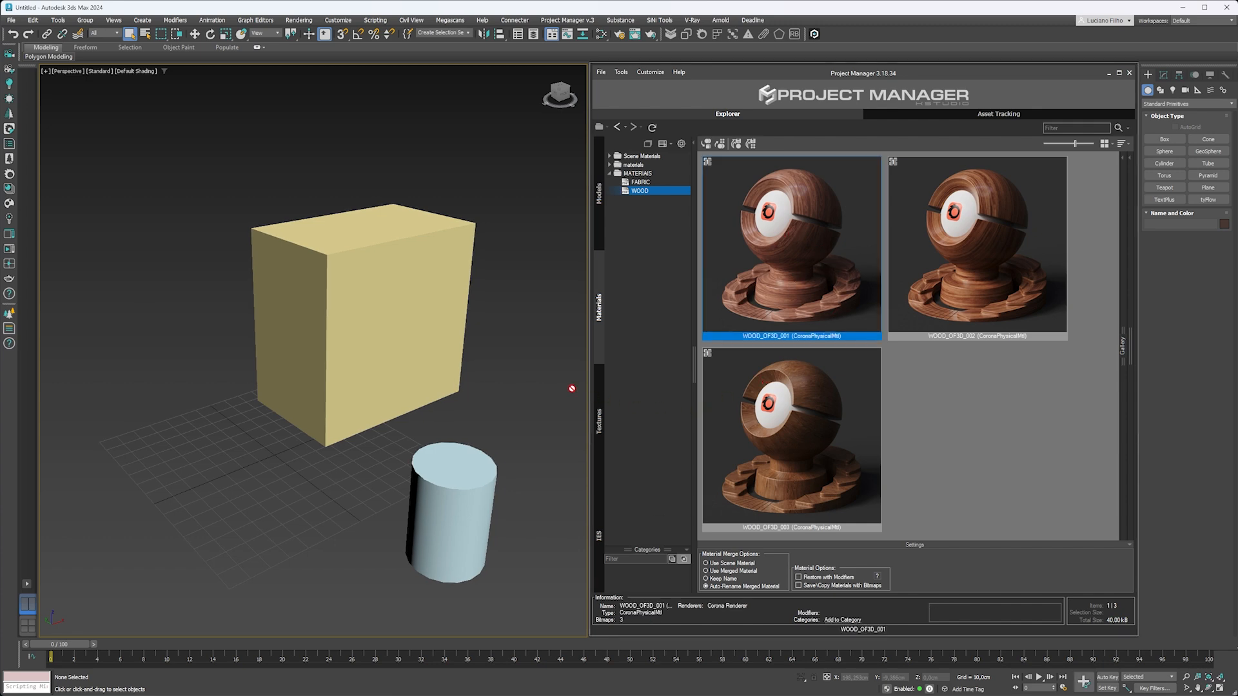
left_click_drag(388, 321, 387, 318)
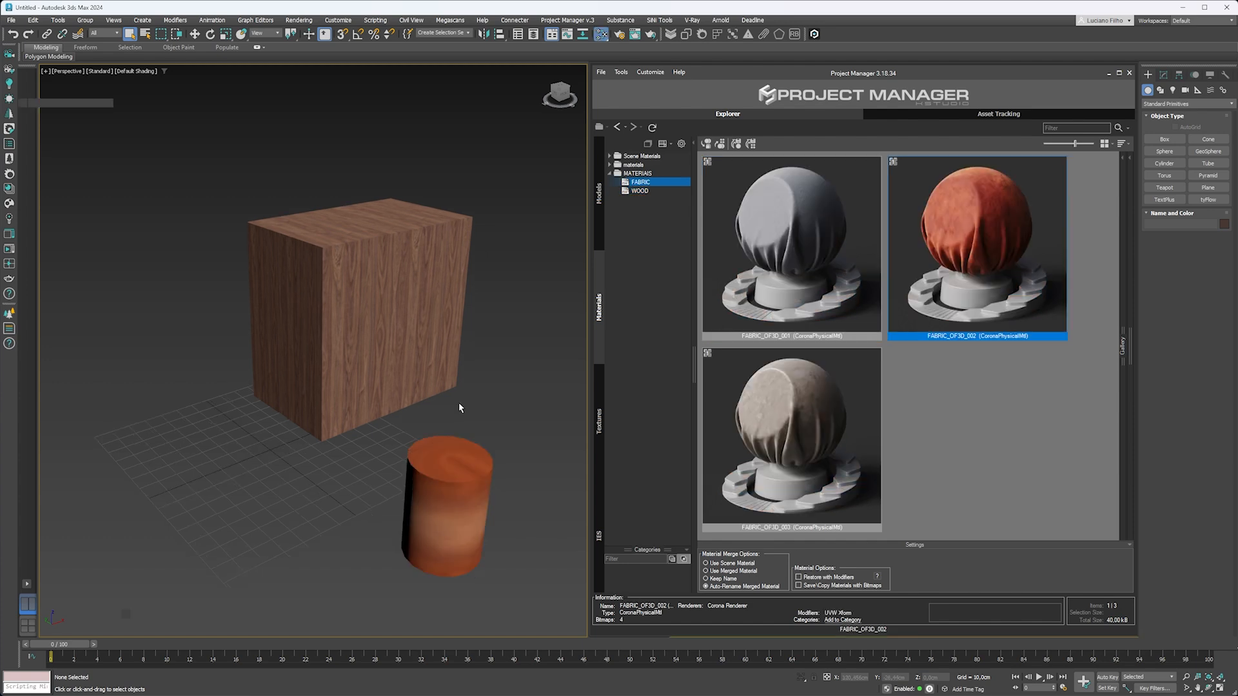
- Open the Material Editor and load the FABRIC_OF3D_001 material from the FABRIC library into it
key("m")
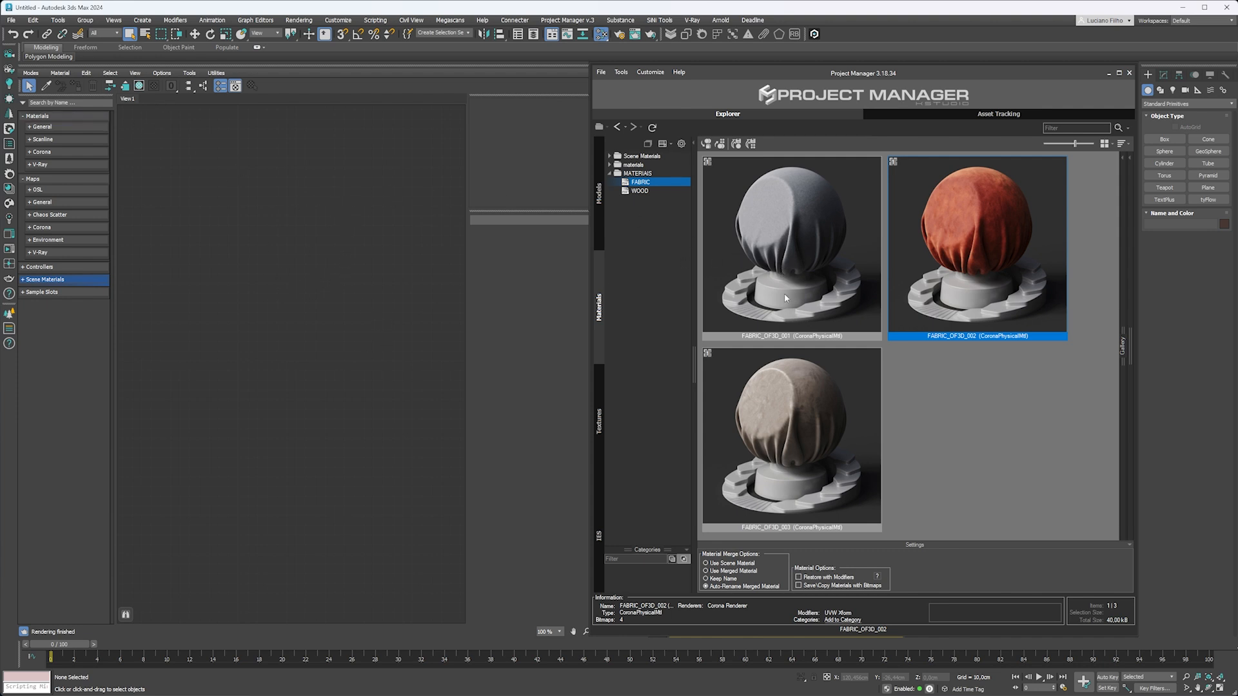
left_click(849, 251)
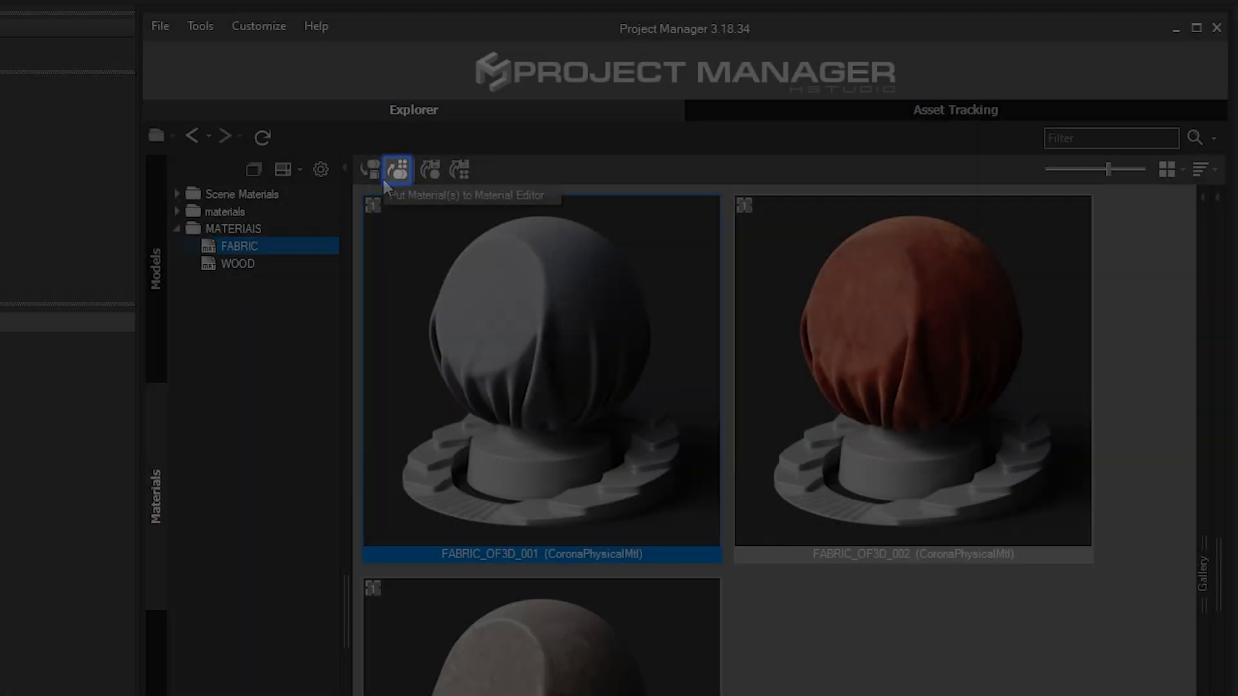
left_click(386, 179)
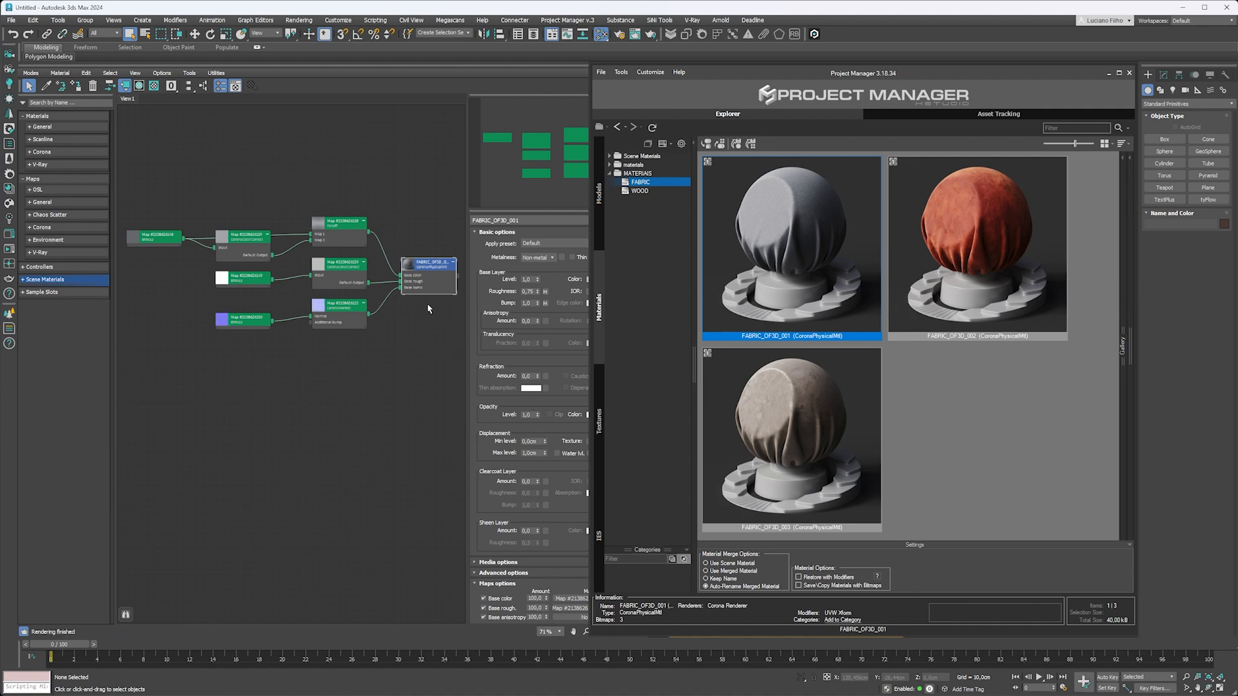
- Show the unused node slots of the FABRIC_OF3D_001 material node and hide them again
right_click(436, 279)
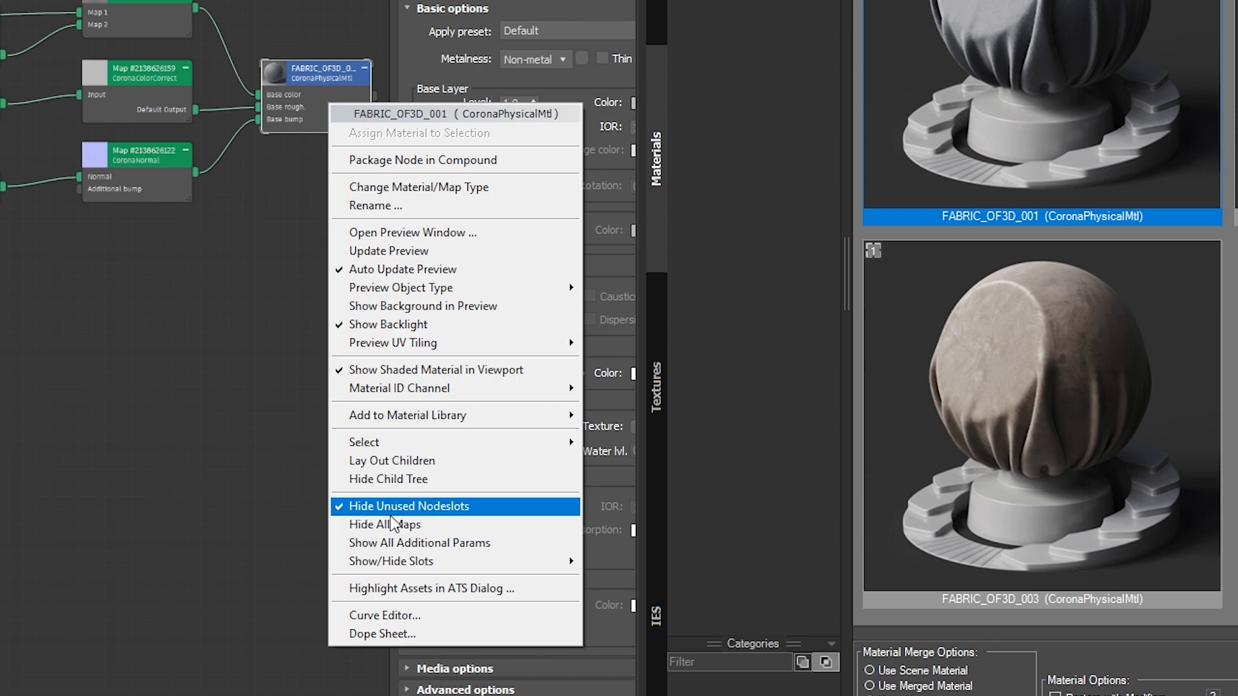
left_click(424, 509)
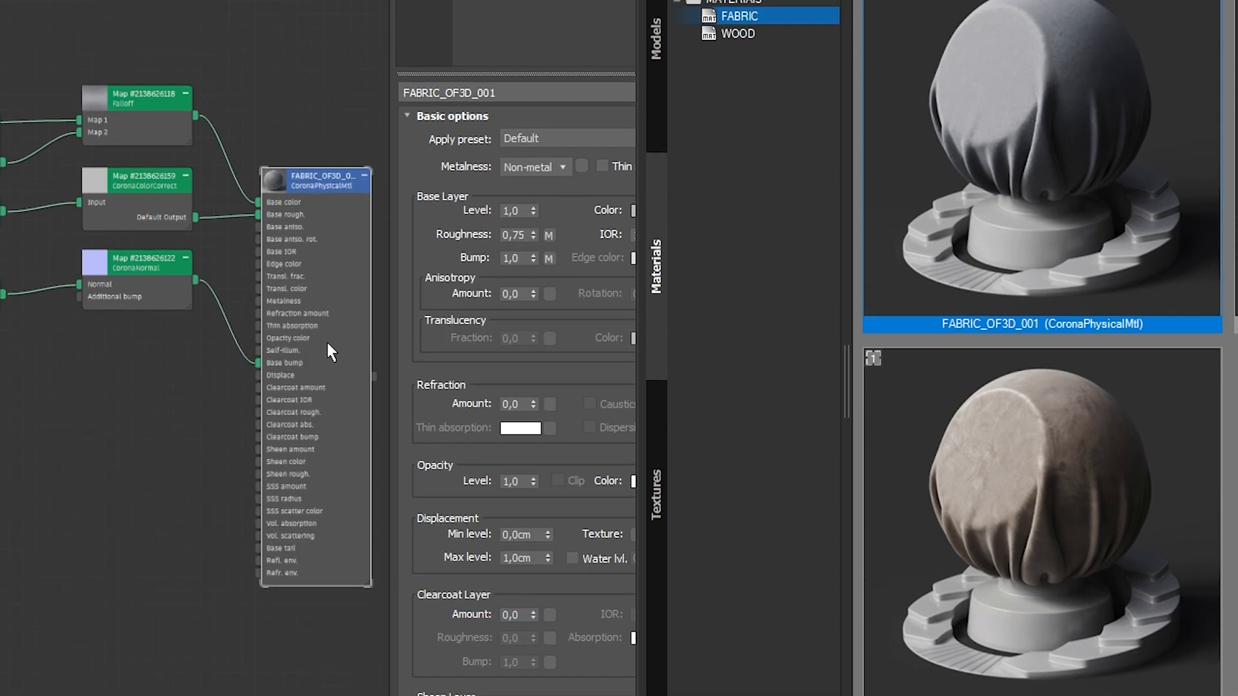
right_click(327, 236)
left_click(400, 527)
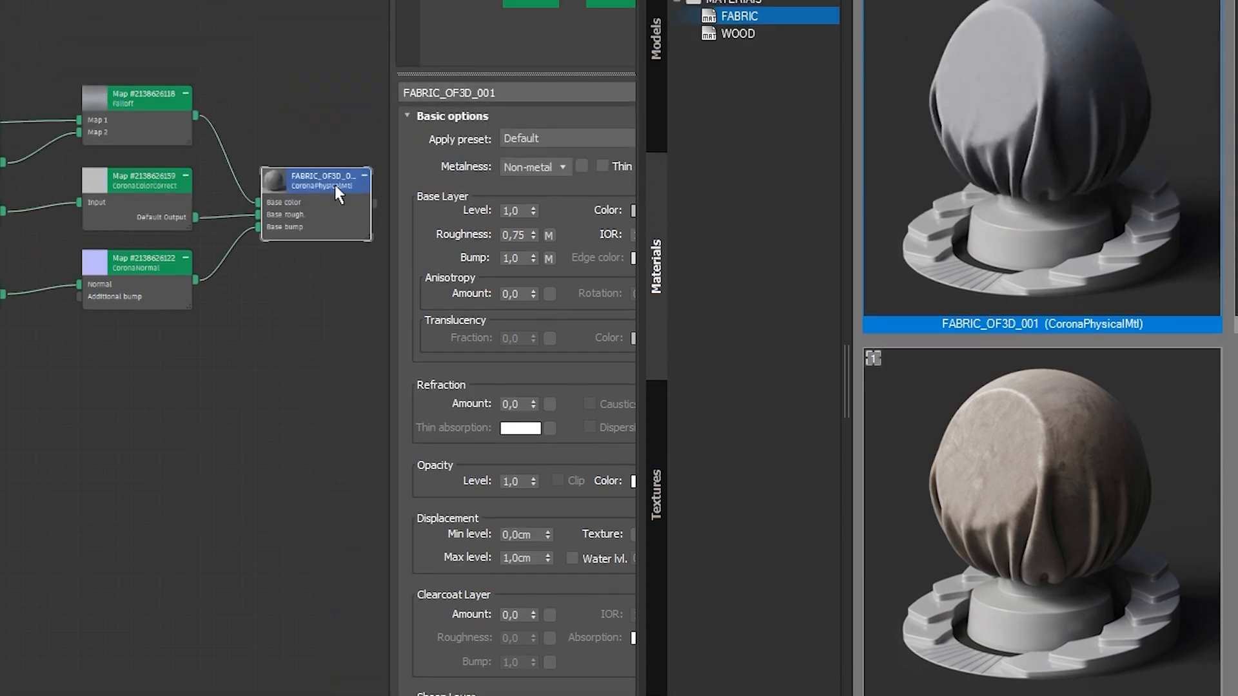
left_click_drag(314, 265, 313, 209)
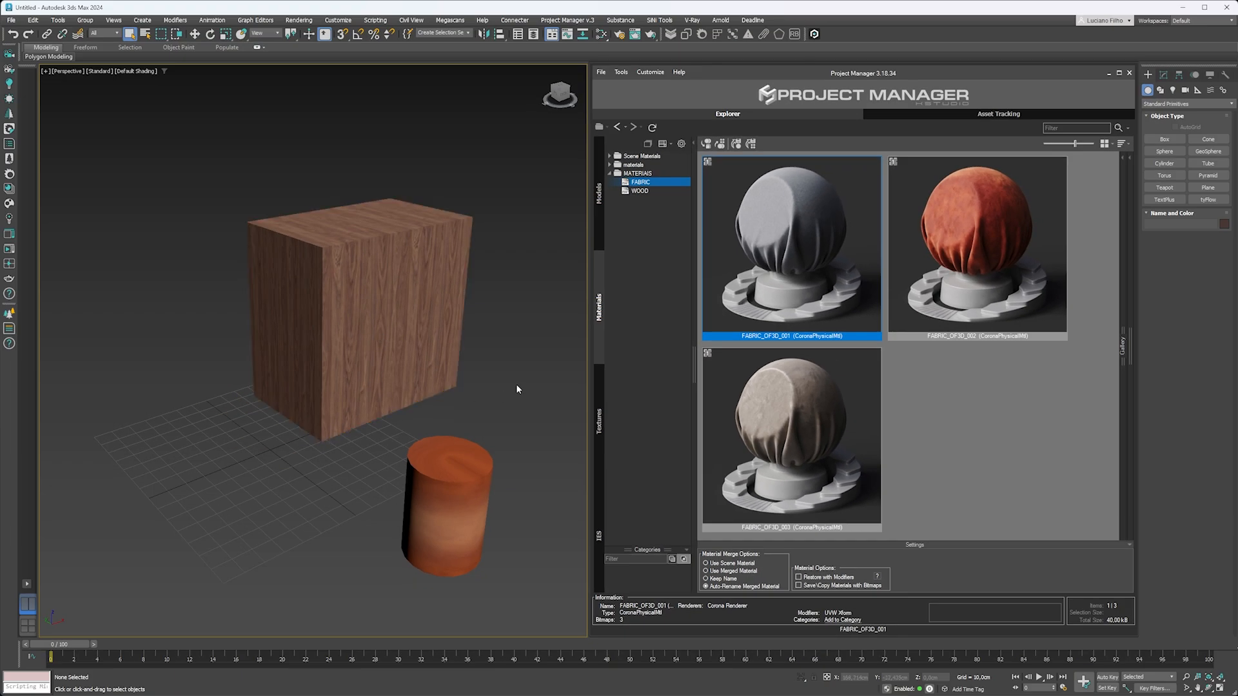
- Create a sphere with a radius of about 53 cm in front of the box, beside the cylinder
middle_click_drag(479, 411, 468, 382)
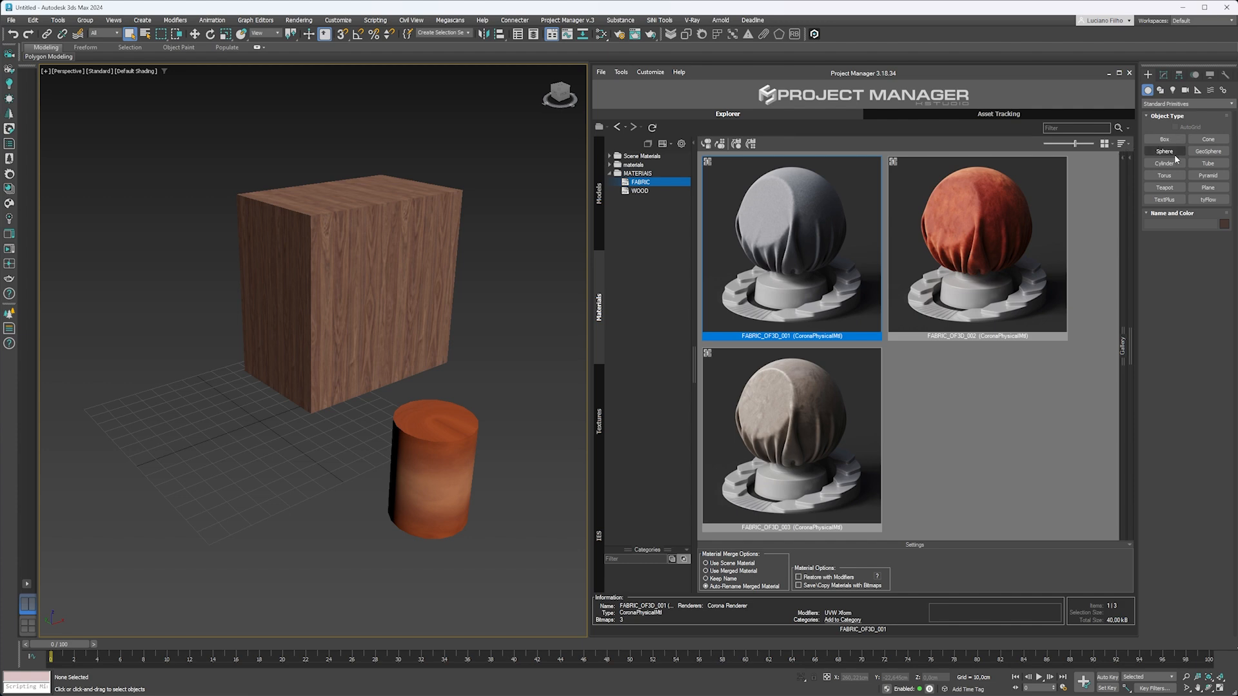
left_click_drag(180, 459, 269, 491)
left_click(1157, 154)
left_click_drag(162, 468, 262, 495)
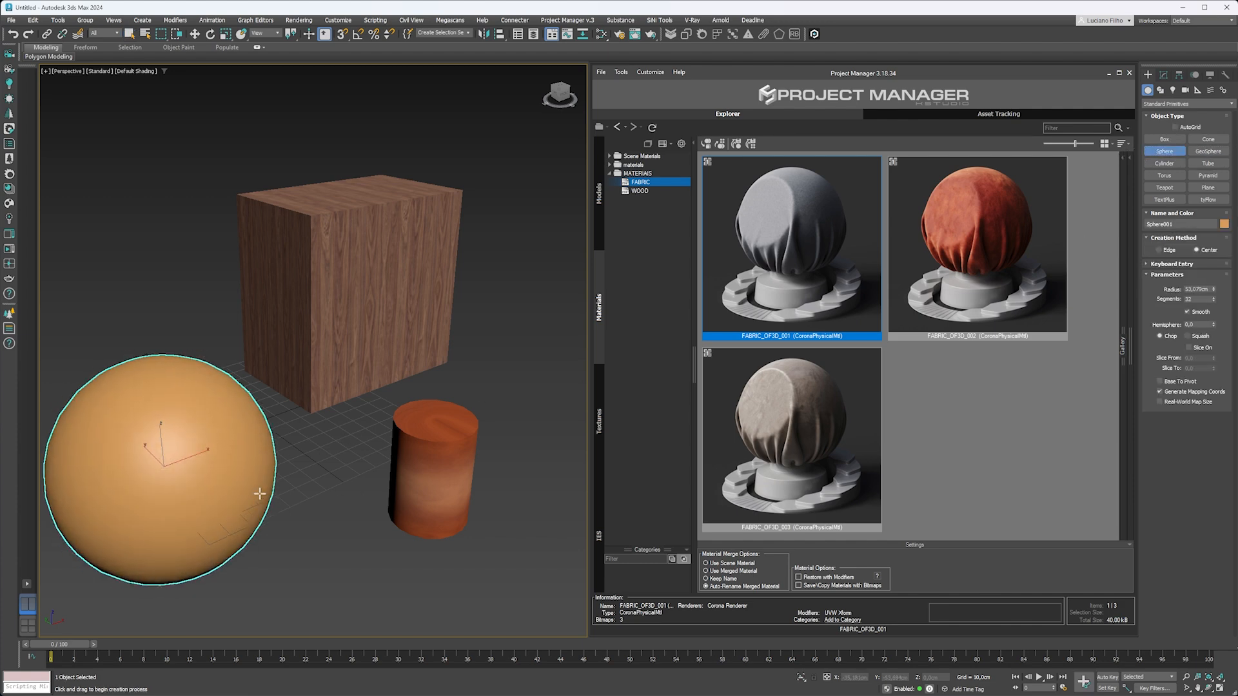
right_click(262, 495)
middle_click_drag(170, 494, 211, 484)
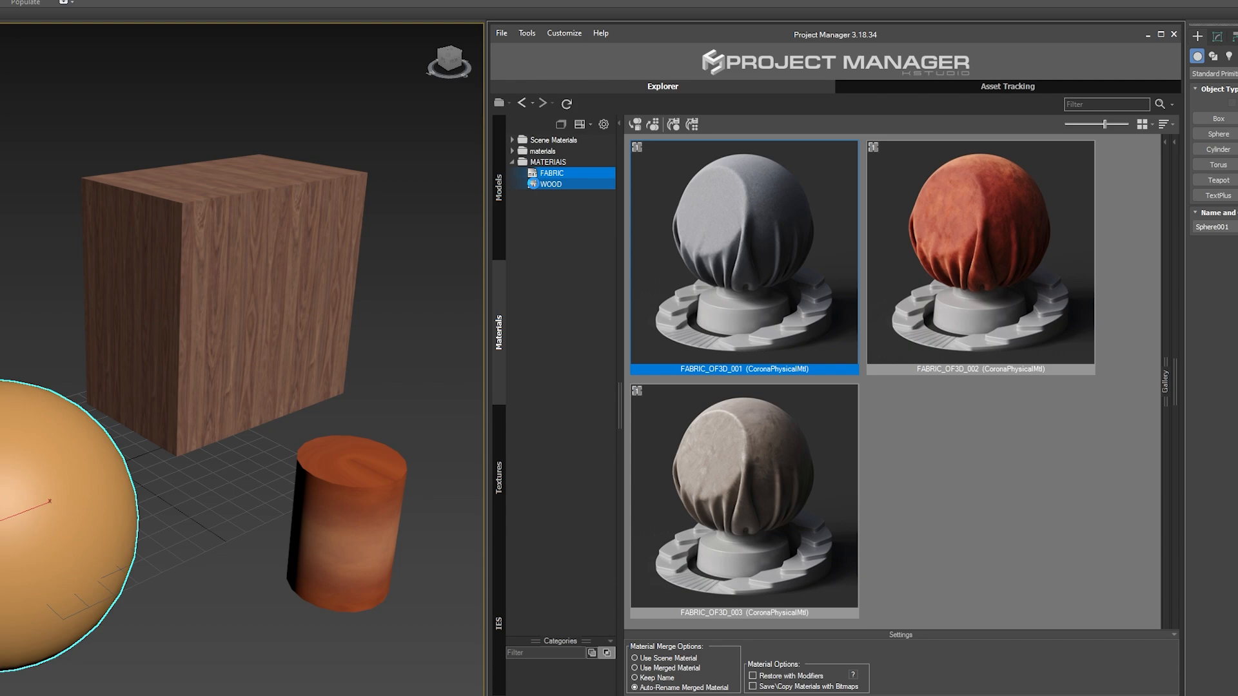
- Apply the WOOD_OF3D_002 material from the WOOD library to the sphere
left_click(640, 190)
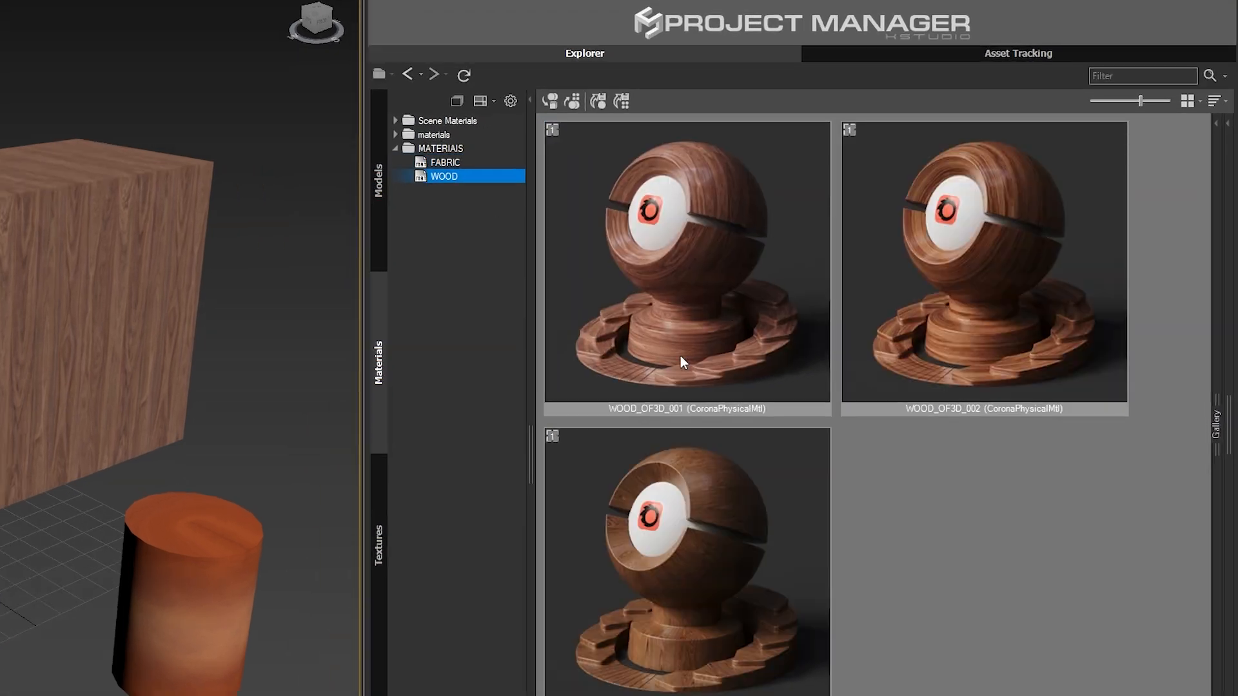
left_click(961, 234)
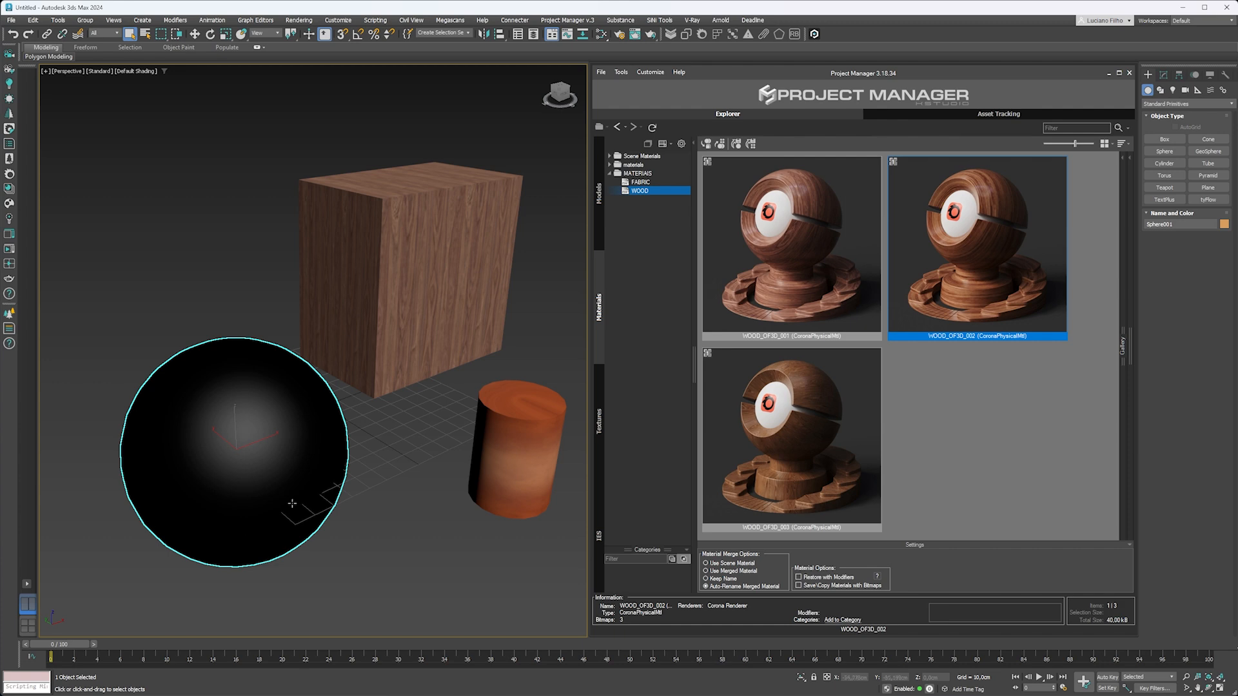
middle_click_drag(245, 471, 268, 482)
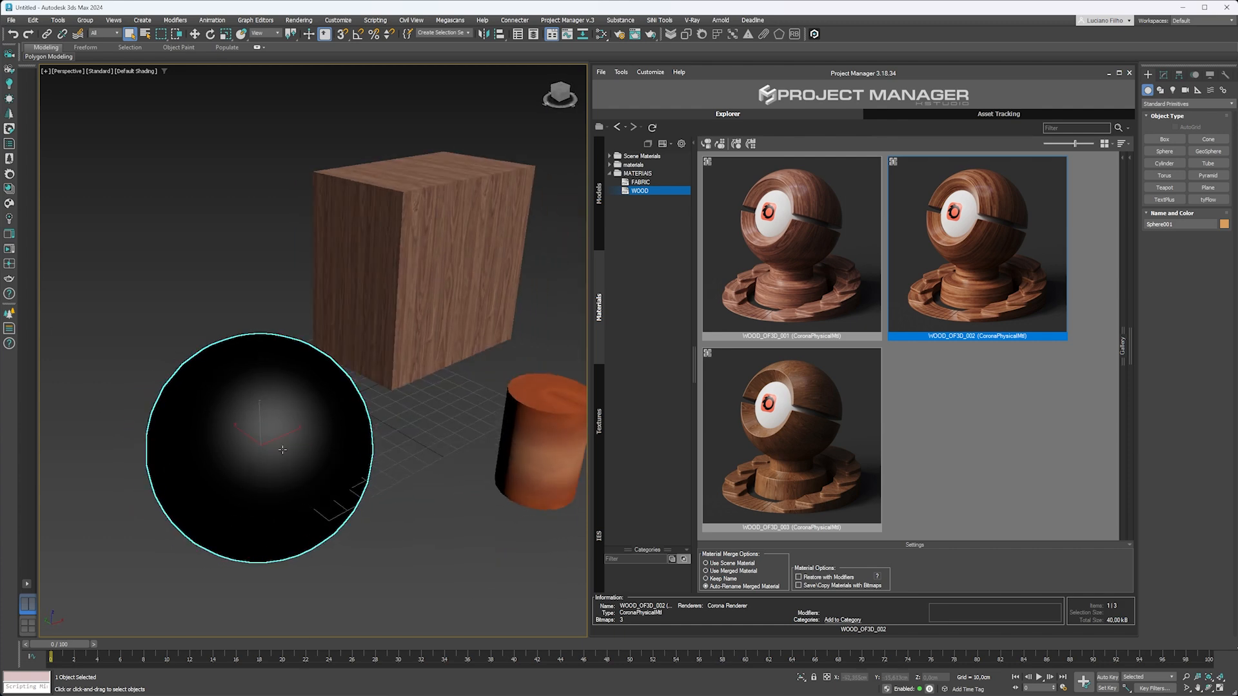
scroll(390, 497, "down", 5)
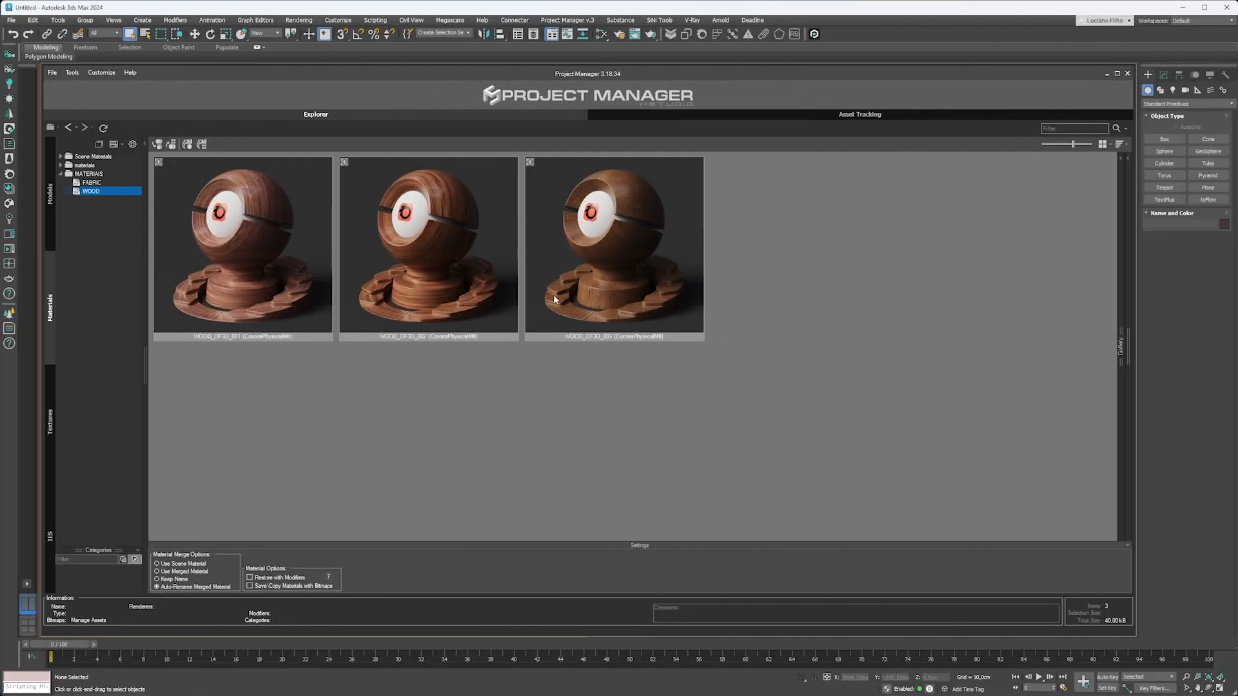
- Look through the WOOD_OF3D_001, WOOD_OF3D_002 and WOOD_OF3D_003 thumbnails in the WOOD library
left_click(273, 287)
left_click(410, 271)
left_click(592, 271)
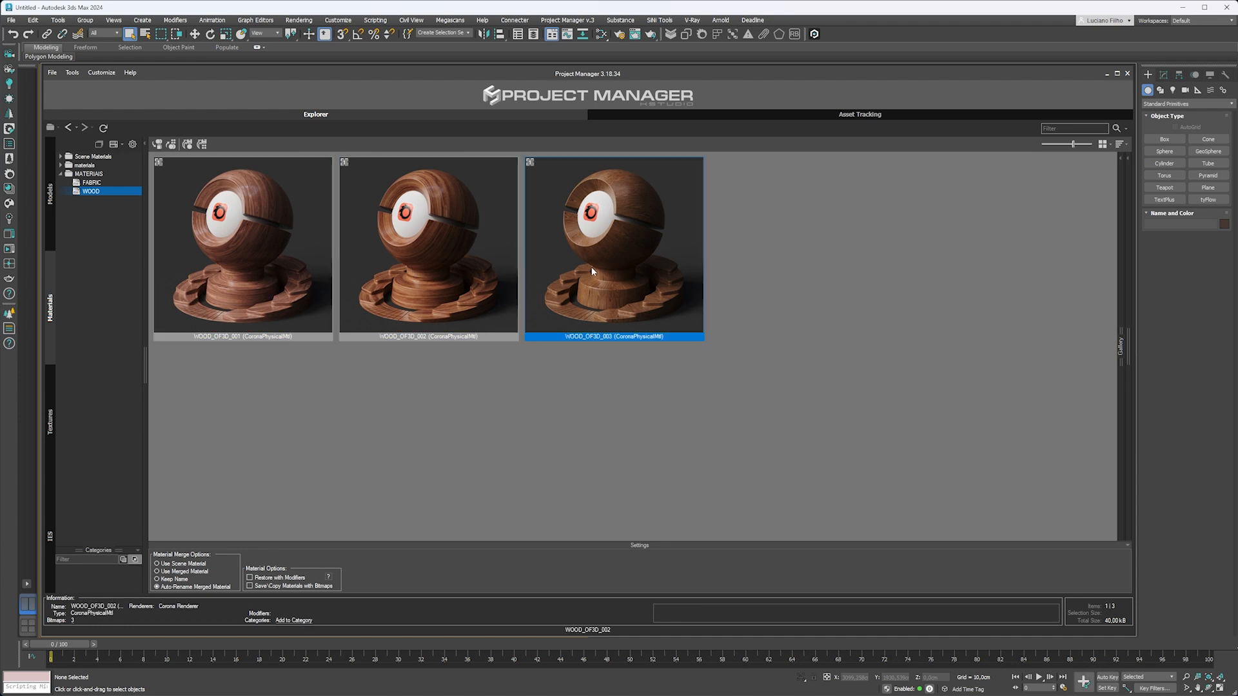
left_click(216, 270)
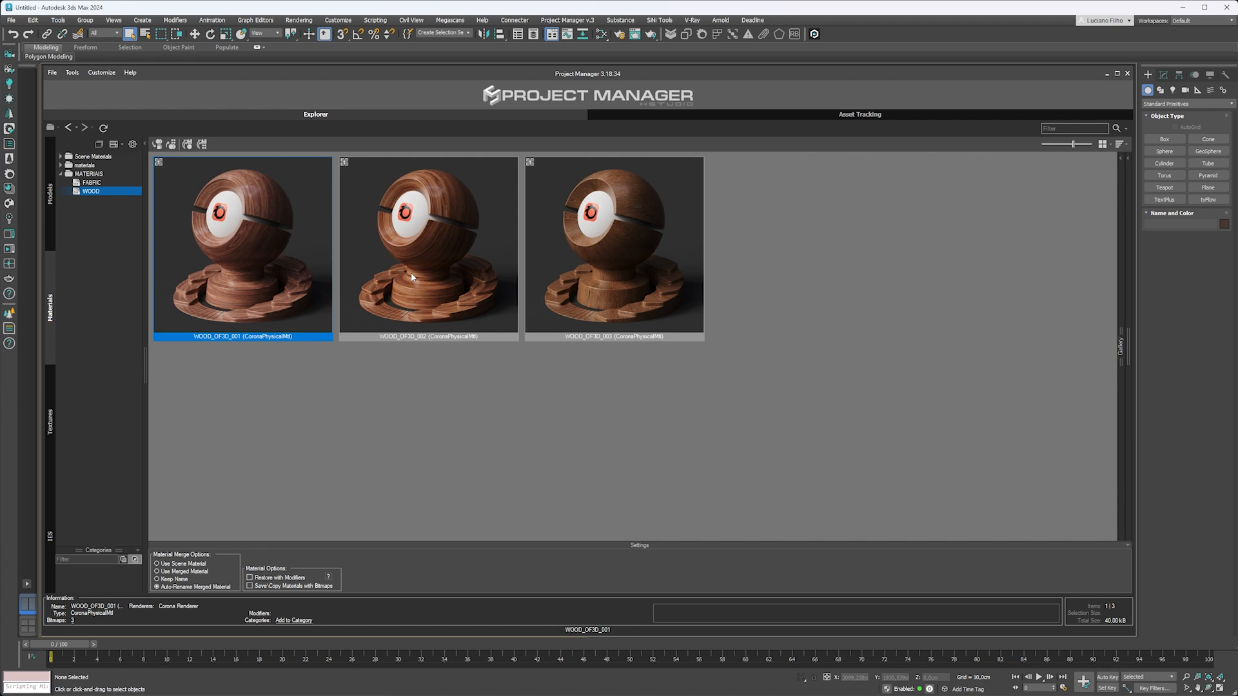
left_click(397, 386)
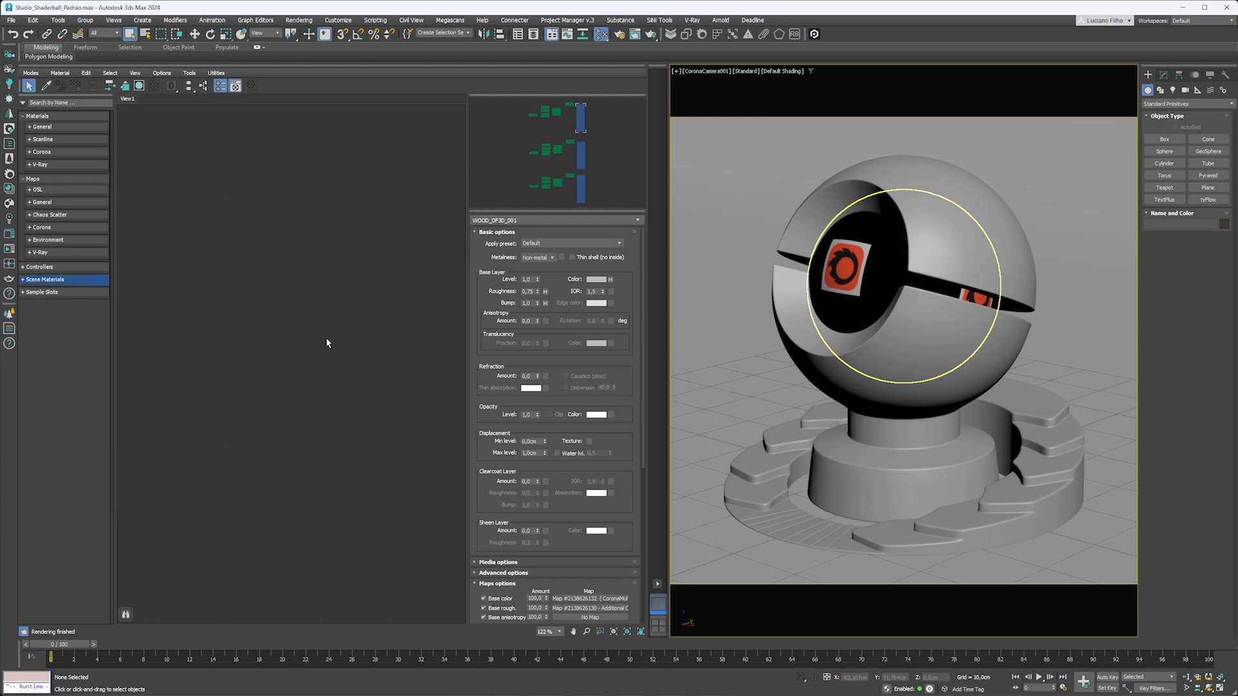
- Examine the node graphs of the three wood materials in the Material Editor of the shaderball scene
scroll(433, 300, "down", 3)
middle_click_drag(335, 456, 350, 155)
scroll(349, 167, "down", 2)
scroll(344, 246, "down", 4)
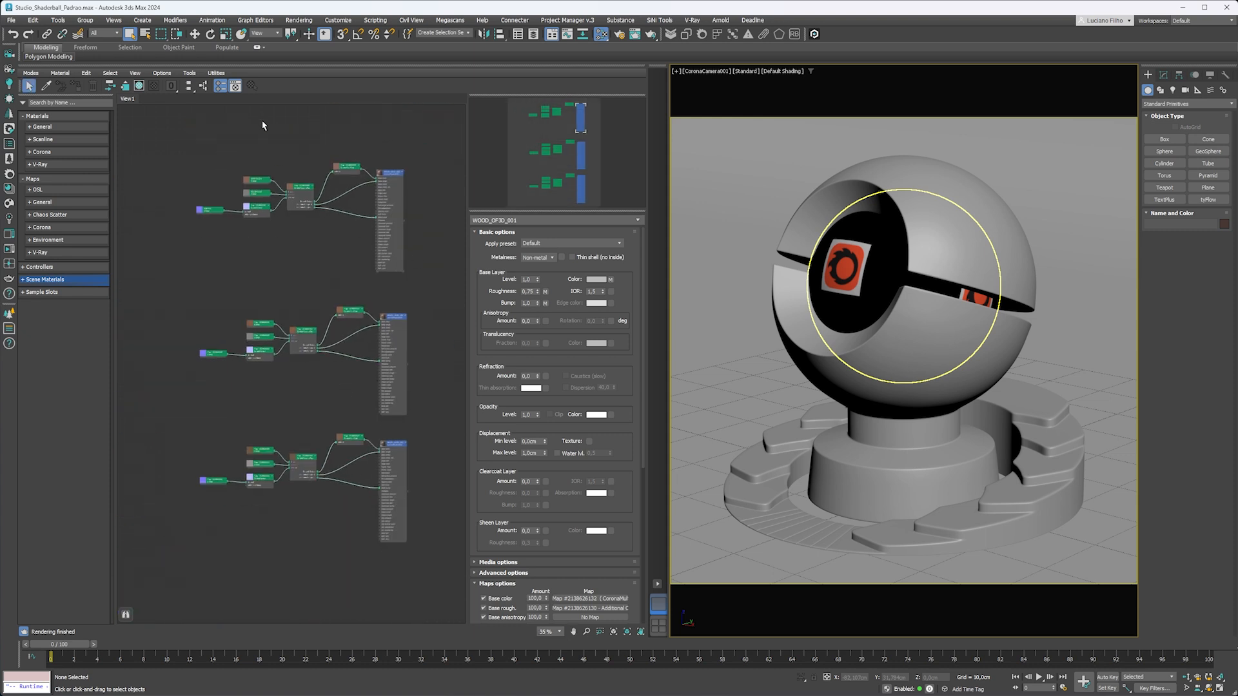
scroll(376, 146, "up", 6)
middle_click_drag(398, 219, 379, 216)
middle_click_drag(397, 272, 385, 84)
middle_click_drag(361, 570, 359, 354)
middle_click_drag(356, 110, 363, 304)
middle_click_drag(392, 465, 399, 150)
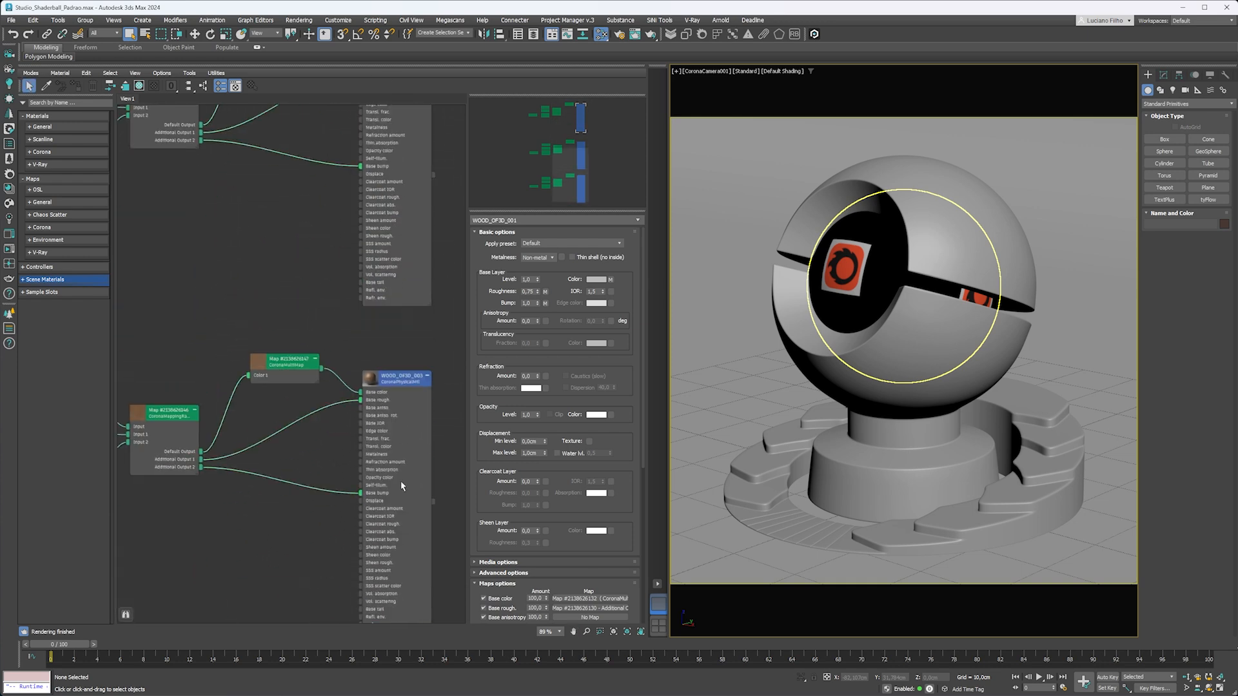
middle_click_drag(401, 521, 395, 645)
middle_click_drag(343, 248, 326, 548)
middle_click_drag(348, 303, 395, 409)
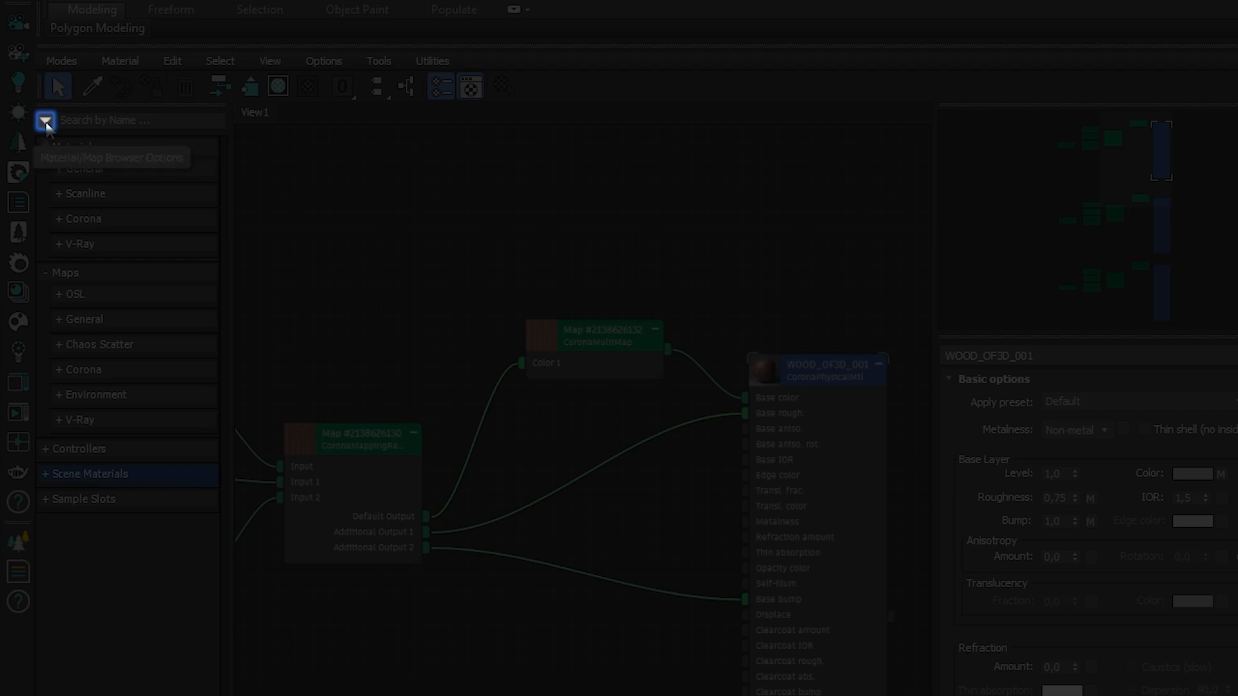
- Create a new material library named WOOD_FREE.mat in the desktop folder RZ_0042\MATERIAIS
left_click(45, 121)
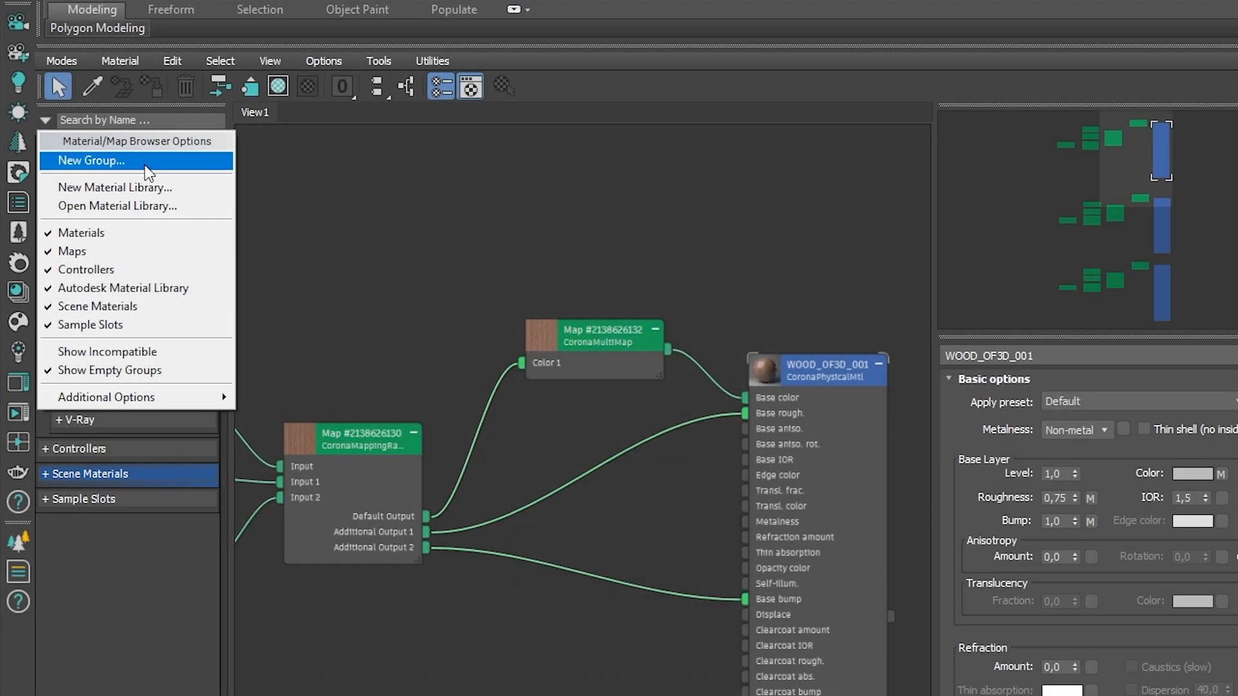
left_click(115, 187)
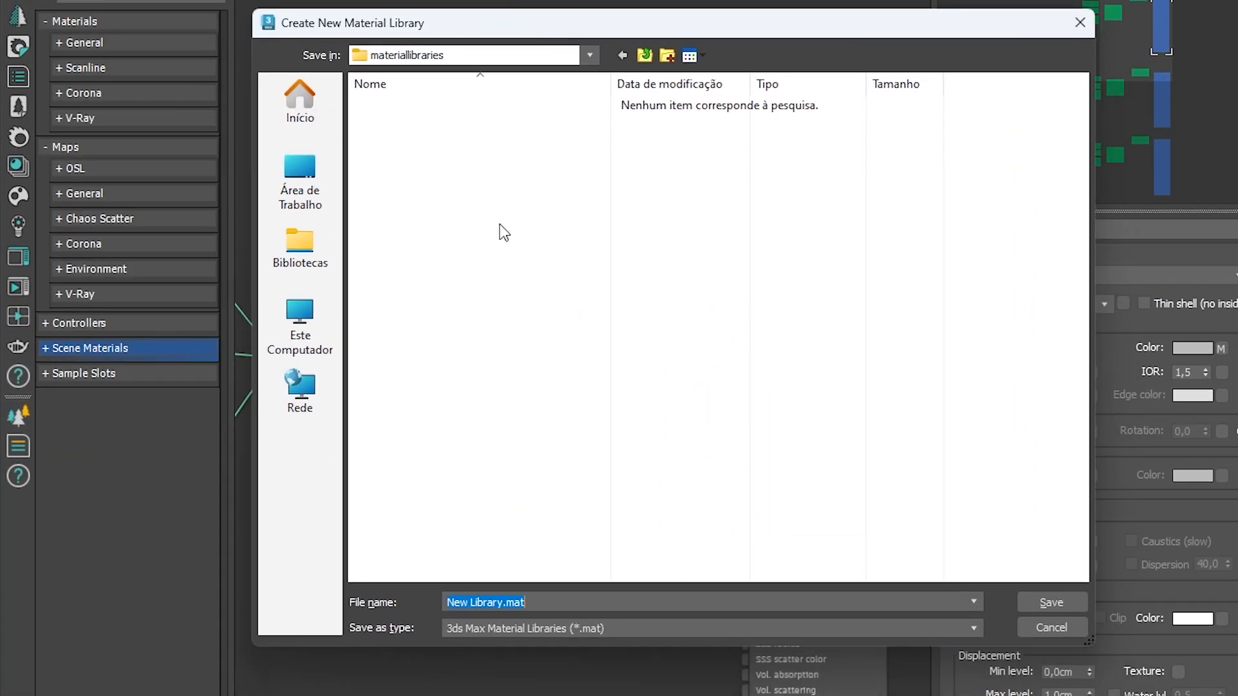
left_click(298, 195)
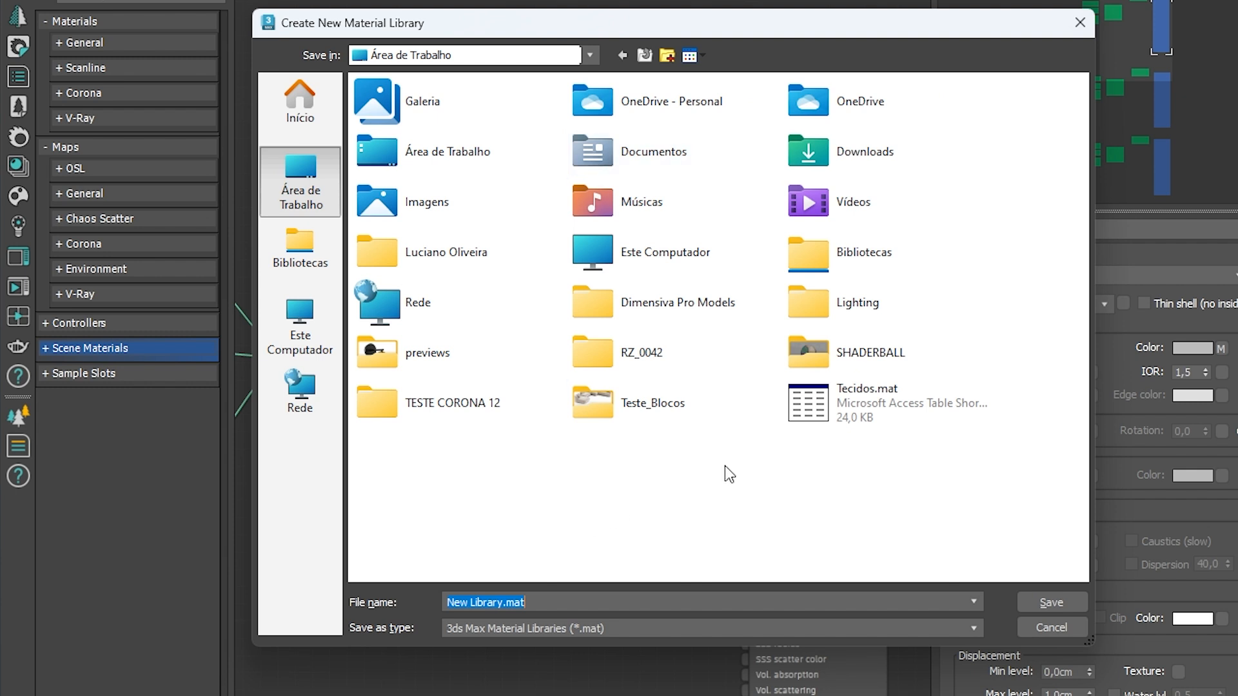
double_click(690, 352)
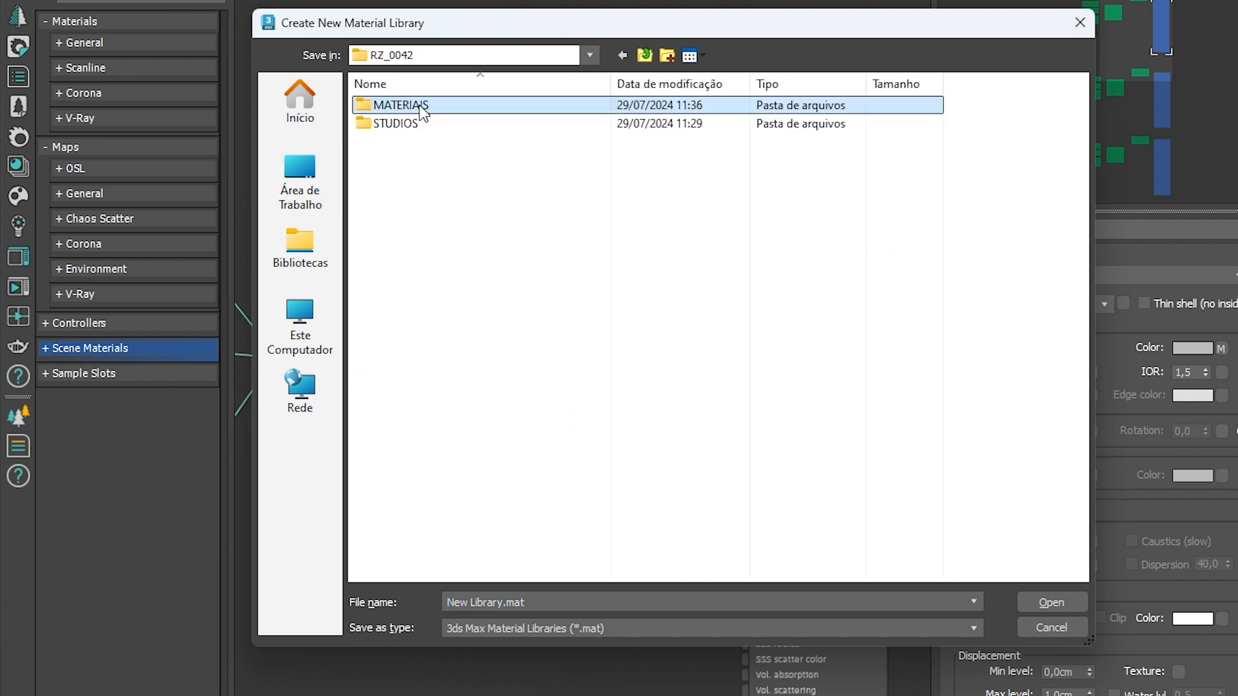
double_click(427, 104)
left_click(499, 603)
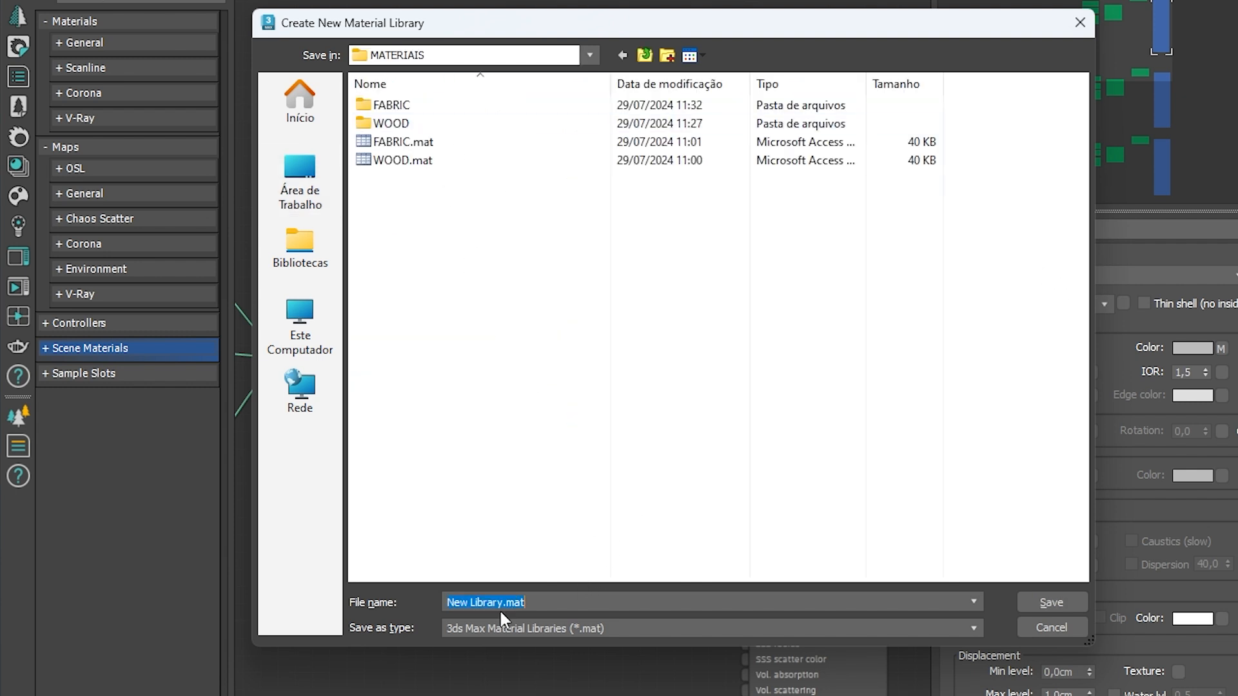
left_click(500, 603)
left_click_drag(500, 606, 396, 603)
type("WOOD_FREE")
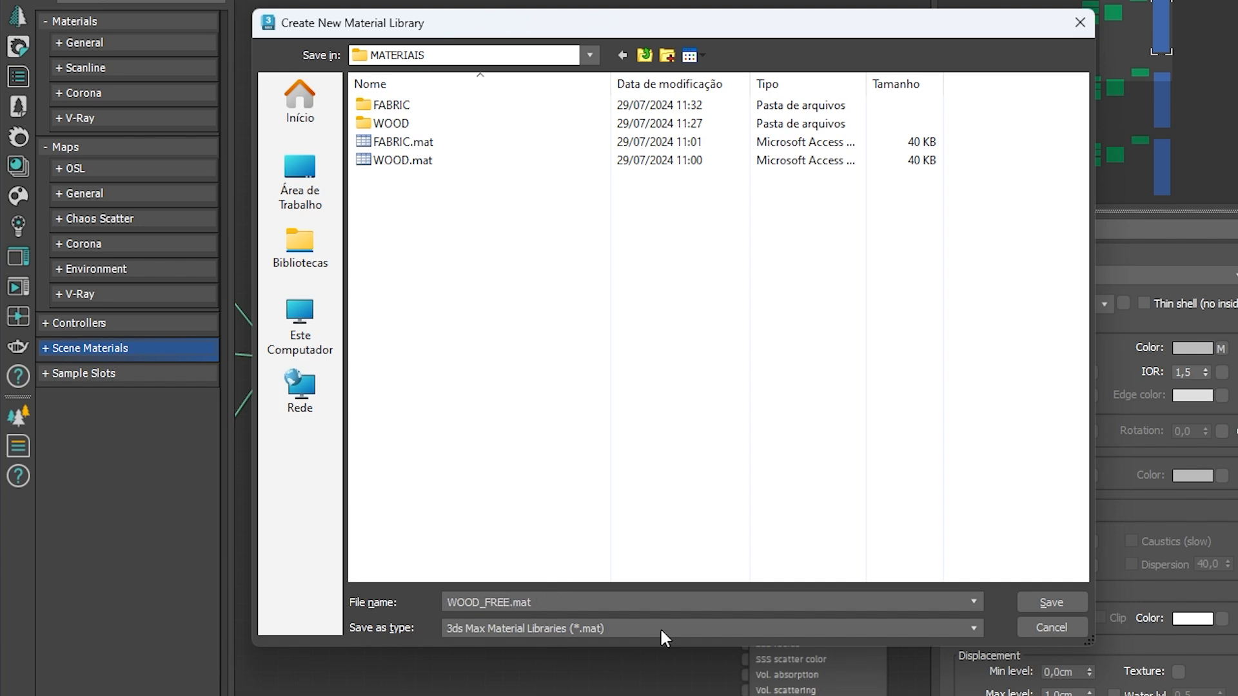
left_click(1041, 603)
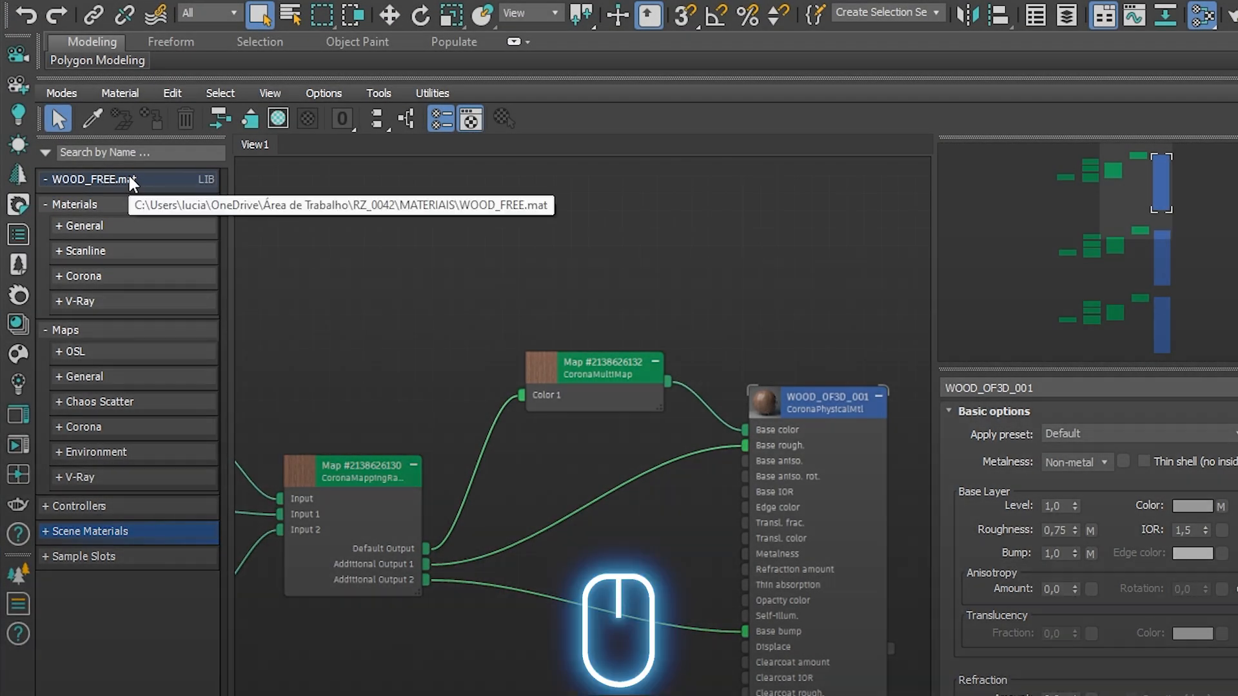
- Set the group colour of the WOOD_FREE.mat library to a muted brown, 6E5B54
right_click(131, 183)
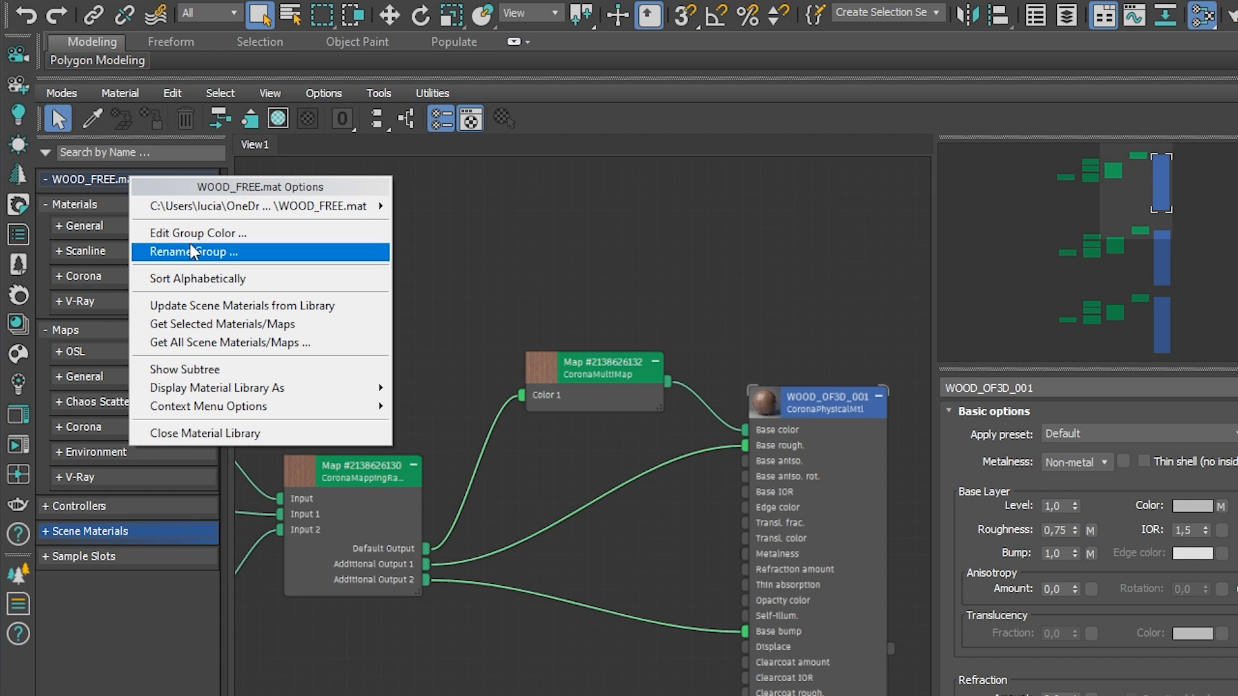
left_click(191, 233)
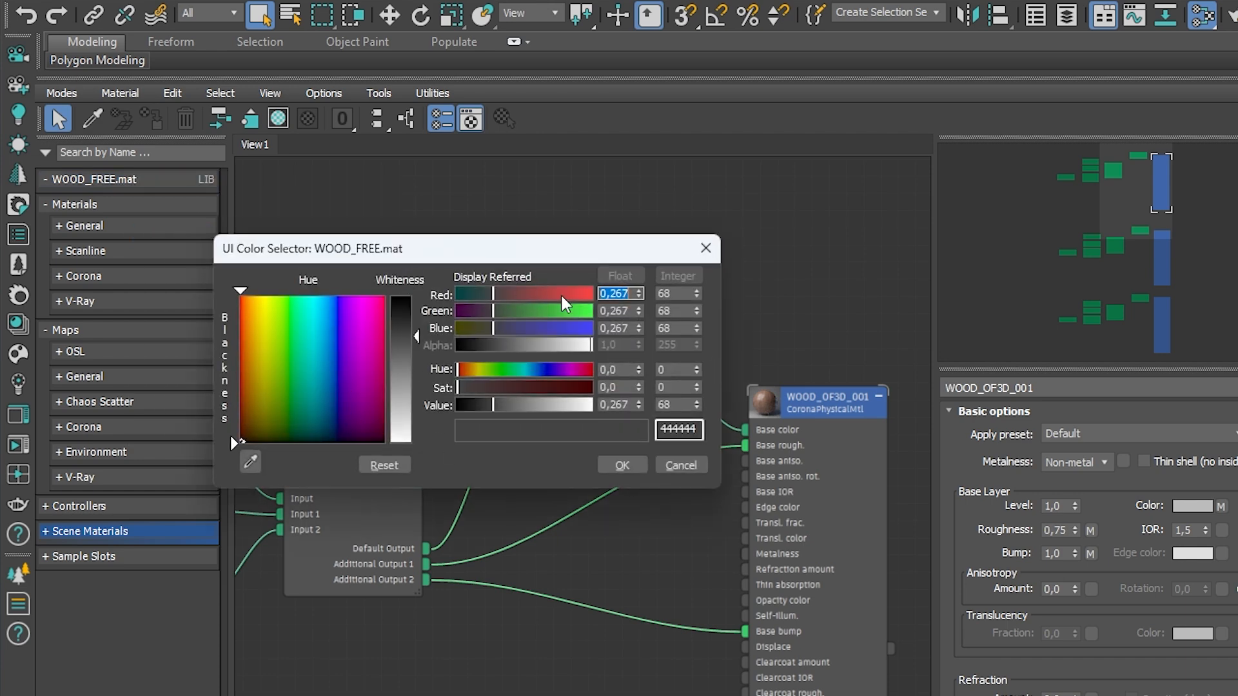
left_click(253, 431)
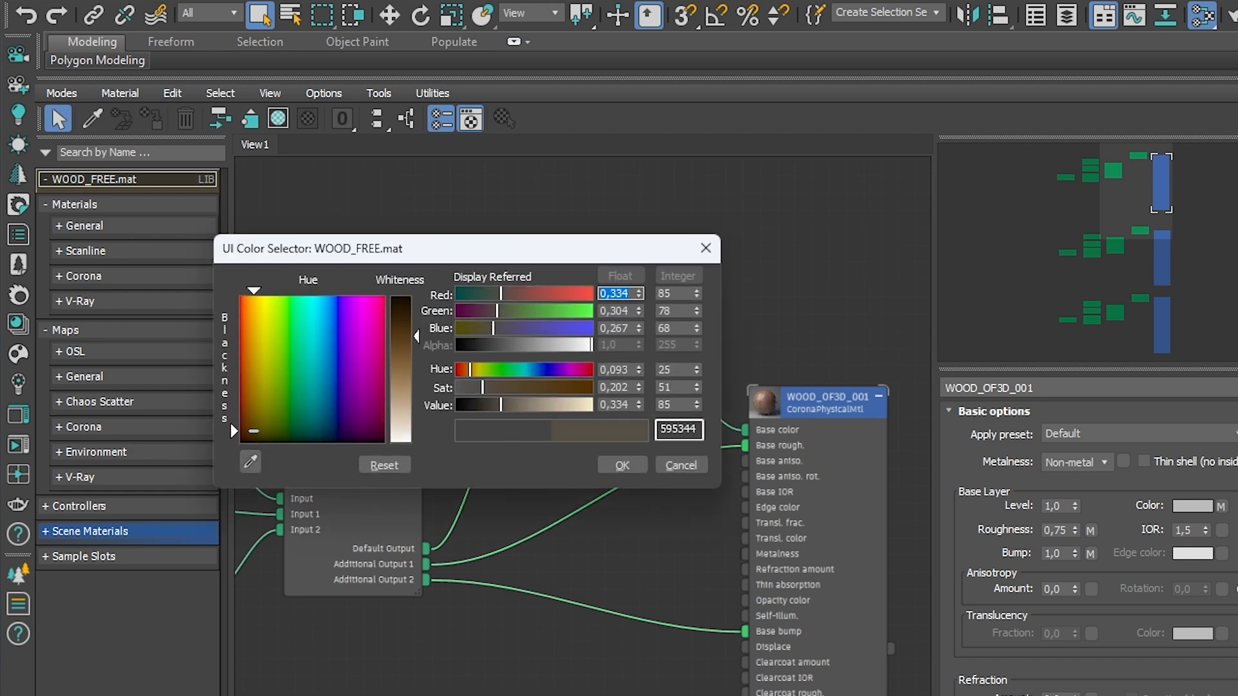
left_click_drag(254, 431, 246, 429)
left_click_drag(504, 404, 509, 401)
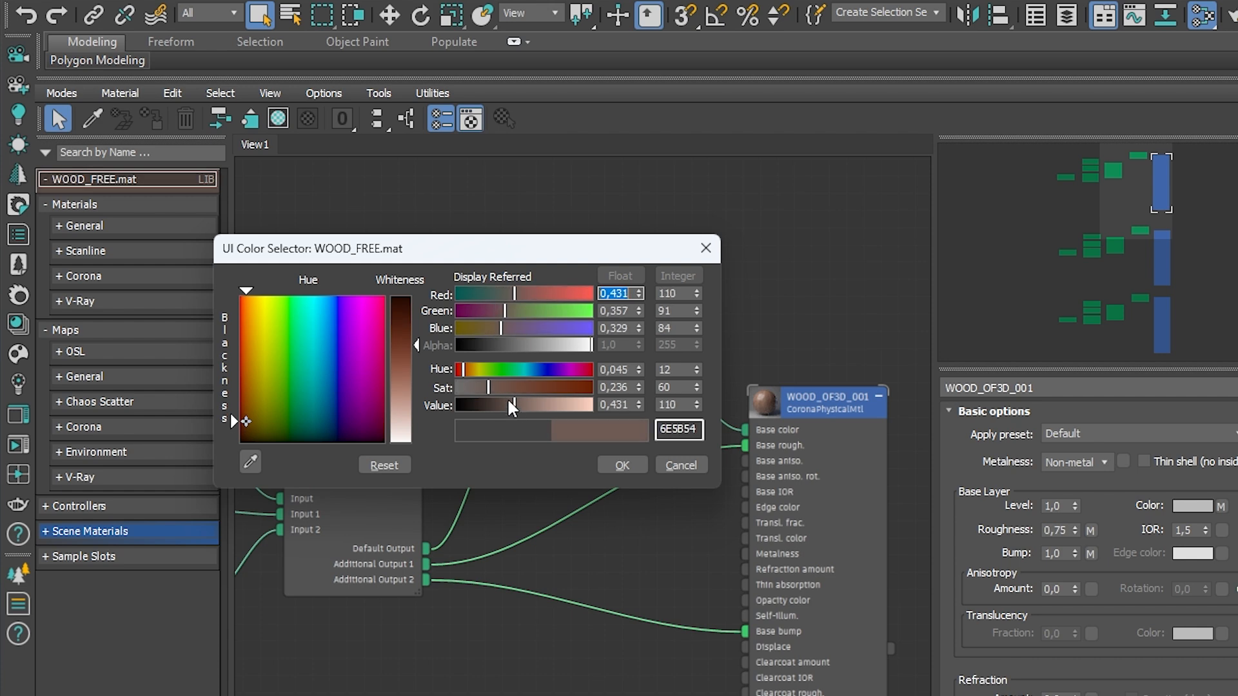
left_click(635, 466)
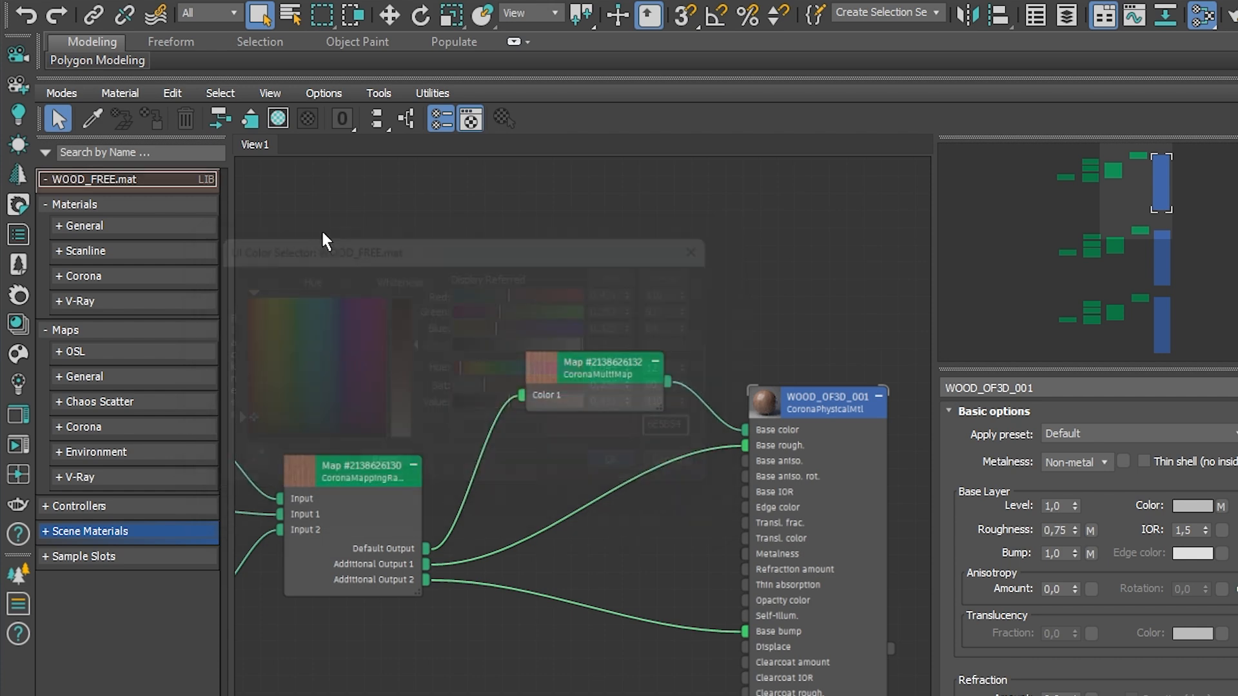
- Add the WOOD_OF3D_001 material node to the WOOD_FREE.mat library
scroll(806, 346, "down", 5)
scroll(859, 436, "up", 4)
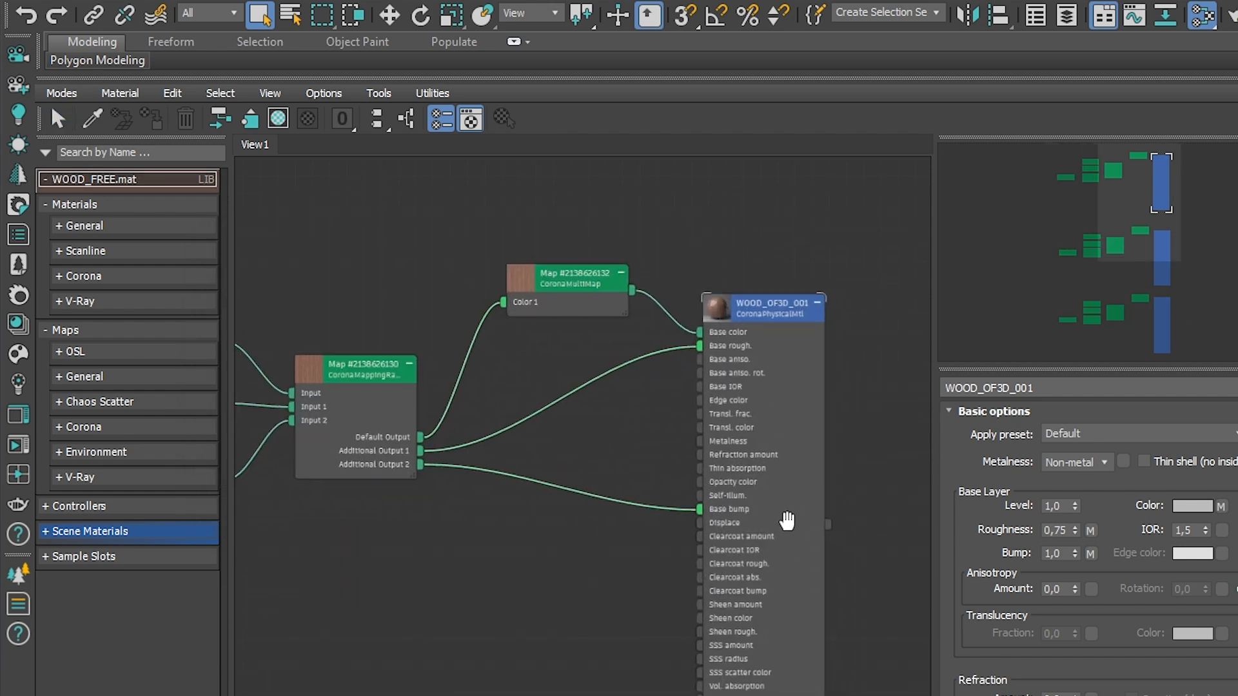
middle_click_drag(787, 520, 652, 456)
left_click(652, 456)
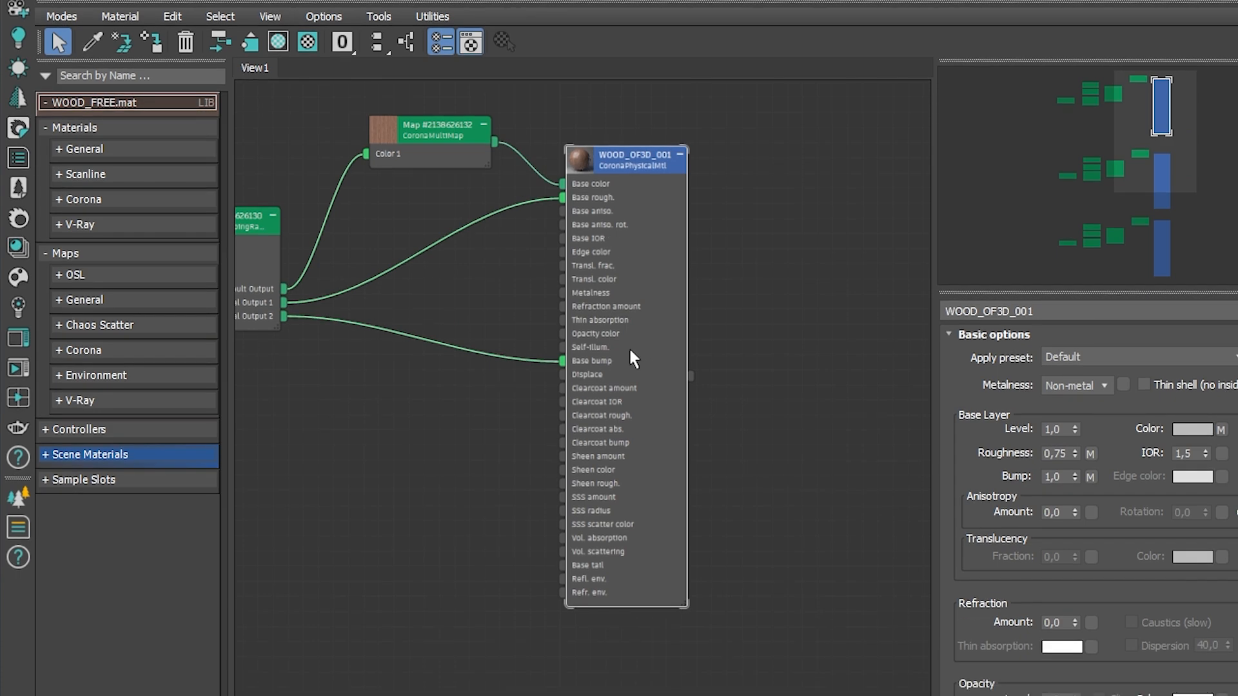
right_click(634, 359)
mouse_move(727, 662)
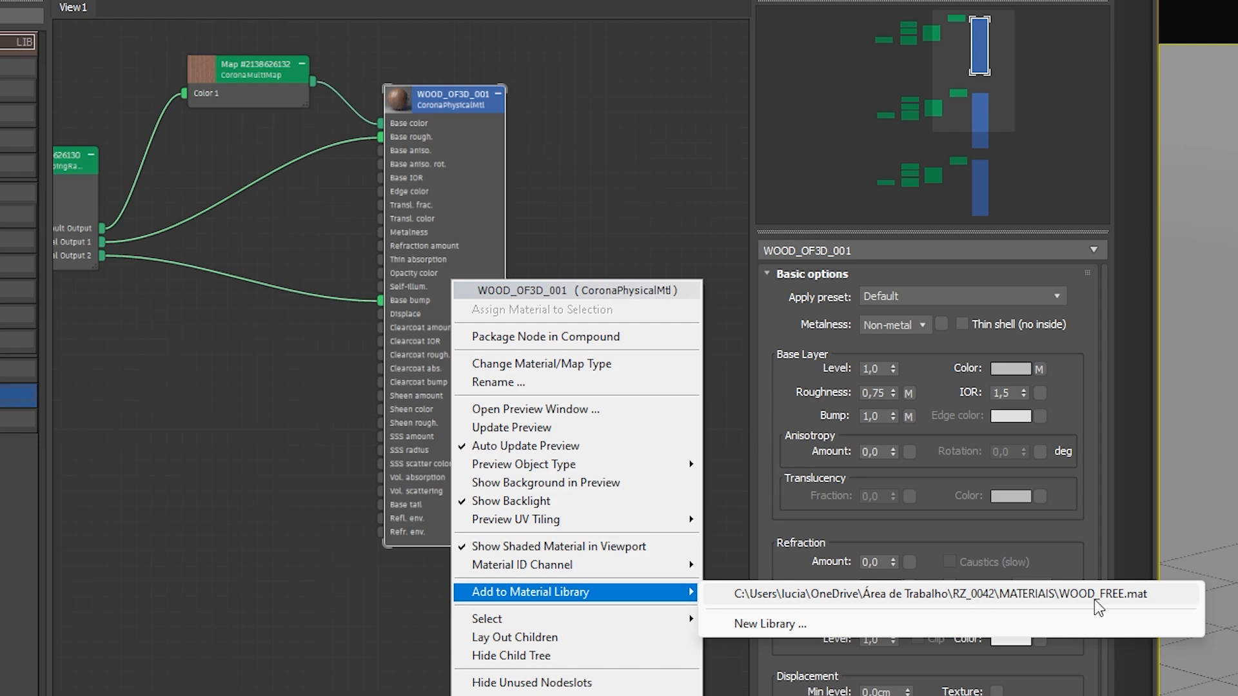
left_click(1109, 598)
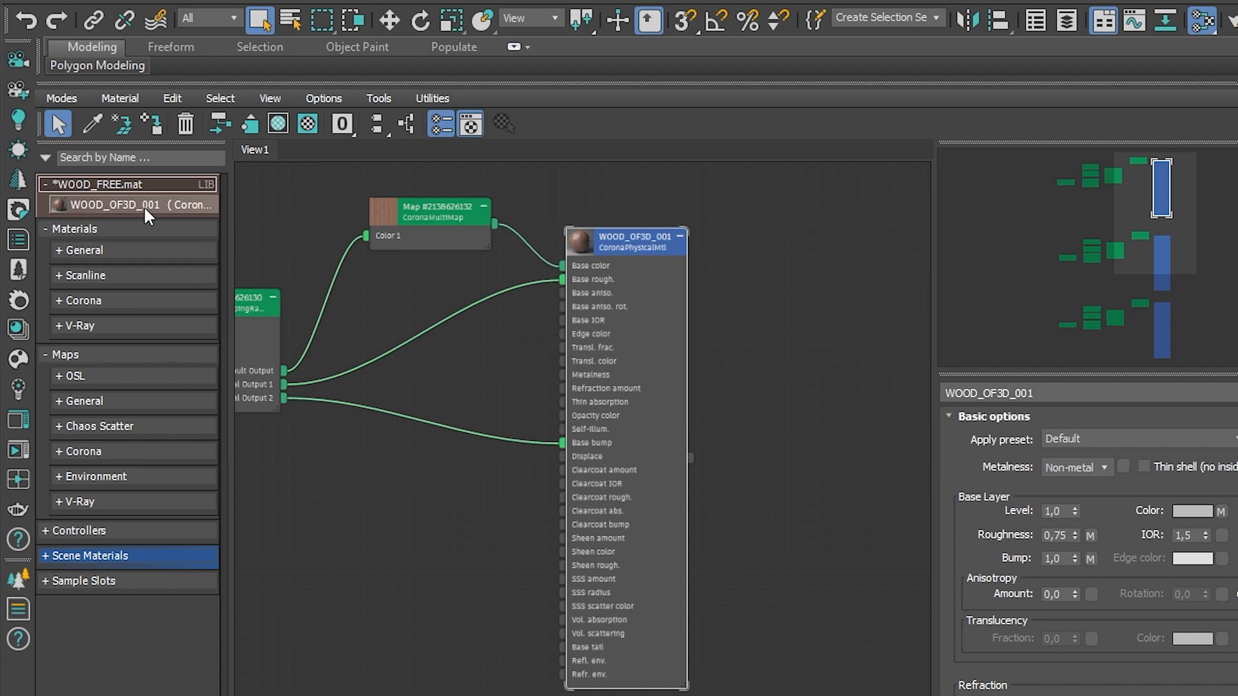
double_click(106, 216)
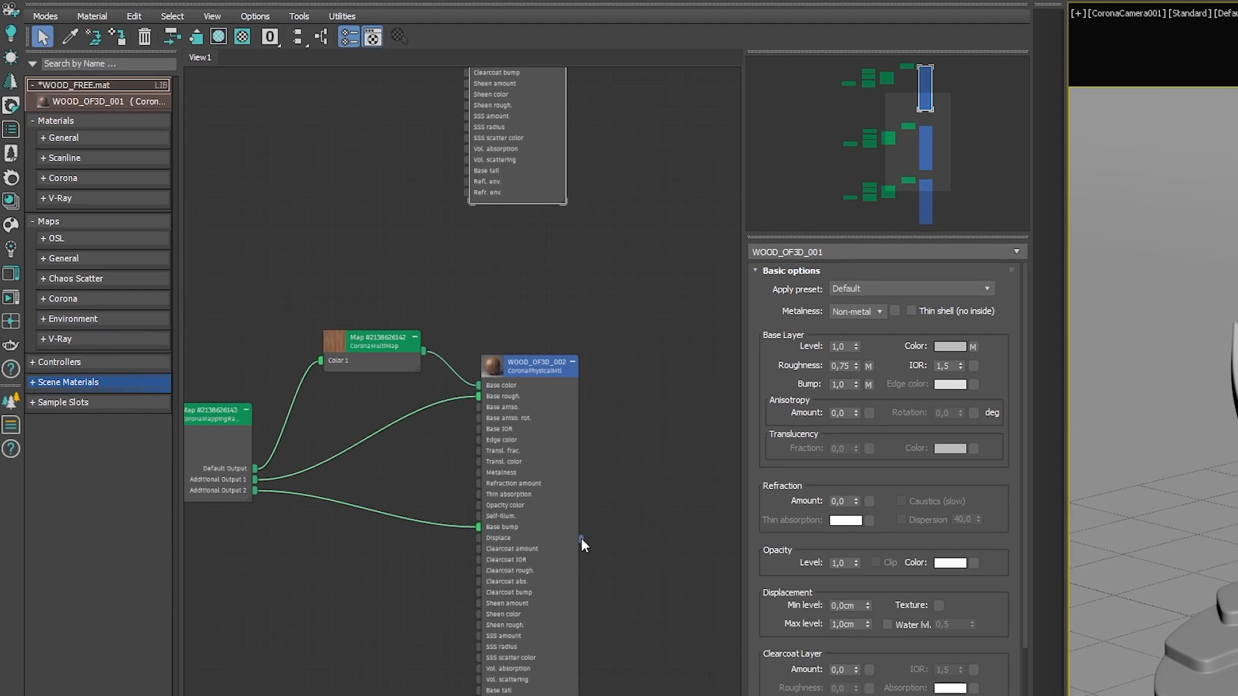
- Add the WOOD_OF3D_002 and WOOD_OF3D_003 materials from the node view to the WOOD_FREE.mat library
left_click_drag(581, 540, 114, 110)
middle_click_drag(570, 593, 558, 193)
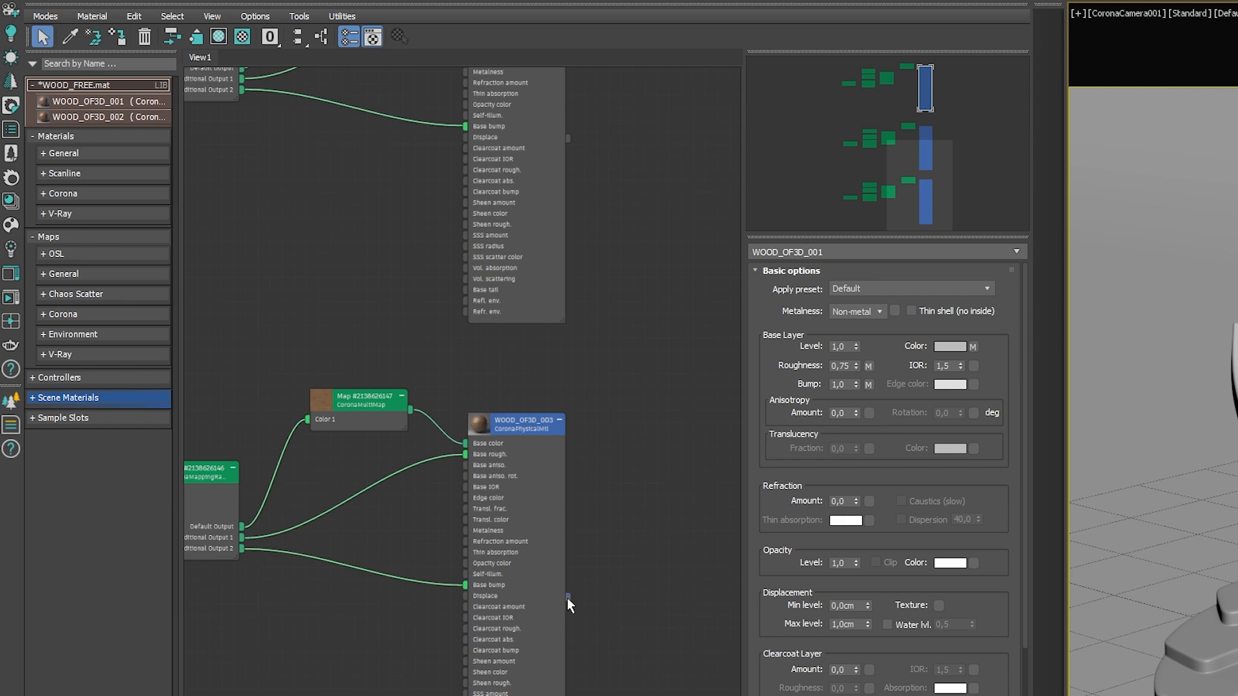
left_click_drag(567, 598, 111, 88)
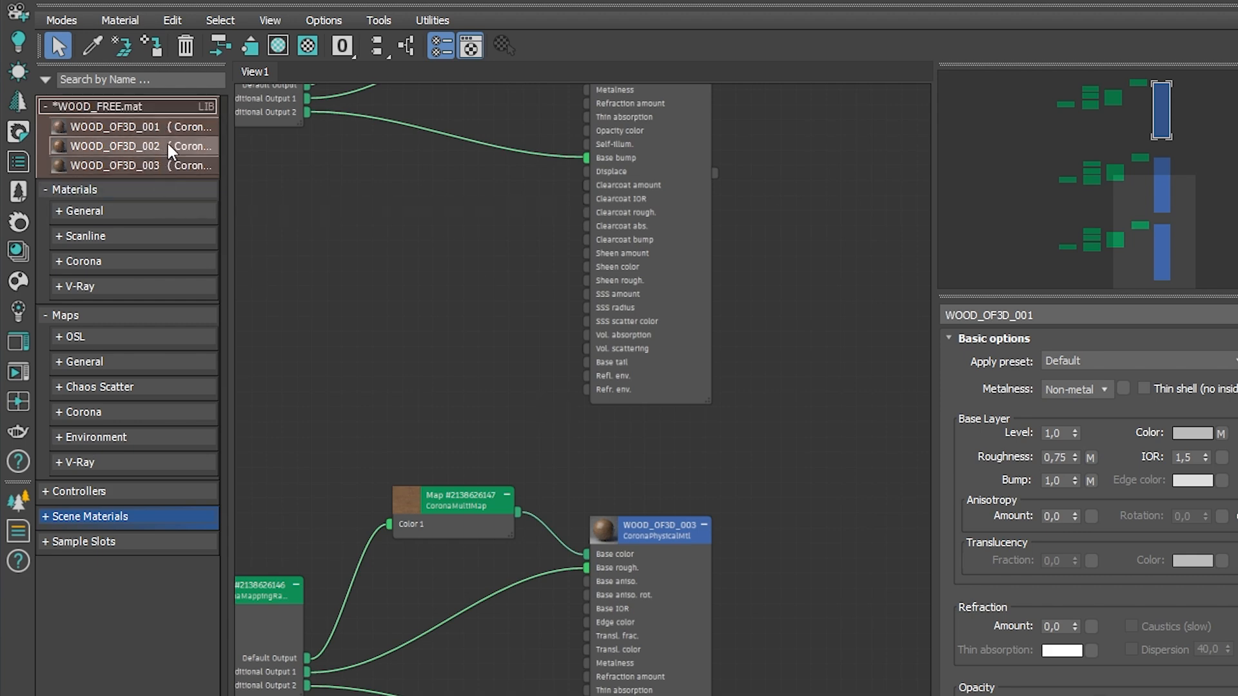
- Save the WOOD_FREE.mat library to its existing file
right_click(157, 107)
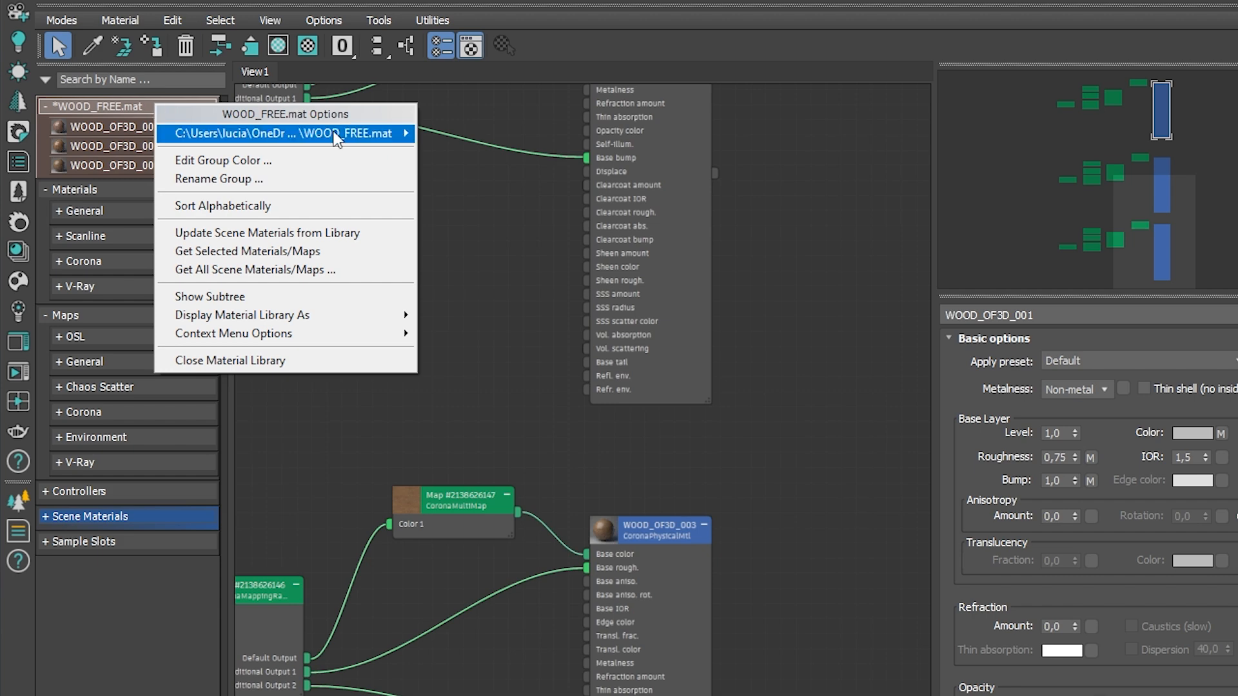
mouse_move(300, 135)
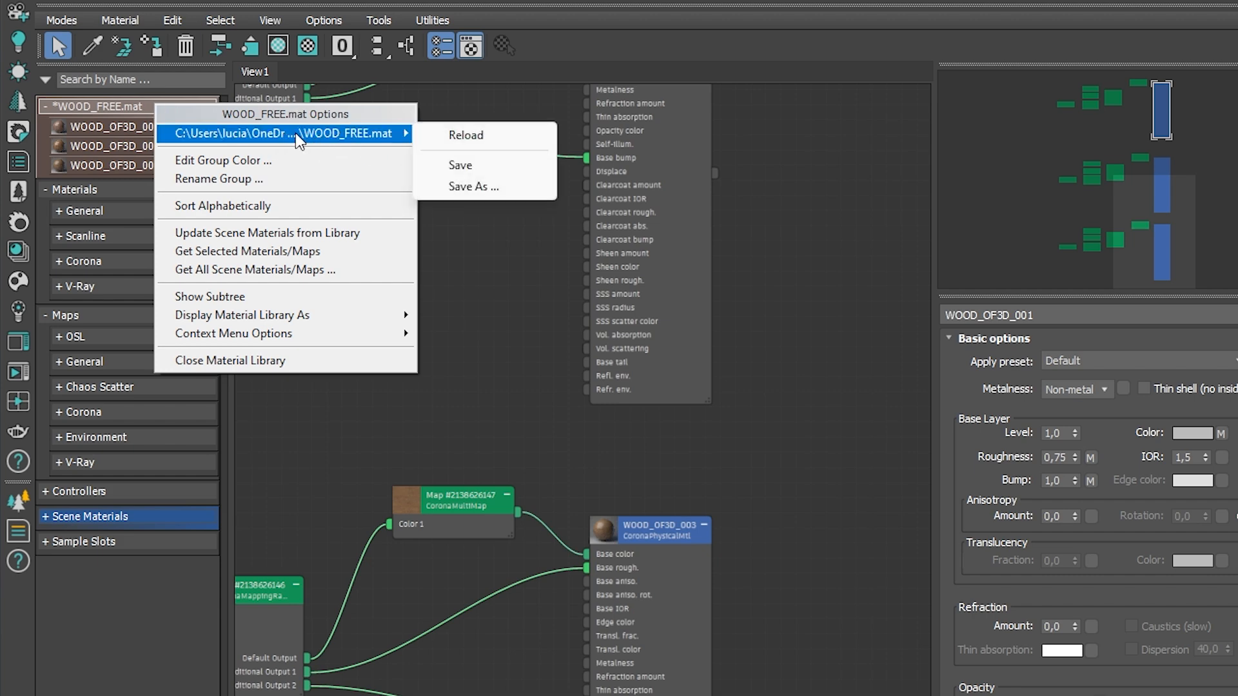
left_click(483, 170)
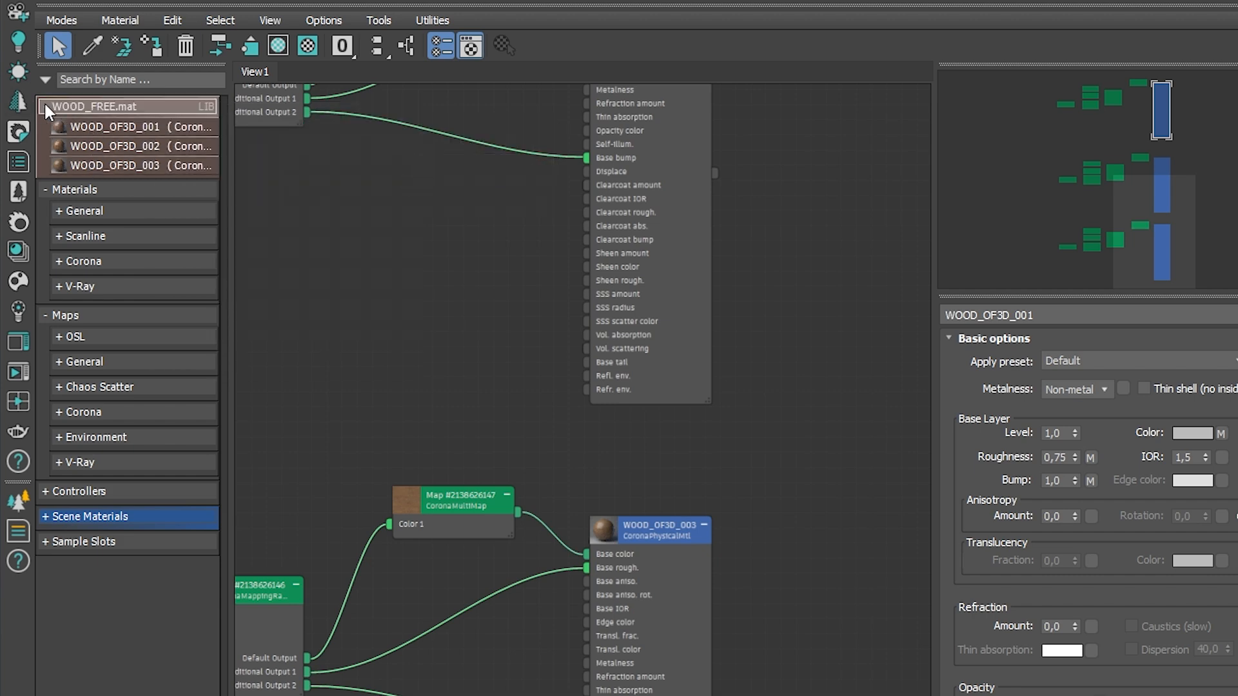
- Clear the material nodes from the view and load WOOD_OF3D_001 into it from the WOOD_FREE.mat library
middle_click_drag(665, 472, 701, 553)
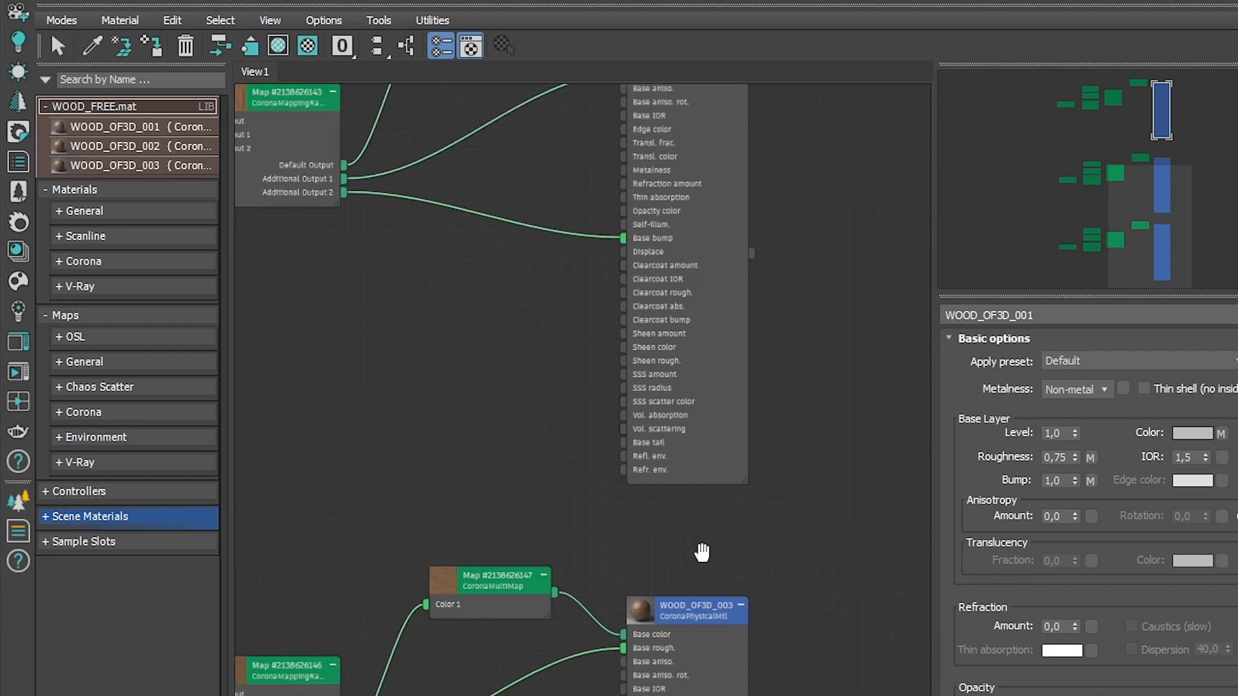
scroll(702, 553, "down", 5)
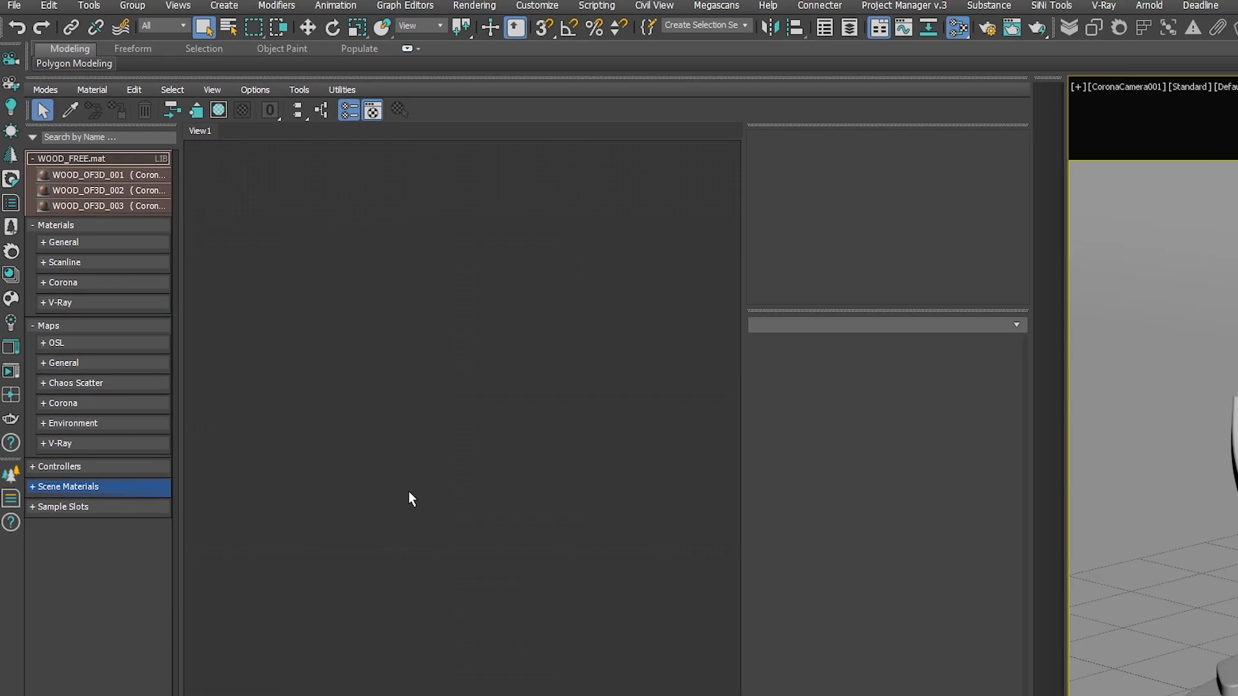
left_click_drag(109, 175, 502, 416)
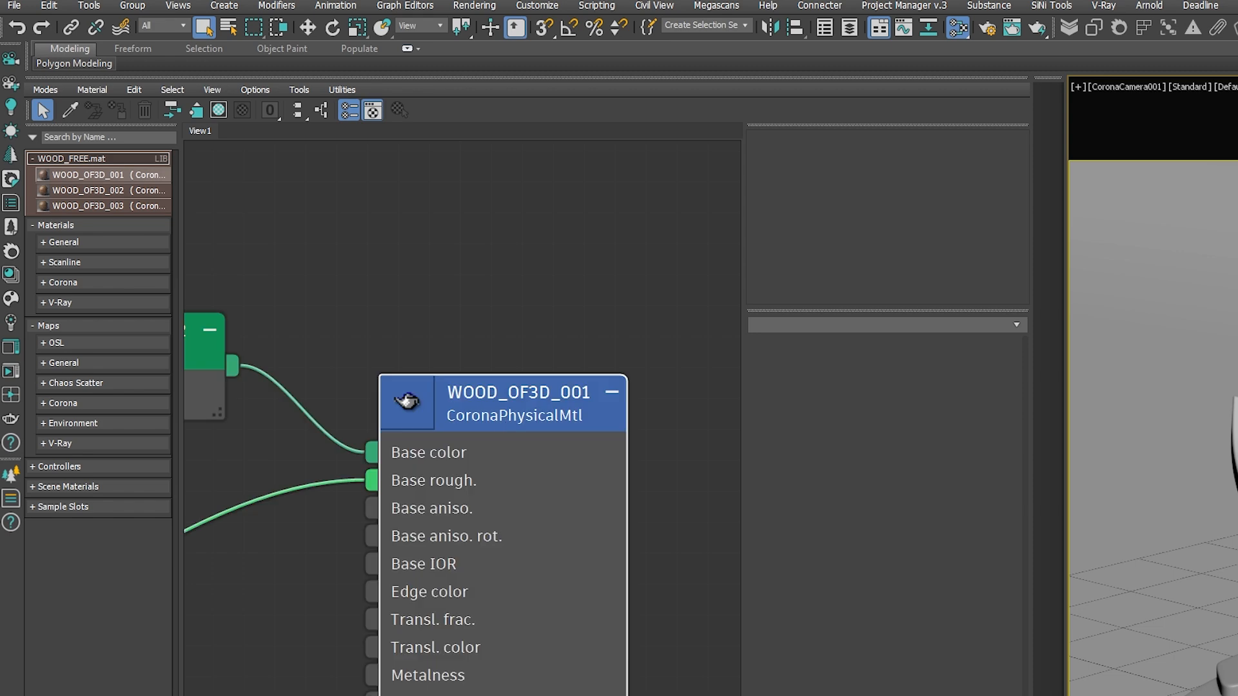
- Assign the WOOD_OF3D_001 material to the shaderball model in the camera viewport
scroll(551, 508, "down", 2)
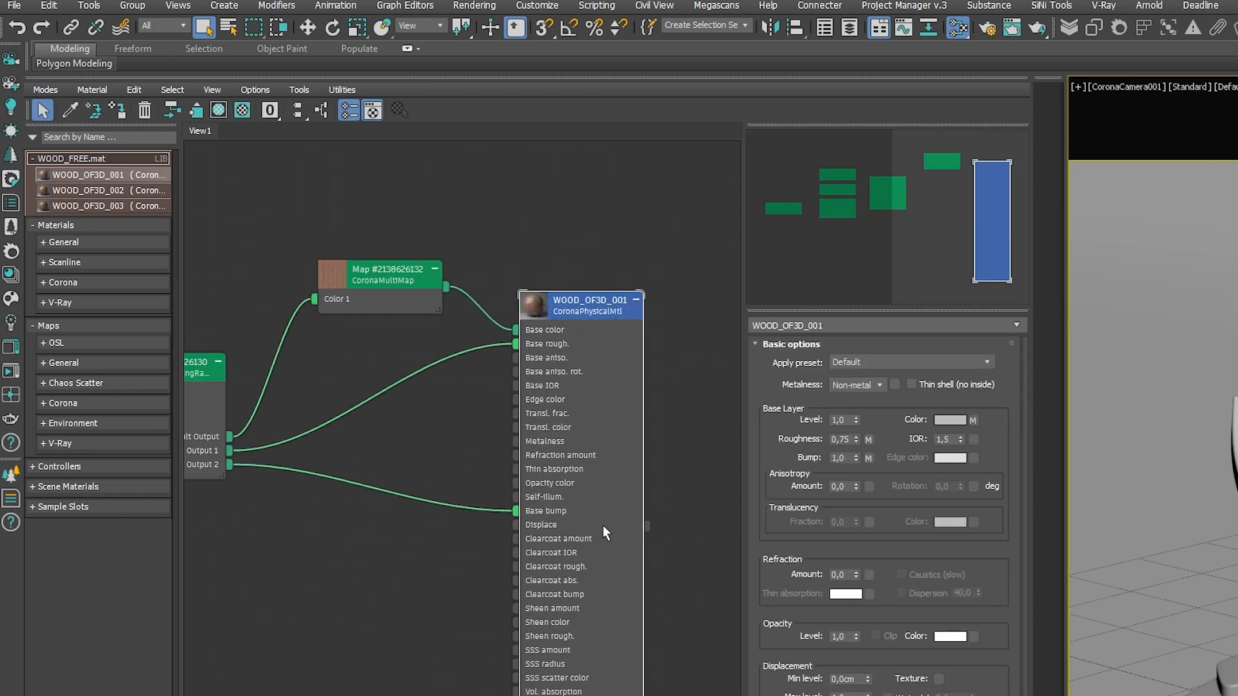
left_click(1235, 452)
left_click(120, 112)
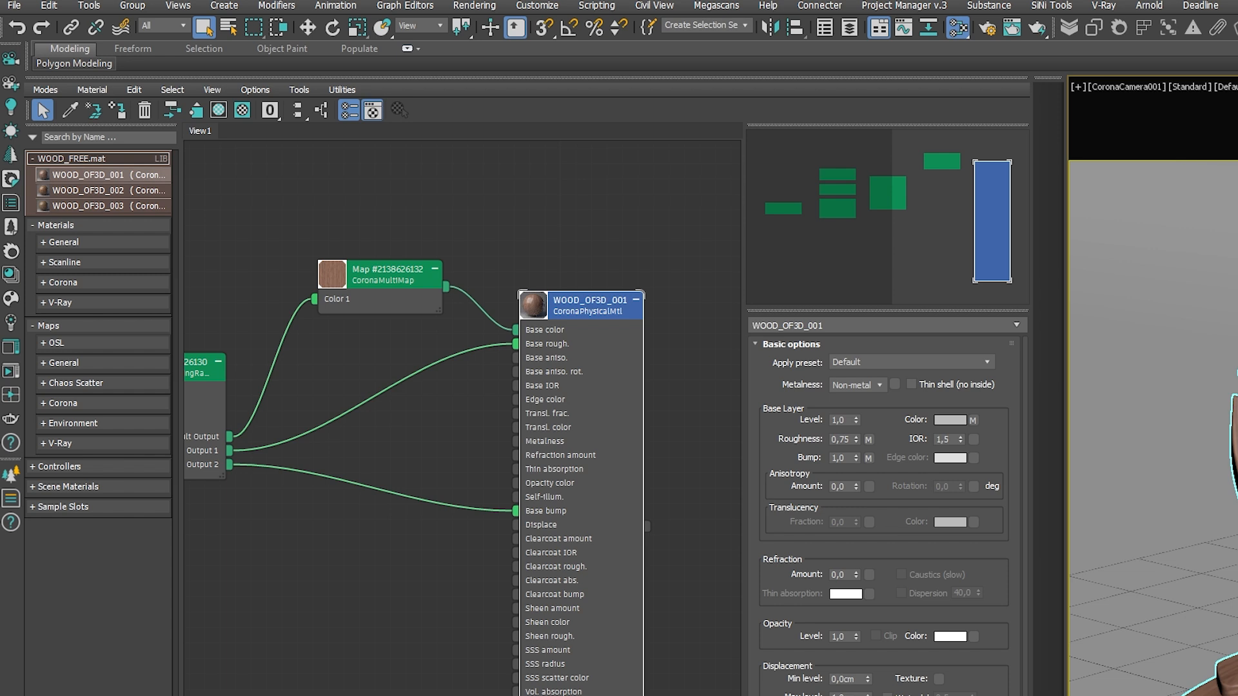
left_click(388, 437)
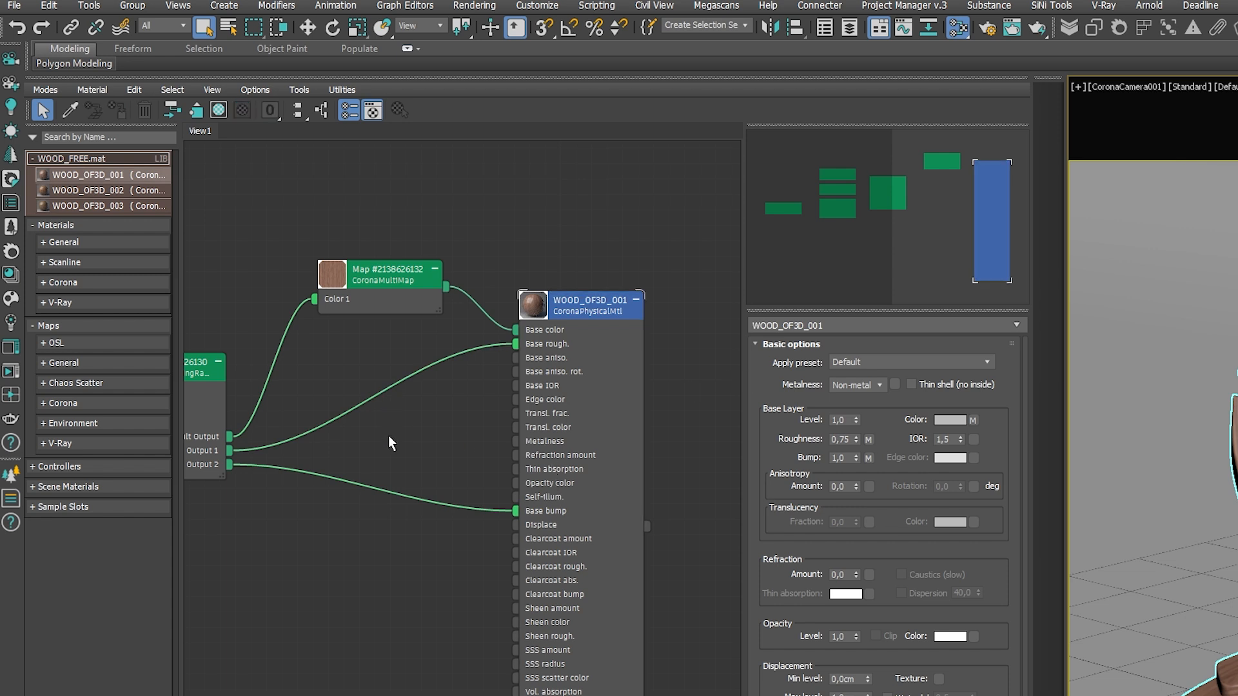
scroll(404, 460, "down", 4)
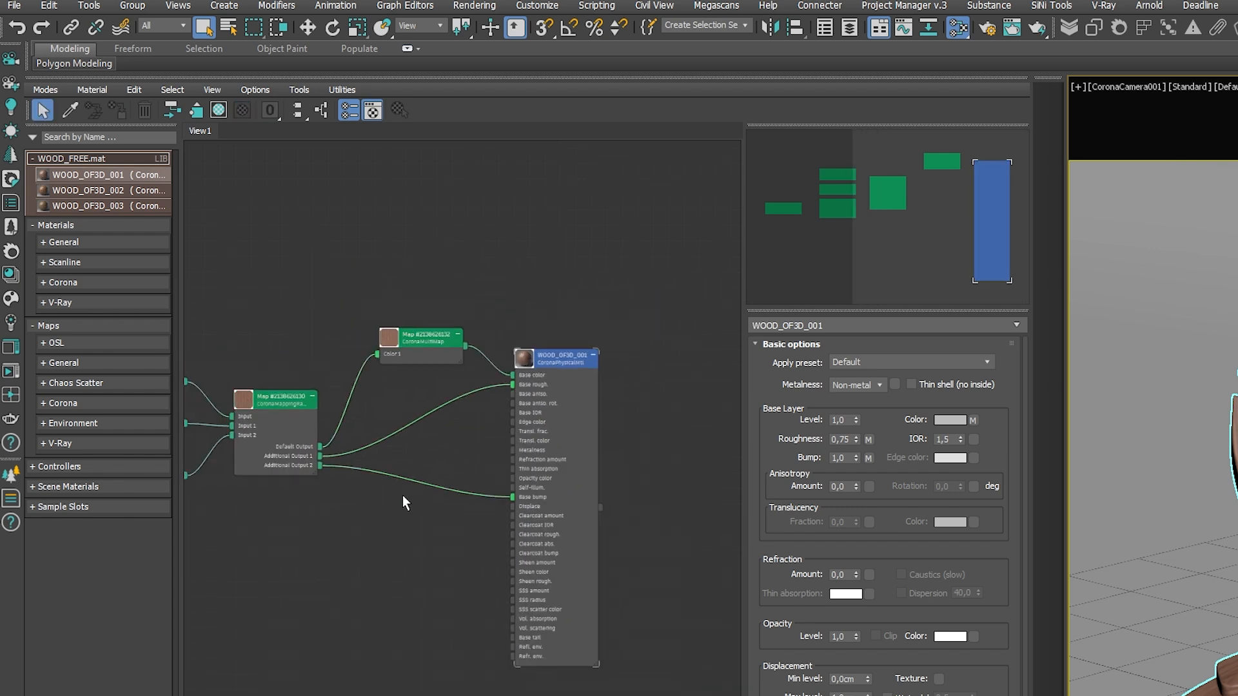
middle_click_drag(440, 498, 488, 497)
scroll(490, 503, "down", 1)
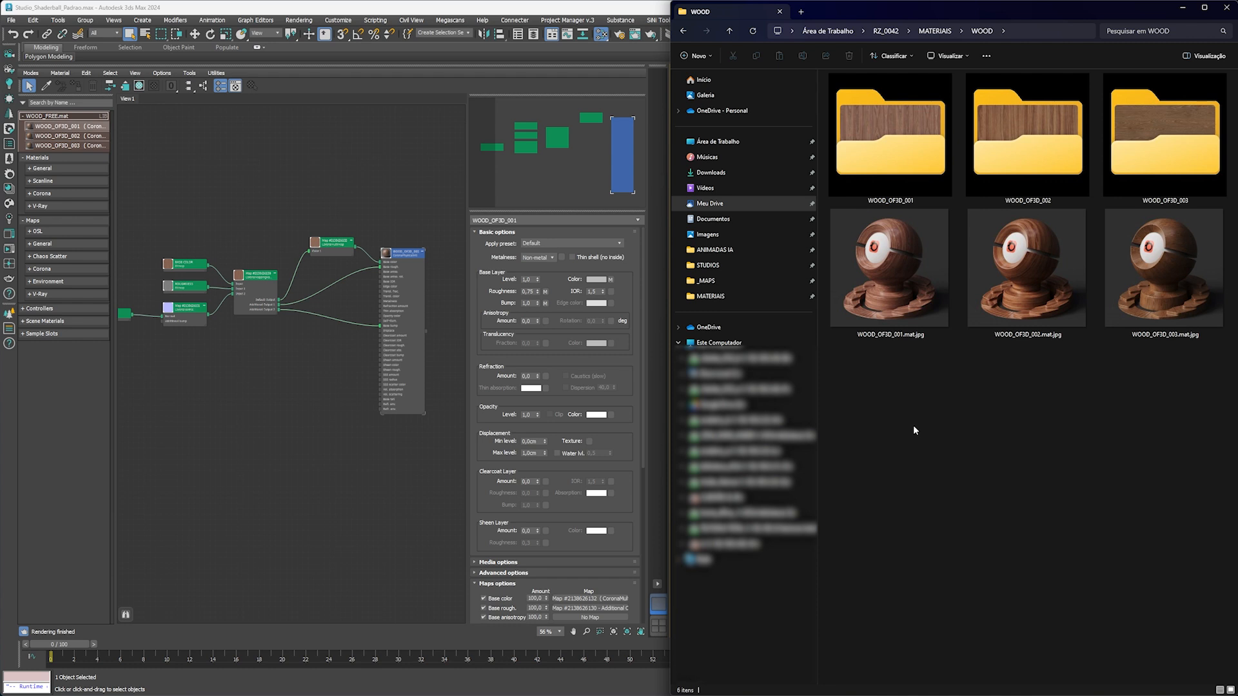
- In File Explorer, show the preview pane for the WOOD folder and view the thumbnail images of WOOD_OF3D_001, 002 and 003
left_click(857, 296)
left_click(982, 296)
left_click(1118, 296)
left_click(1087, 442)
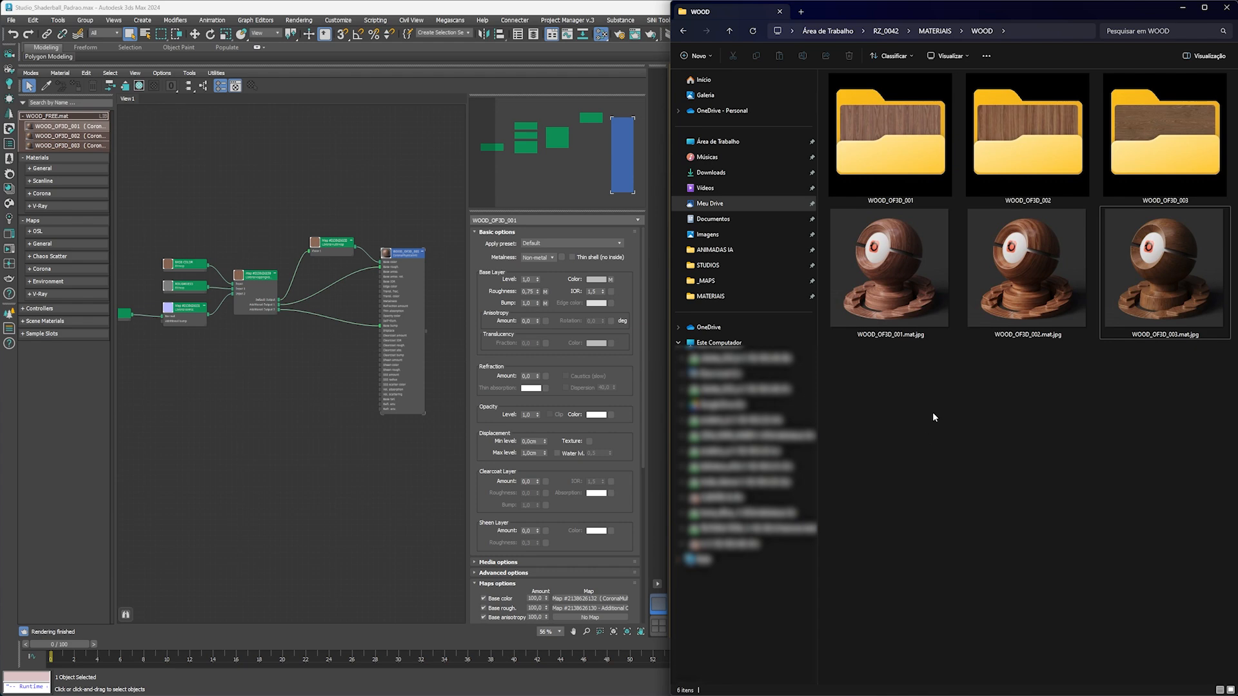
key("alt+p")
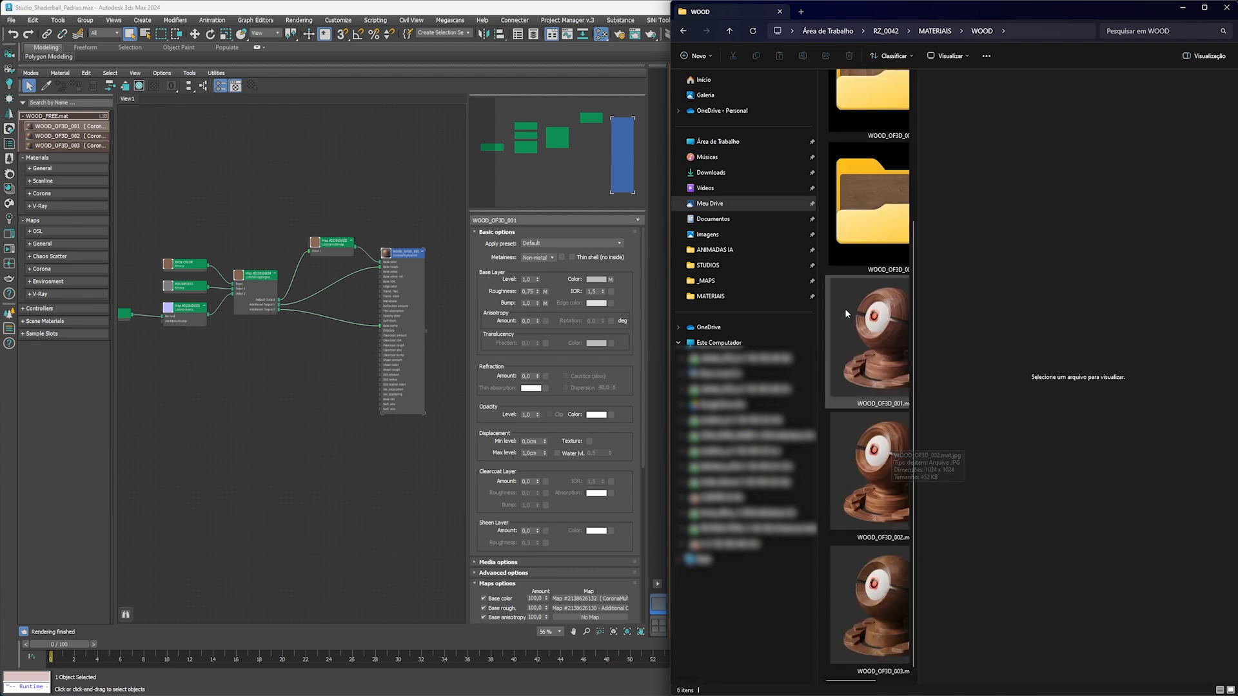
left_click(864, 367)
key("Down")
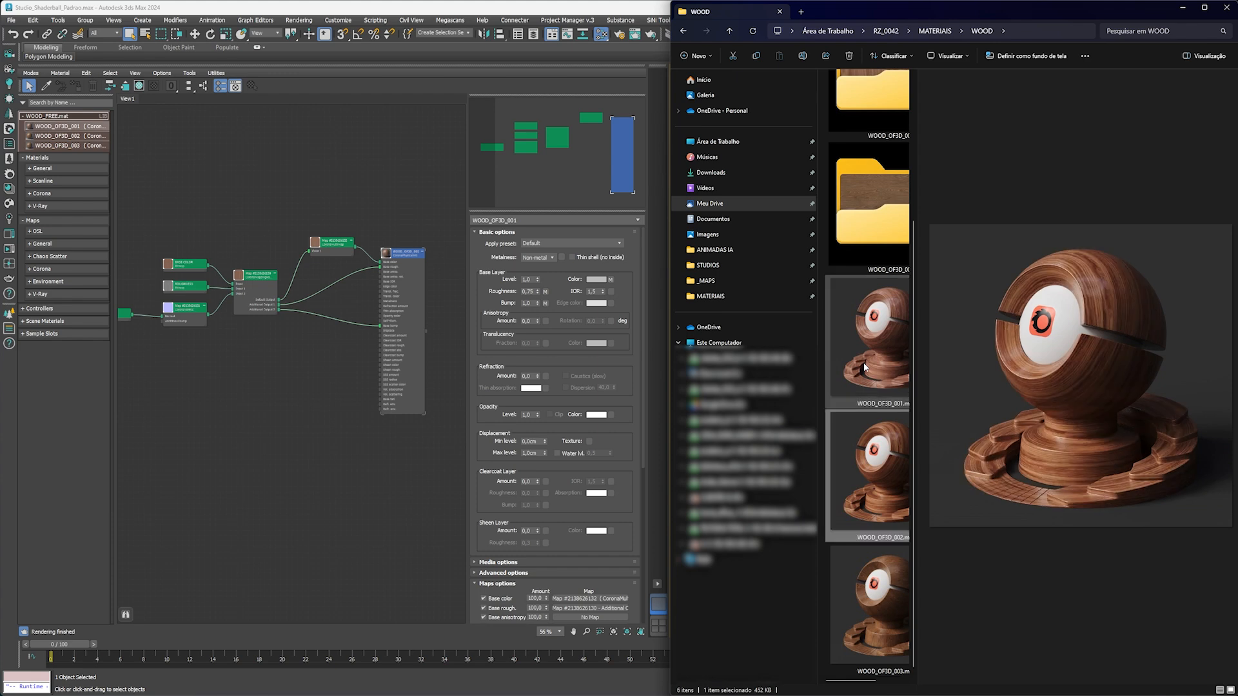
key("Down")
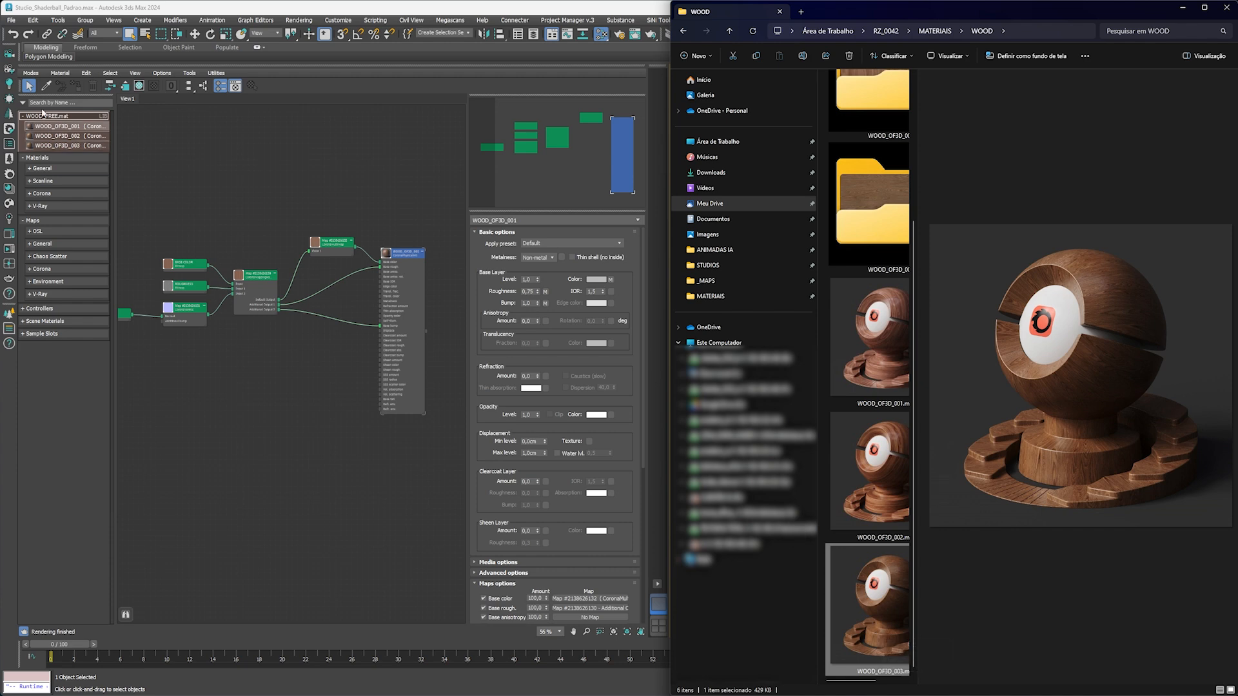
- Load WOOD_OF3D_003 from the WOOD_FREE.mat library into the material node view below the existing nodes
left_click_drag(79, 147, 389, 484)
double_click(397, 481)
middle_click_drag(405, 504, 372, 400)
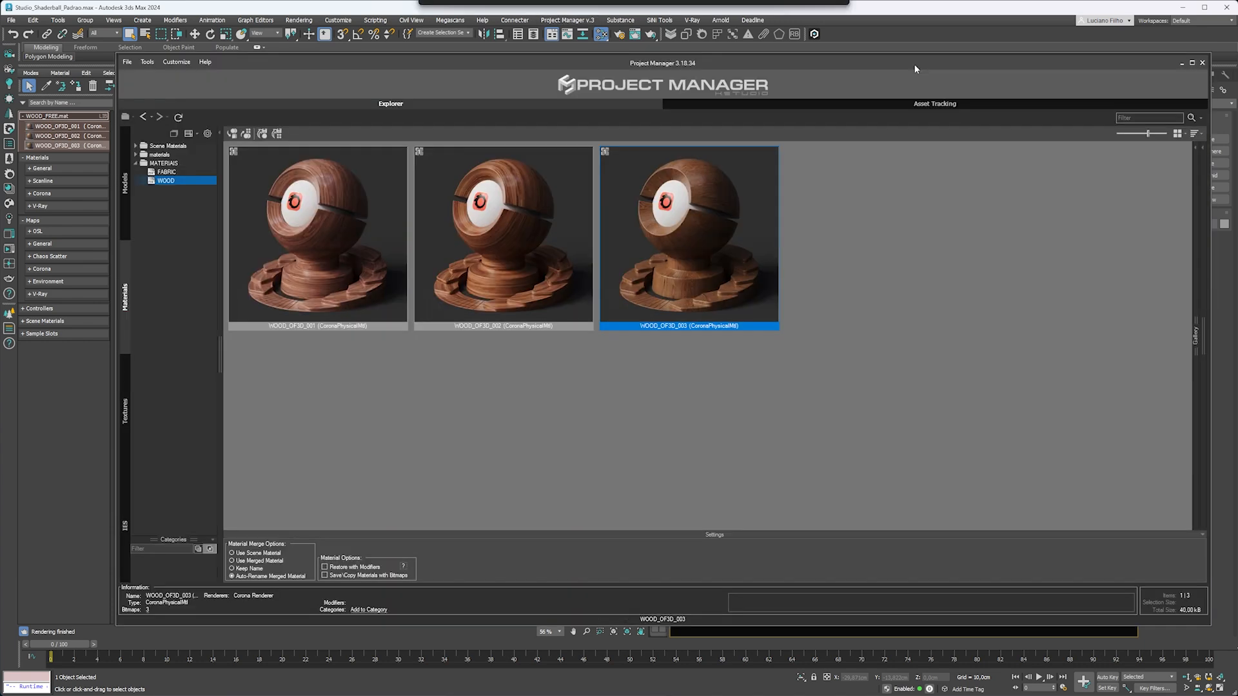
- In Project Manager, select the three WOOD materials and look through their asset file and thumbnail commands
left_click_drag(915, 69, 931, 77)
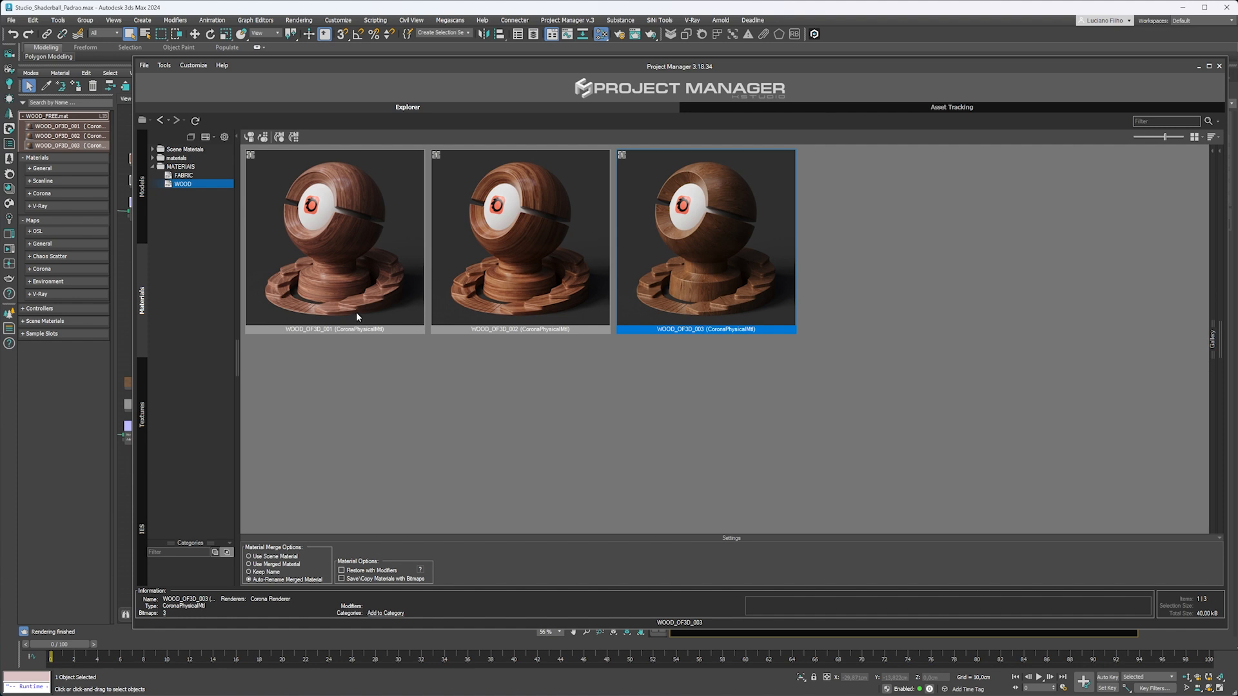
left_click_drag(281, 424, 1019, 208)
right_click(321, 257)
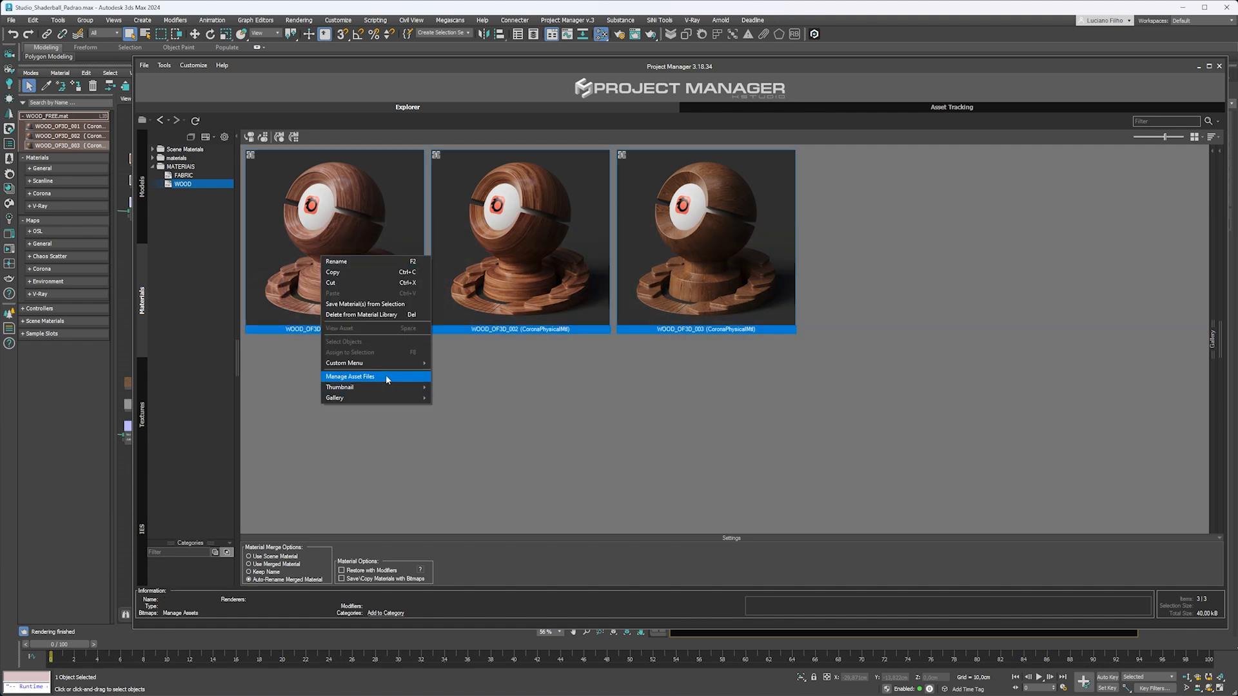
mouse_move(398, 388)
left_click(676, 352)
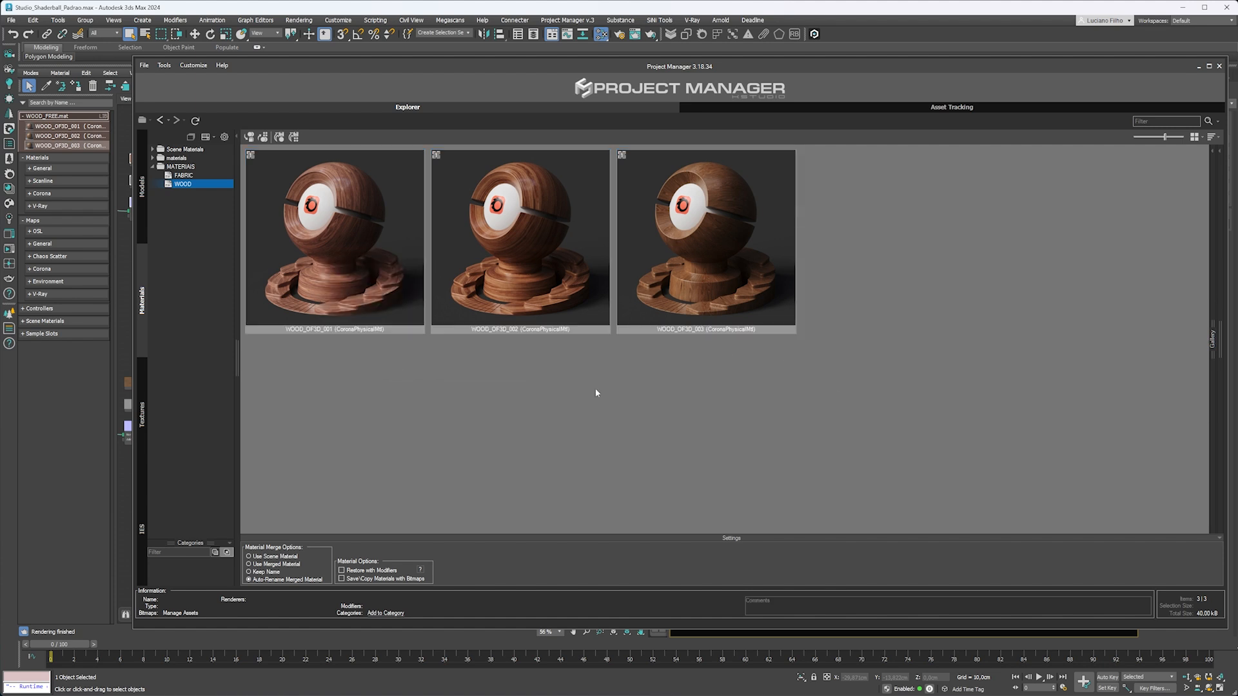